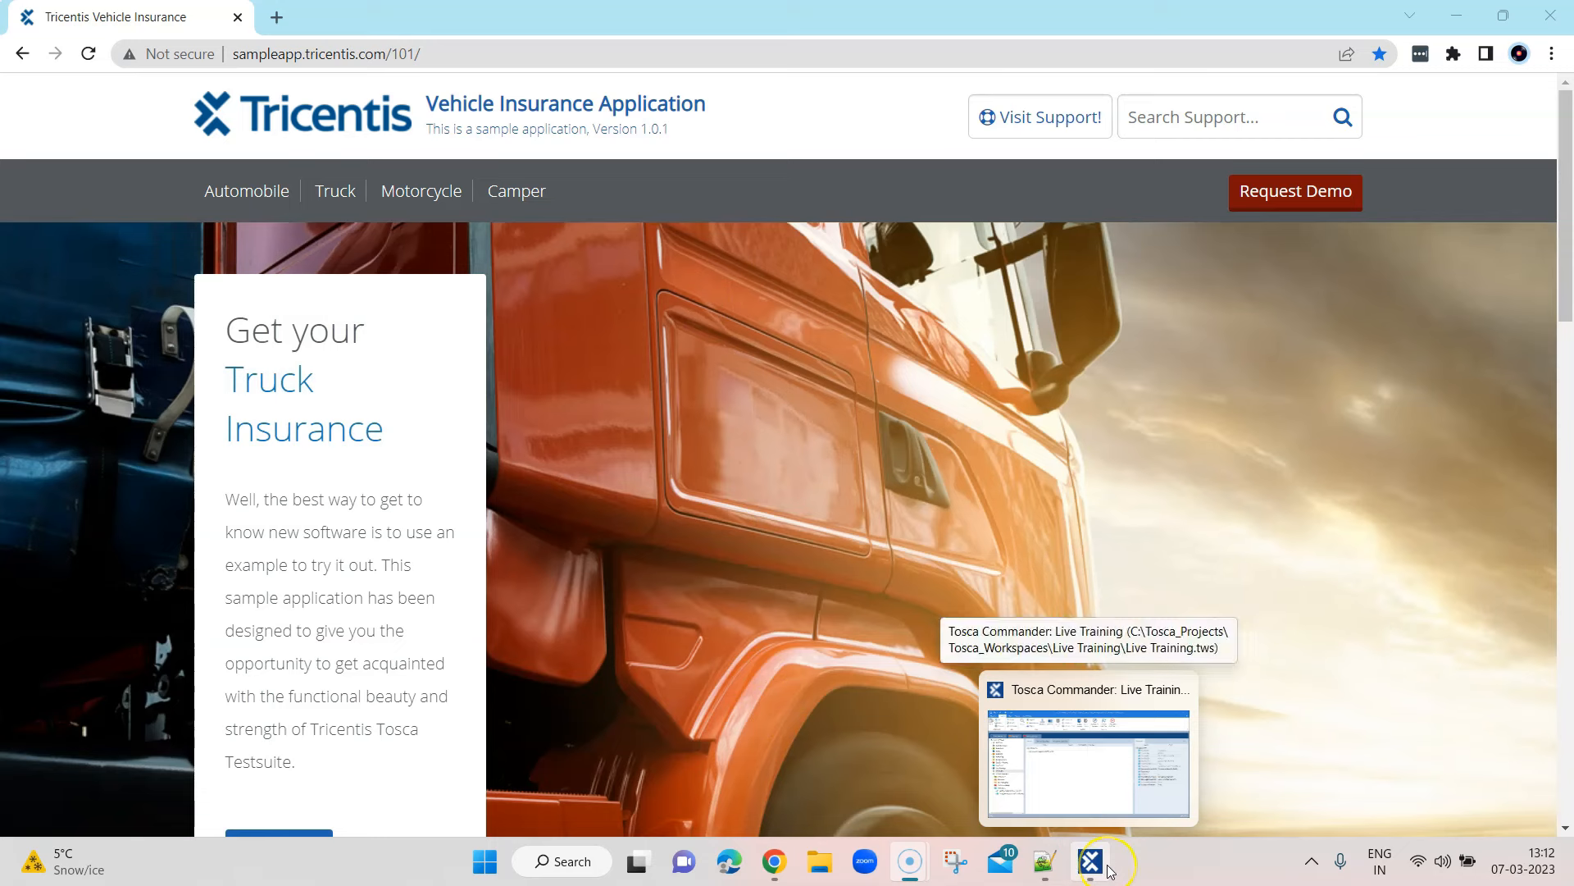
Open the Vehicle Insurance project in Tosca Commander and browse its Automobile modules
left_click(1109, 870)
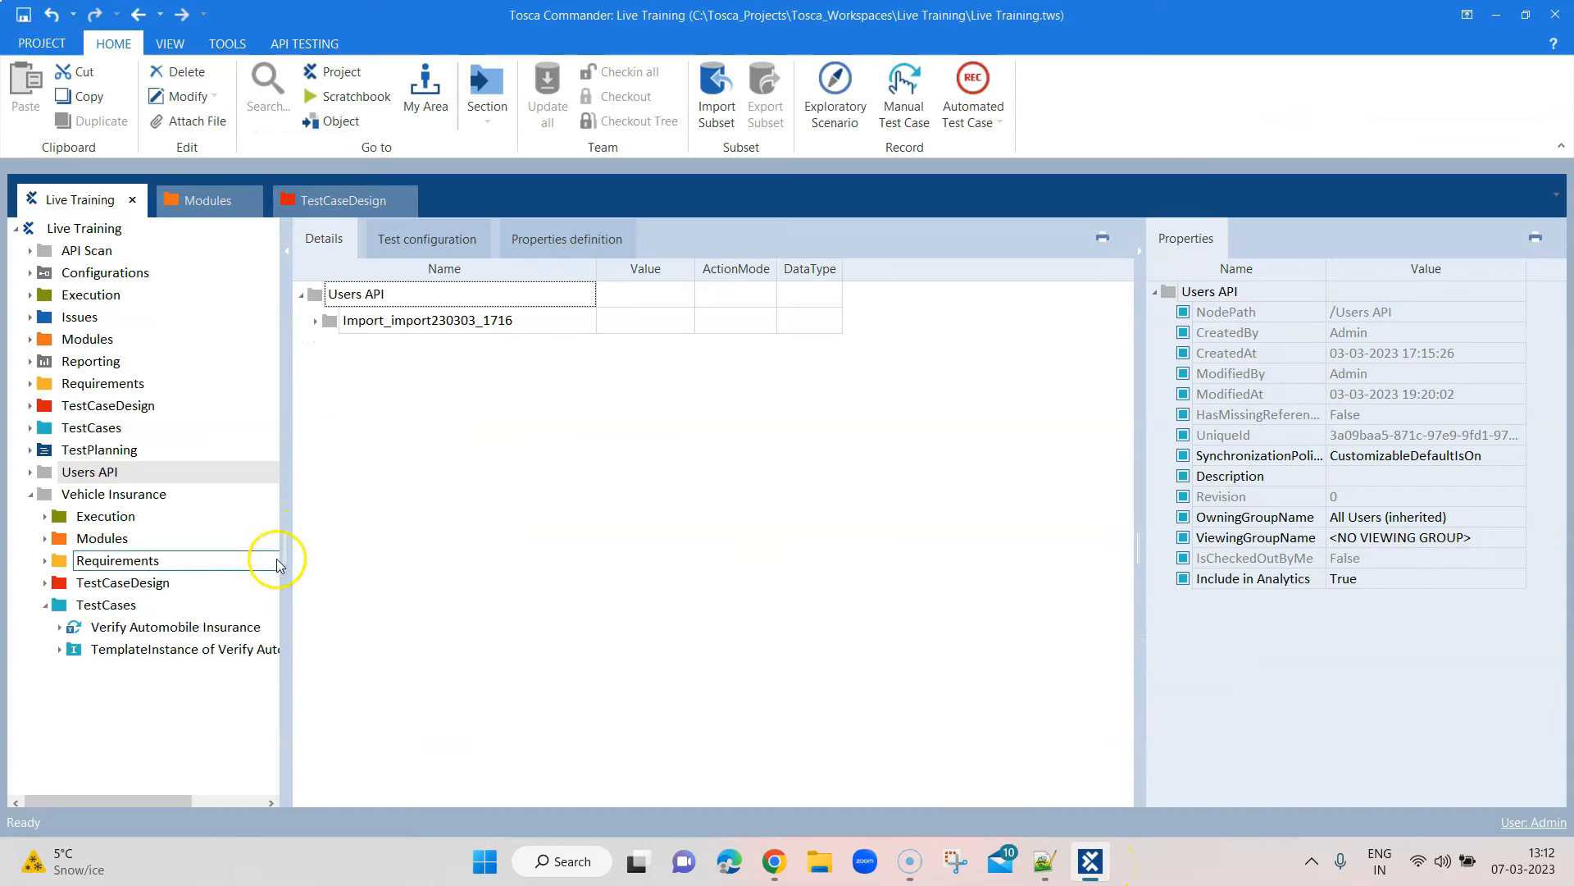
left_click(134, 501)
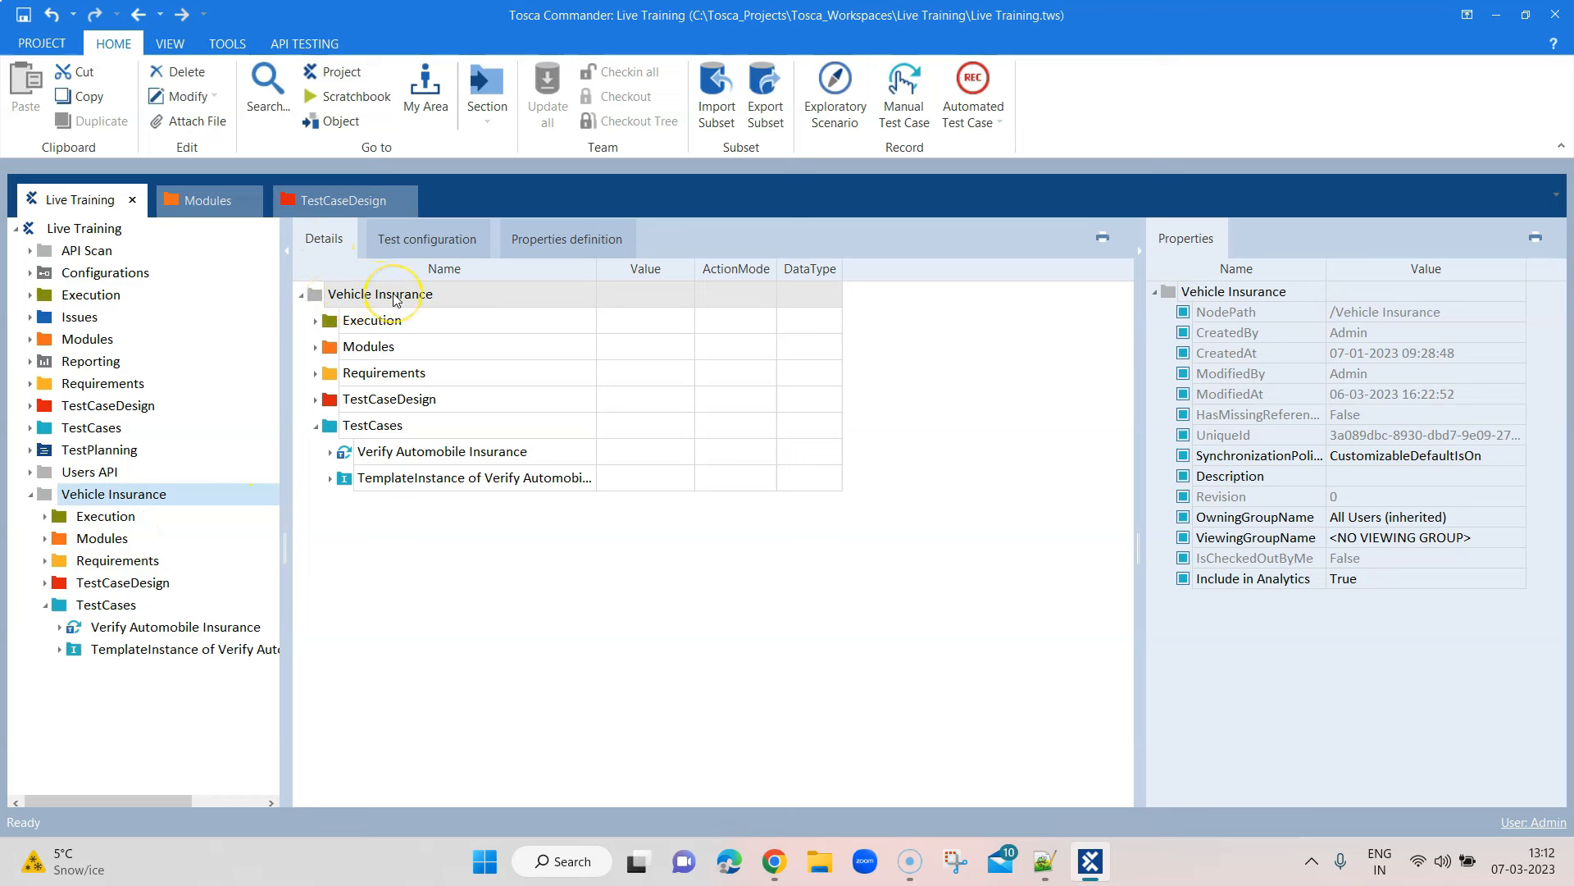
left_click(330, 452)
left_click(316, 347)
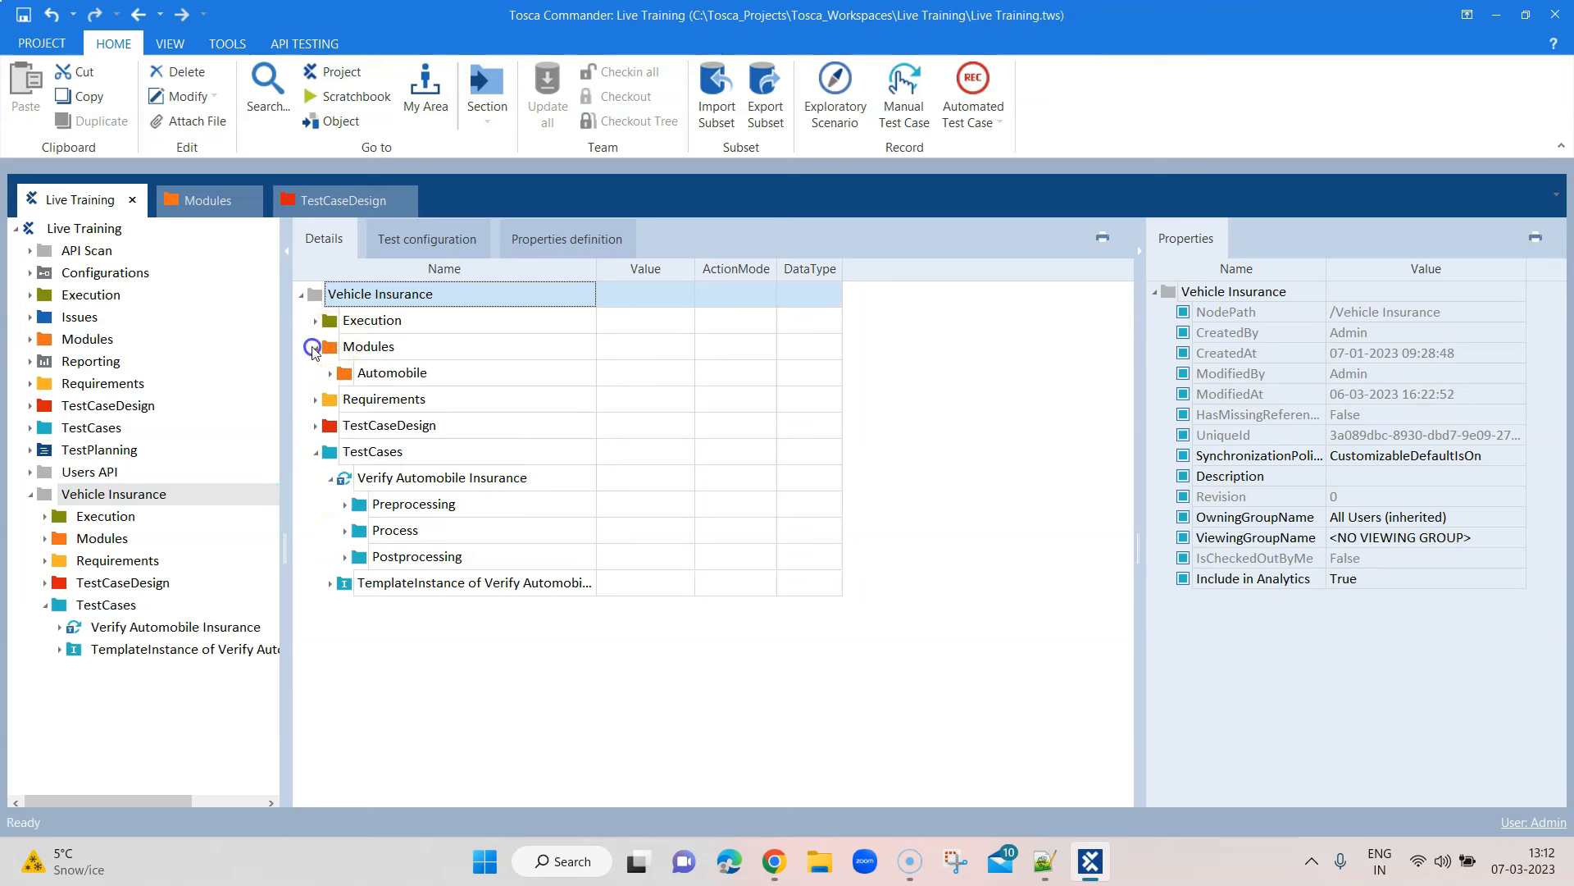
left_click(333, 375)
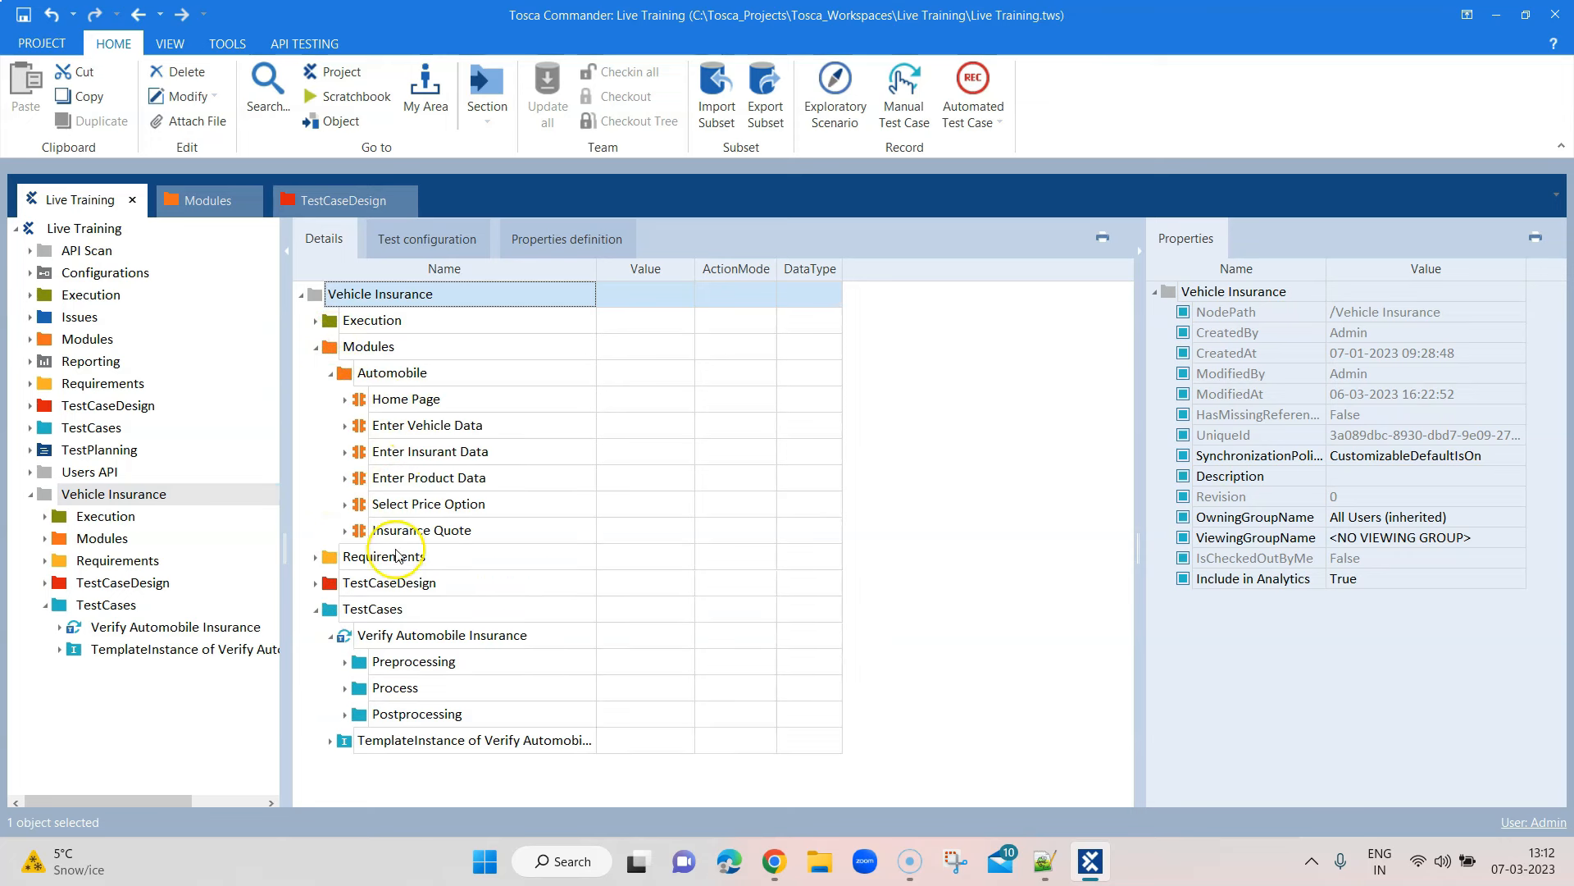
left_click(316, 347)
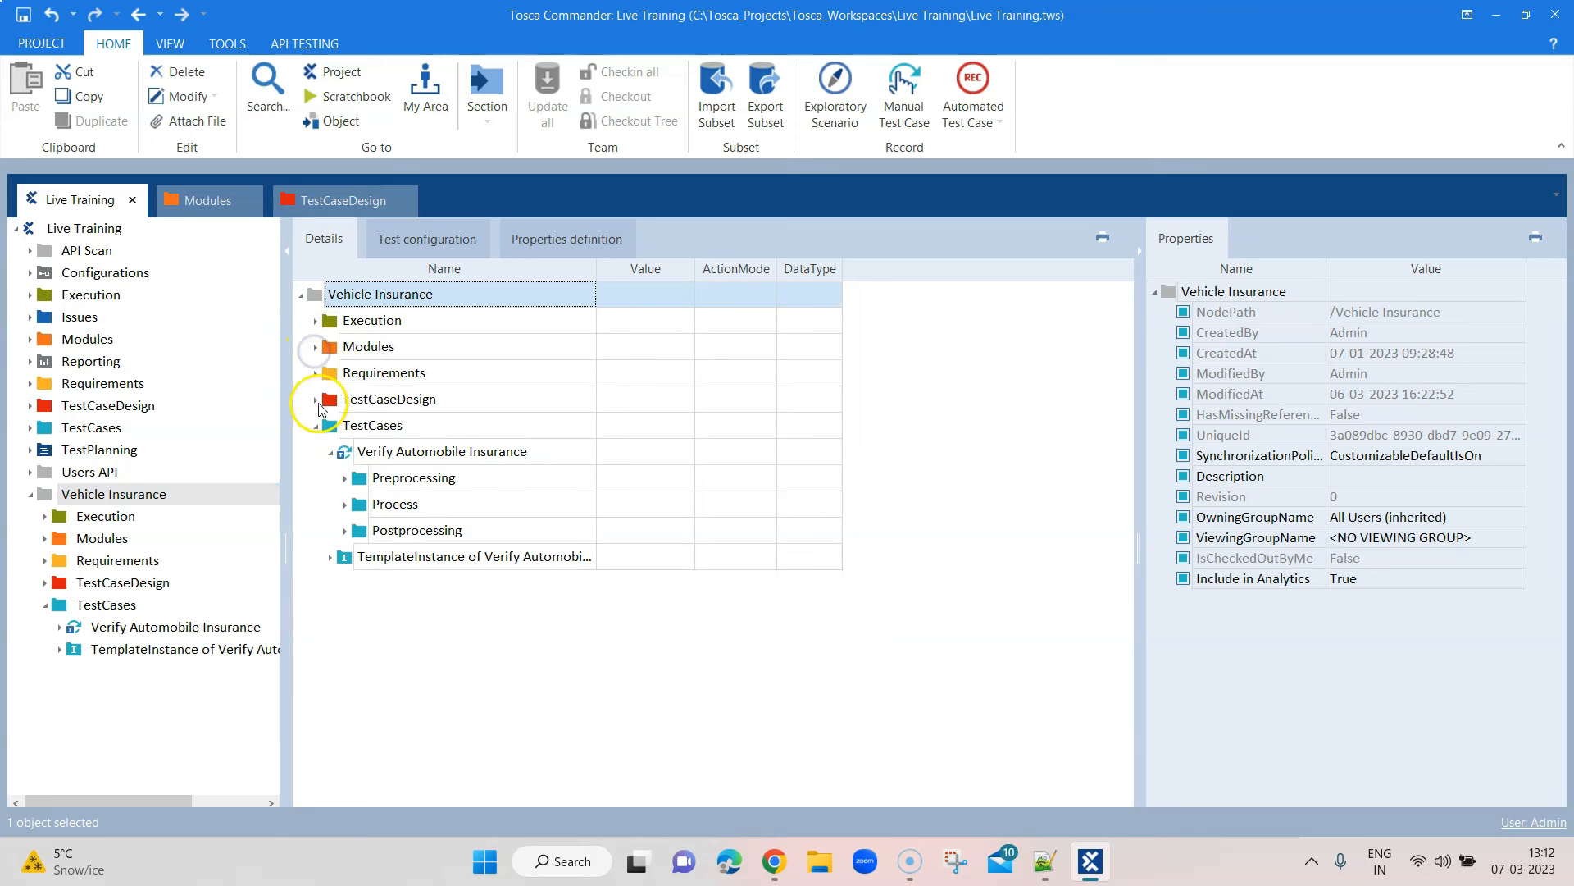
Browse the Vehicle Insurance test sheet under TestCaseDesign, then select Verify Automobile Insurance
left_click(316, 399)
left_click(331, 426)
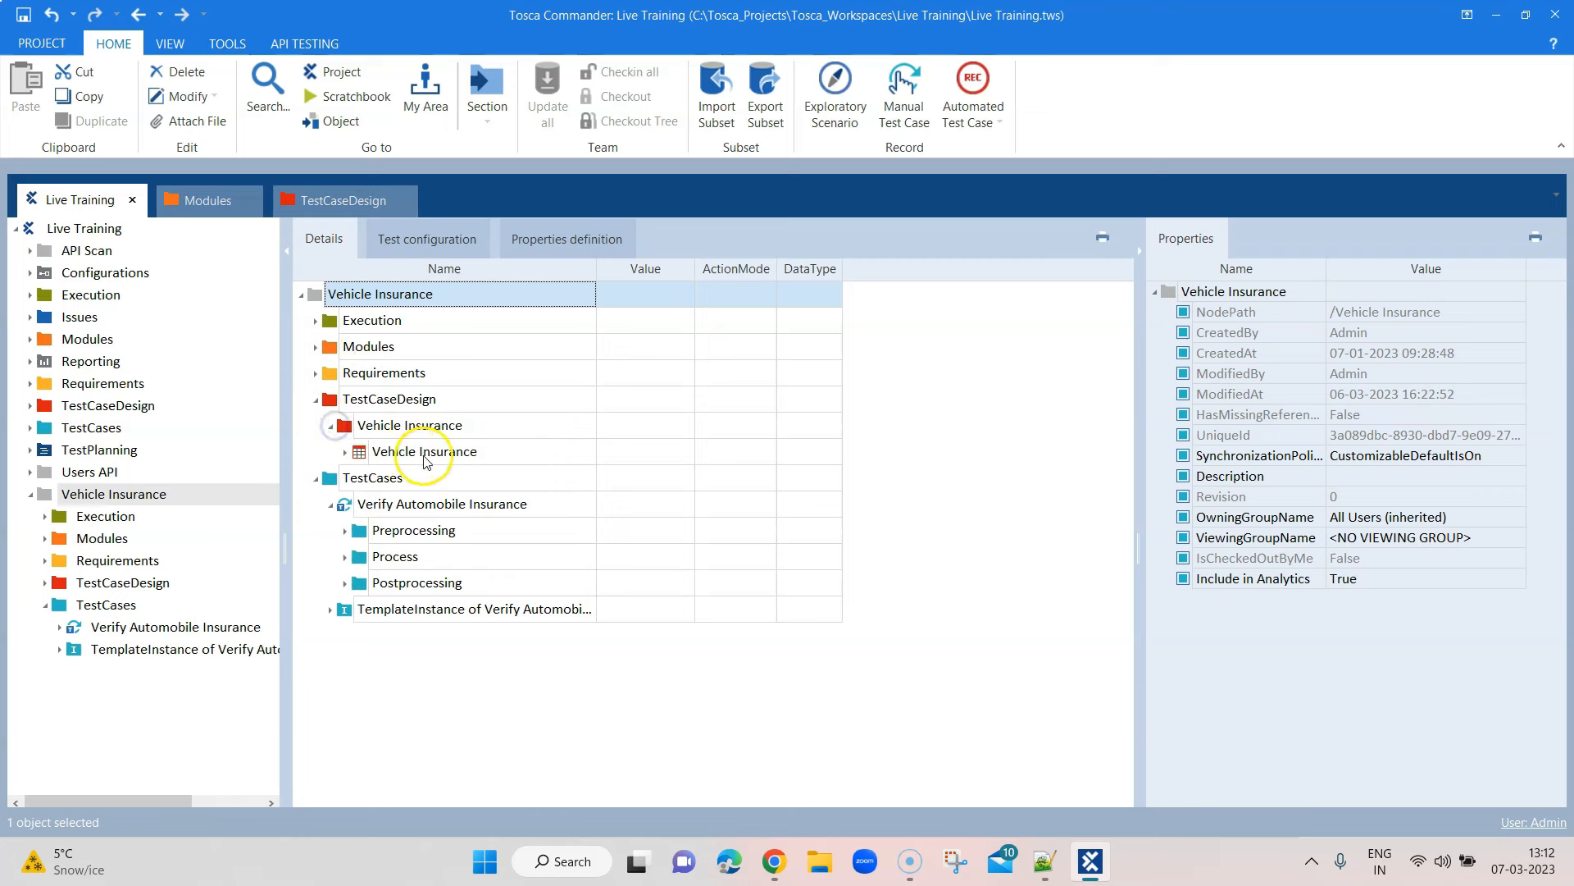
left_click(349, 453)
left_click(346, 451)
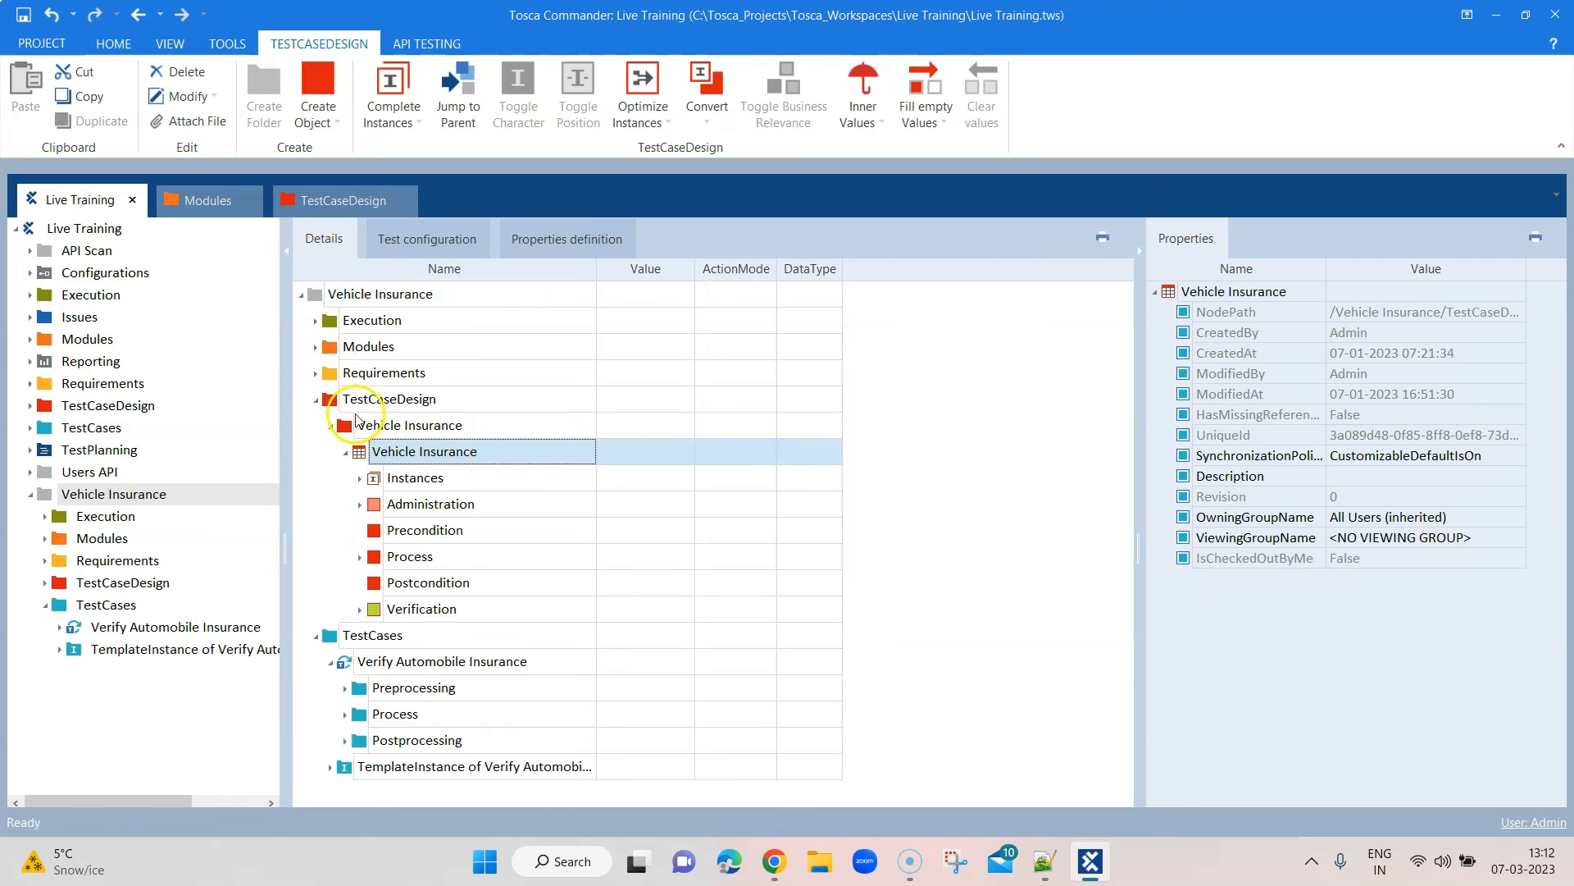
left_click(316, 399)
left_click(390, 453)
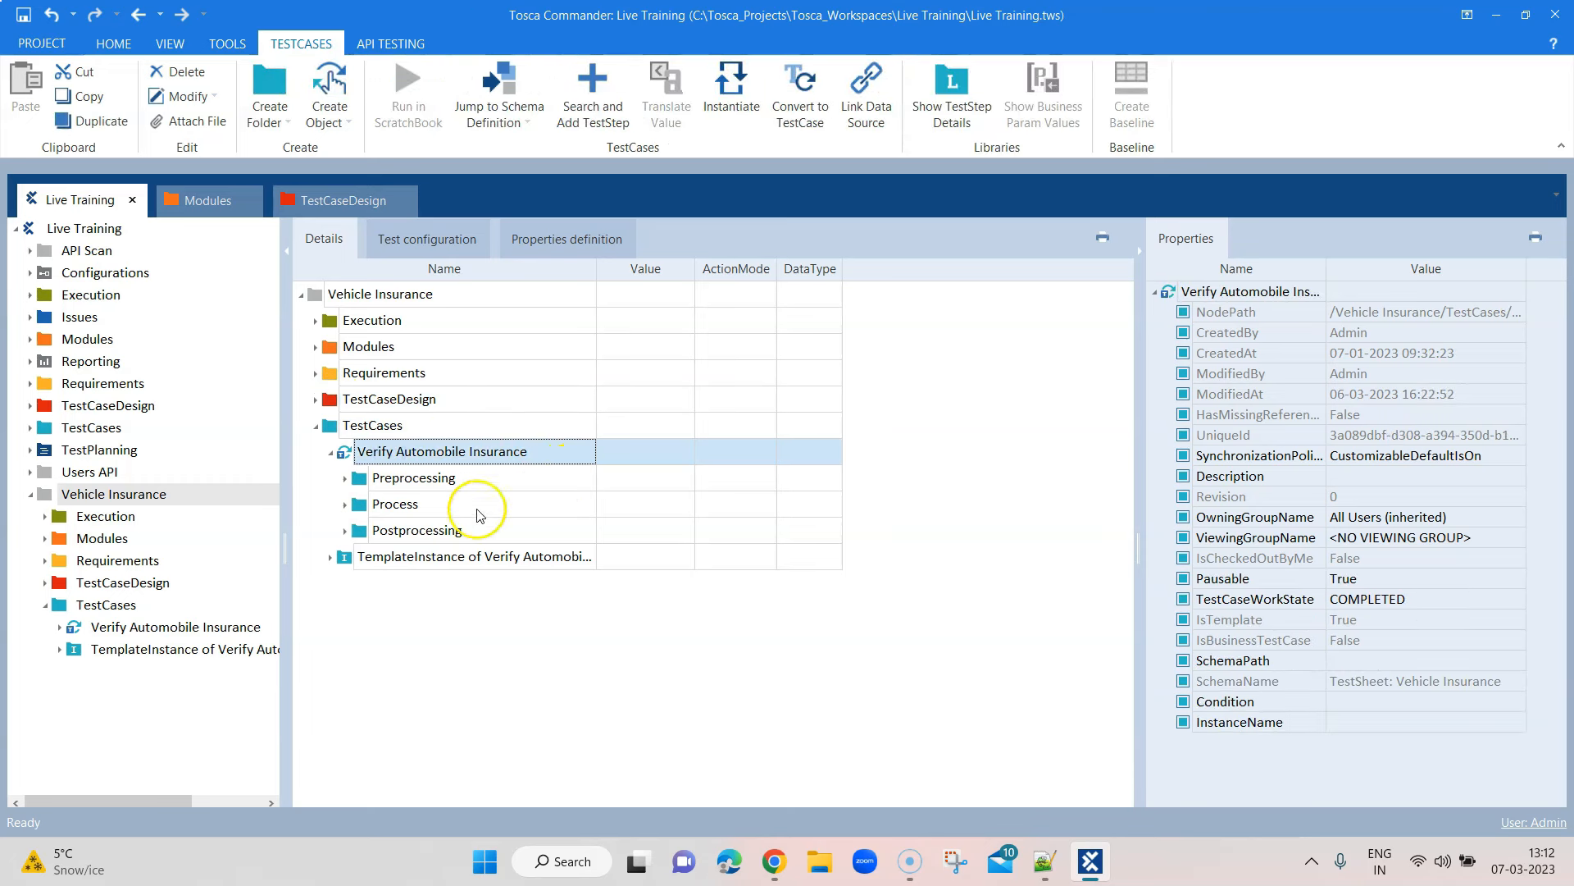
Expand Preprocessing, Process, Postprocessing and Close Application in the Verify Automobile Insurance details
left_click(200, 626)
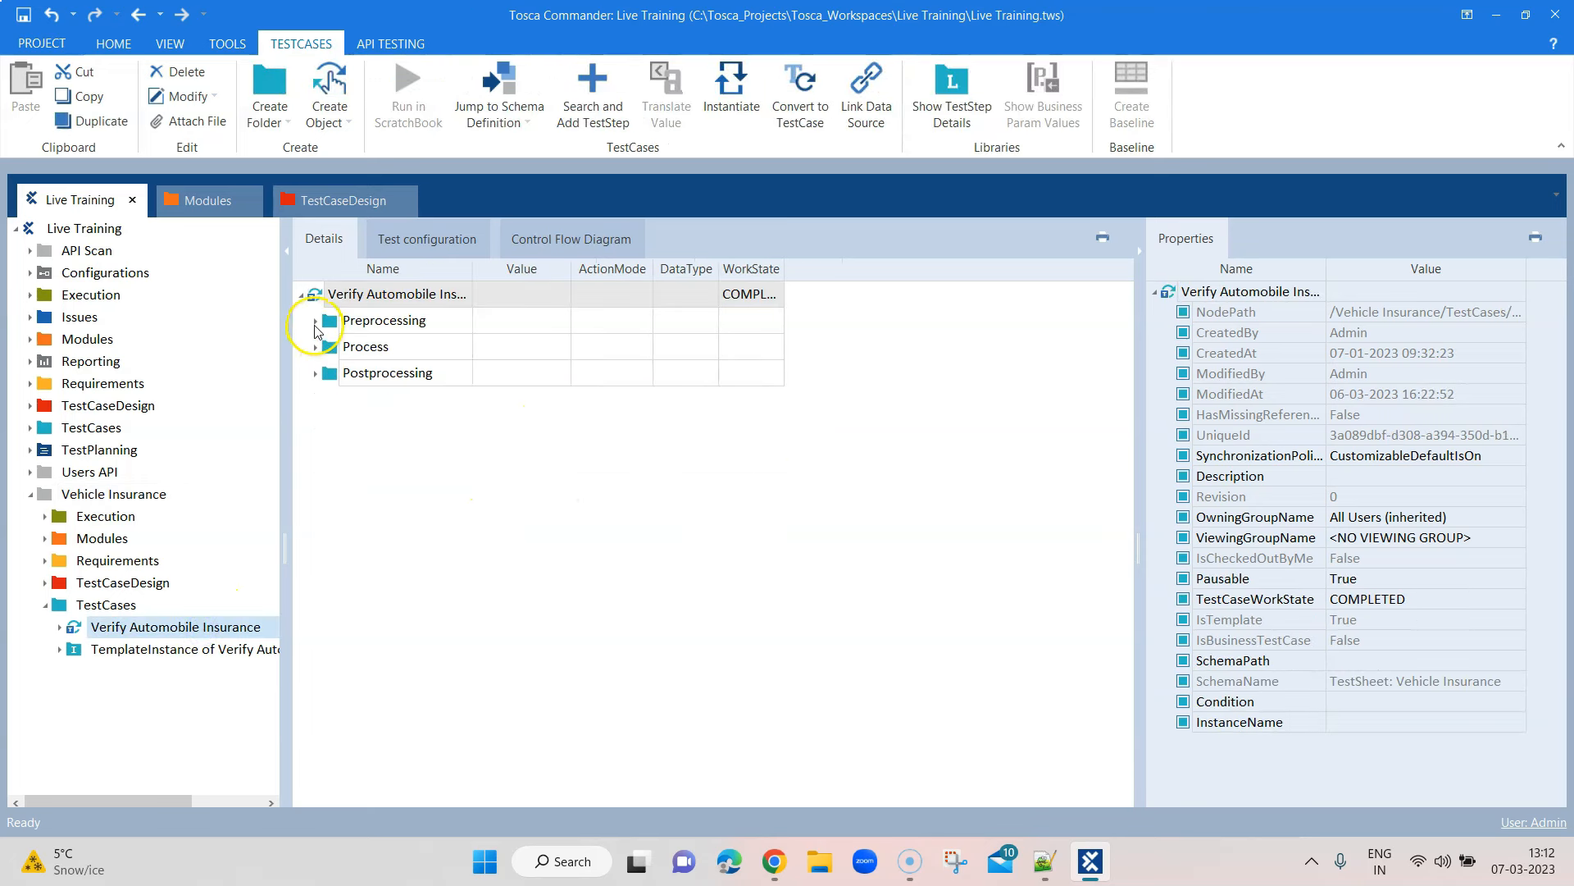
left_click(316, 322)
left_click(317, 399)
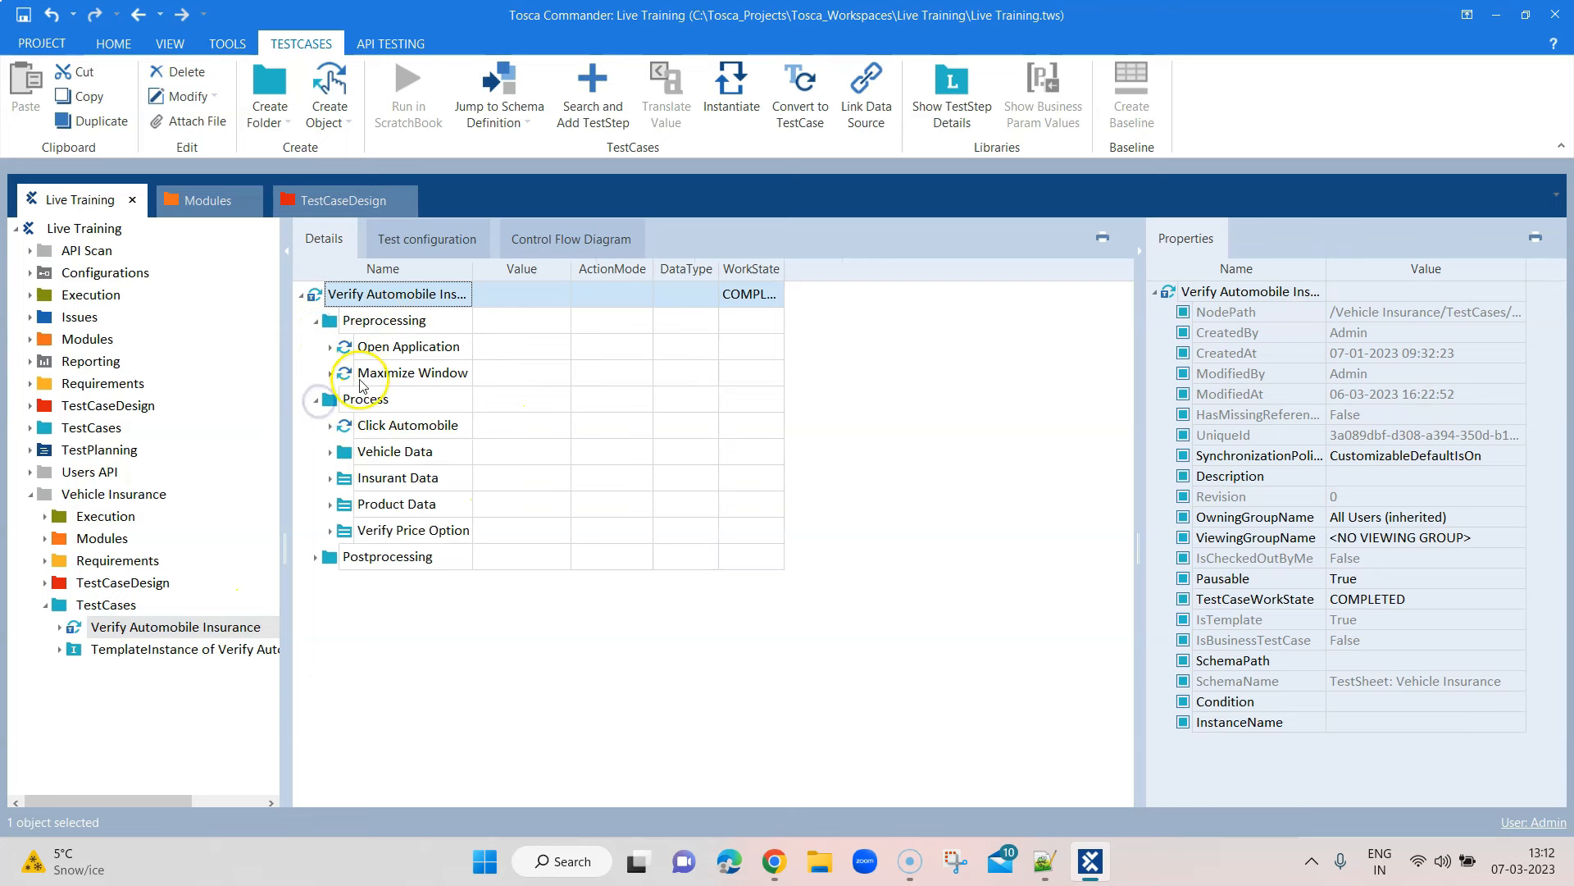
left_click(315, 557)
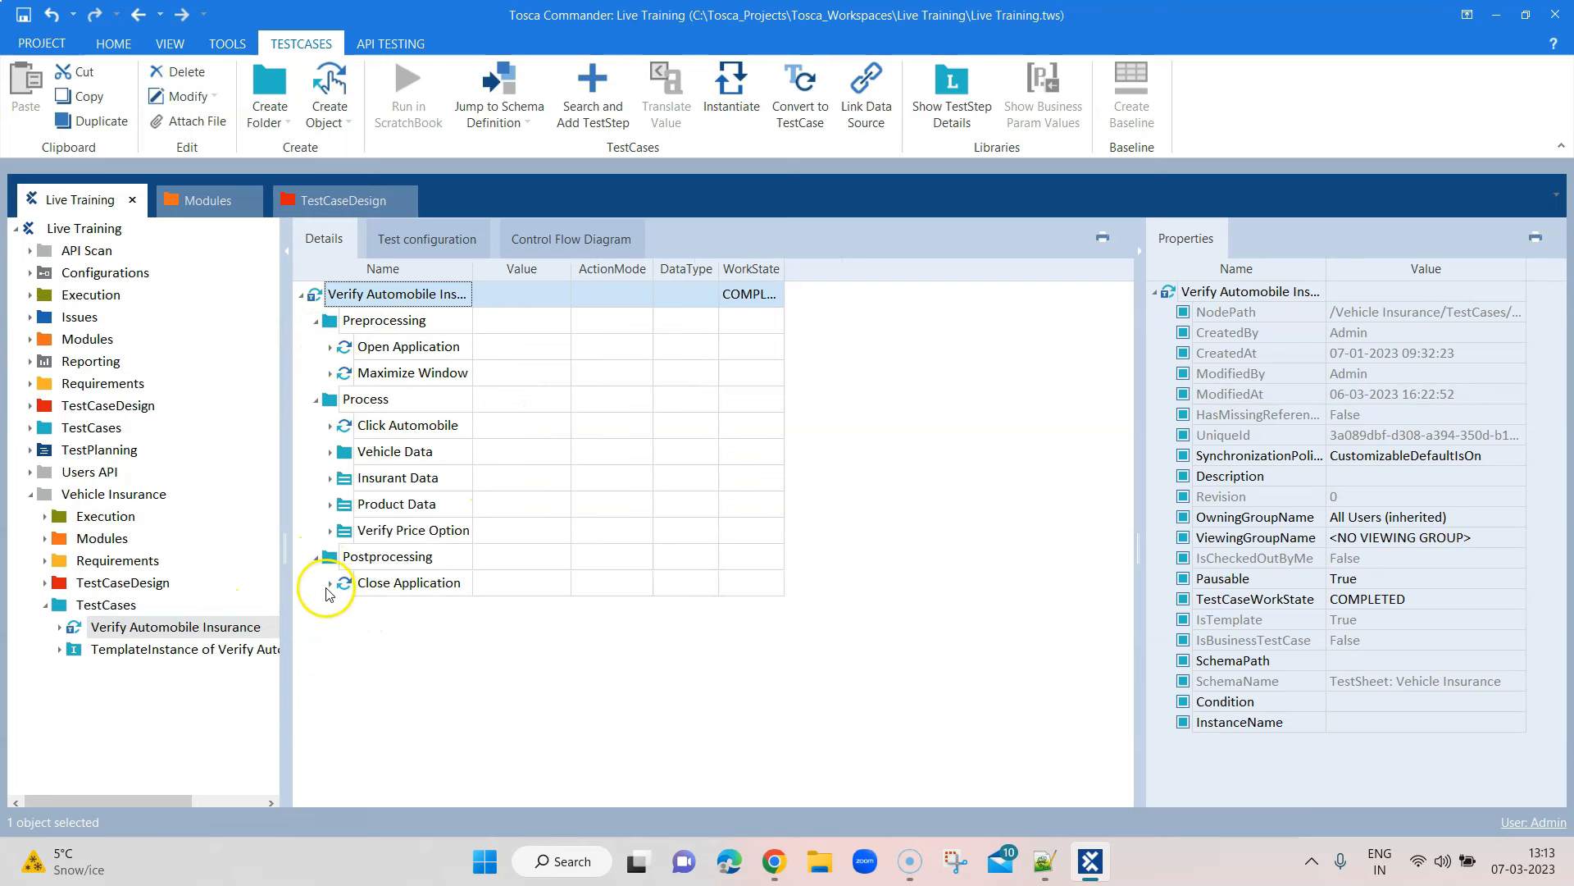
left_click(329, 584)
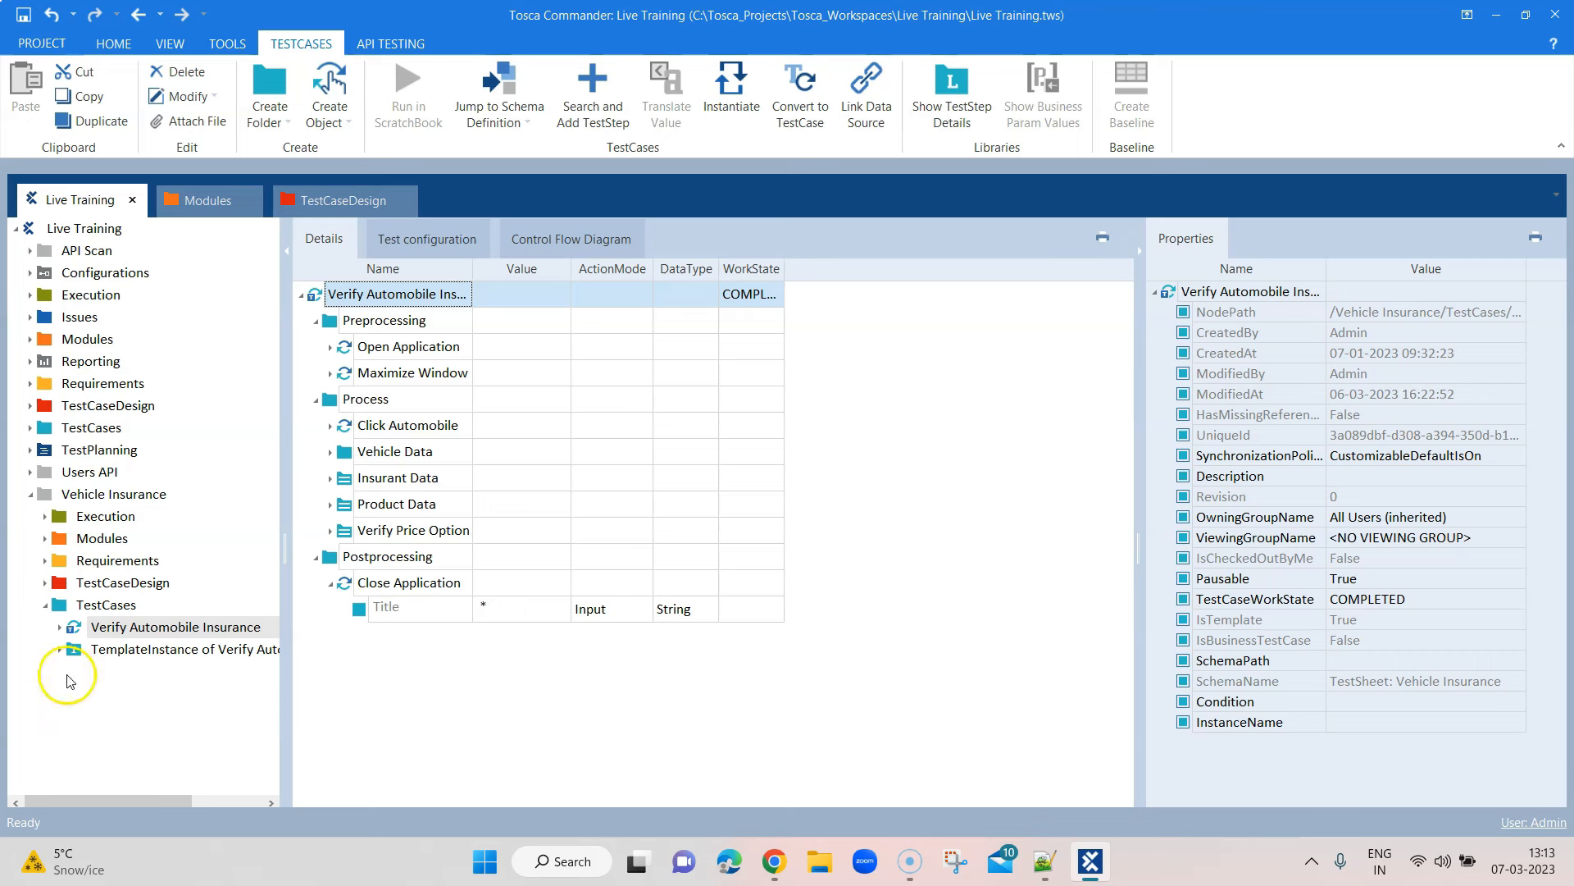
Expand the template's instances and open Vehicle Insurance_StraightThrough
left_click(59, 648)
left_click(153, 740)
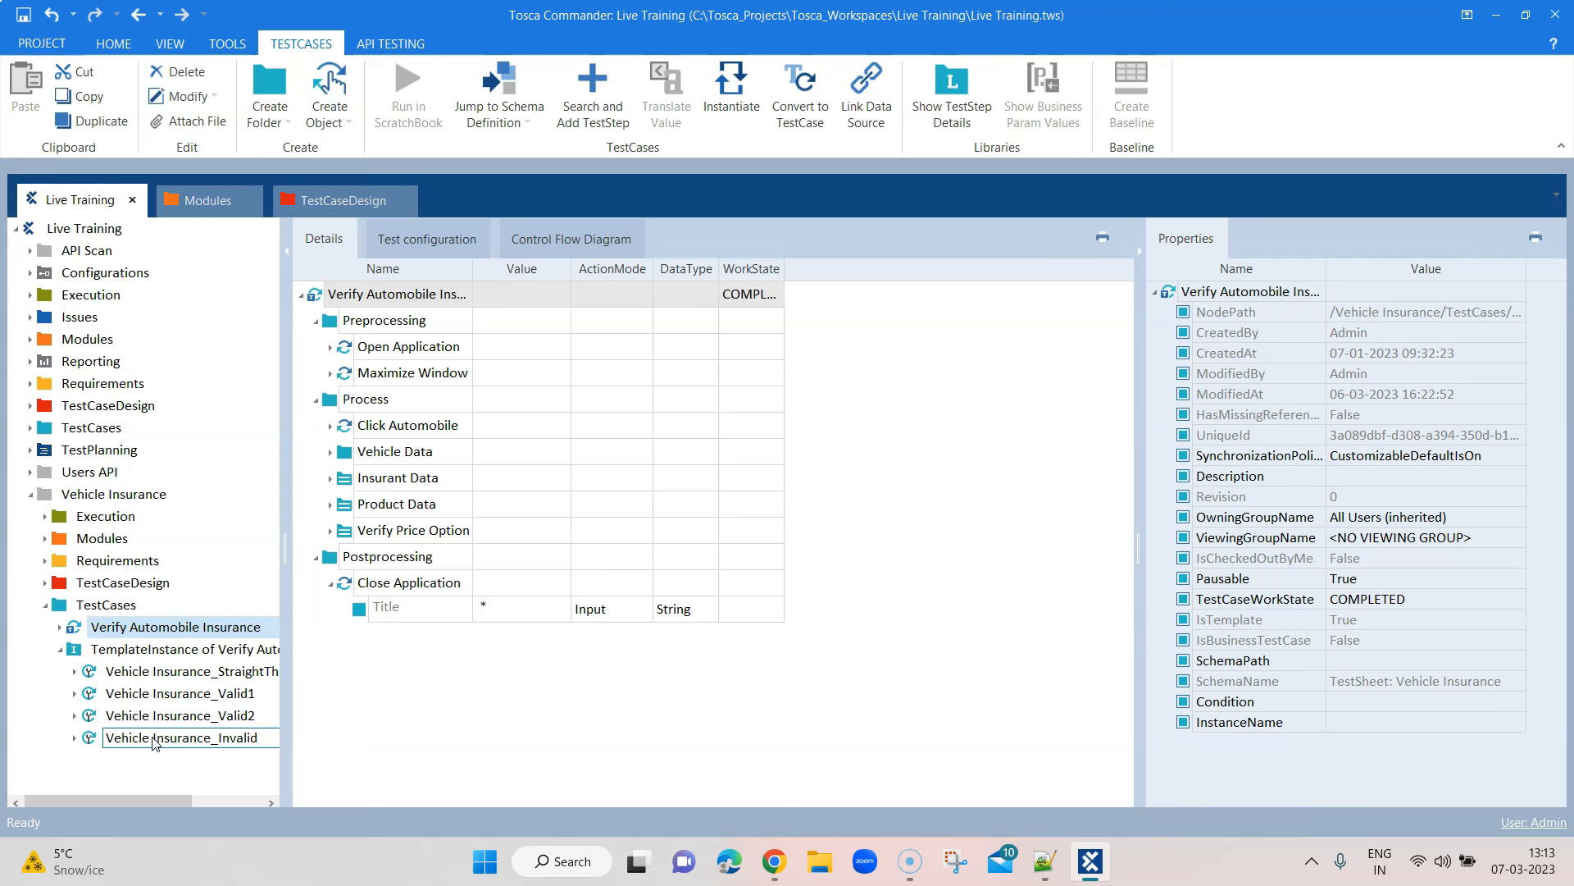
left_click(573, 558)
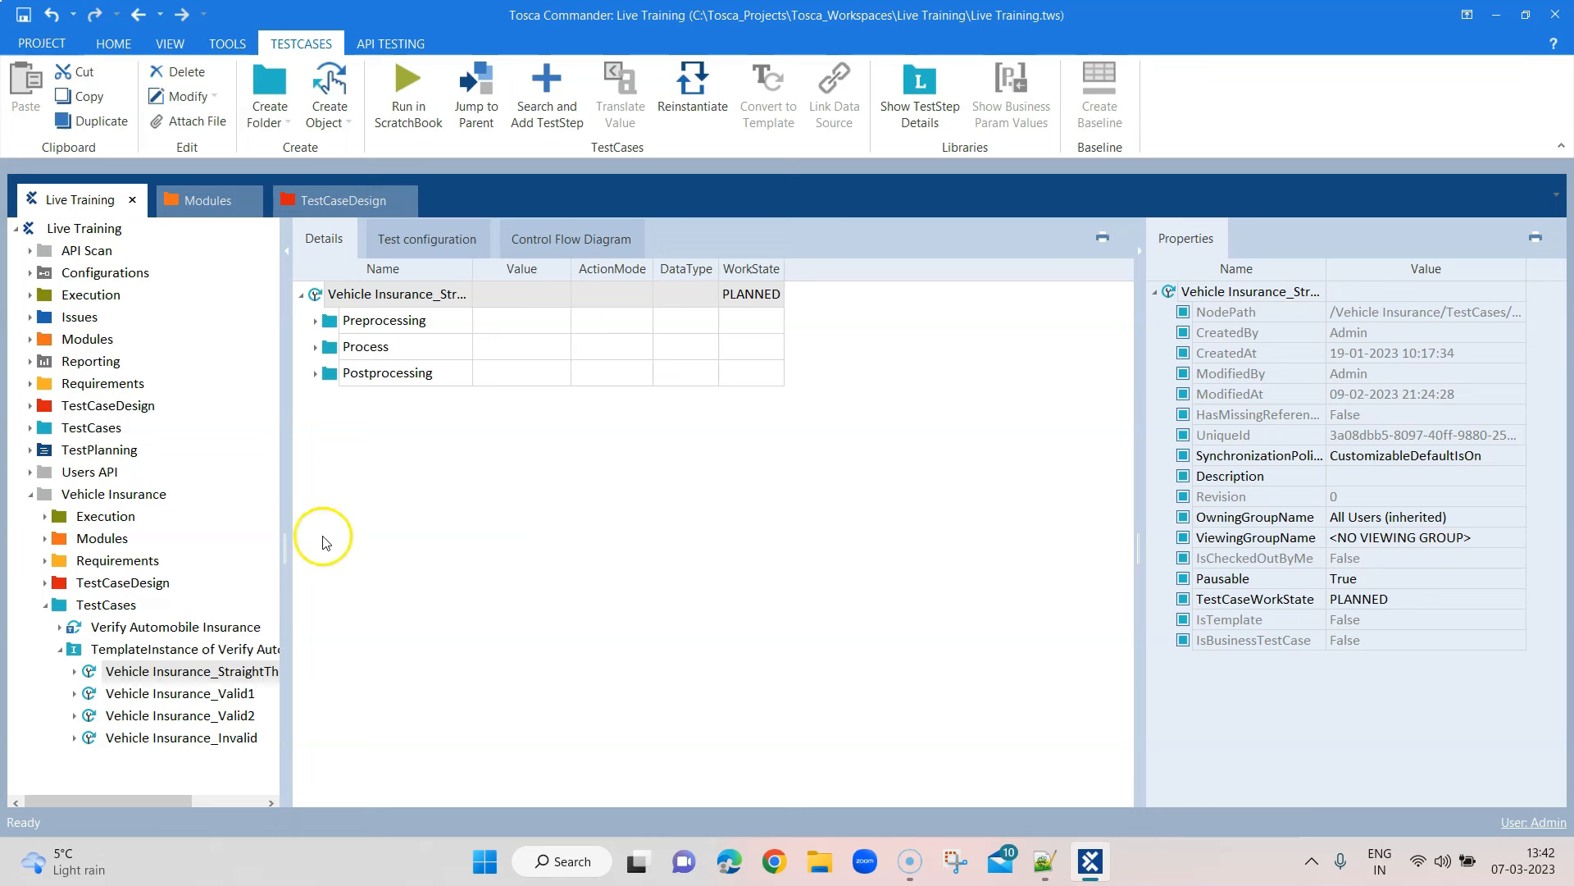
Run the StraightThrough instance in ScratchBook and advance the insurance form to Send Quote
right_click(406, 293)
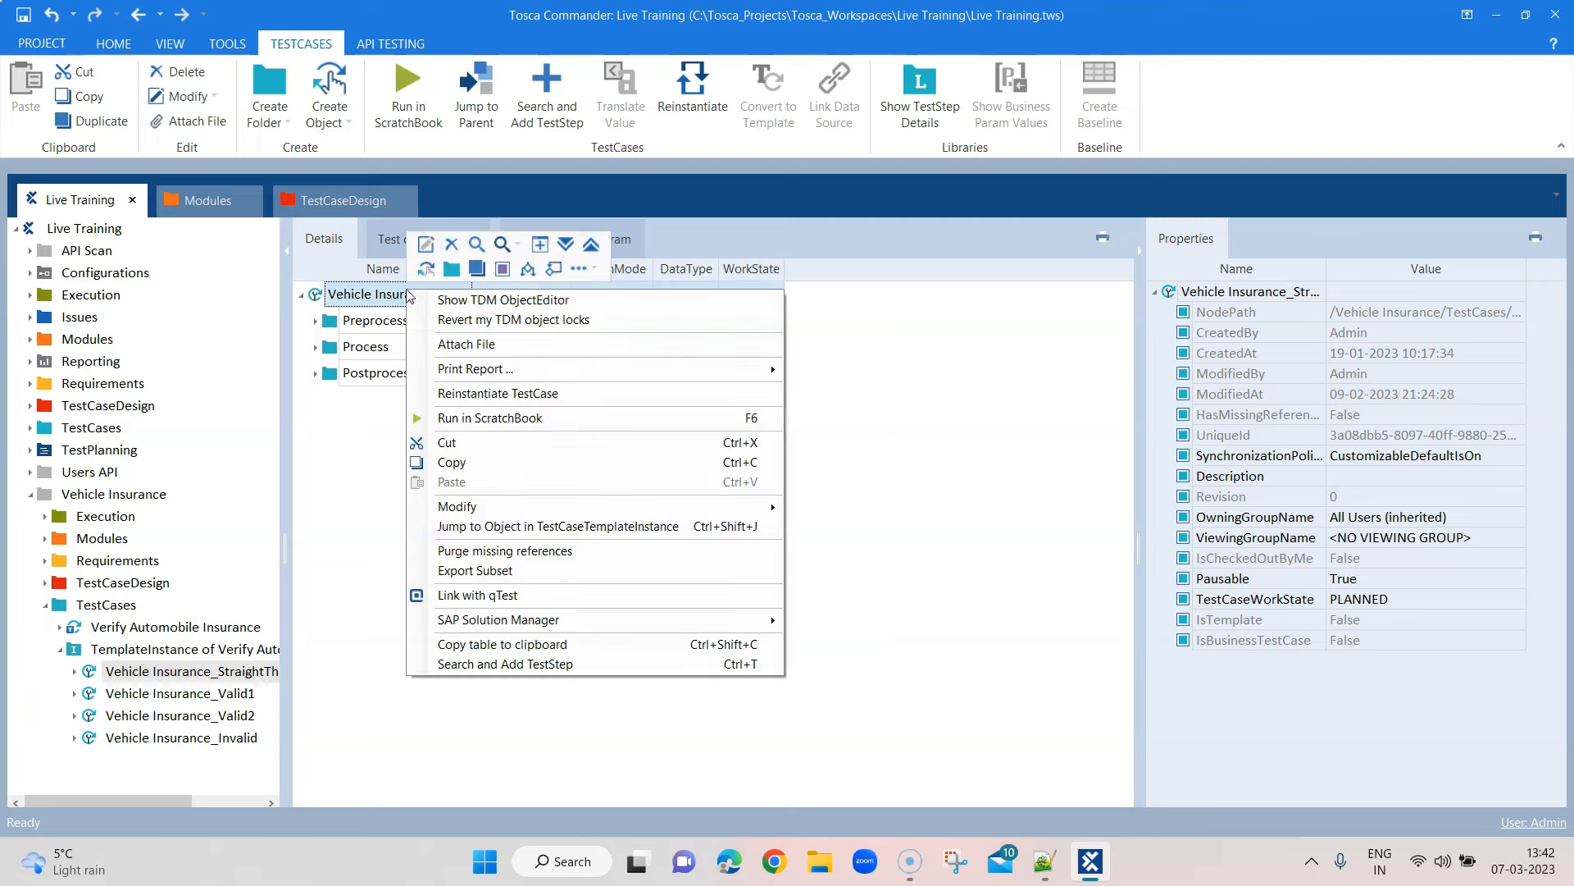
left_click(466, 419)
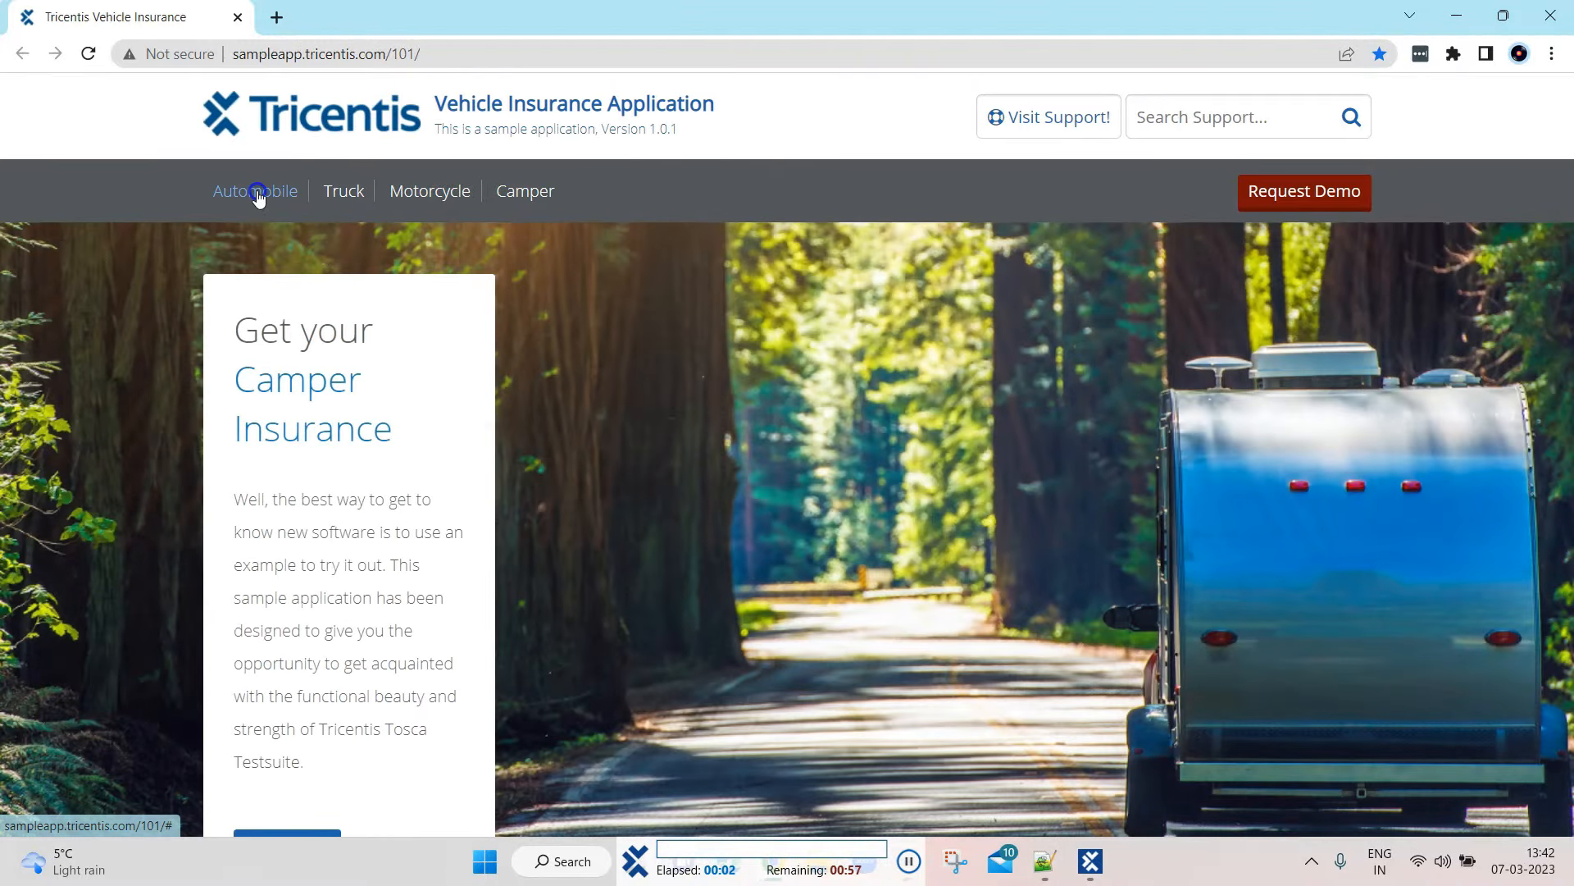
left_click(257, 190)
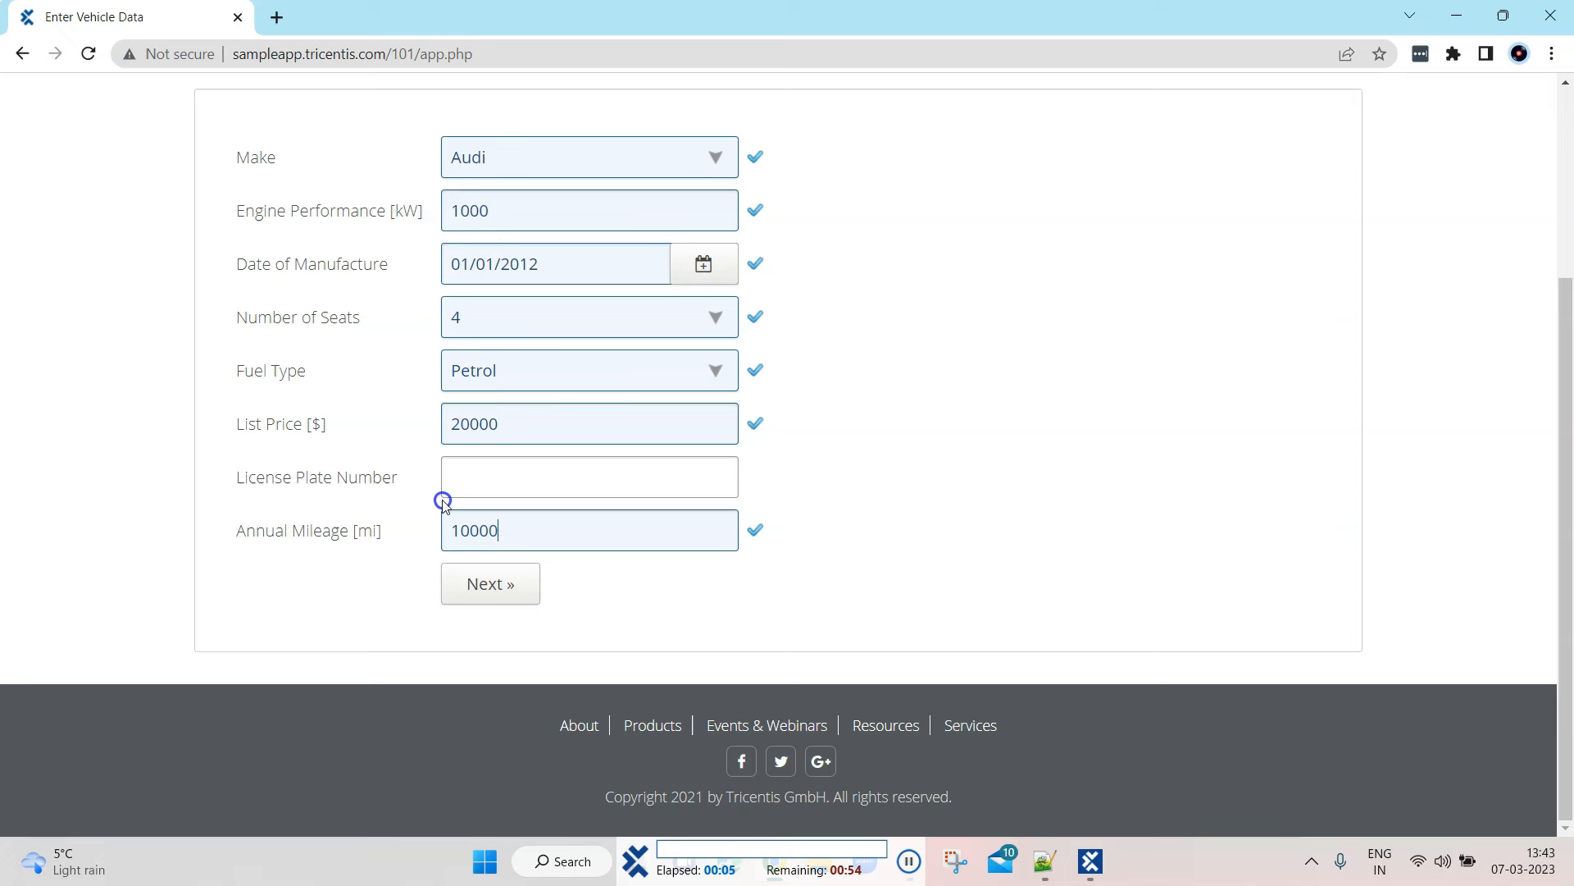
left_click(490, 585)
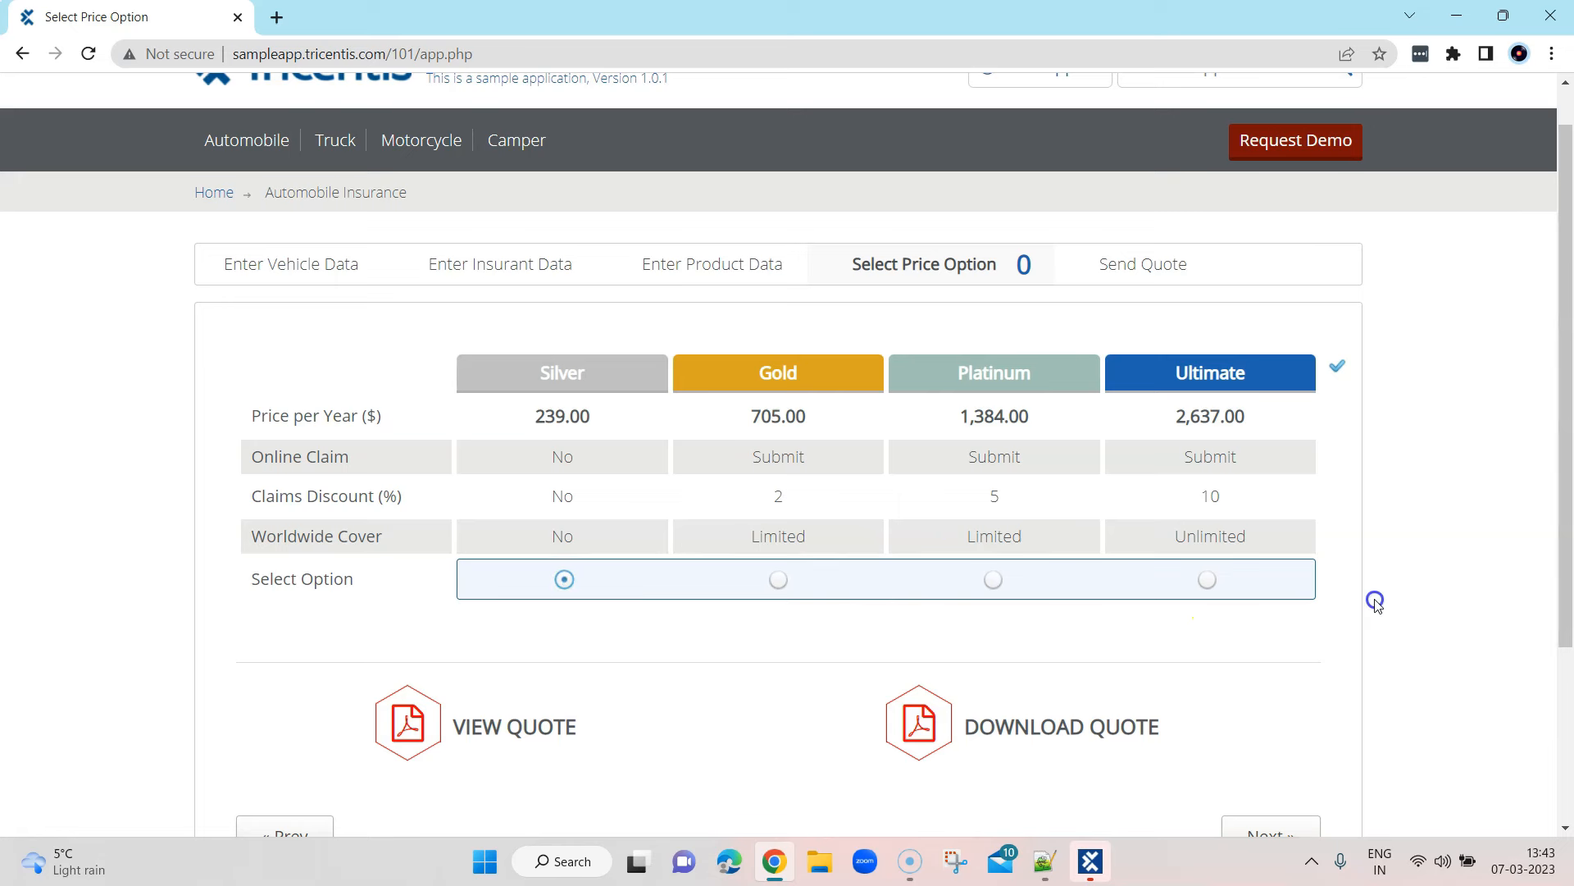
scroll(1375, 602, "down", 1)
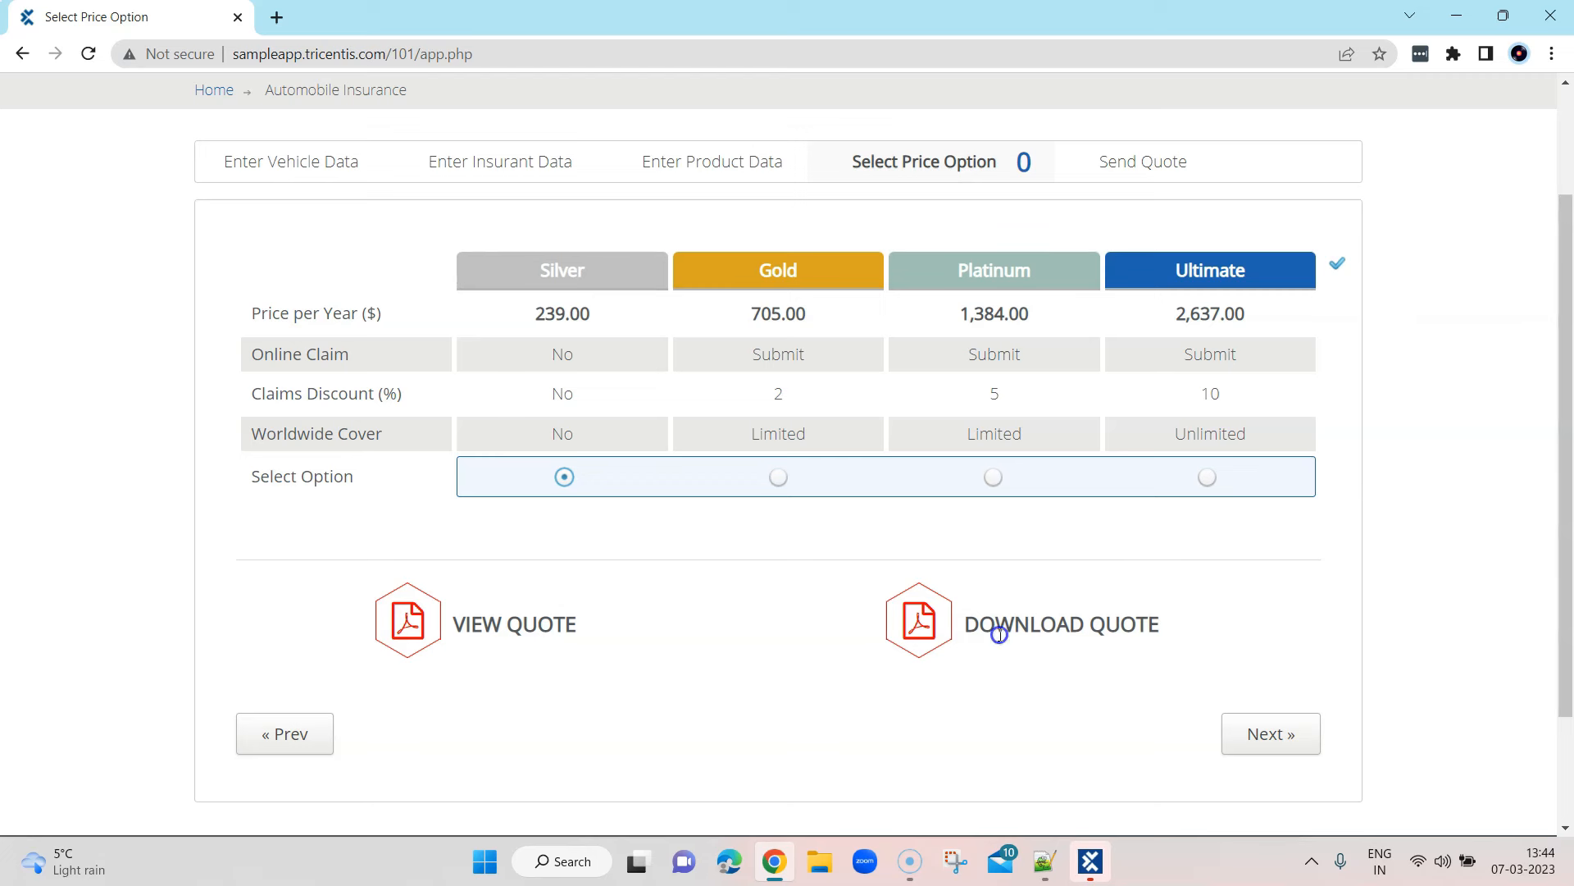
left_click(1290, 749)
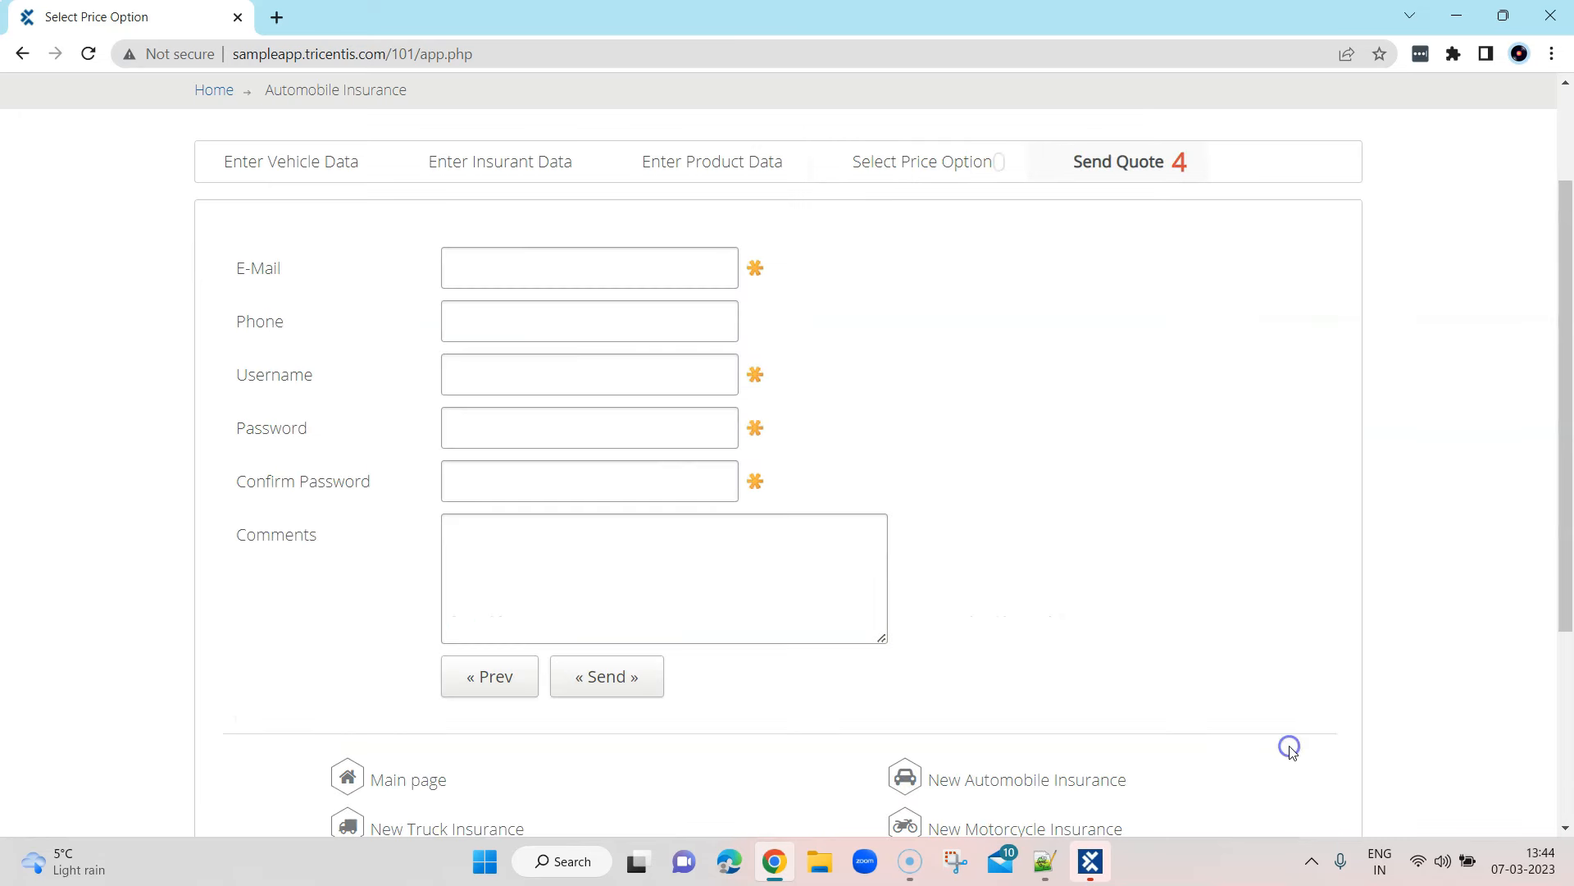
Go back to Select Price Option in Chrome and return to Tosca Commander's Automobile modules
left_click(558, 263)
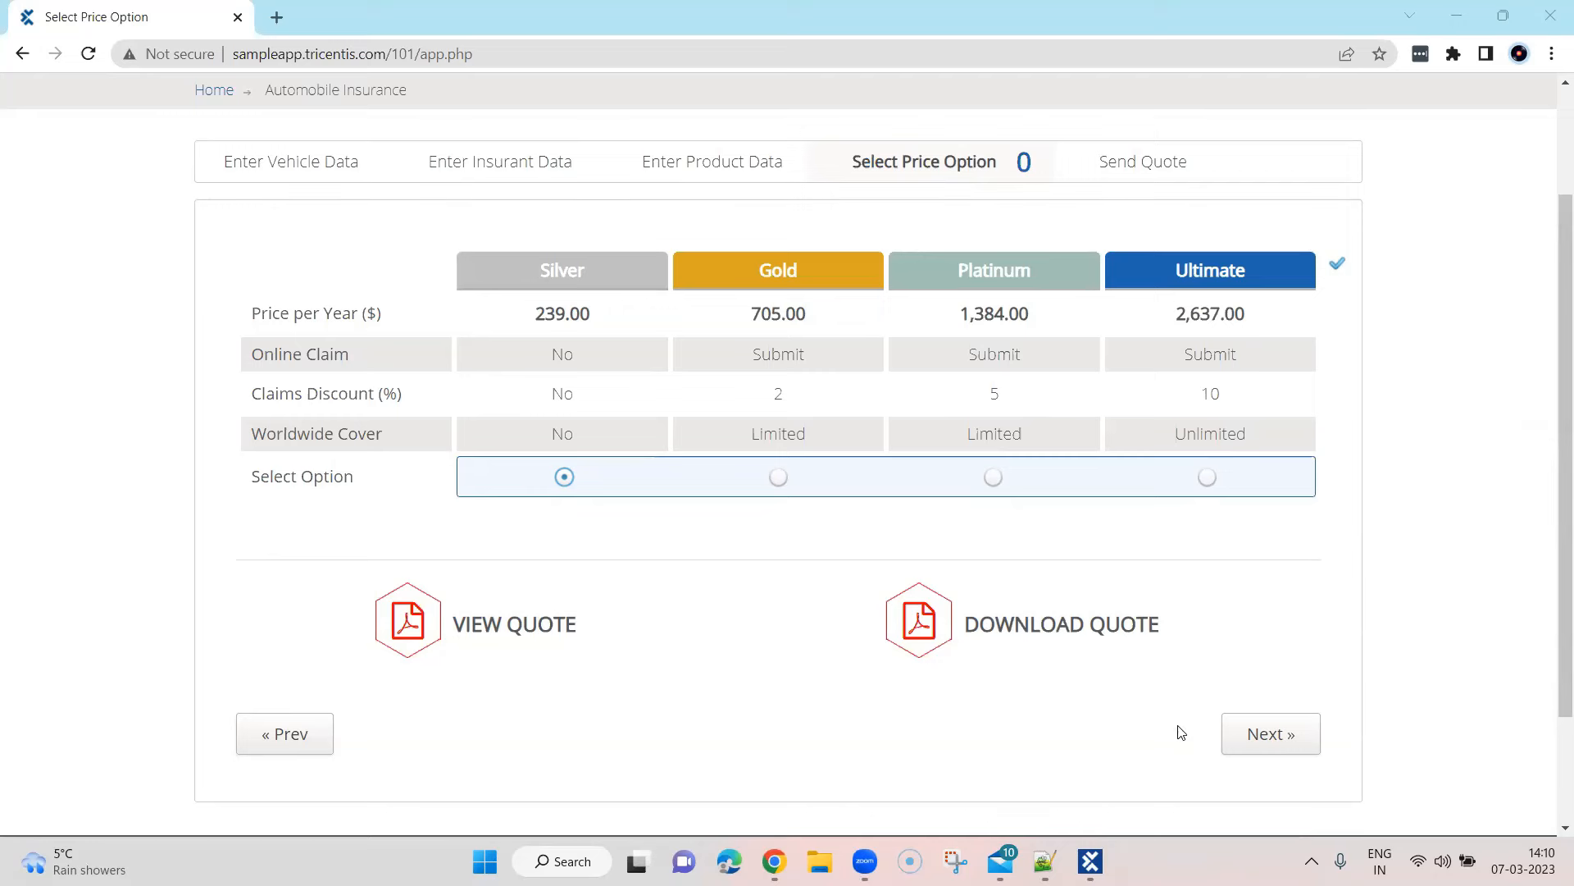
left_click(1091, 861)
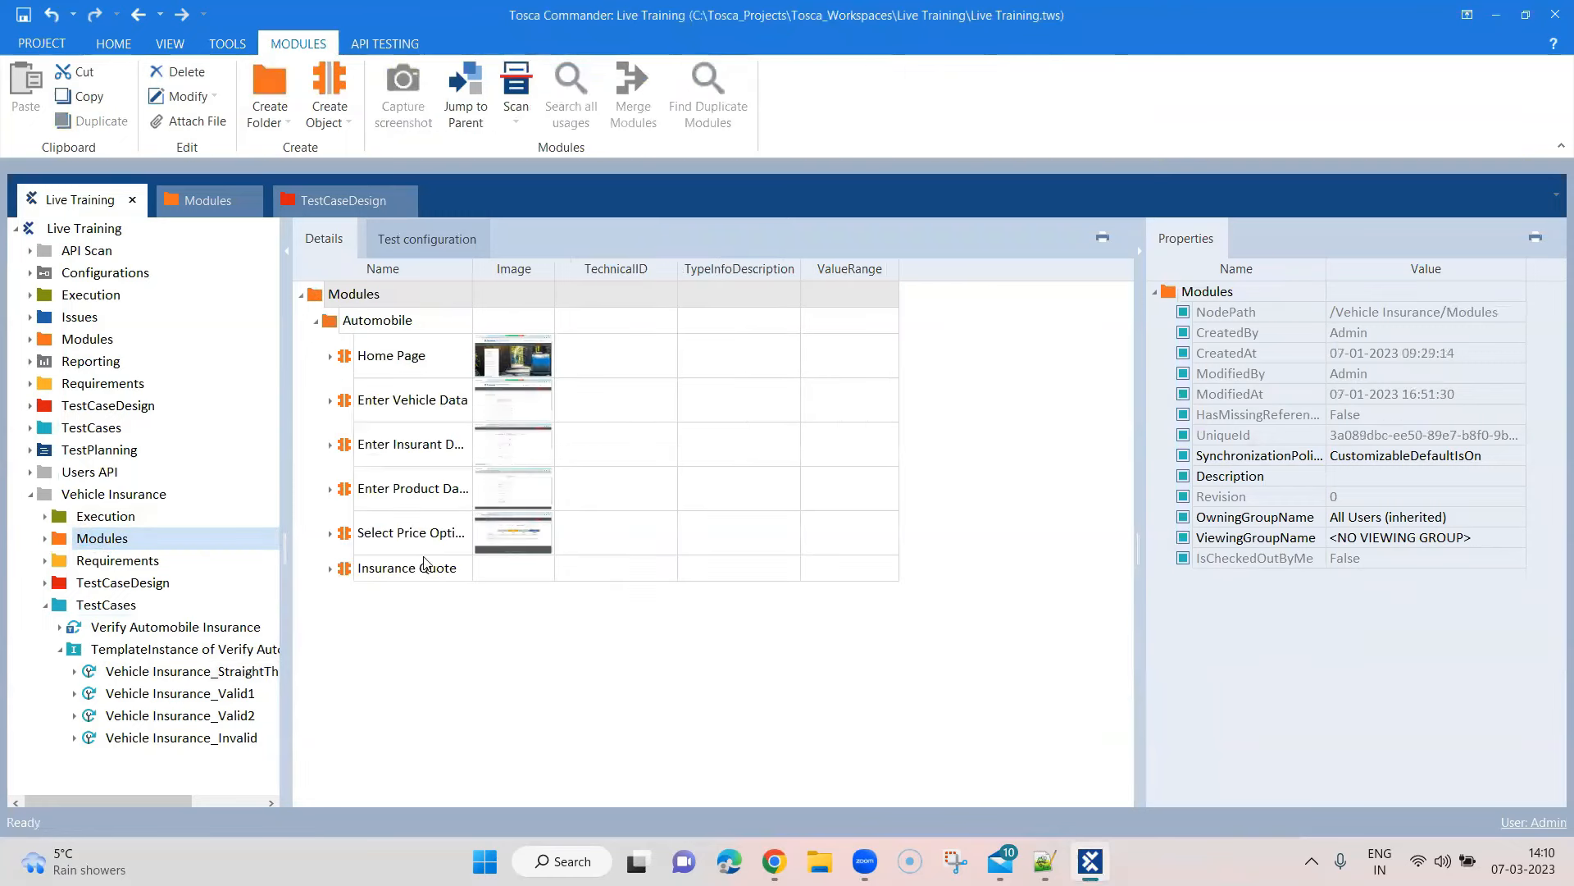
Widen the module Name column and compare the Select Price Option module with the browser page
left_click_drag(471, 270, 531, 270)
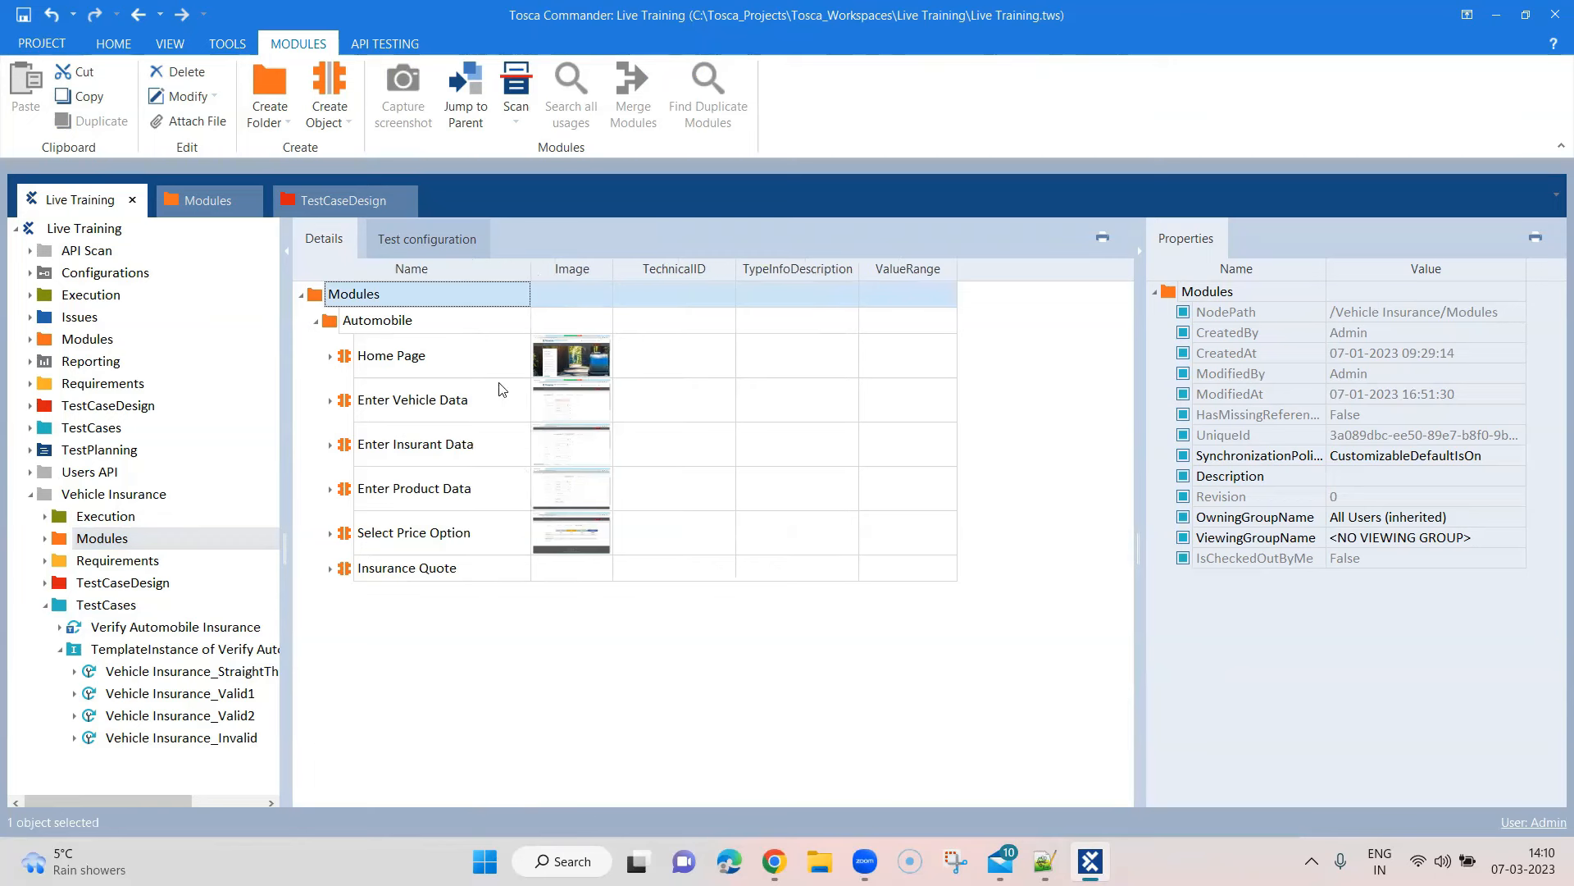
left_click(331, 533)
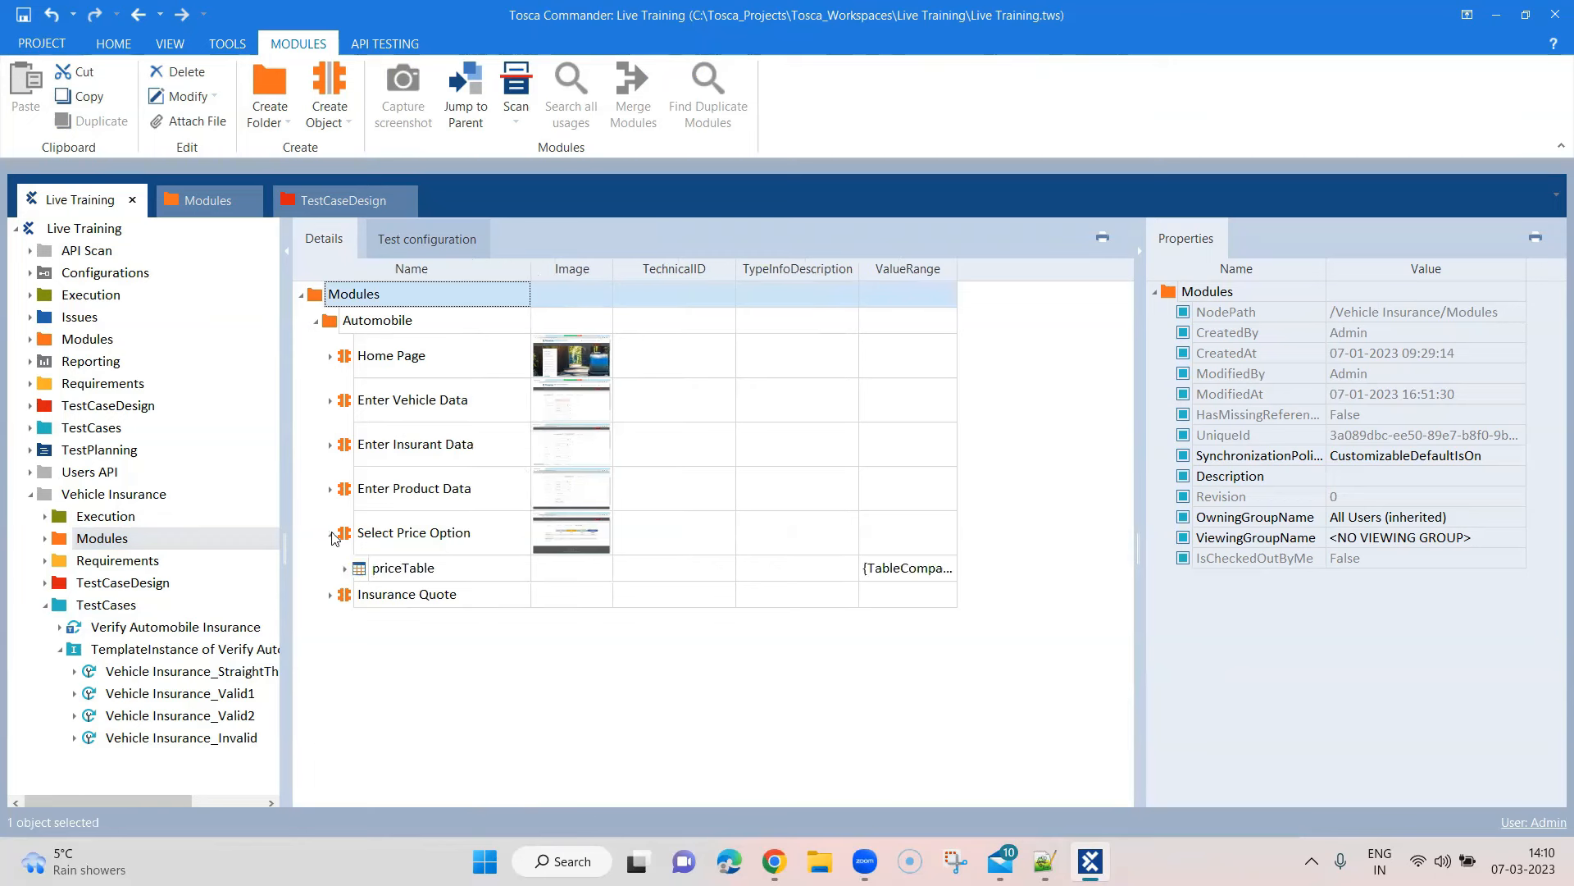
left_click(331, 533)
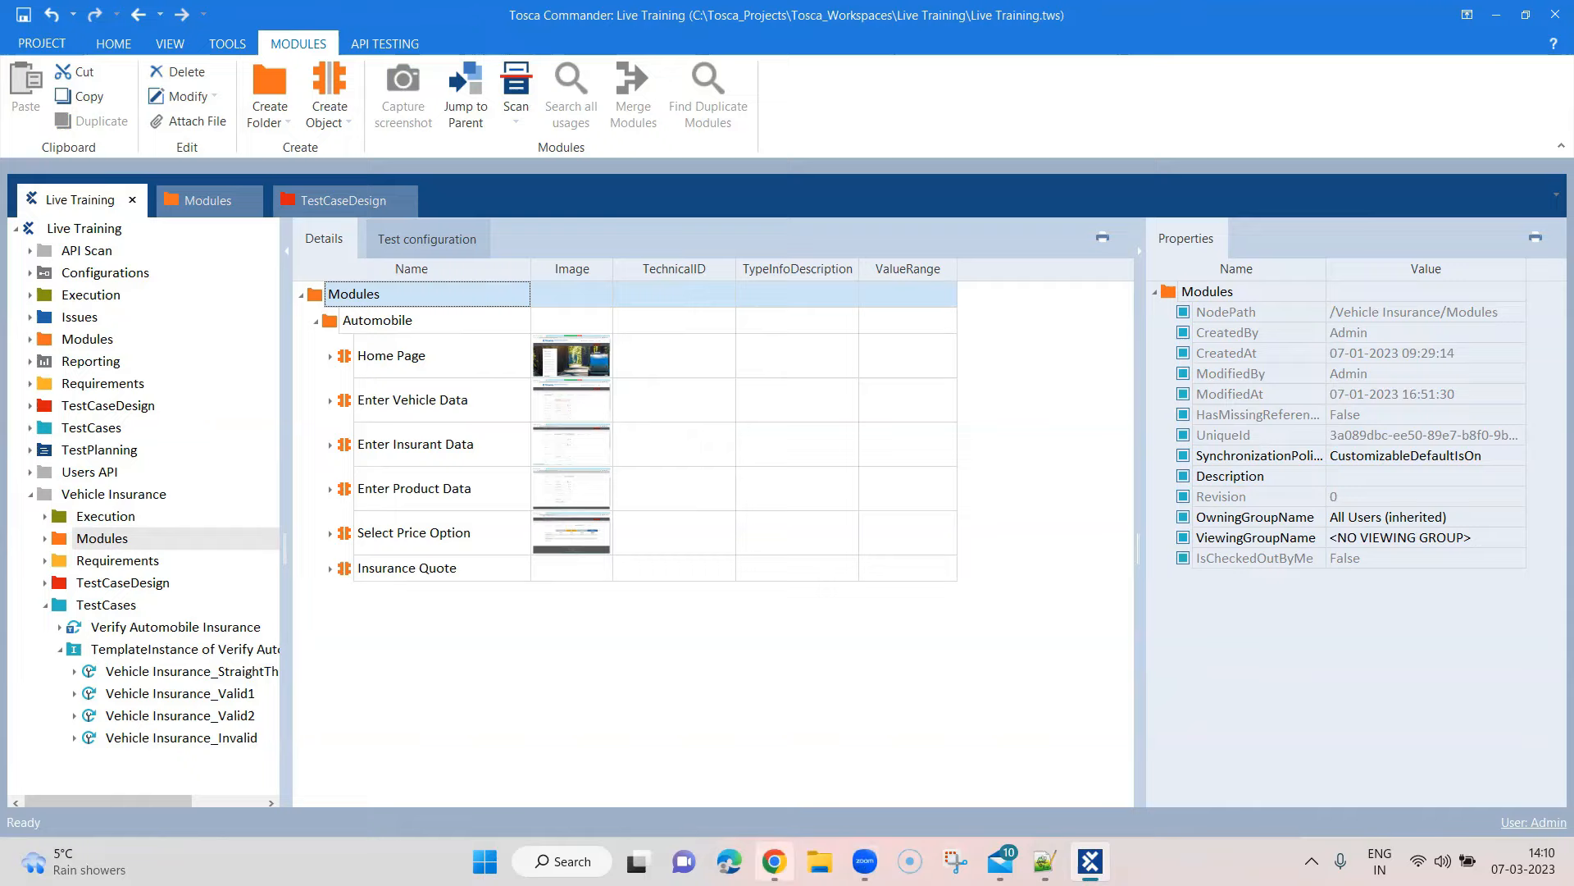
left_click(775, 861)
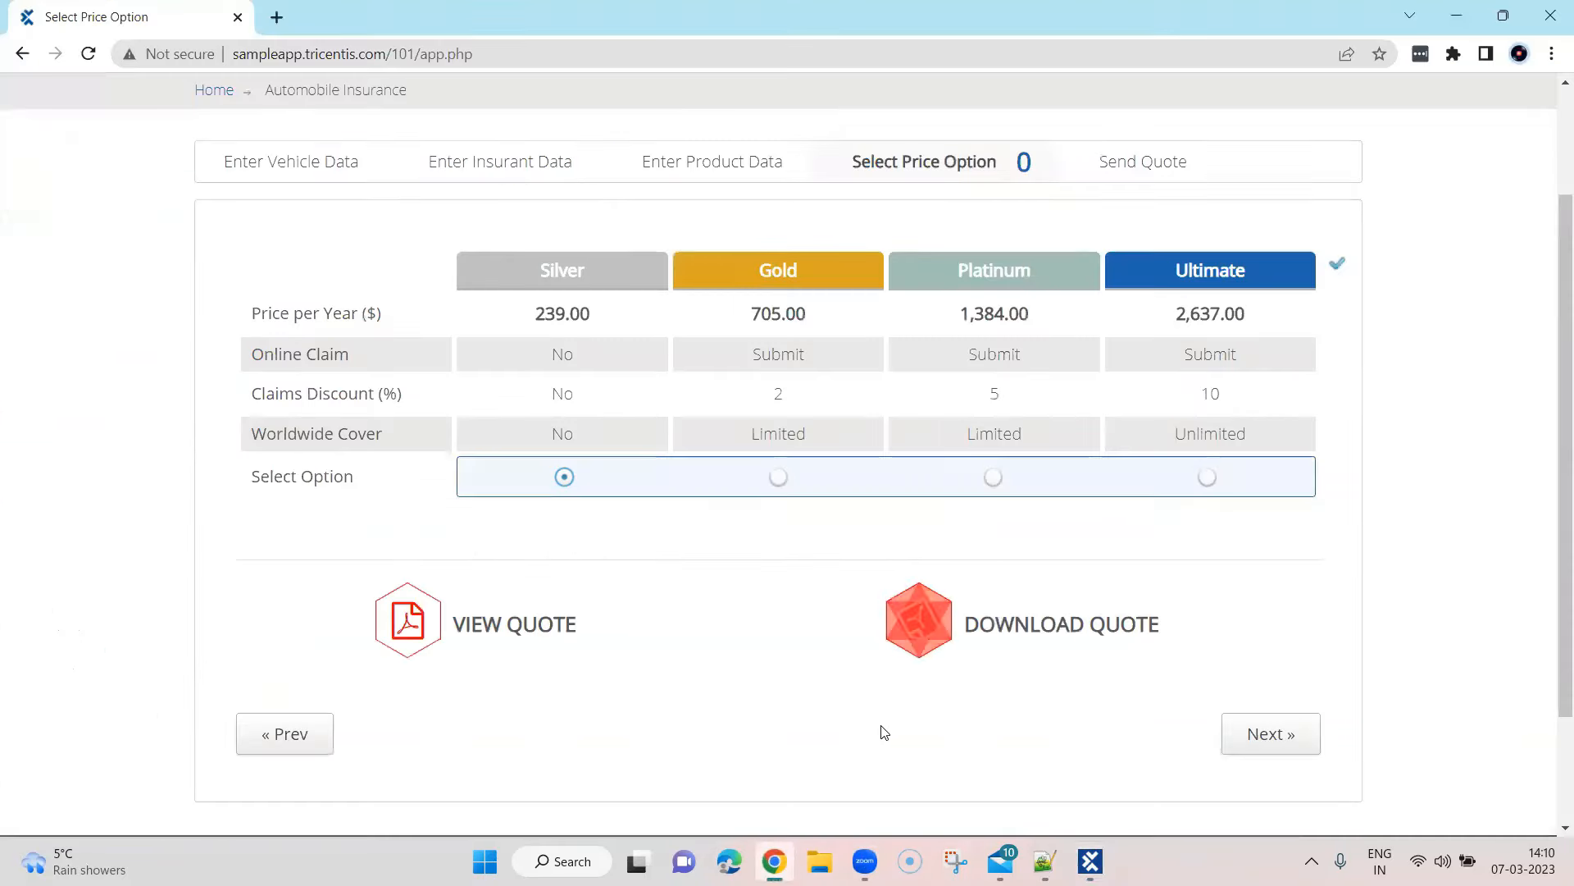
left_click(781, 858)
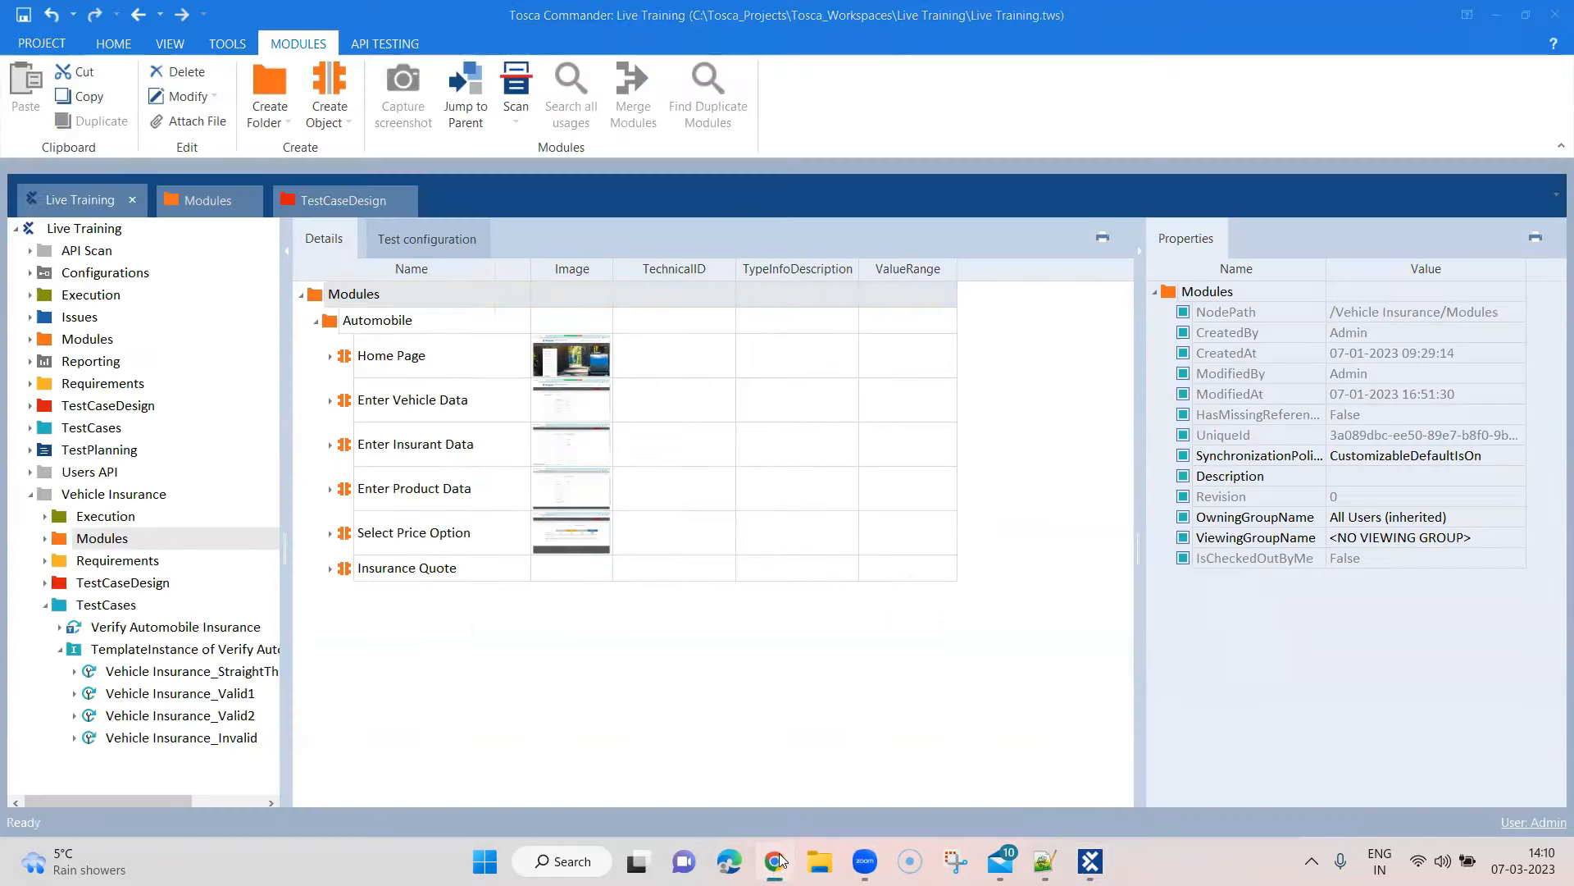
Rescan Select Price Option, add Download Quote and Next », save, and close the rescan
right_click(412, 542)
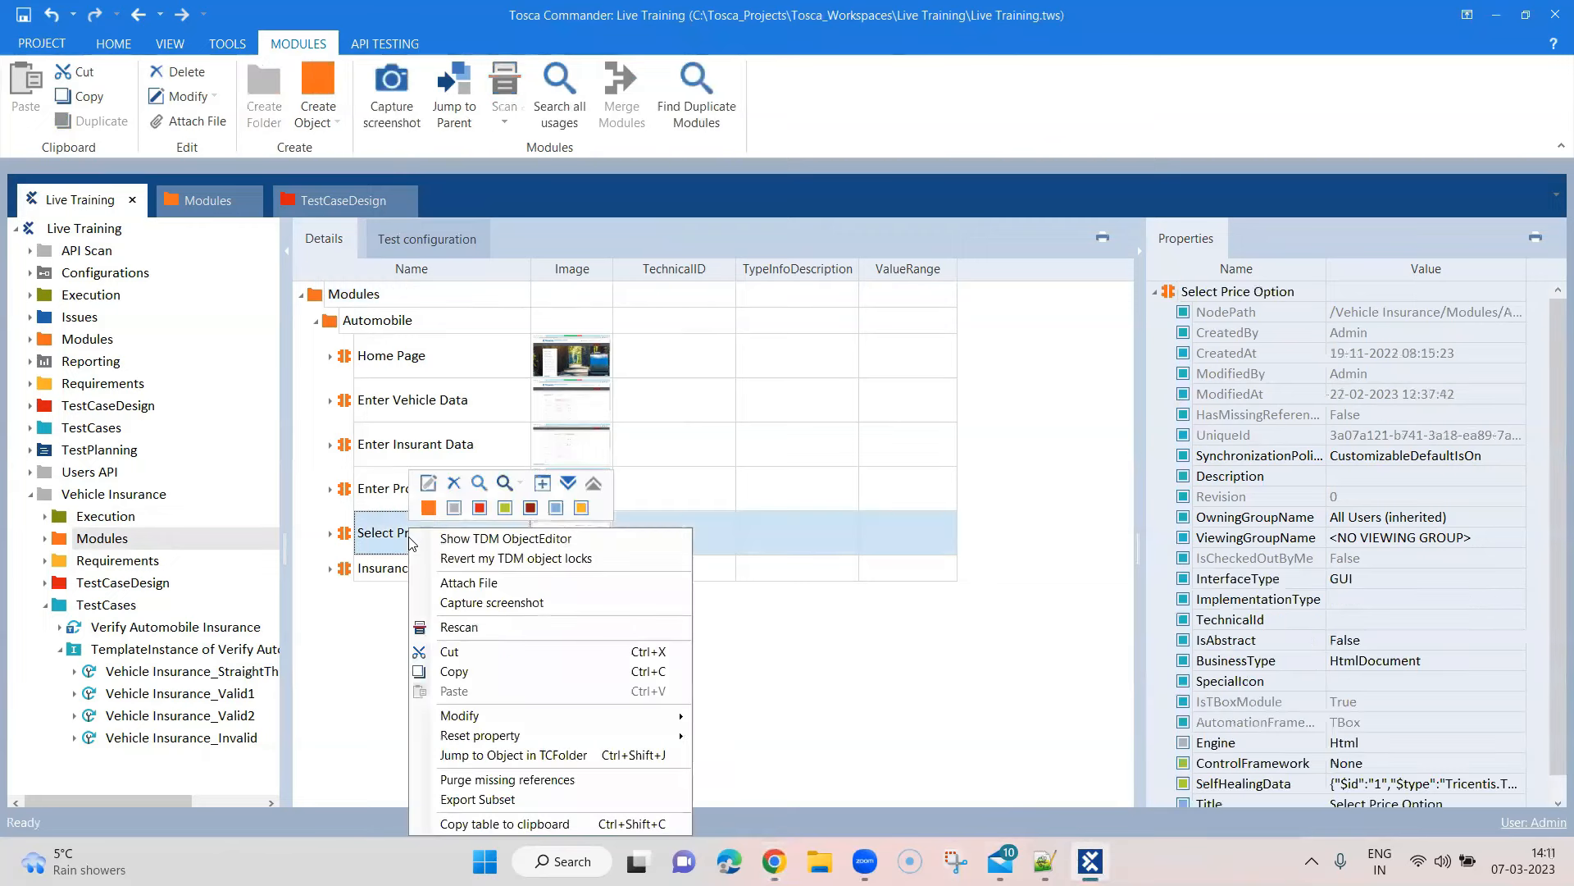
left_click(490, 627)
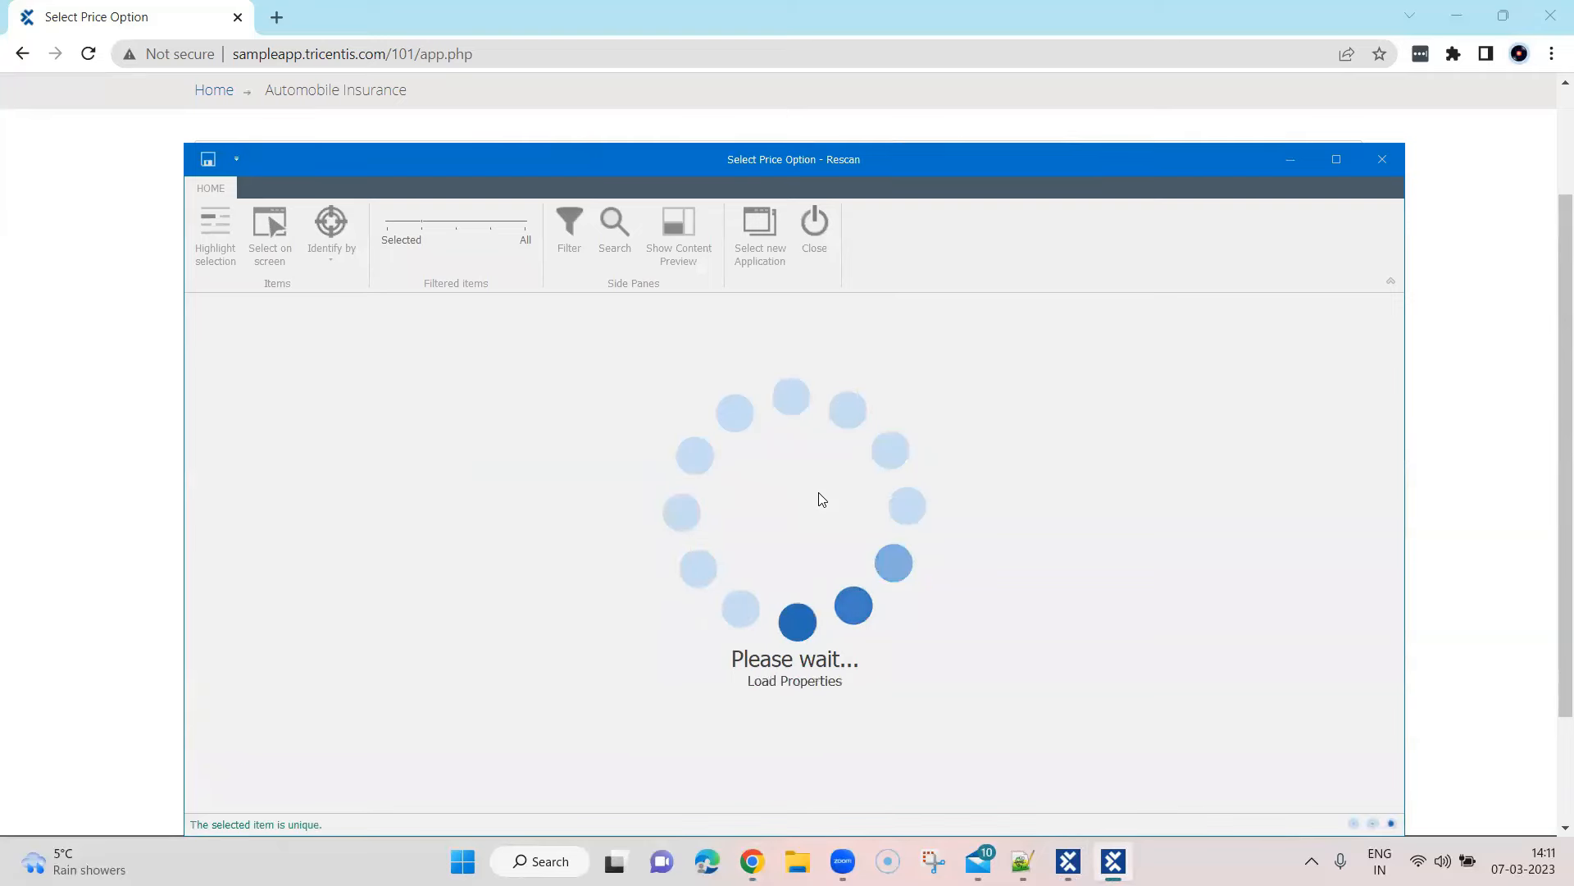
scroll(821, 498, "down", 5)
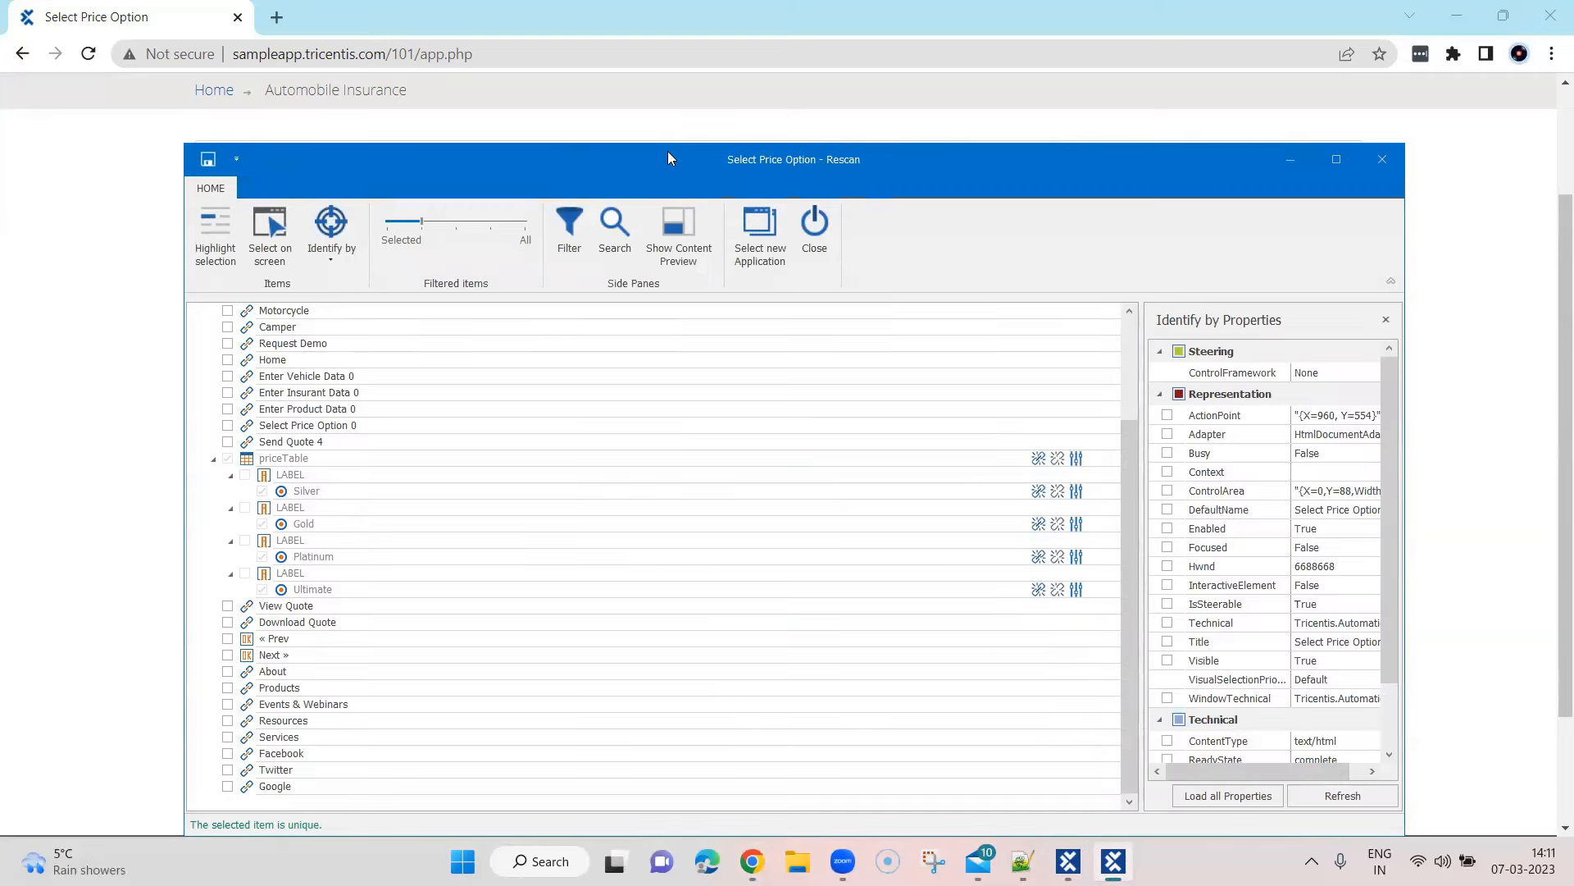
left_click_drag(674, 150, 848, 101)
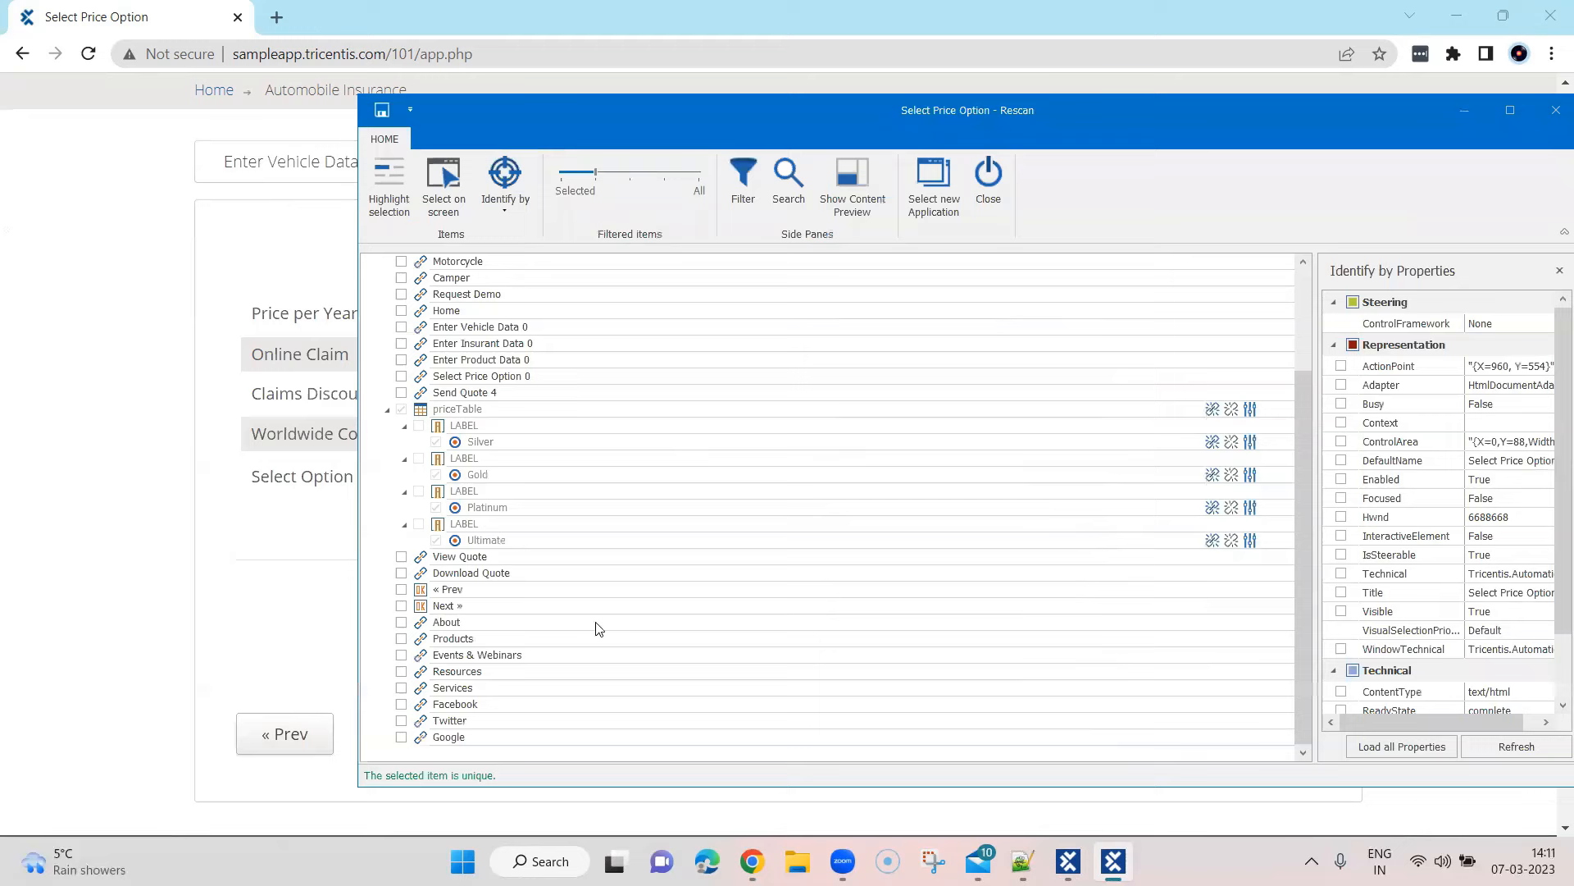
left_click(401, 574)
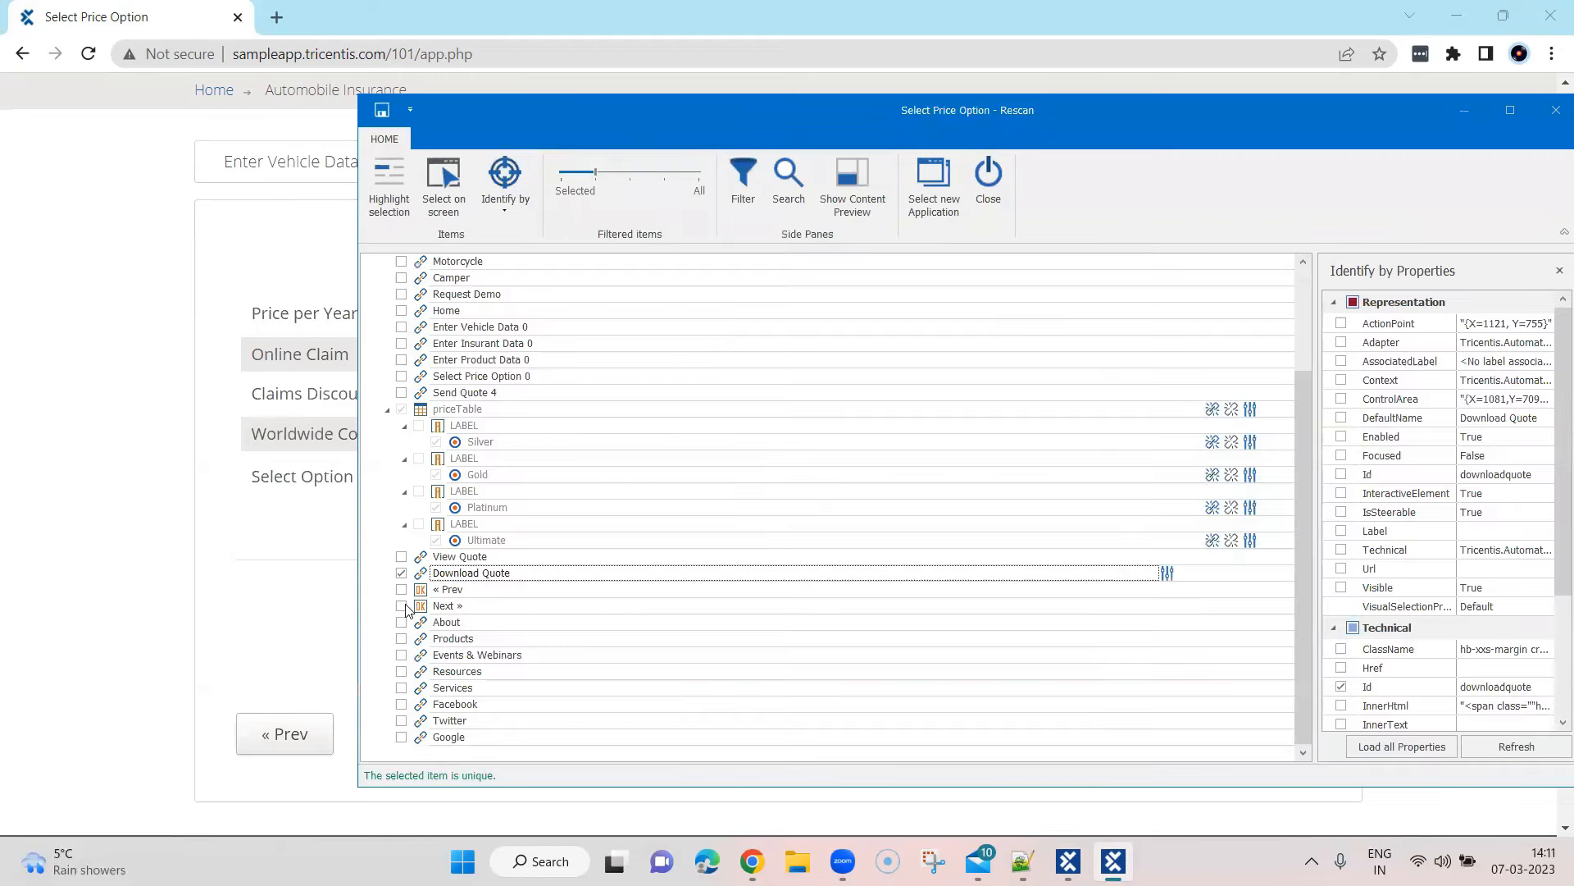
left_click(401, 605)
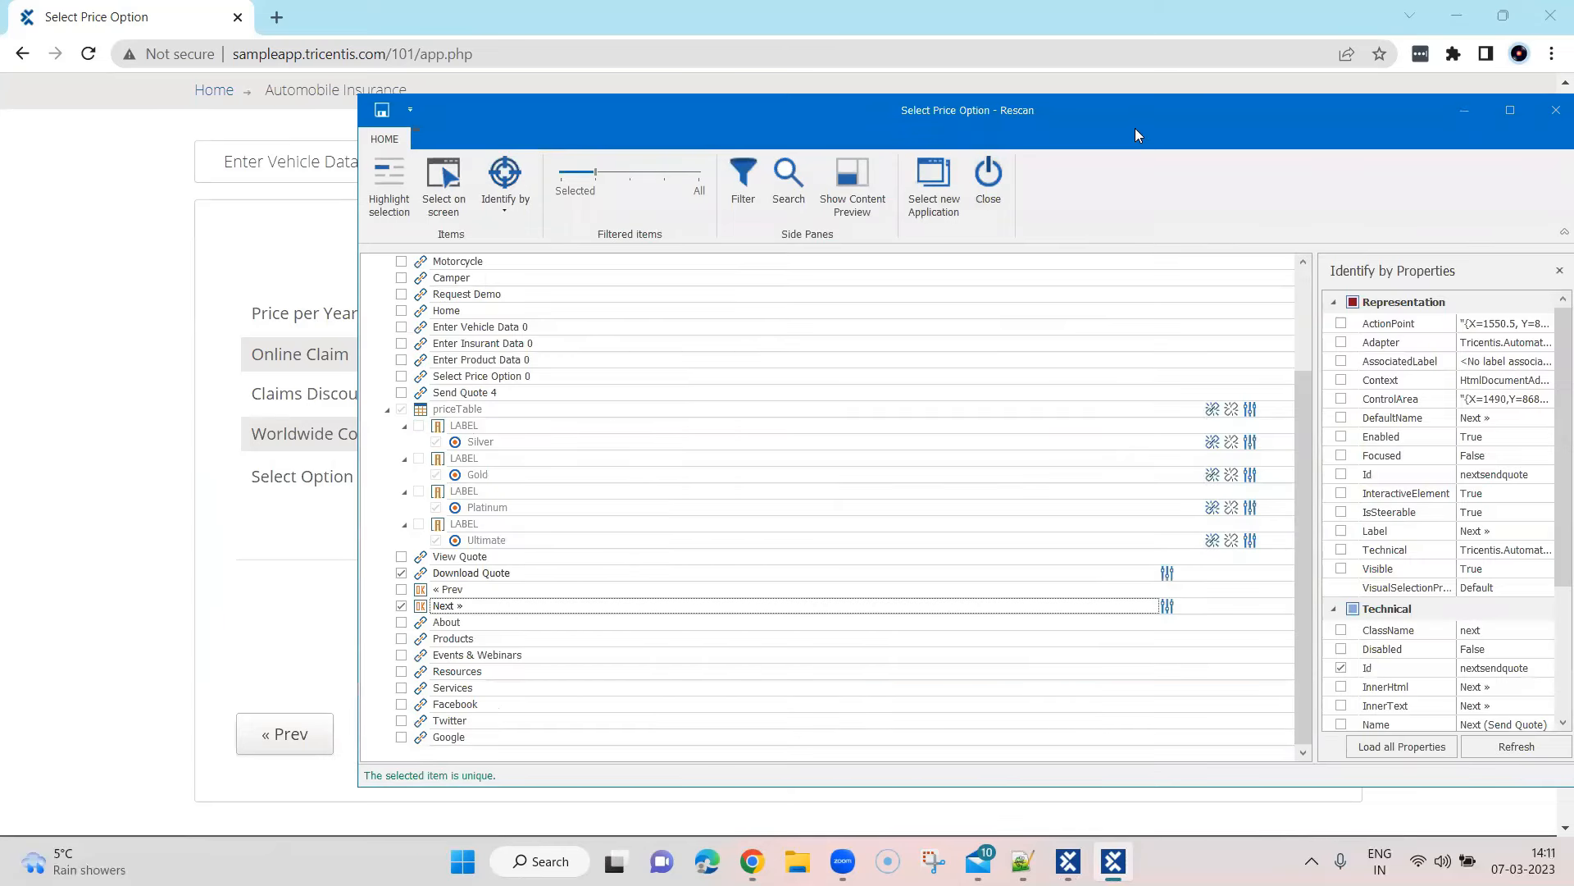
left_click_drag(1113, 124, 991, 118)
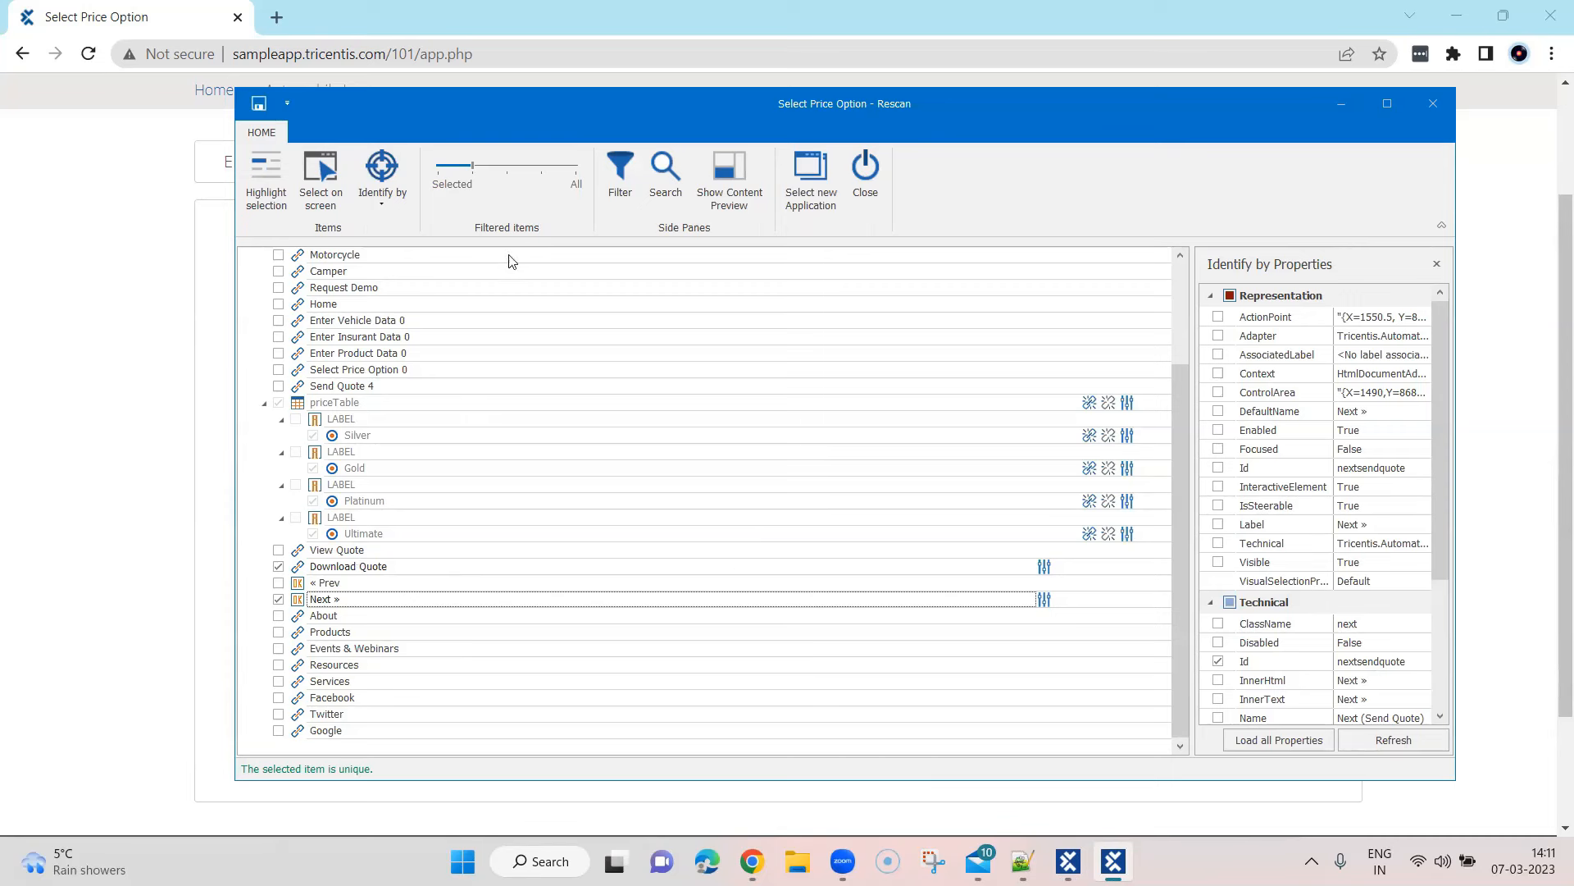
left_click(258, 104)
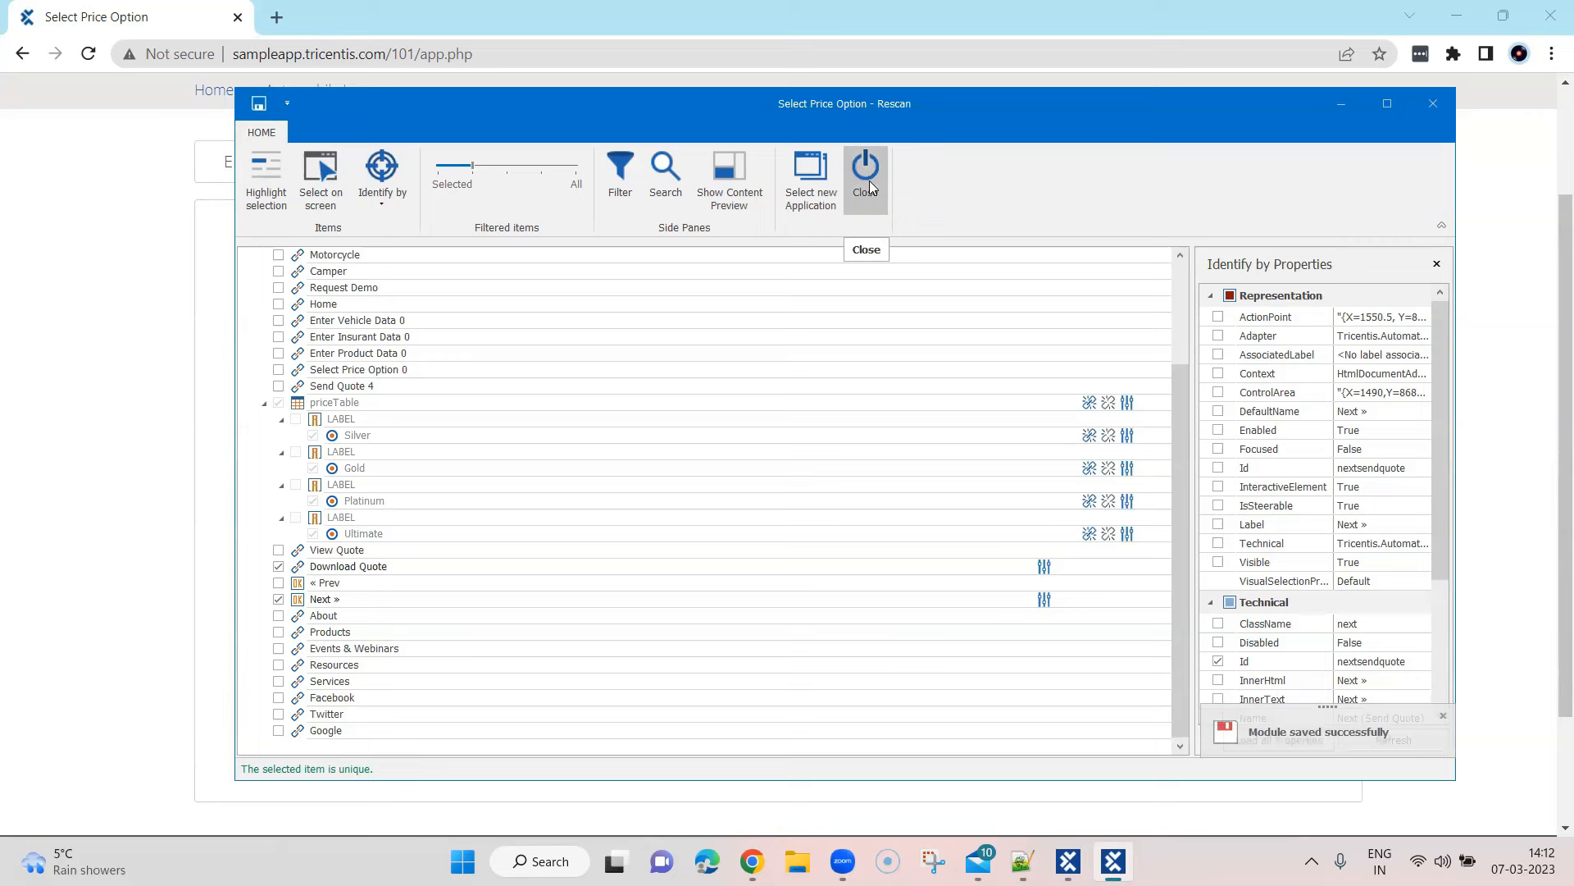
left_click(868, 176)
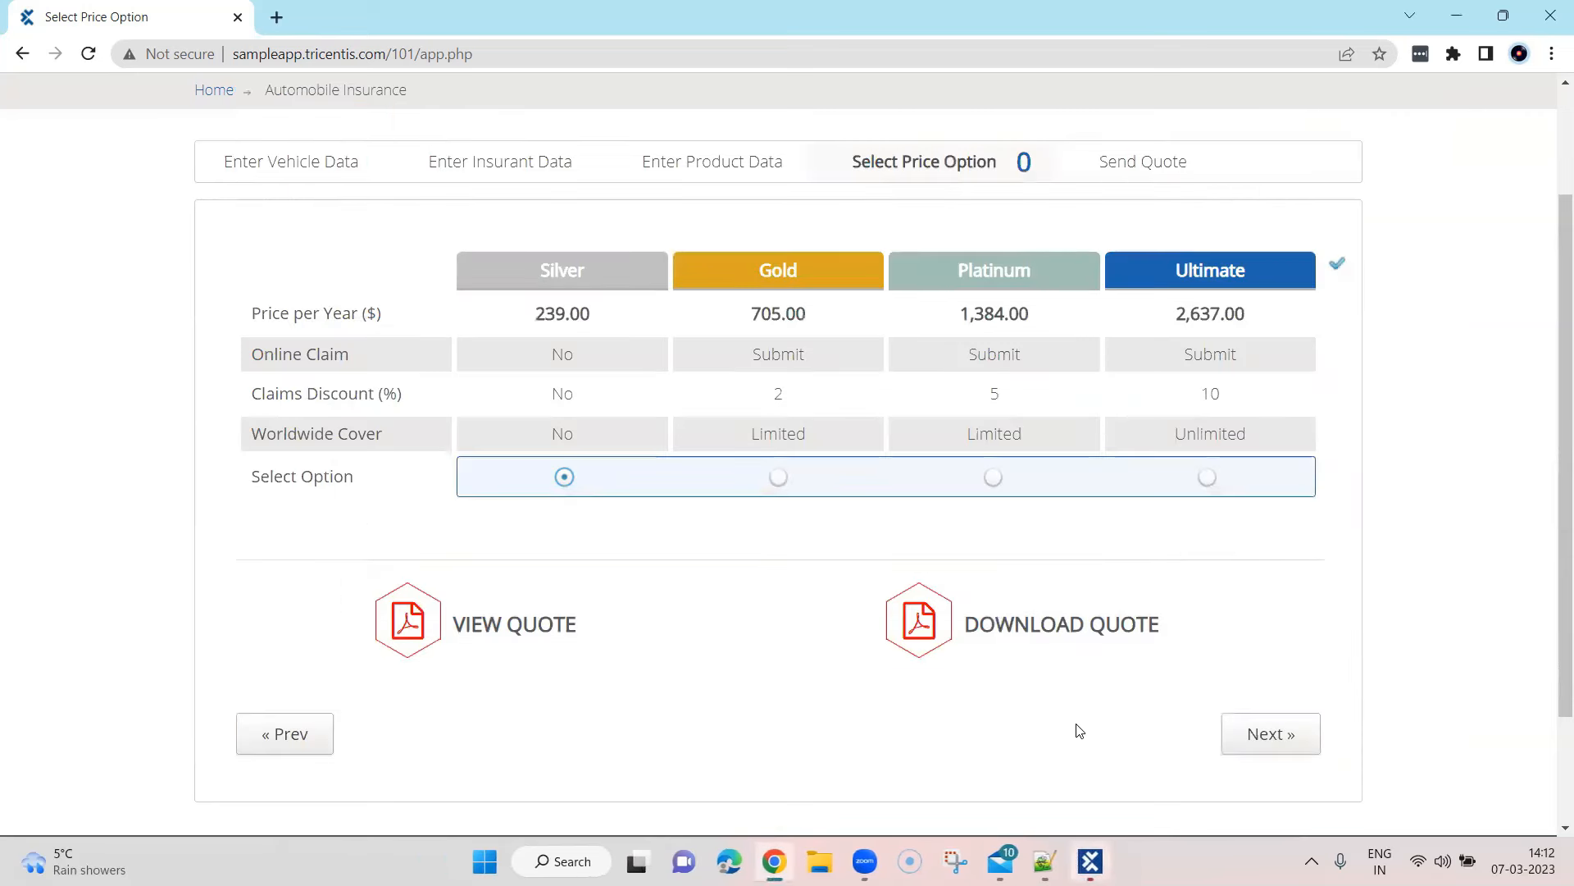
Advance the web form to Send Quote and start an application scan of that Chrome window into Automobile
left_click(1272, 740)
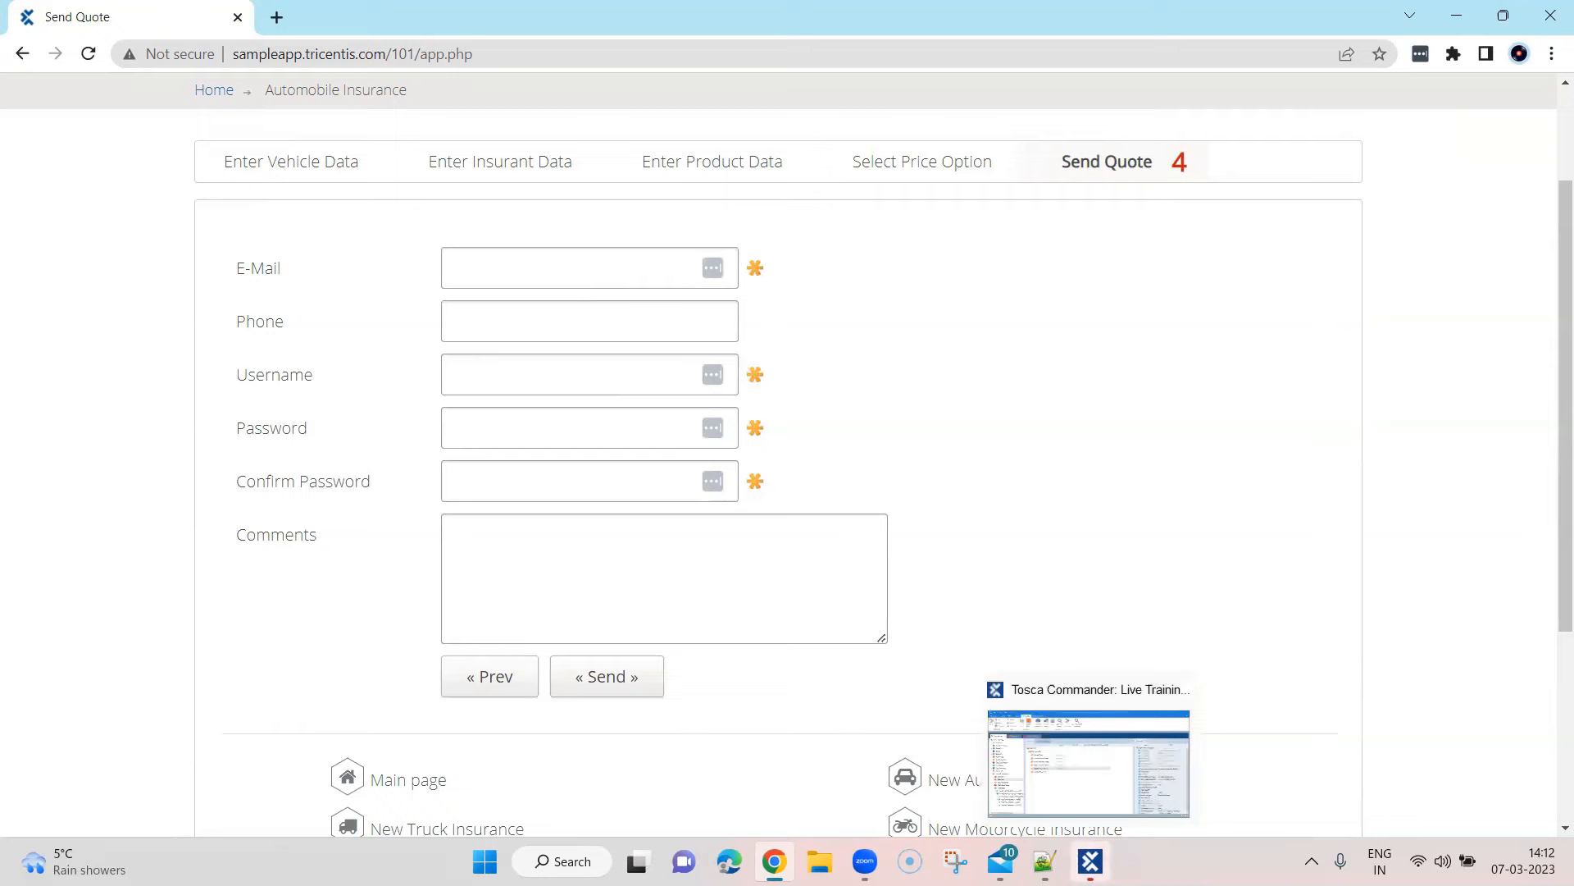
left_click(1082, 738)
right_click(378, 326)
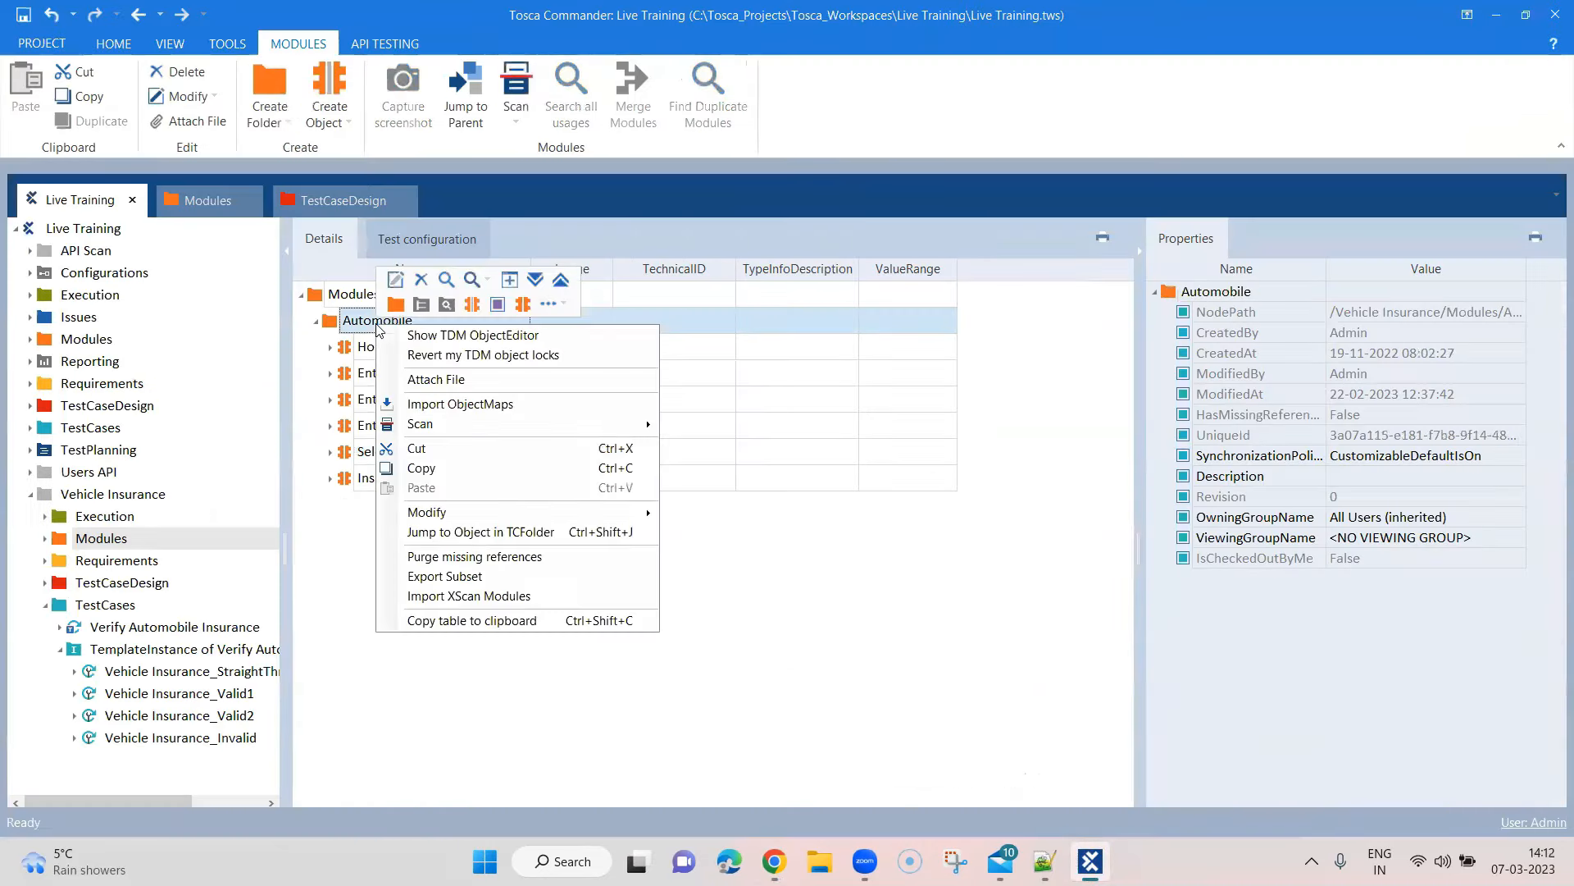
mouse_move(446, 421)
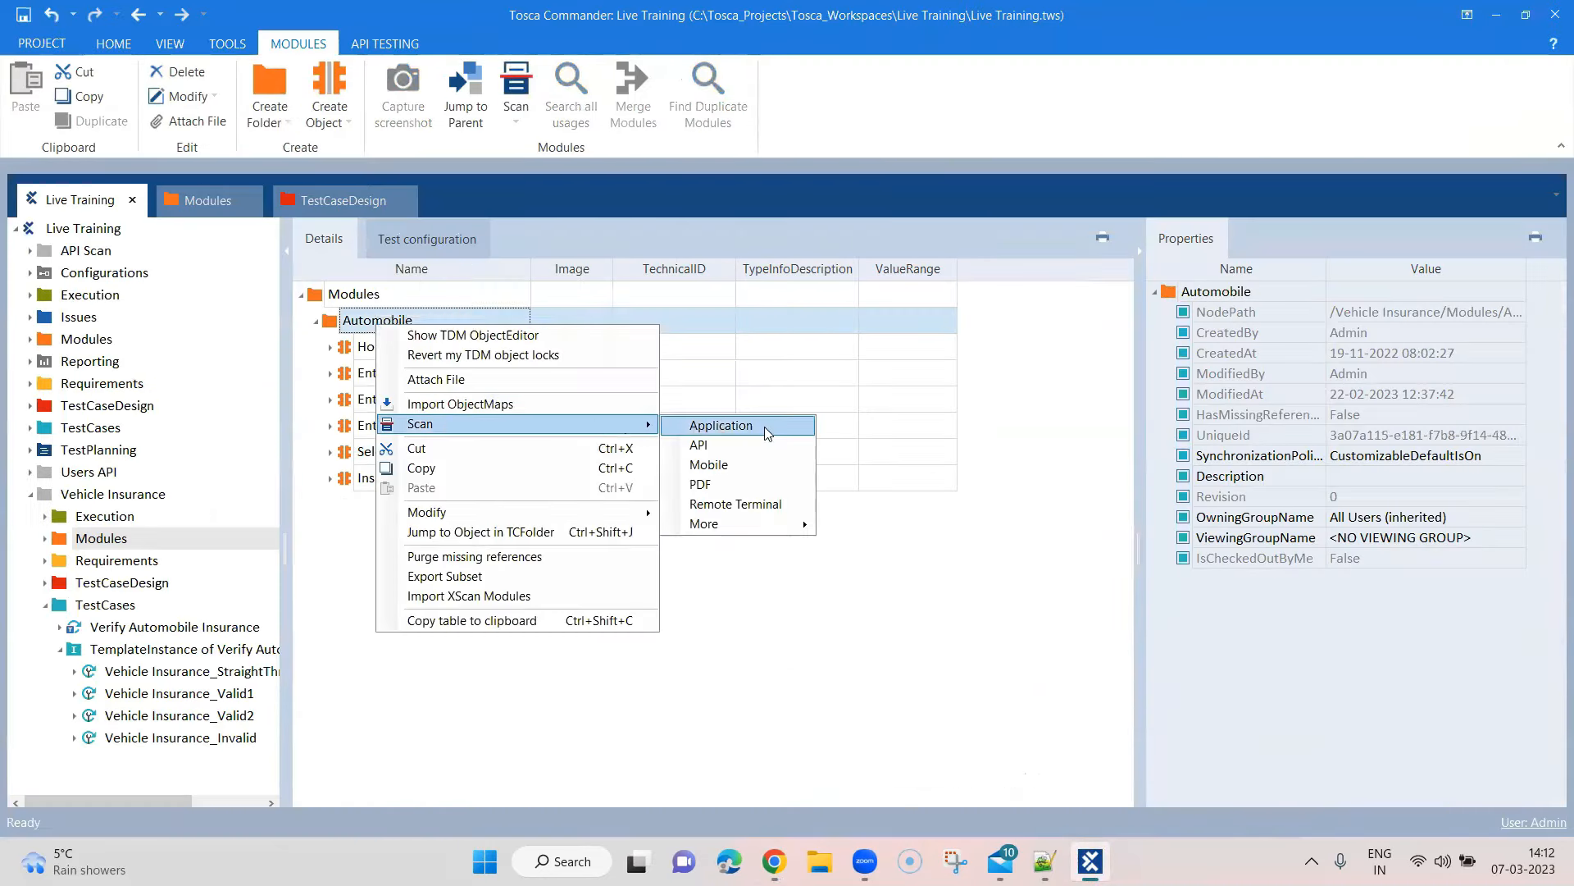
left_click(765, 427)
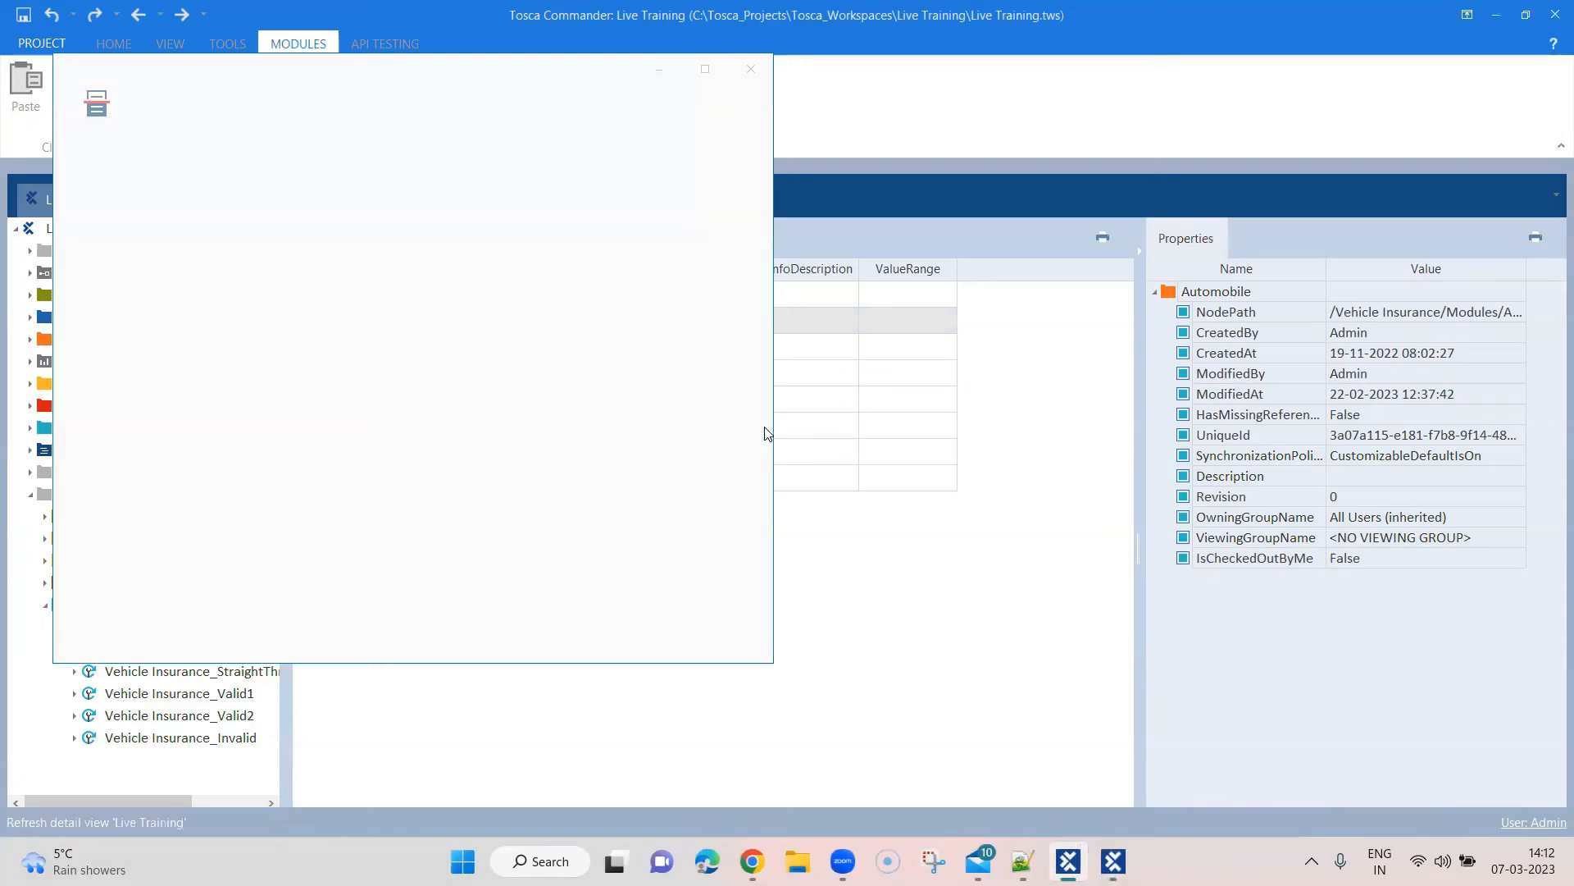
left_click(528, 282)
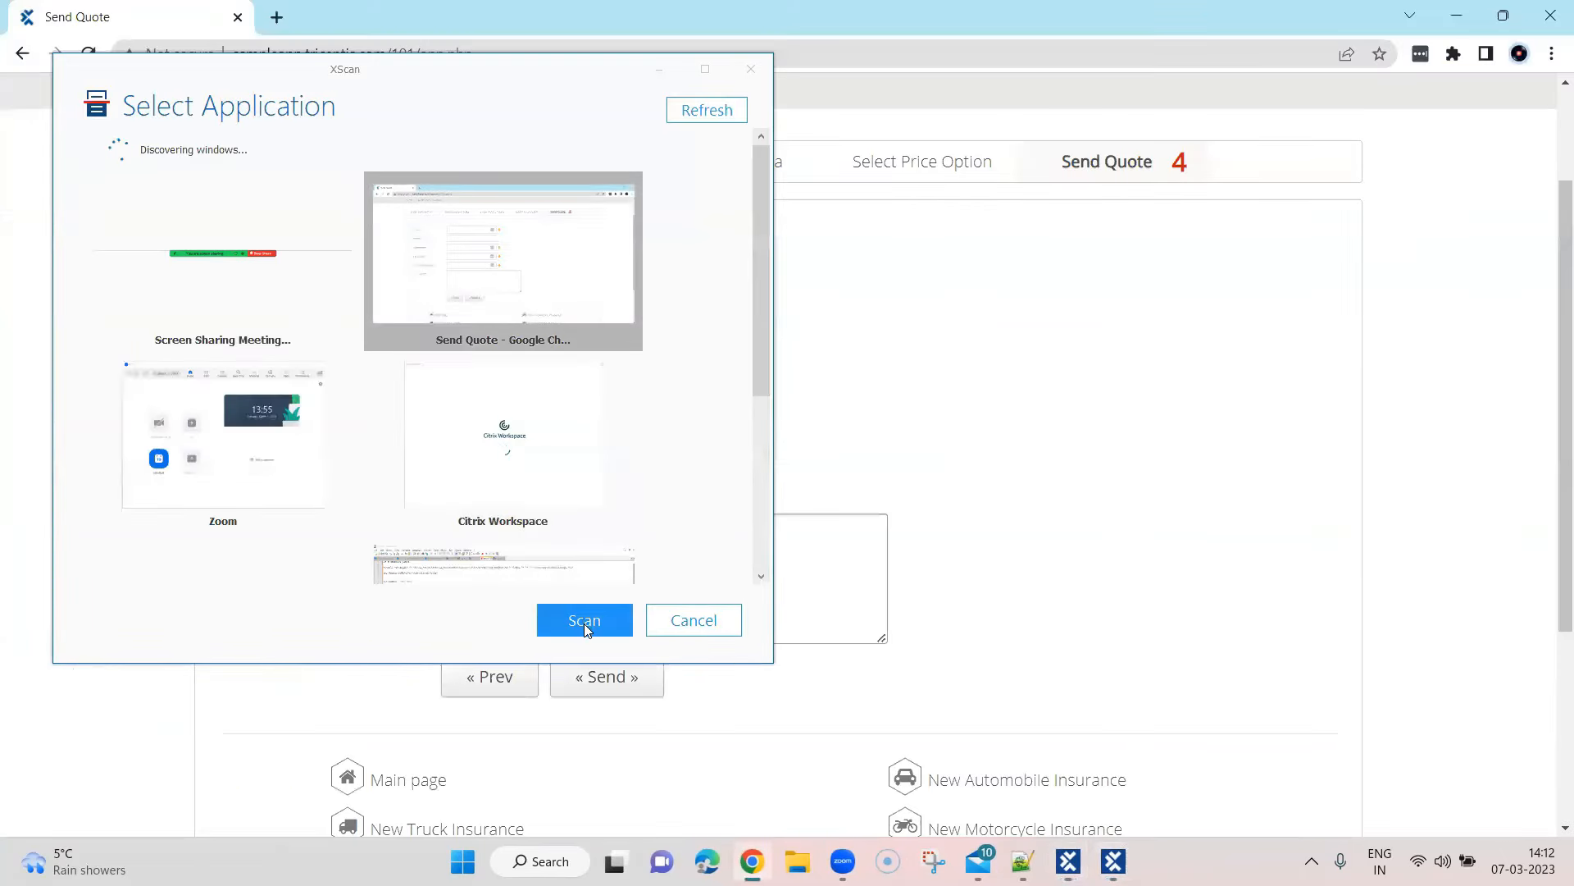
left_click(585, 623)
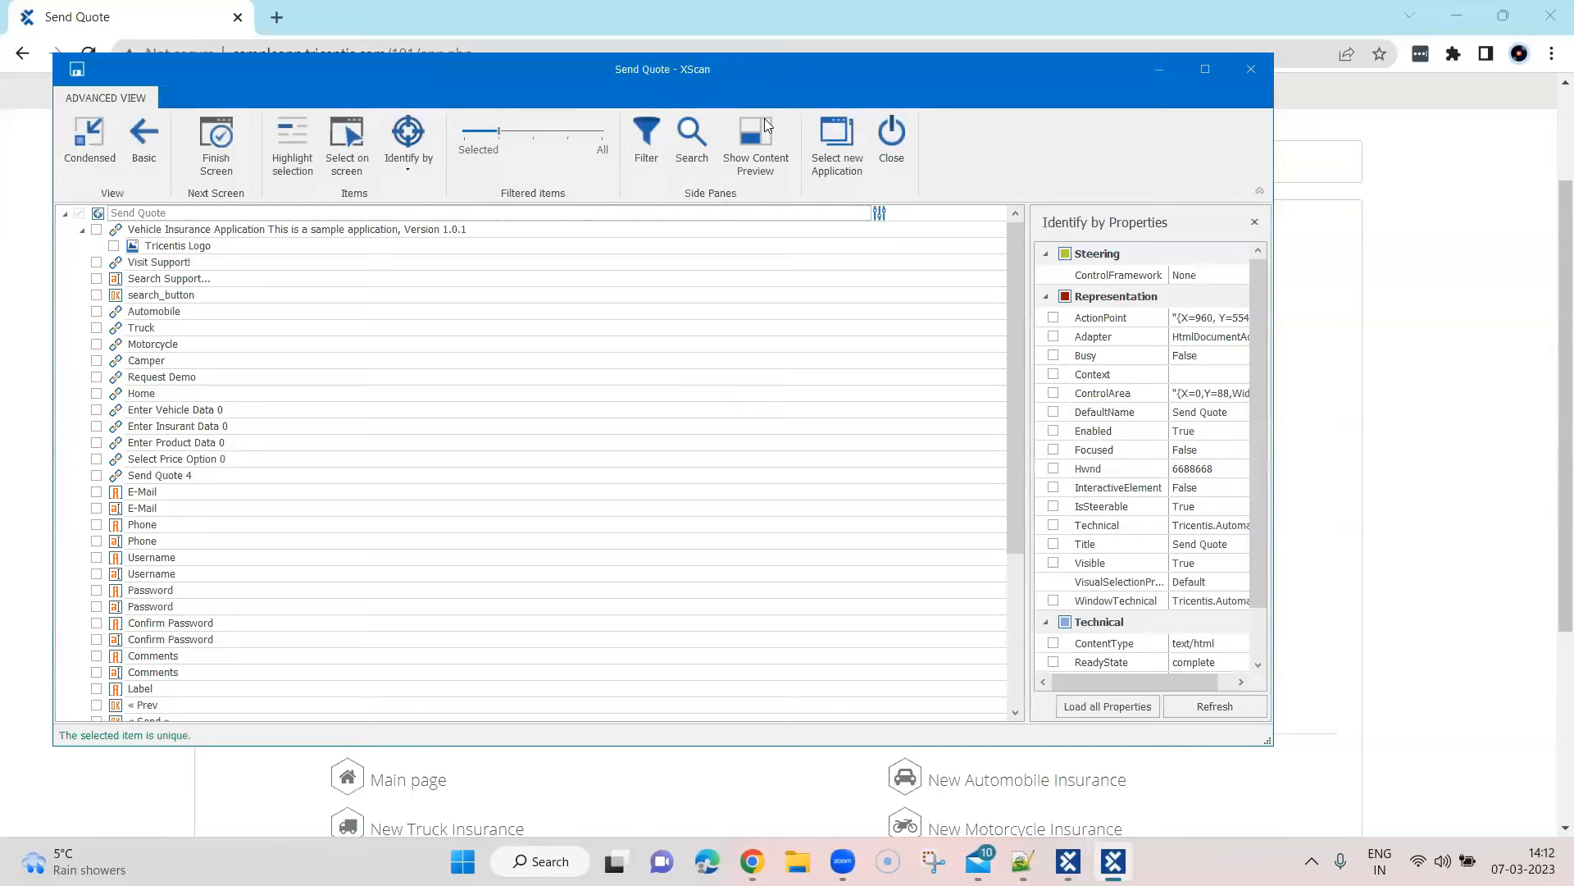
In Basic view, capture E-Mail, Phone, Username, Password, Confirm Password, Comments and « Send », then finish the screen
left_click_drag(607, 79, 1053, 80)
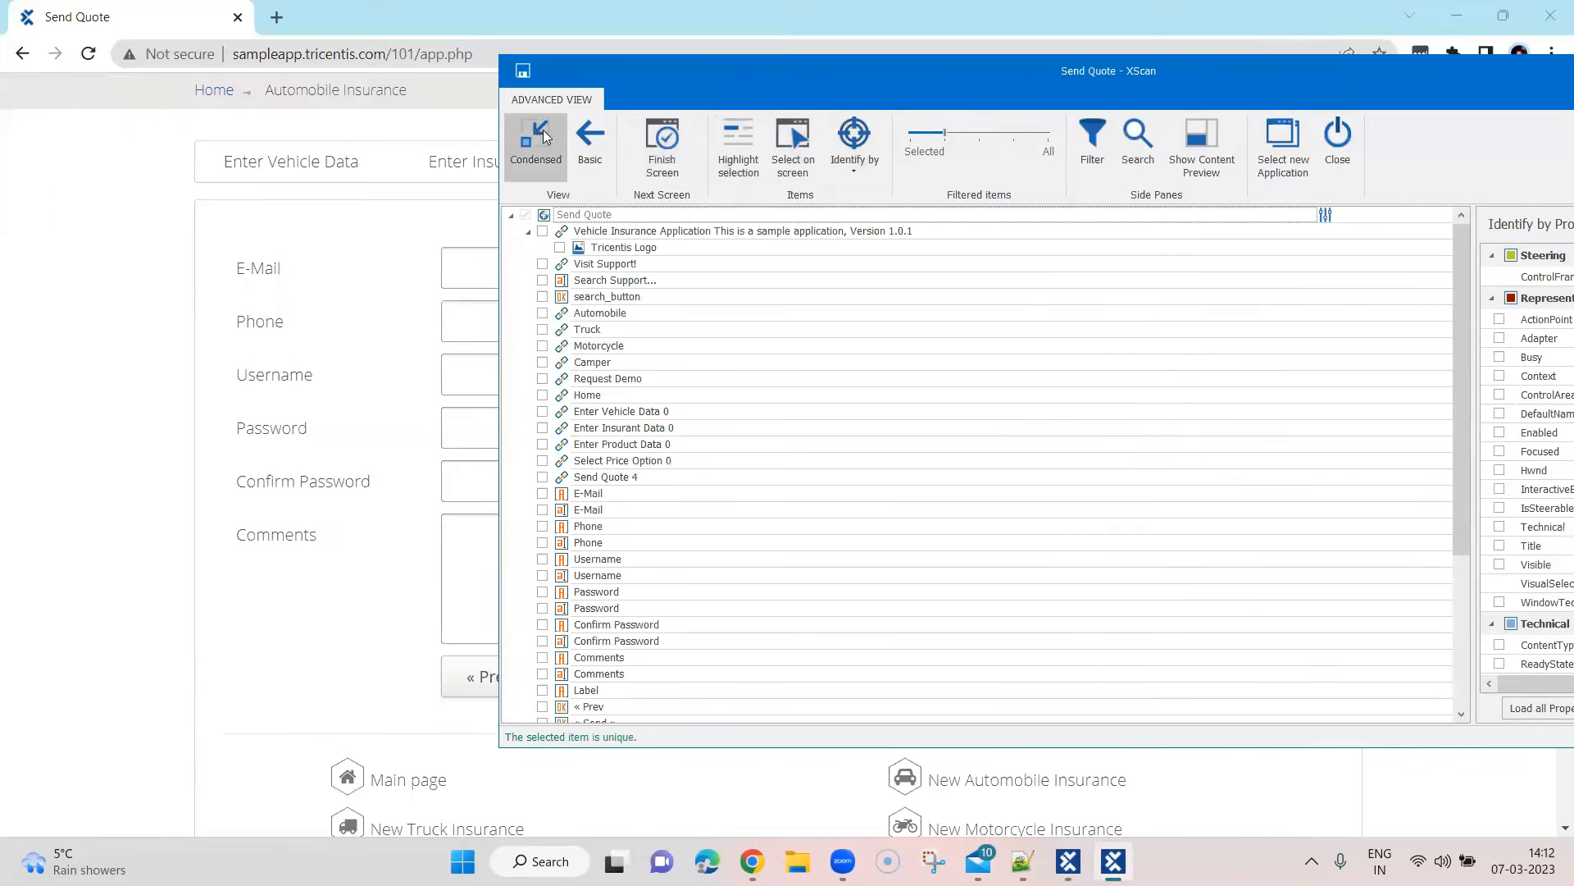
left_click(586, 148)
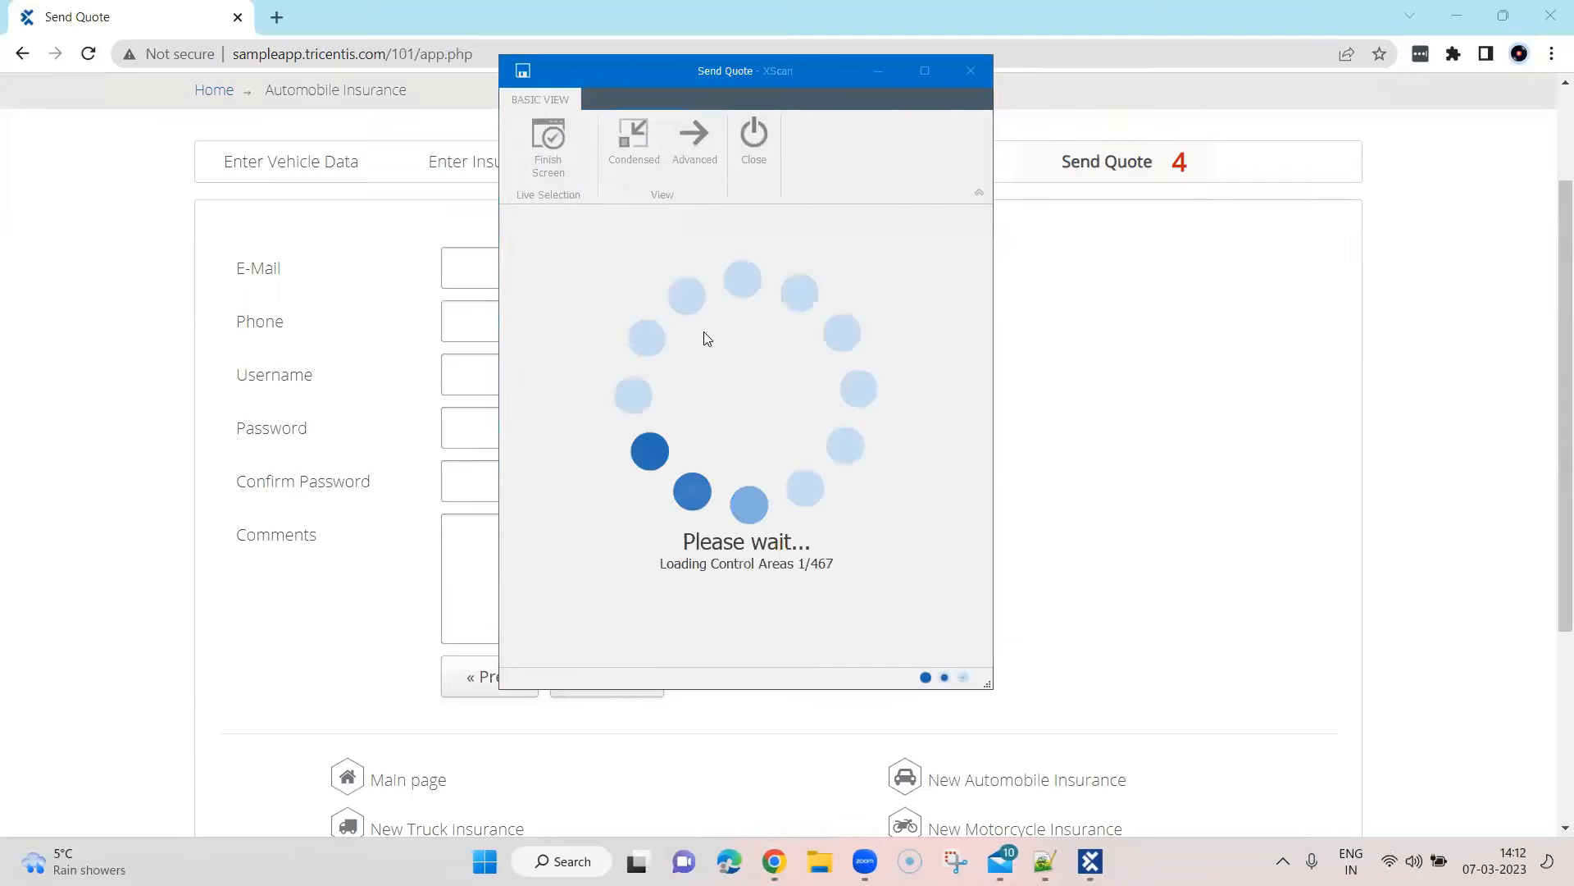
left_click_drag(615, 73, 959, 105)
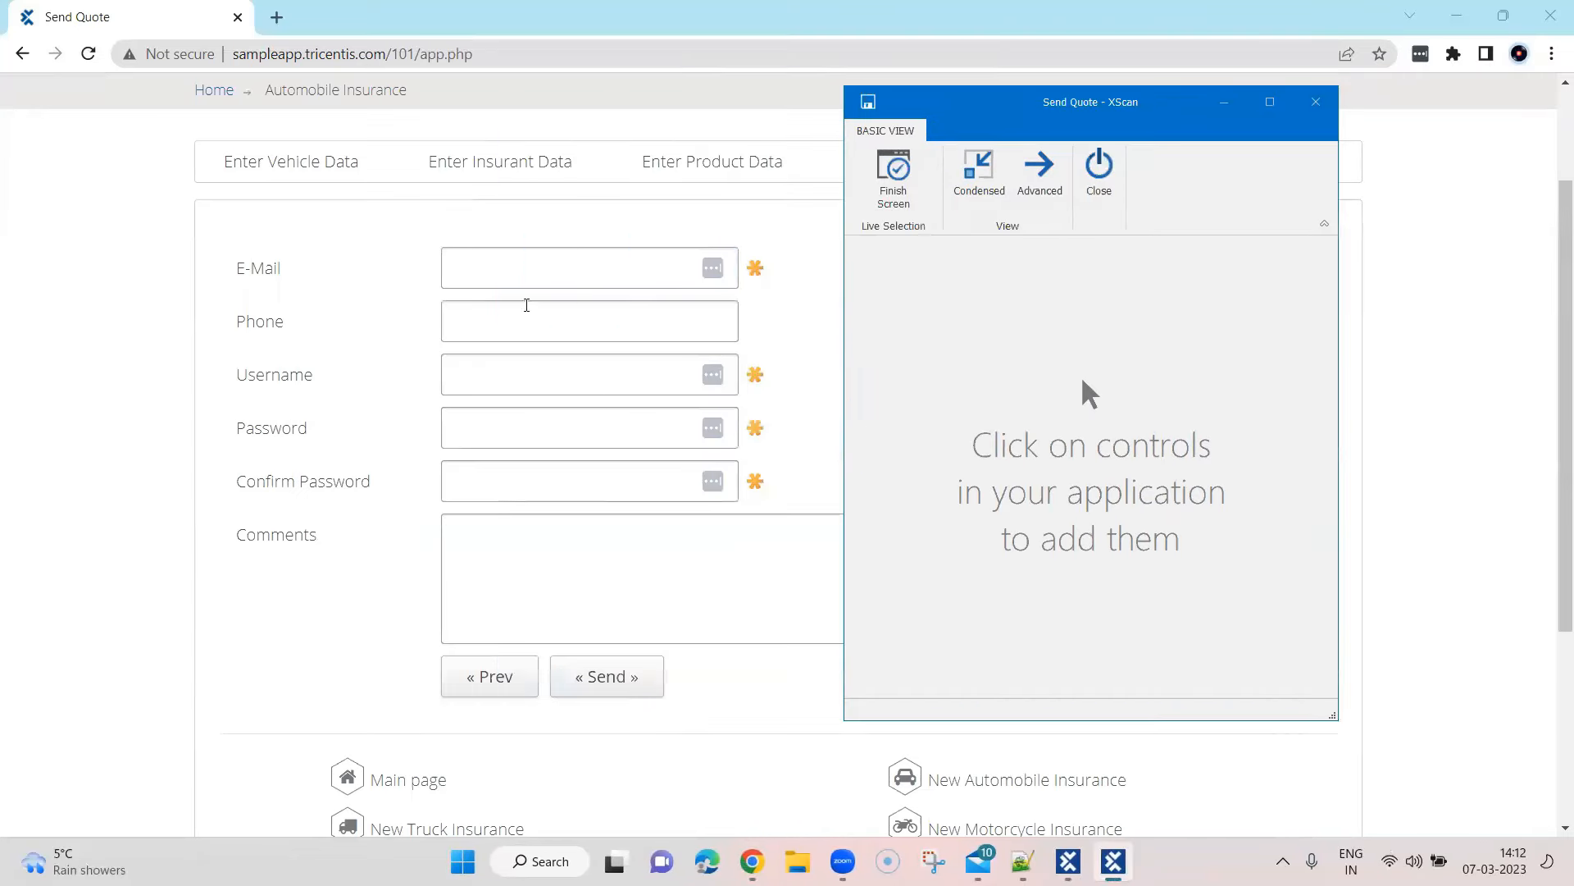
left_click(479, 275)
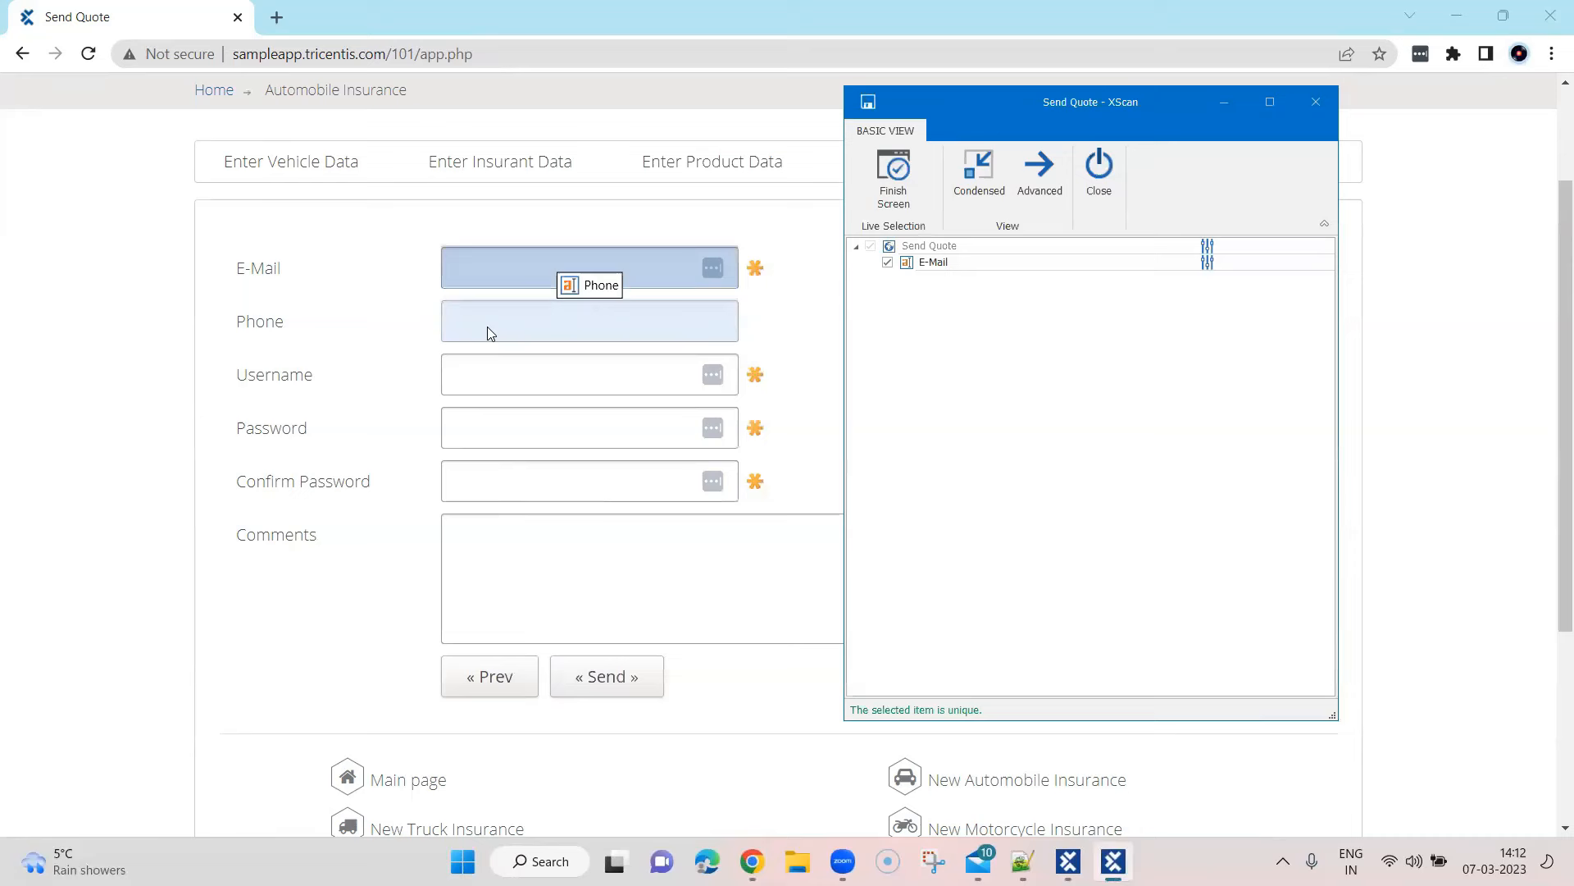
left_click(487, 324)
left_click(493, 374)
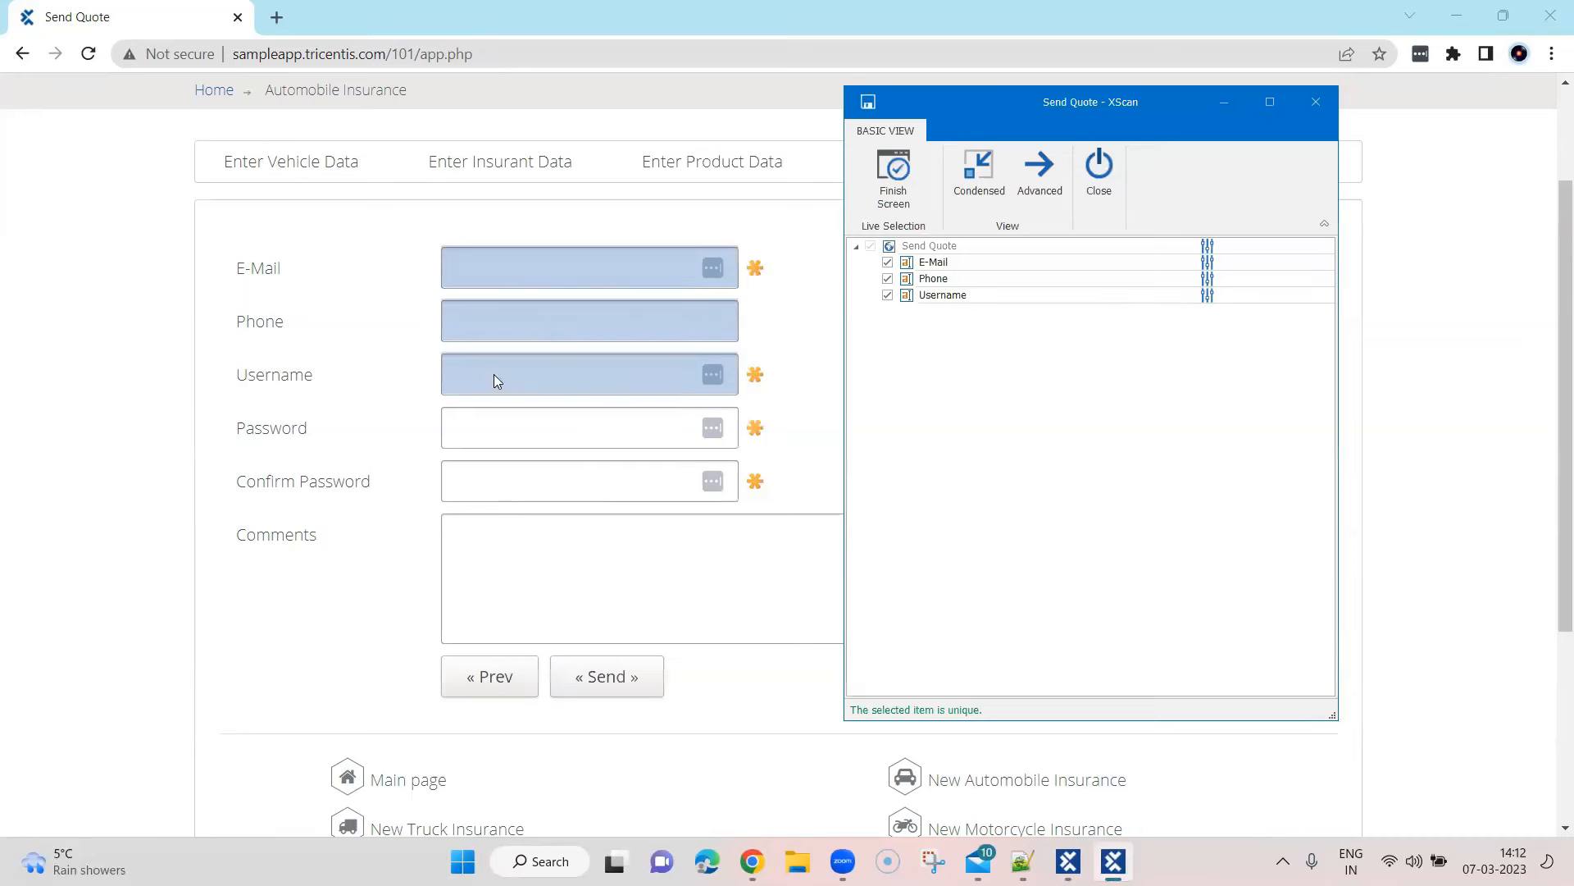
left_click(503, 429)
left_click(514, 482)
left_click(510, 553)
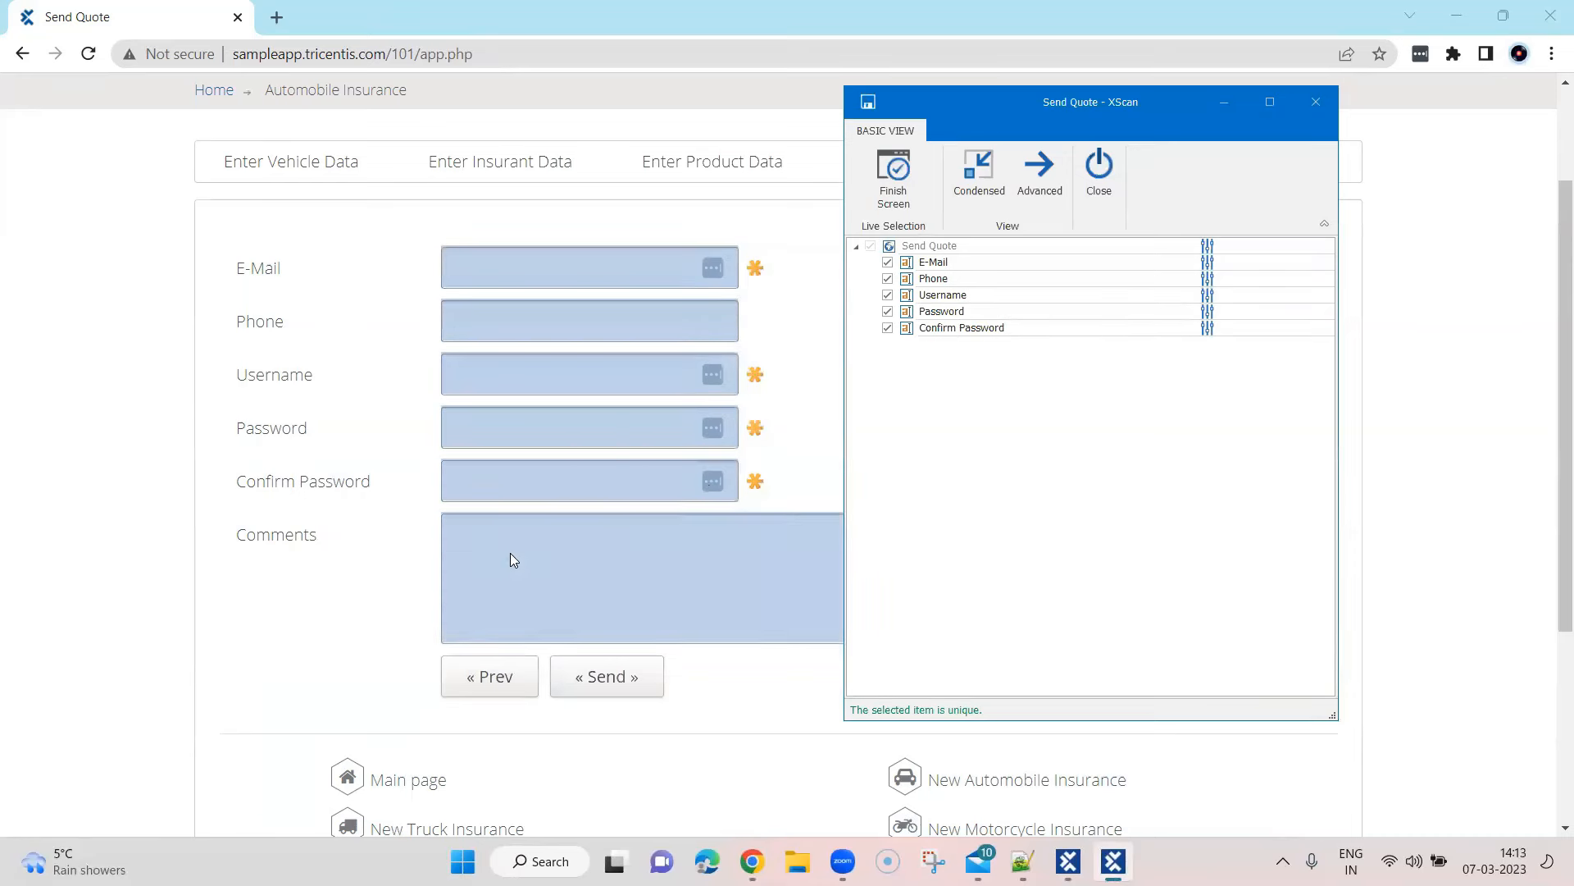
left_click(625, 687)
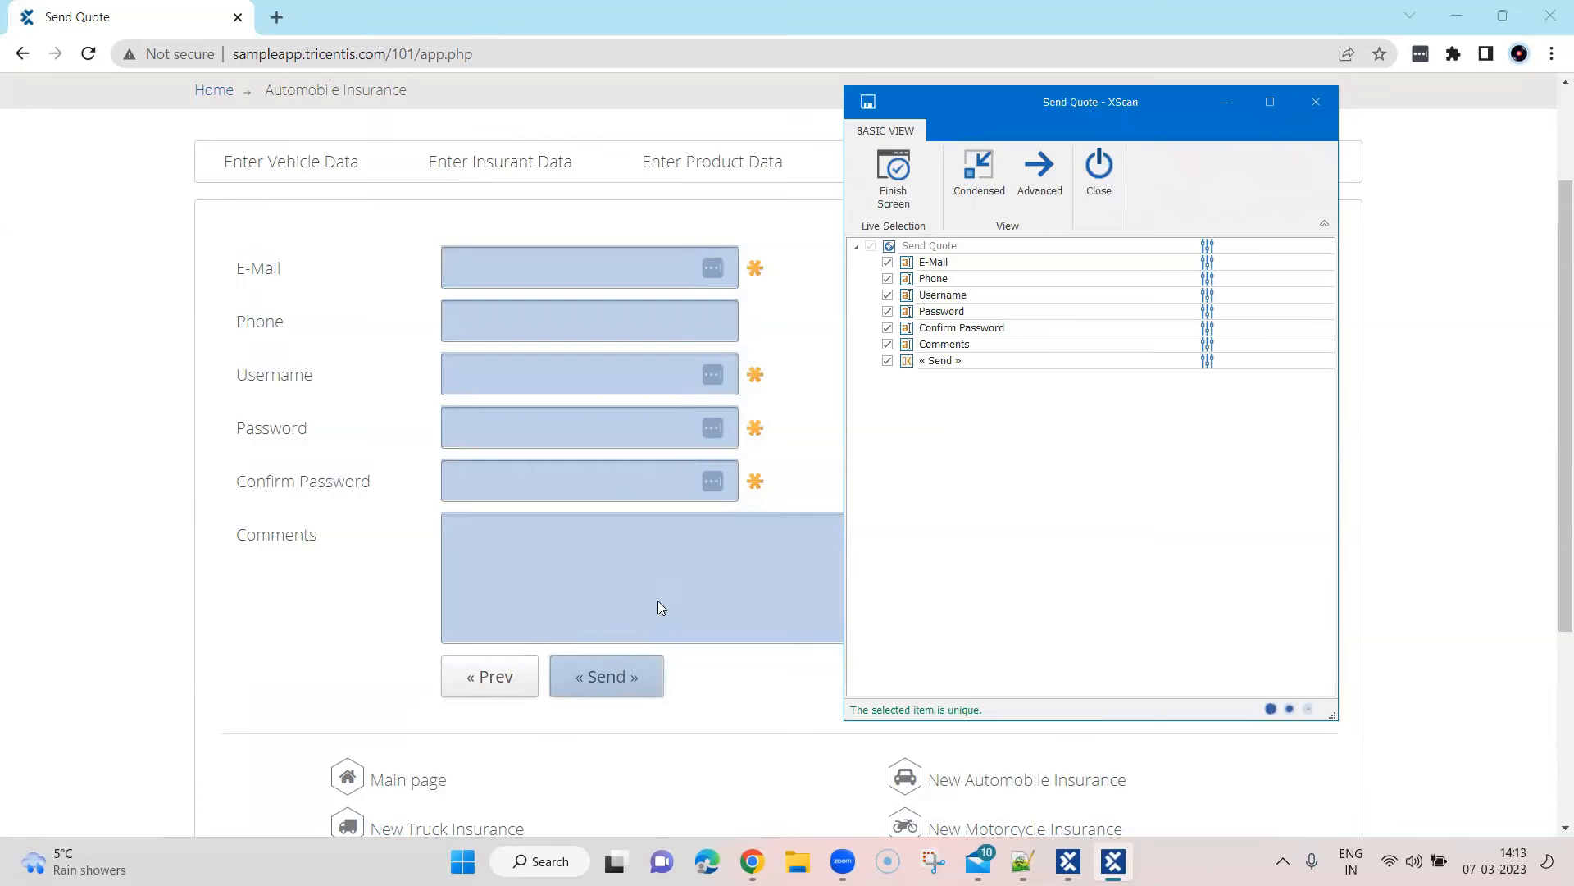
left_click(907, 169)
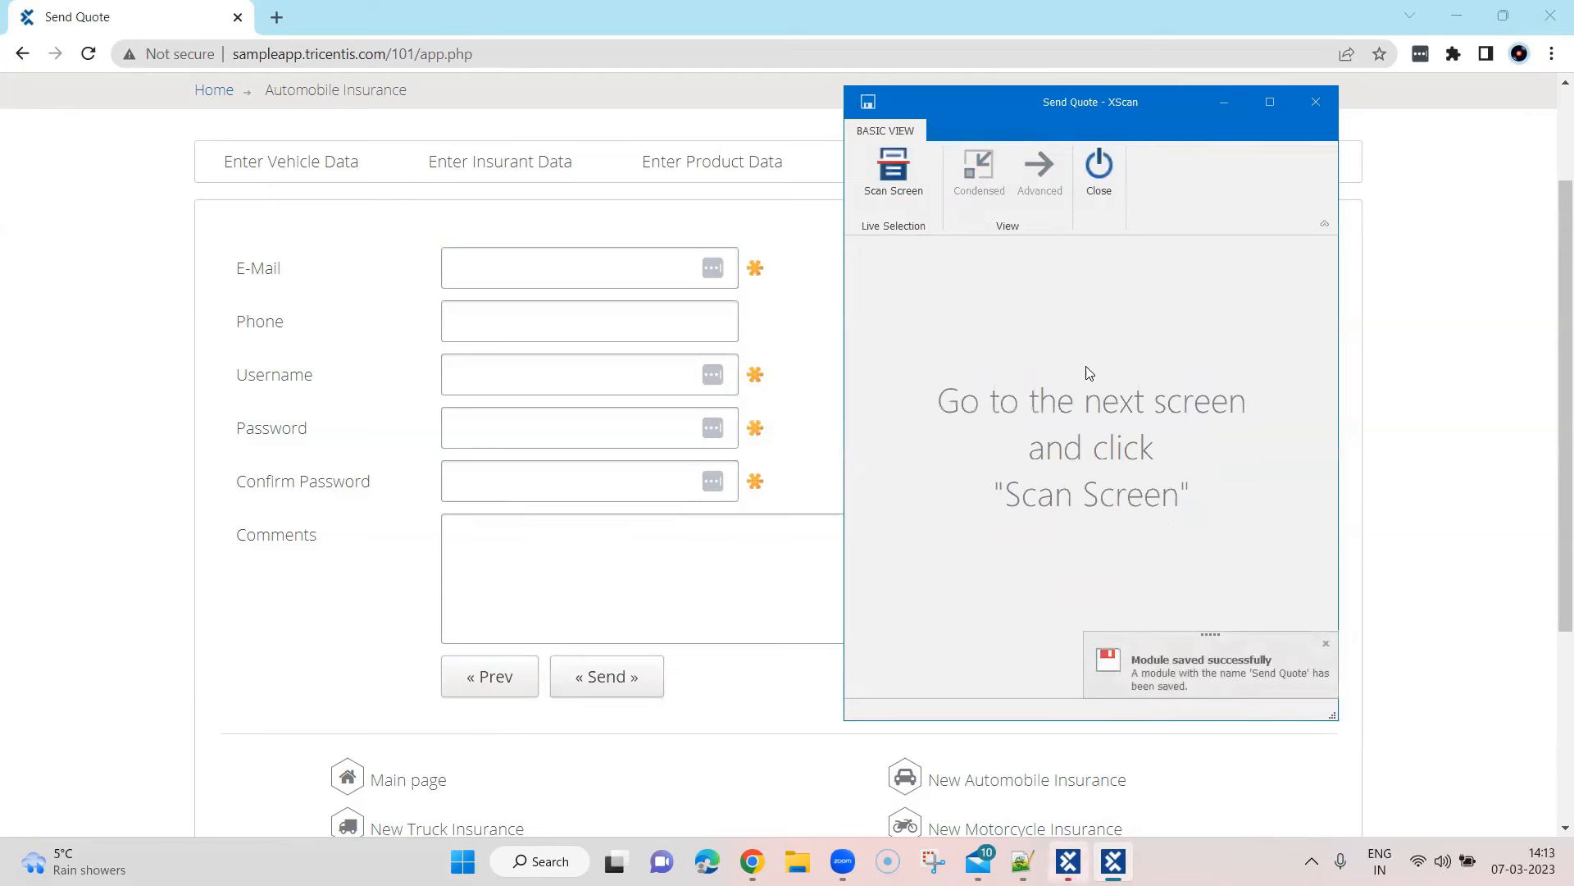
left_click(510, 262)
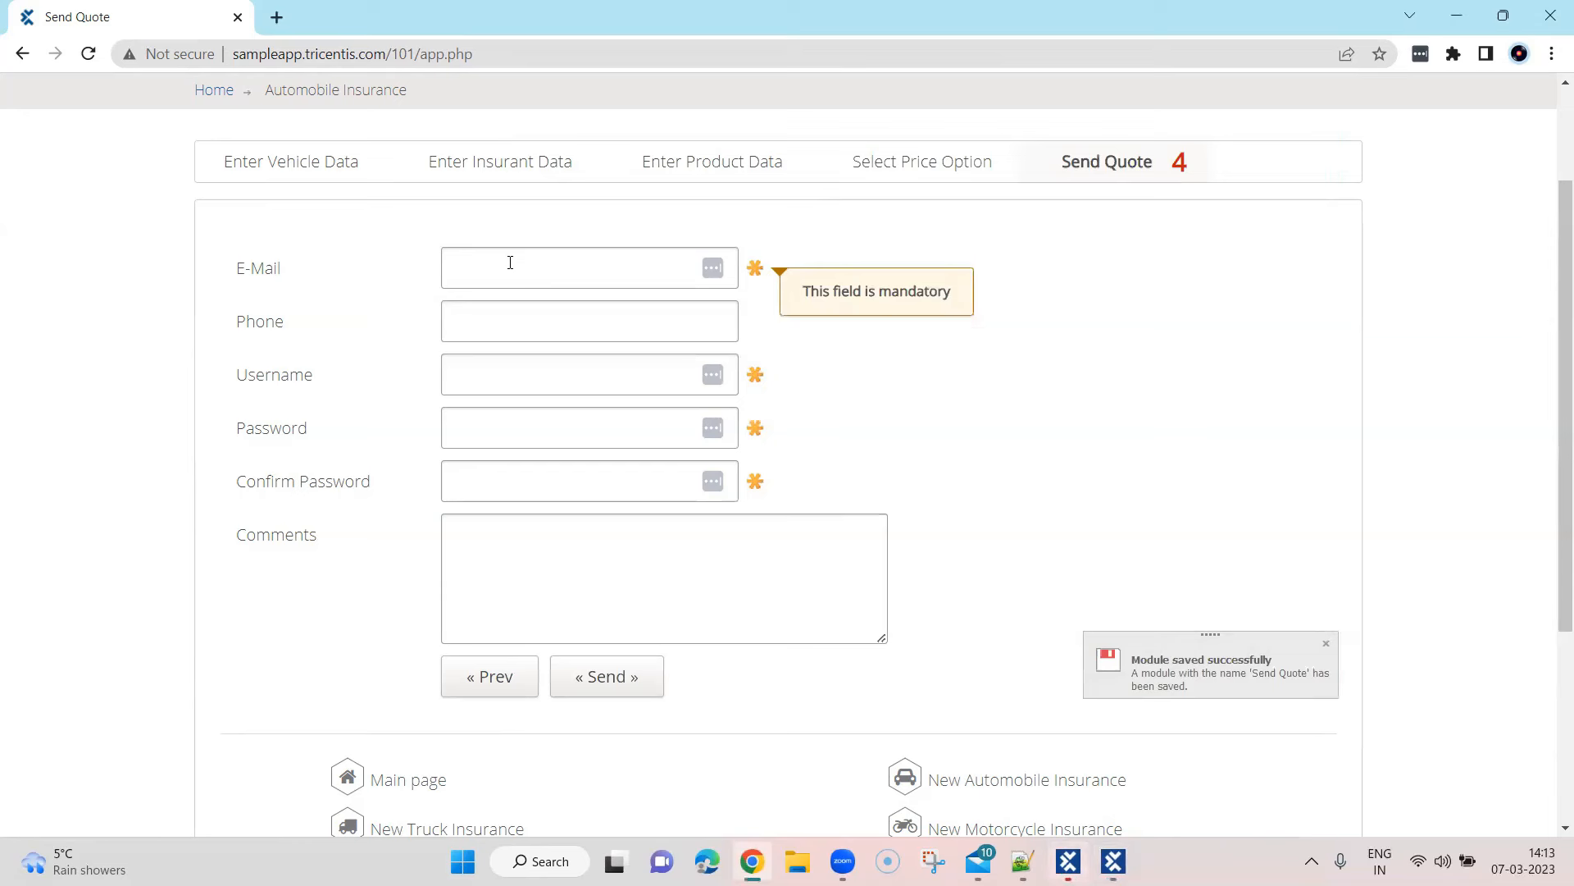
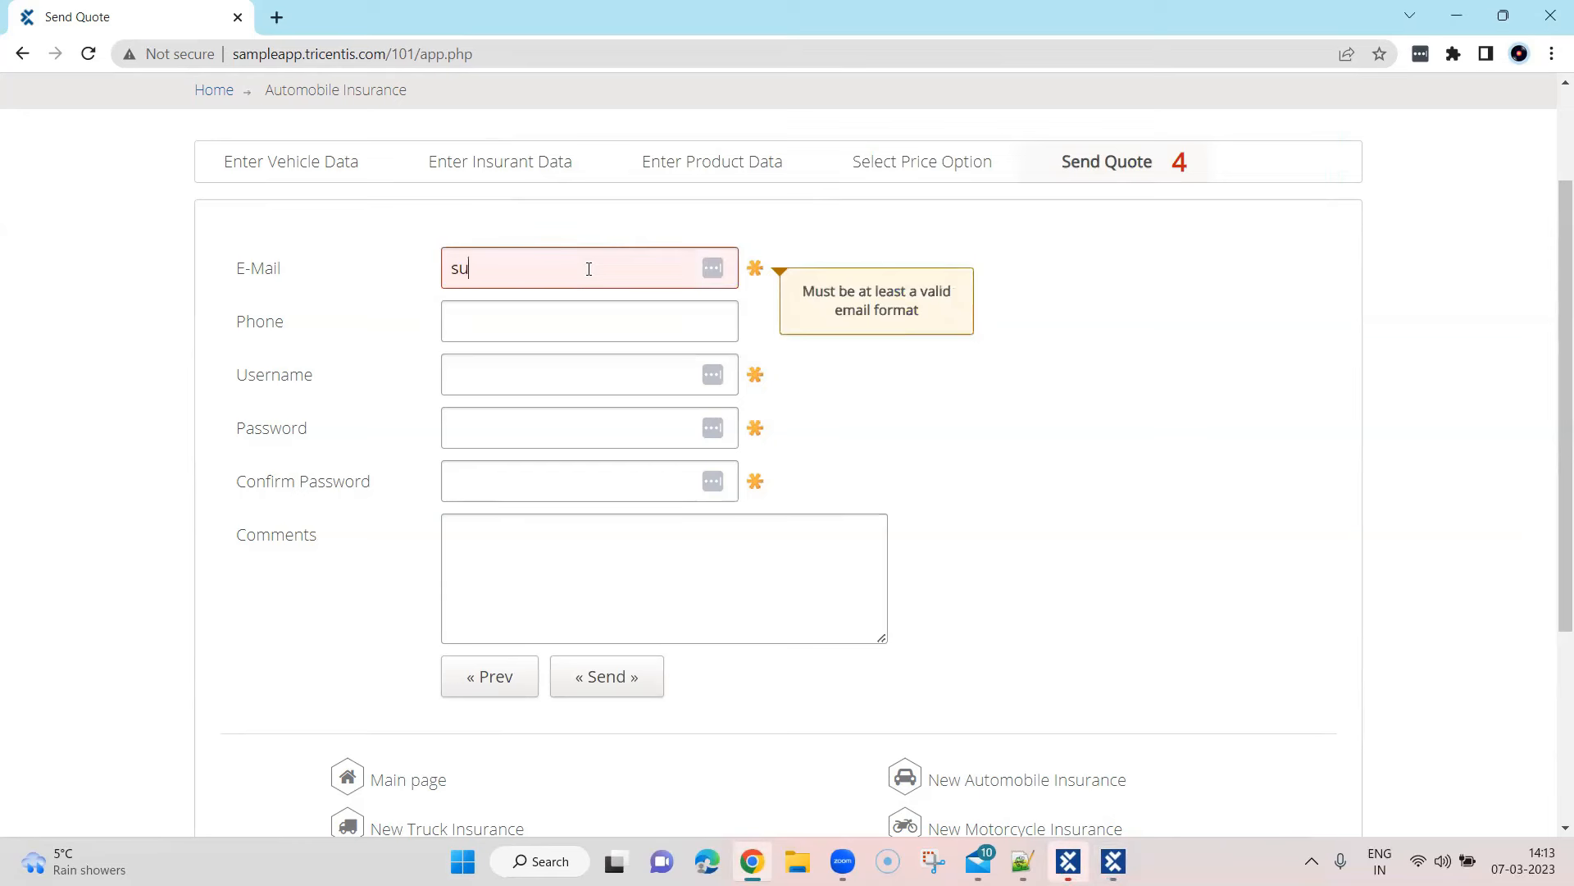
Fill the Send Quote form with an e-mail, a username and matching passwords, then send it
left_click(572, 330)
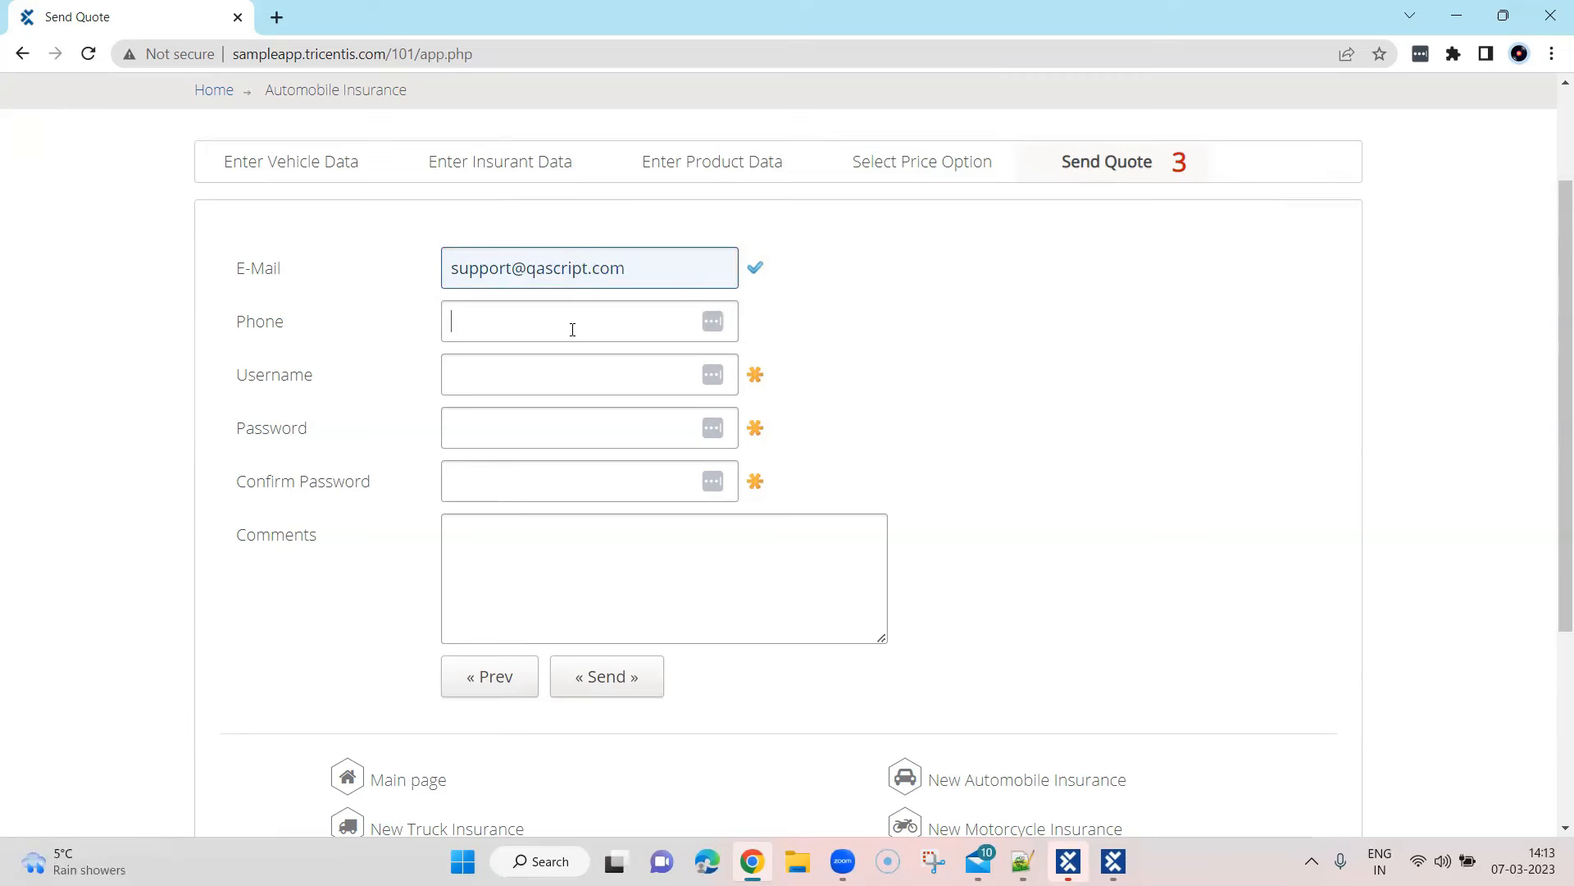
left_click(619, 376)
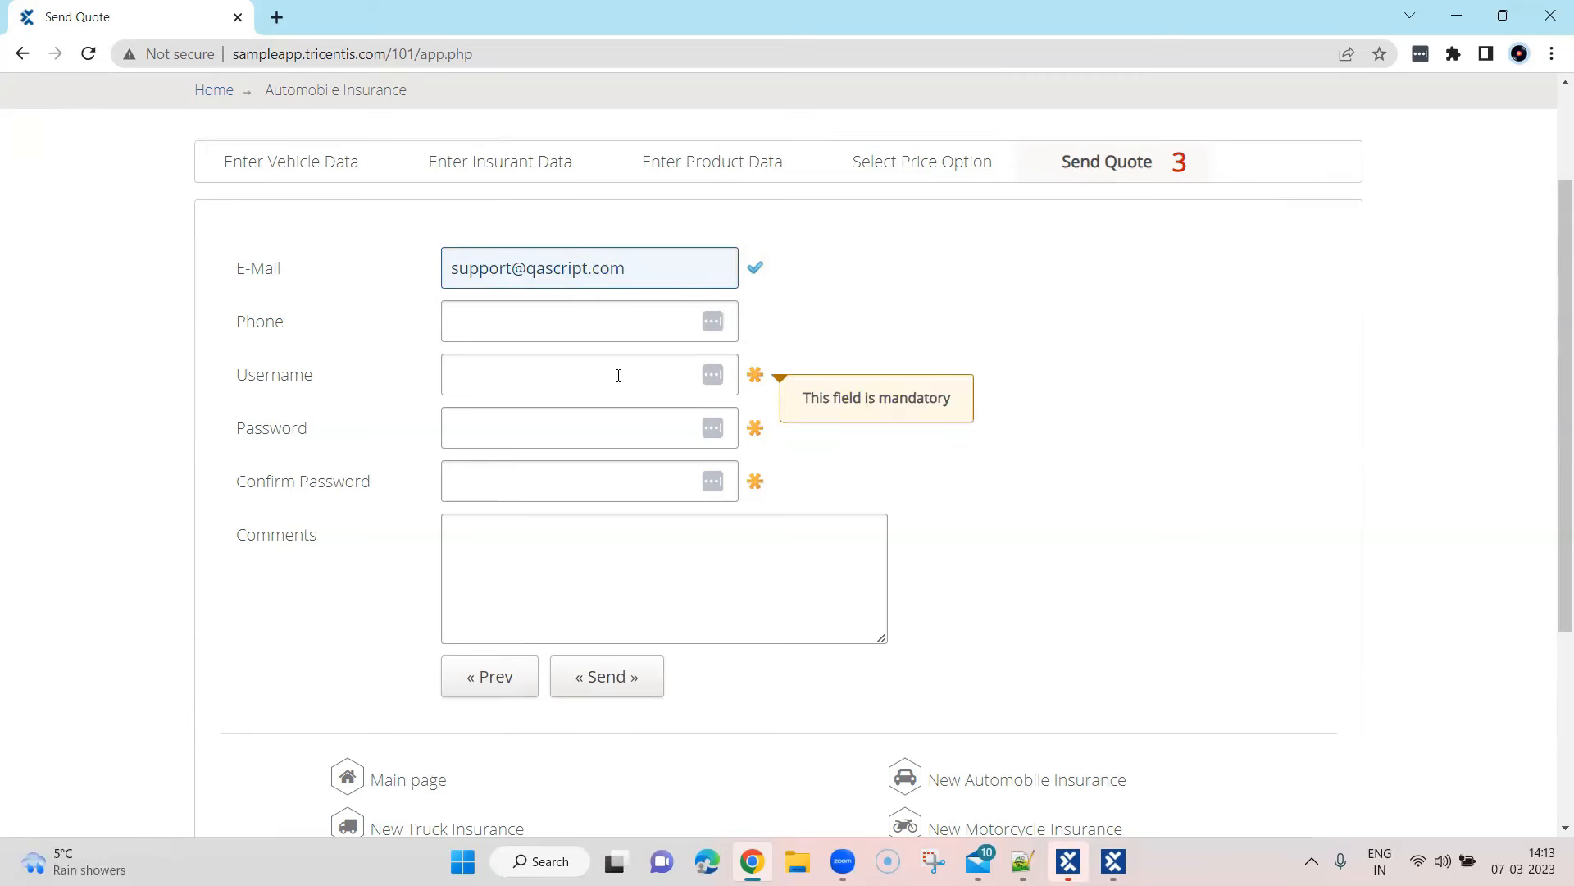
type("qascript")
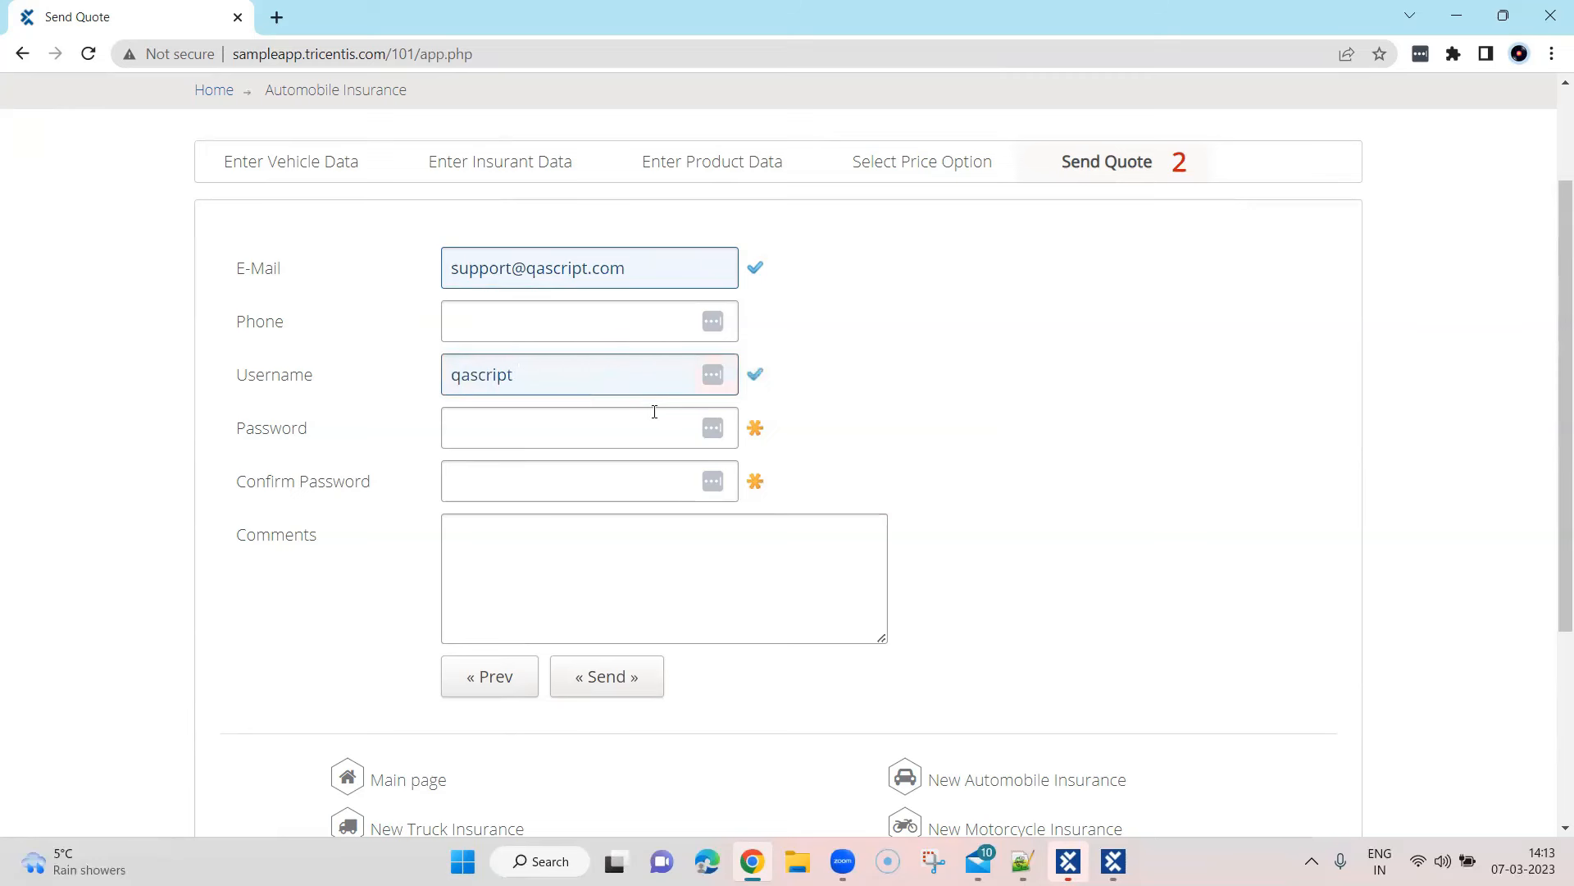
left_click(655, 432)
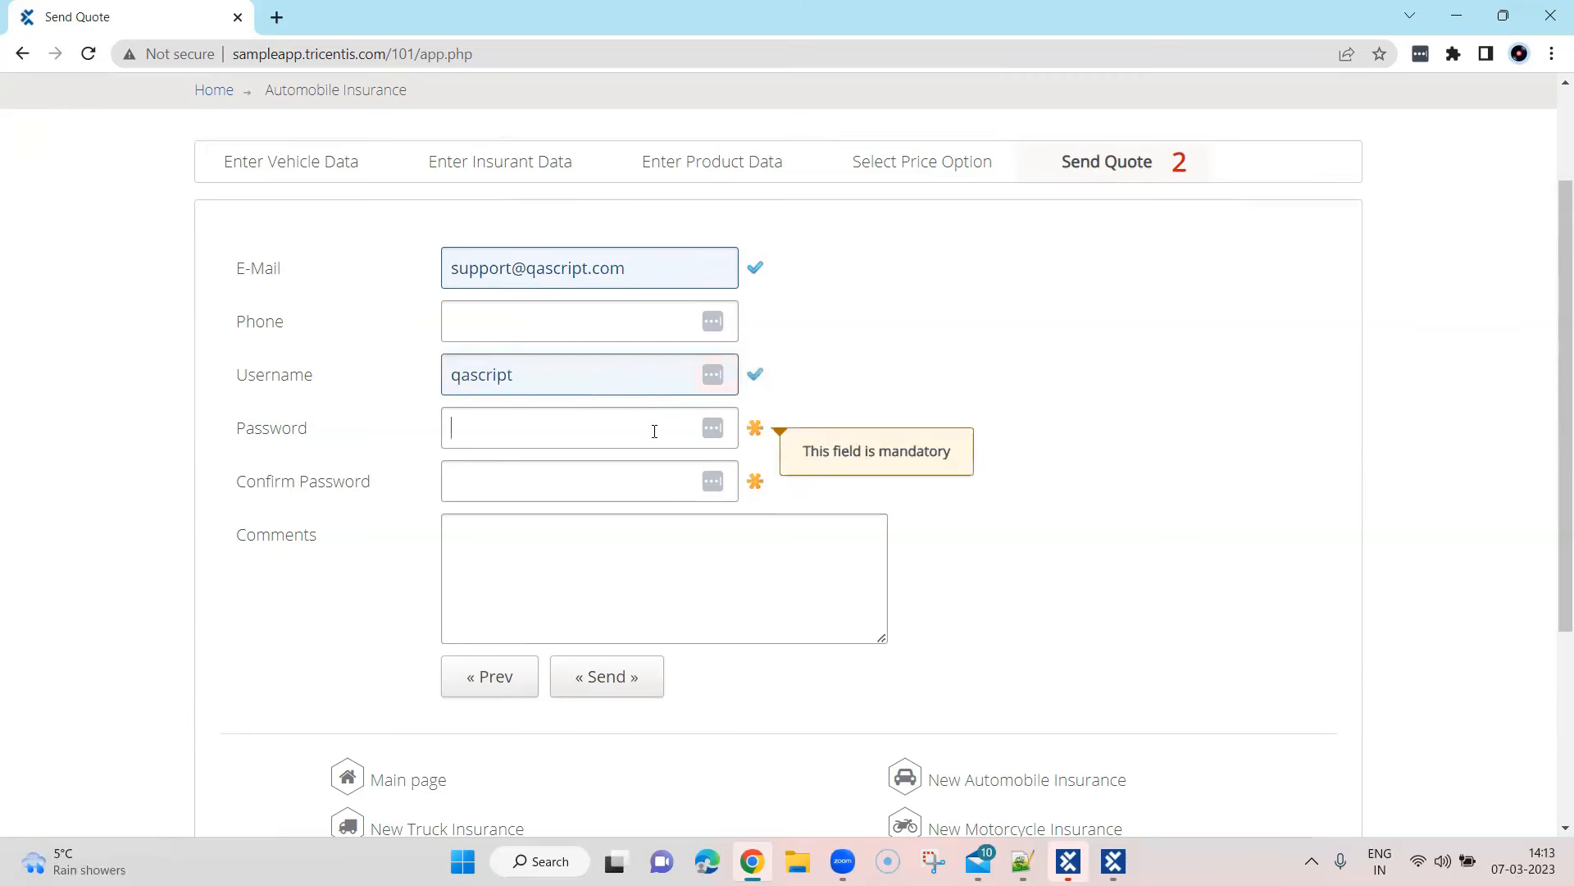
type("••••••••••")
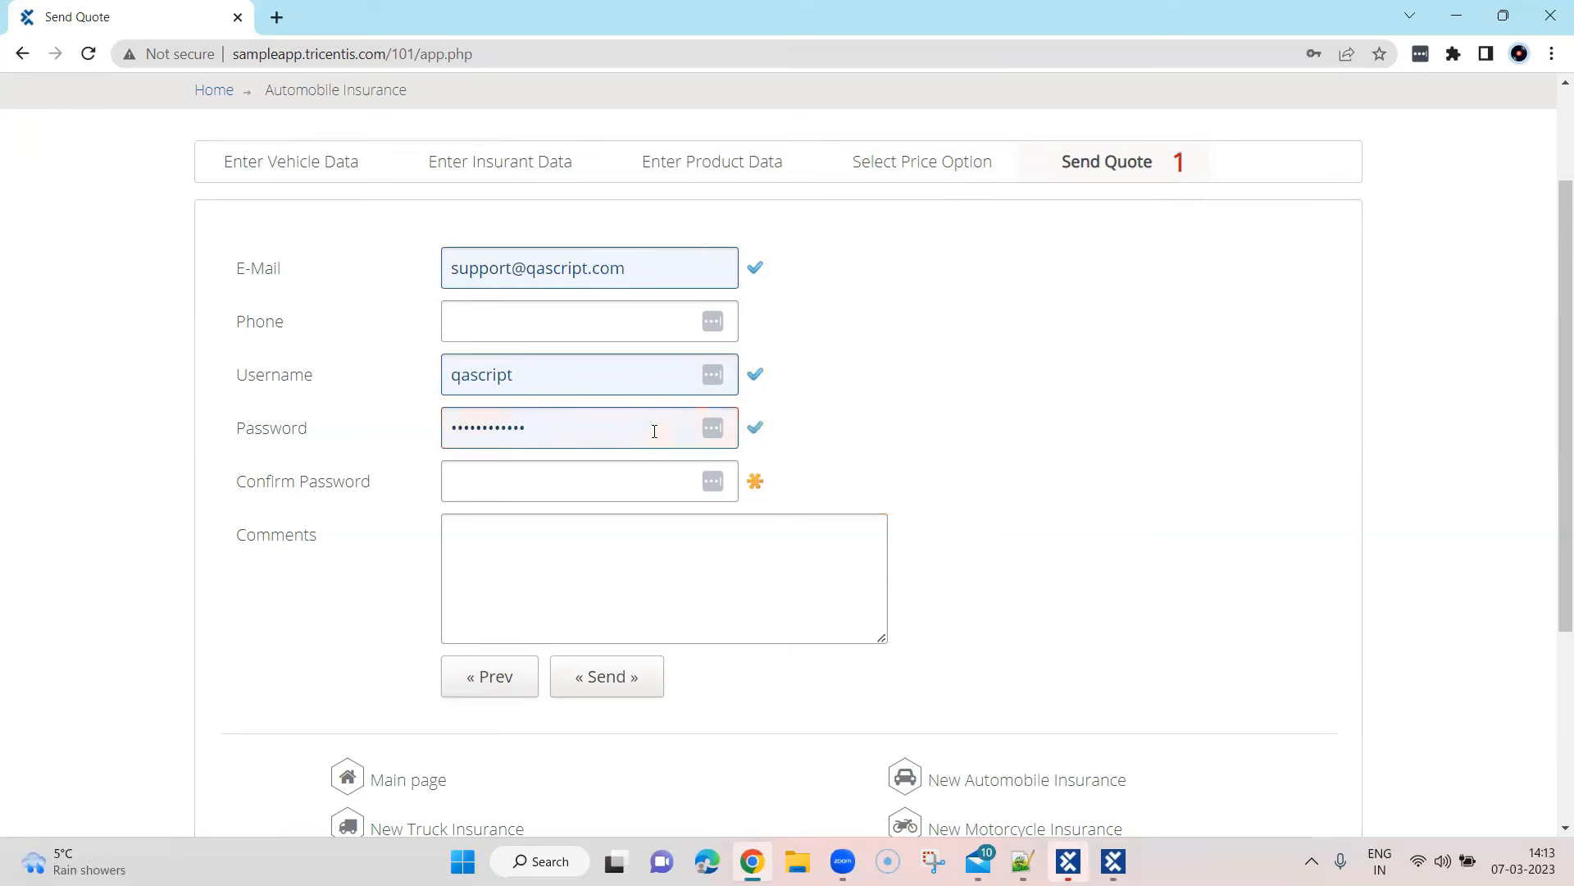
left_click(604, 483)
type("••")
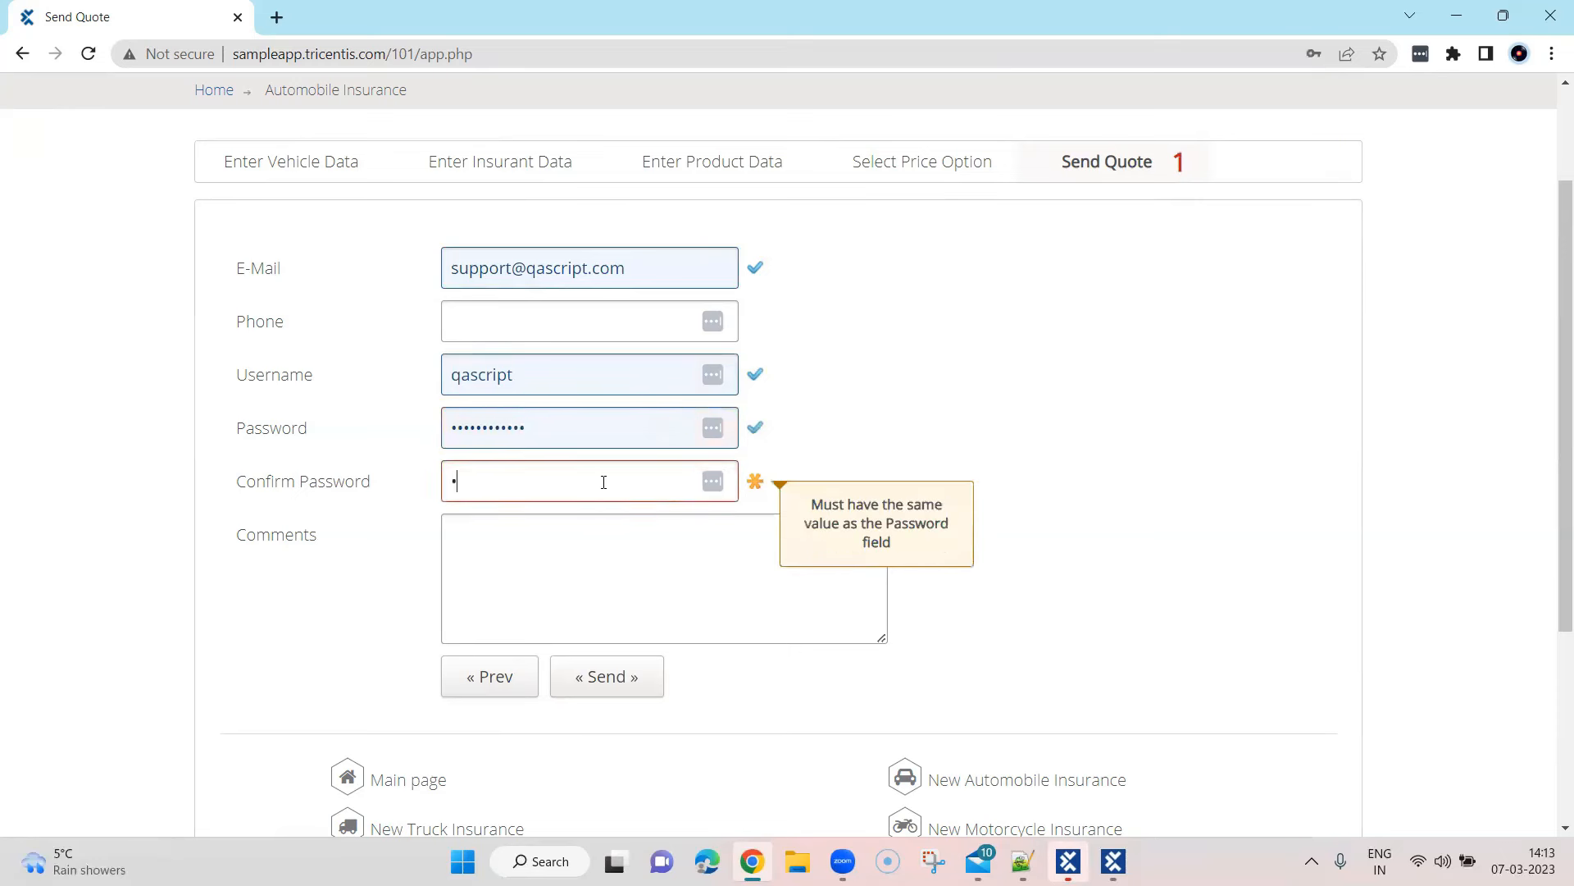
type("••••••••••")
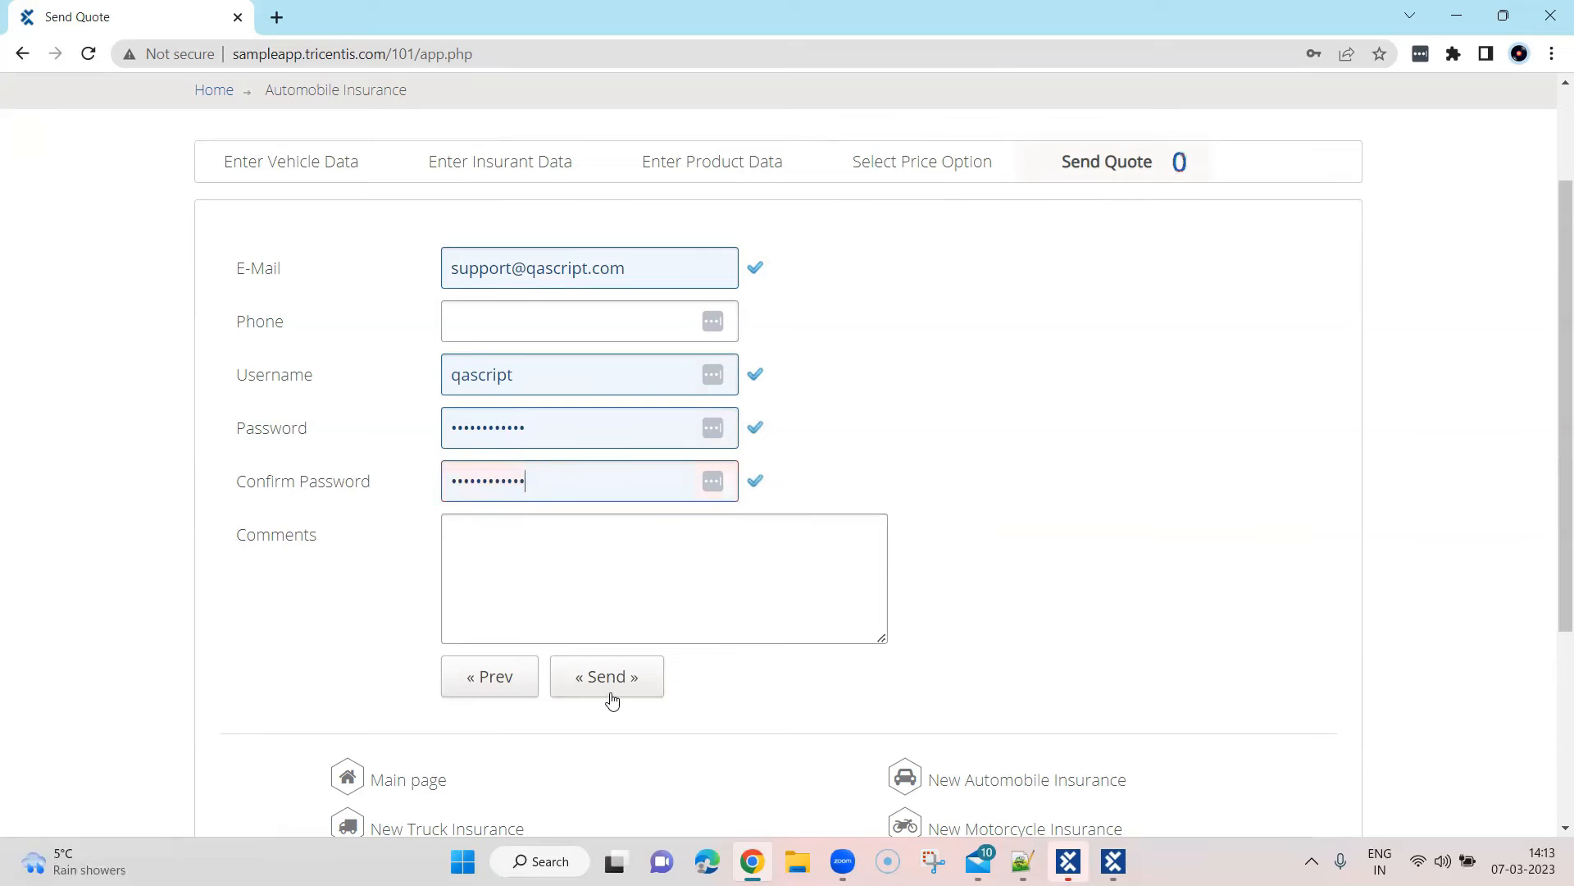
left_click(611, 693)
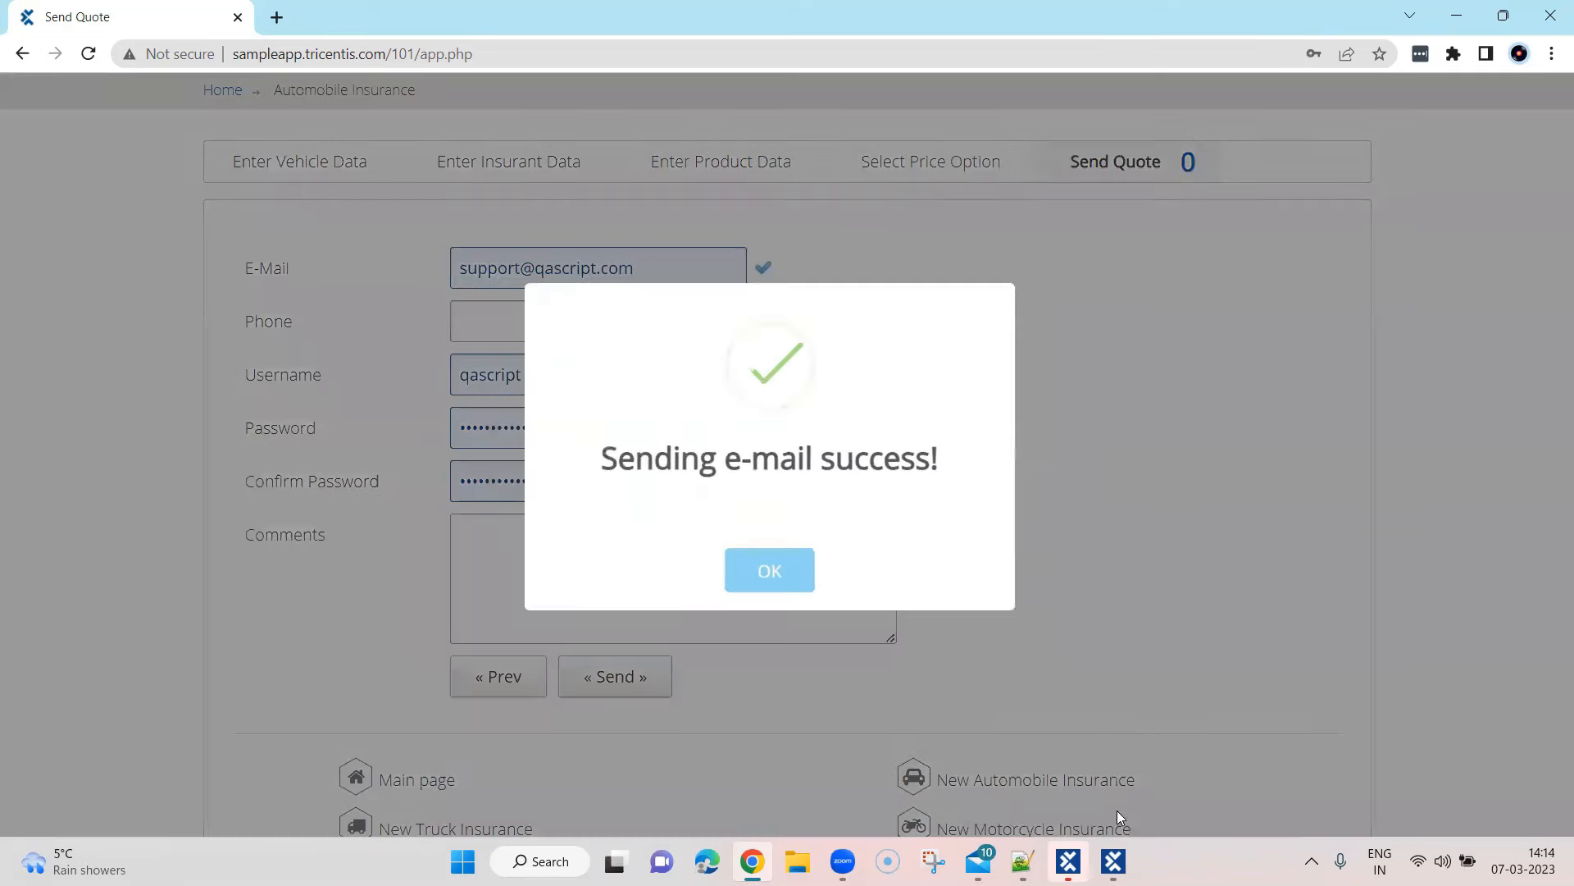
Scan the success dialog's OK button into a Send Quote module, finish the screen, and close XScan
left_click(1113, 861)
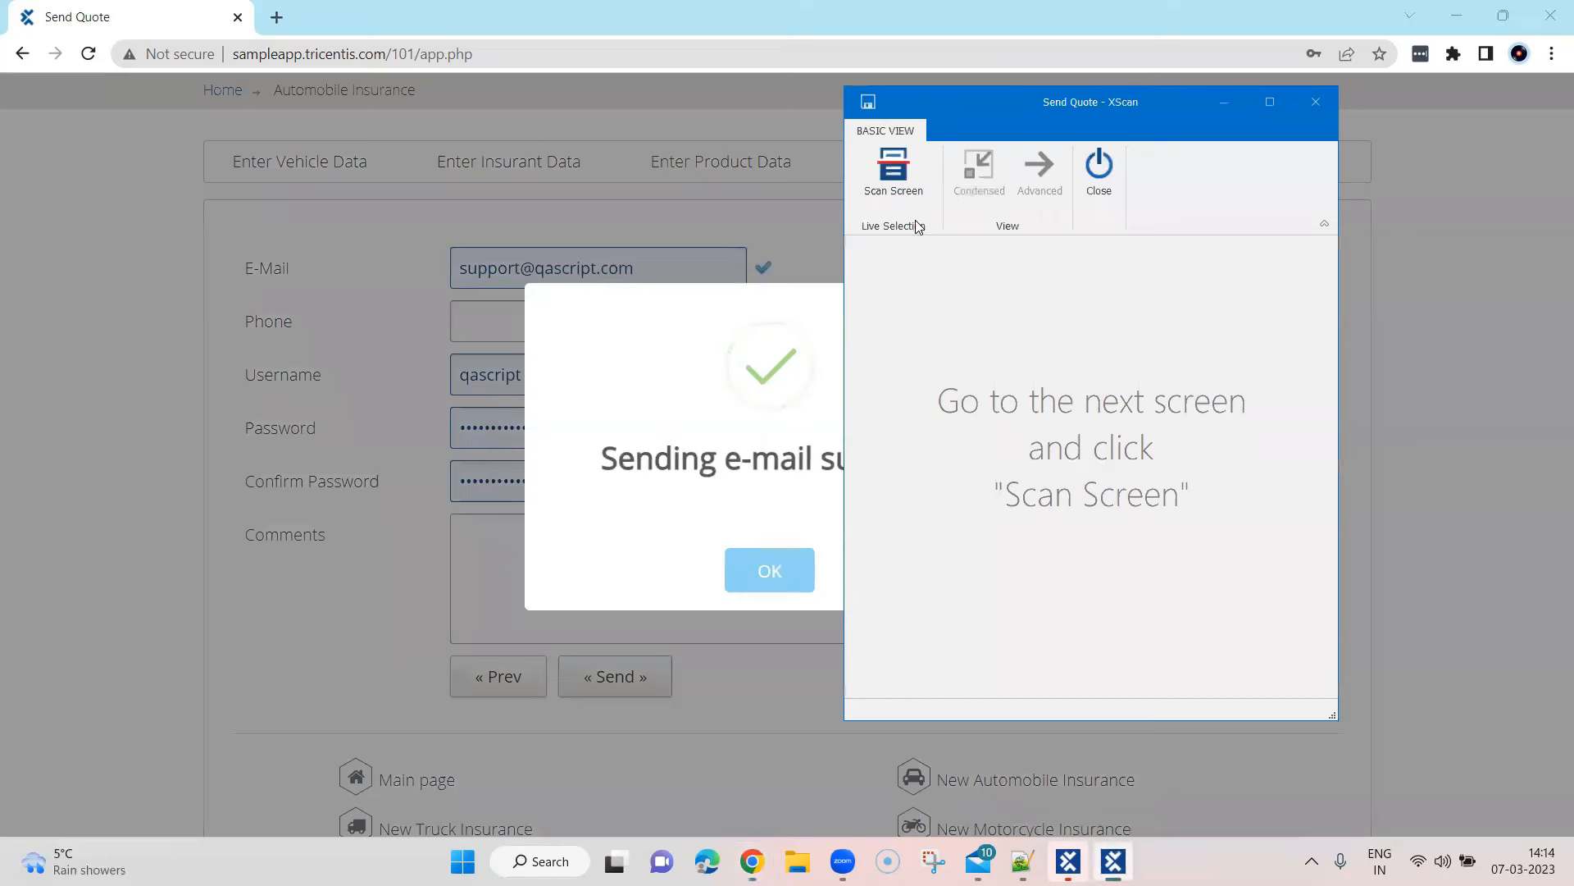
left_click(892, 184)
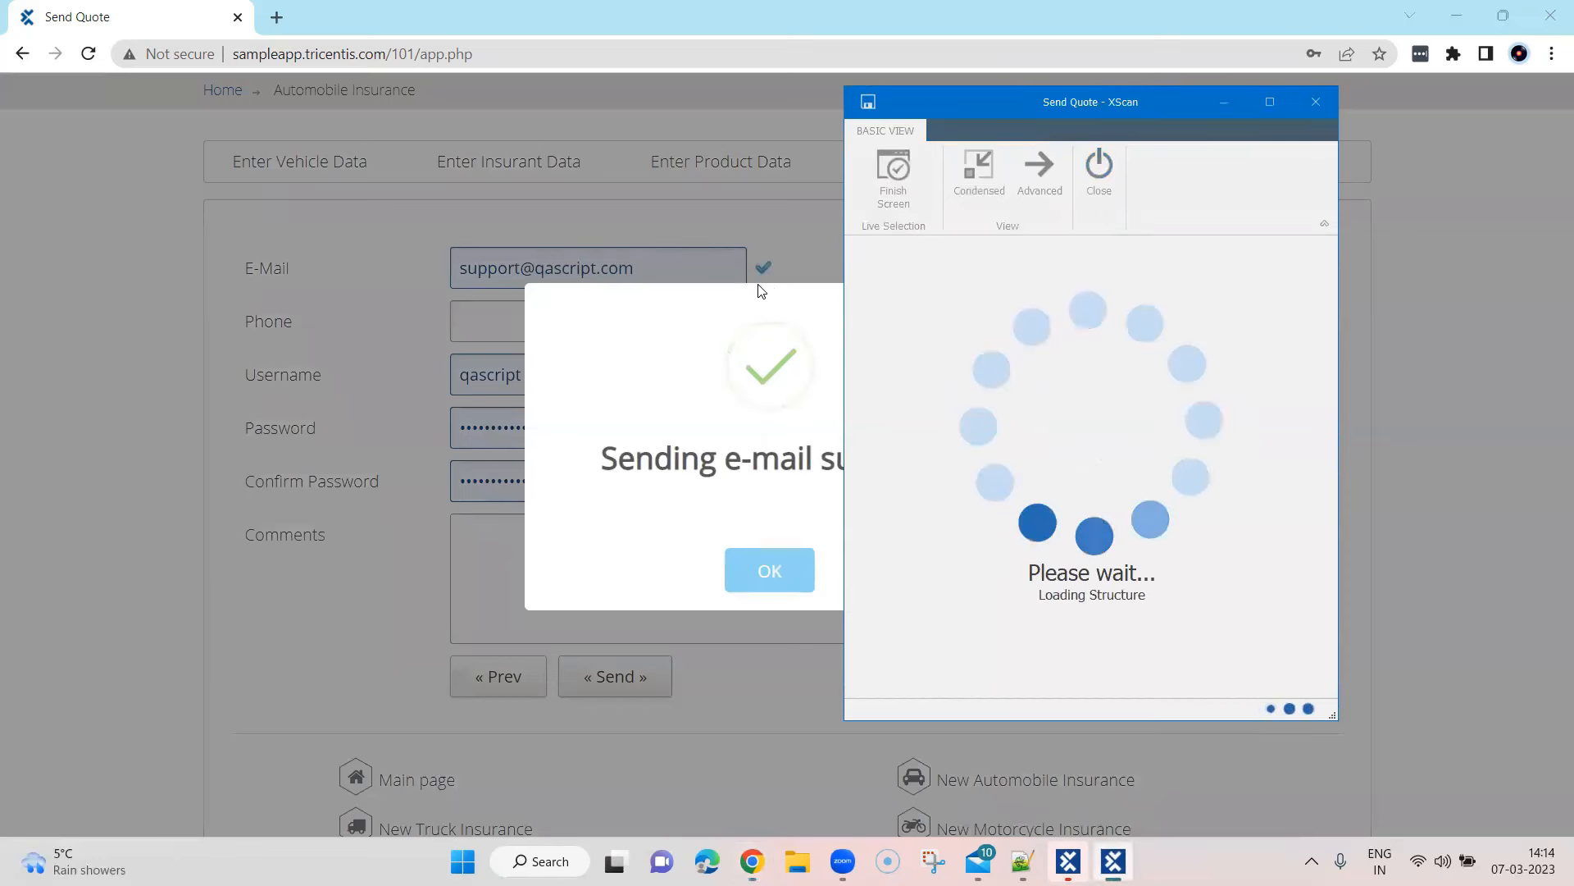
left_click(770, 571)
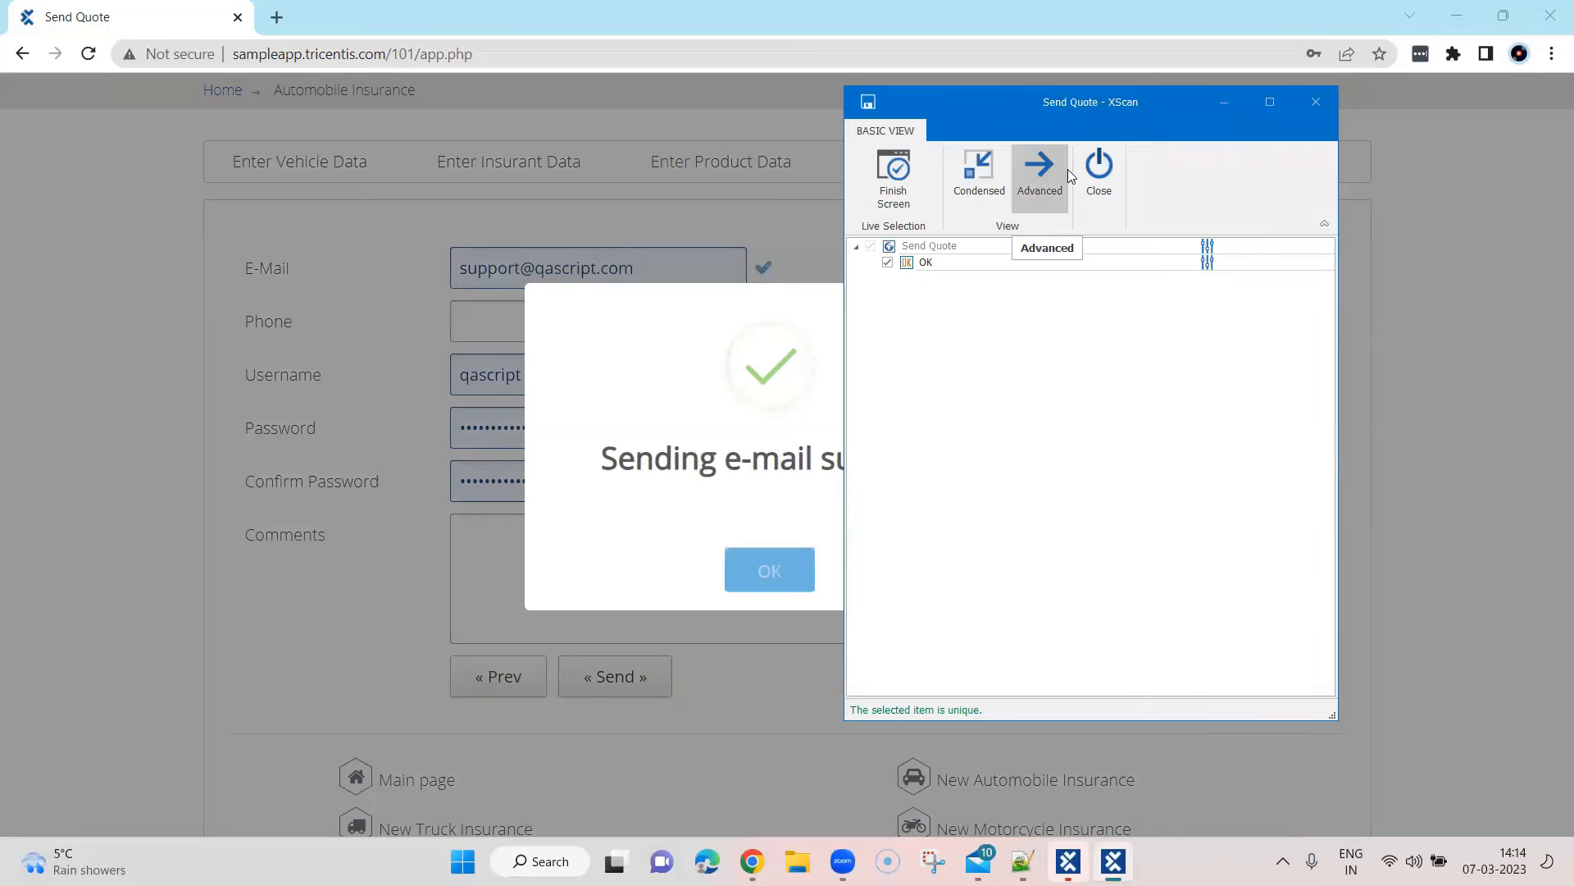
left_click(894, 174)
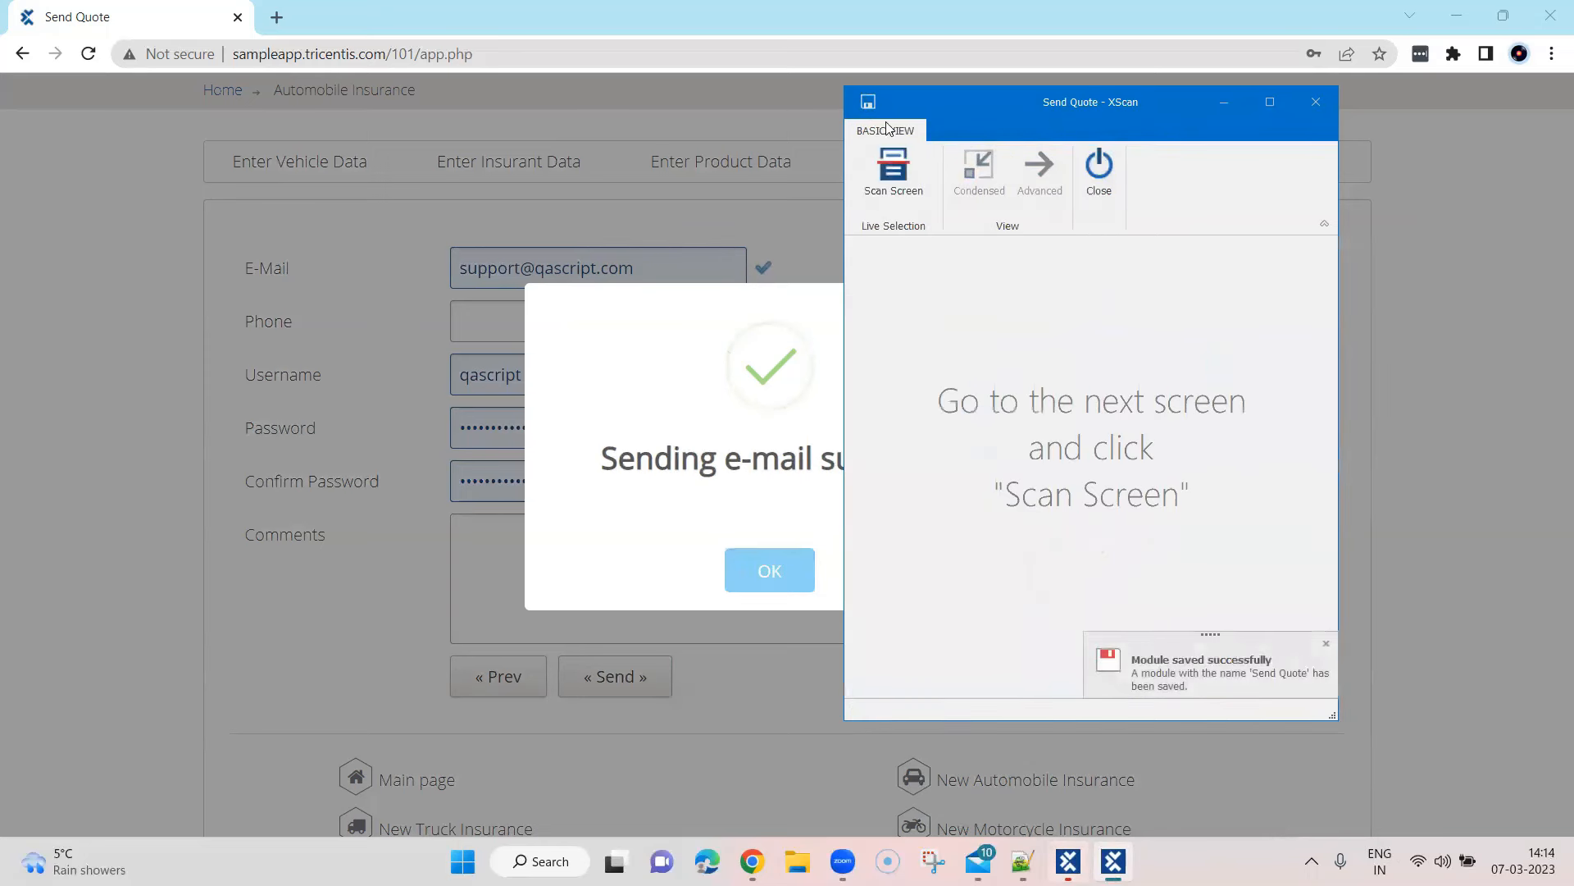
left_click(1100, 168)
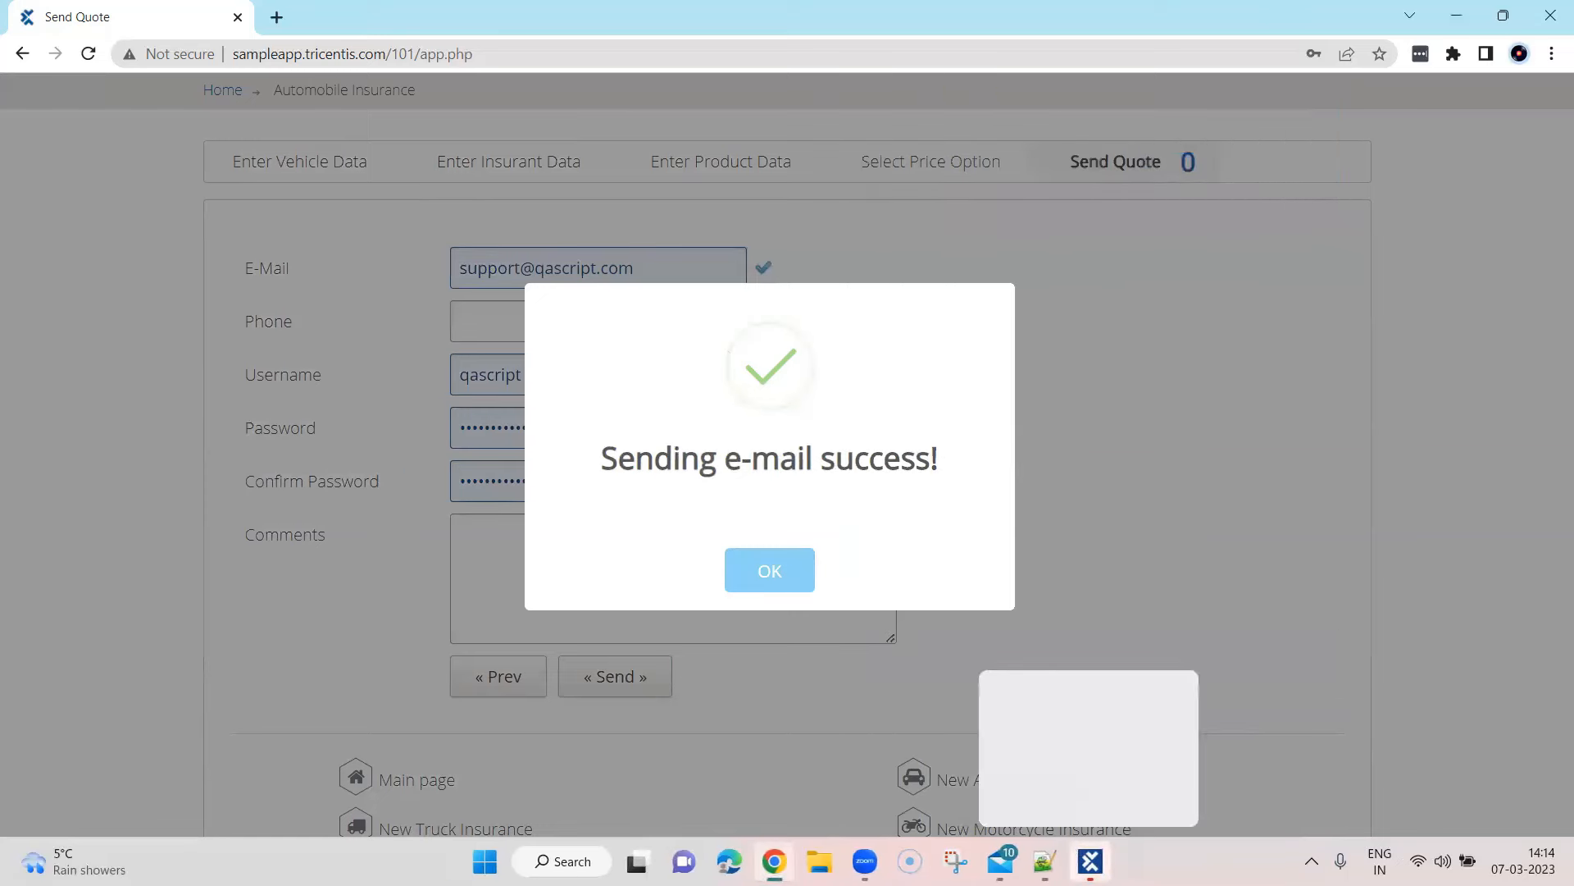
Dismiss the browser's 'Sending e-mail success!' dialog and bring Tosca Commander back
left_click(1090, 861)
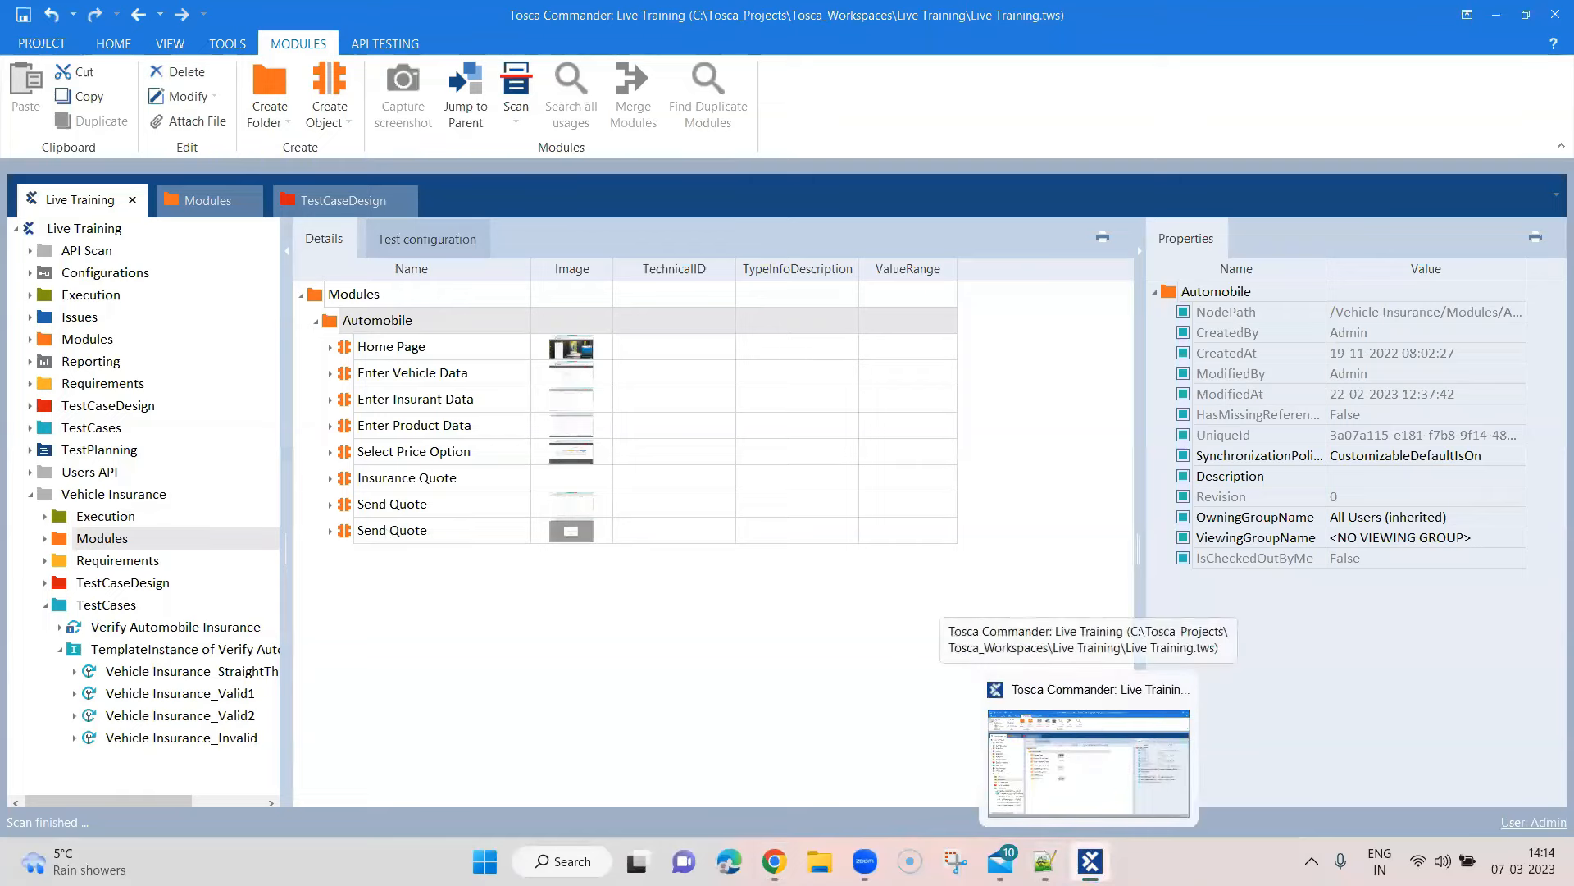
left_click(1090, 861)
left_click(796, 580)
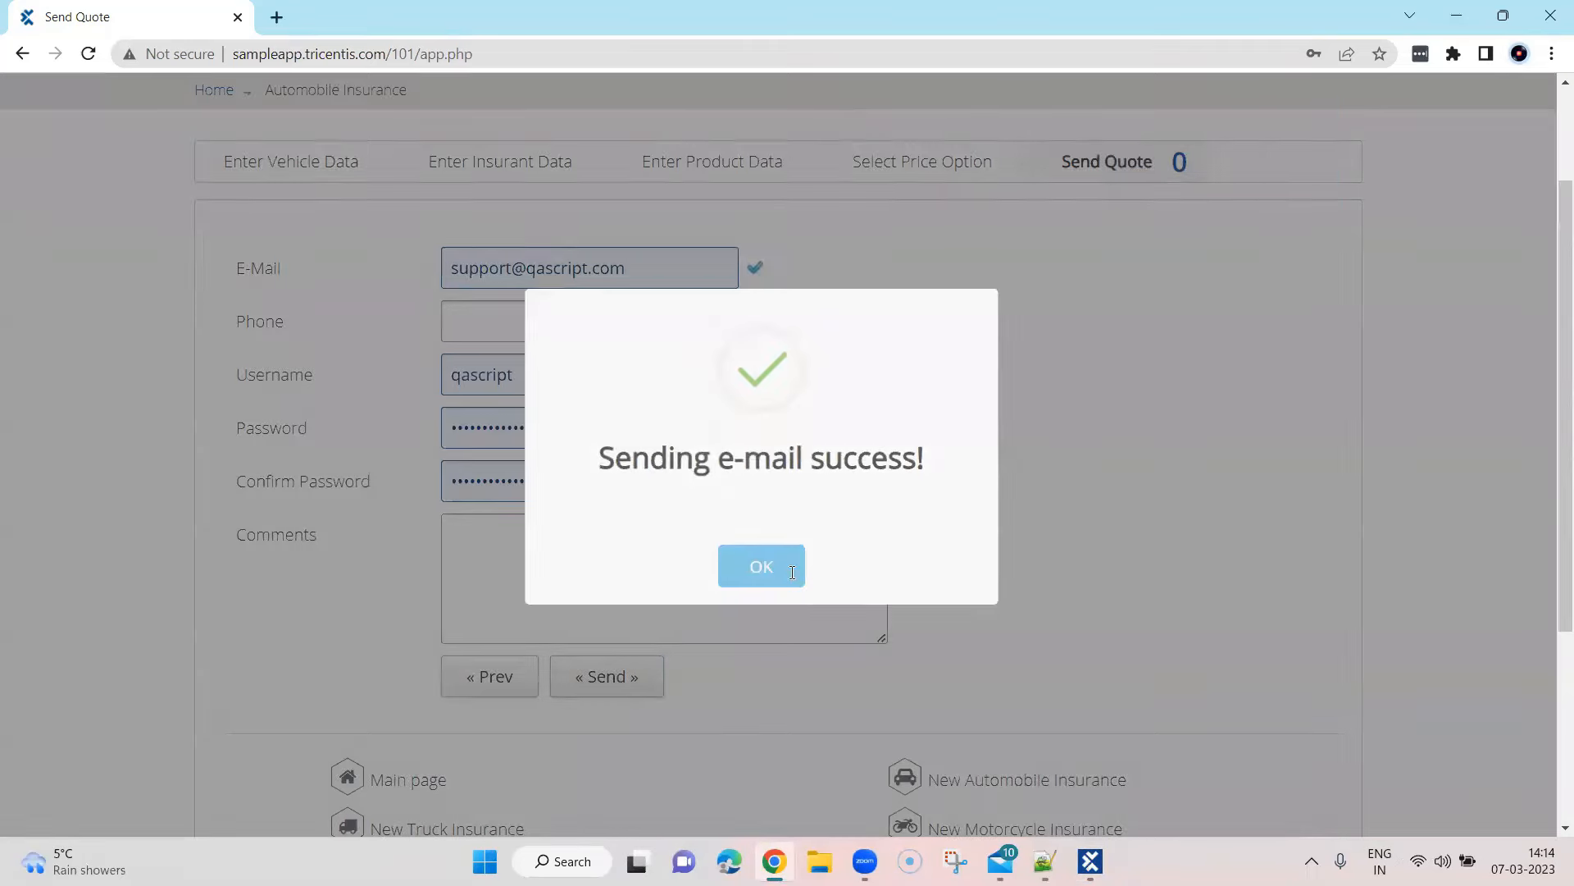
left_click(1090, 861)
Rename the second Send Quote module to Confirmation Message
left_click(396, 531)
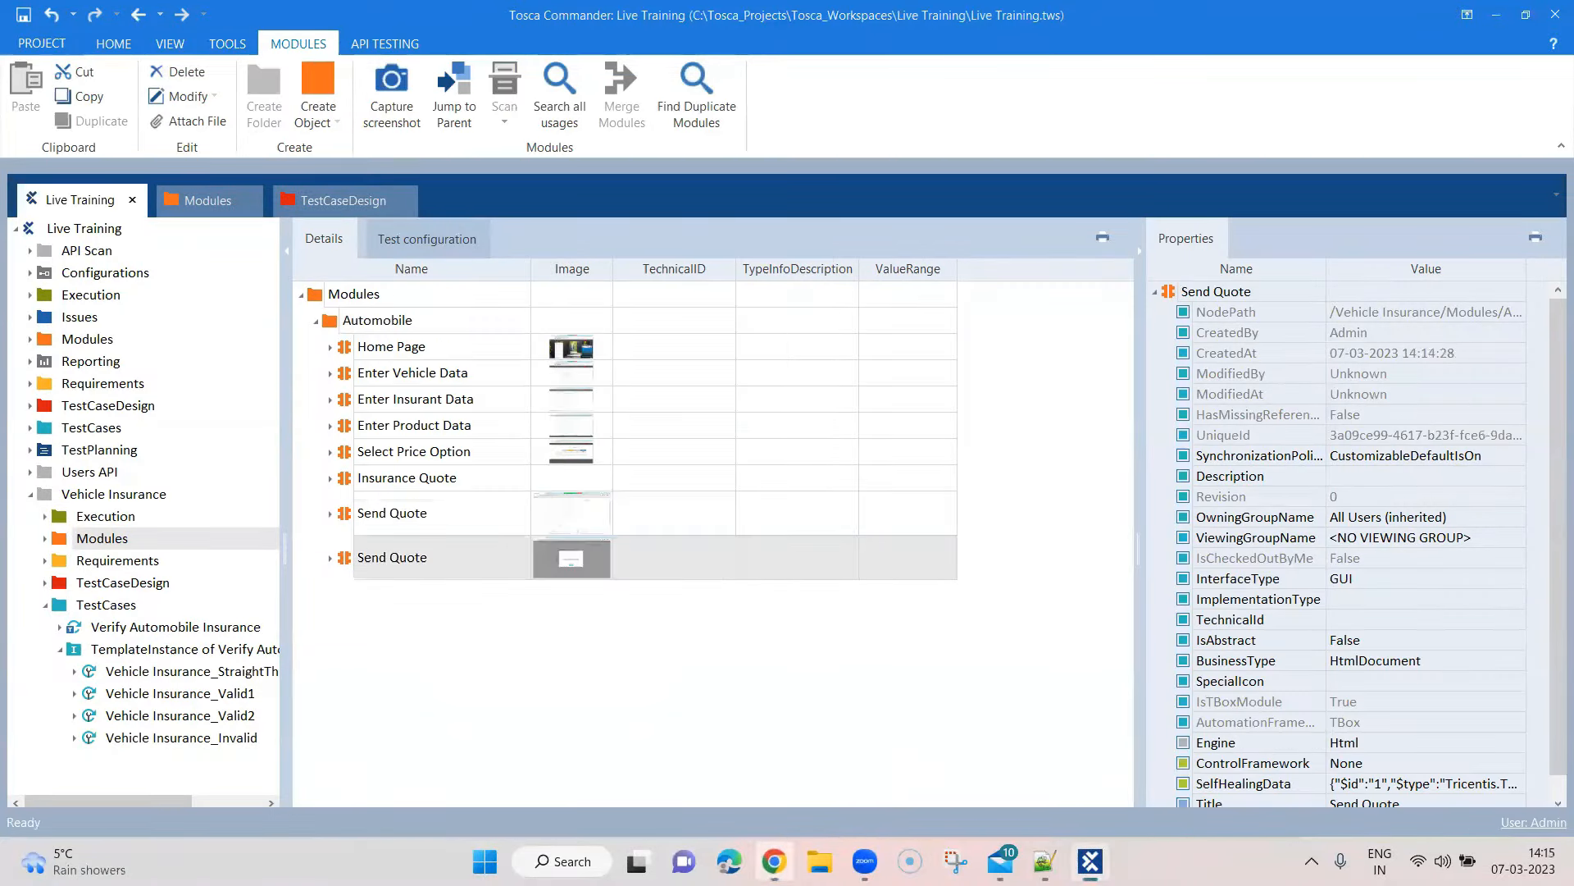
left_click(461, 551)
left_click_drag(441, 558, 357, 560)
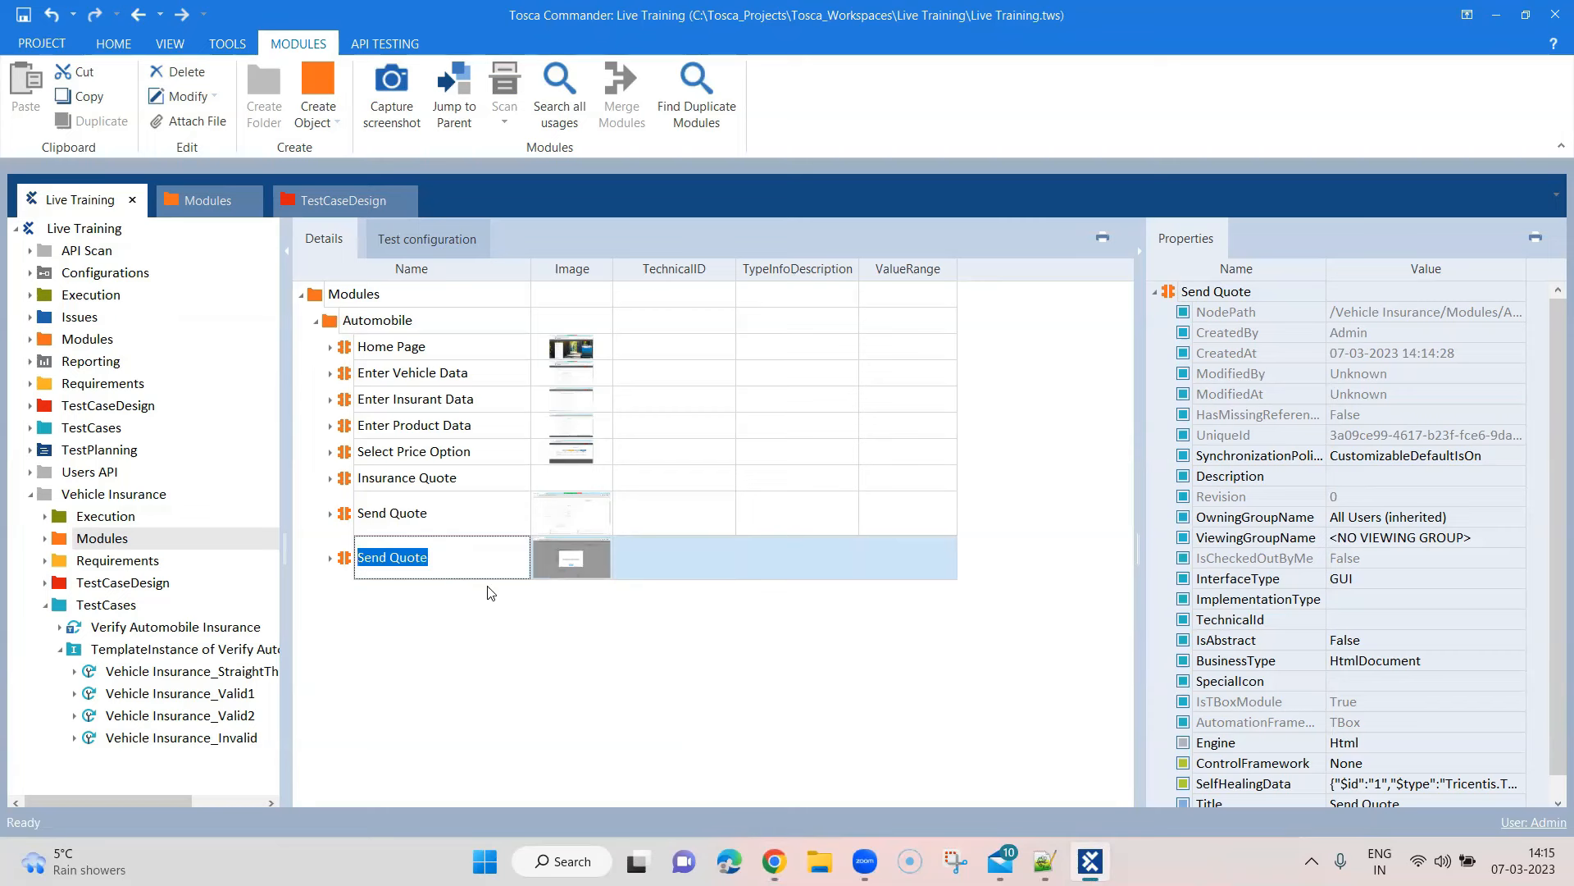
type("Confirmation Message")
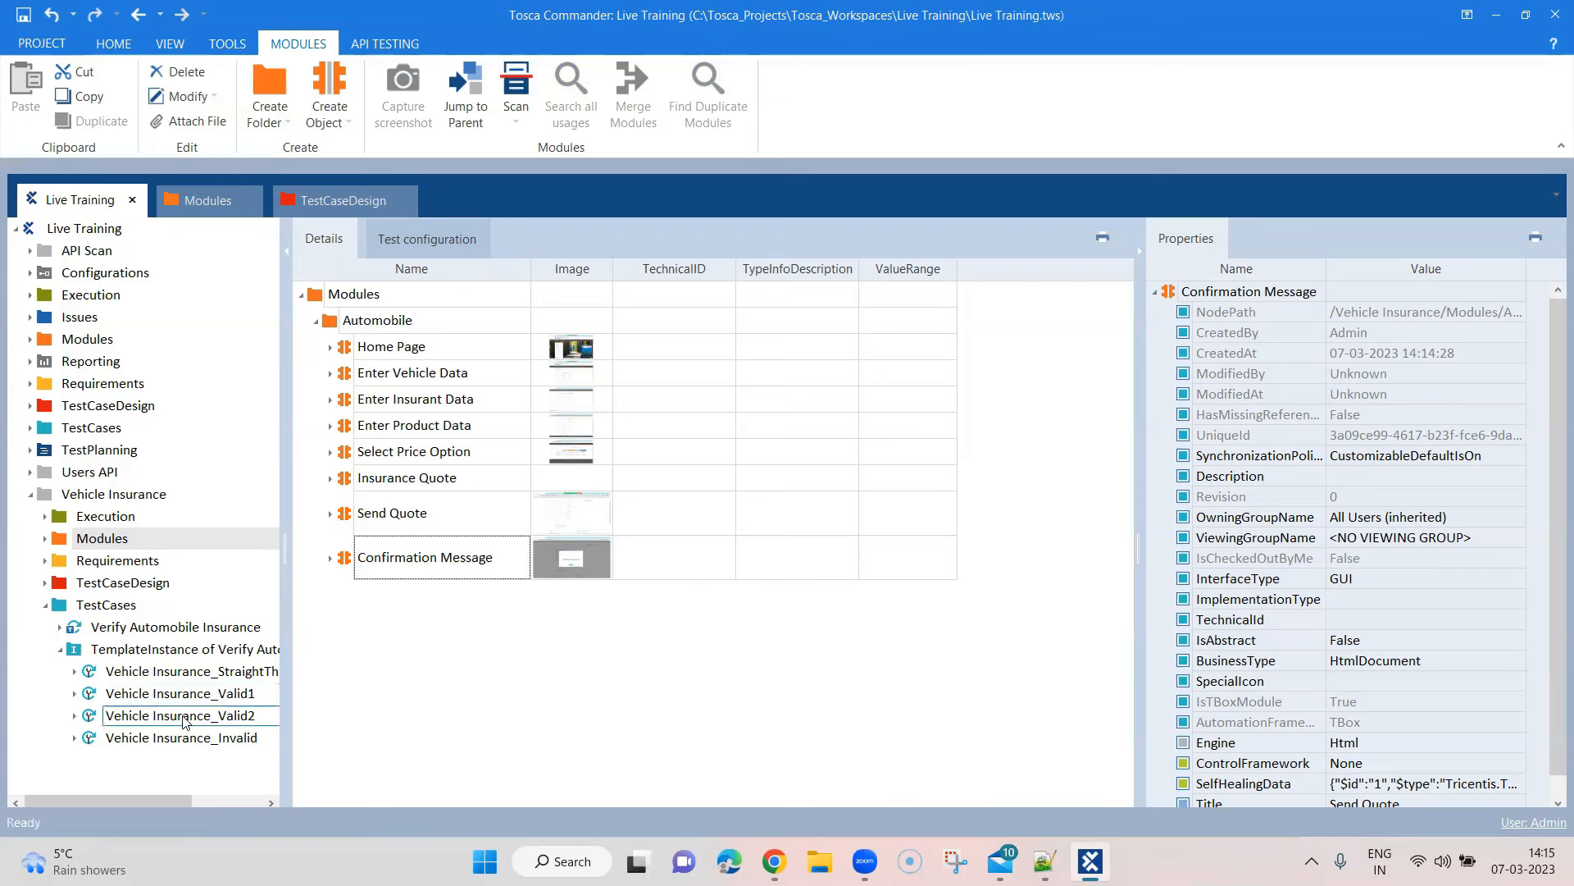
Show the Verify Automobile Insurance template's Process steps, then view Chrome's Select Price Option page
left_click(161, 628)
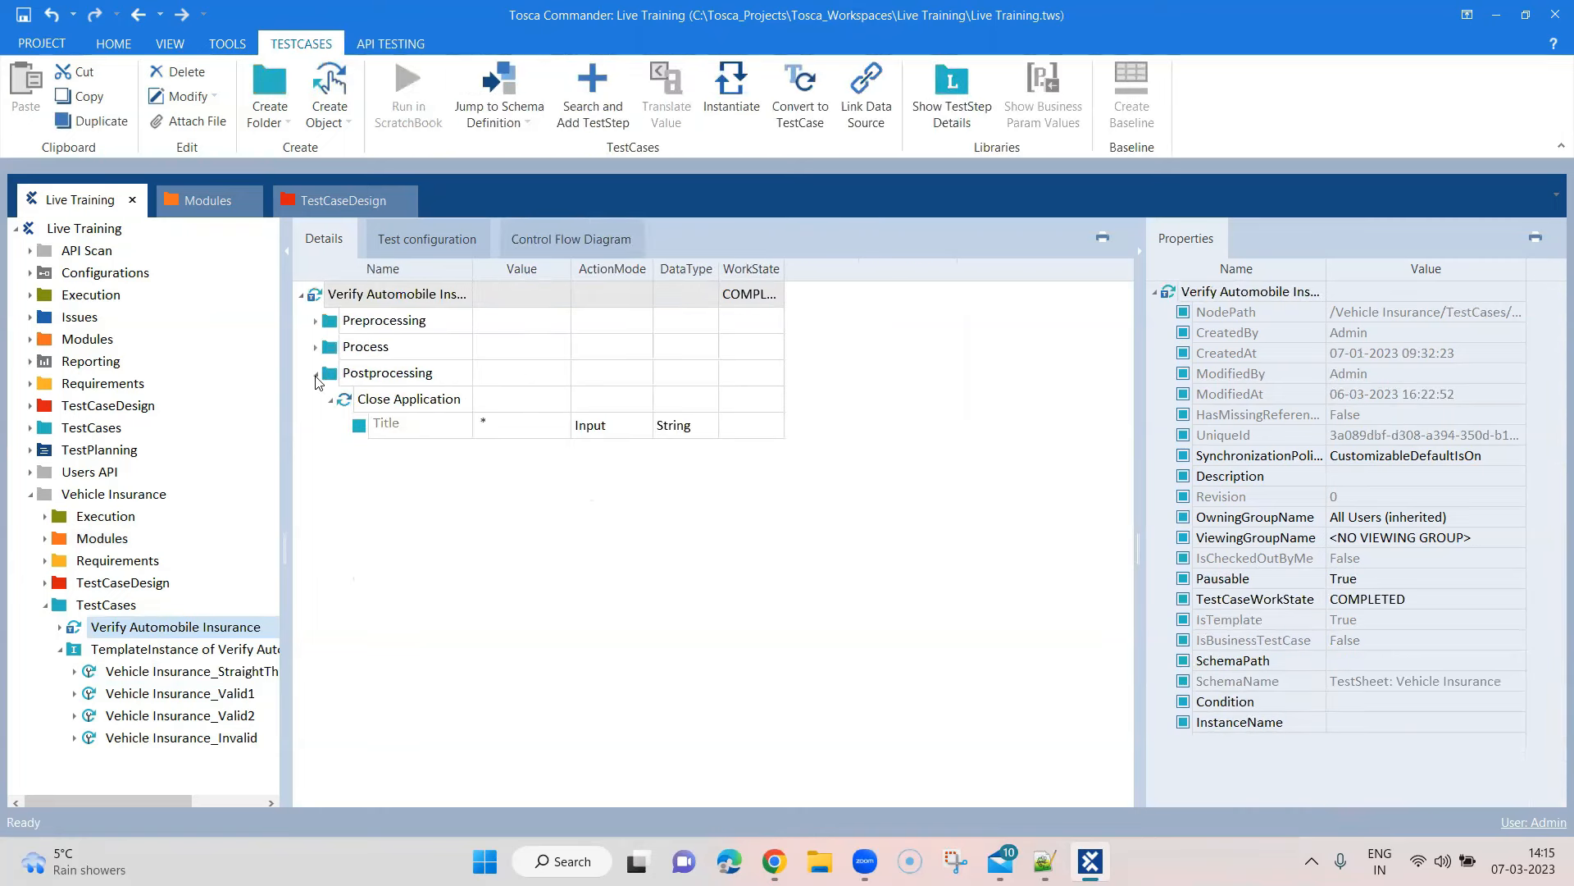
left_click(316, 376)
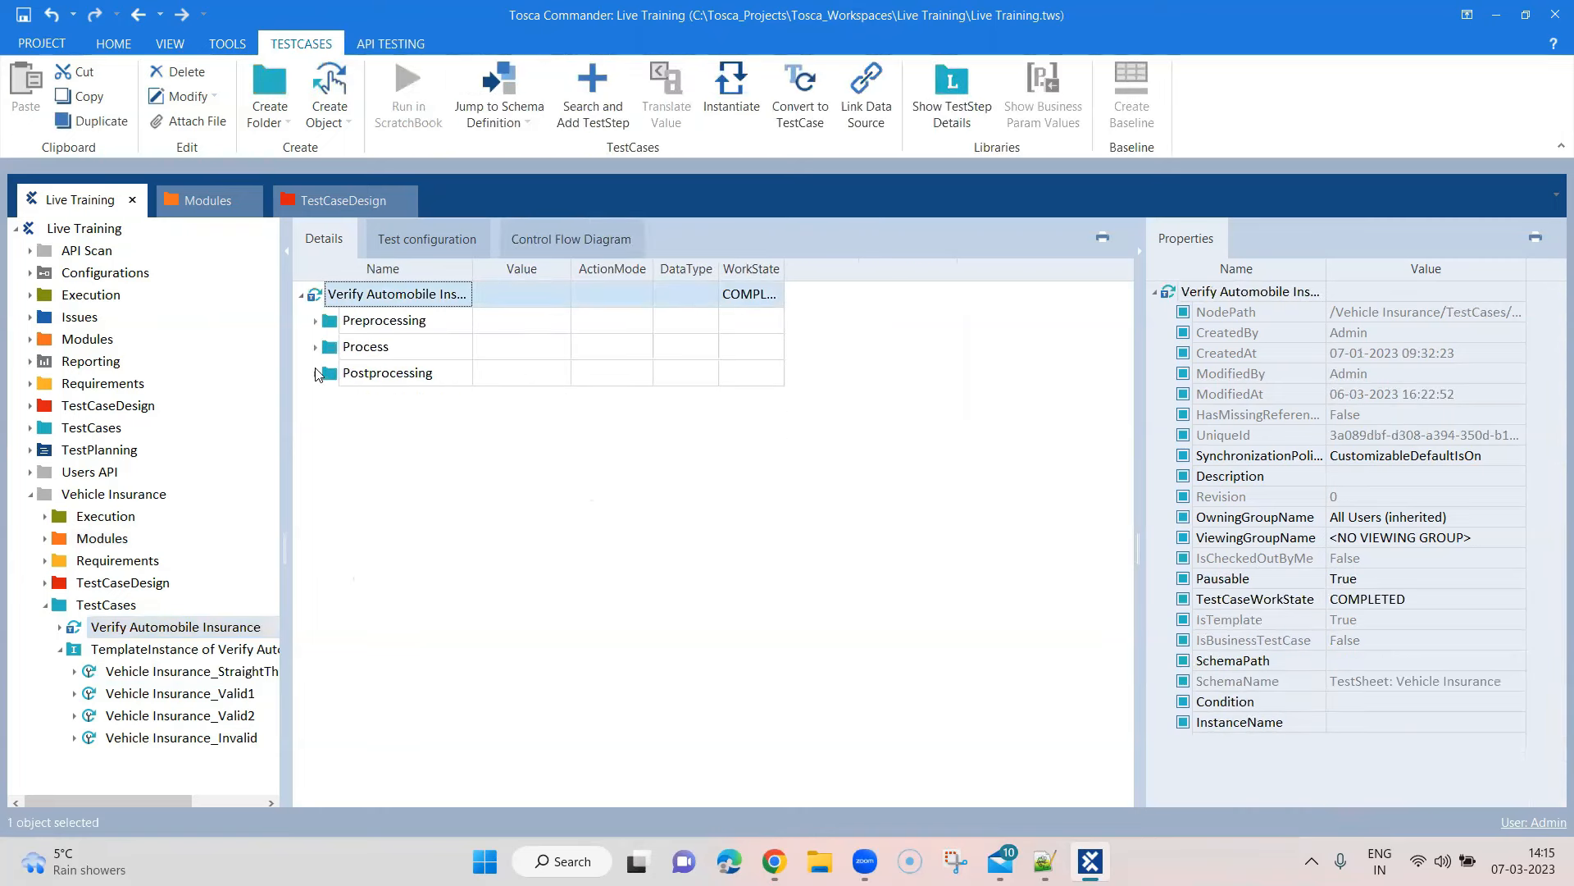
left_click(316, 348)
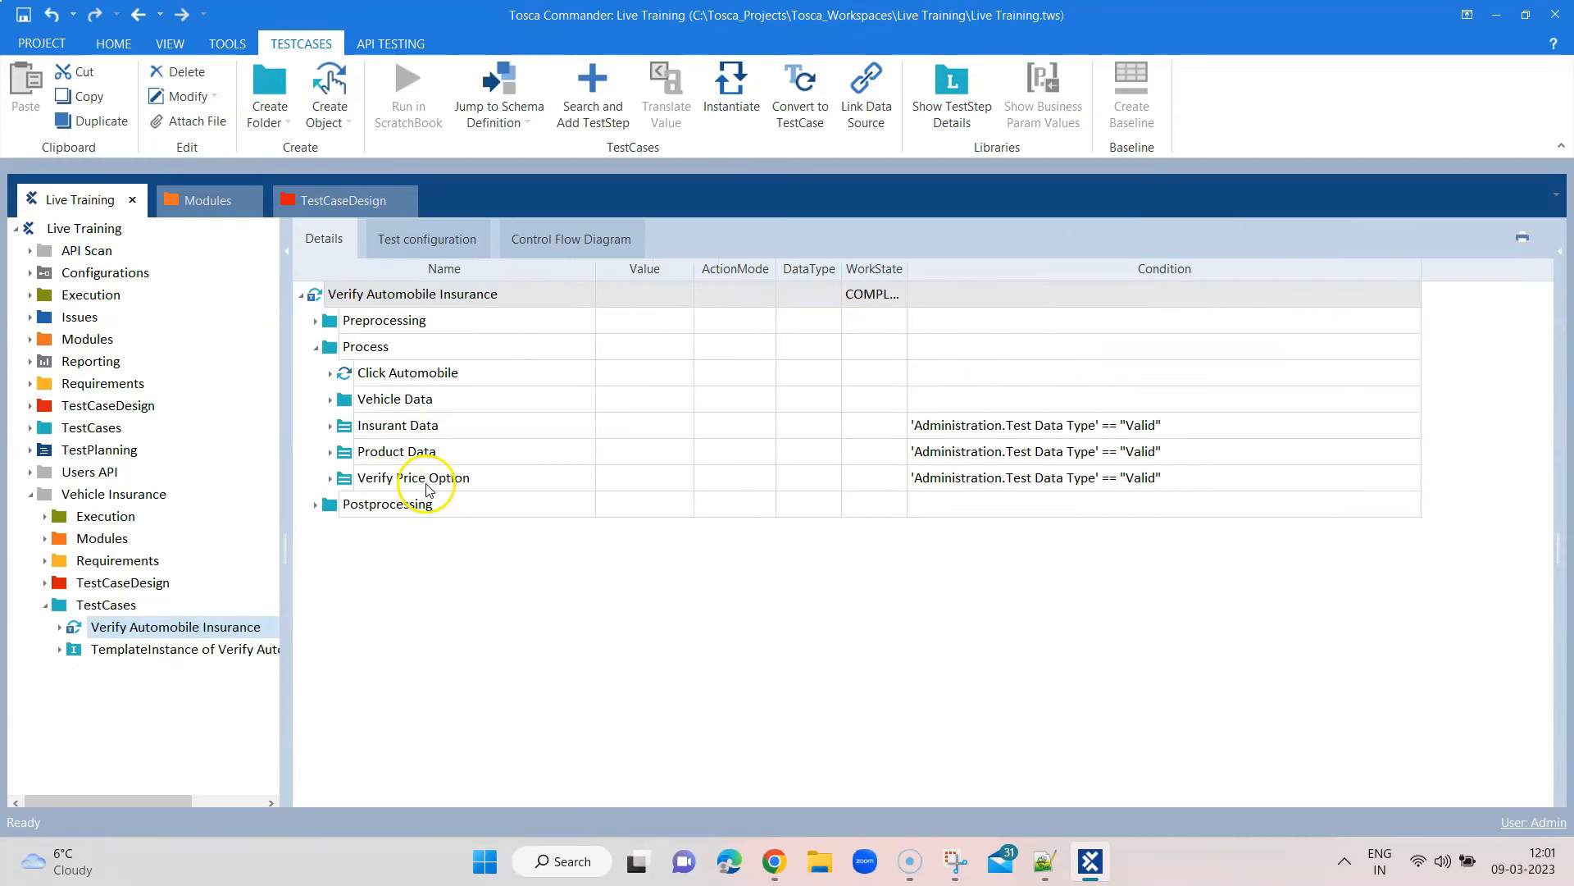
left_click(772, 859)
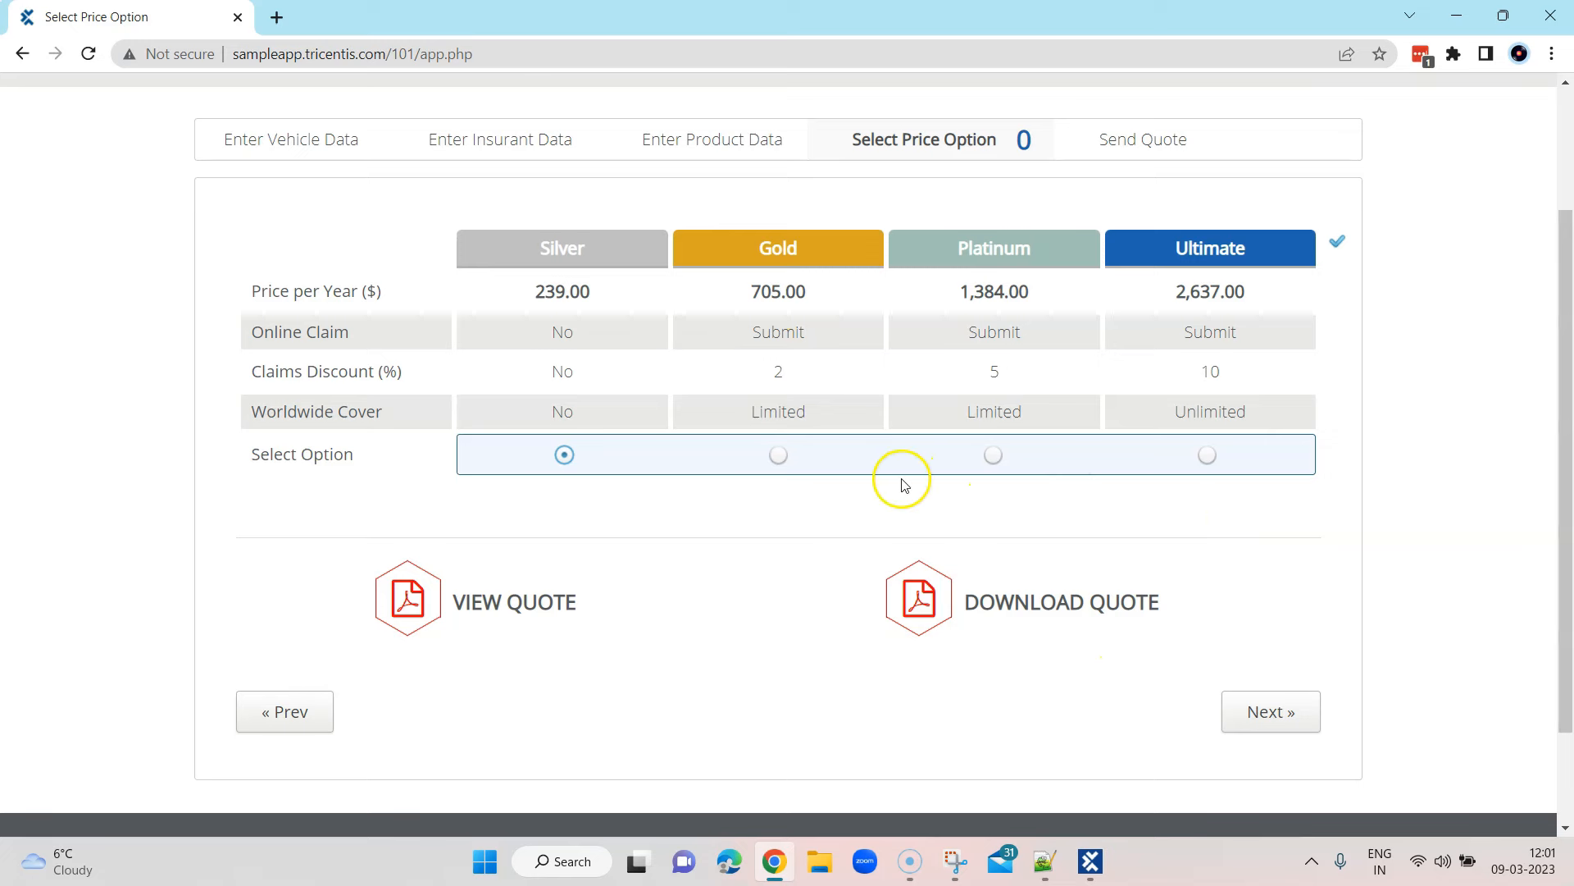
Create a 'Select Price Option' folder under Process and start a test step search for it
left_click(1457, 16)
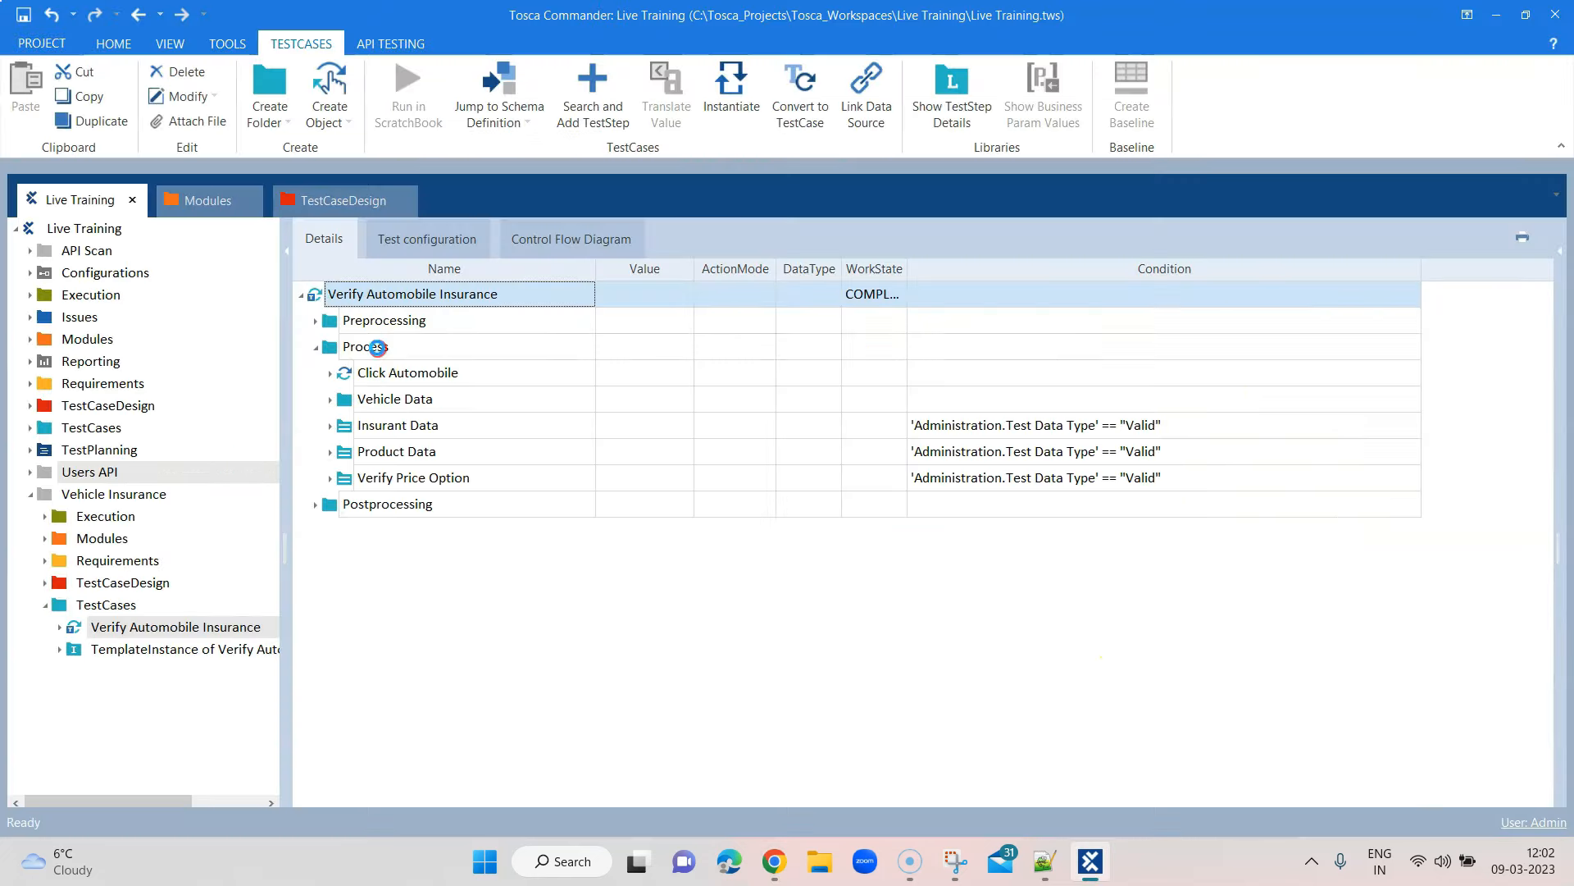
right_click(377, 348)
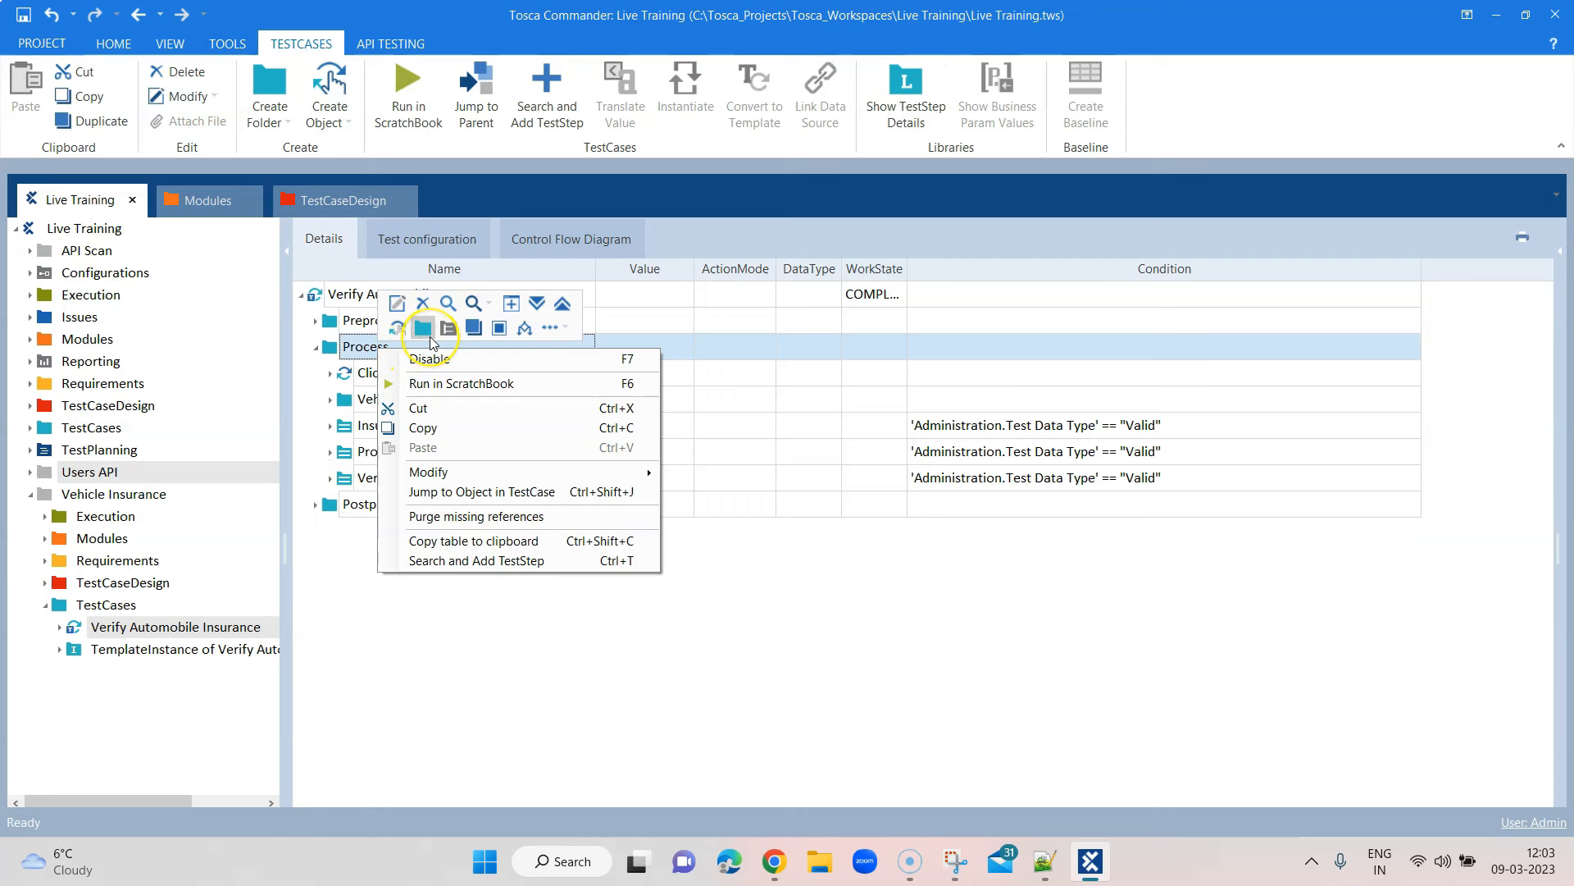
left_click(425, 329)
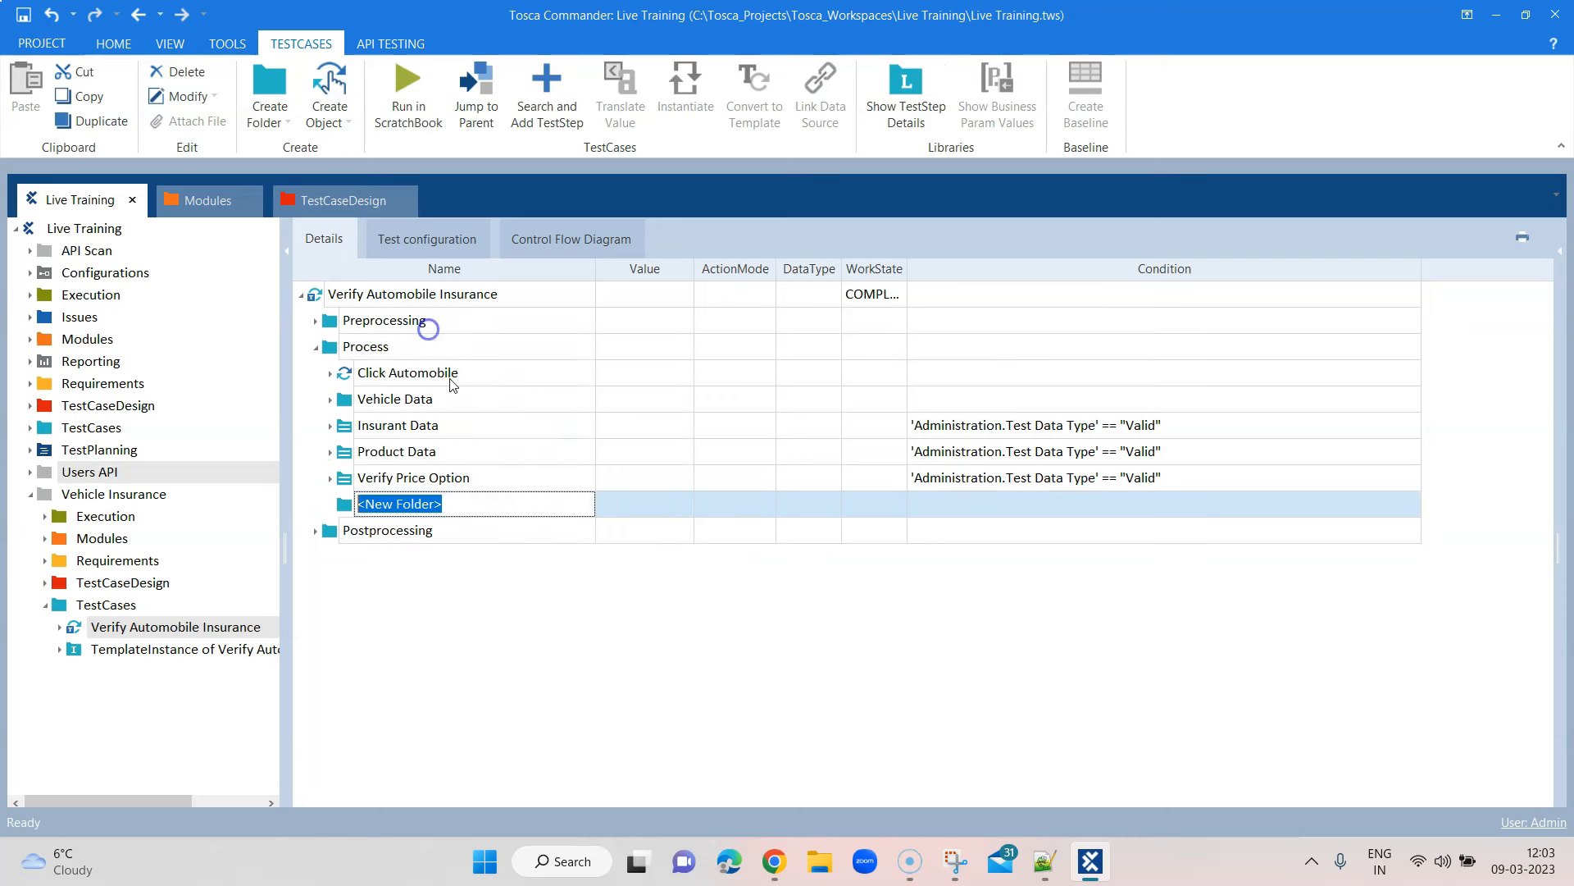
type("Select Price Option")
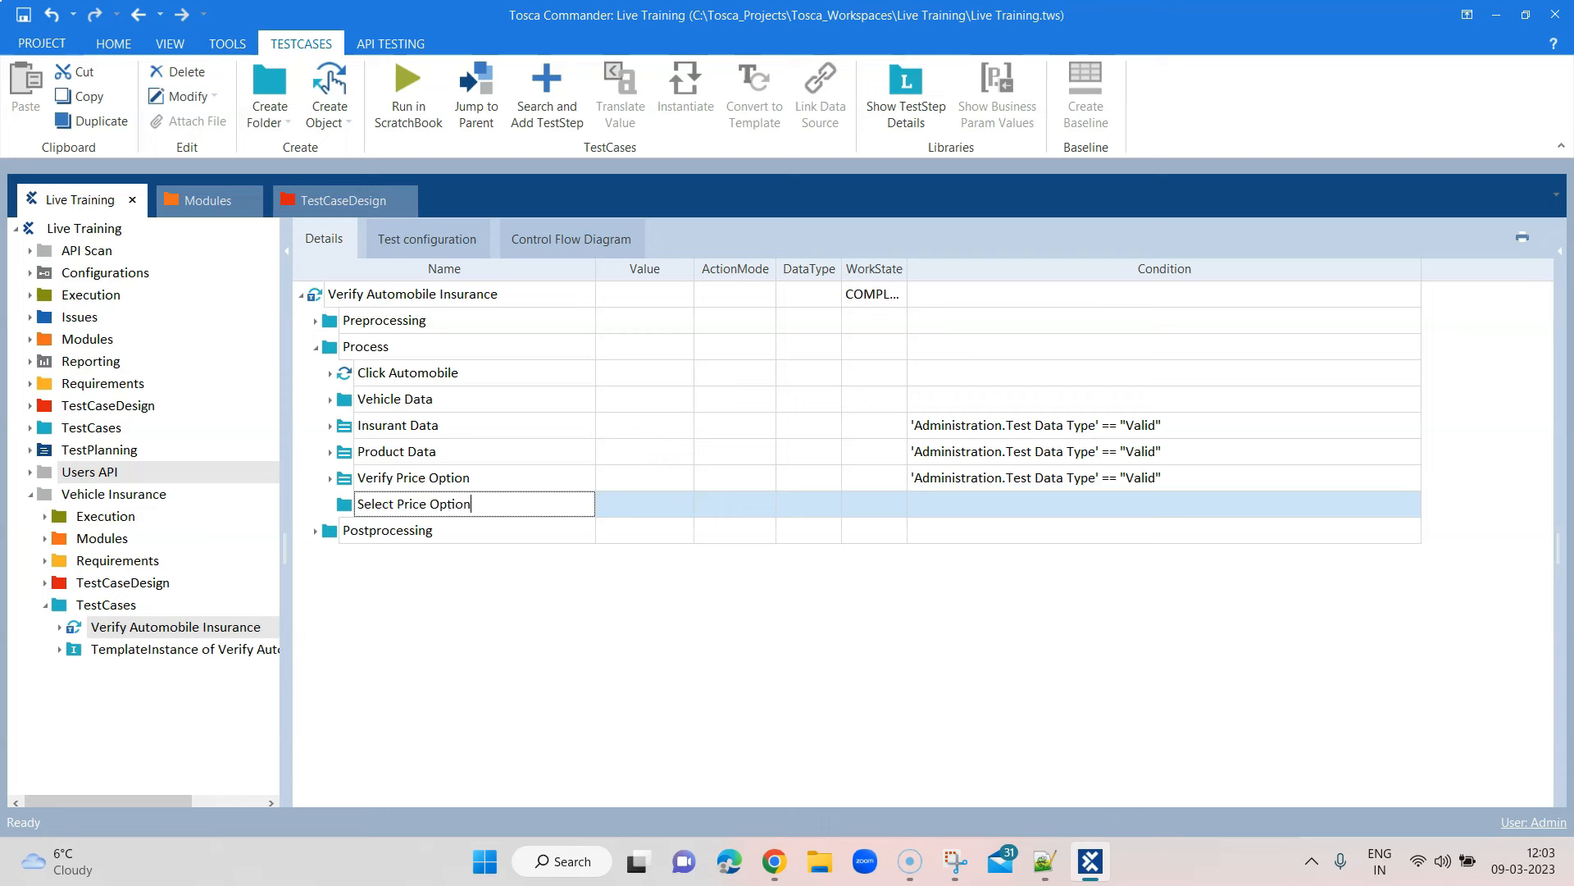
key("Return")
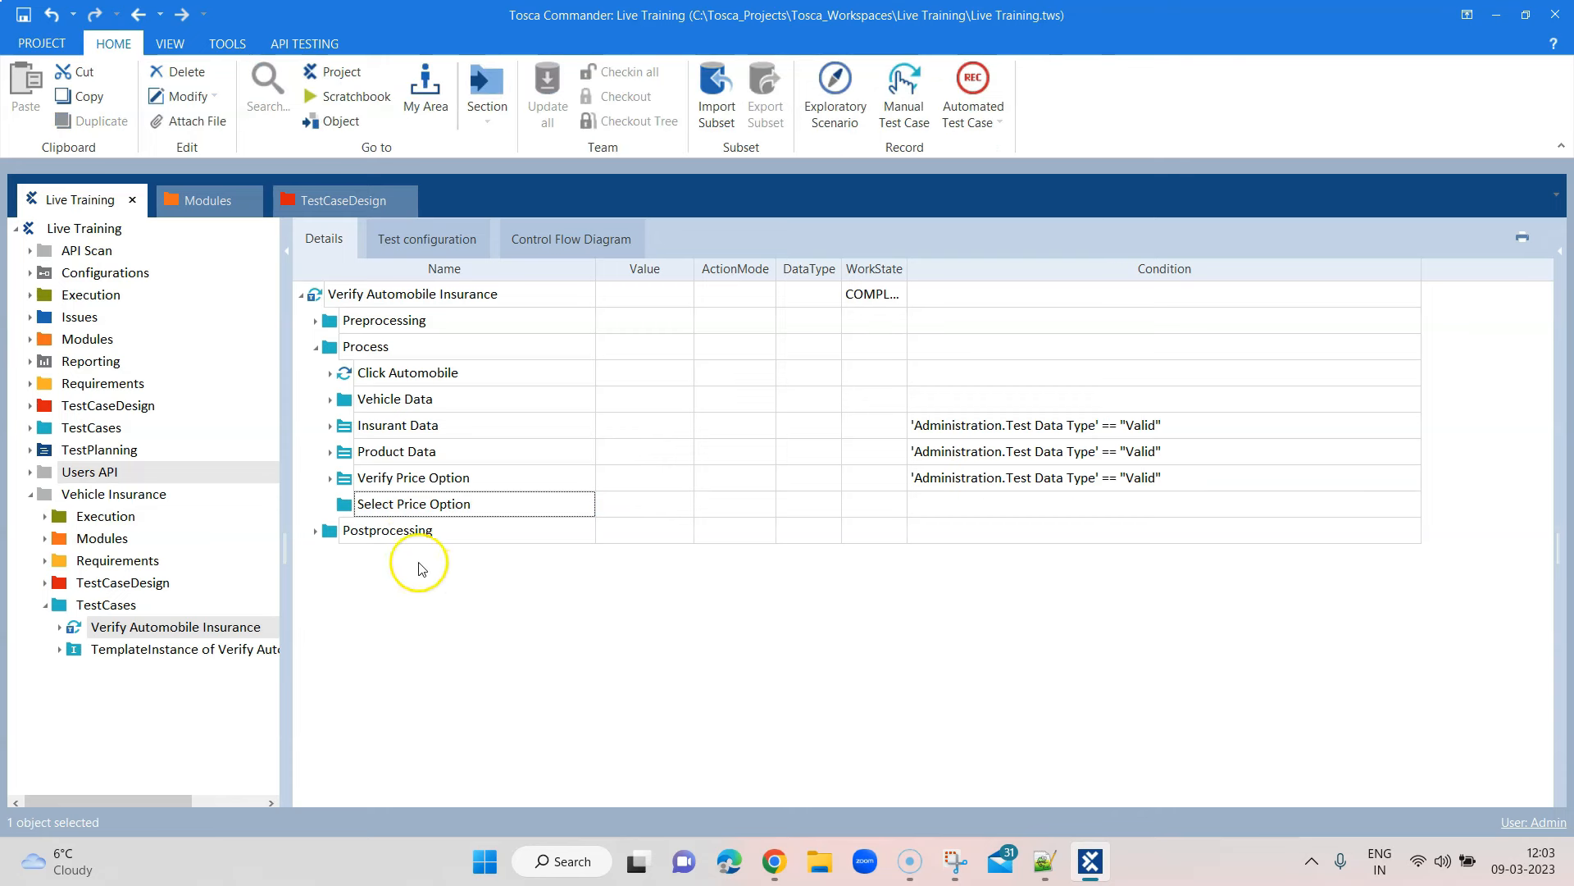
right_click(353, 511)
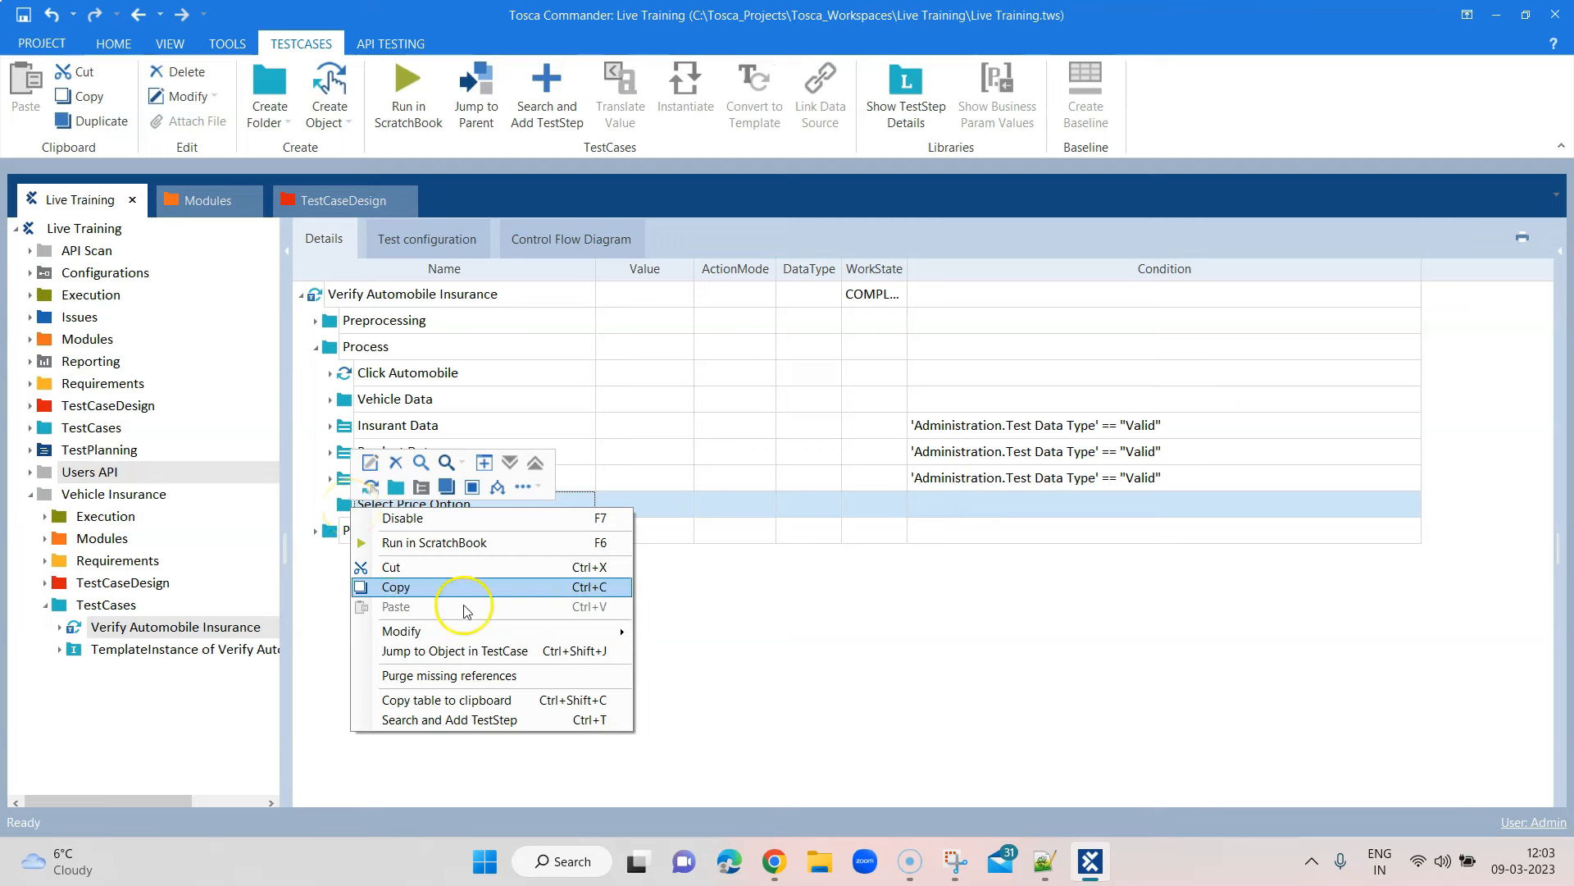
left_click(473, 718)
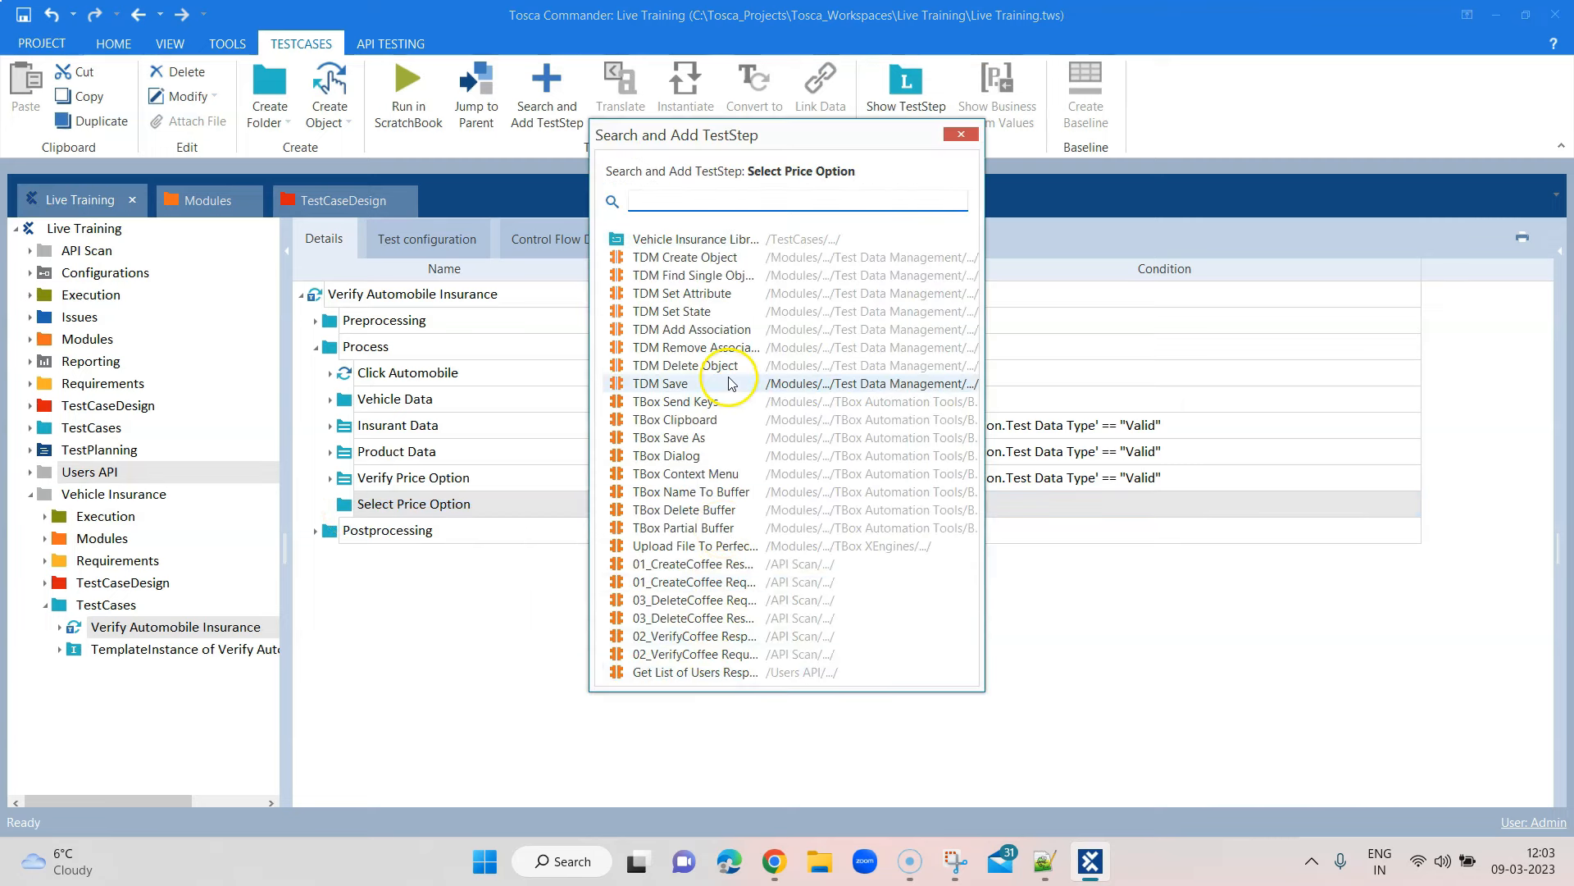
Search 'select' and add the Select Price Option module, inspecting the Silver priceTable entry
type("select")
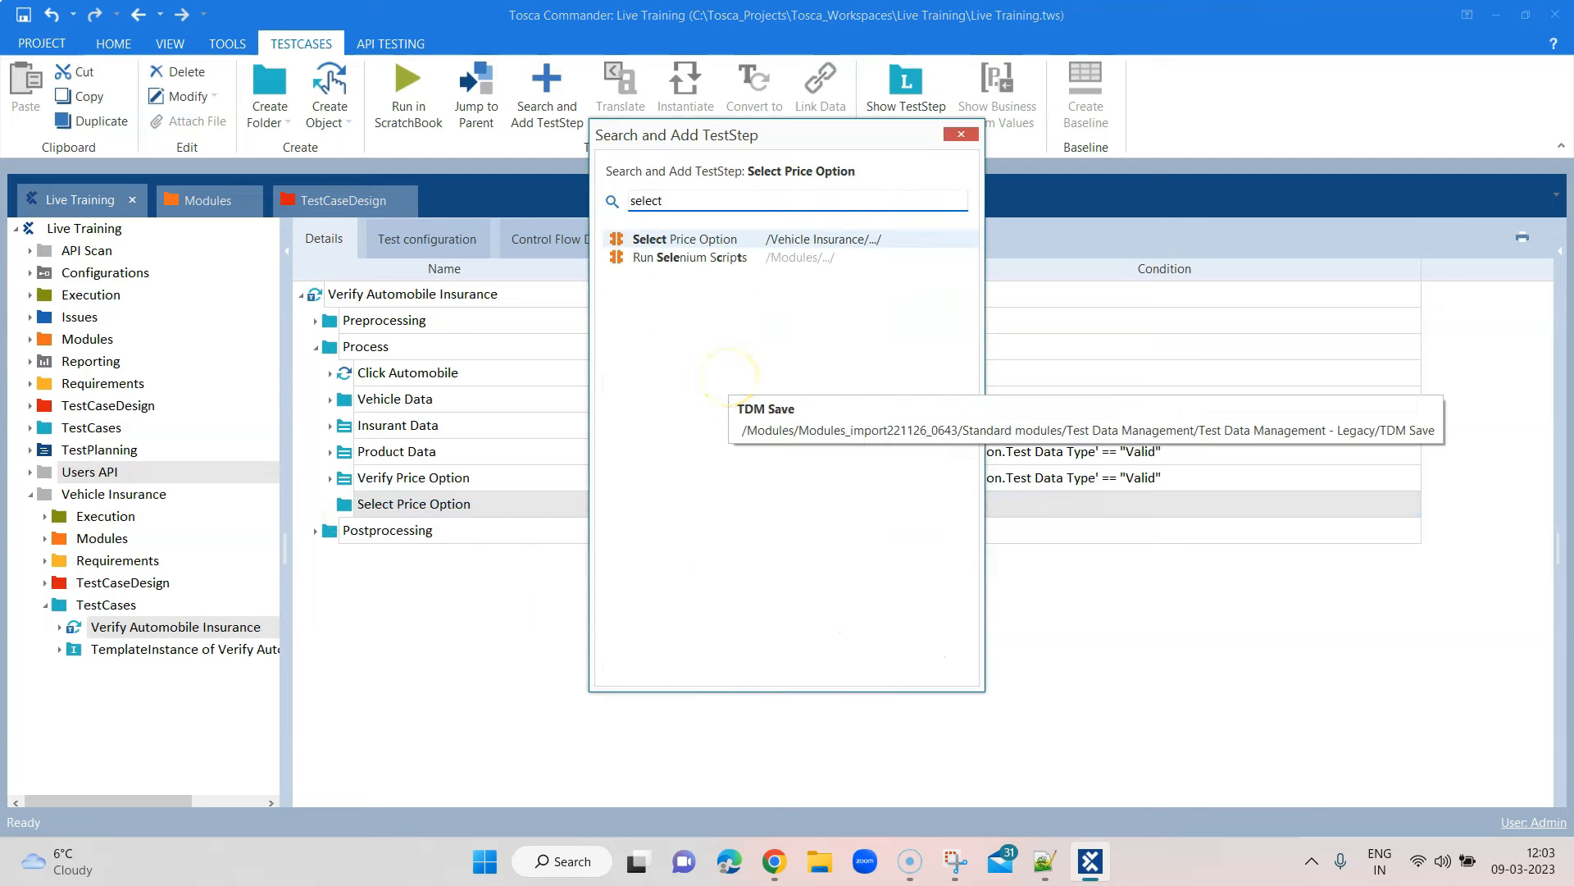
double_click(703, 240)
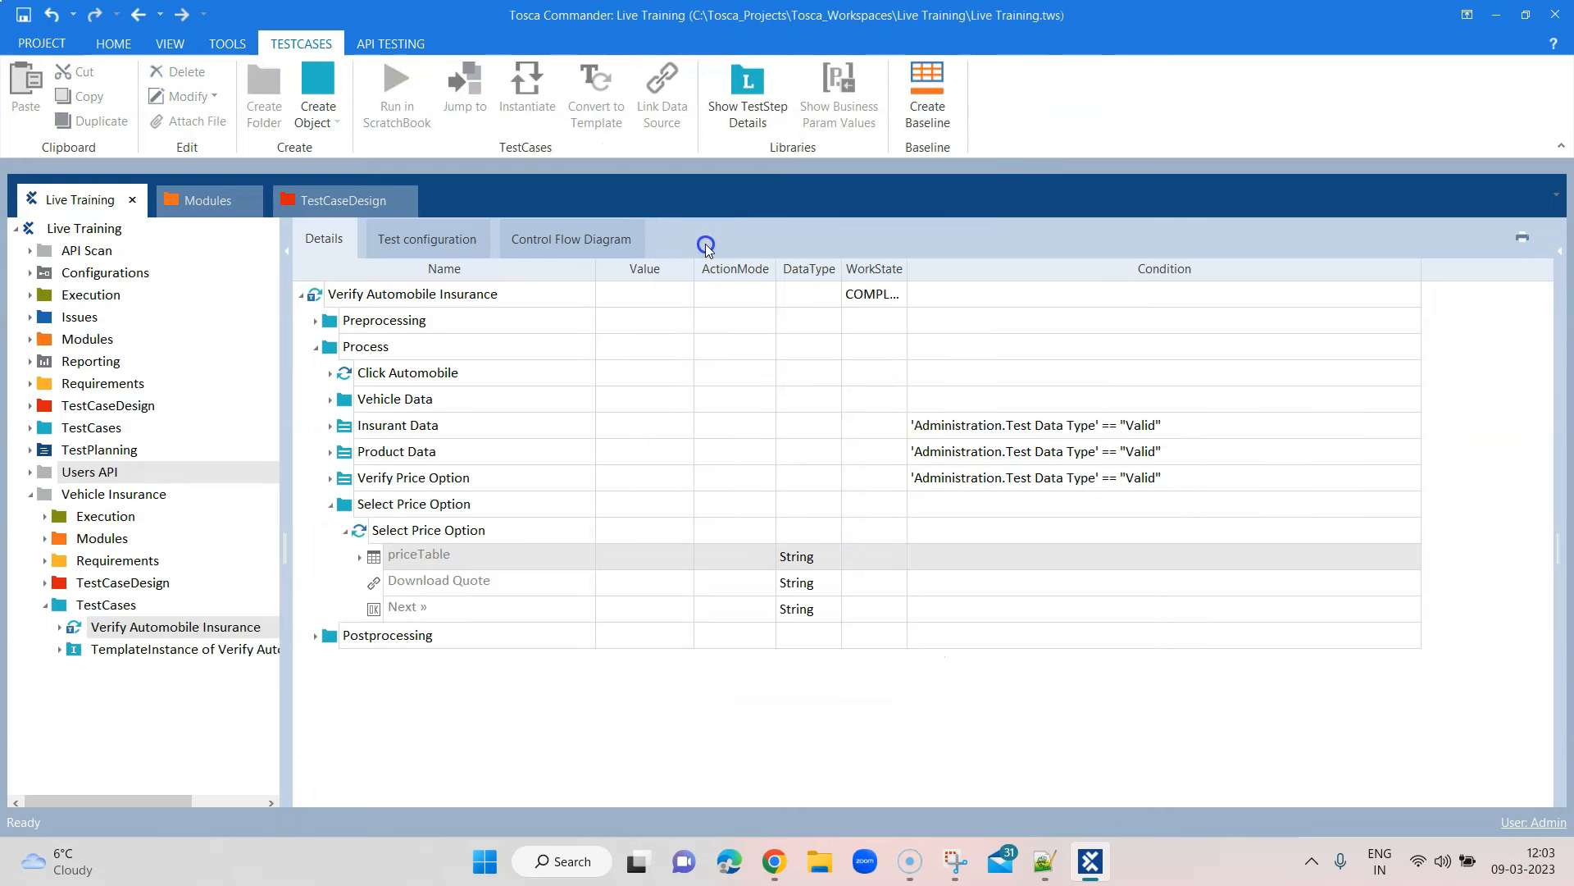
left_click(359, 556)
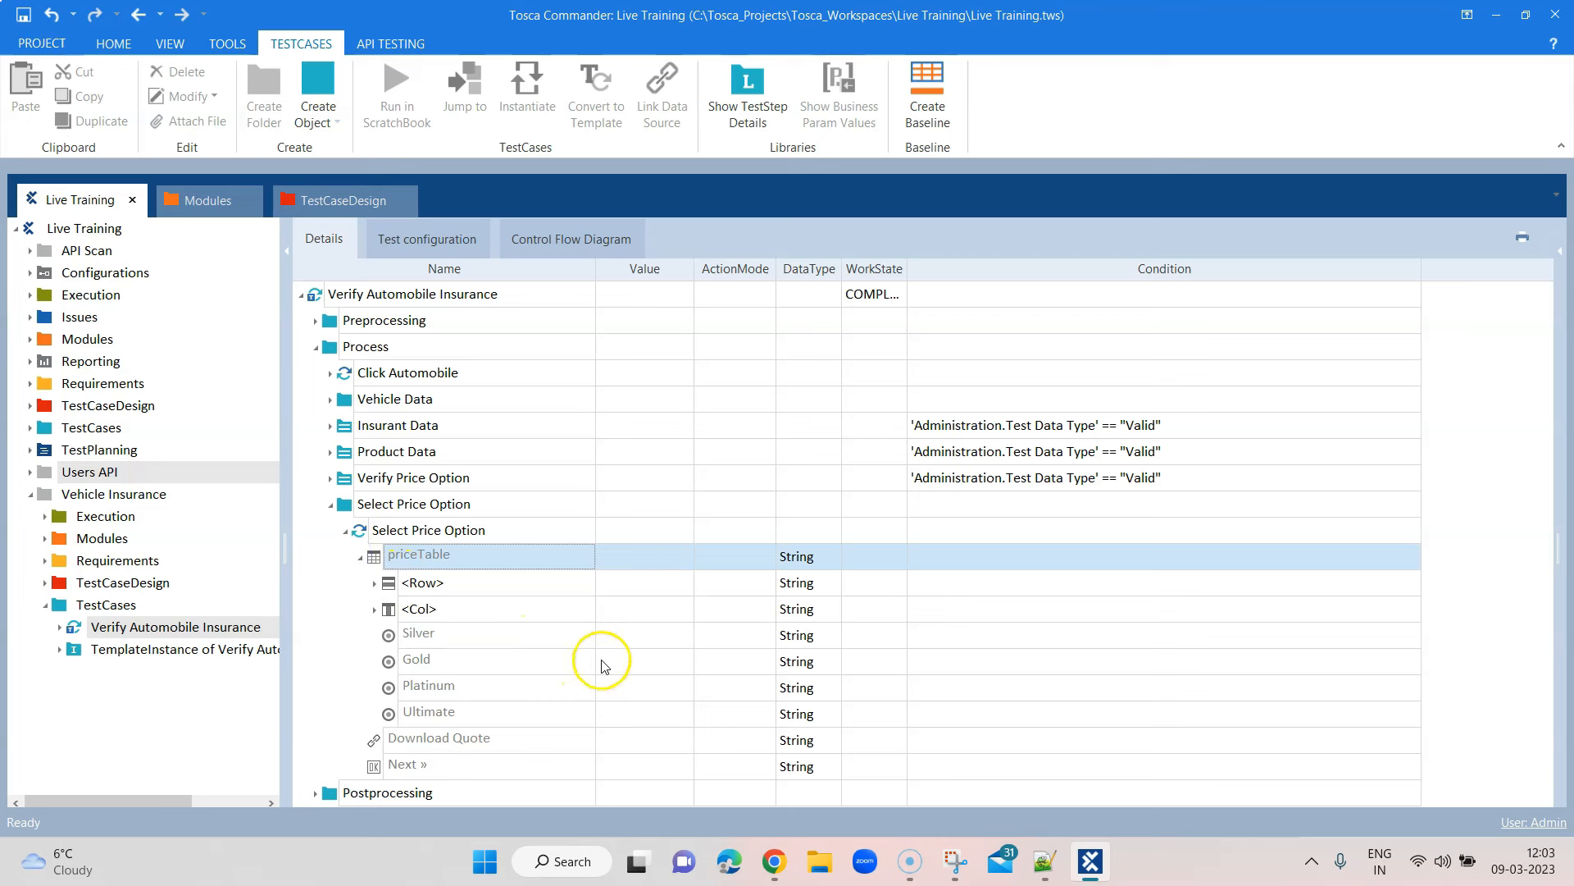
left_click(644, 638)
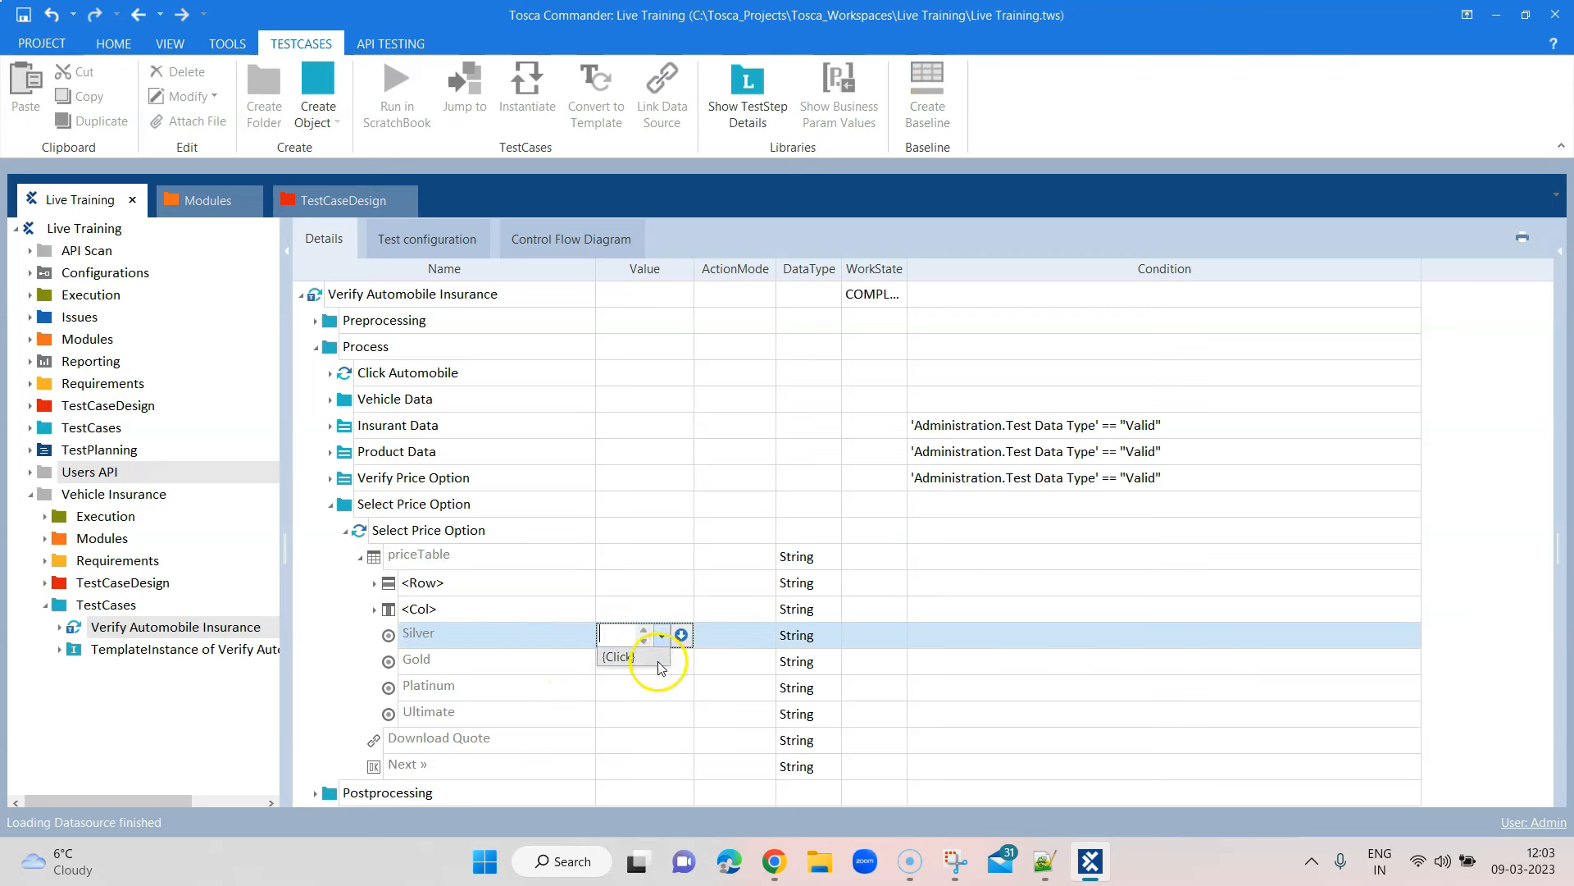
left_click(726, 635)
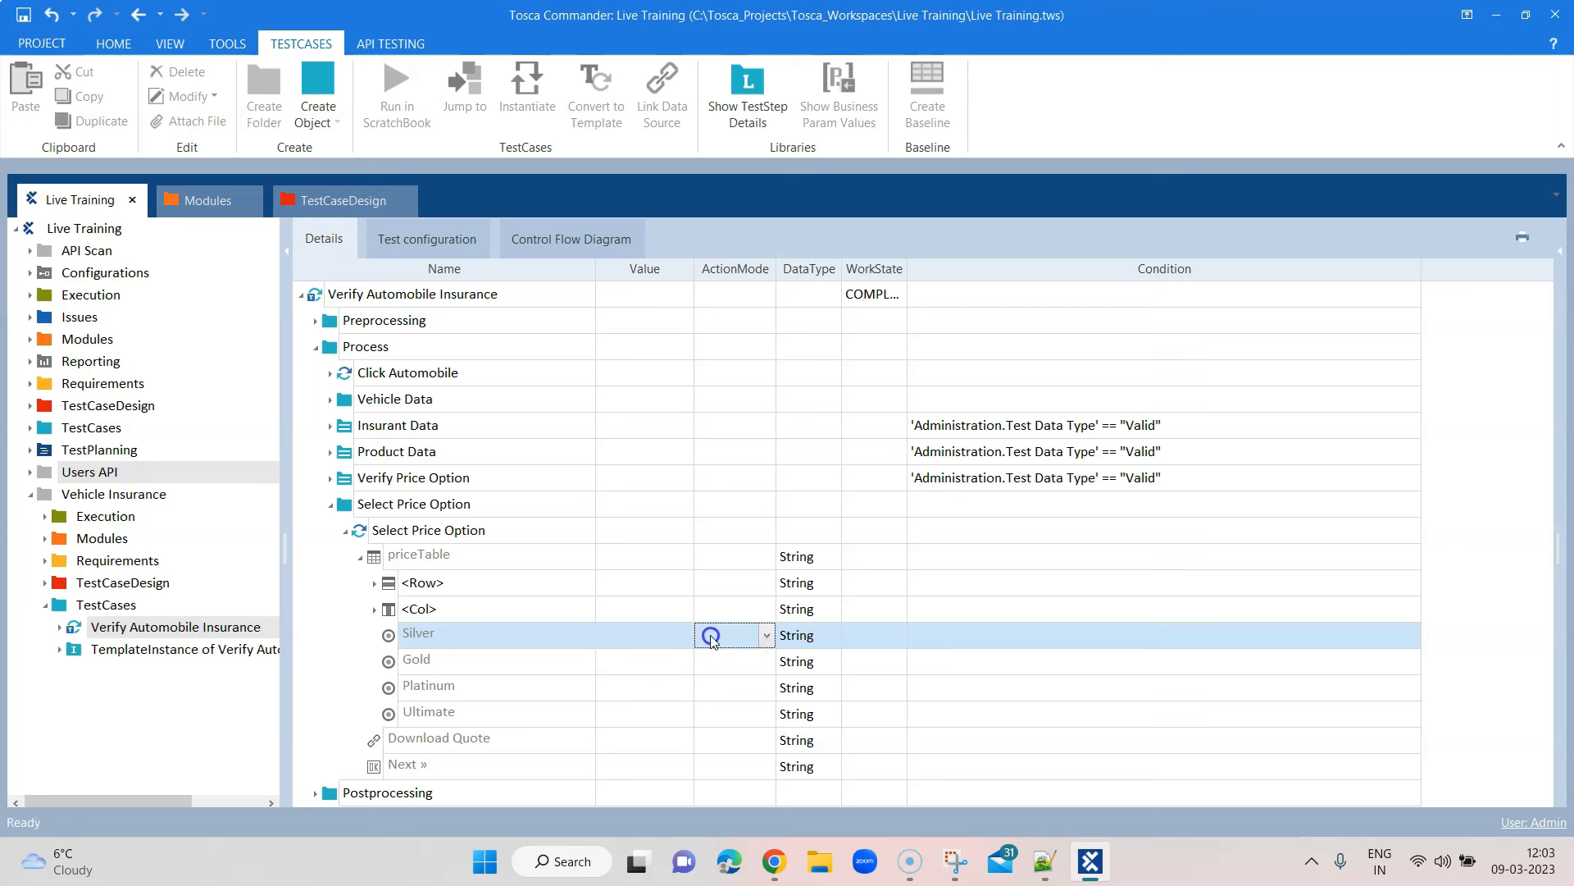
Collapse the new step and open the Vehicle Insurance TestSheet under TestCaseDesign
left_click(361, 557)
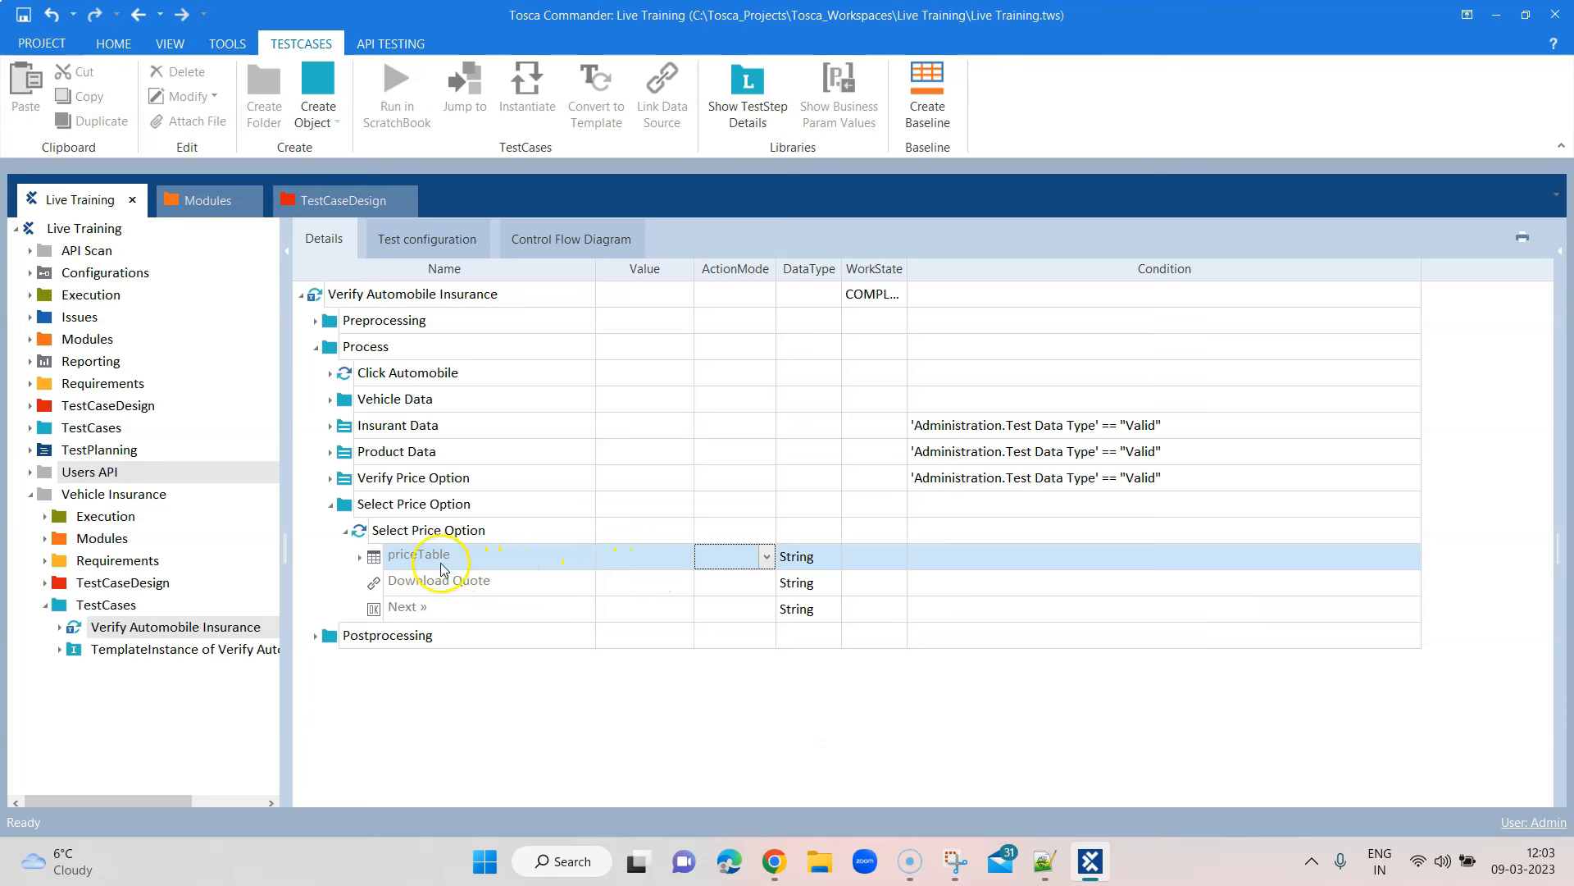
left_click(361, 557)
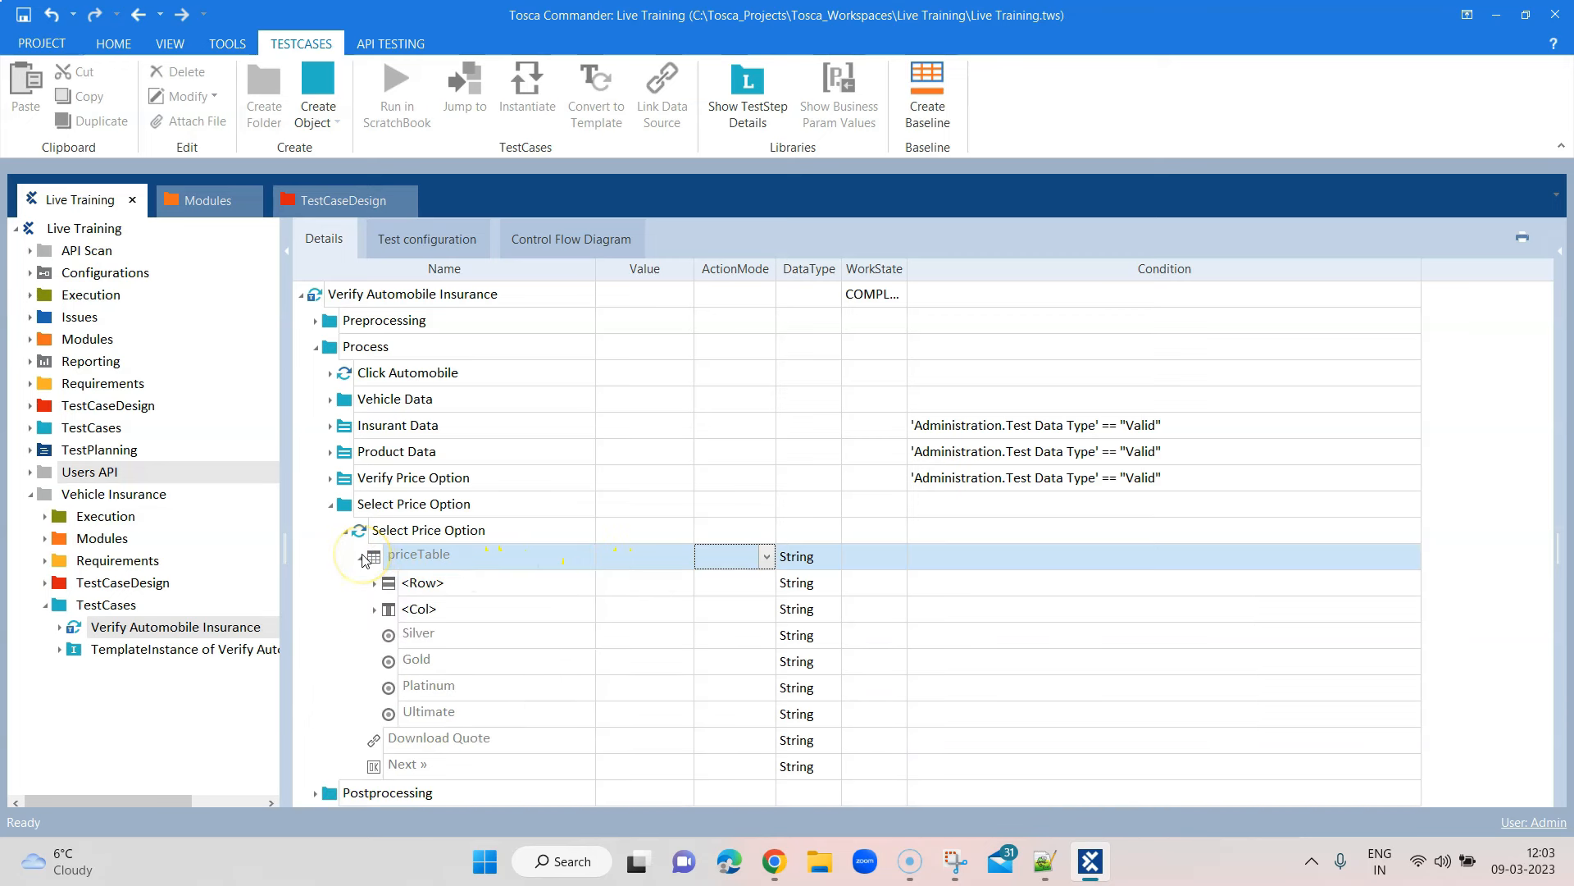
left_click(362, 558)
left_click(345, 531)
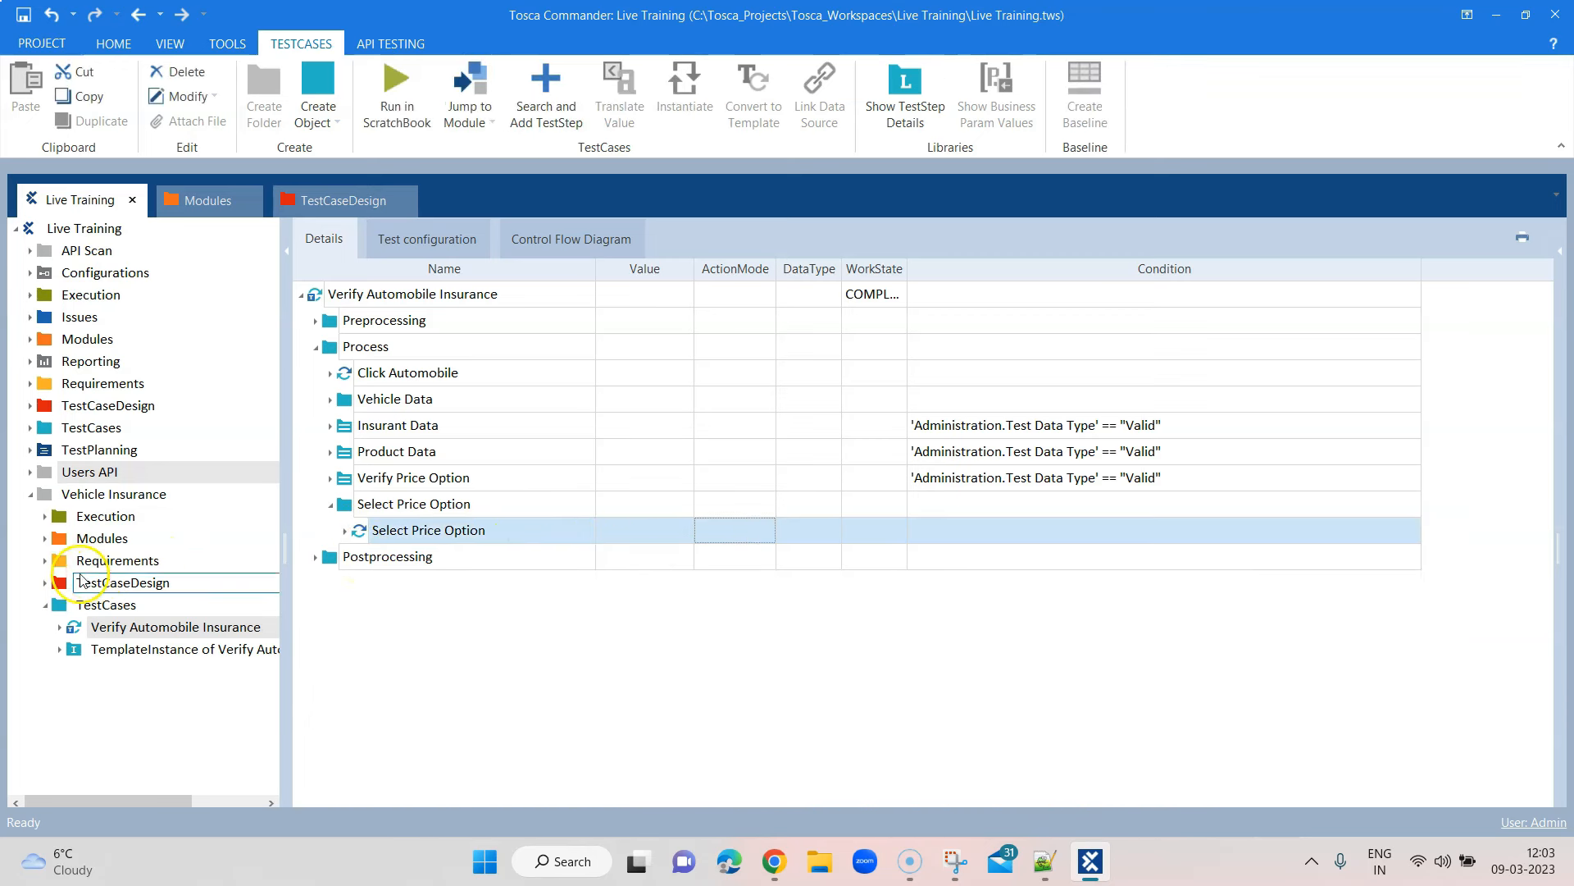
double_click(82, 581)
left_click(160, 626)
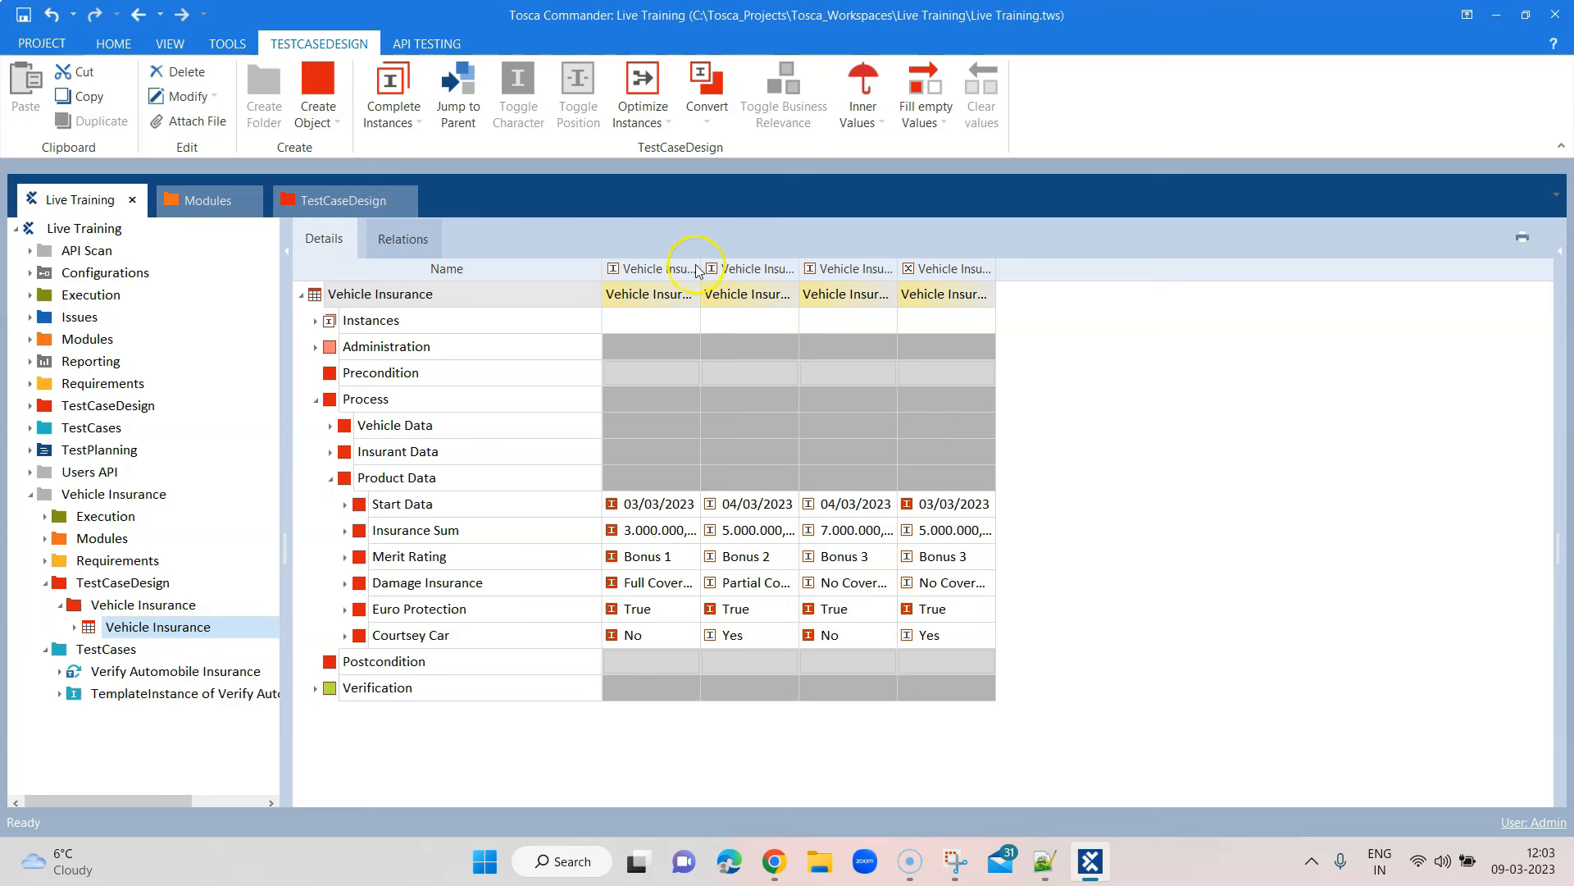
Widen the first instance column and create a 'Price Option' attribute under Process
left_click_drag(701, 265, 768, 265)
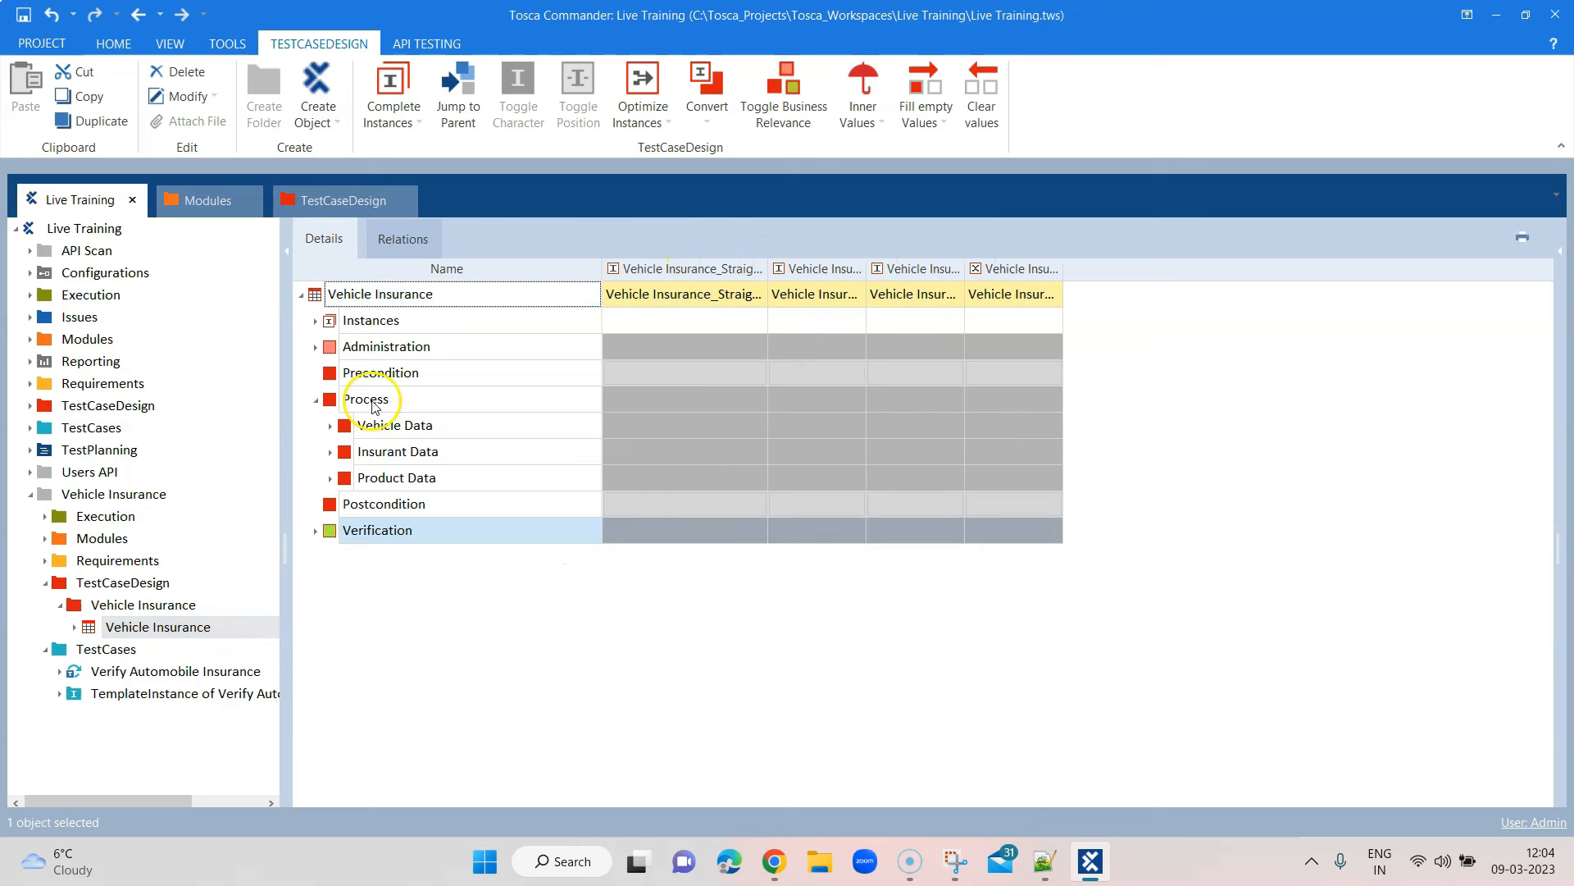
right_click(372, 396)
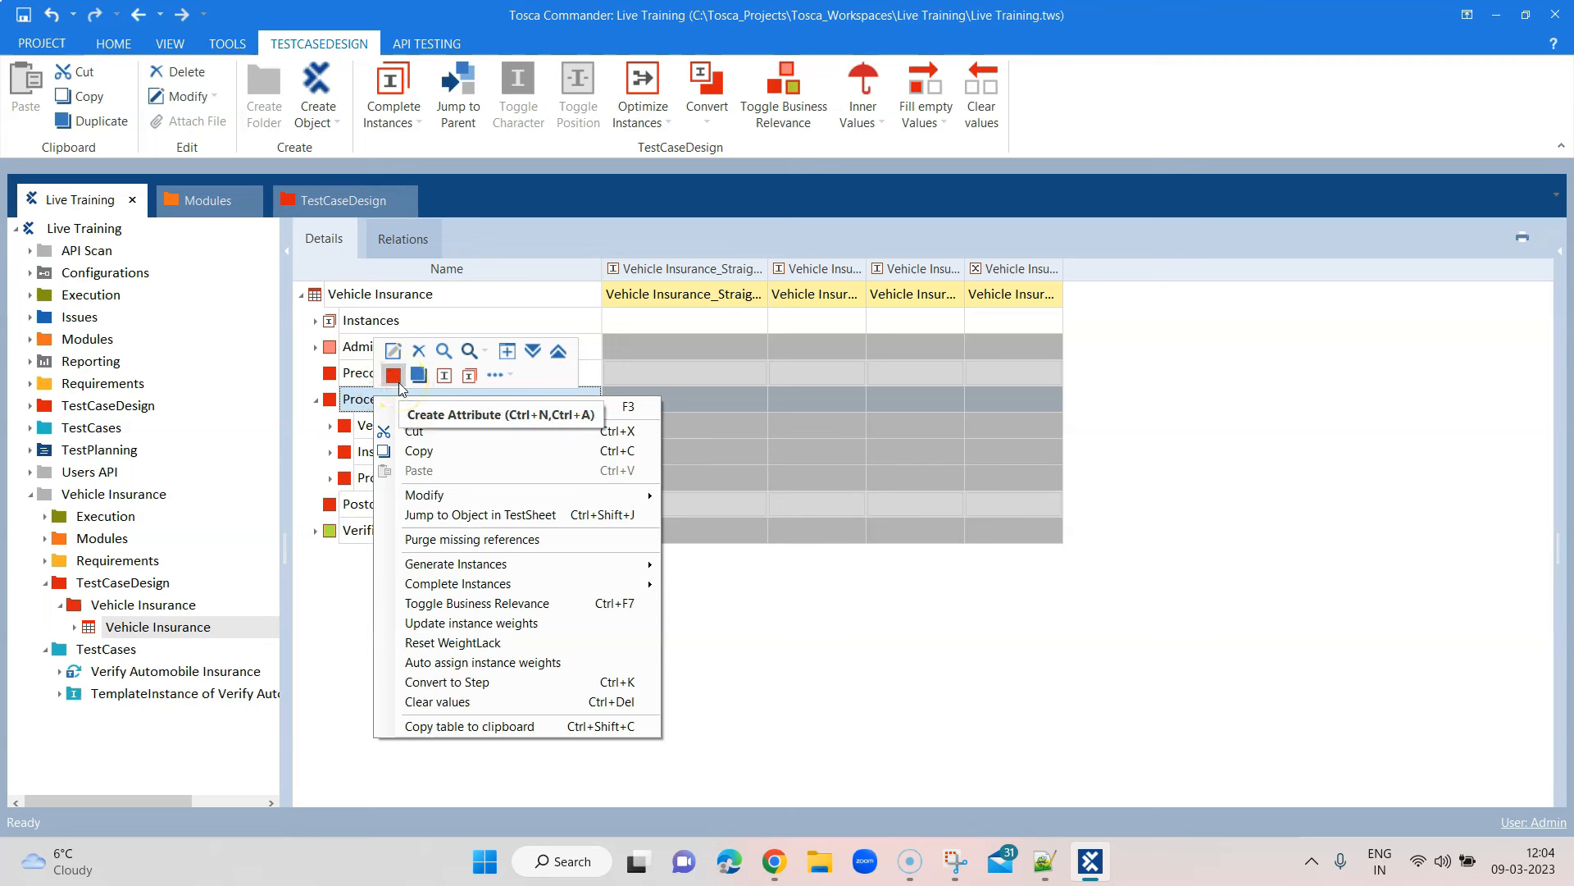
left_click(397, 378)
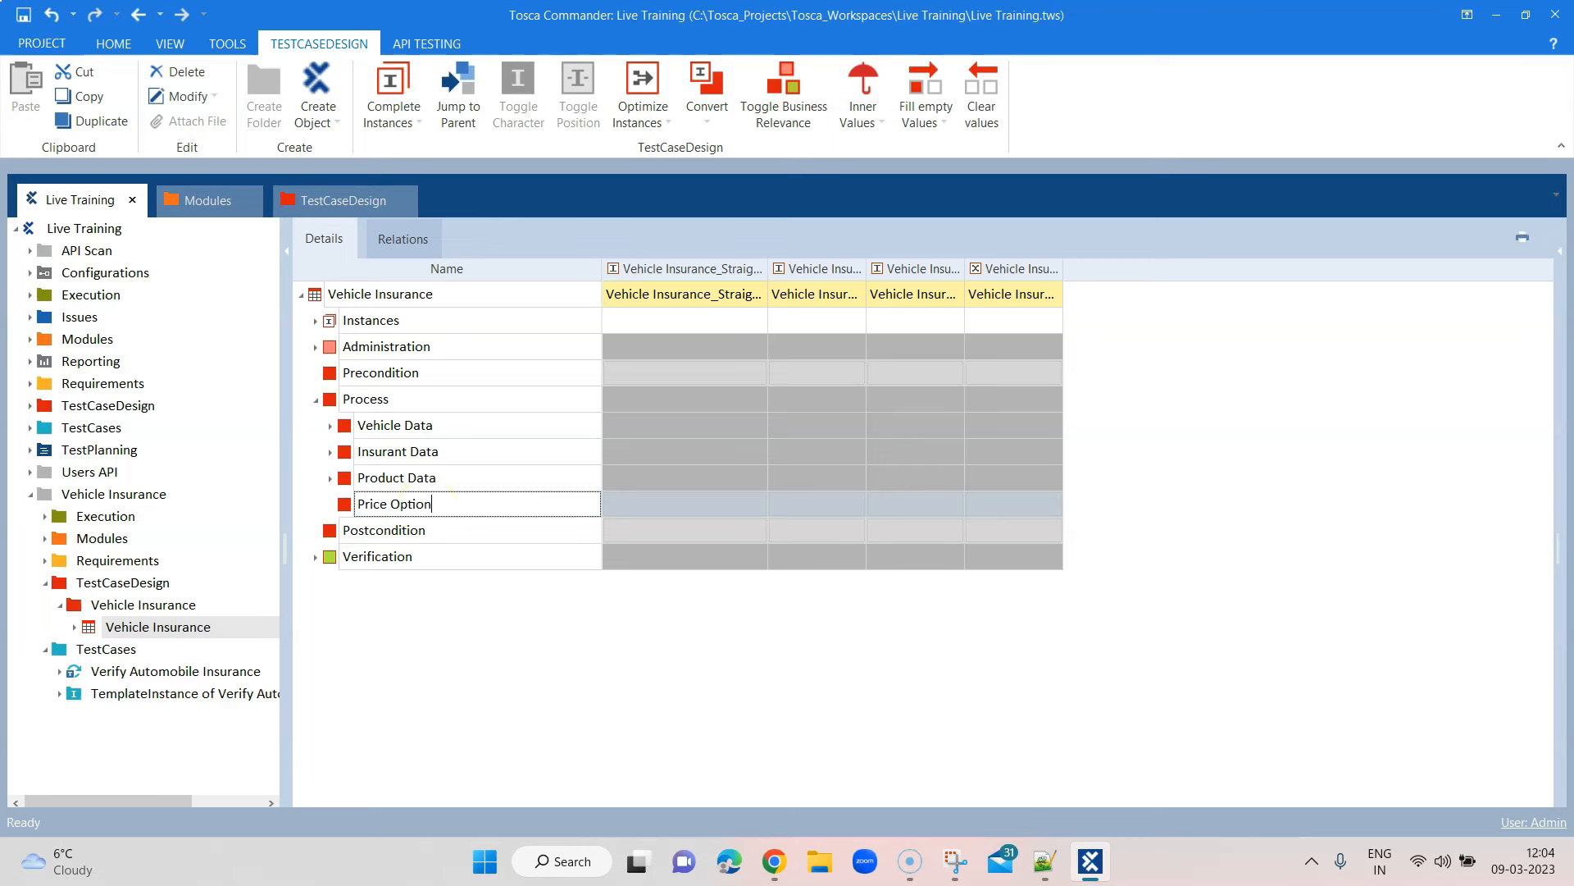
key("Return")
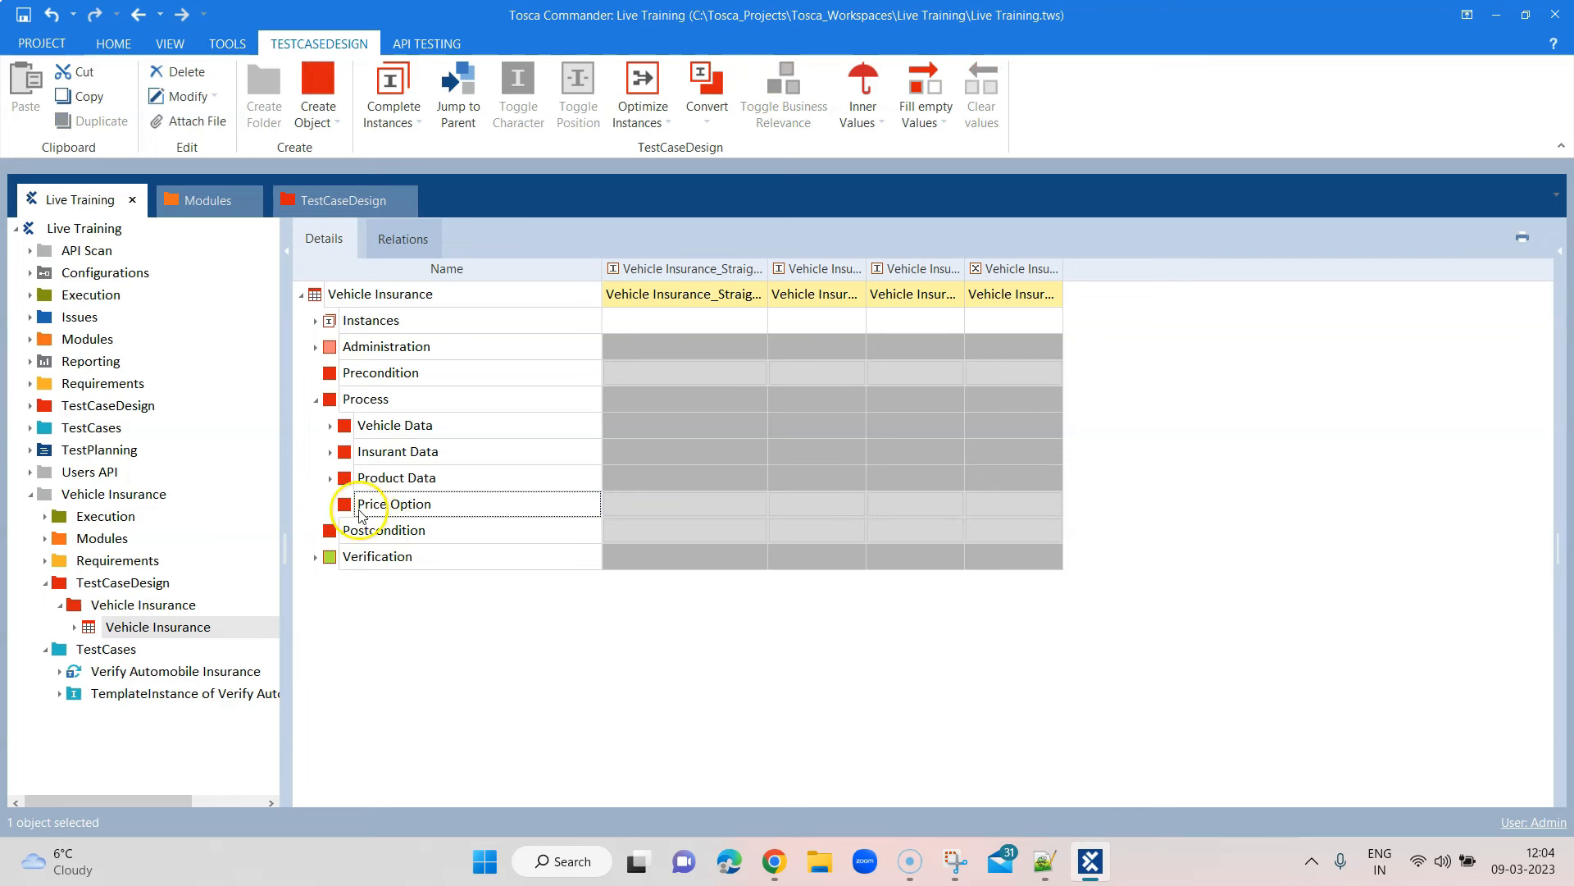
Add Silver and Gold instances to the Price Option attribute
right_click(357, 506)
left_click(423, 453)
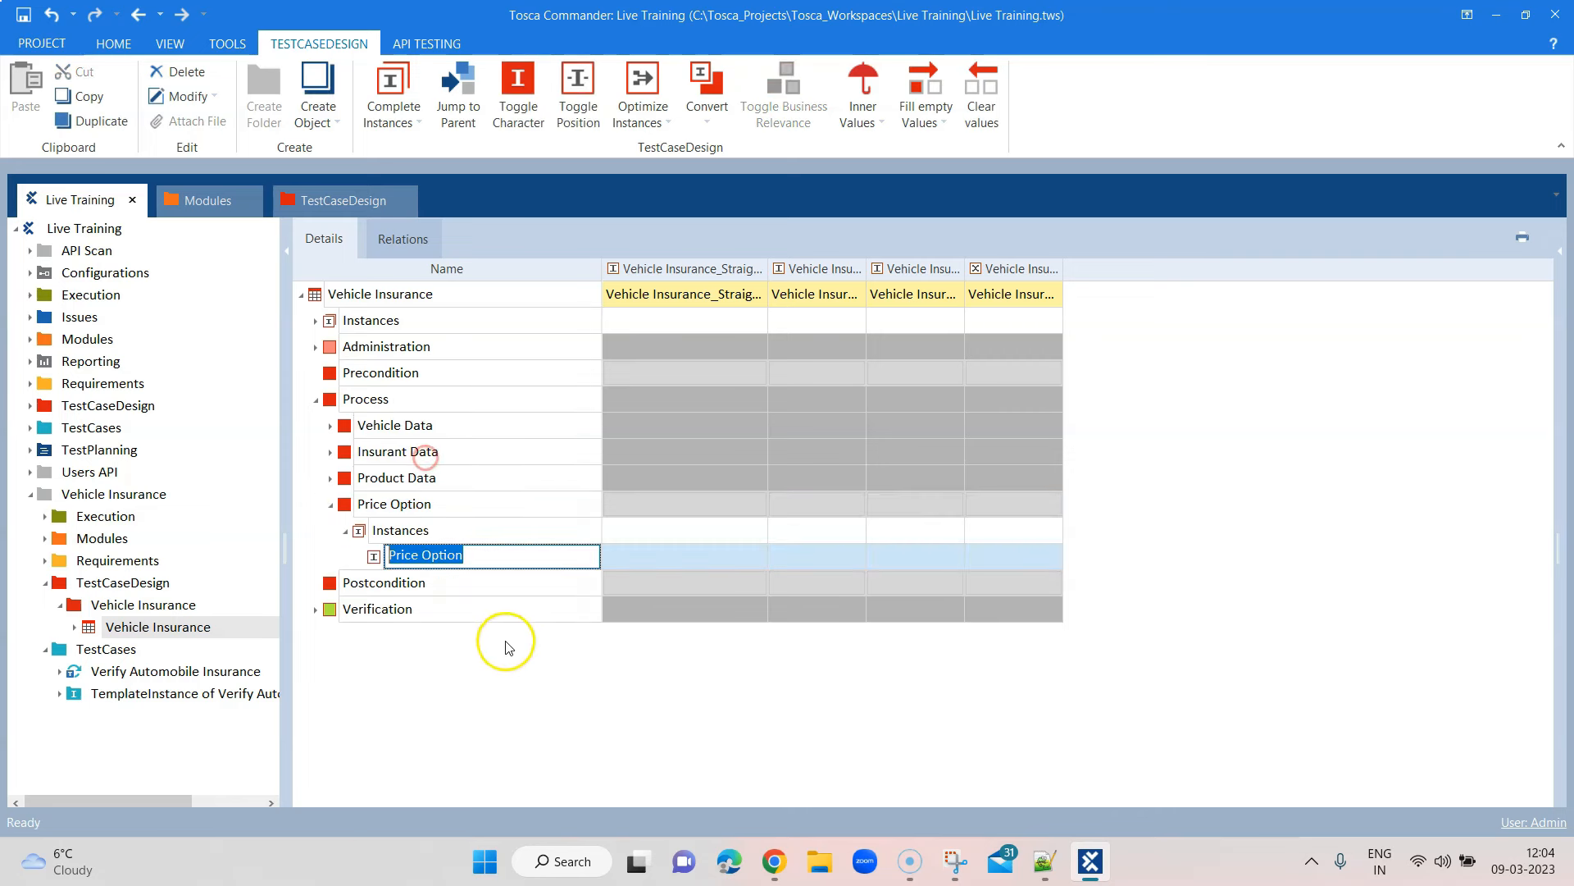
type("S")
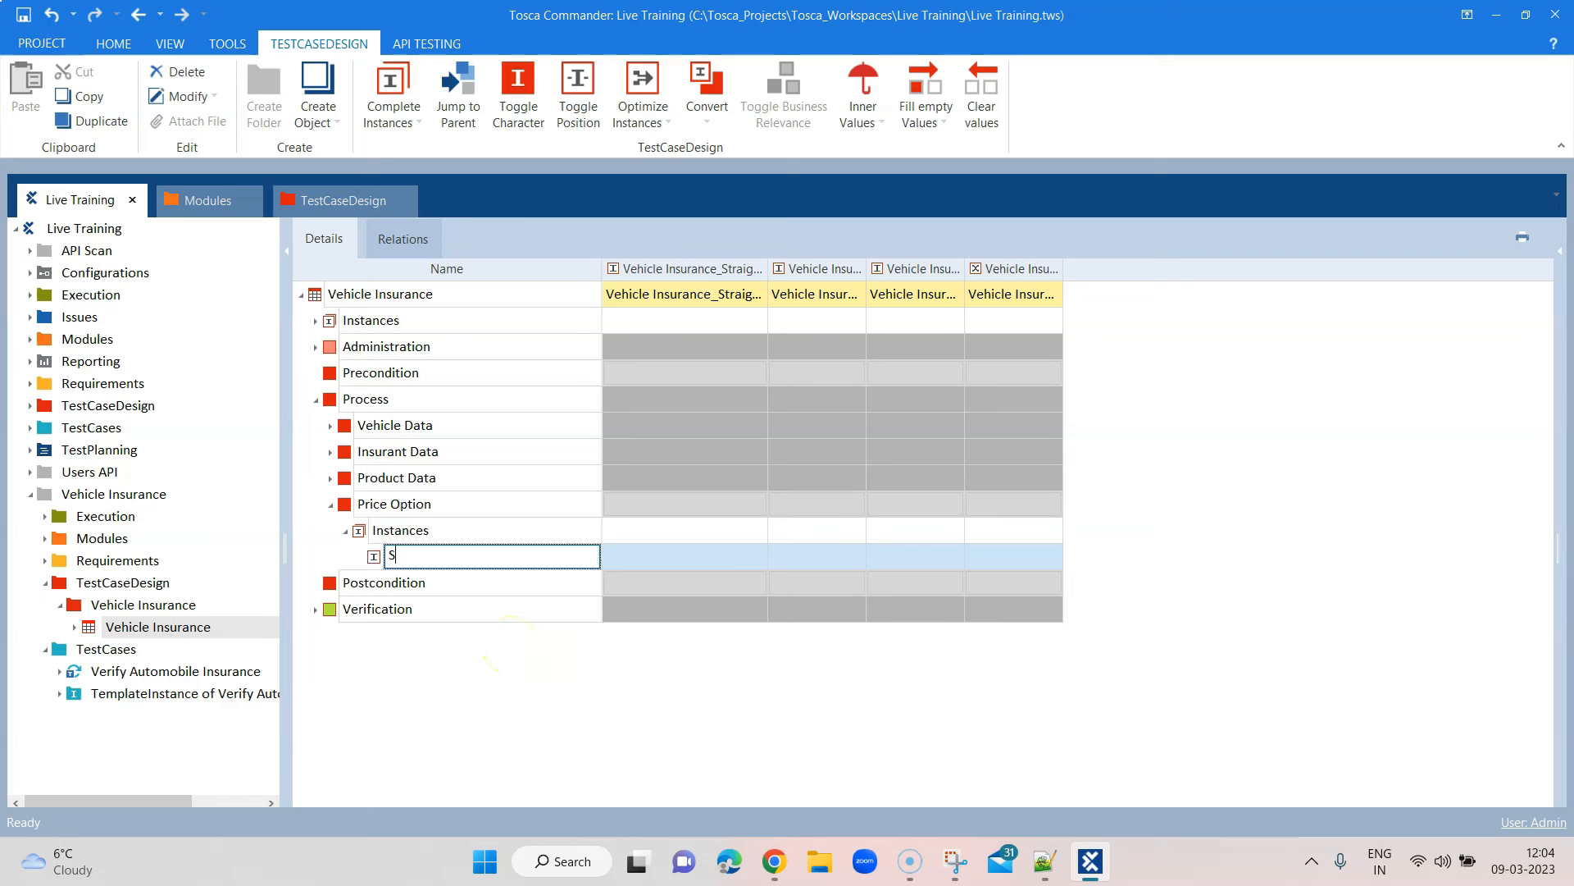
type("ilver")
right_click(401, 503)
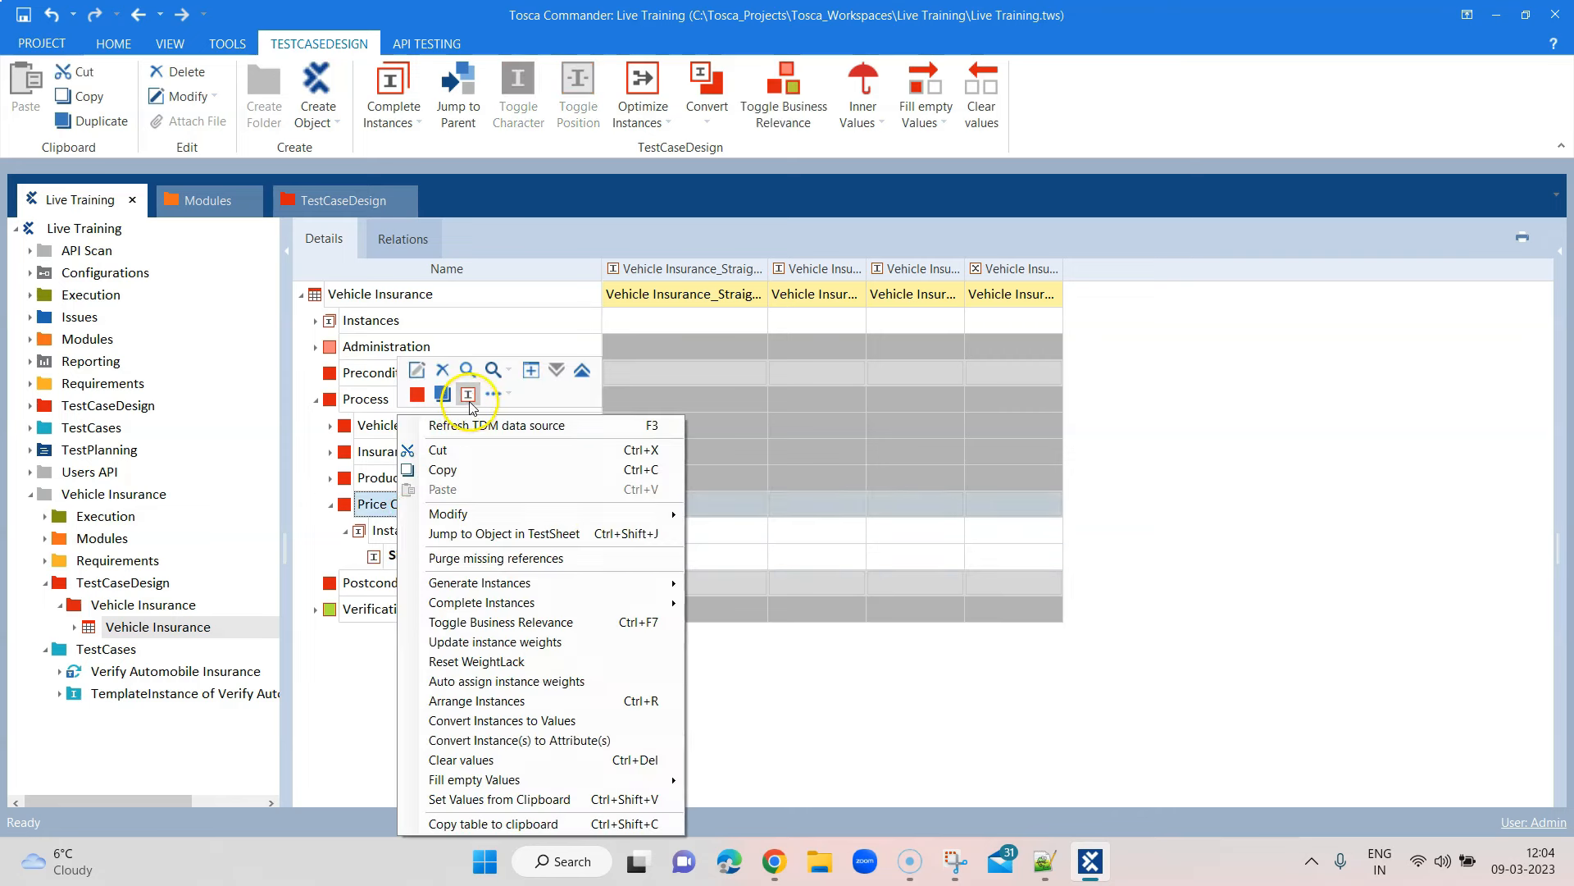
left_click(468, 396)
type("Gold")
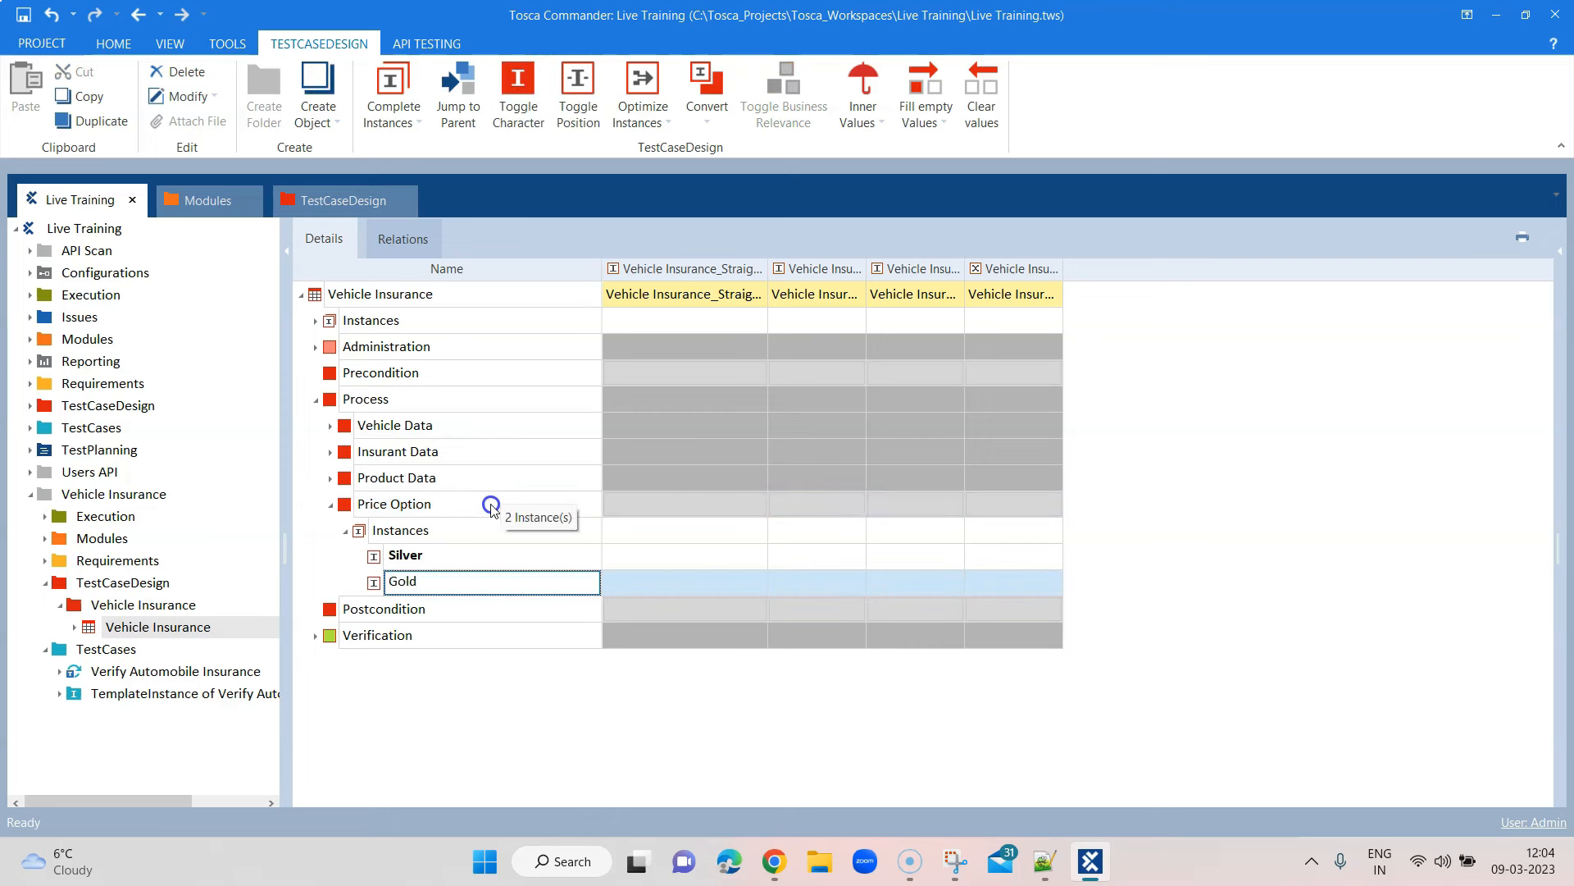
Add Platinum and Ultimate instances to the Price Option attribute
right_click(410, 503)
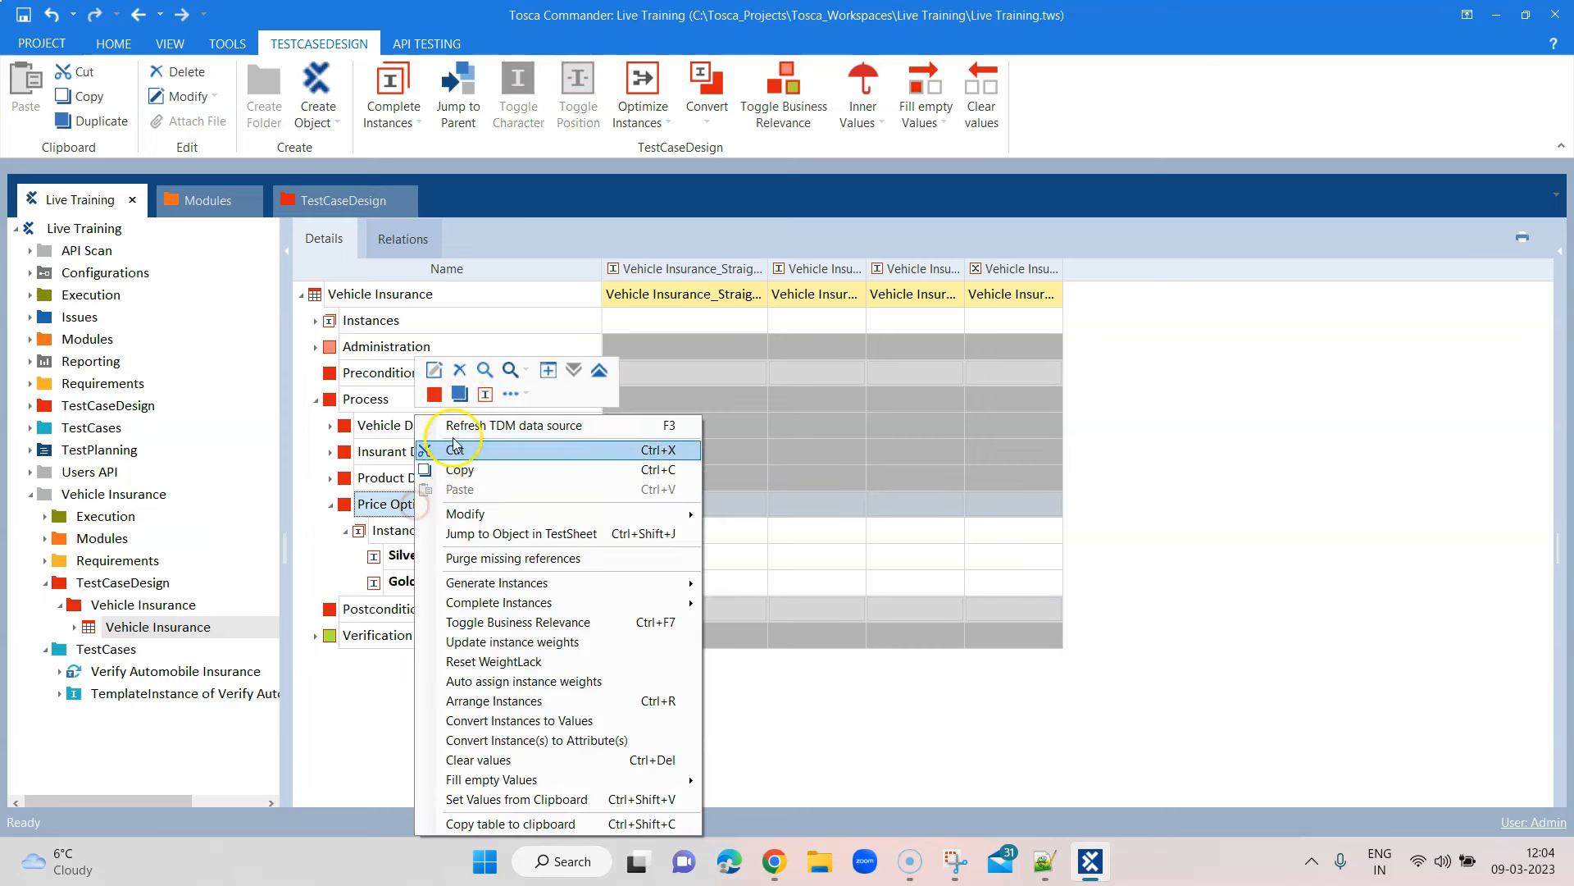
left_click(479, 393)
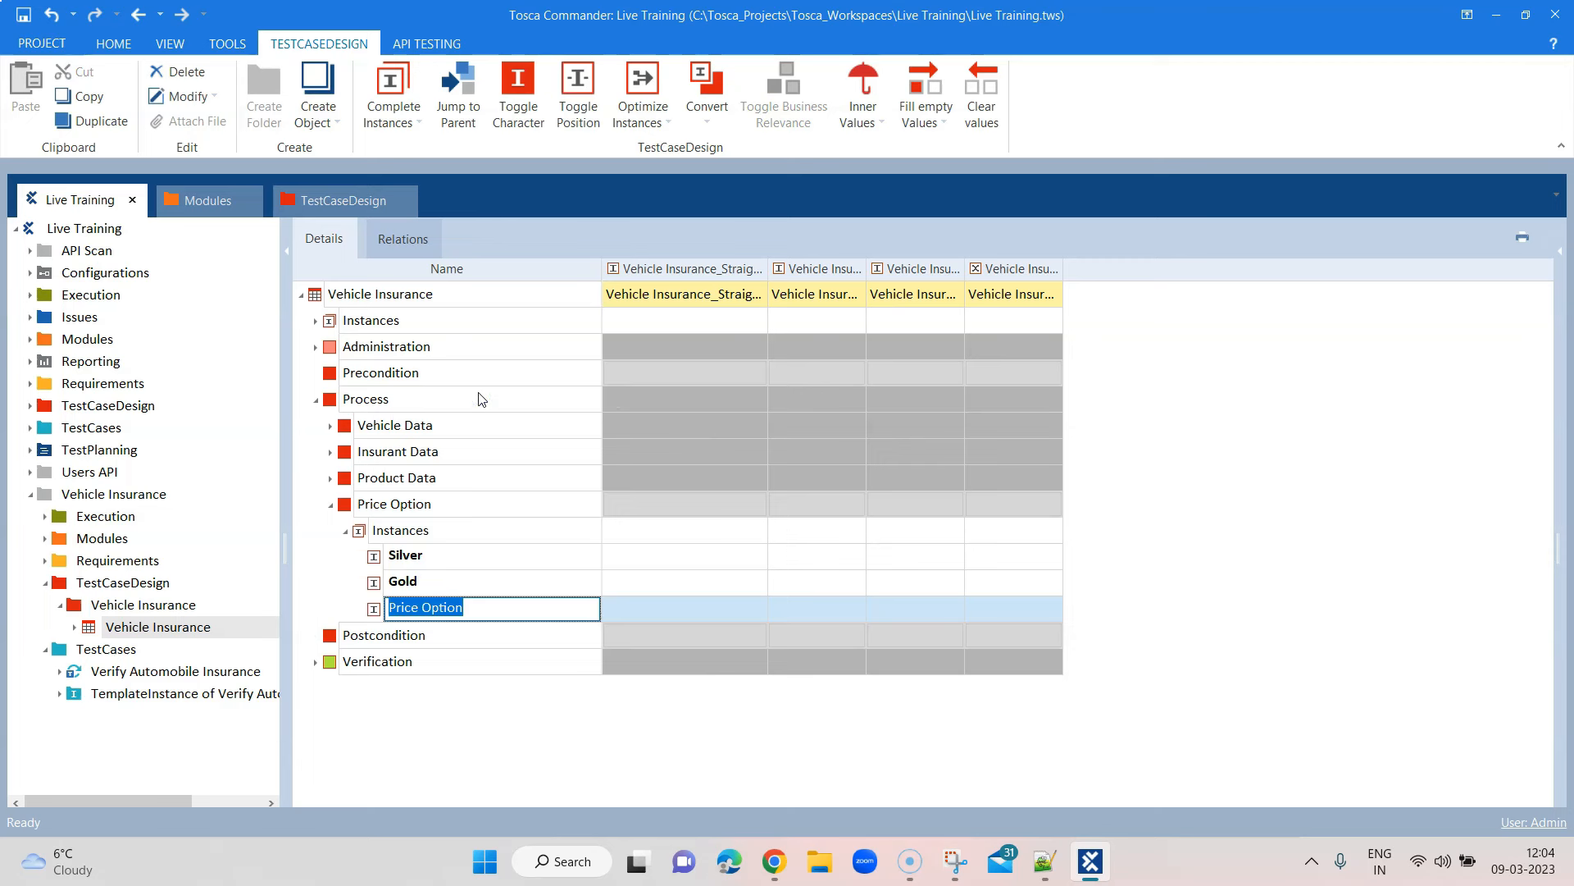
type("Platinum")
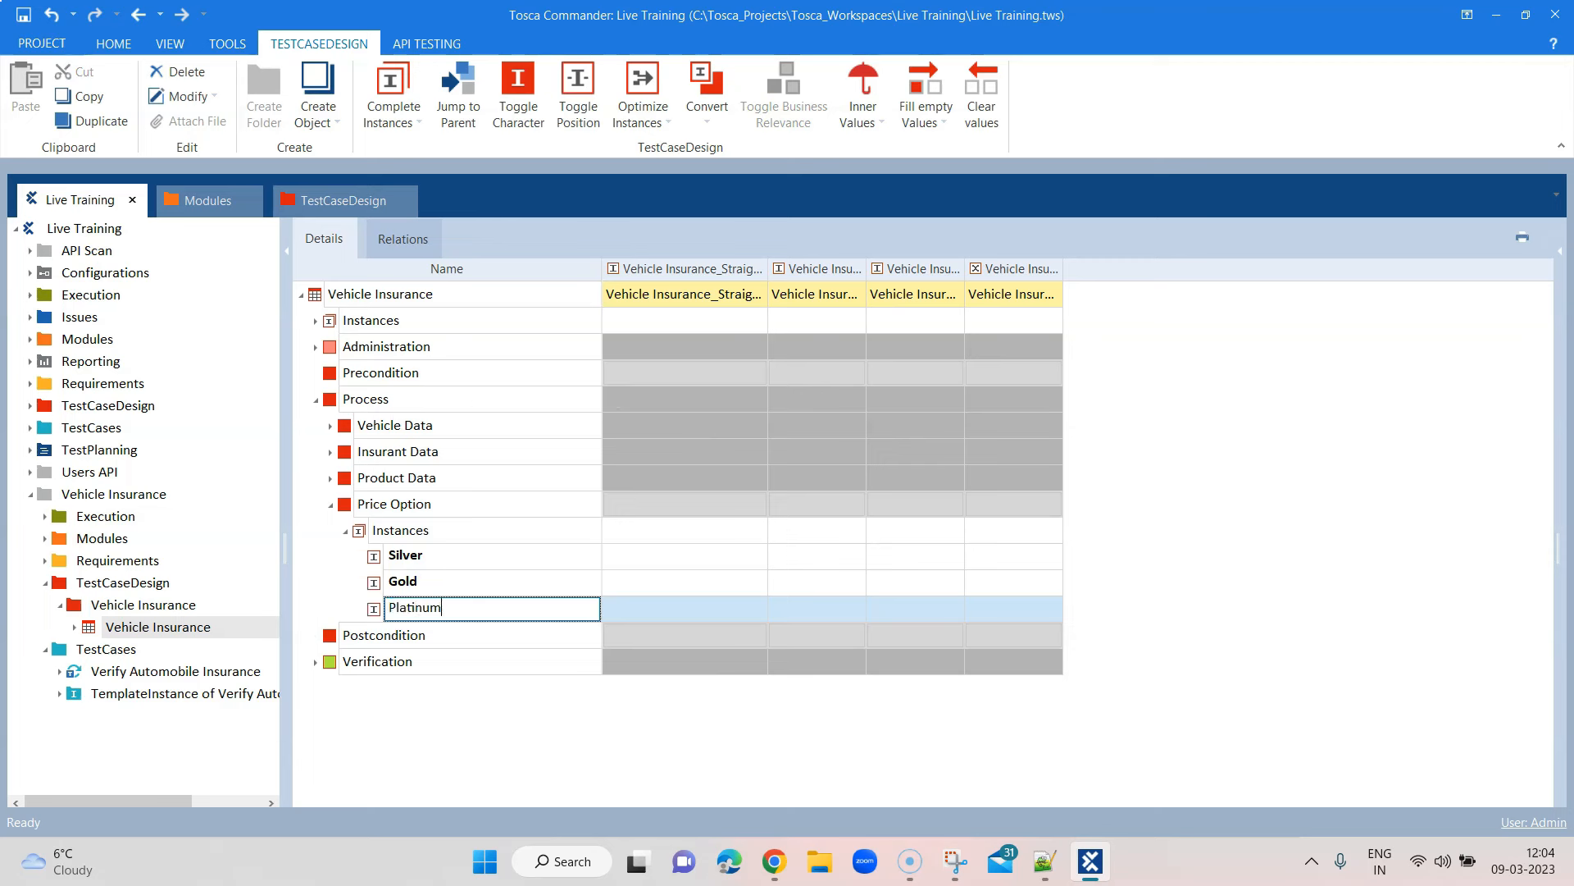
right_click(392, 528)
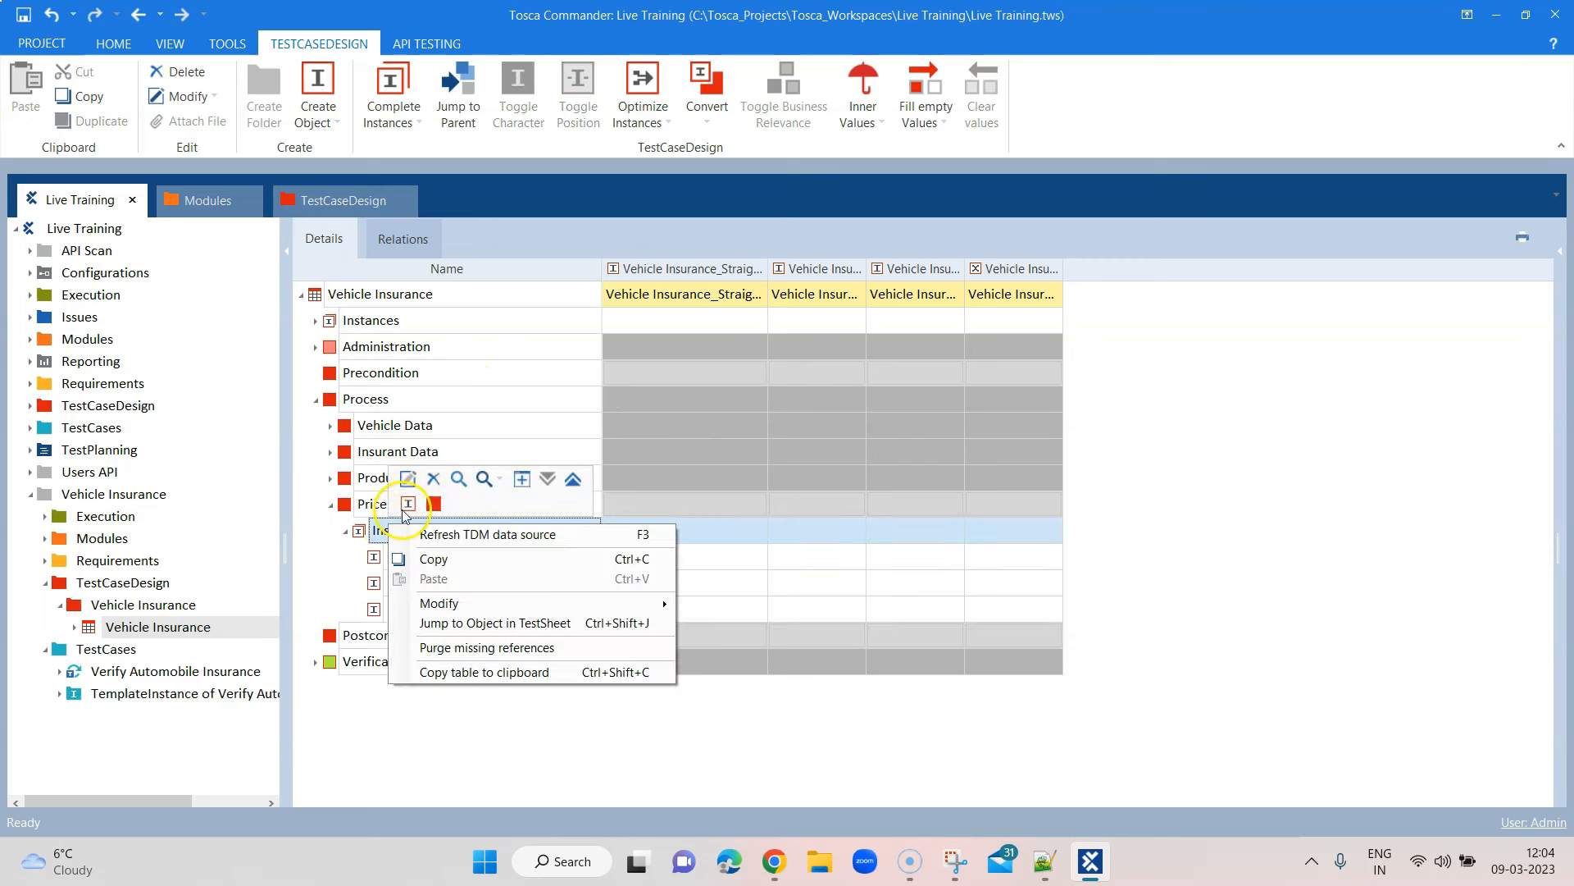
left_click(408, 504)
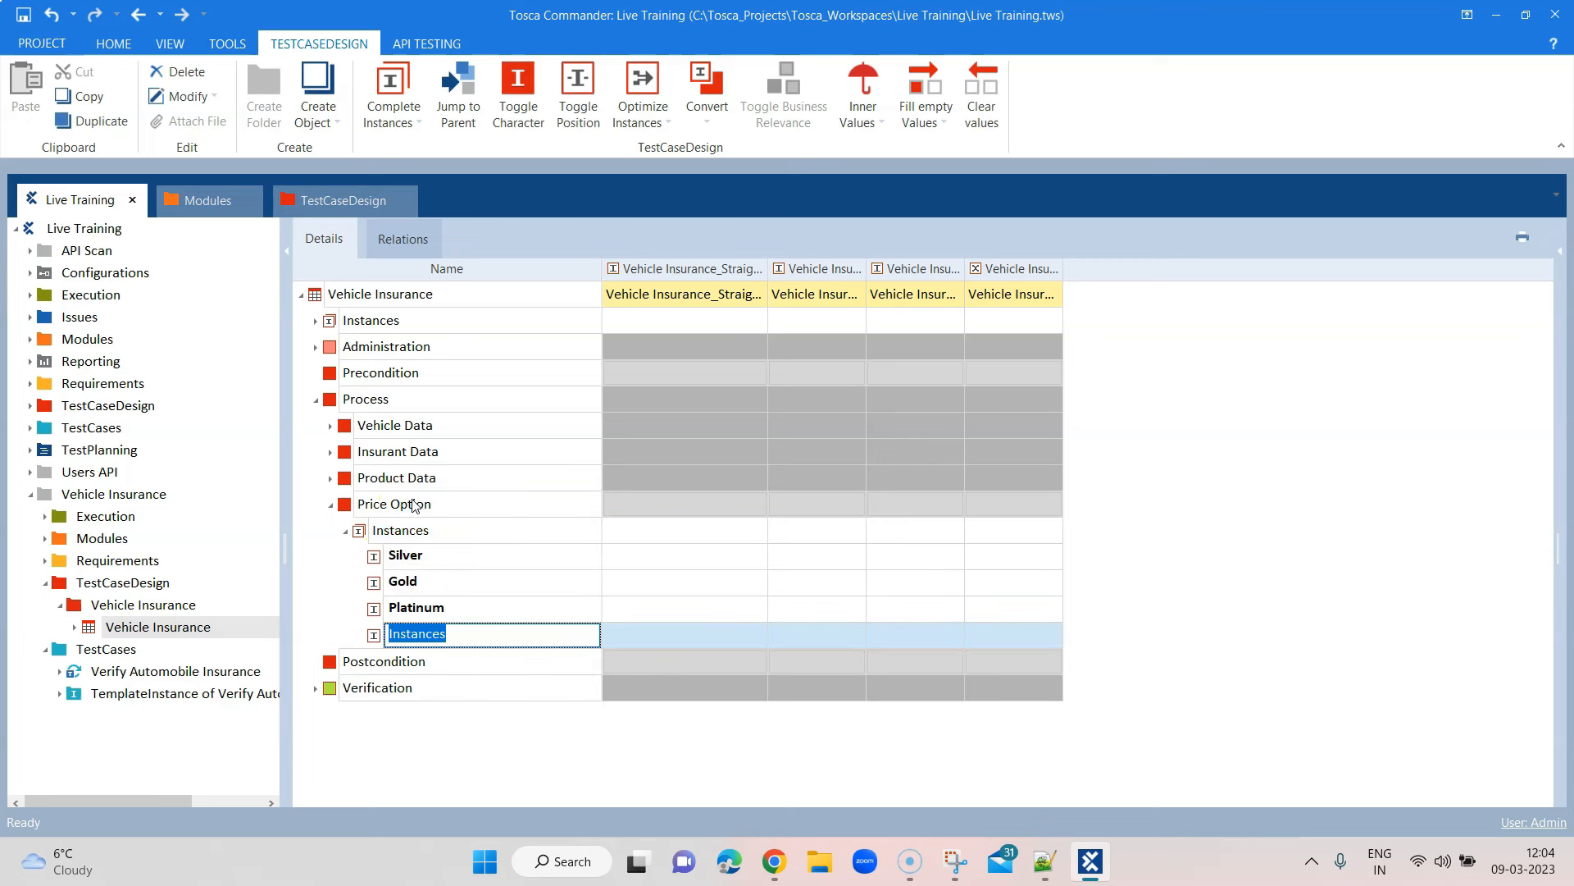
type("Ultimate")
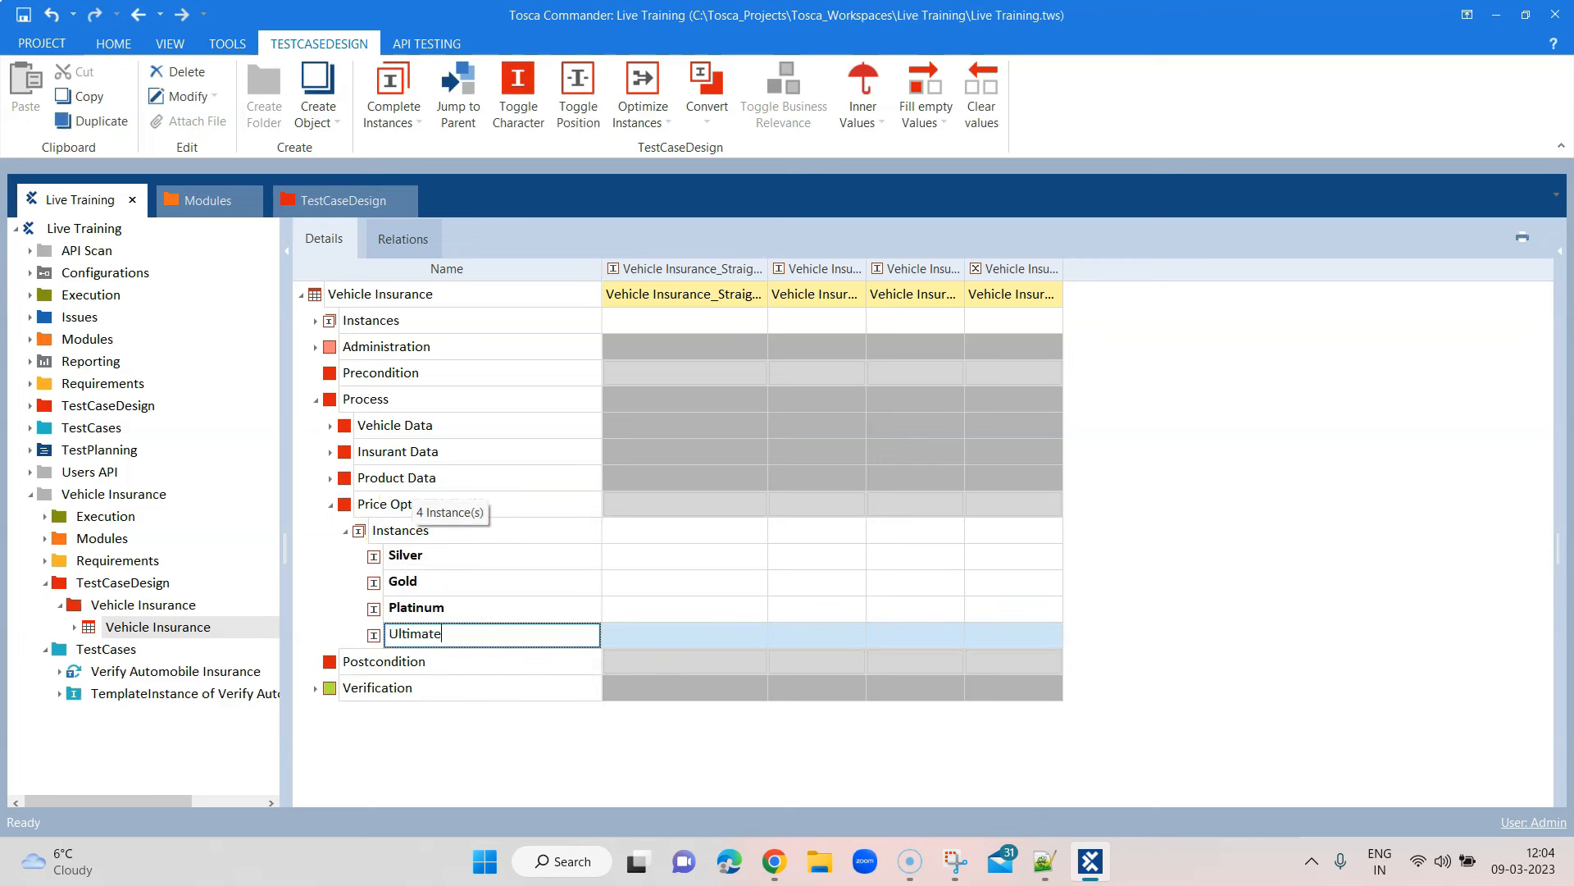
left_click(1154, 550)
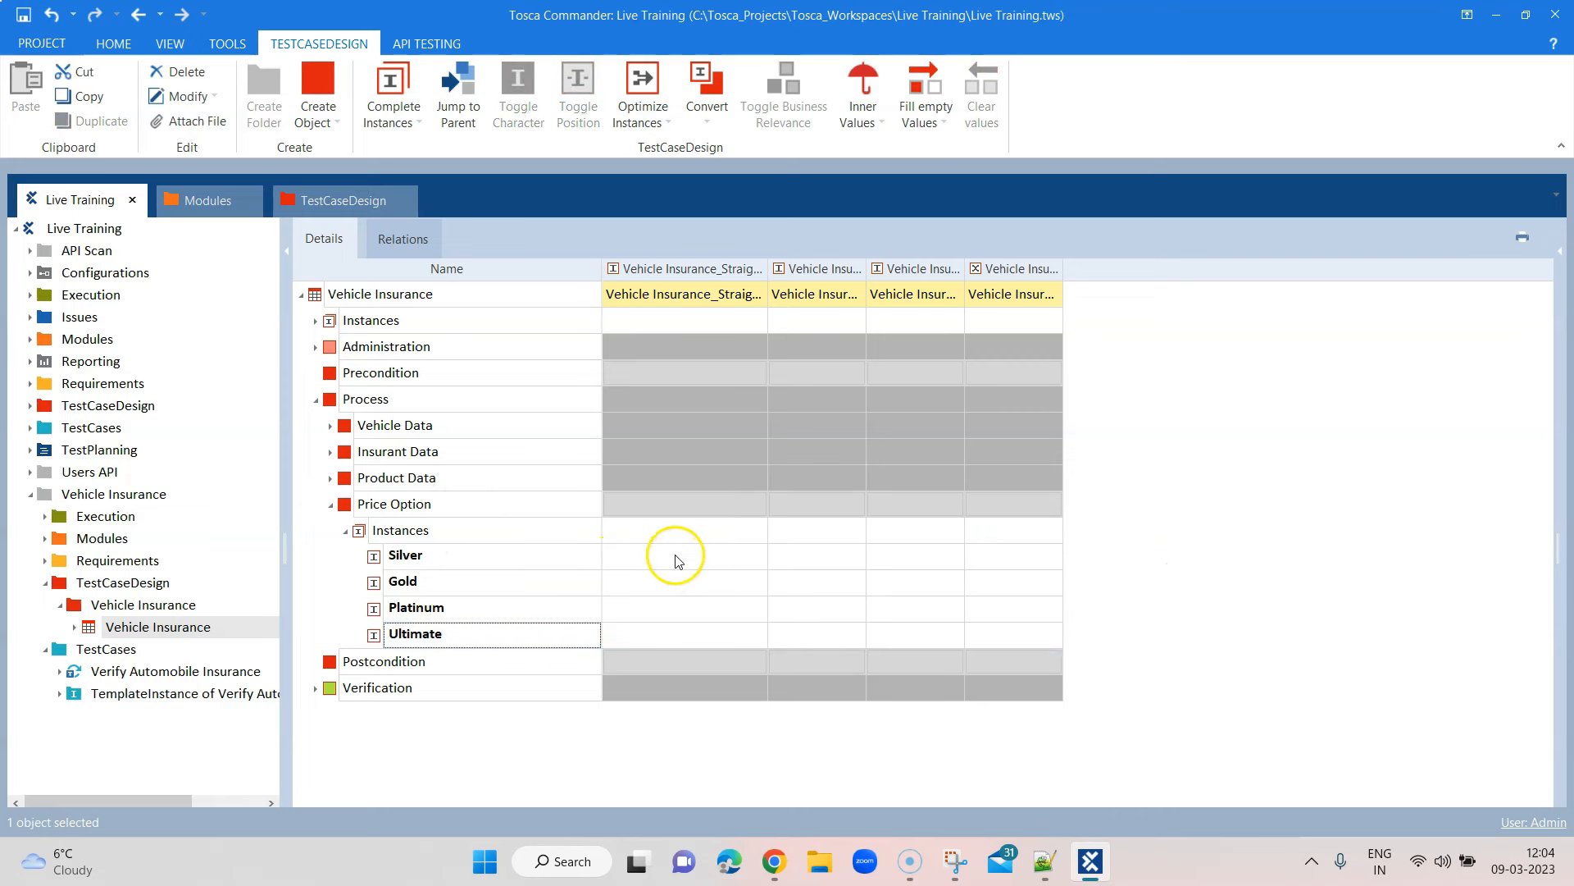
Set the first TestSheet instance's Price Option value to Silver
left_click(667, 502)
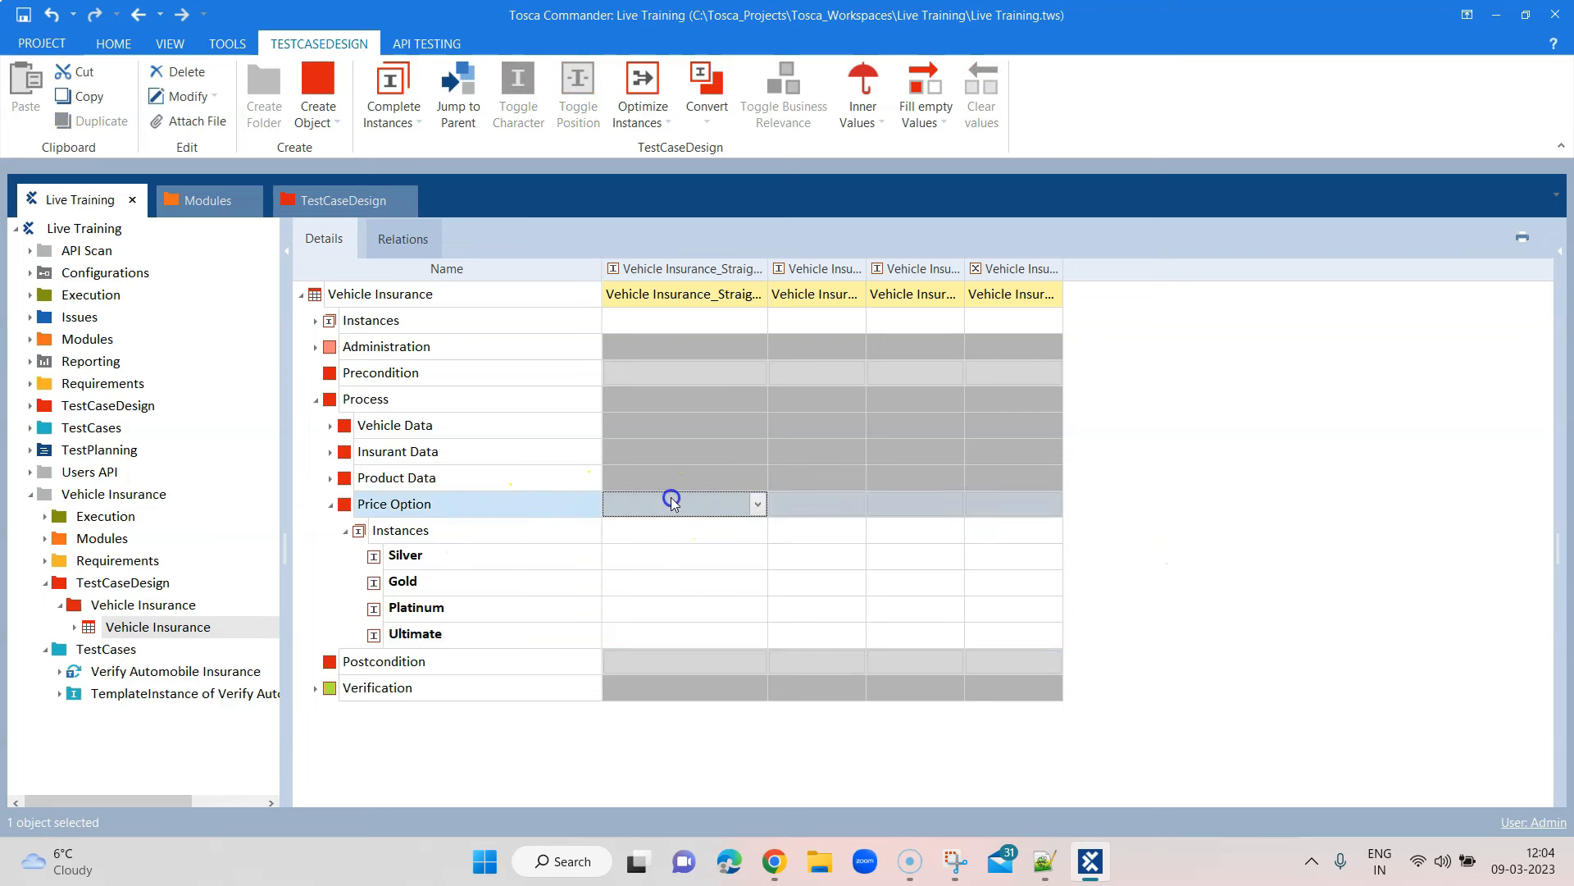
left_click(331, 504)
left_click(720, 507)
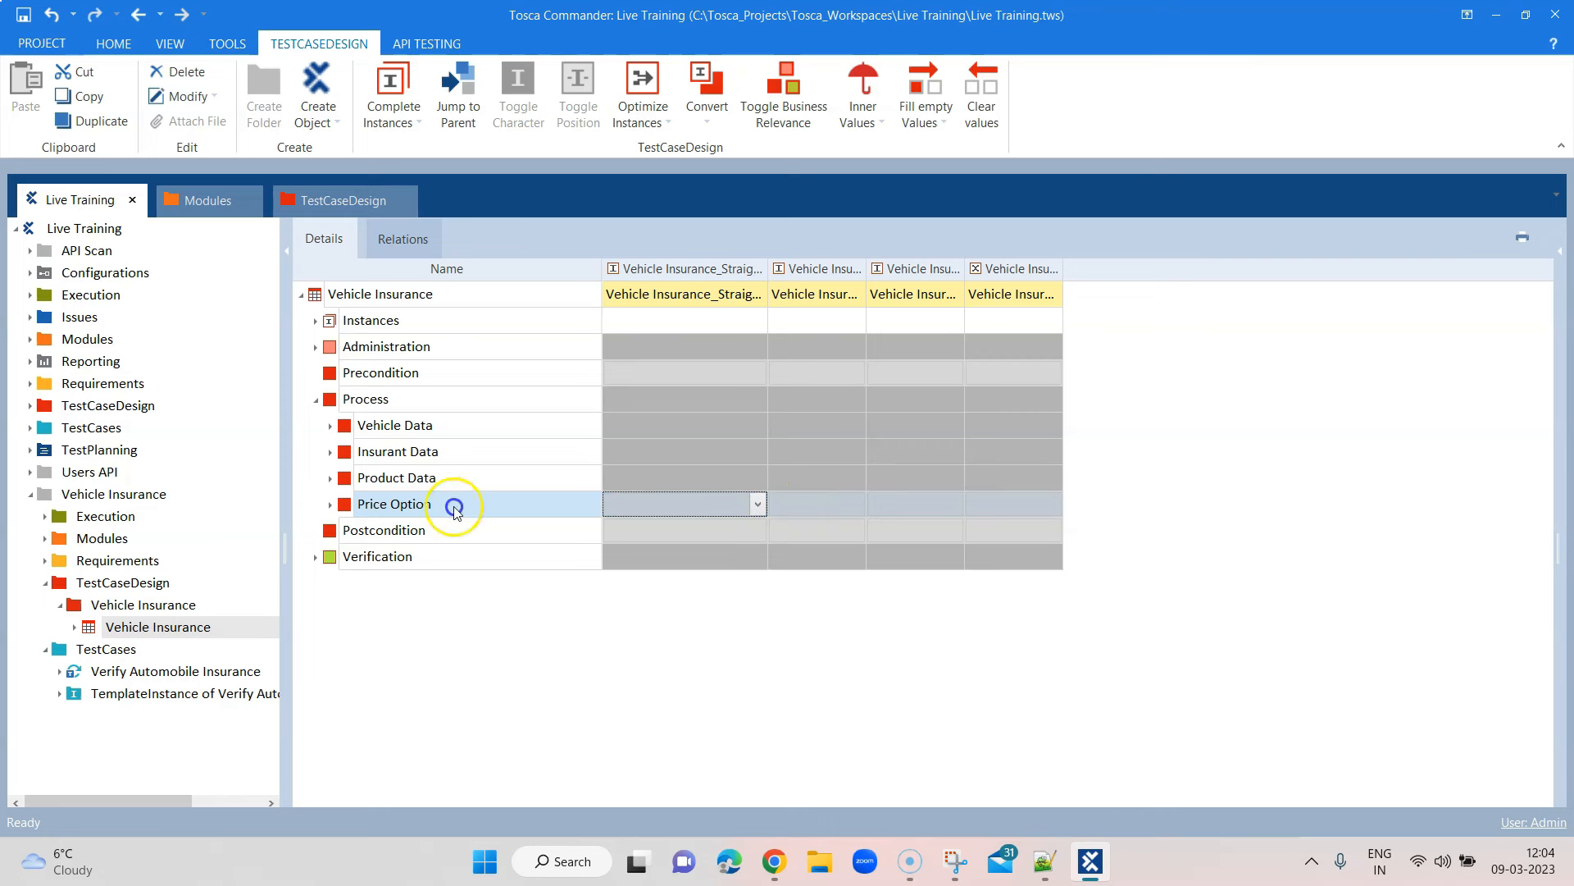
left_click(332, 505)
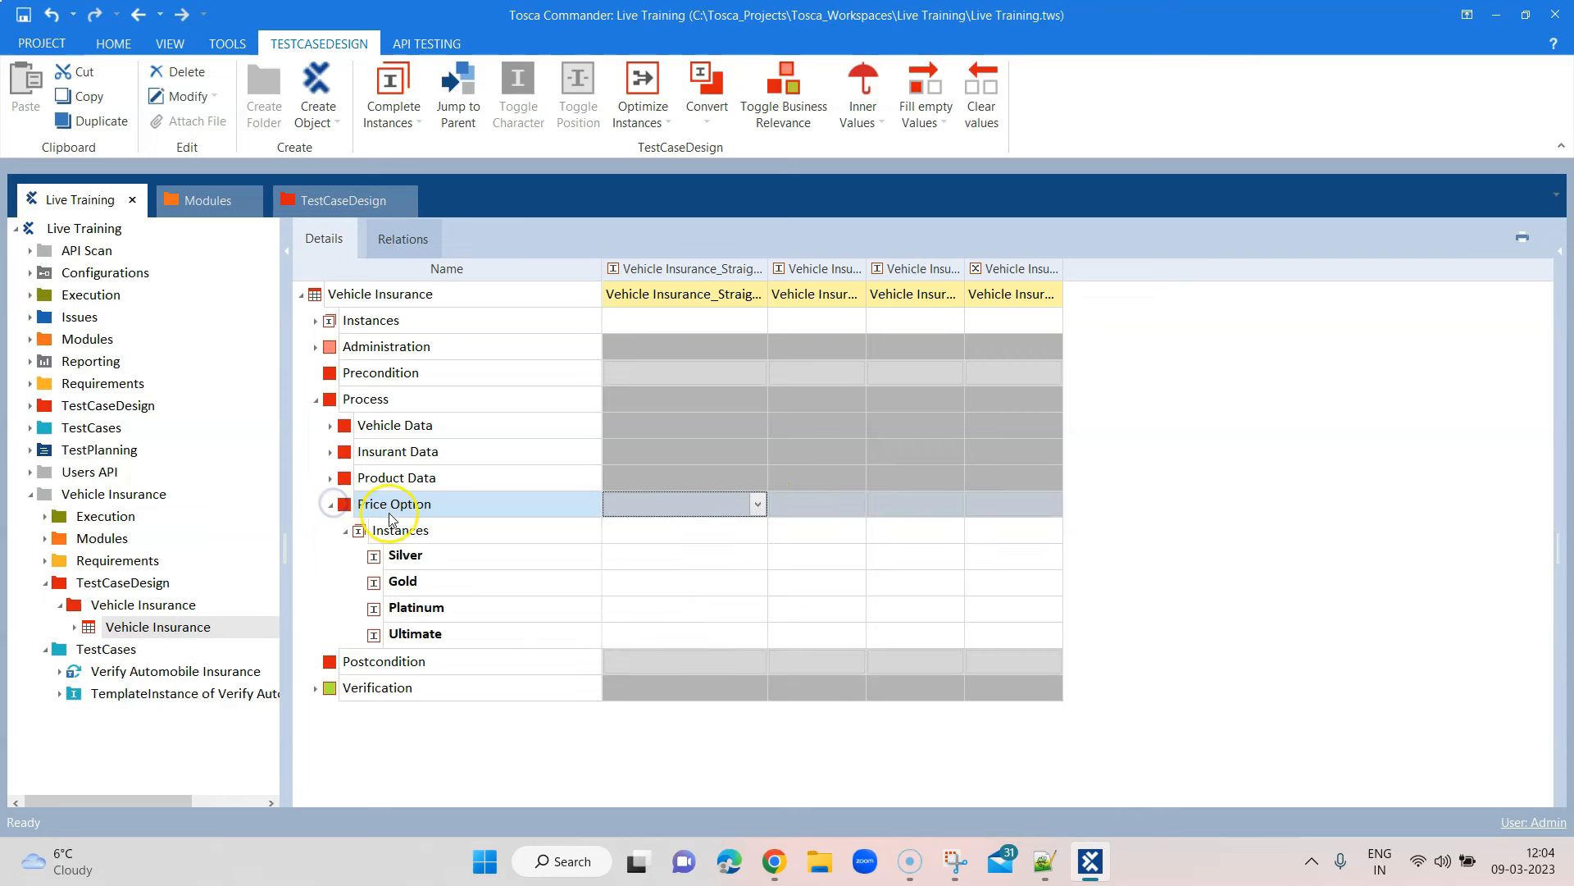
left_click(762, 505)
left_click(716, 542)
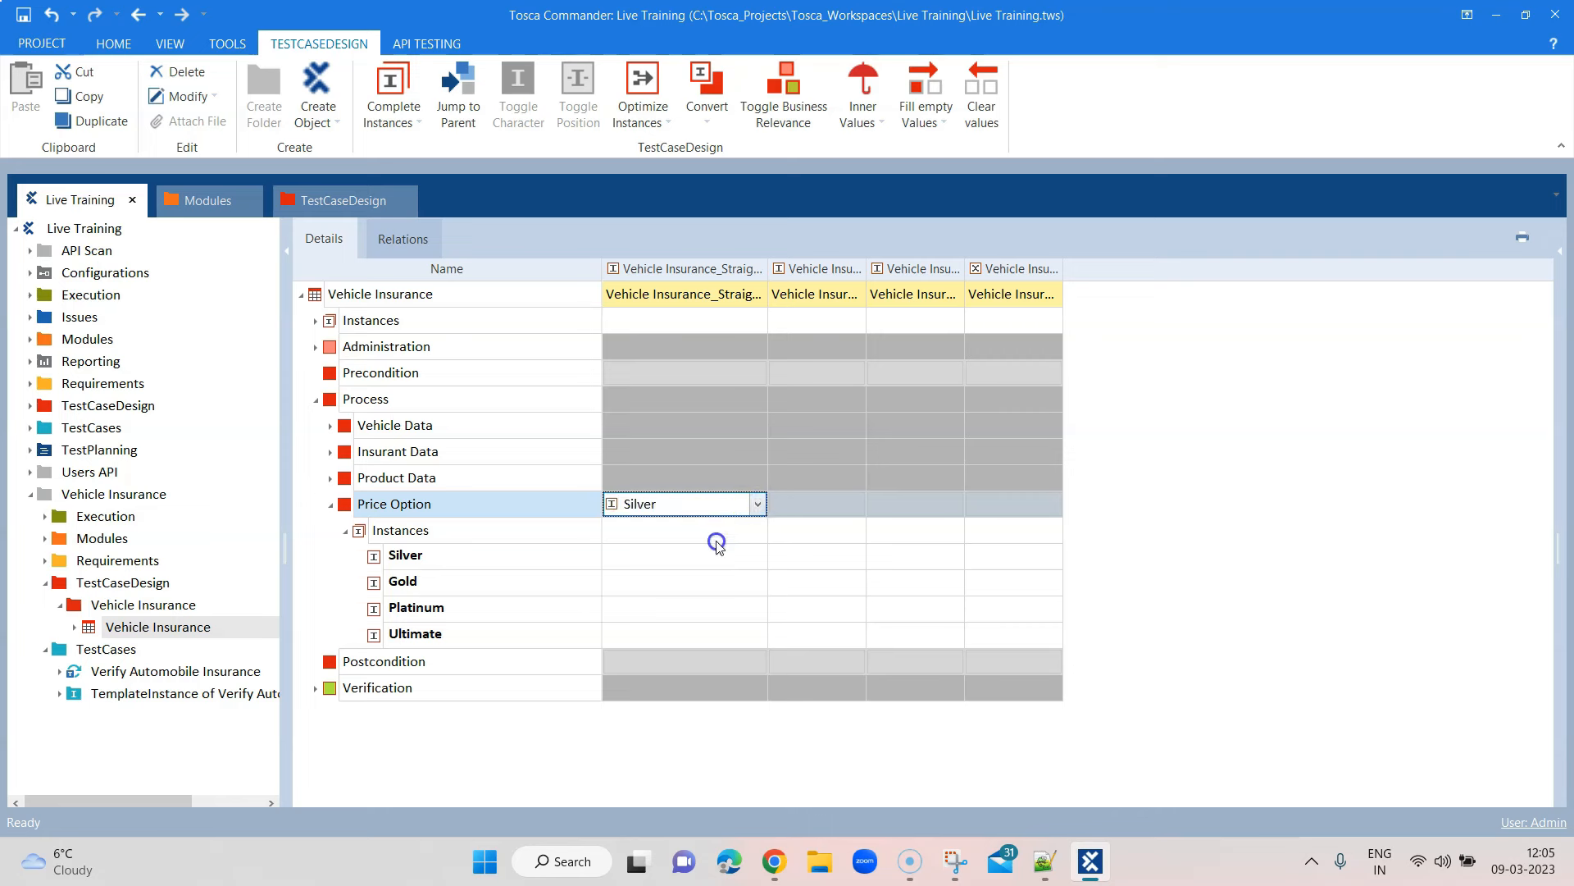
Fill the empty Price Option values orthogonally with Gold, Platinum and Ultimate, then collapse it
left_click(696, 501)
left_click(922, 118)
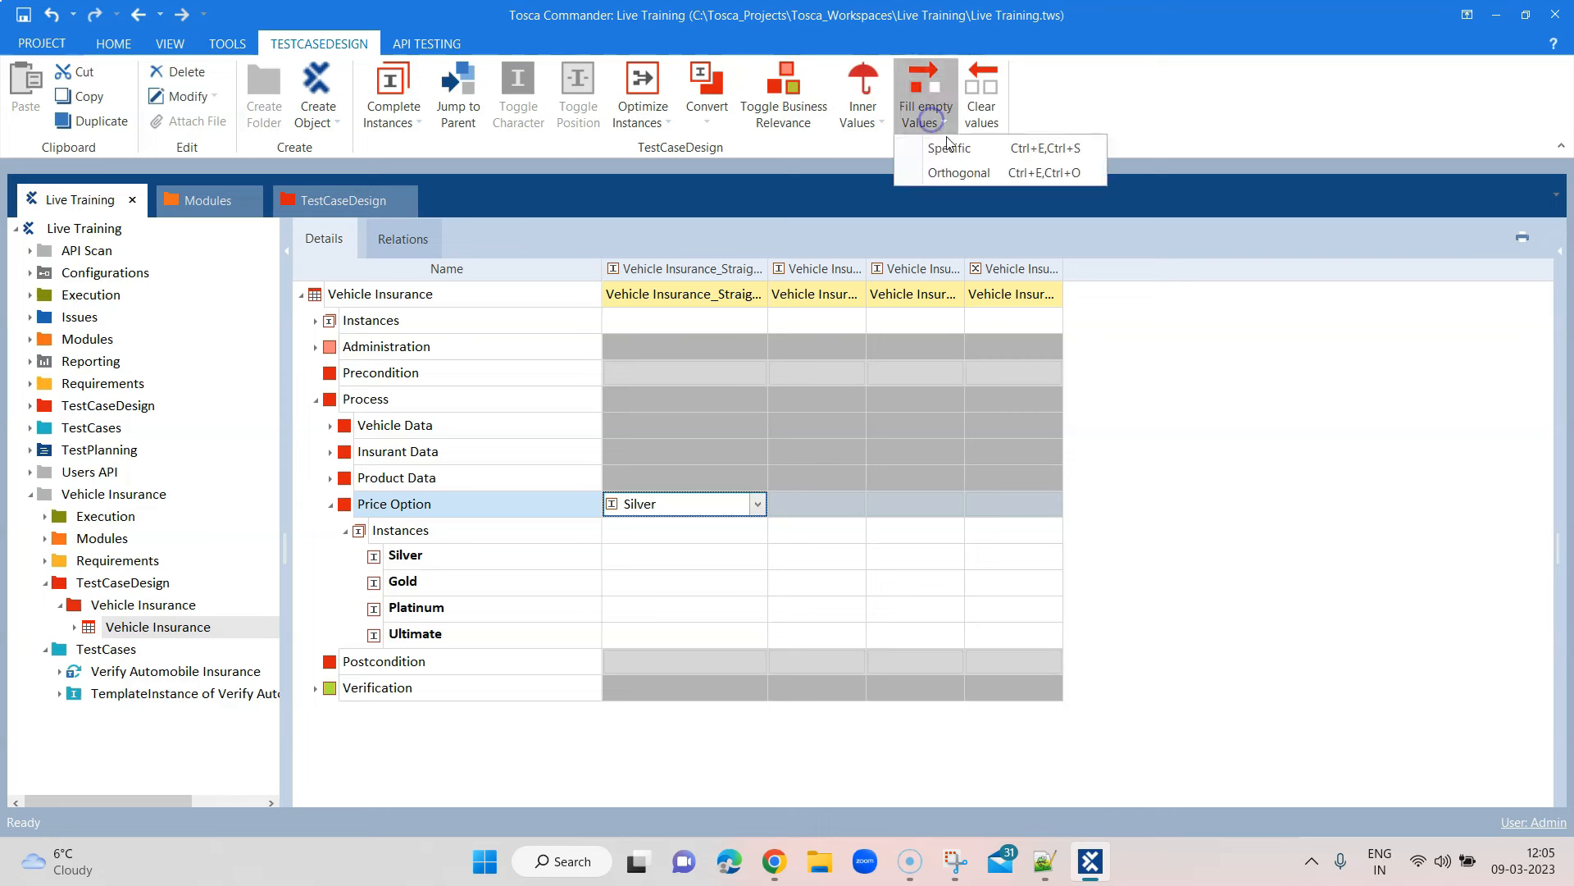
left_click(951, 171)
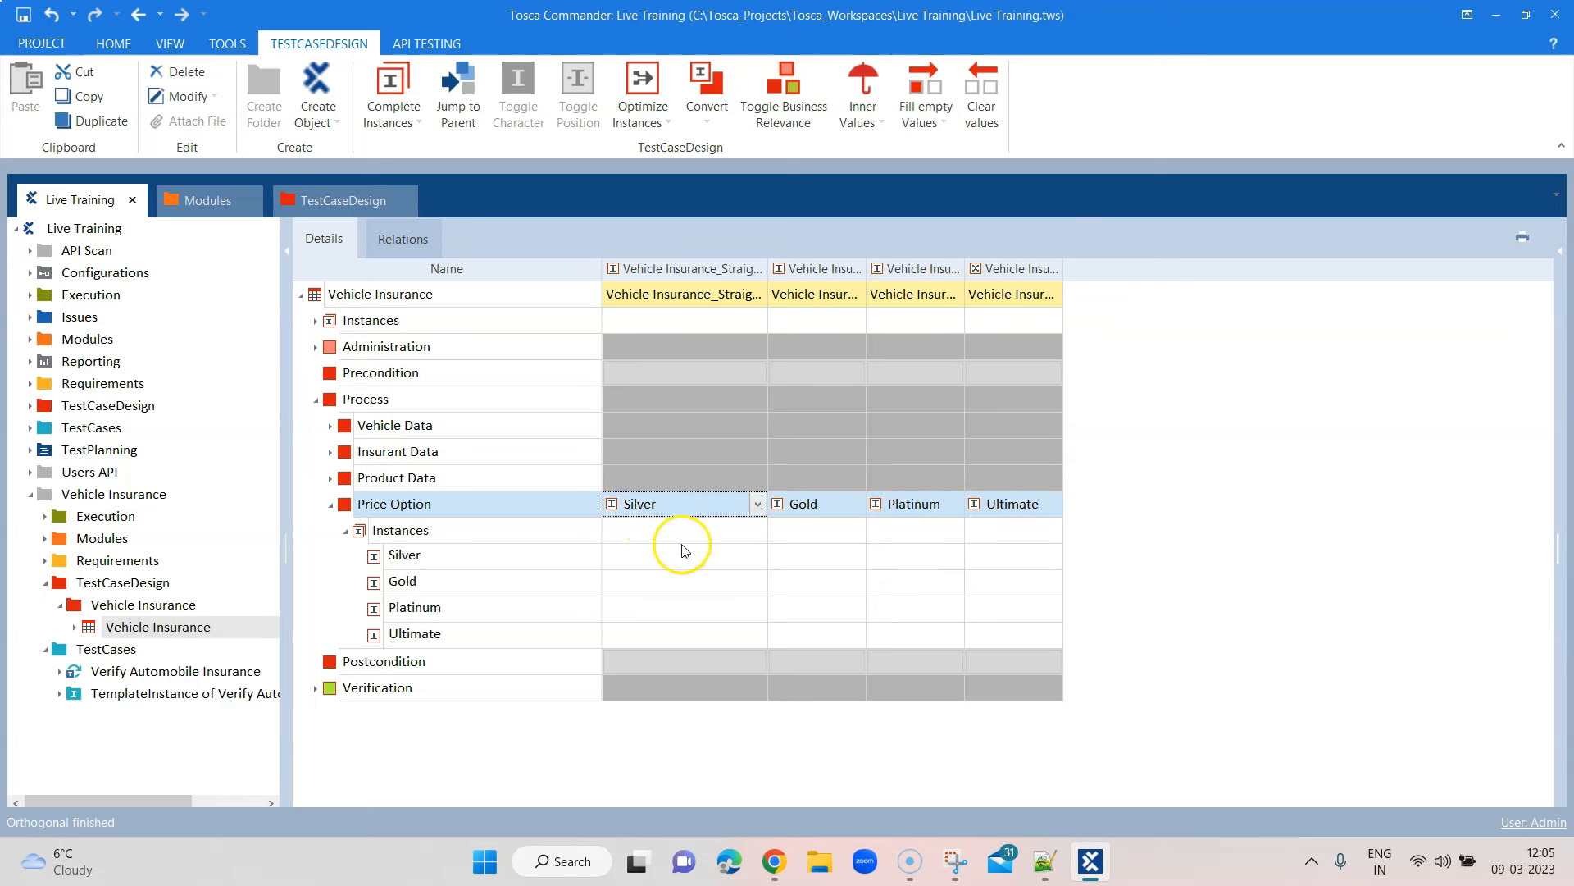
left_click(346, 531)
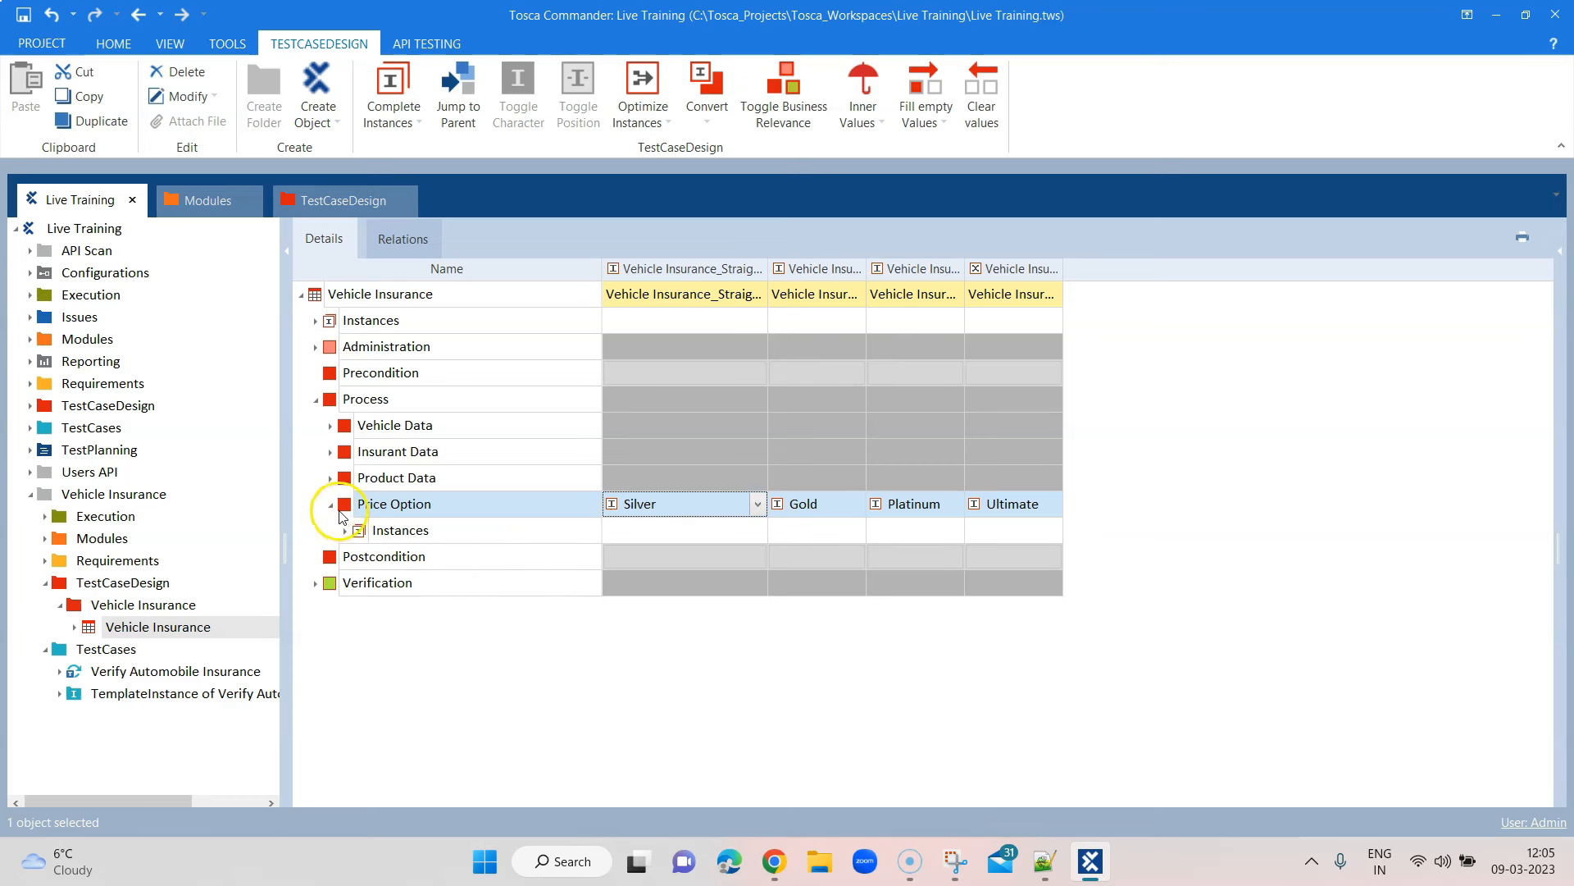
left_click(331, 505)
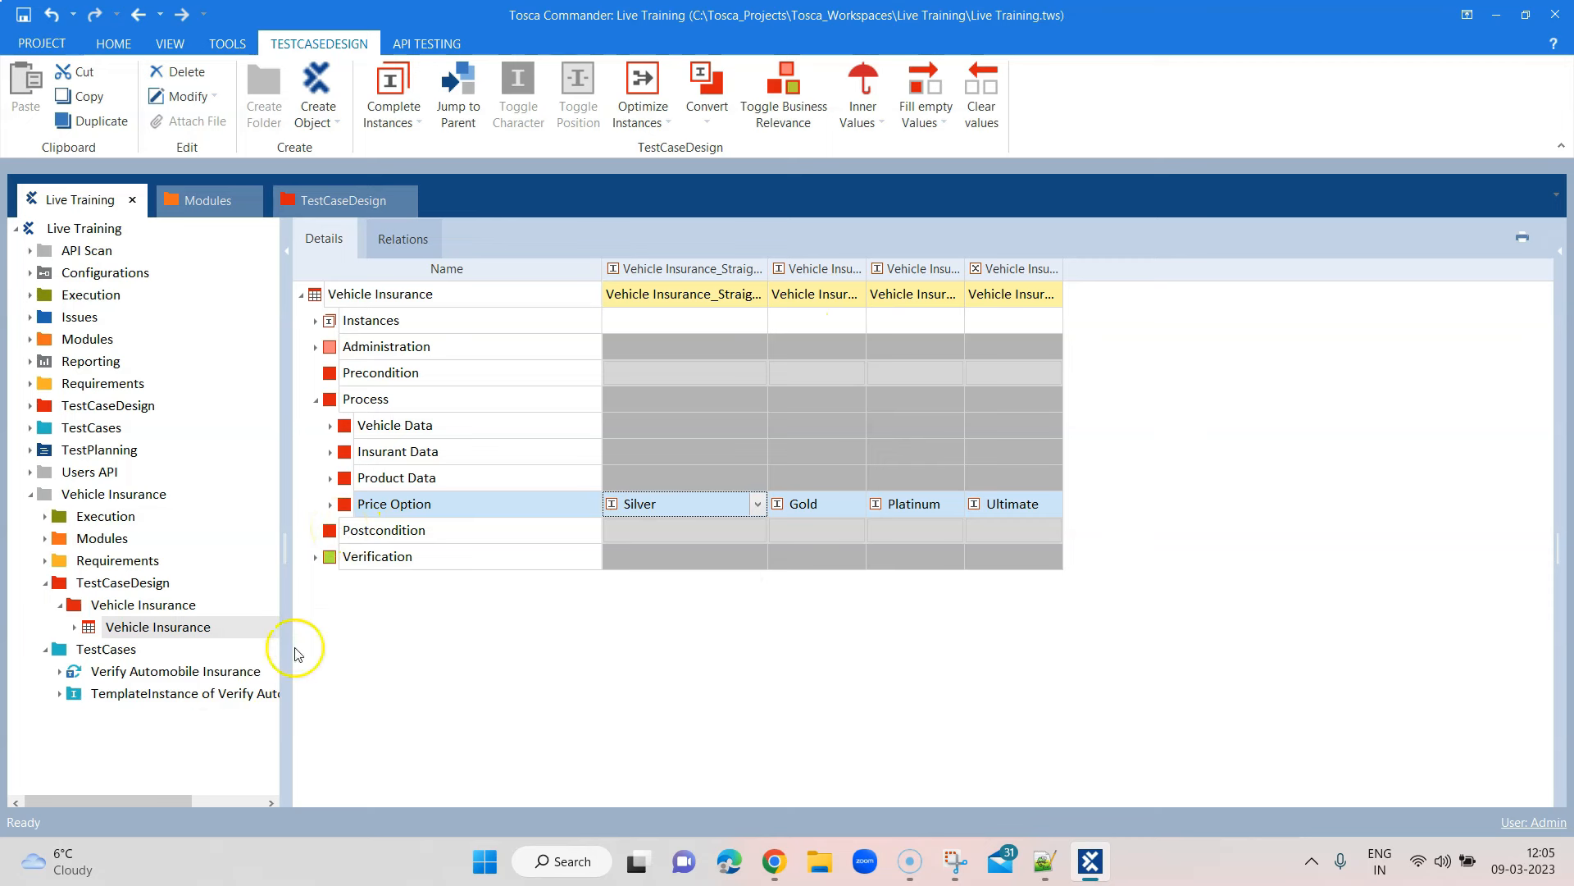
Drag the Price Option Silver instance onto the Select Price Option folder's Condition cell
left_click(209, 674)
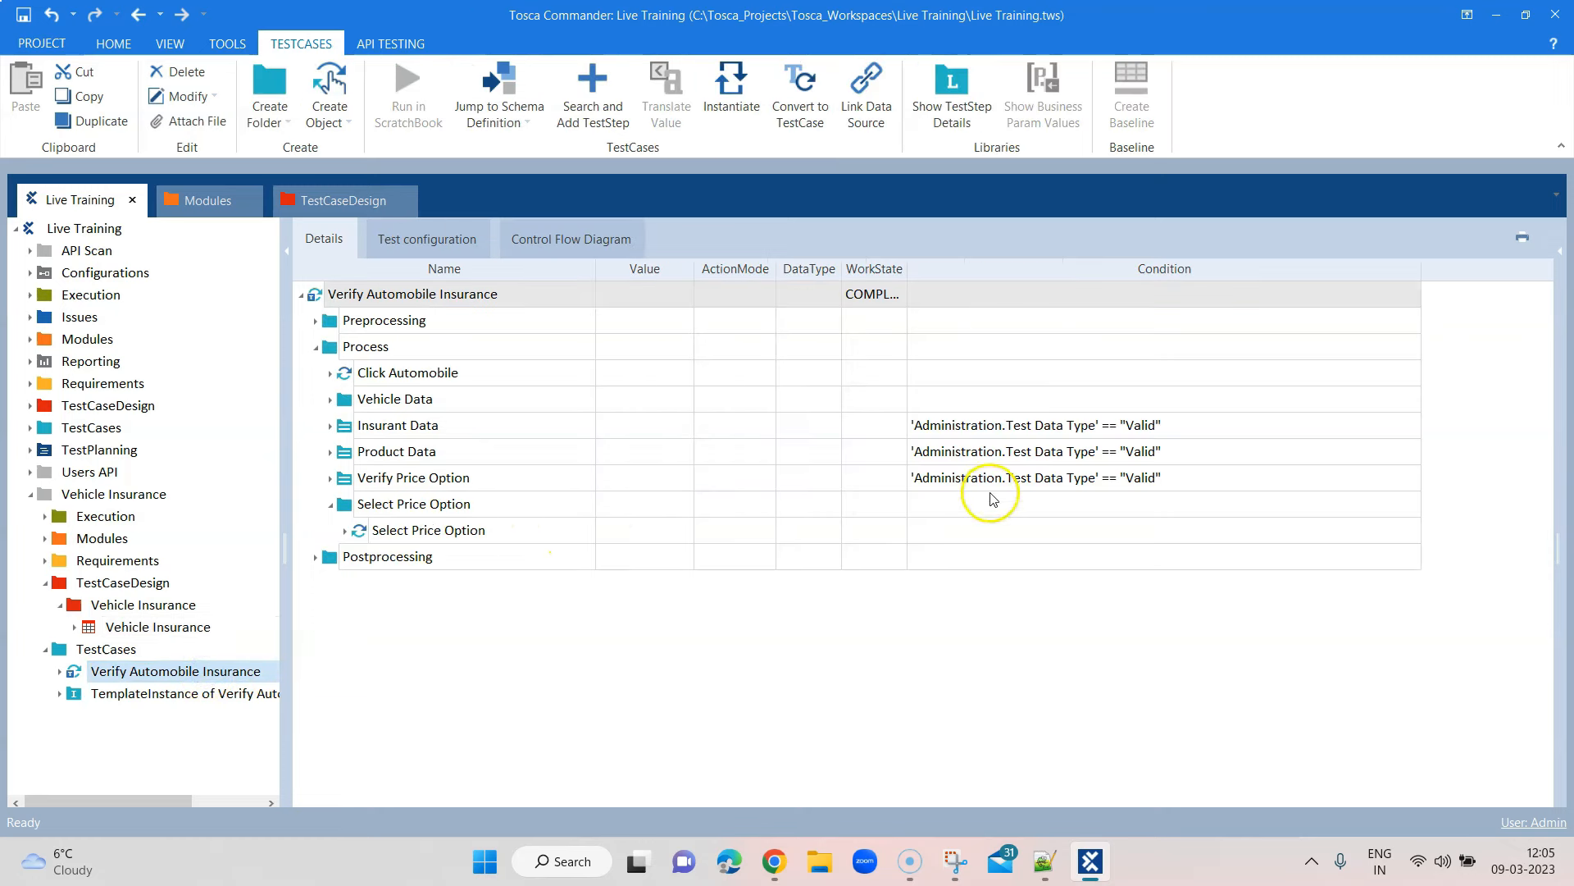
double_click(514, 518)
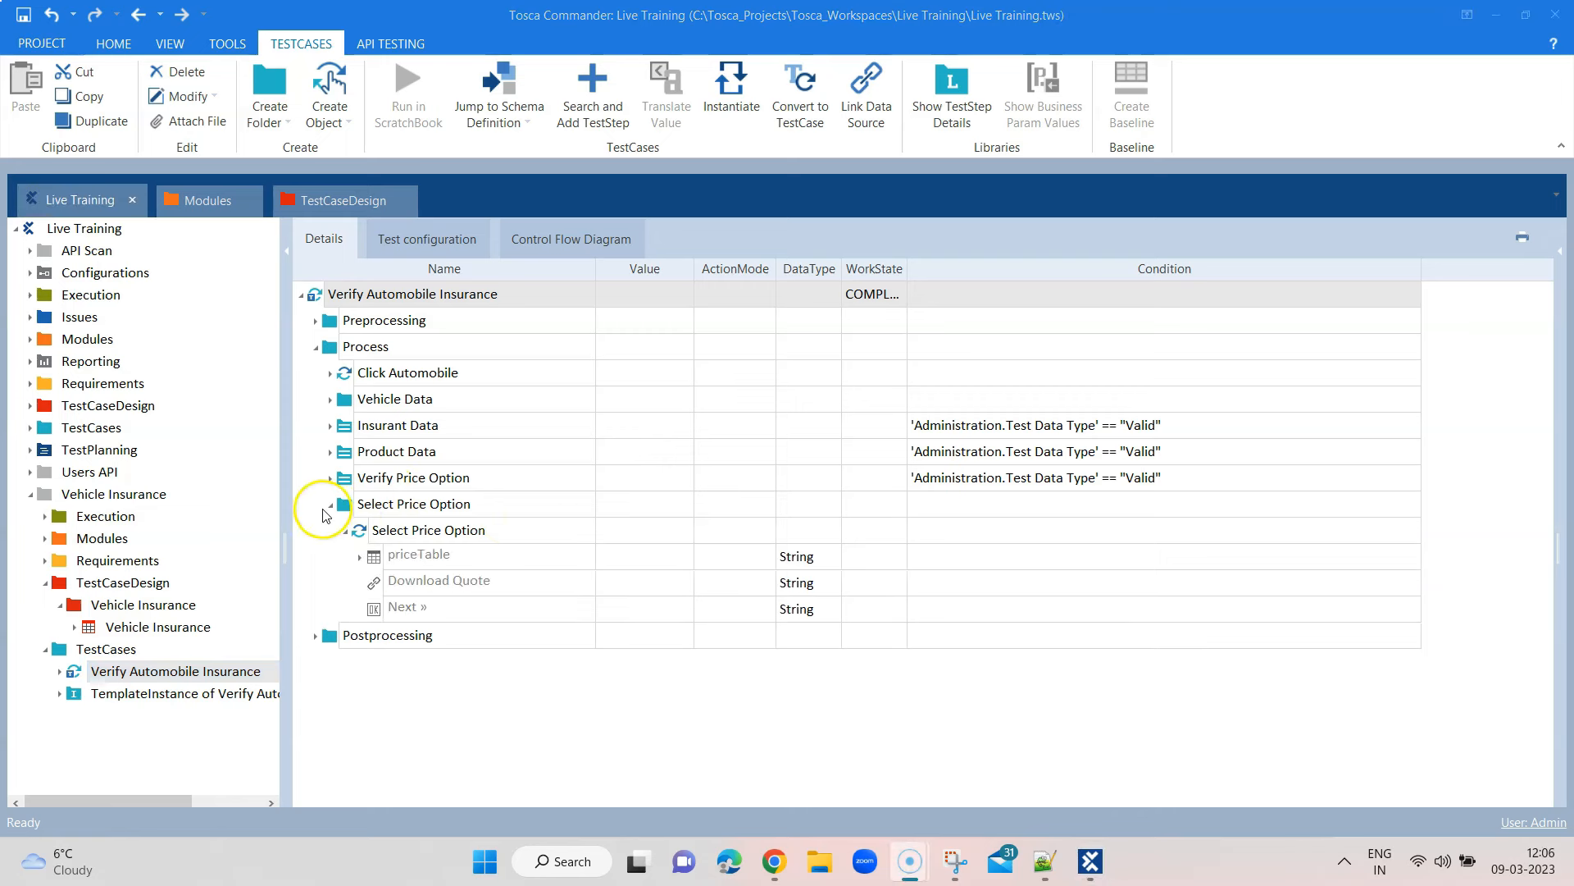
left_click(330, 507)
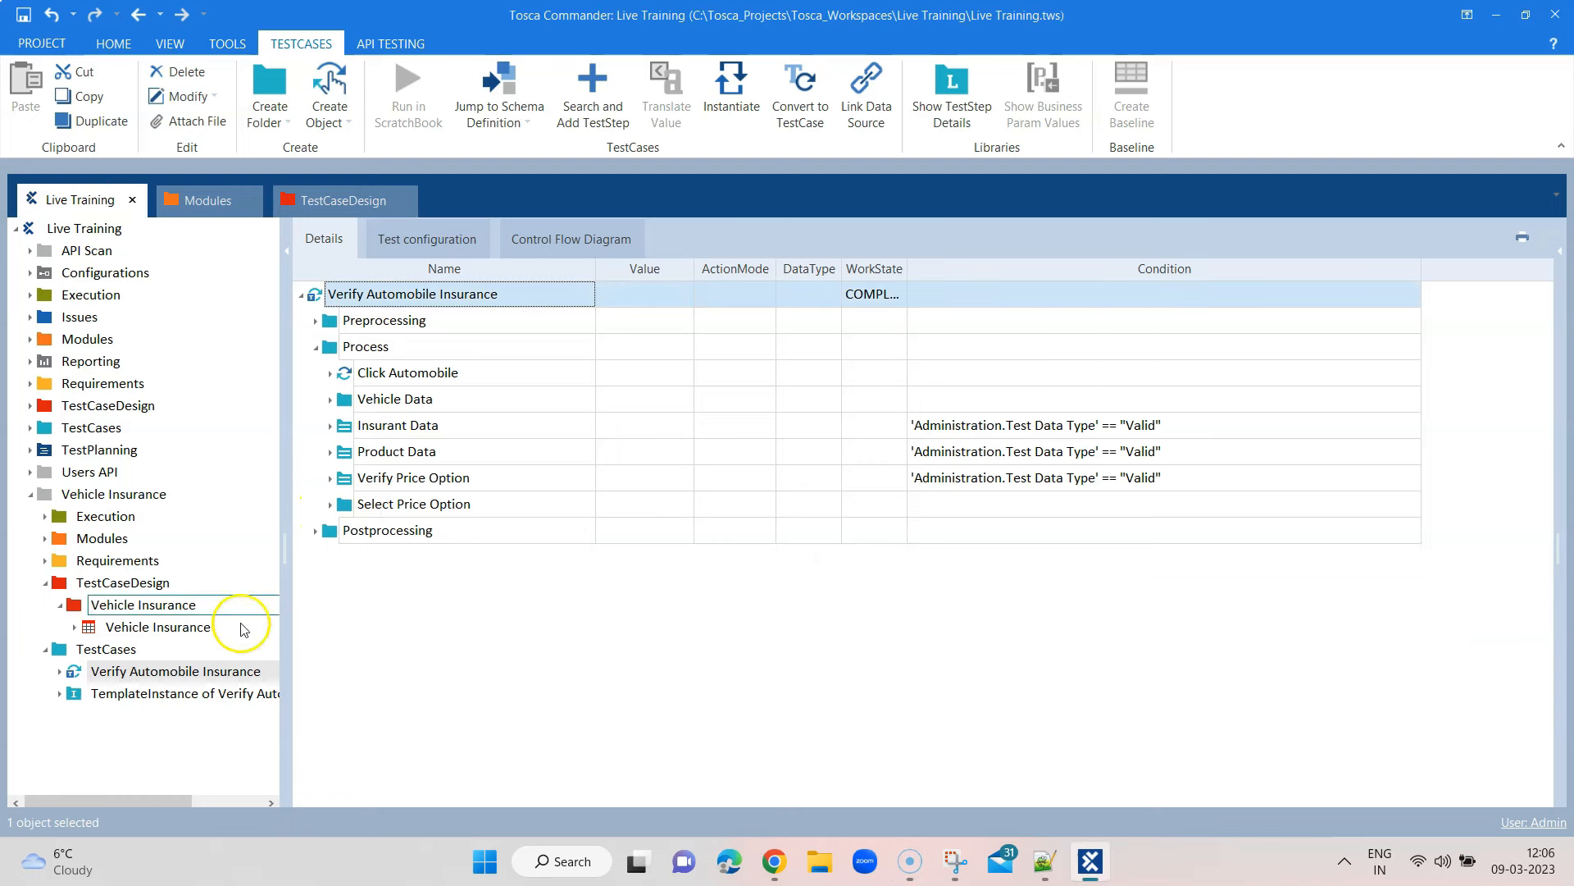
left_click(78, 628)
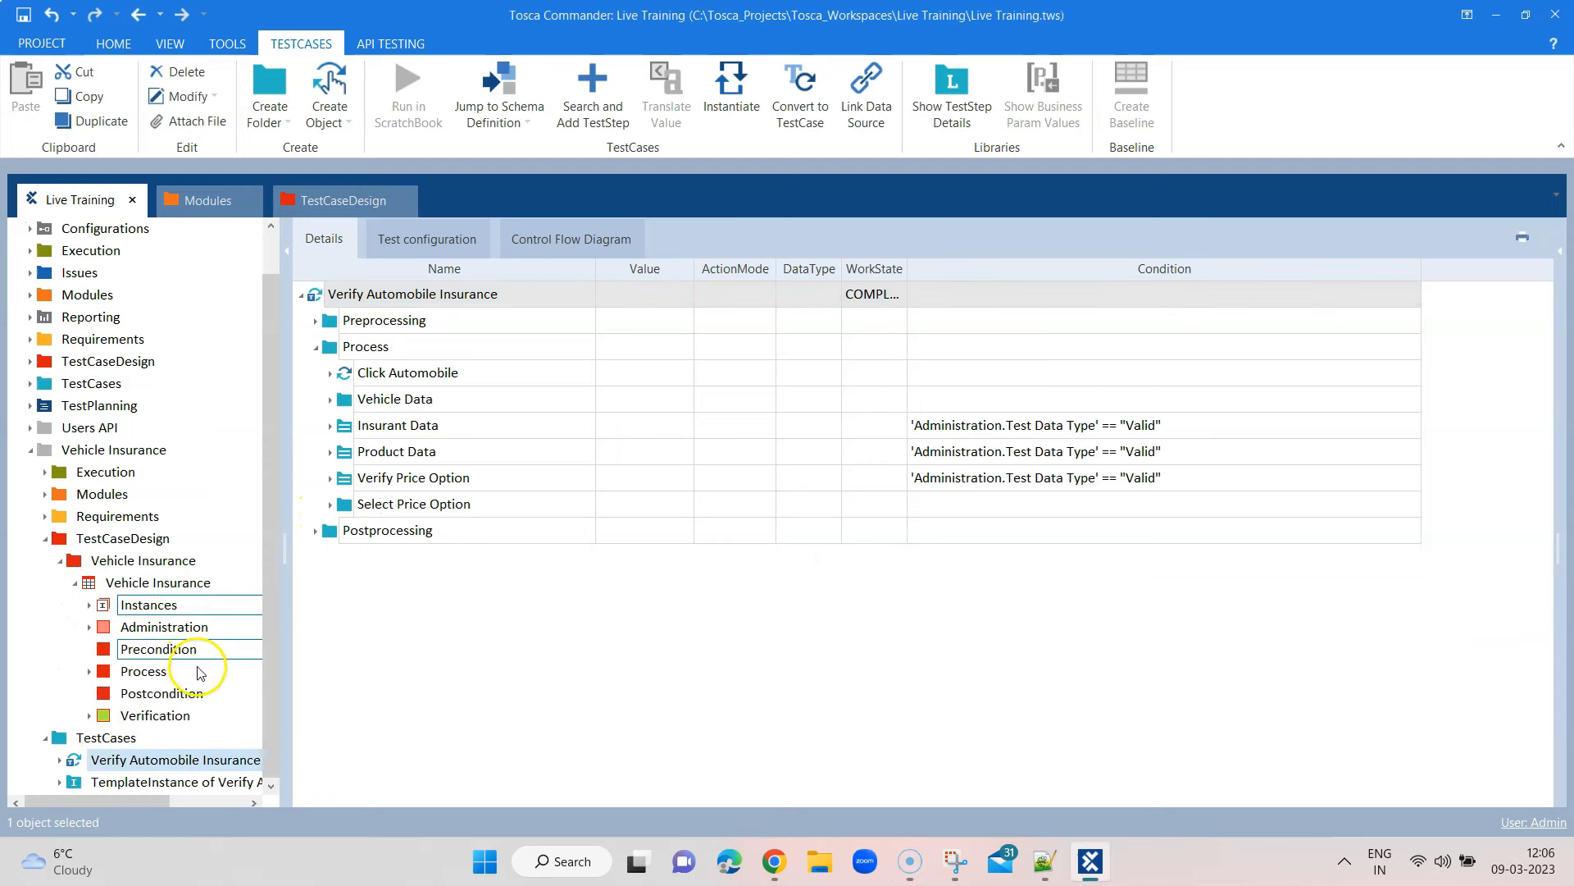
left_click(89, 672)
scroll(164, 660, "down", 1)
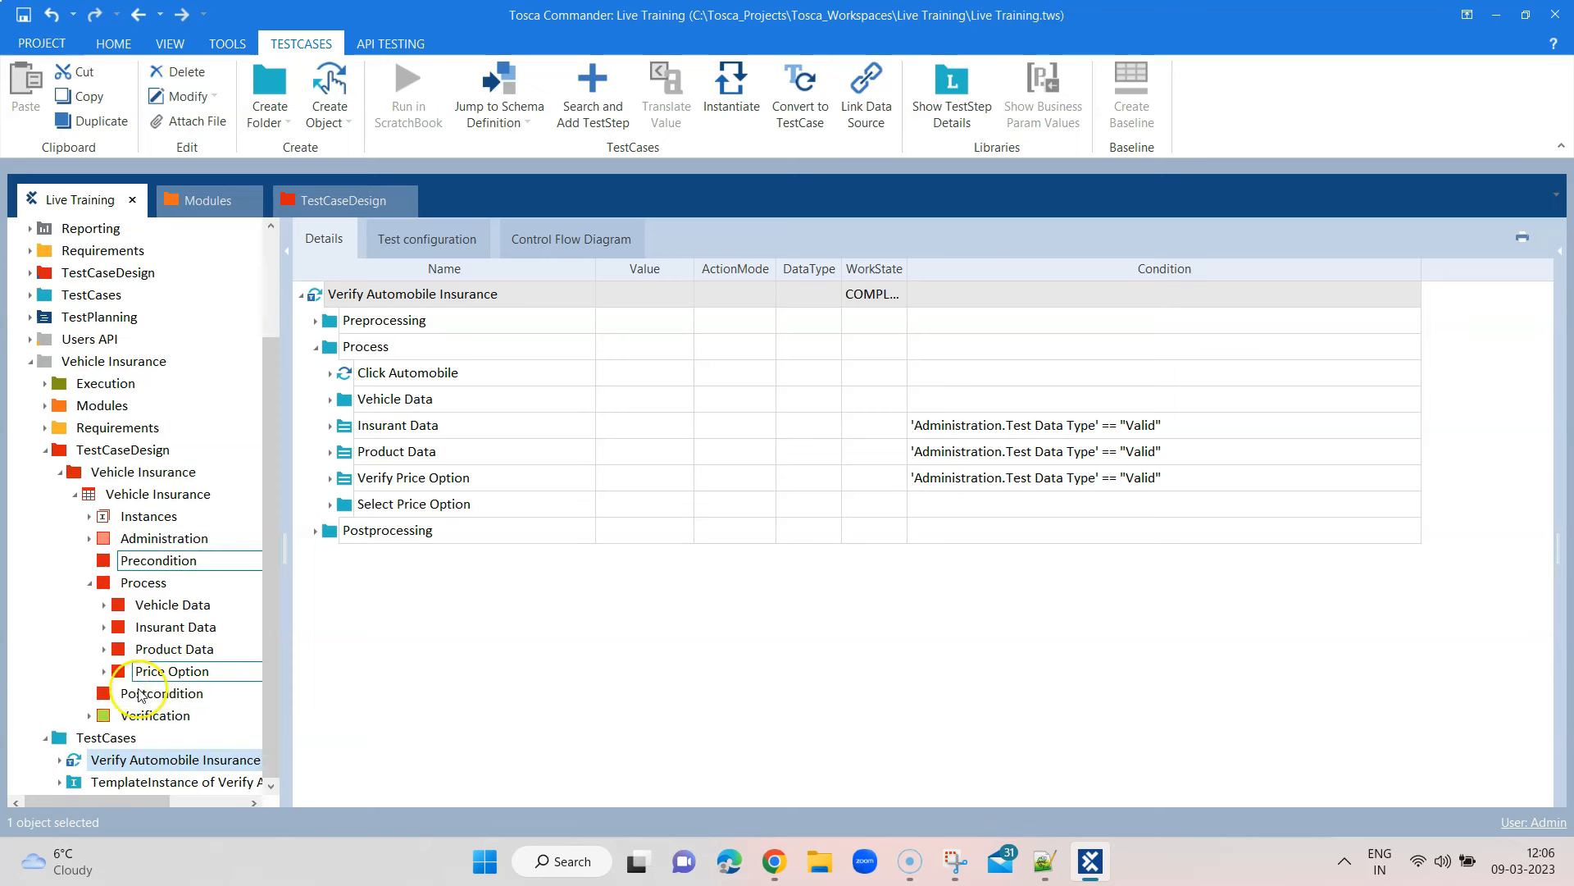
left_click(103, 671)
scroll(203, 674, "down", 1)
left_click(119, 671)
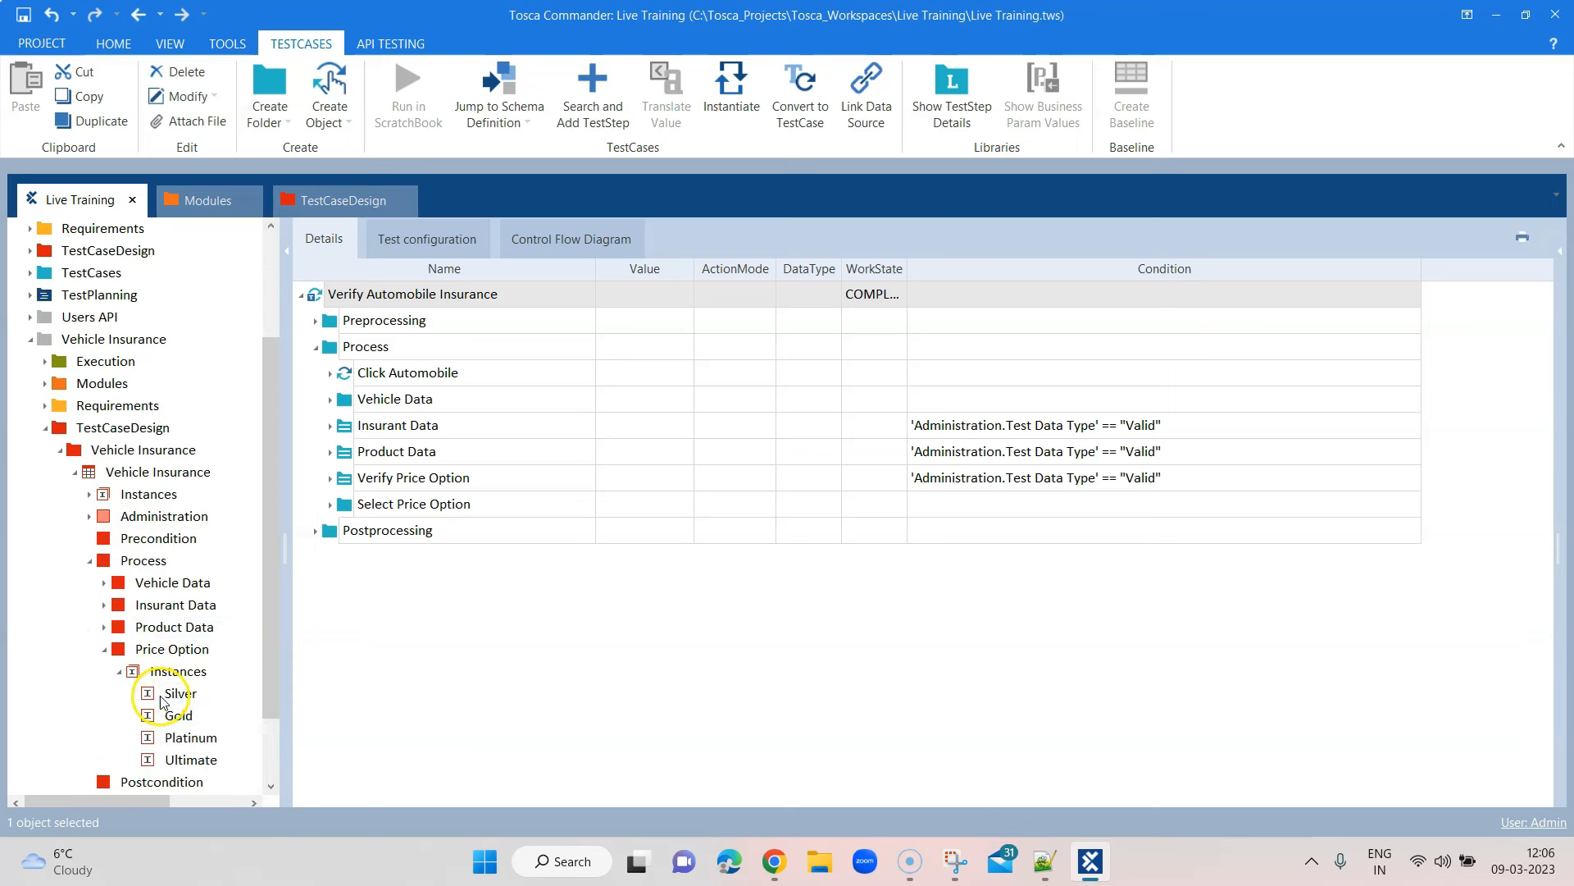
left_click_drag(180, 698, 923, 501)
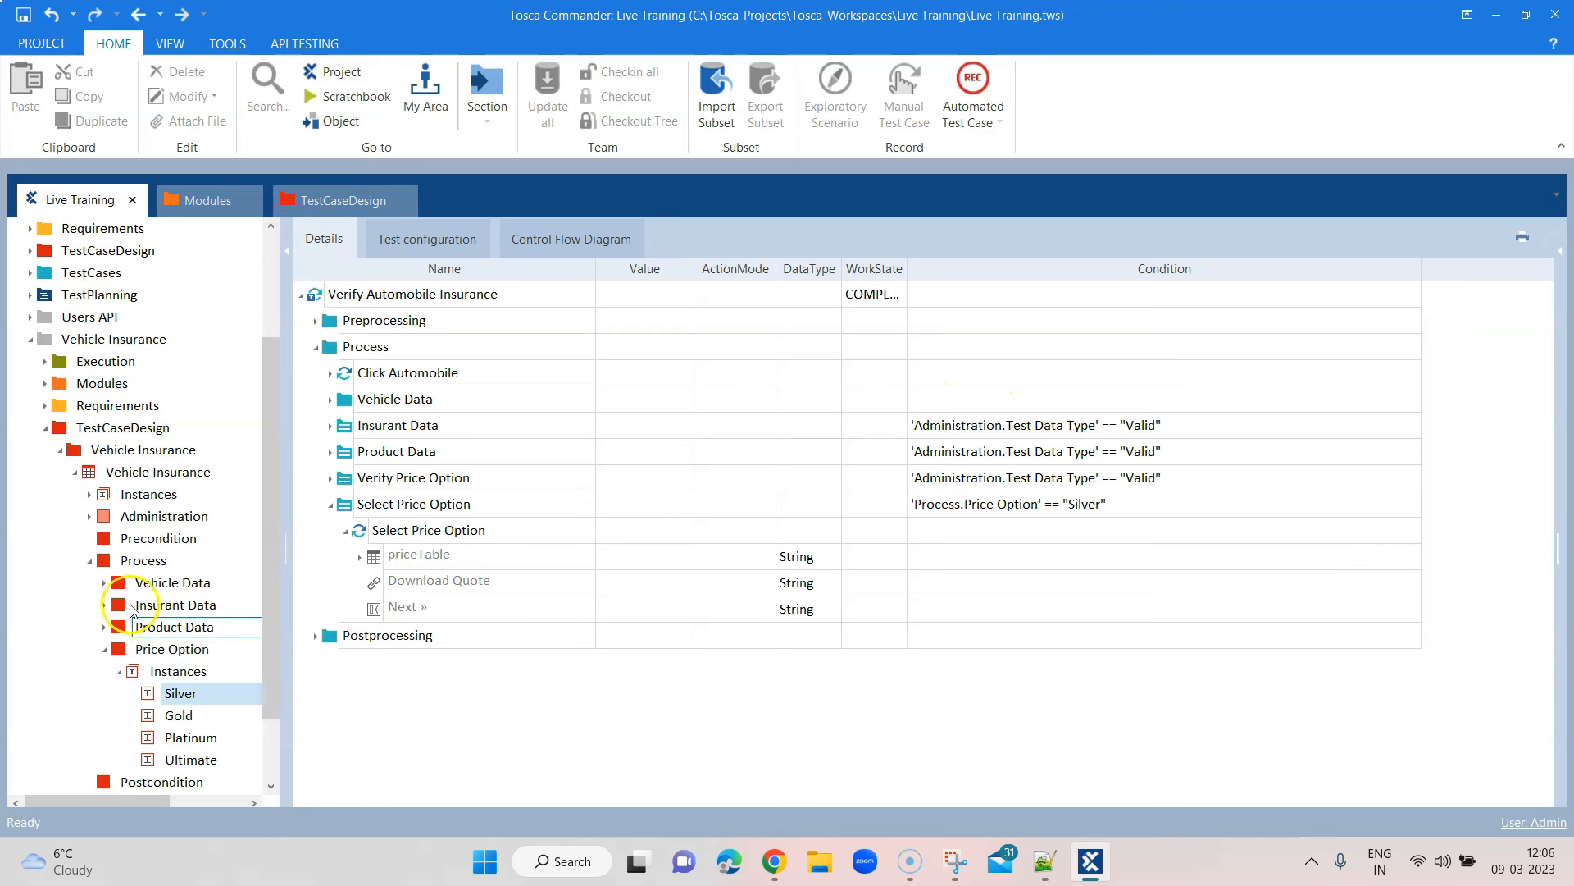
Add the Test Data Type Valid instance to the price step's condition
left_click(90, 516)
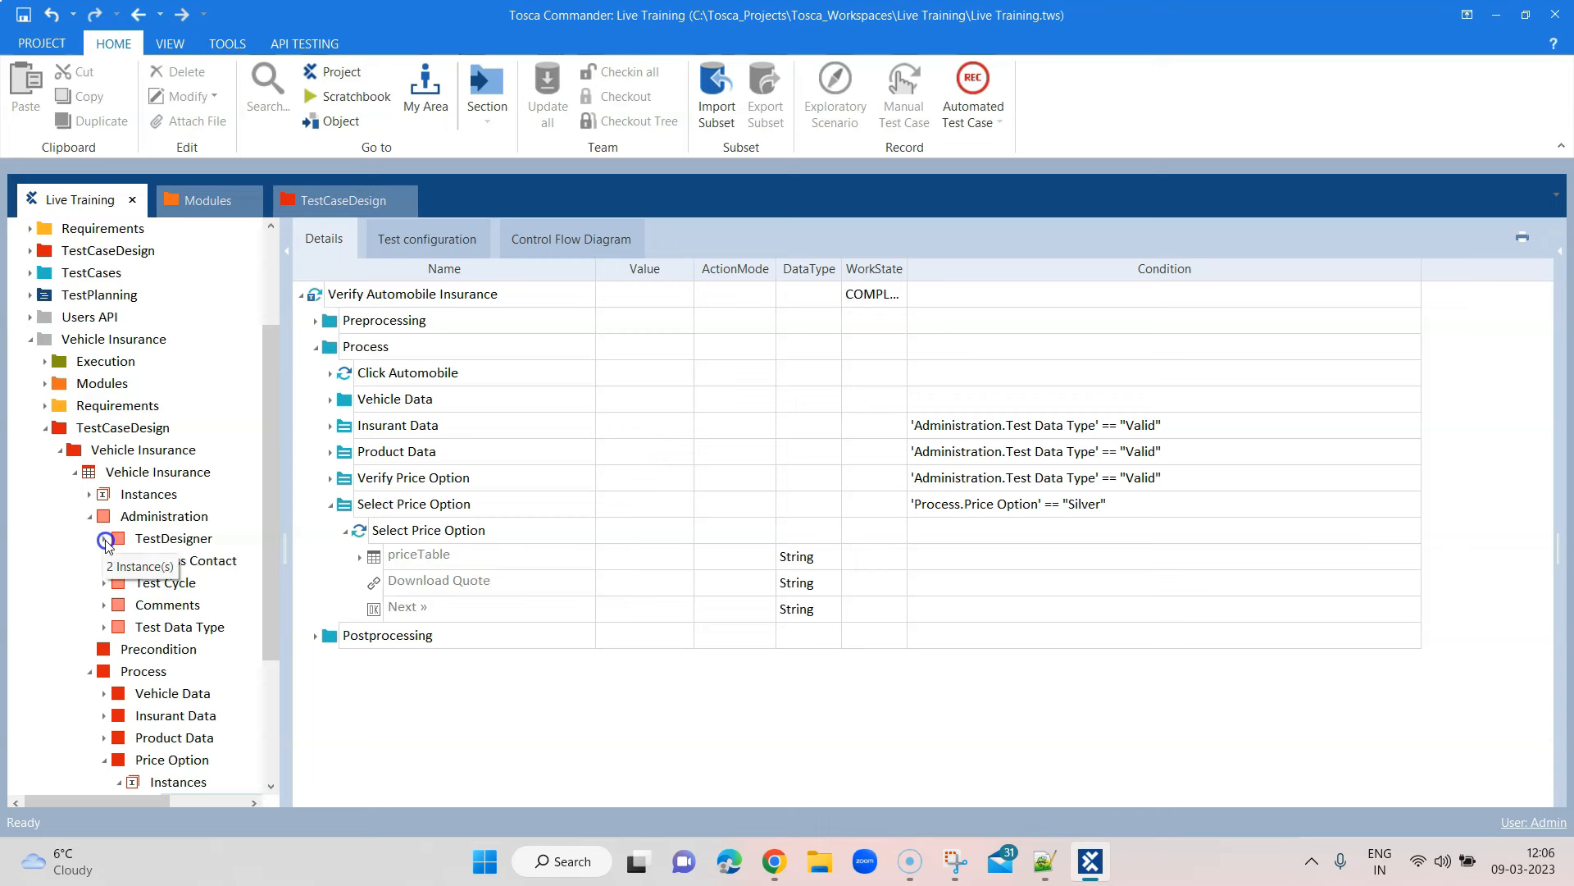
left_click(107, 628)
left_click(119, 649)
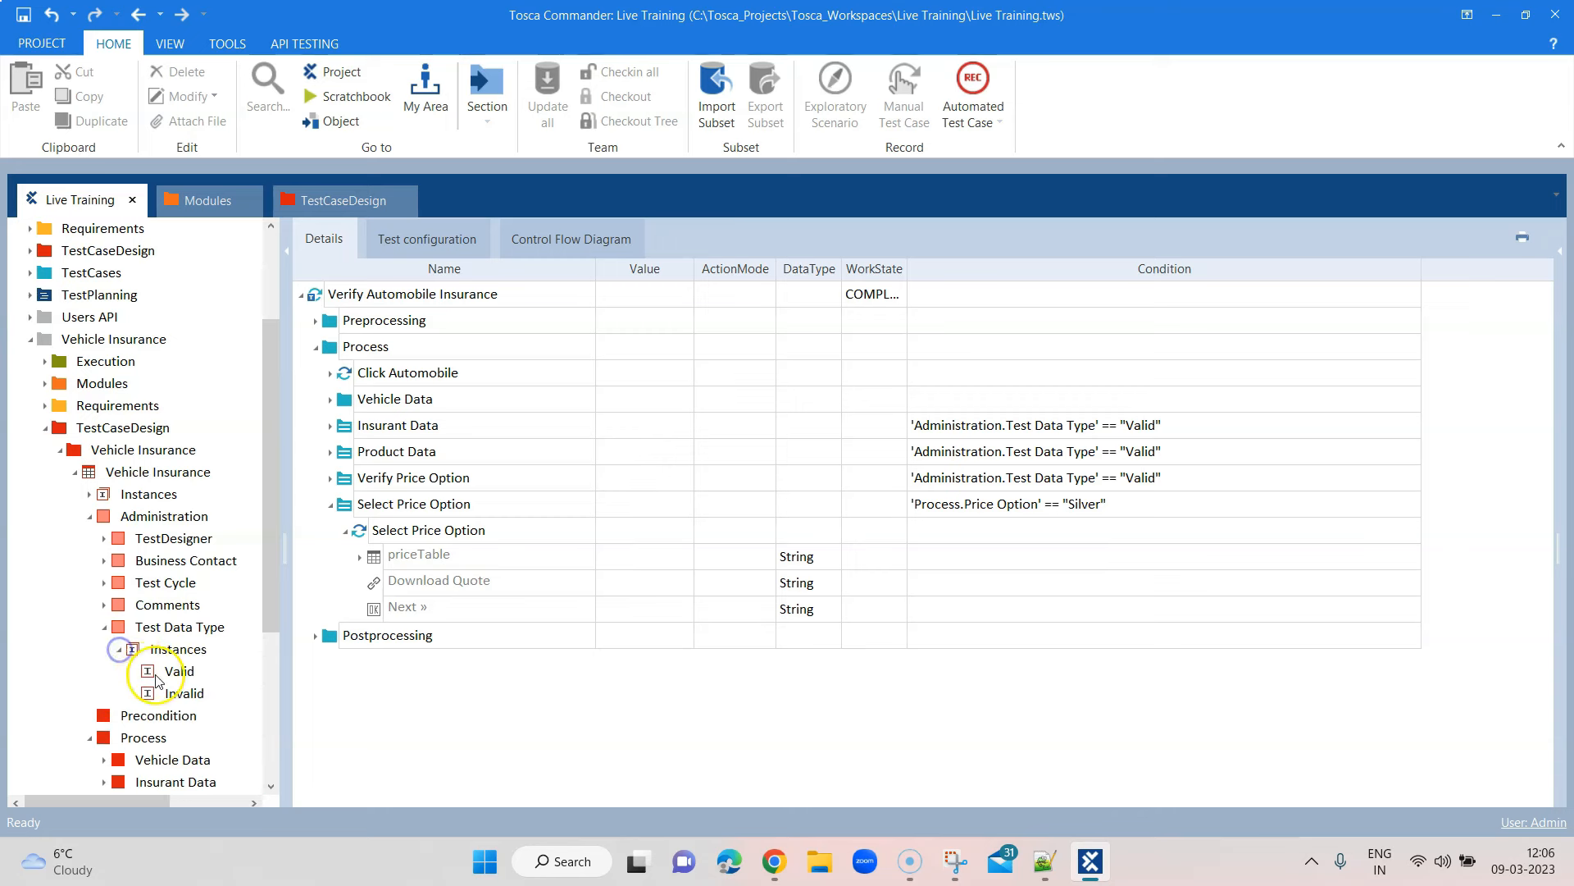
left_click_drag(174, 671, 1096, 497)
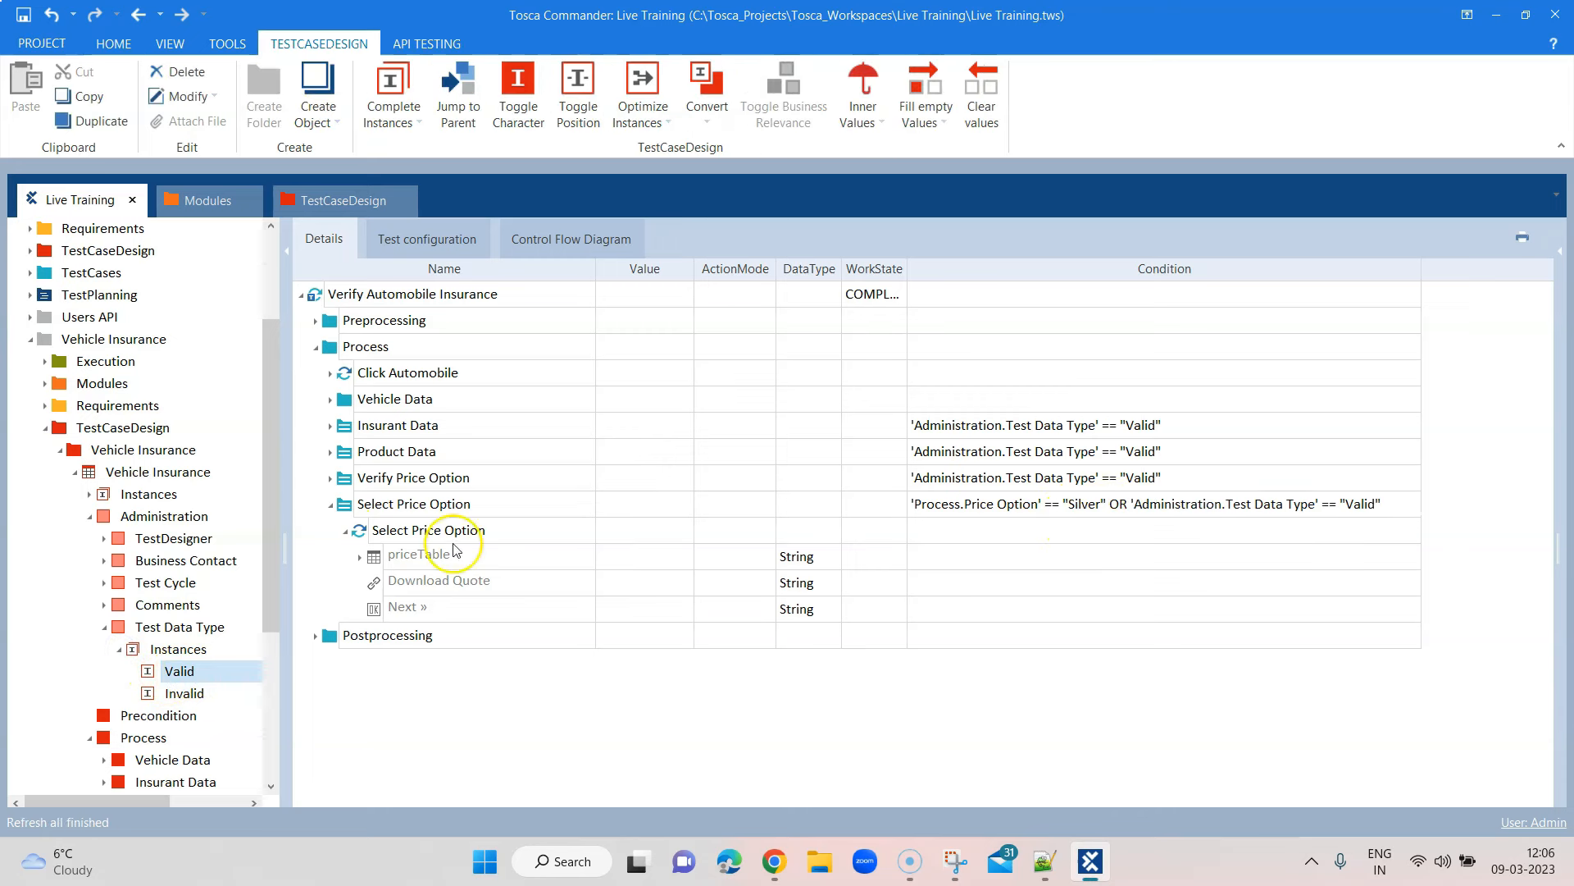
left_click(105, 628)
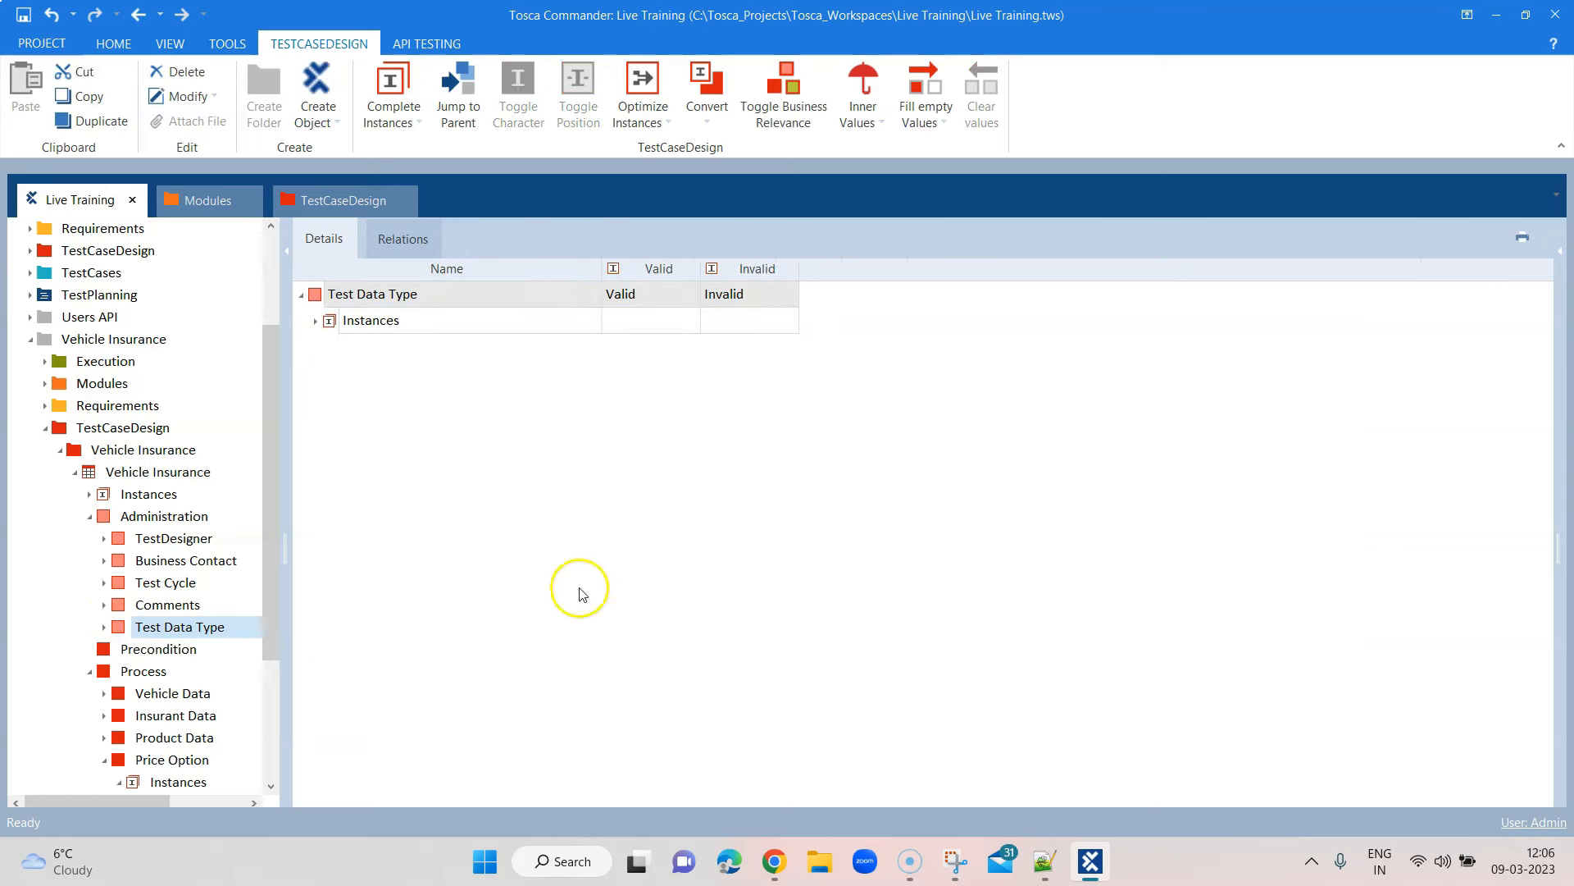
scroll(246, 623, "down", 3)
left_click(197, 563)
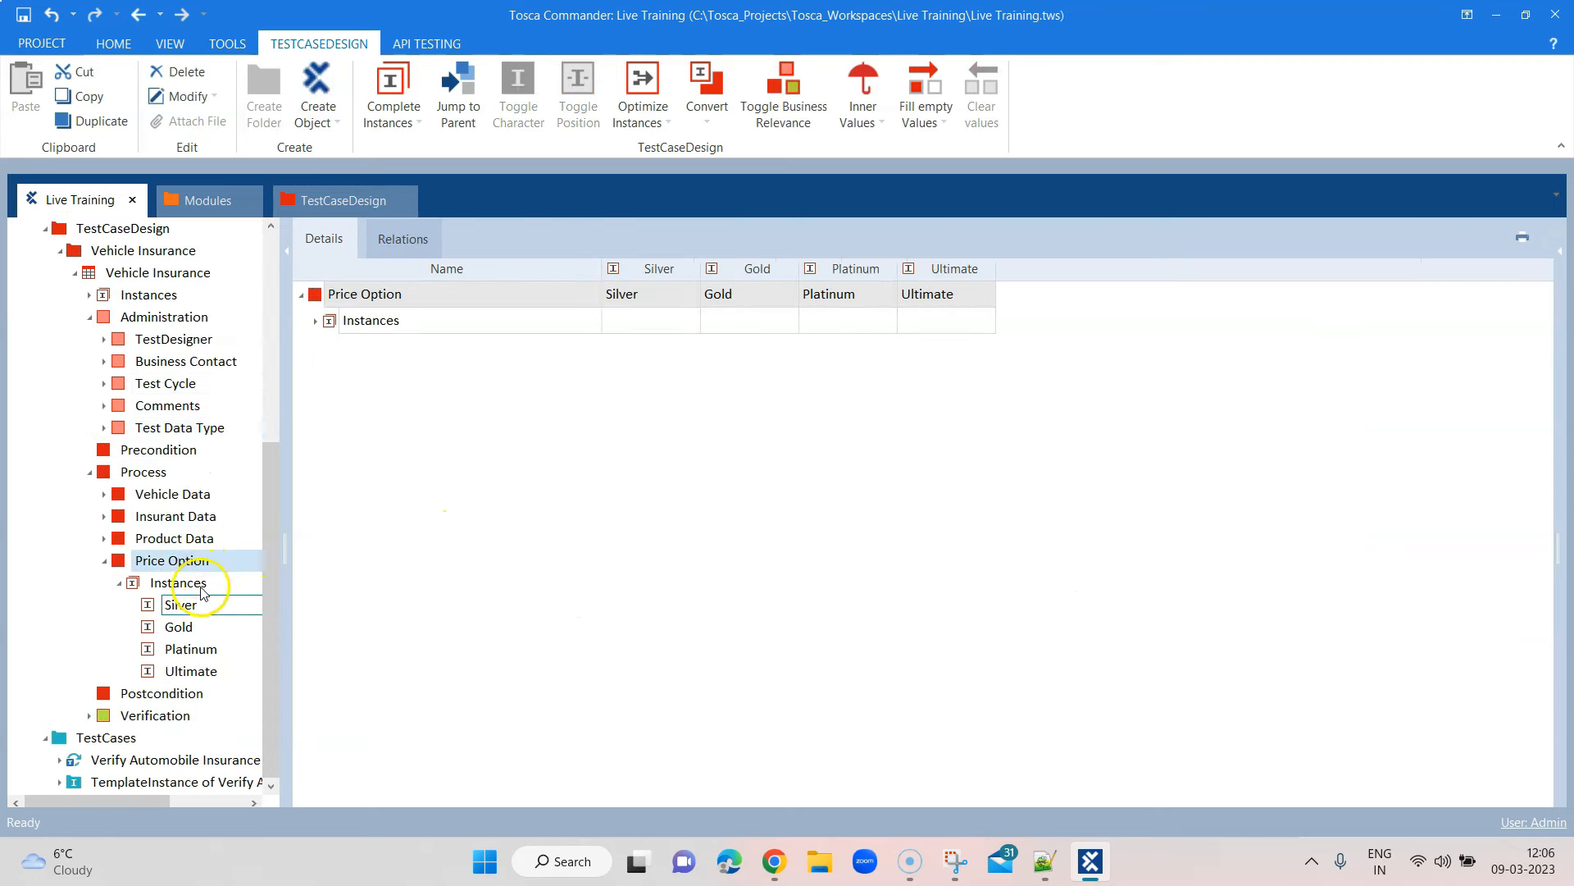
Change the combined condition's OR to AND in the condition editor
left_click(180, 781)
left_click(176, 760)
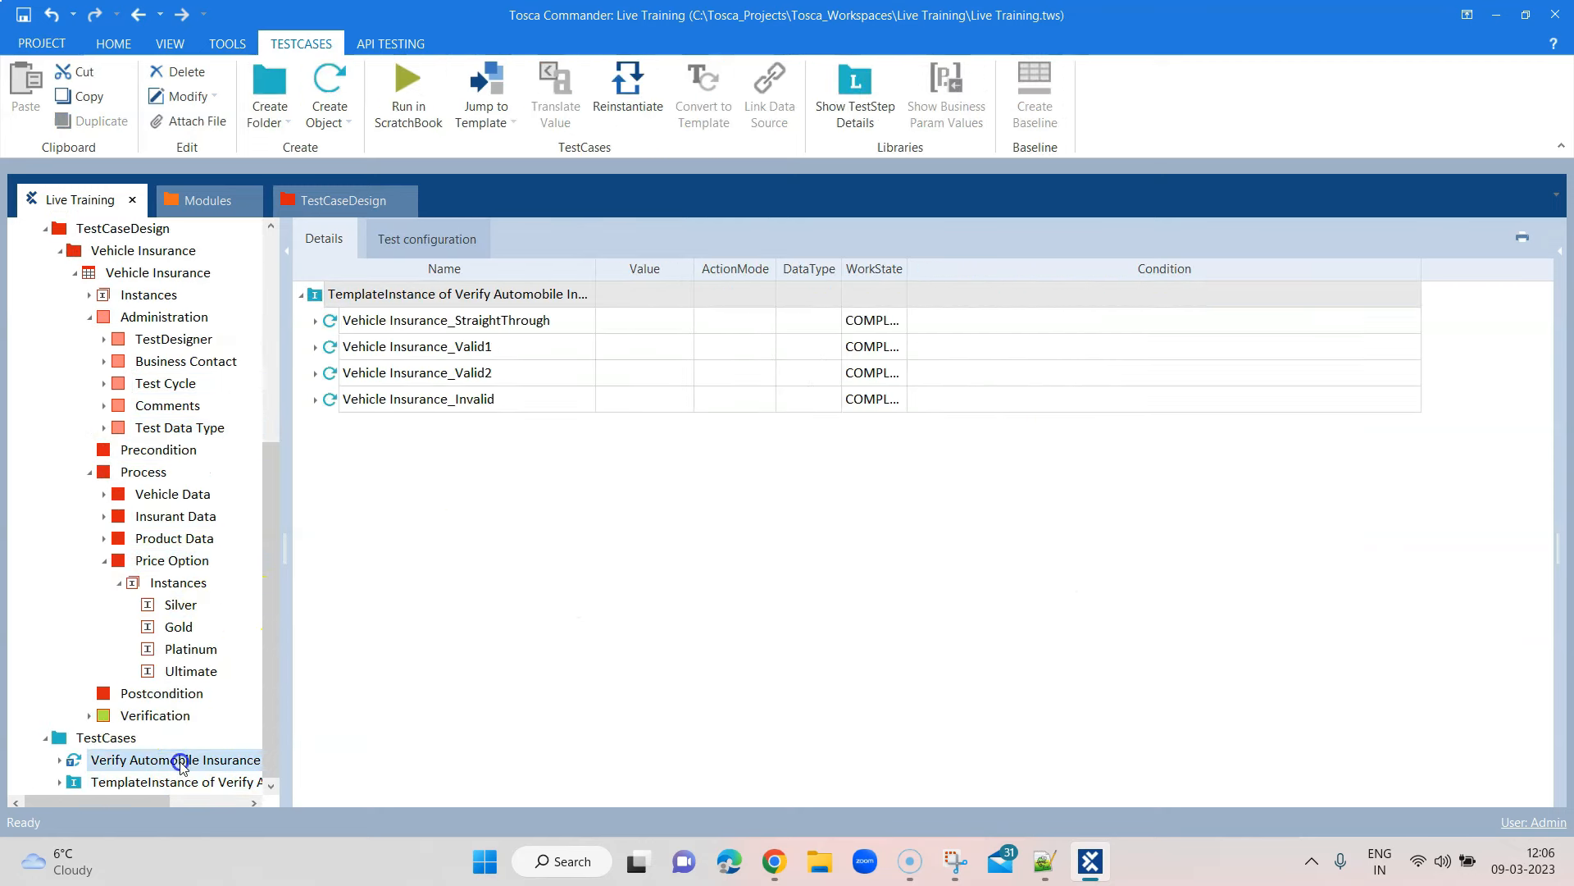
left_click(1124, 510)
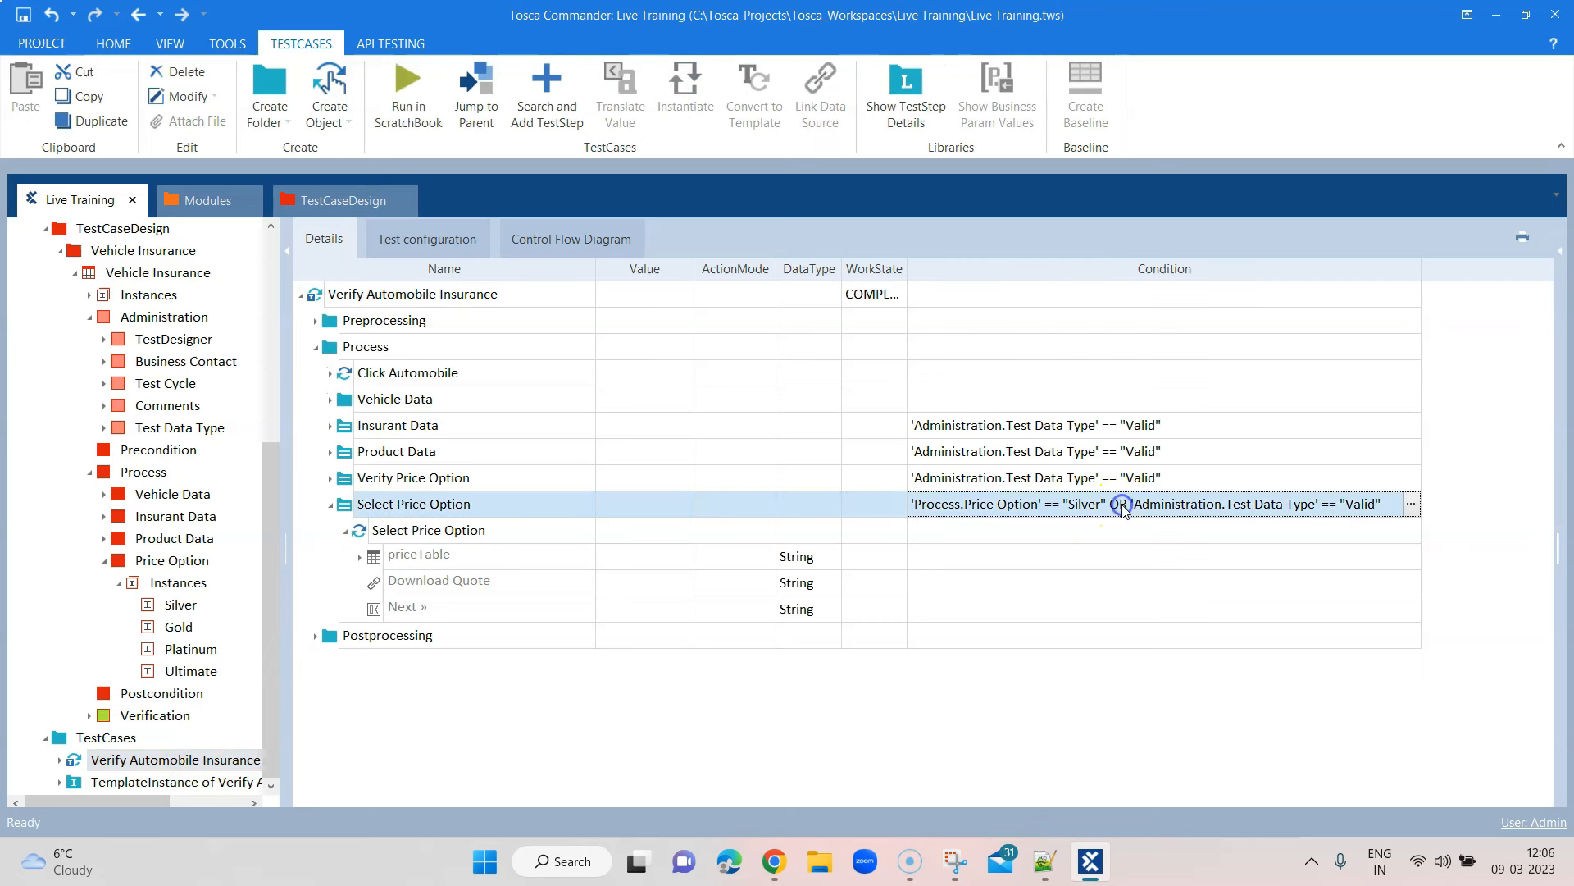
left_click(1122, 505)
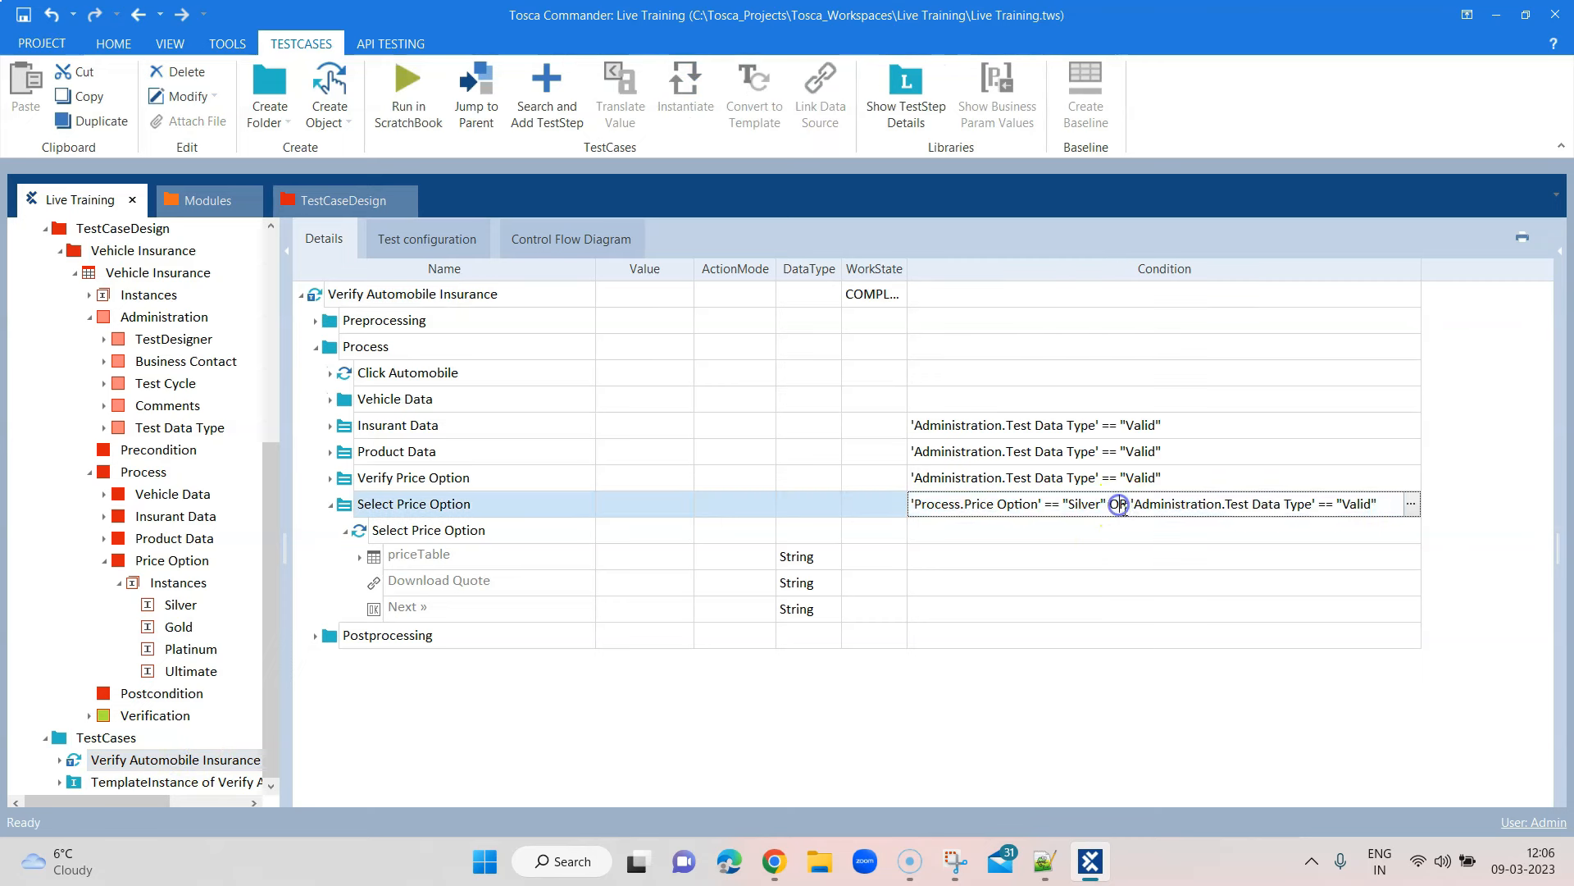
left_click(1410, 504)
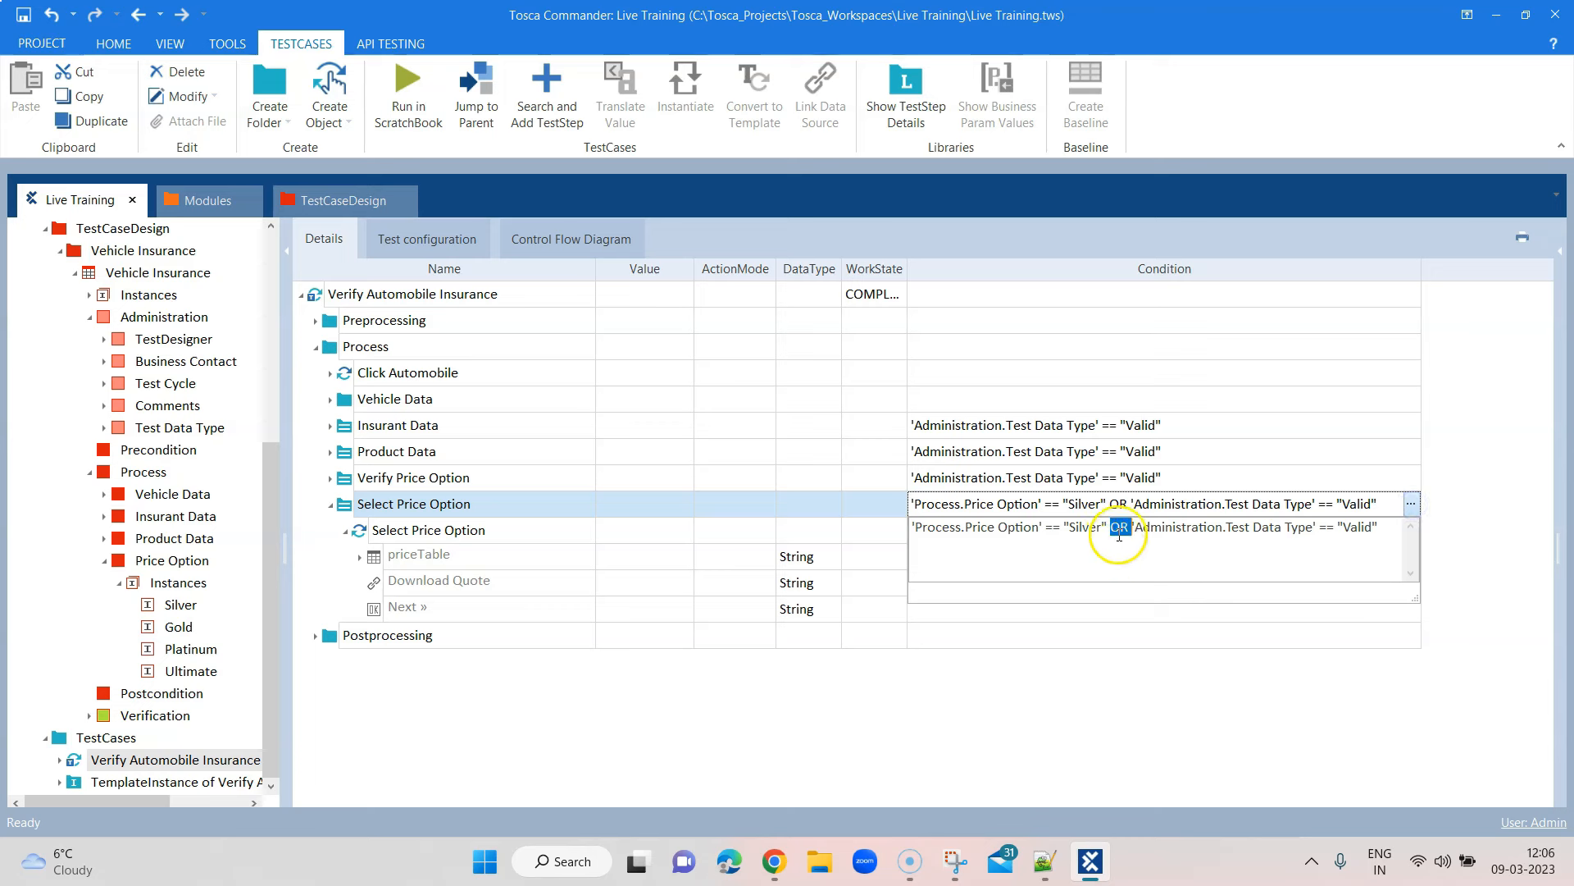
type("AND")
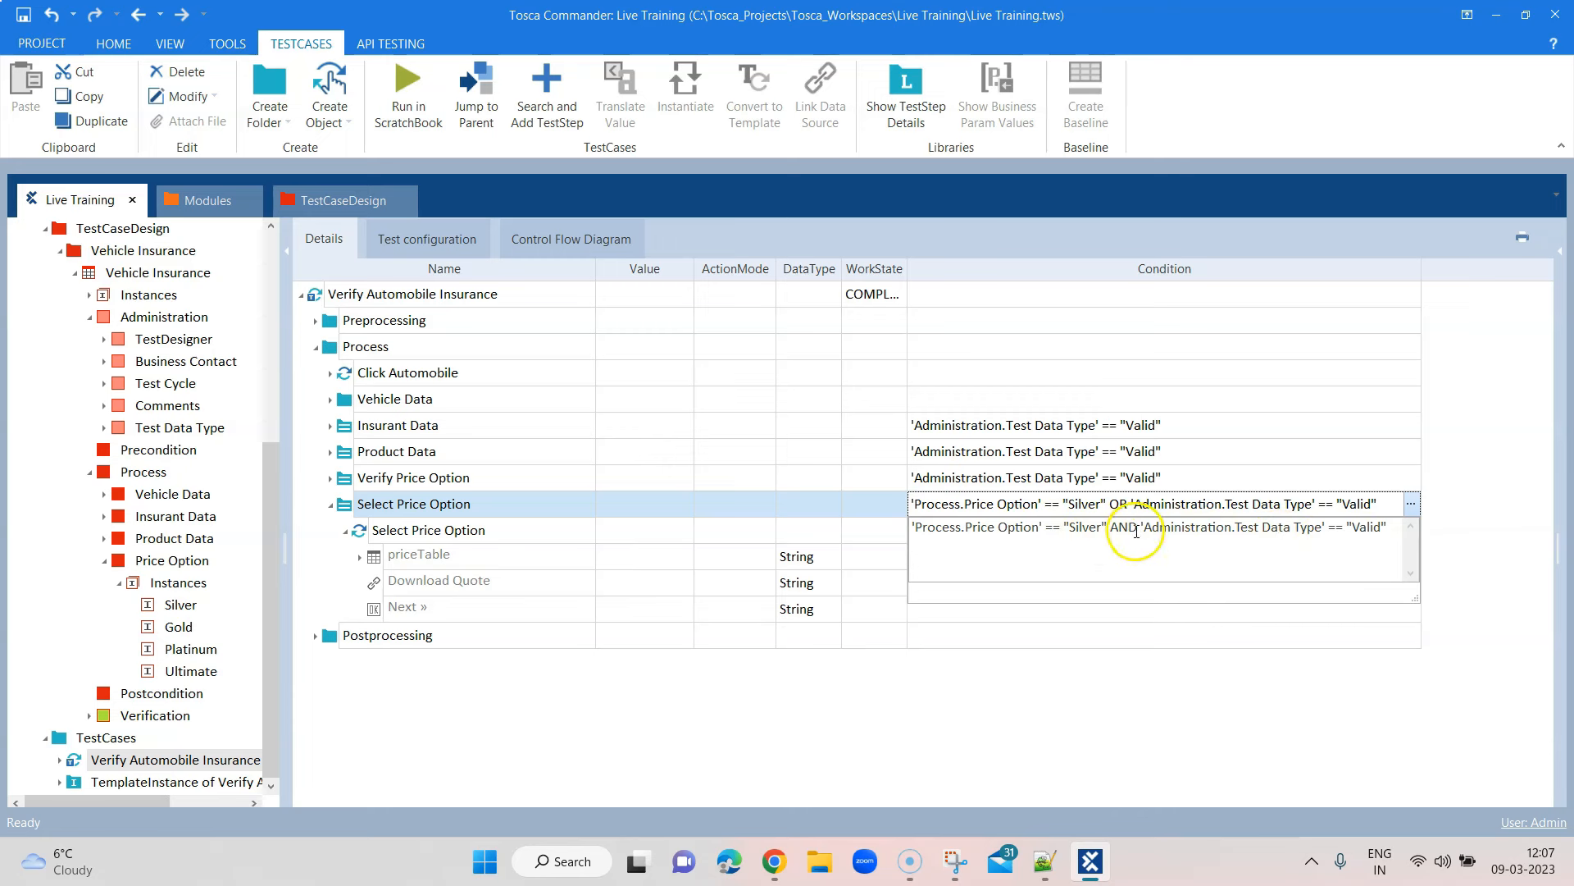
left_click(657, 514)
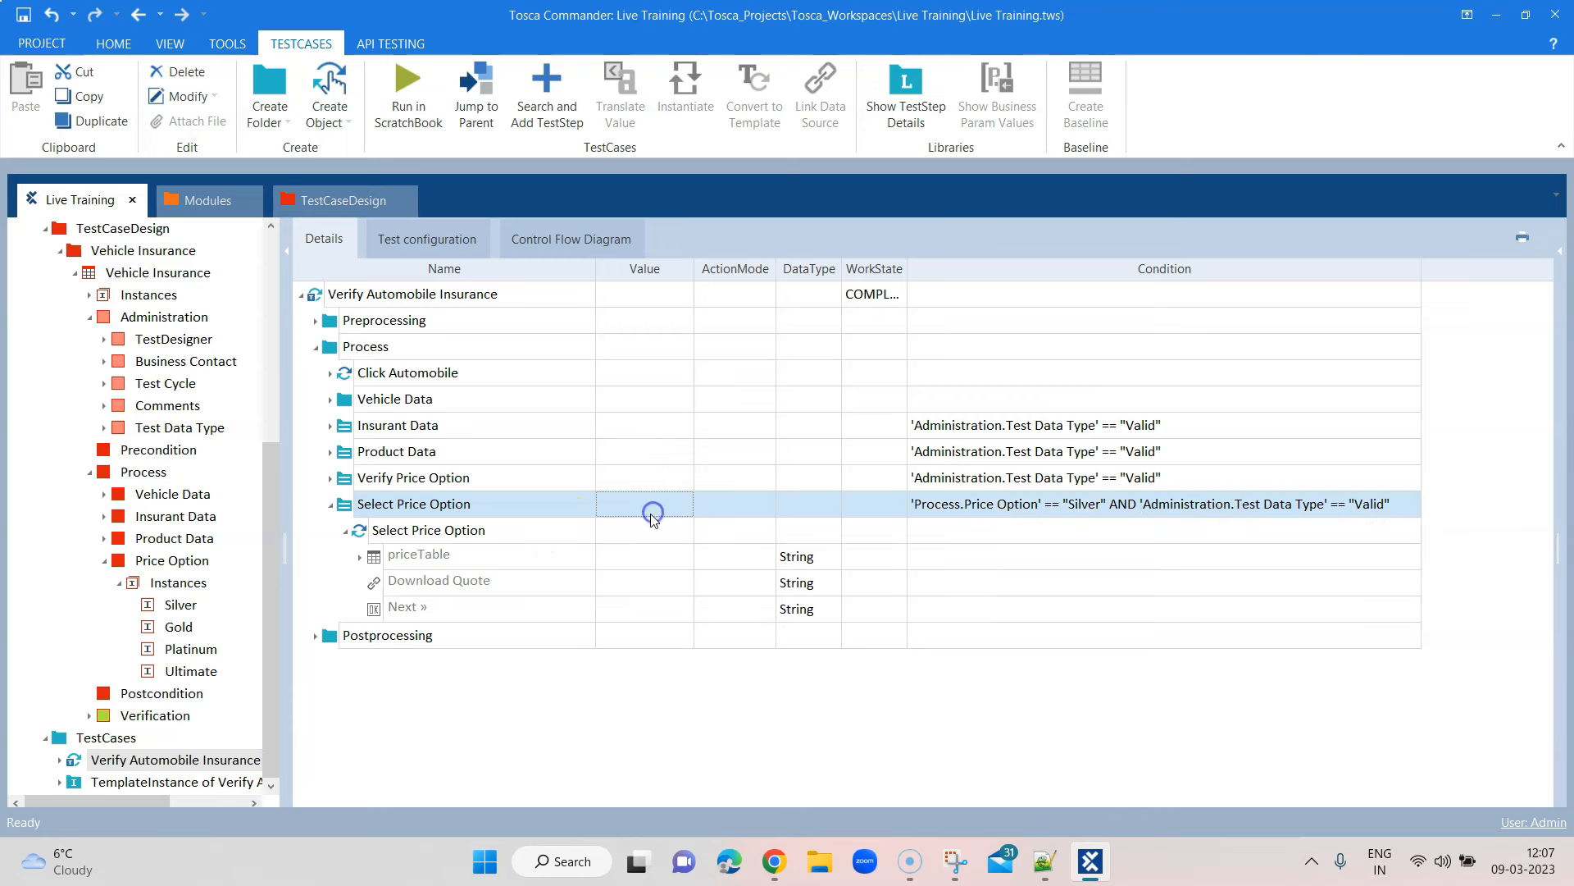
Rename the folder to 'Select Price Option - Silver'
left_click(488, 510)
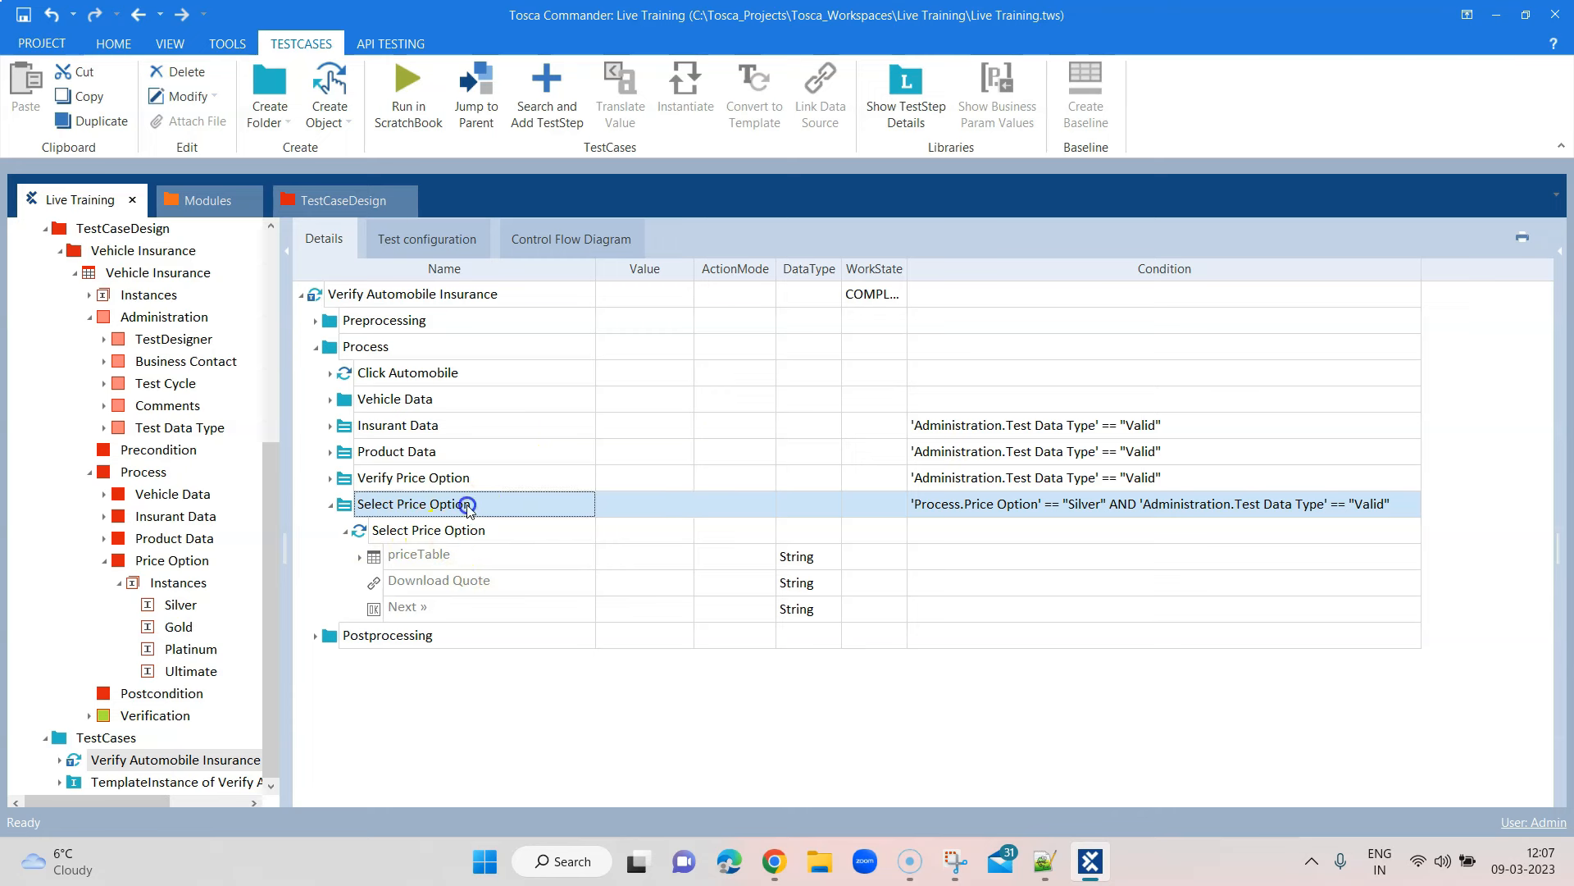
left_click(470, 506)
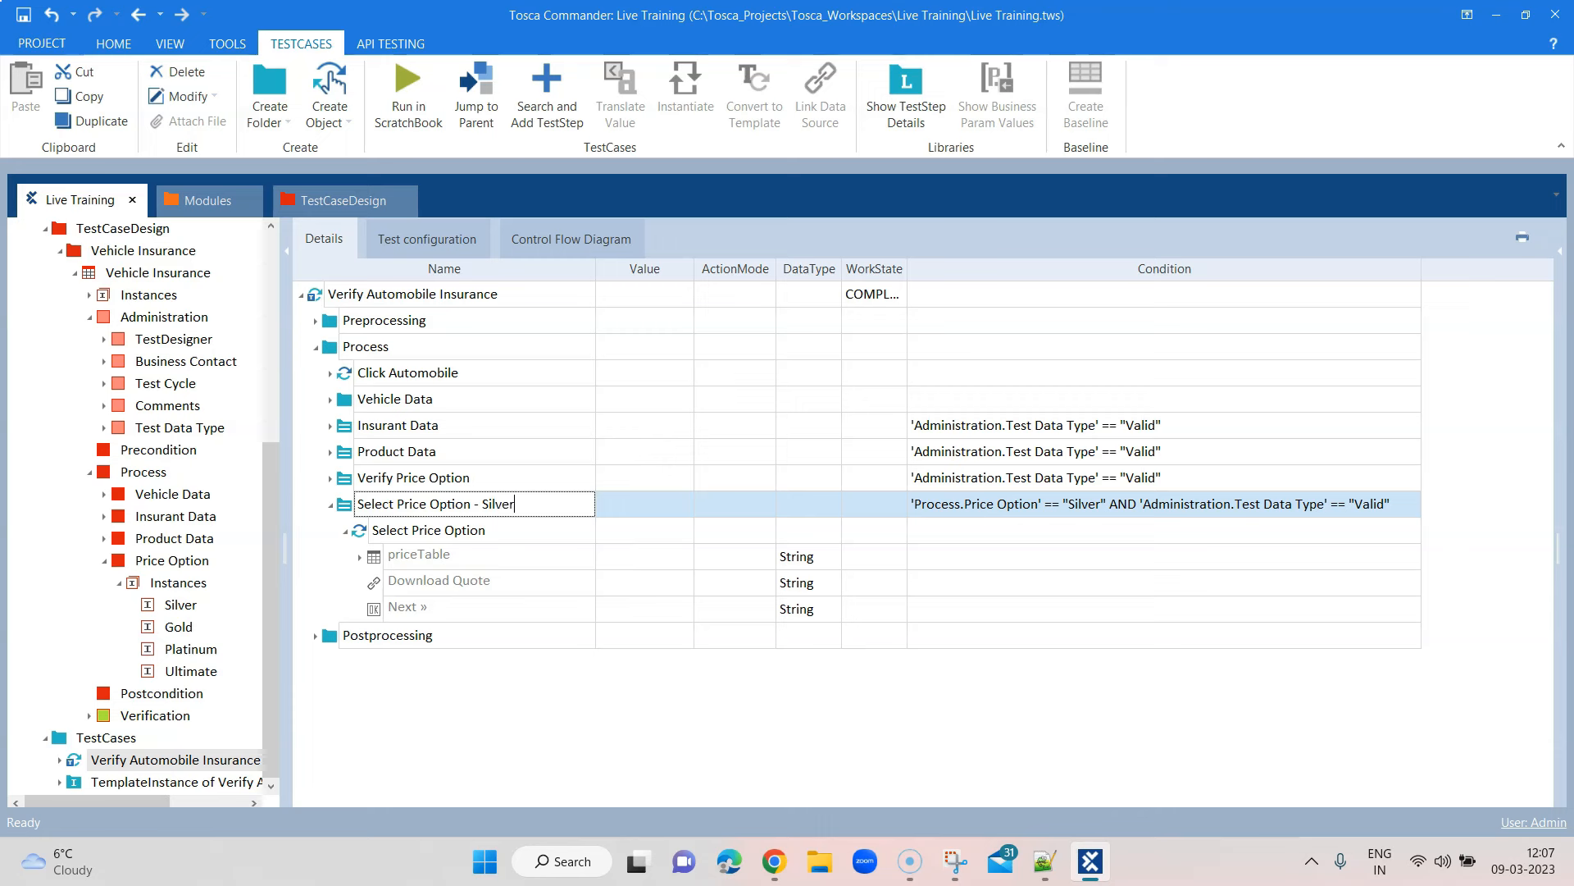
left_click(483, 531)
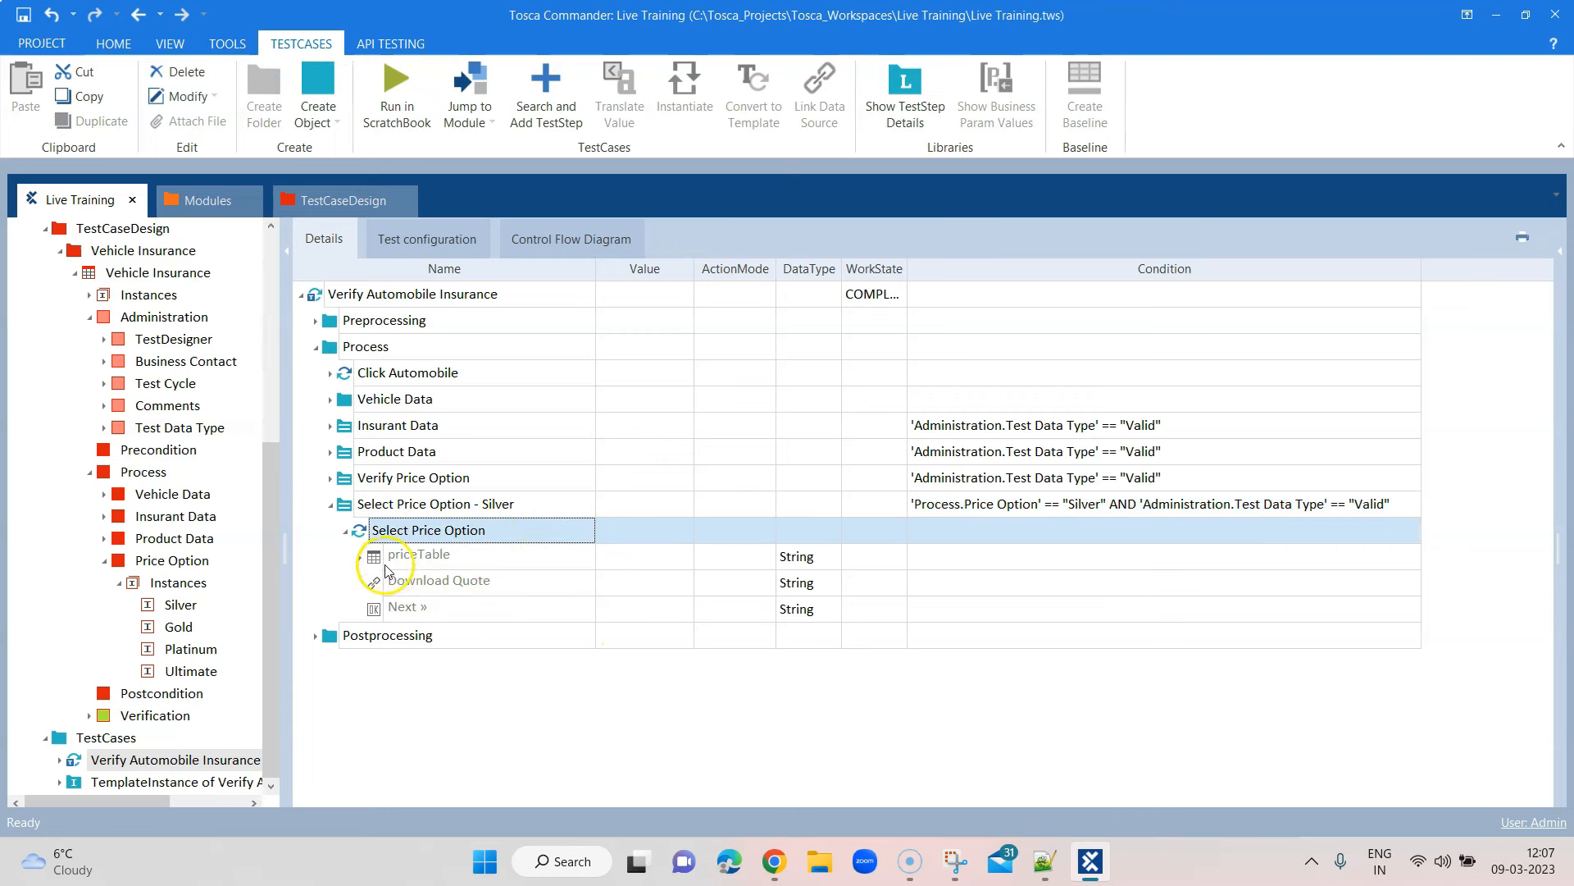
left_click(361, 557)
Set the Silver priceTable entry's value to {Click} and select the Silver step for copying
left_click(612, 636)
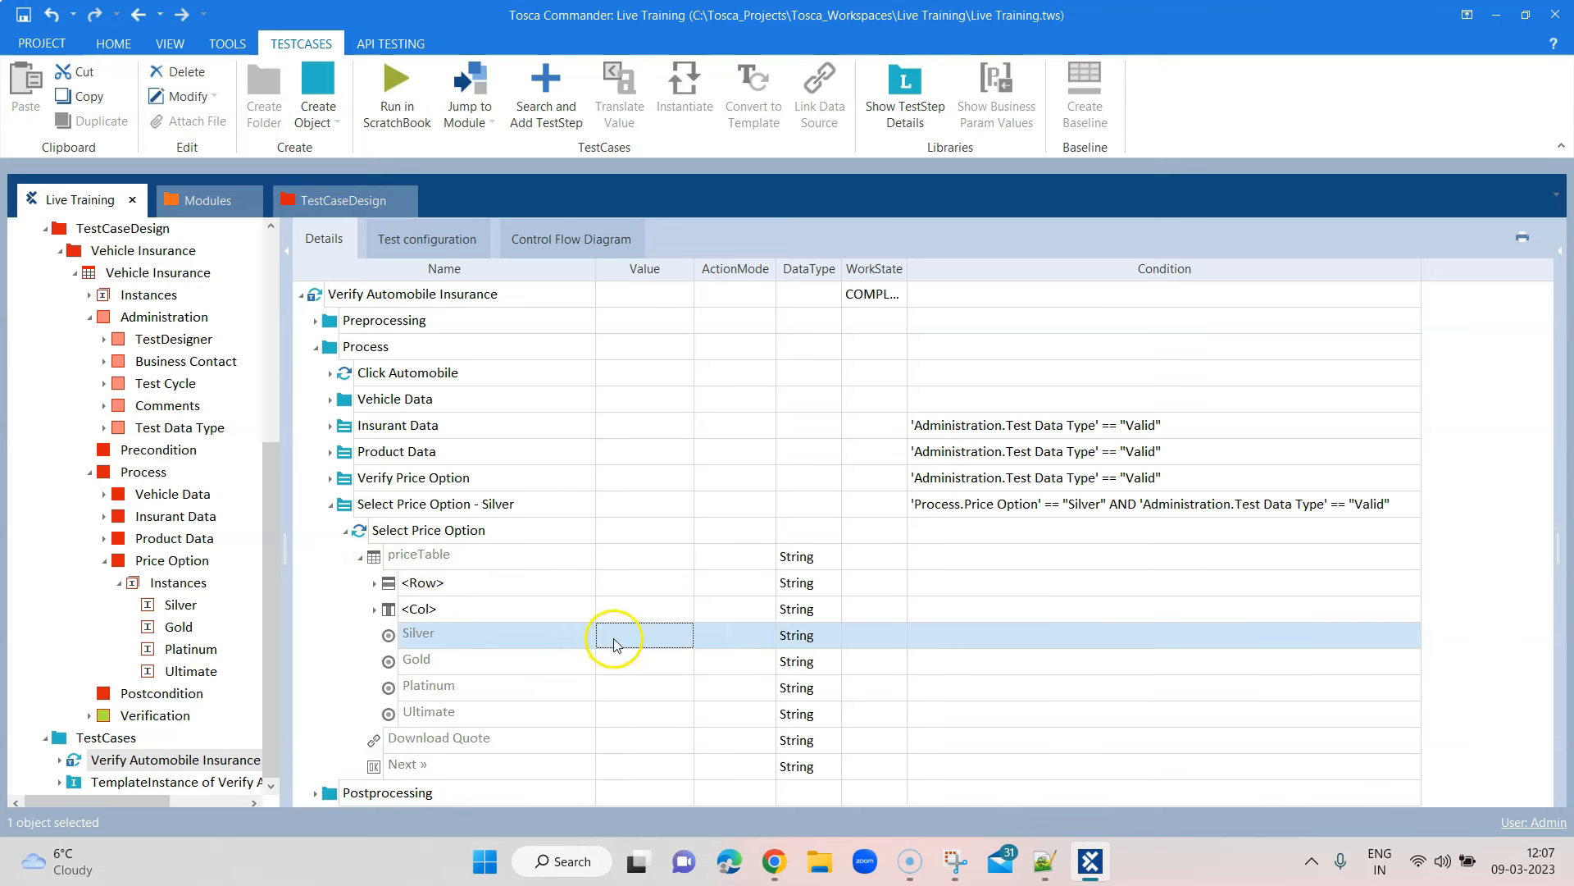
left_click(665, 635)
left_click(643, 654)
left_click(754, 646)
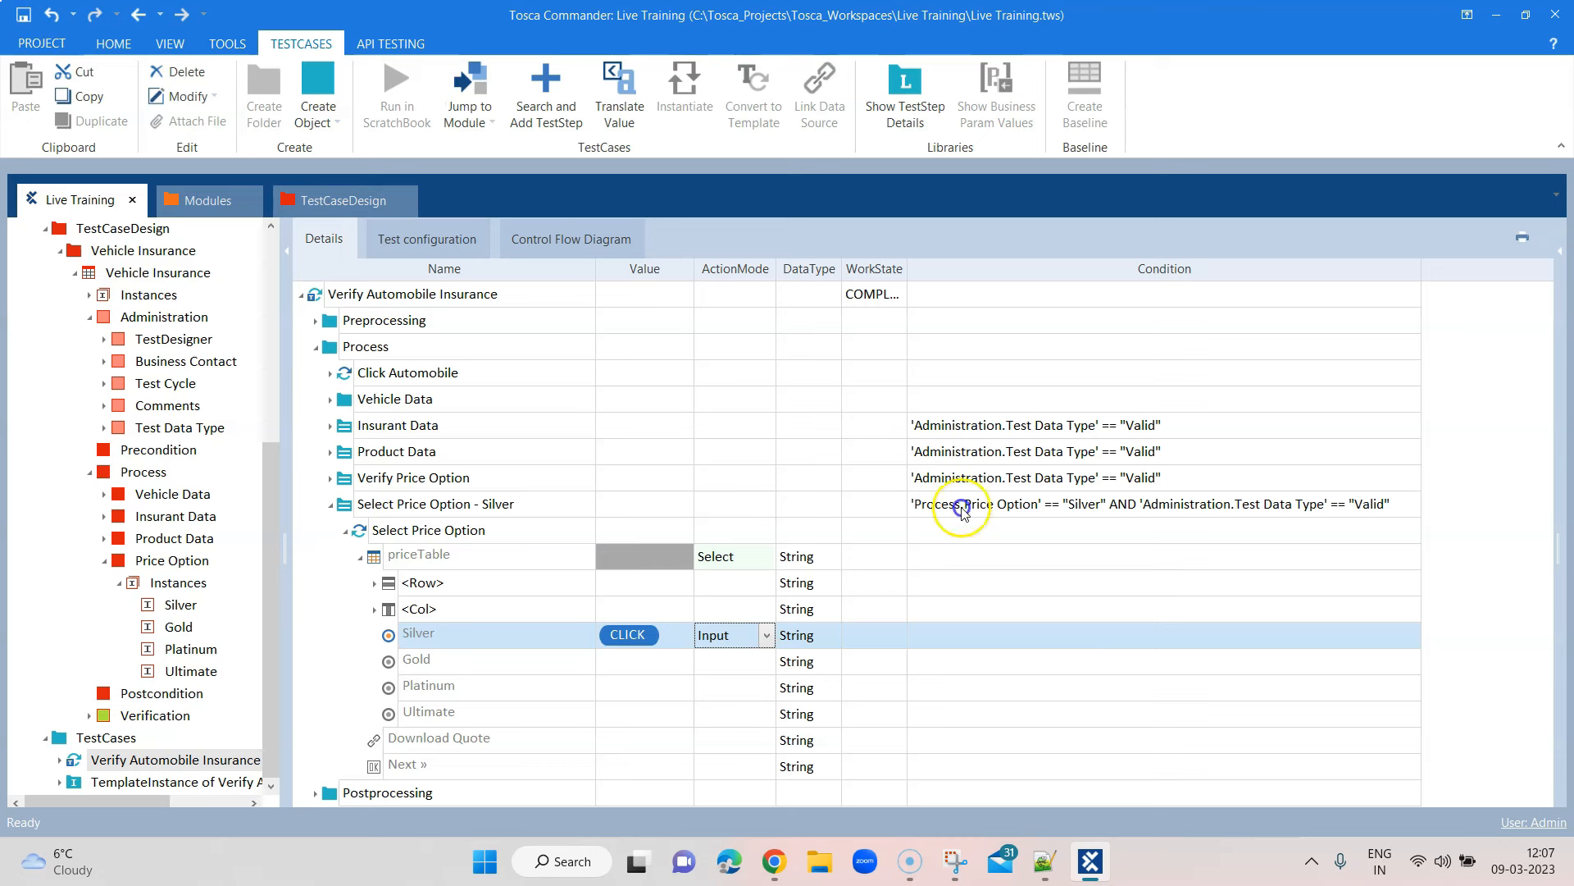
left_click(618, 630)
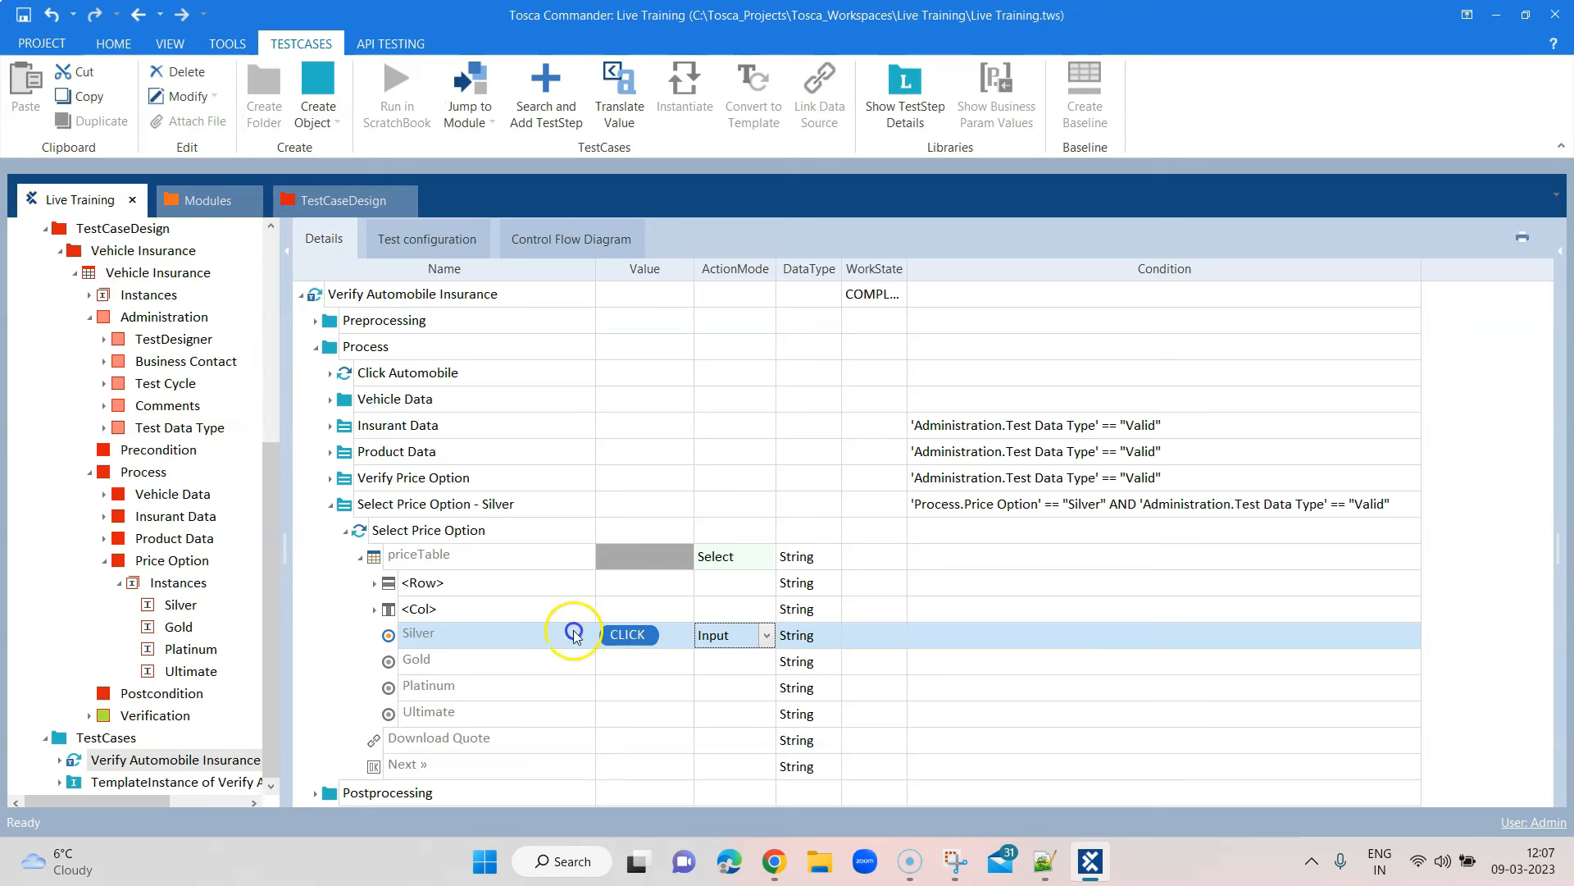
left_click(328, 507)
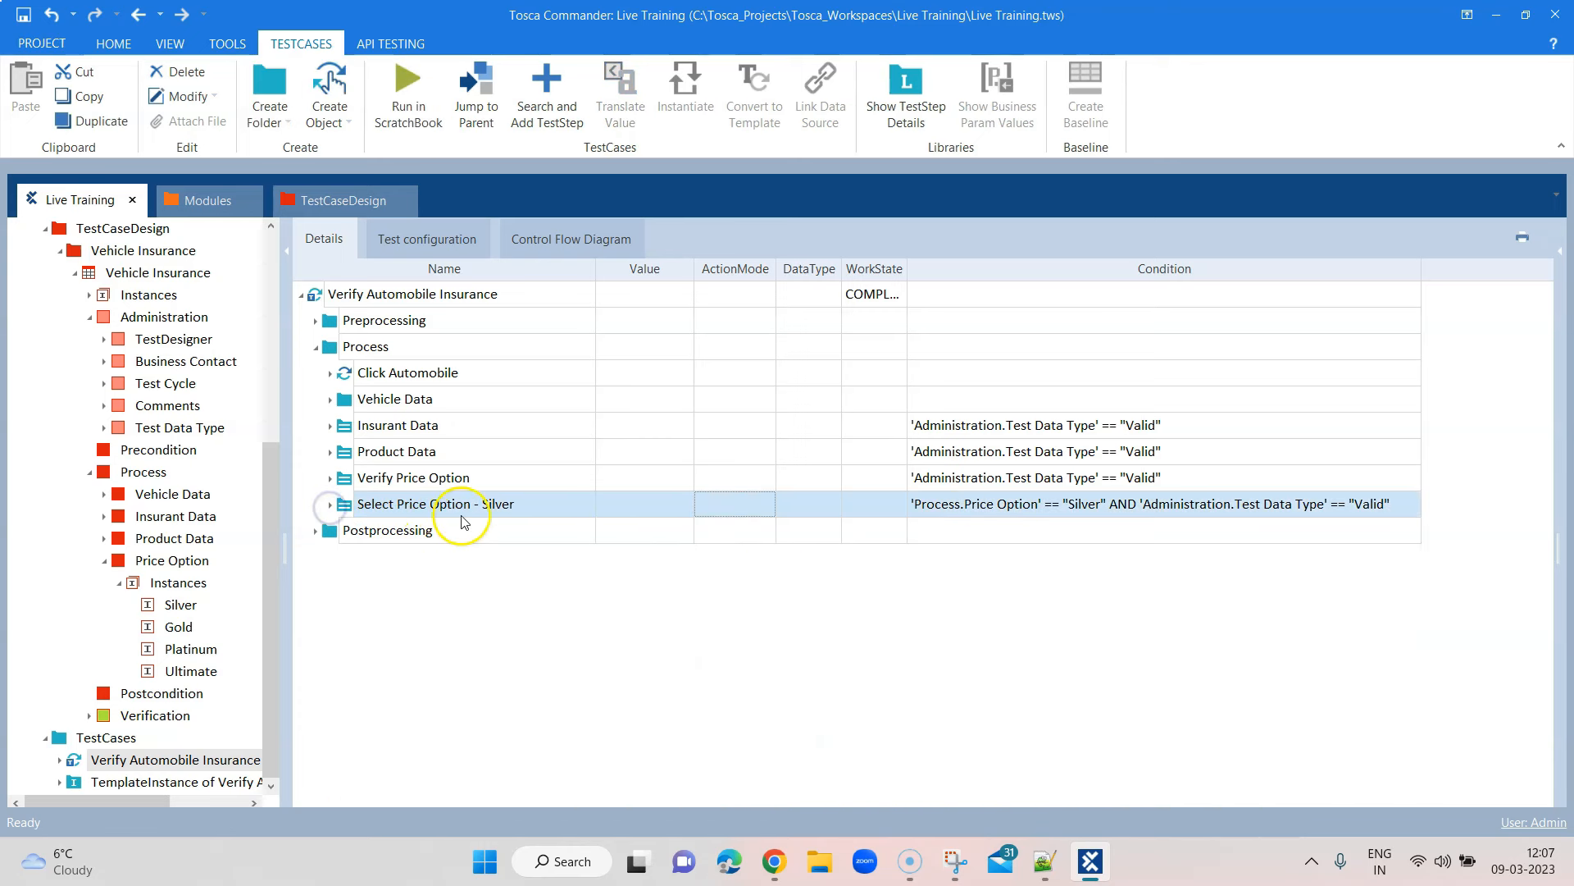
left_click(351, 505)
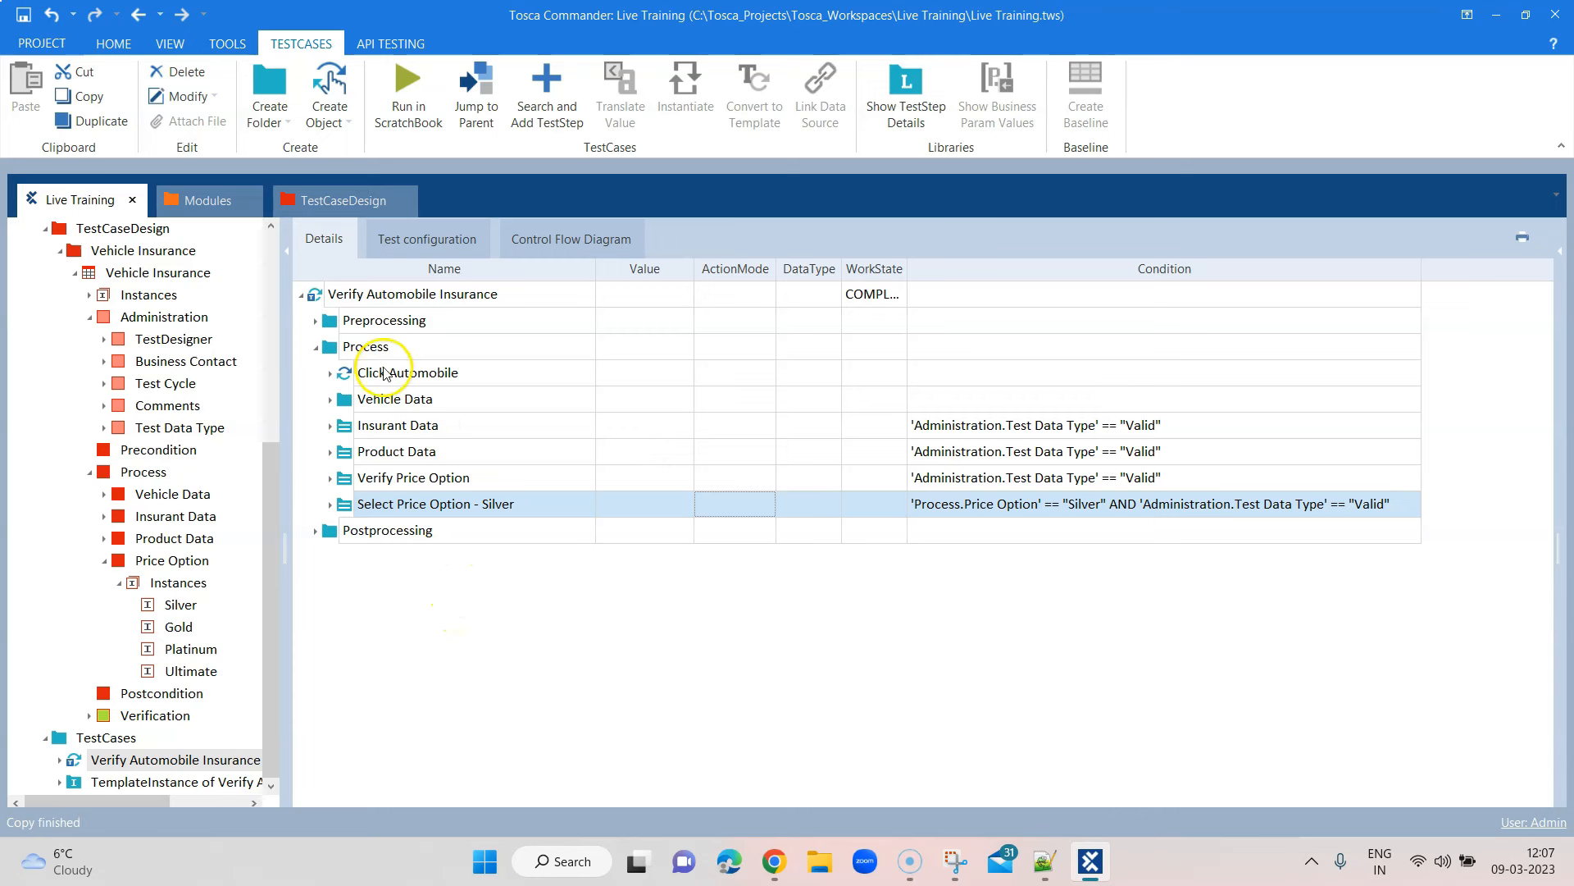
Paste three copies of the Silver price step into Process
left_click(367, 349)
key("ctrl+v")
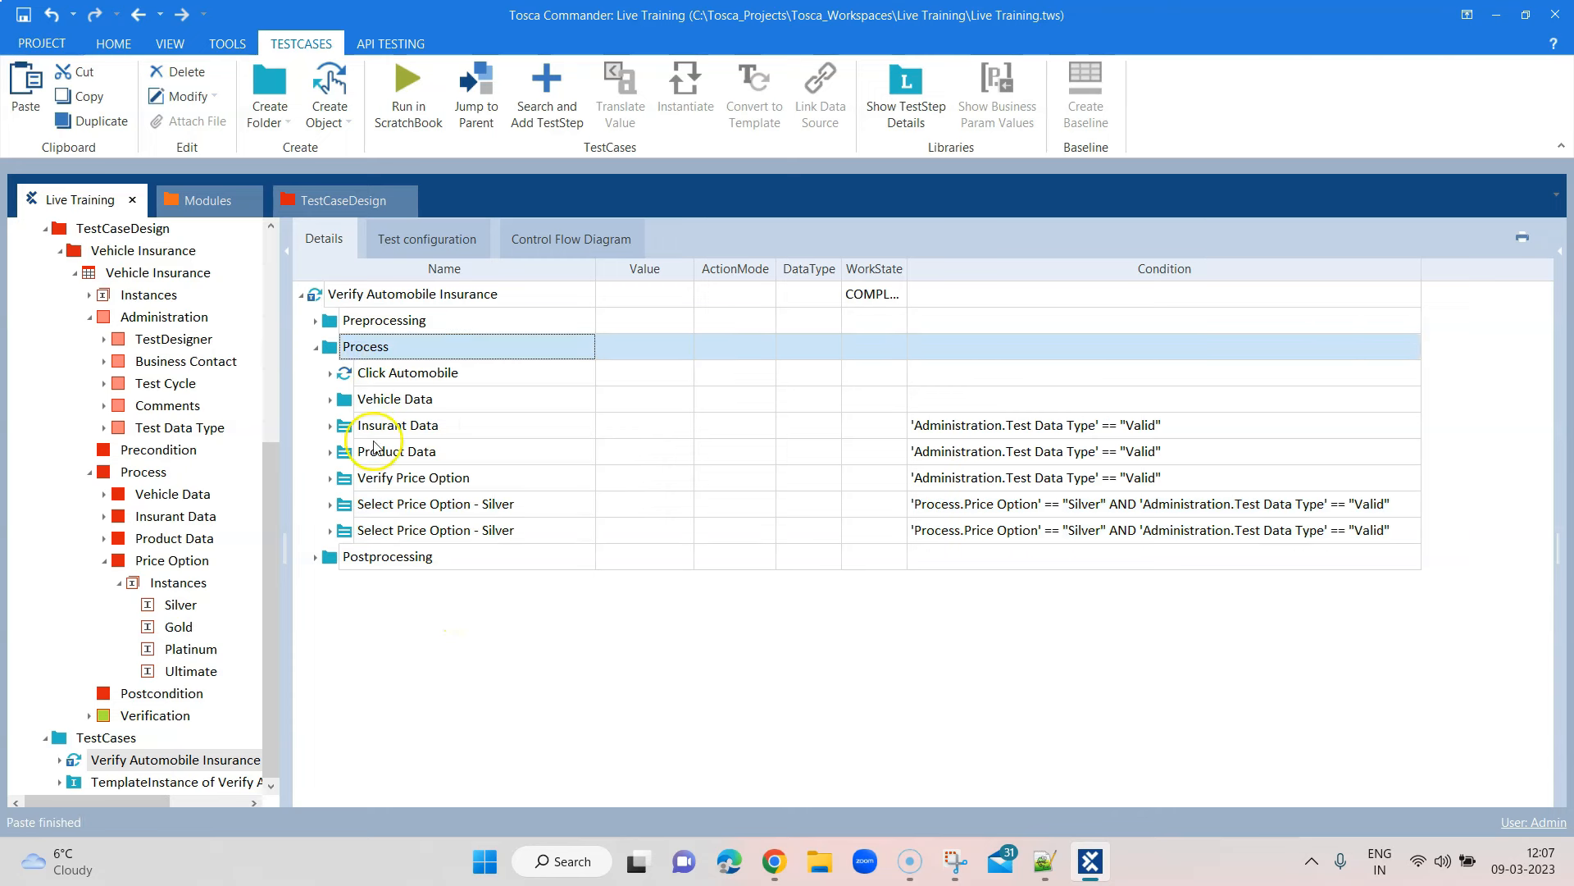
key("ctrl+v")
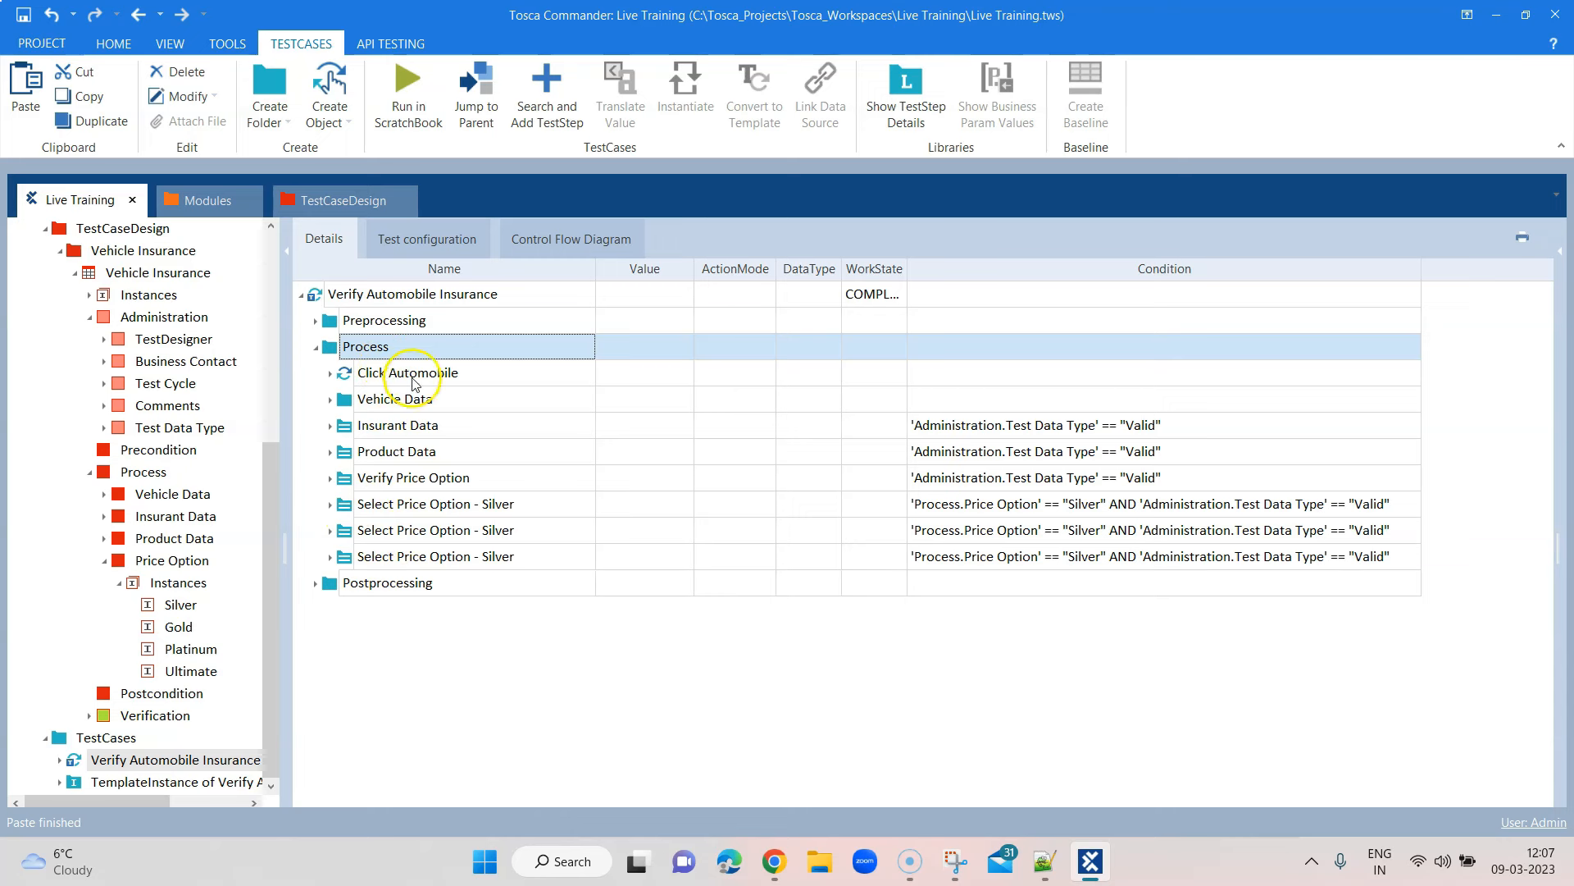
key("ctrl+v")
Change the second and third copies' conditions from Silver to Gold and Platinum
left_click(510, 532)
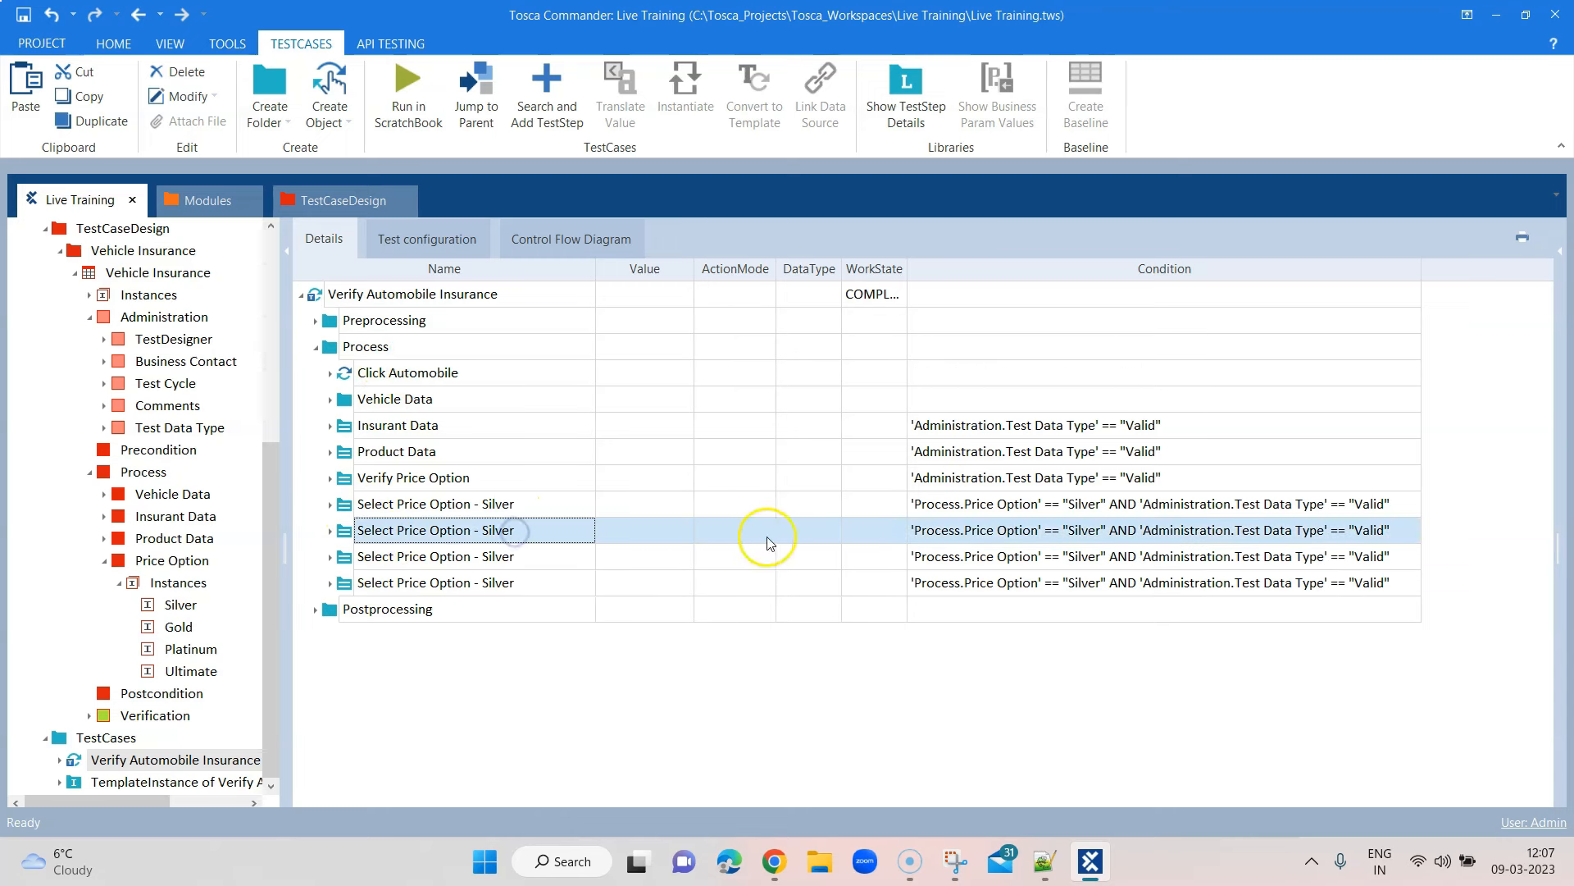
left_click(1083, 533)
double_click(1080, 532)
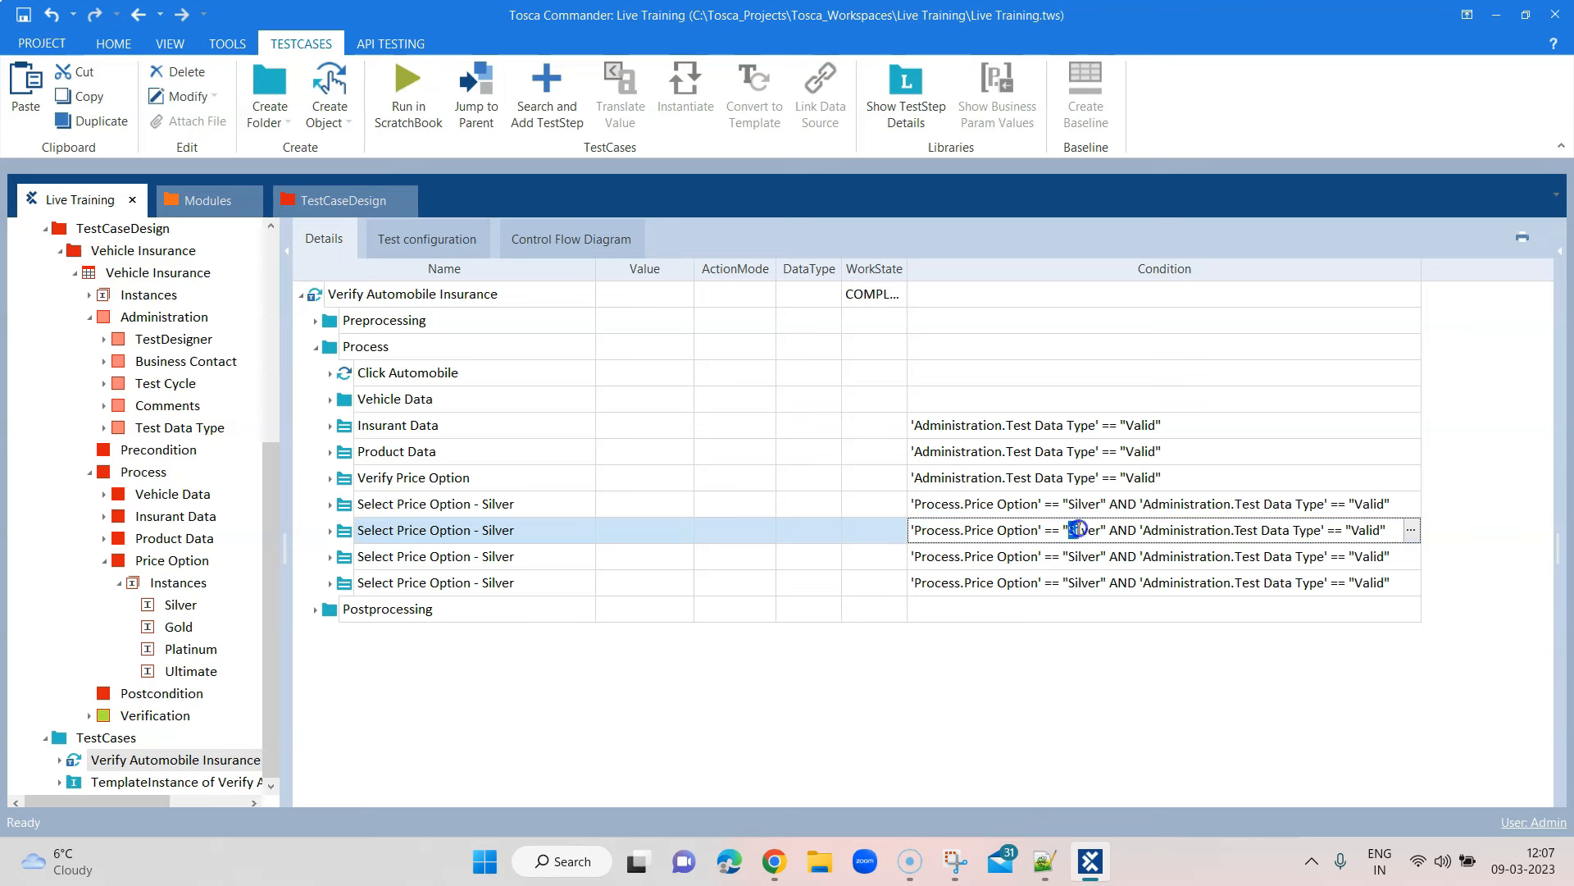
type("Gold")
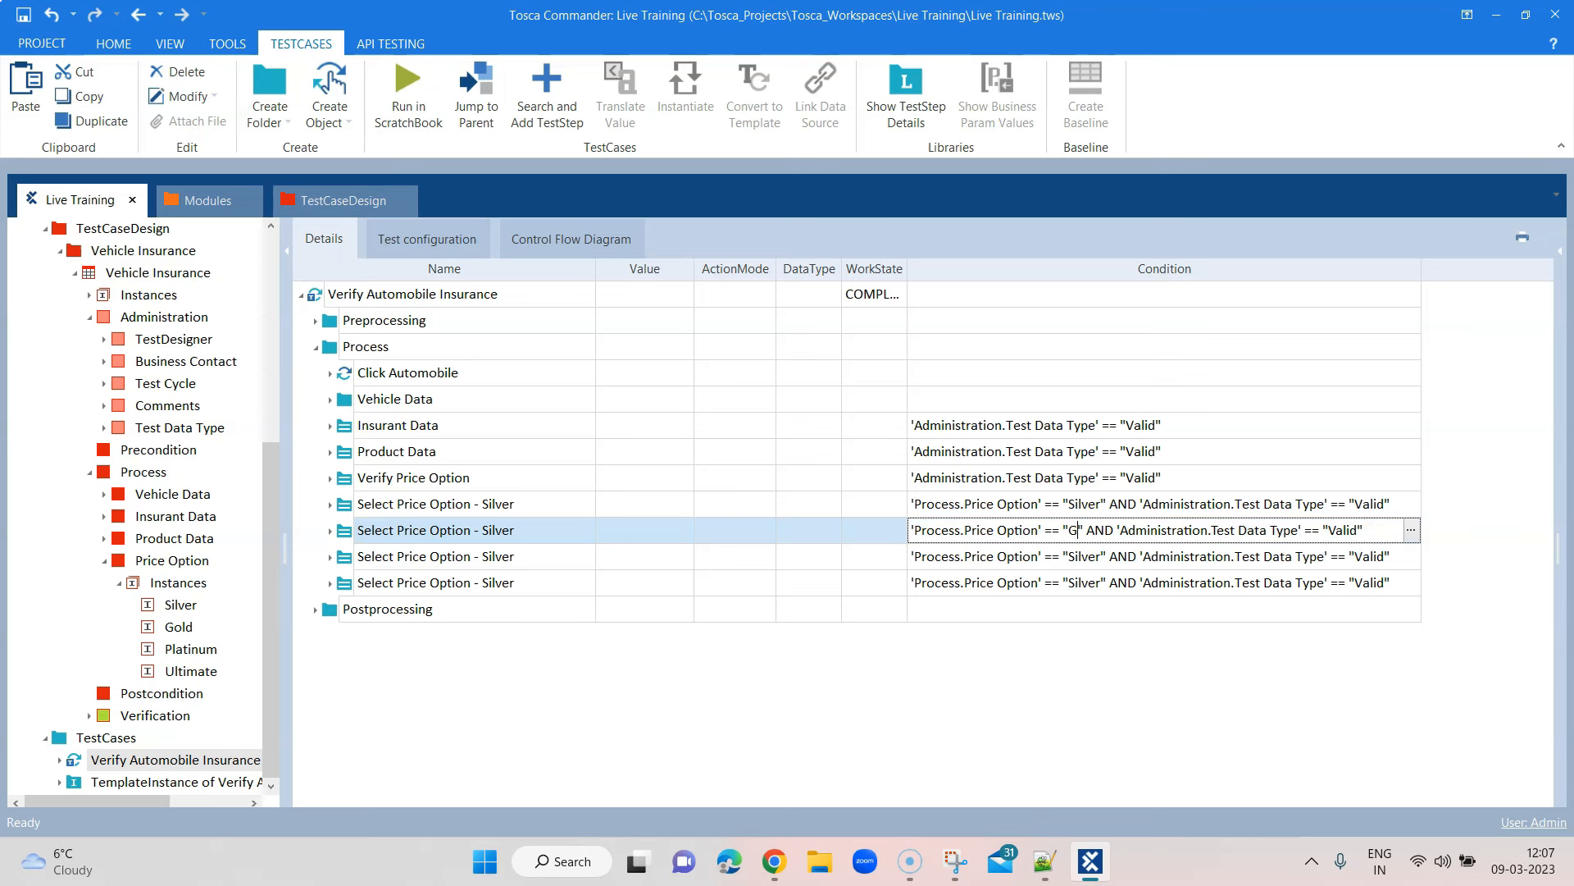
left_click(1083, 556)
left_click(1083, 556)
double_click(1083, 556)
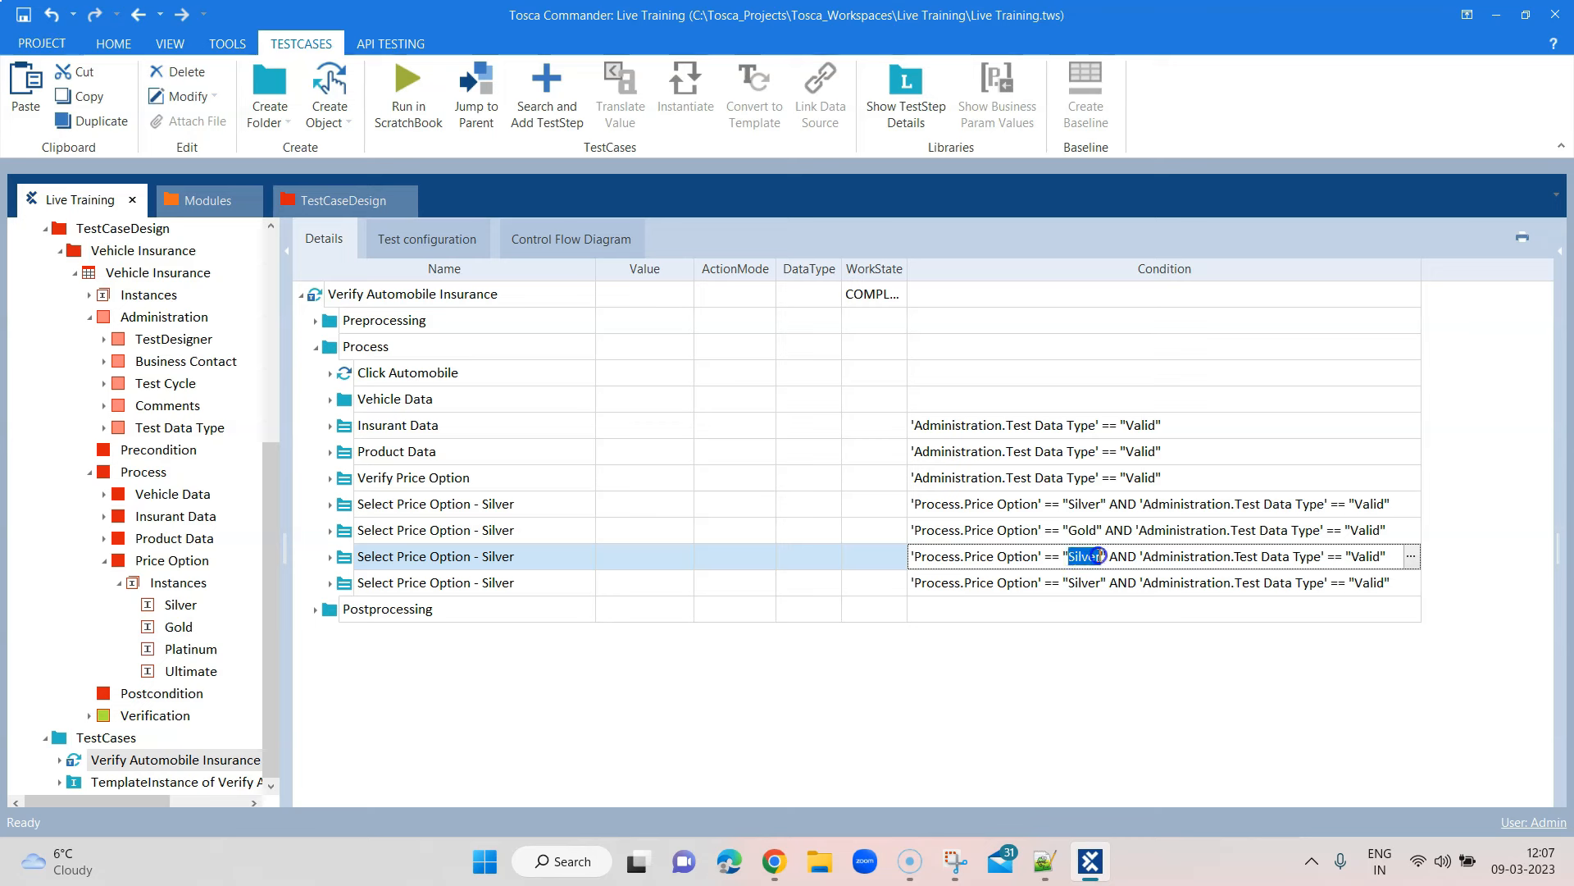
type("Platinum")
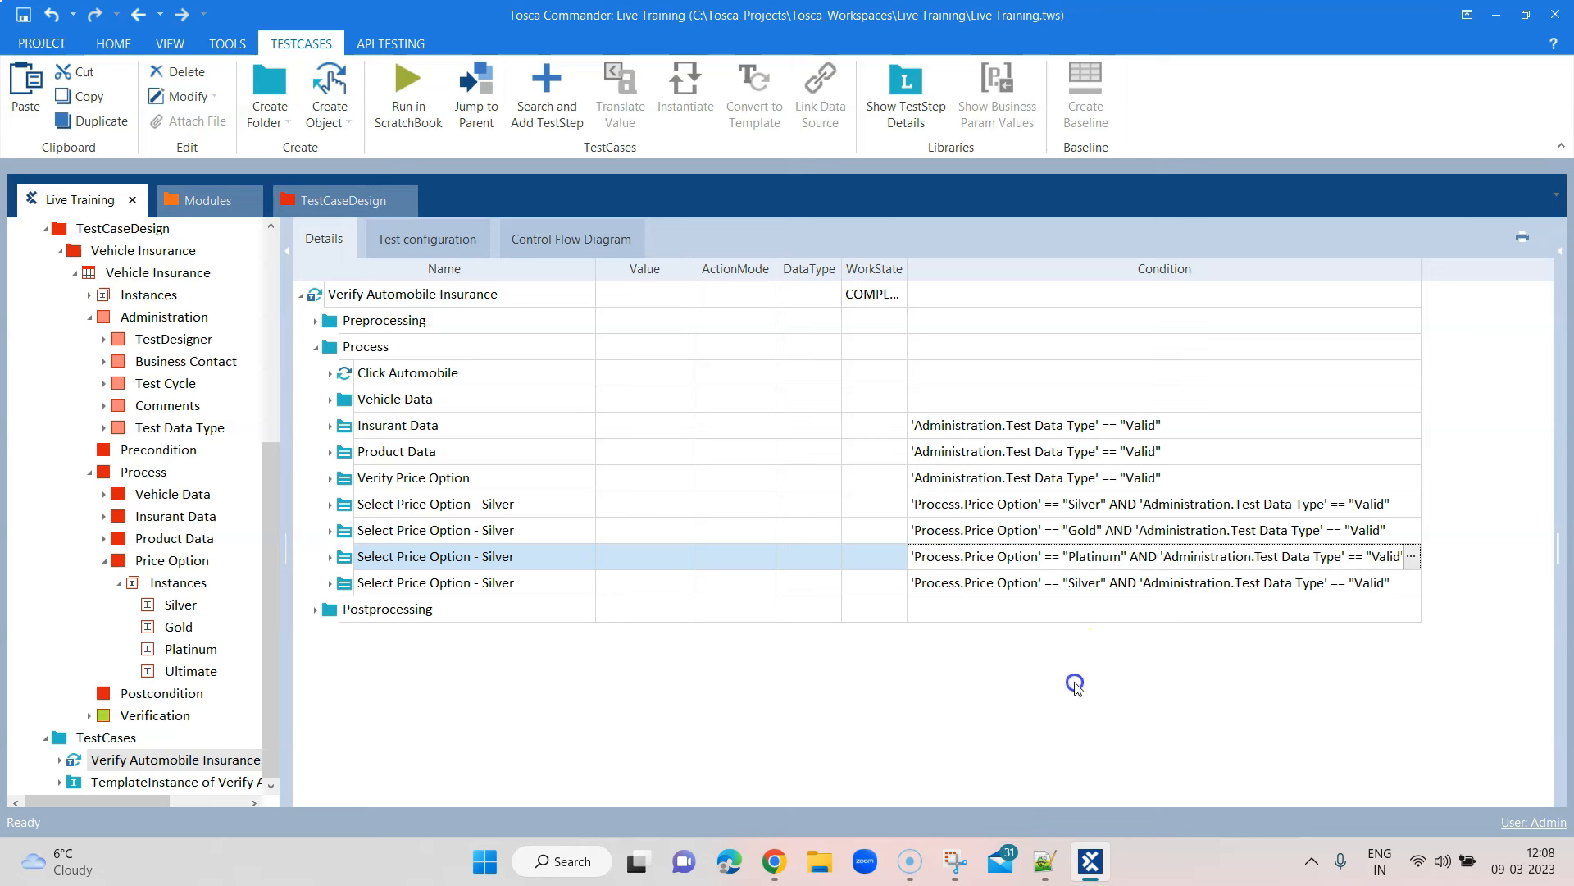
Change the last copy's condition from Silver to Ultimate
left_click(1066, 589)
left_click(1071, 586)
double_click(1079, 583)
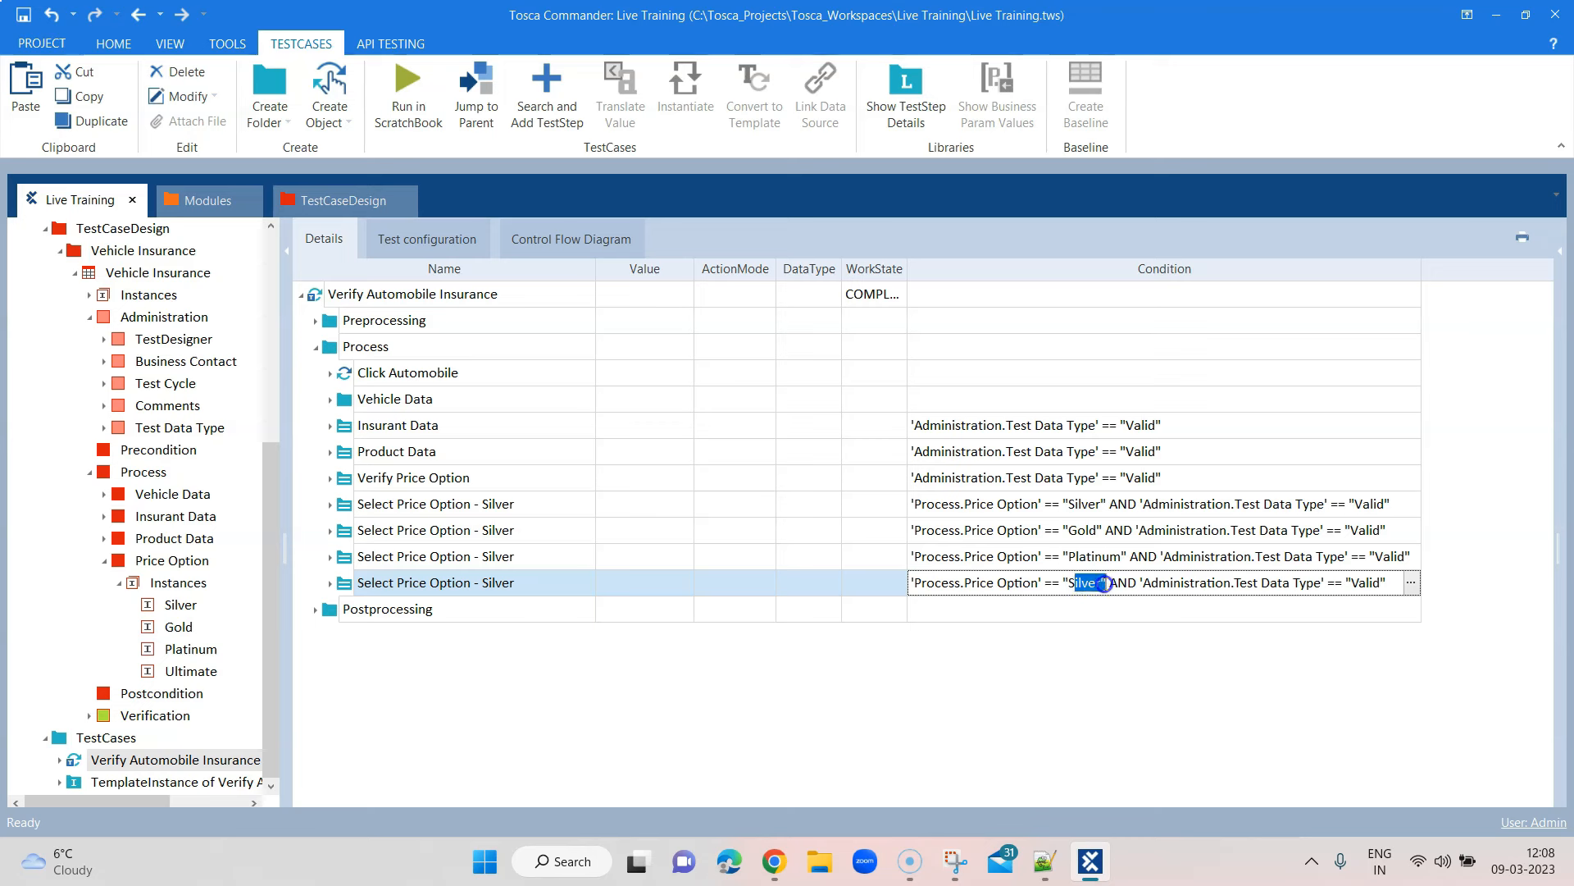
key("BackSpace")
type("Ultimate")
left_click(979, 696)
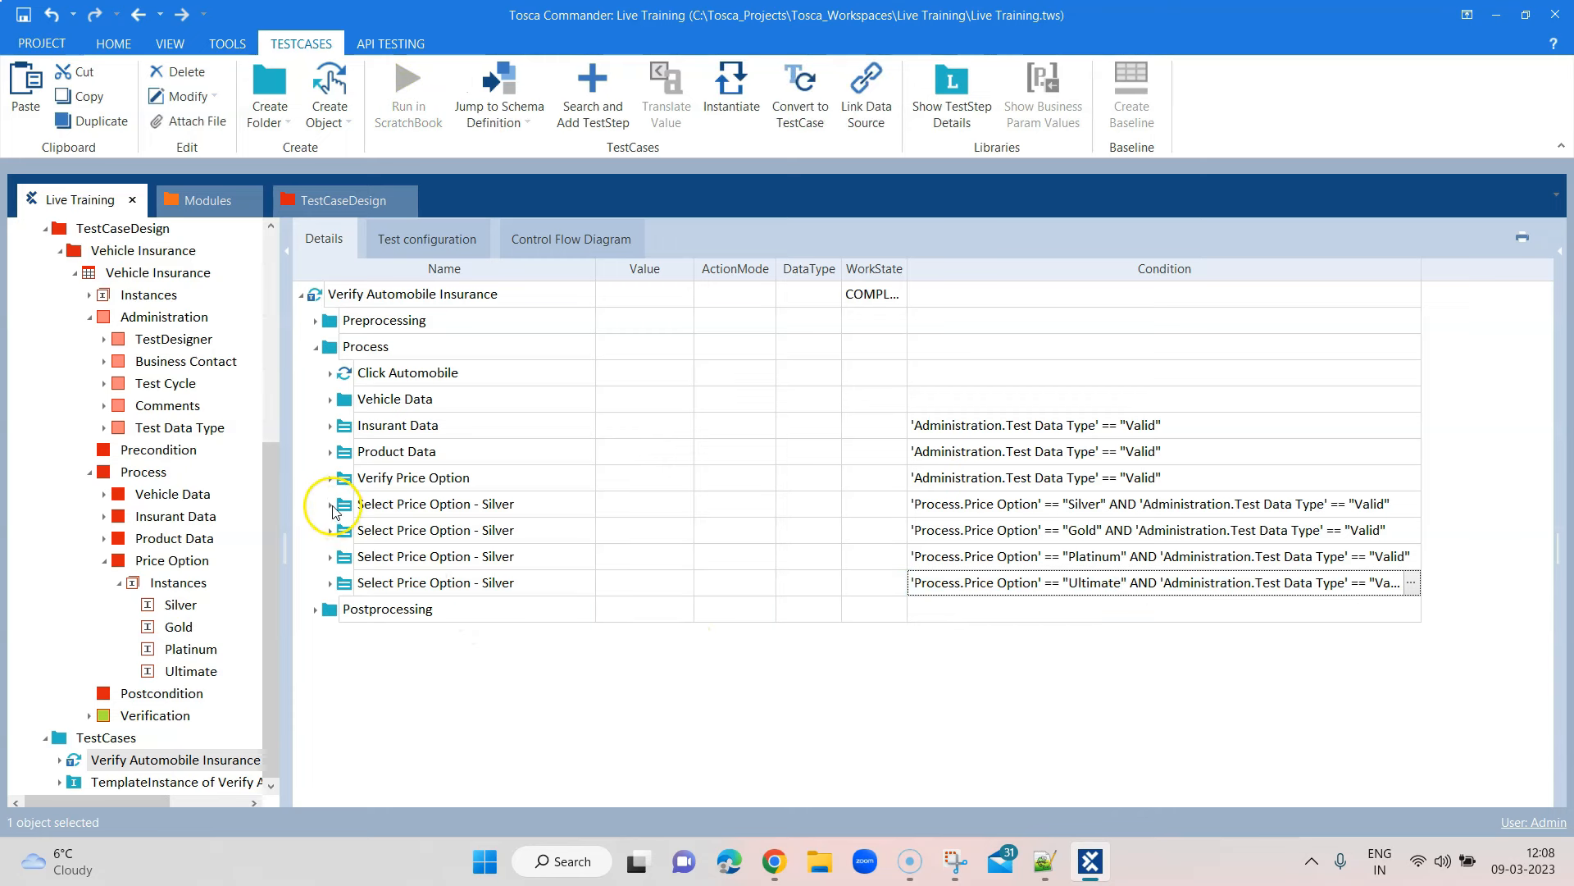
Rename the copies to Select Price Option - Gold, - Platinum and - Ultimate
left_click(457, 529)
left_click(497, 532)
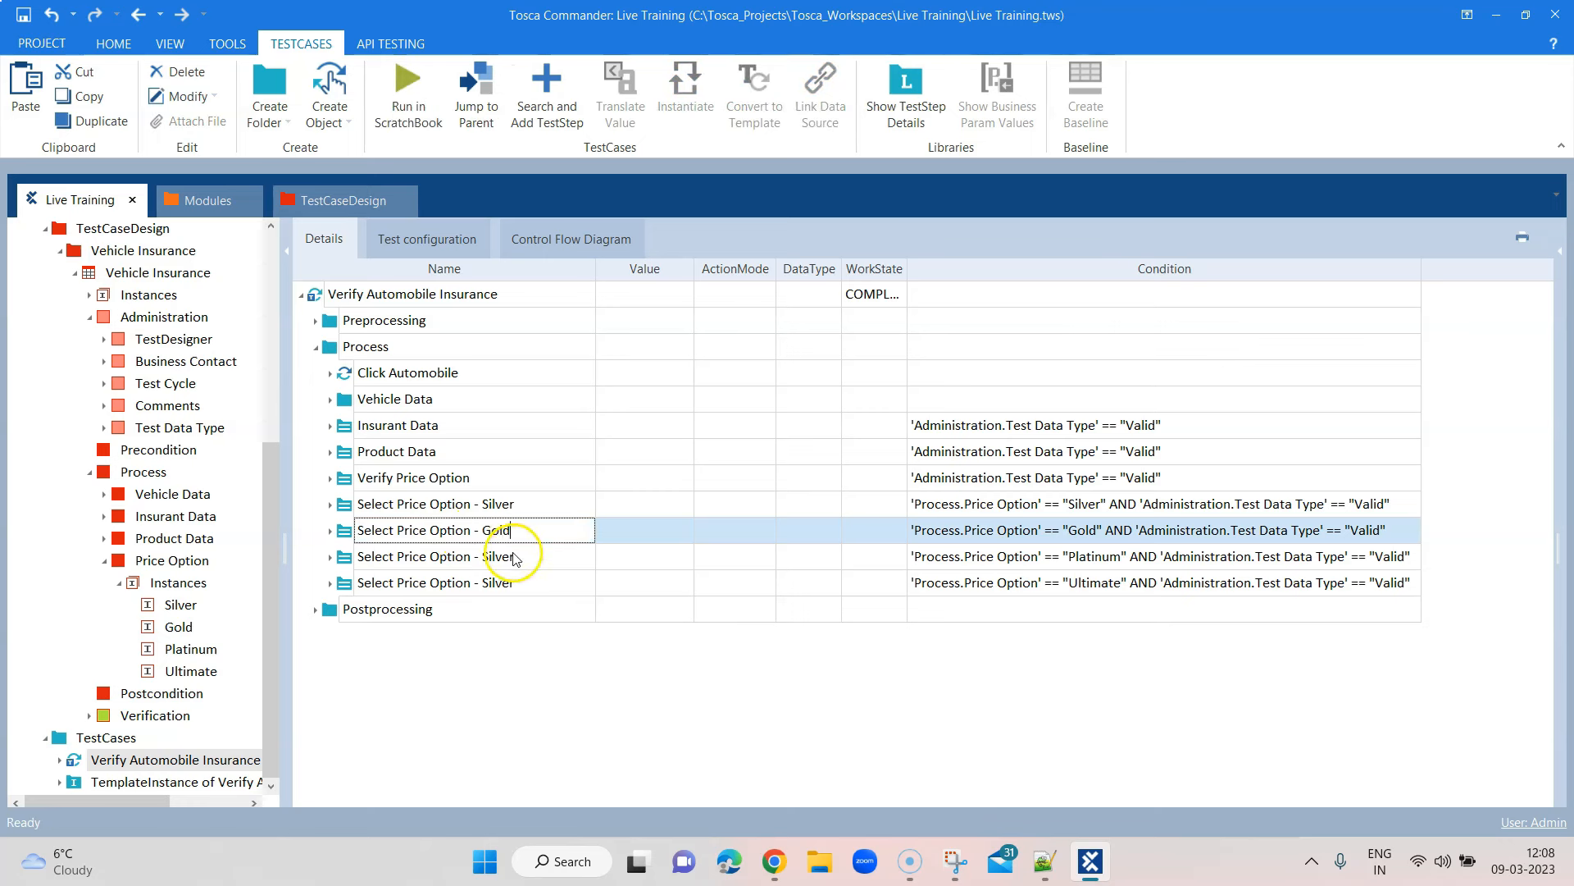
type("Gold")
left_click(513, 557)
left_click(488, 555)
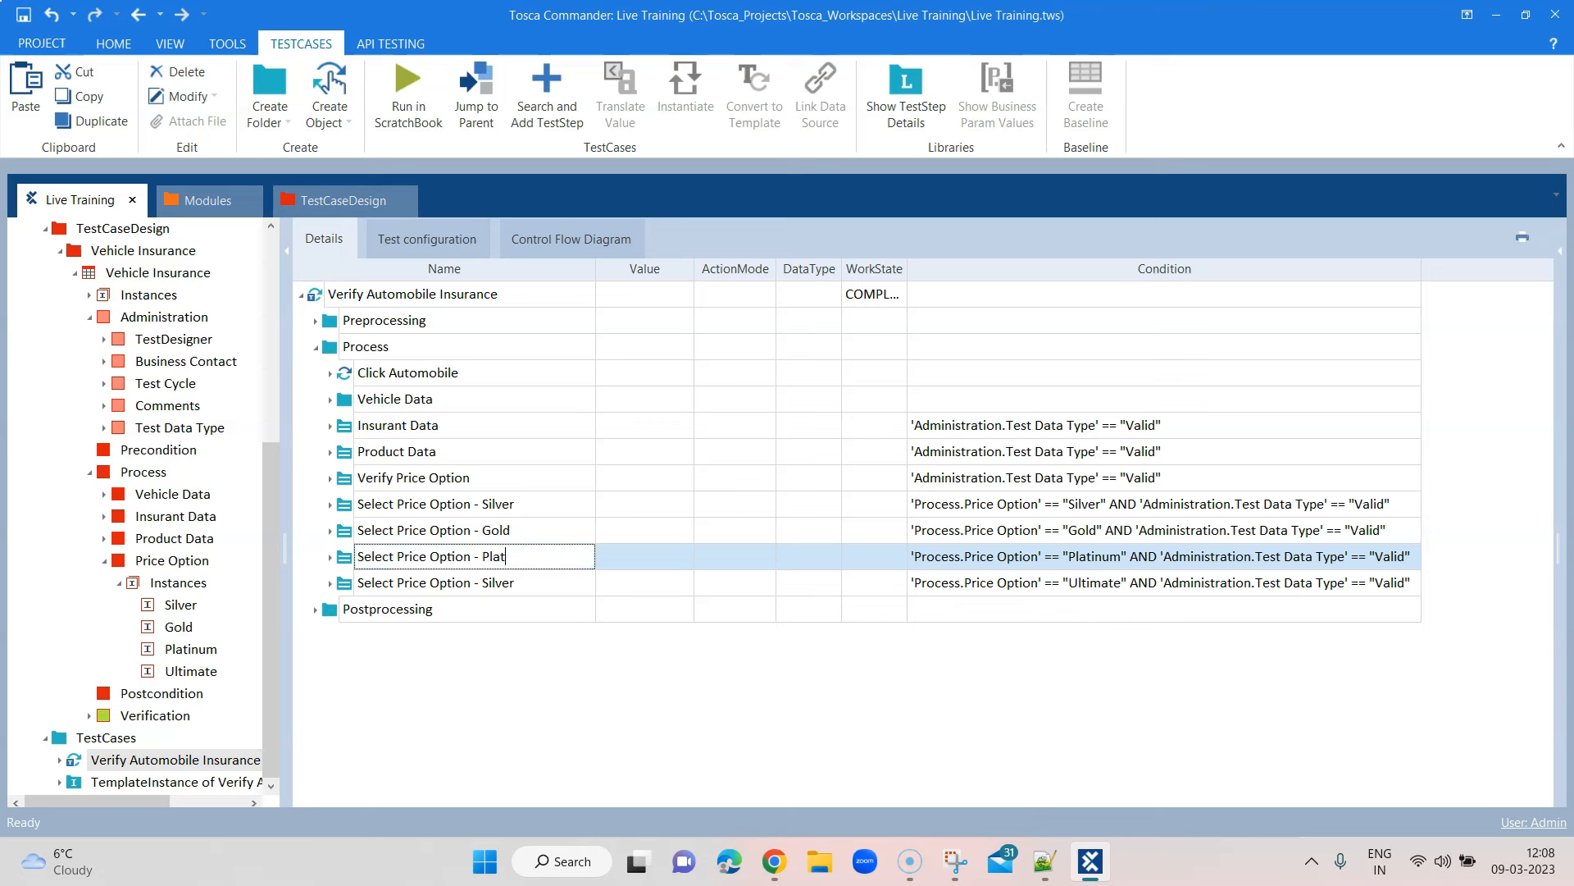
left_click(496, 586)
left_click(472, 582)
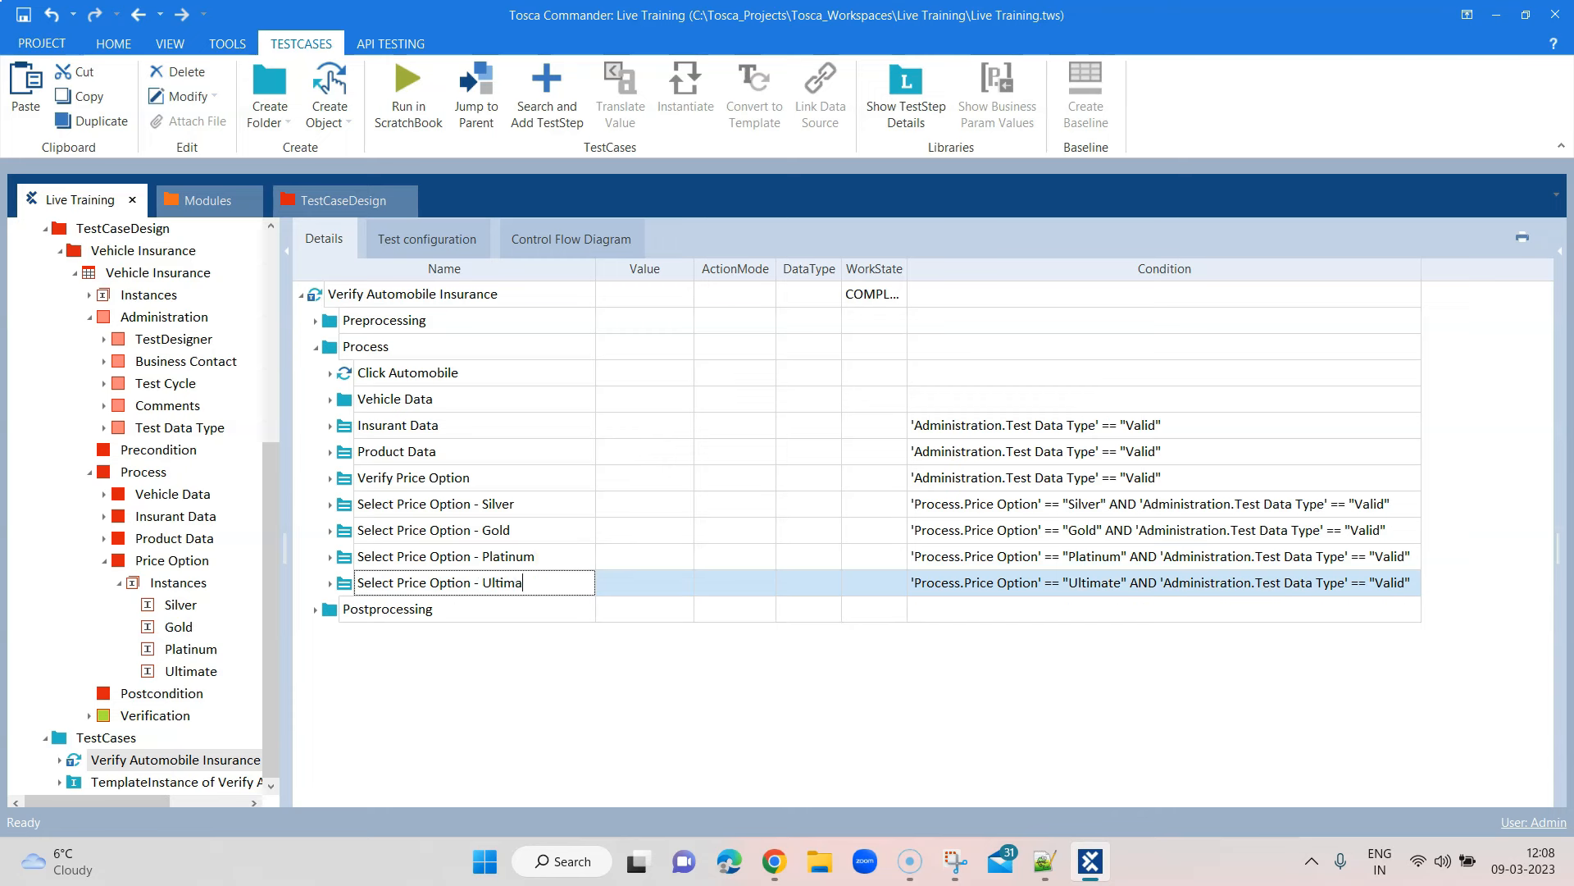
key("Return")
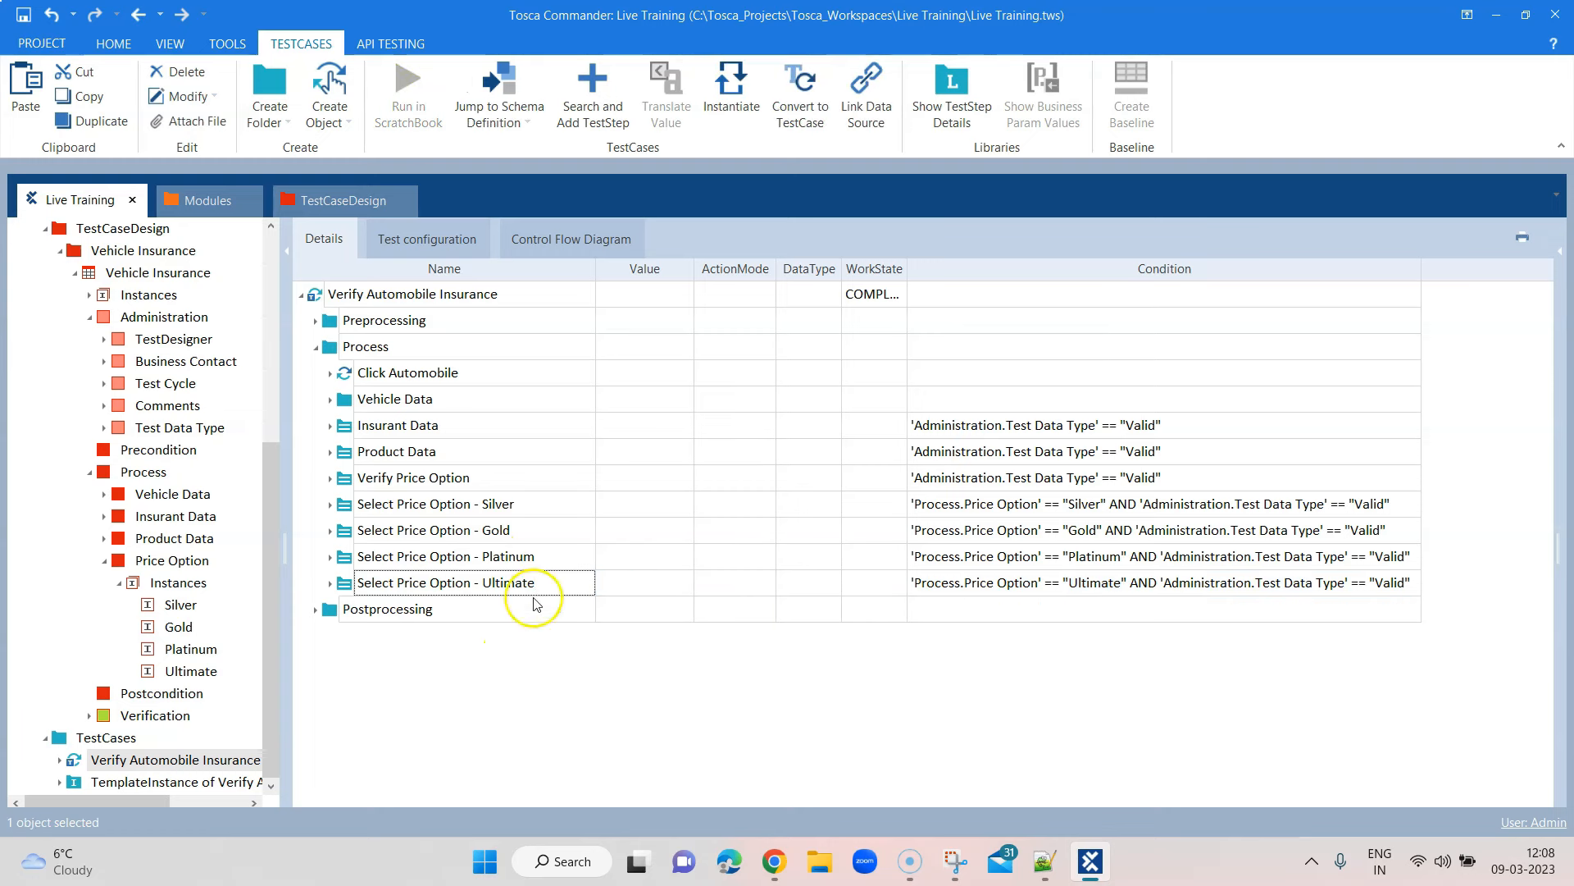
left_click(328, 505)
In the Gold folder, disable the Silver priceTable entry and set the Gold value to {Click}
left_click(329, 506)
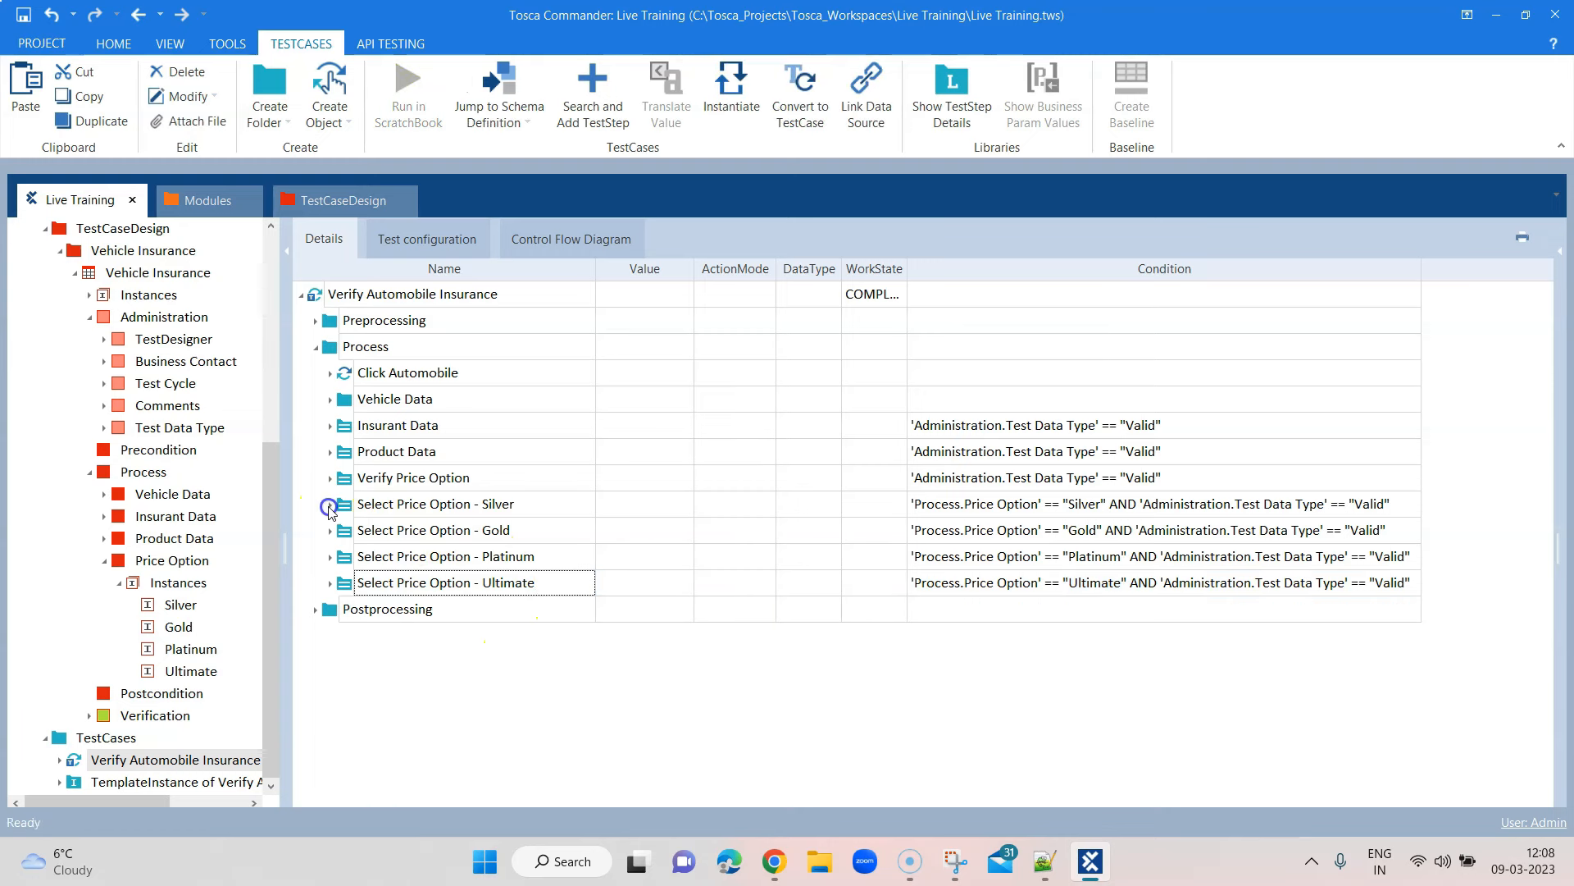
left_click(330, 531)
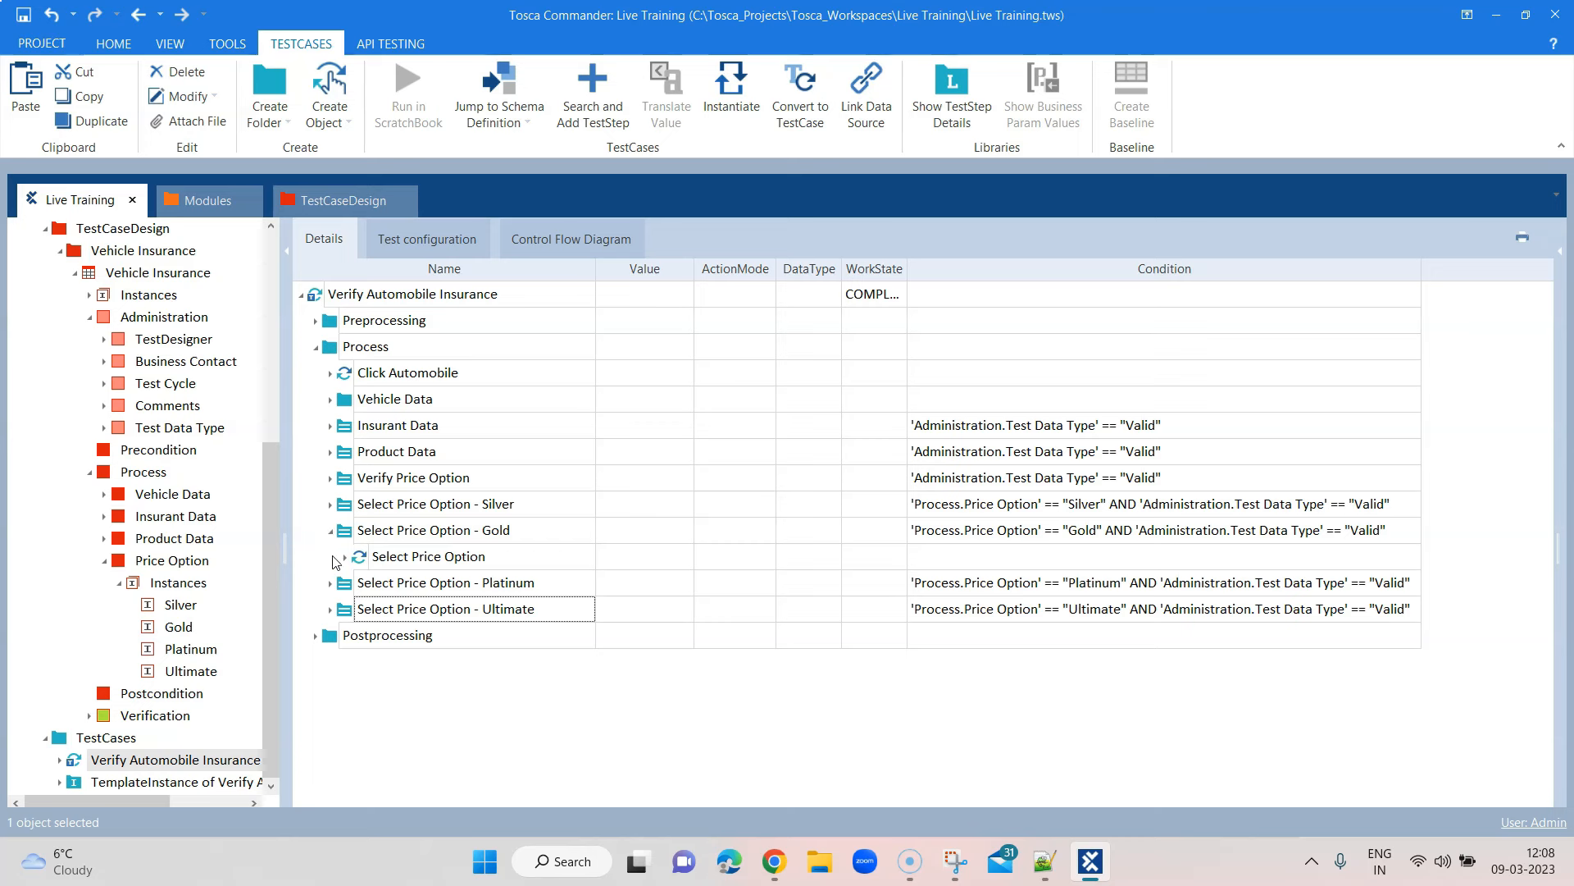
left_click(345, 558)
double_click(374, 586)
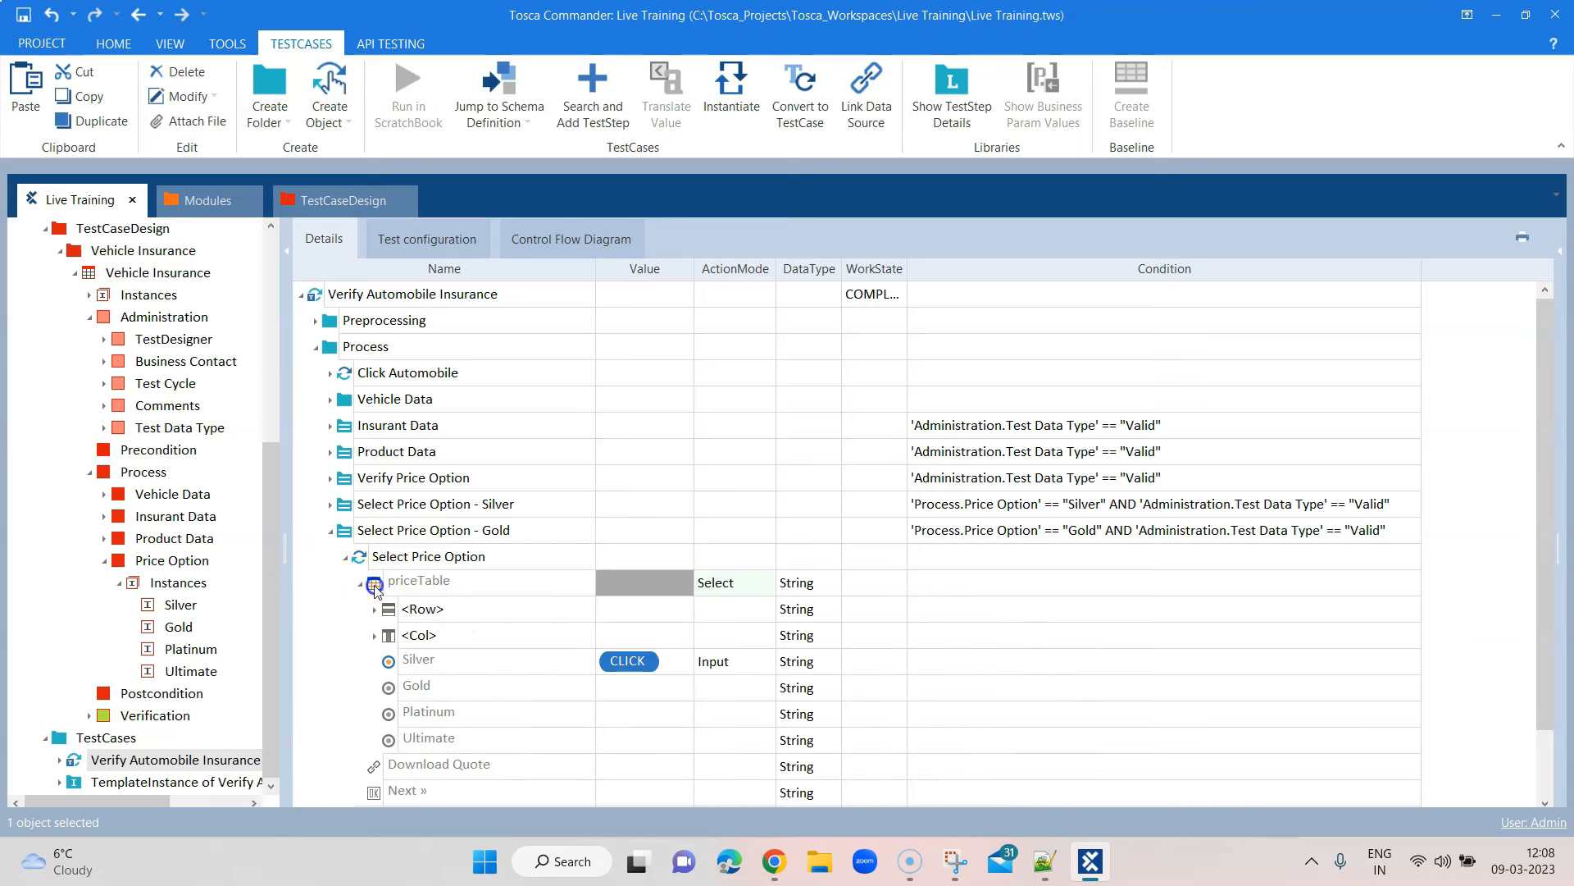
left_click(664, 651)
left_click(629, 662)
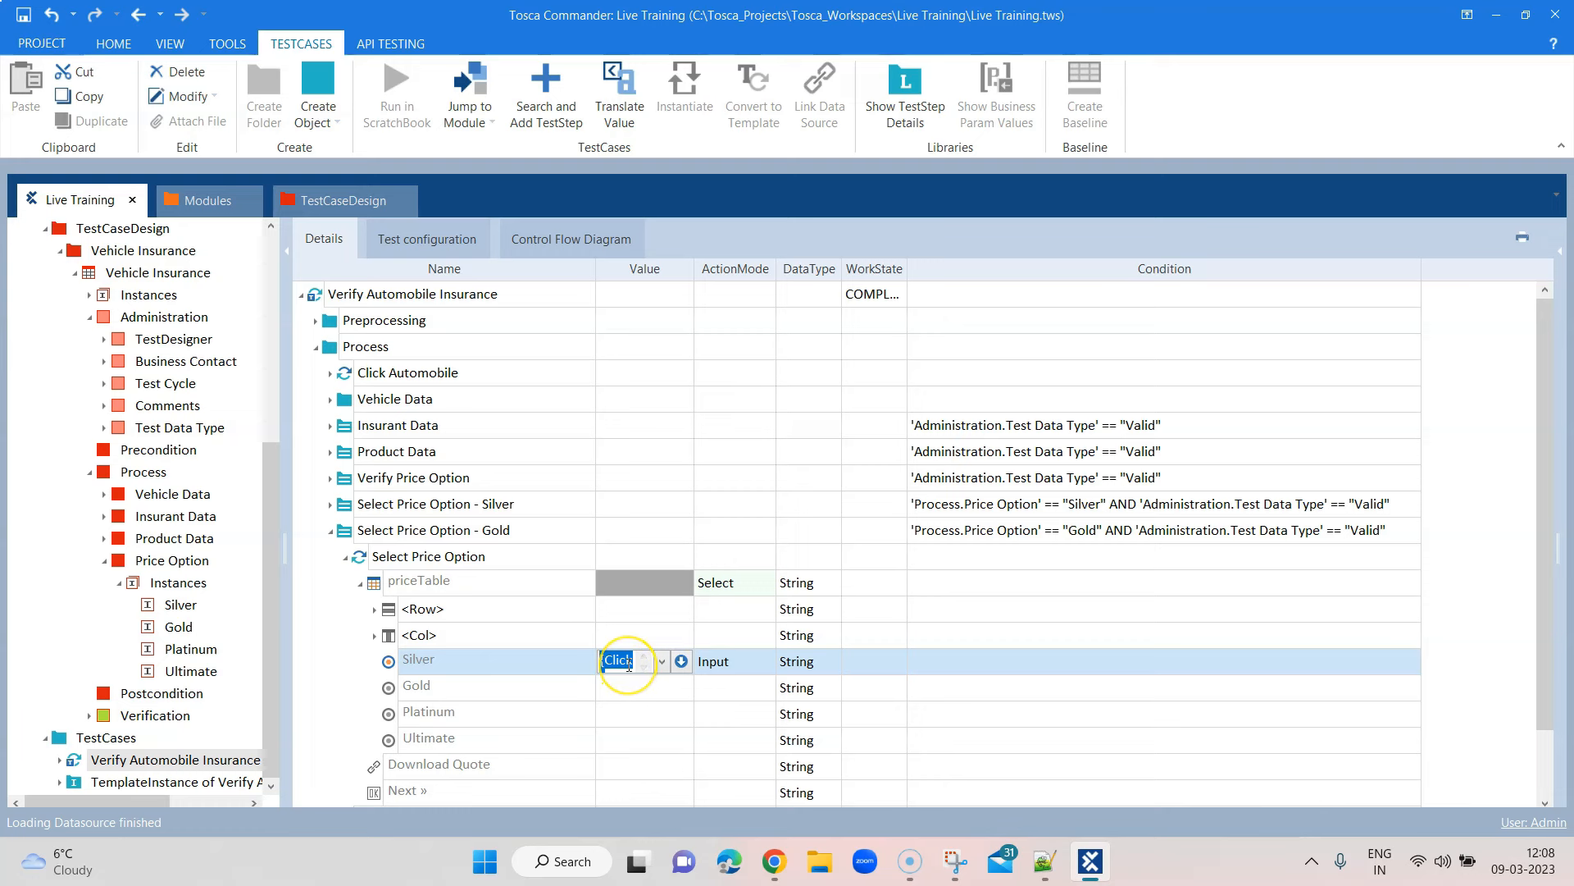
right_click(545, 661)
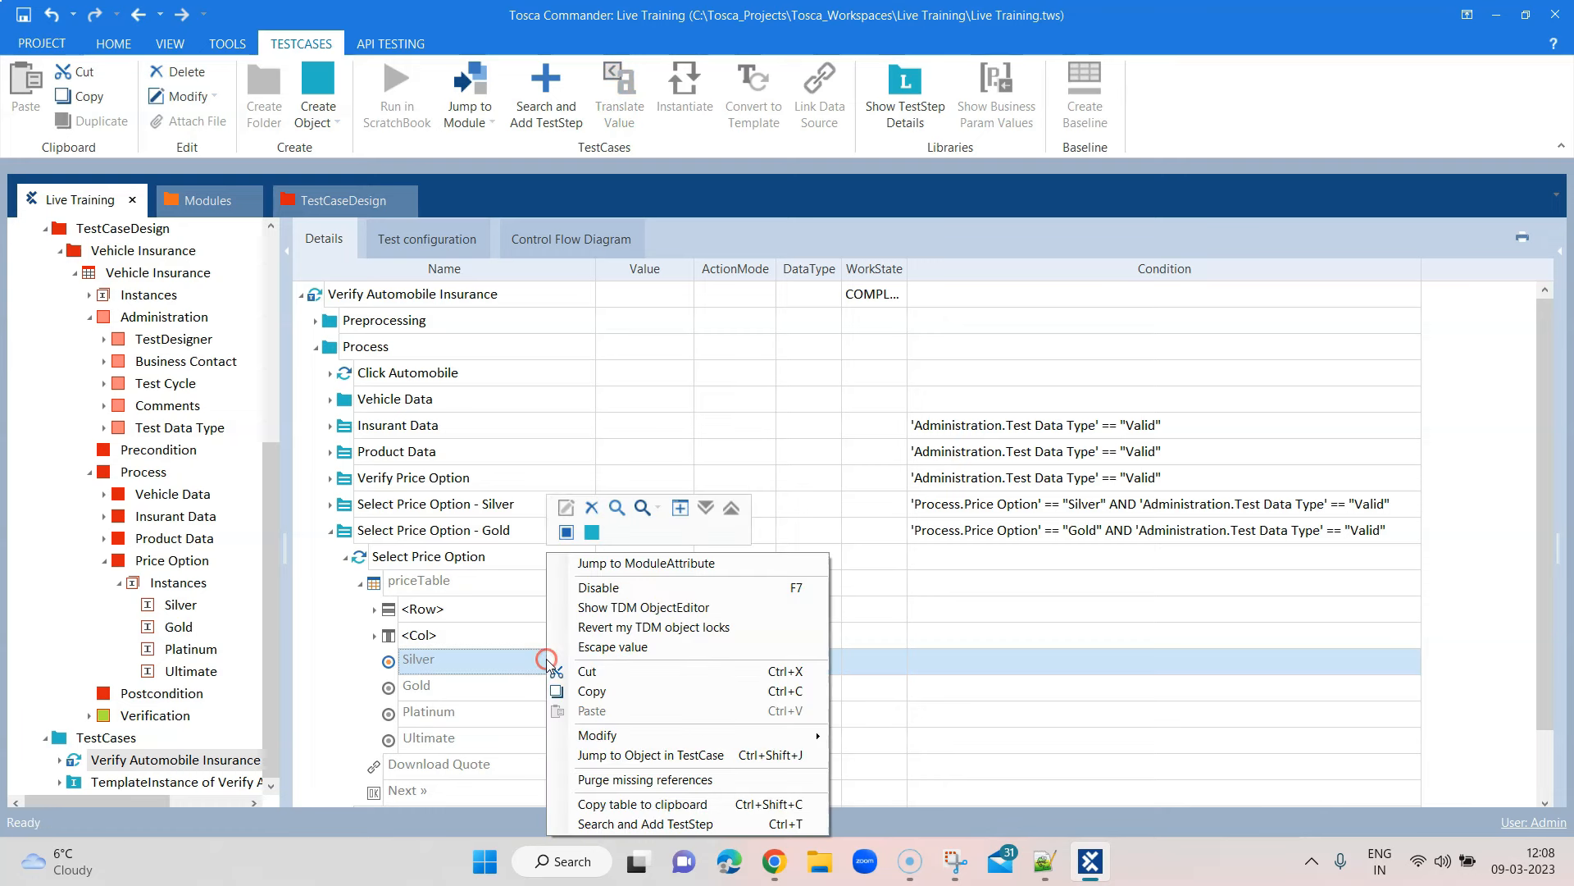
left_click(600, 590)
left_click(652, 690)
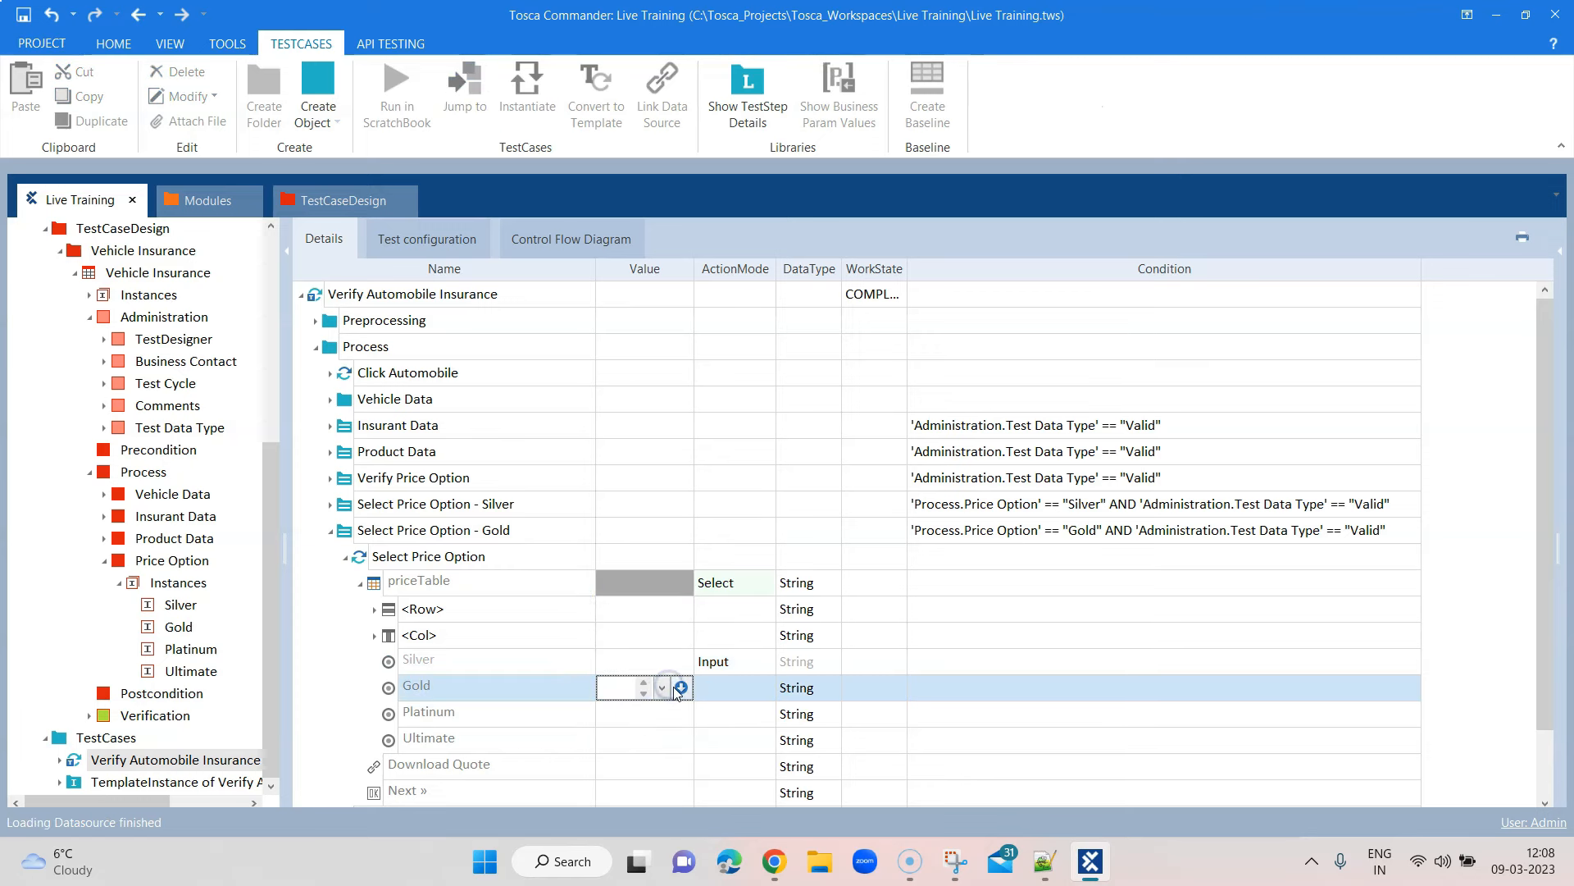
left_click(656, 708)
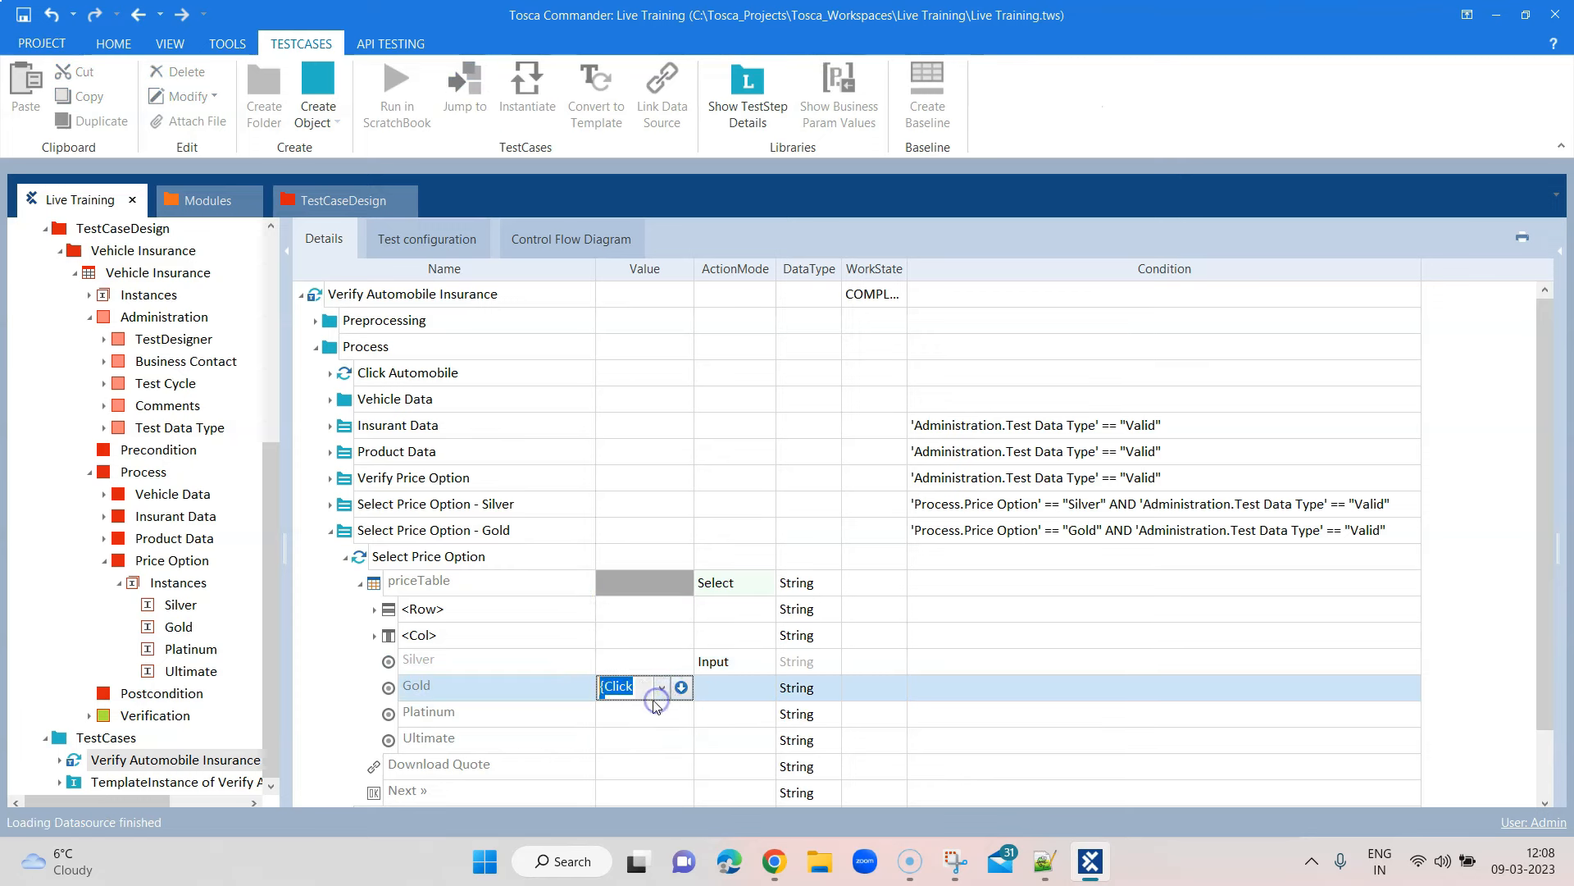
left_click(1061, 641)
left_click(346, 557)
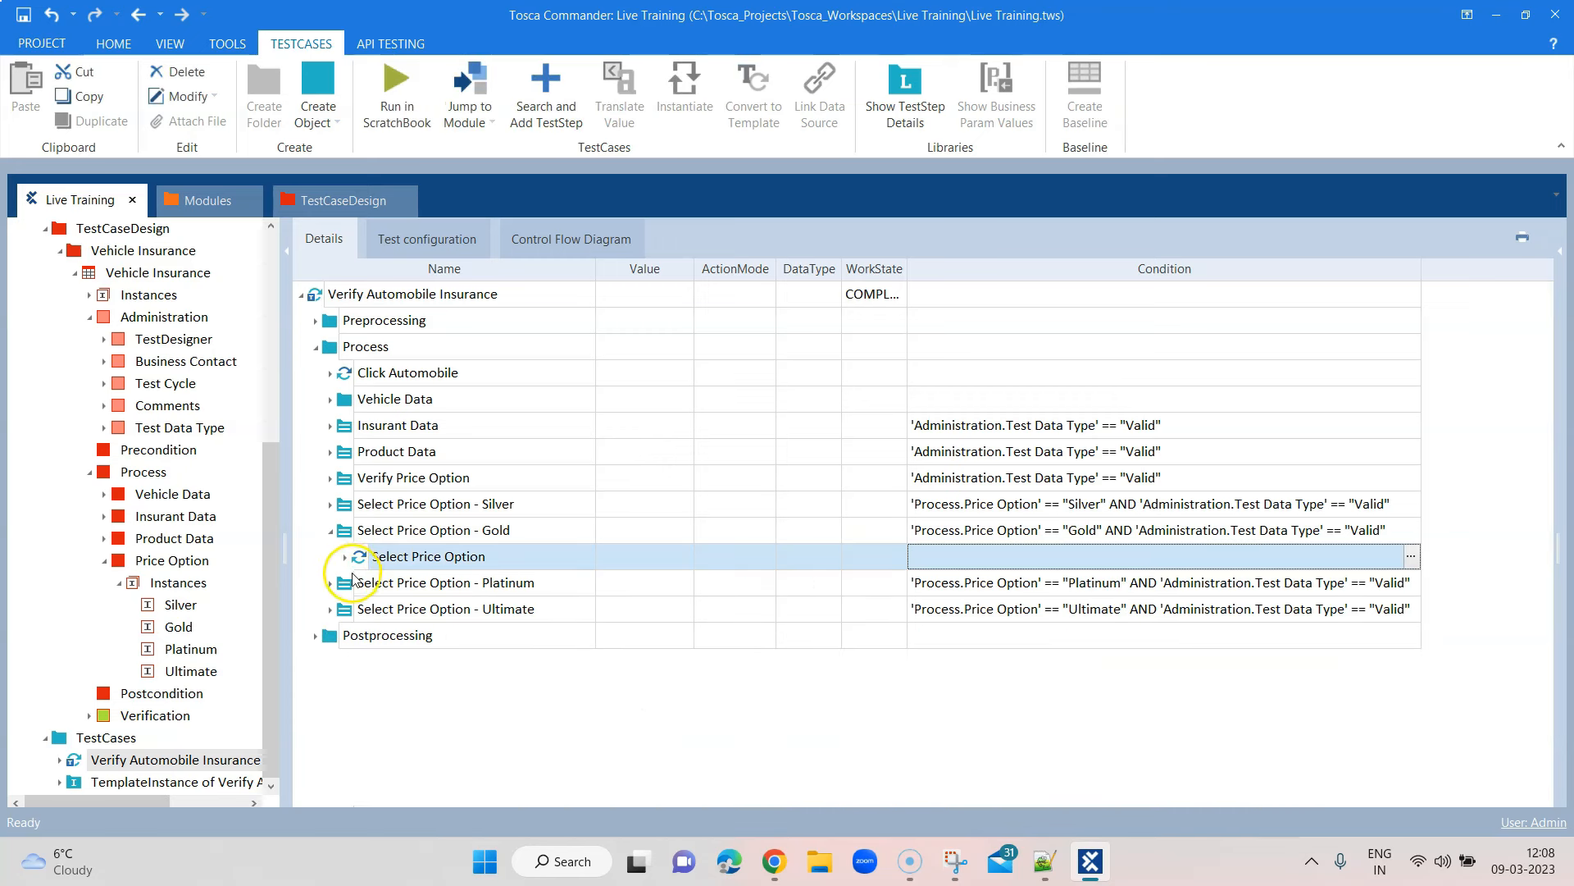
left_click(330, 531)
In the Platinum folder, disable the Silver entry and set the Platinum value to {Click}
left_click(331, 557)
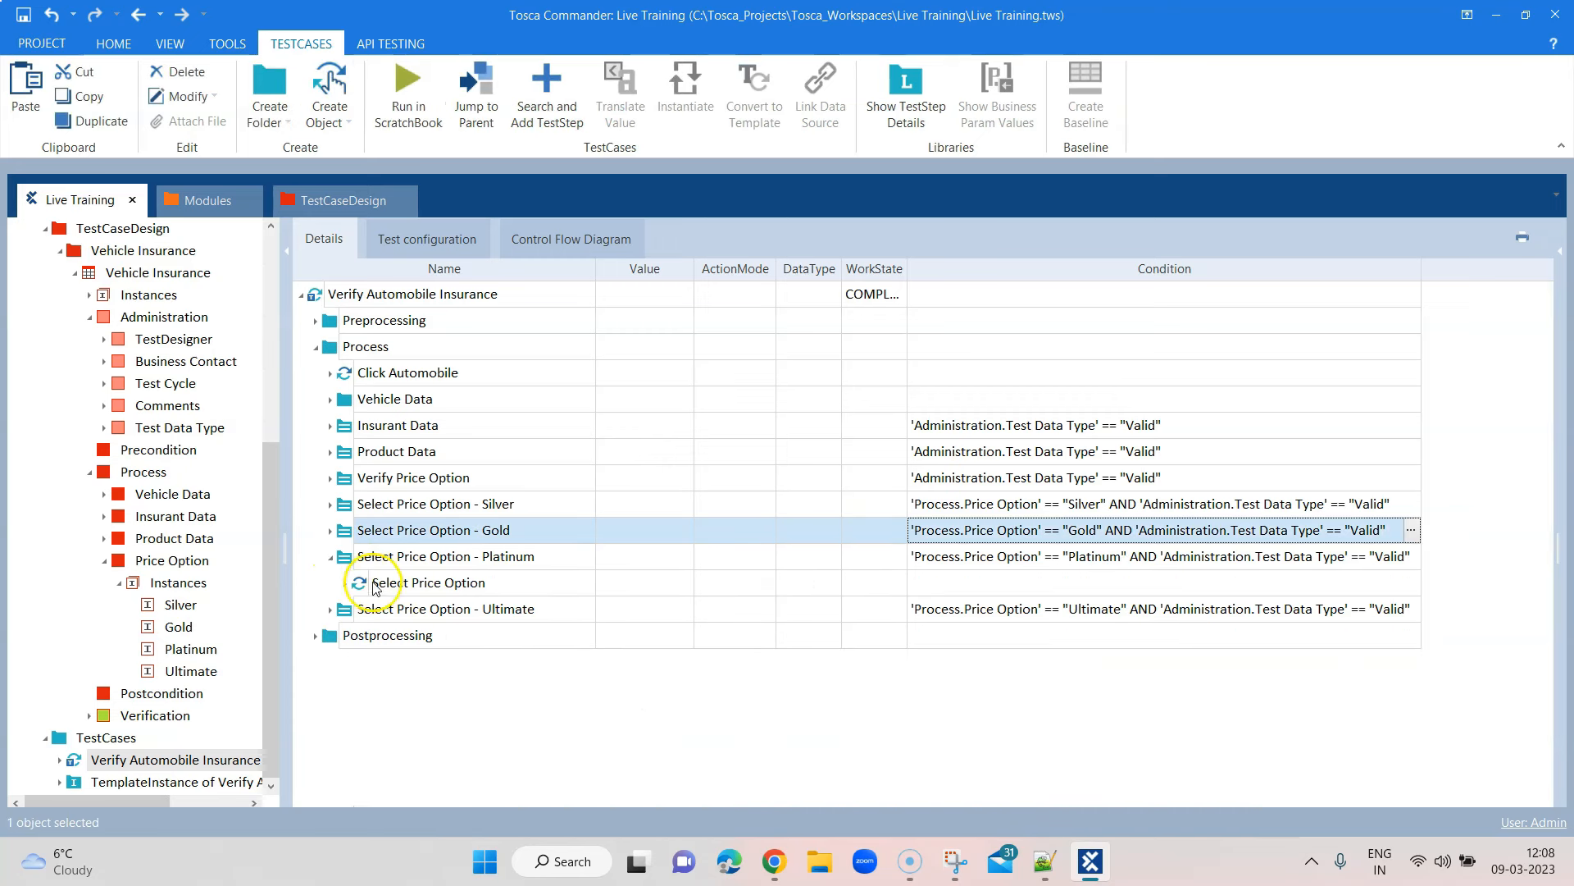
left_click(345, 583)
left_click(360, 610)
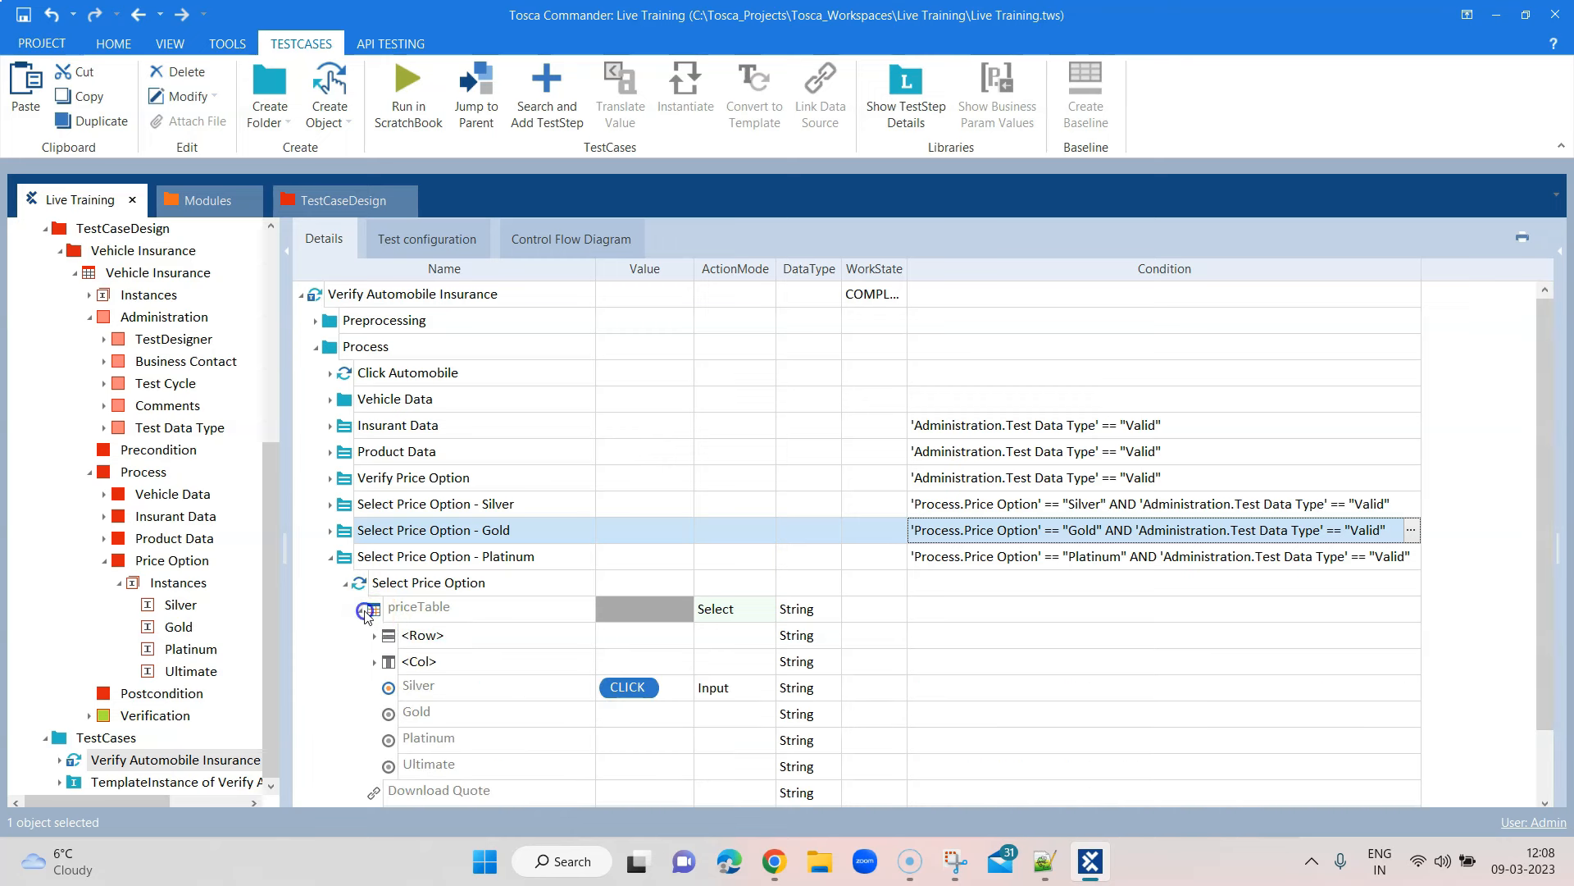
left_click(640, 687)
key("BackSpace")
right_click(499, 689)
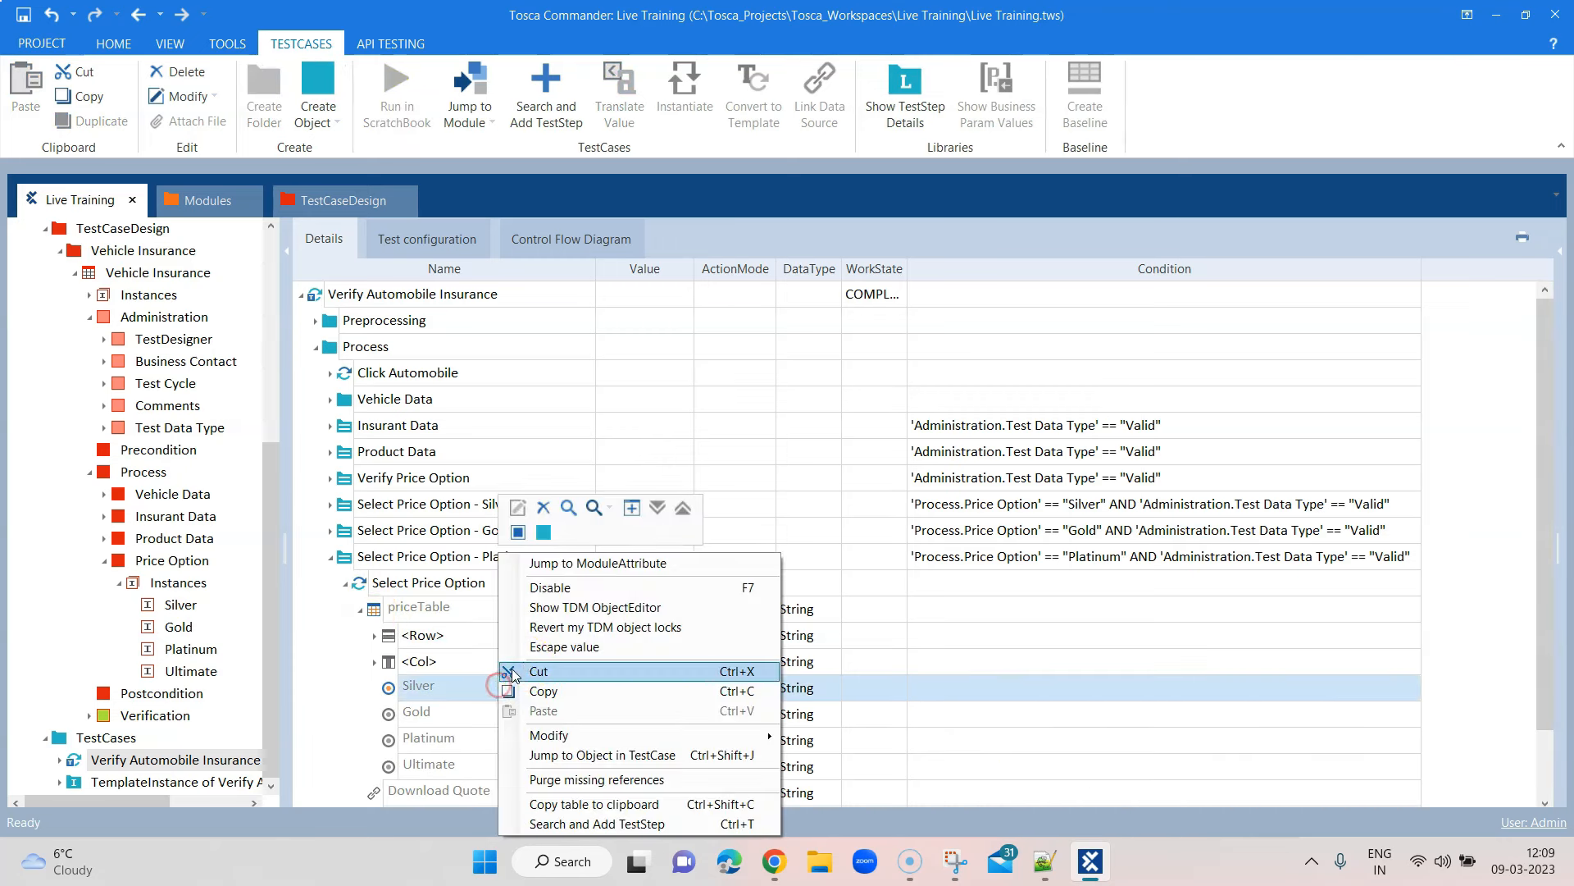
left_click(555, 591)
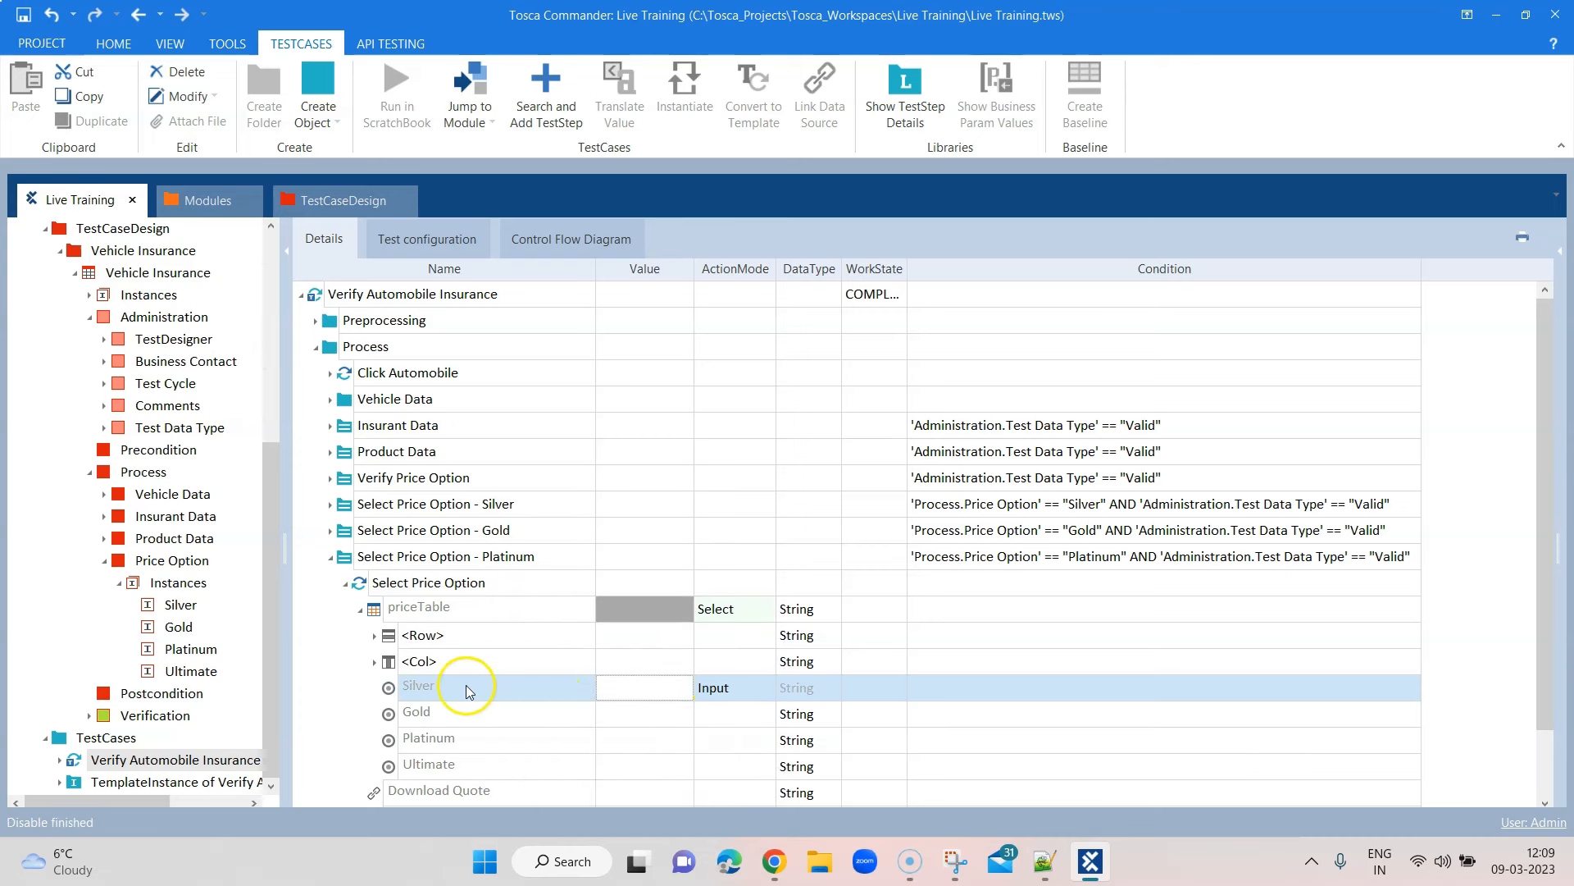
scroll(656, 648, "down", 1)
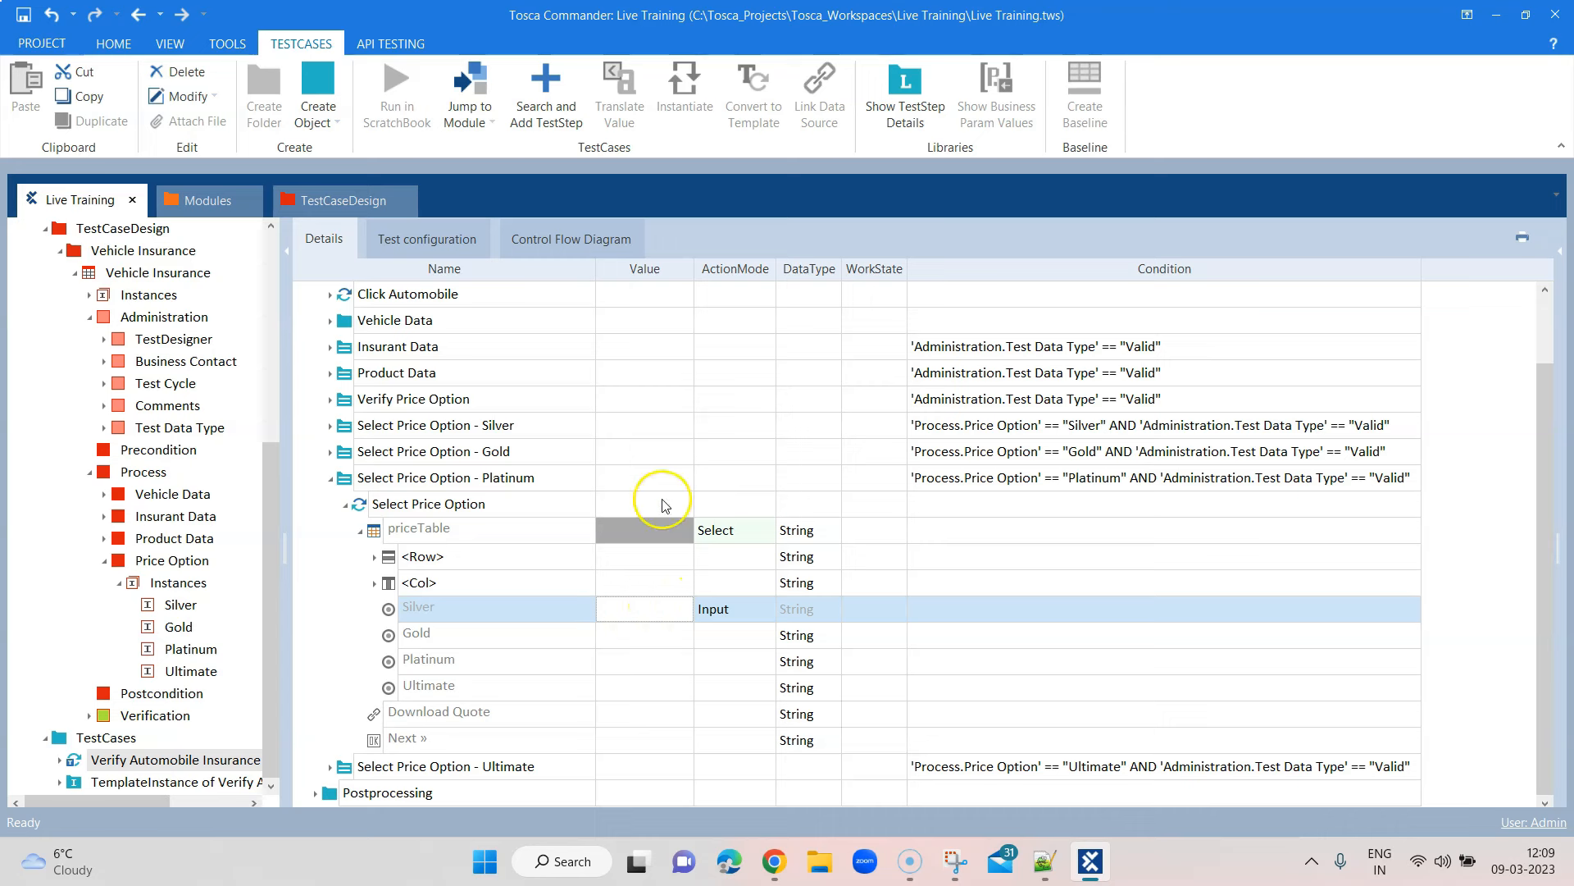
left_click(648, 661)
left_click(667, 664)
left_click(656, 682)
left_click(527, 688)
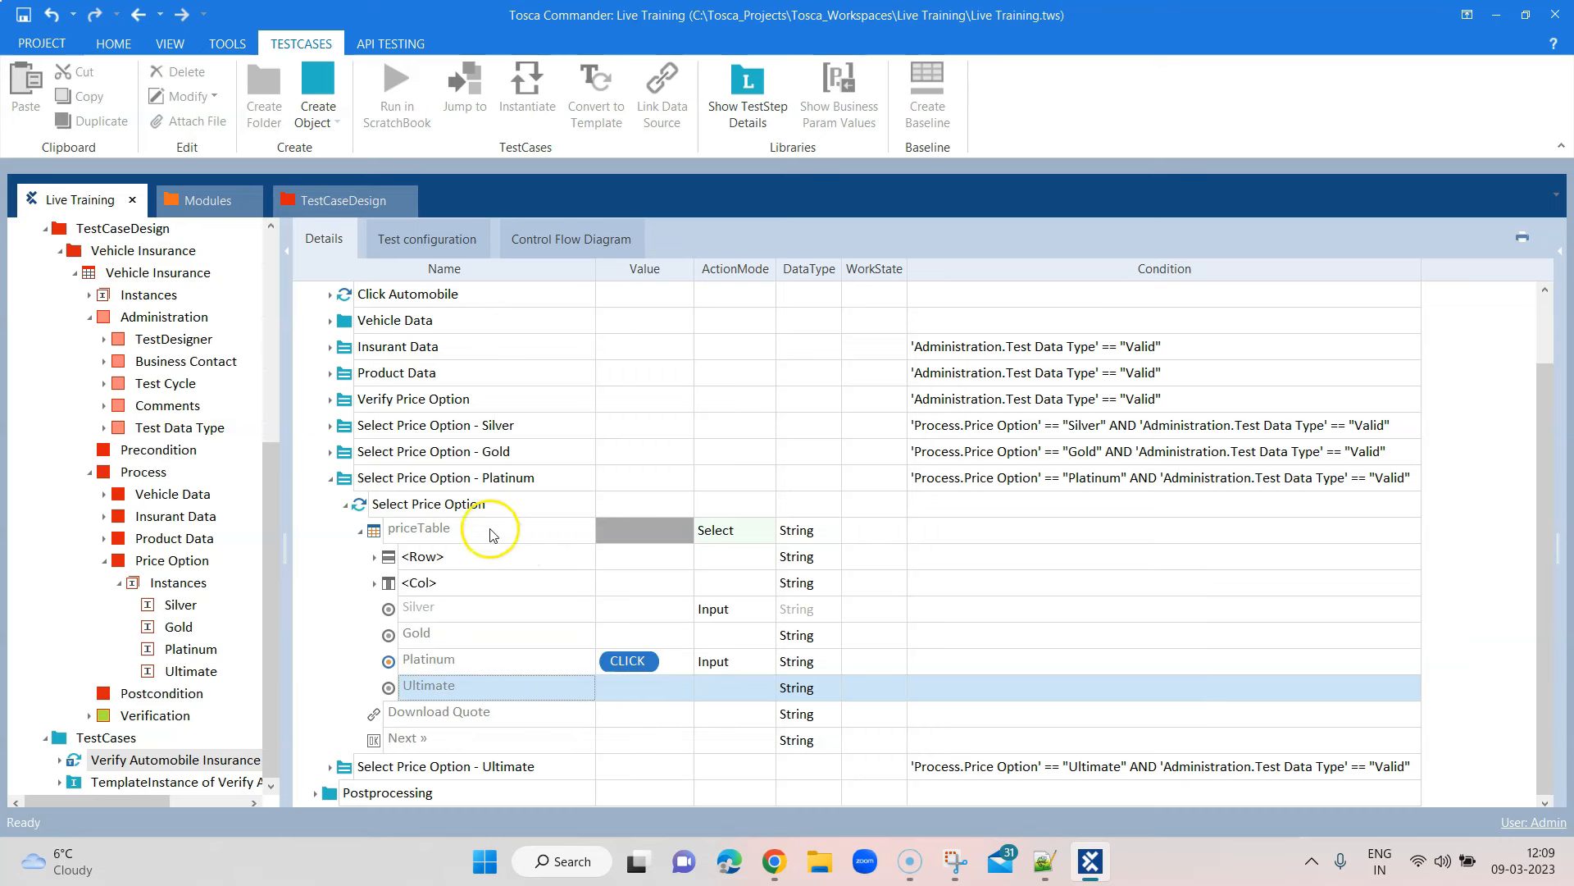
left_click(331, 478)
In the Ultimate folder, disable the Silver entry and set the Ultimate value to {Click}
left_click(329, 583)
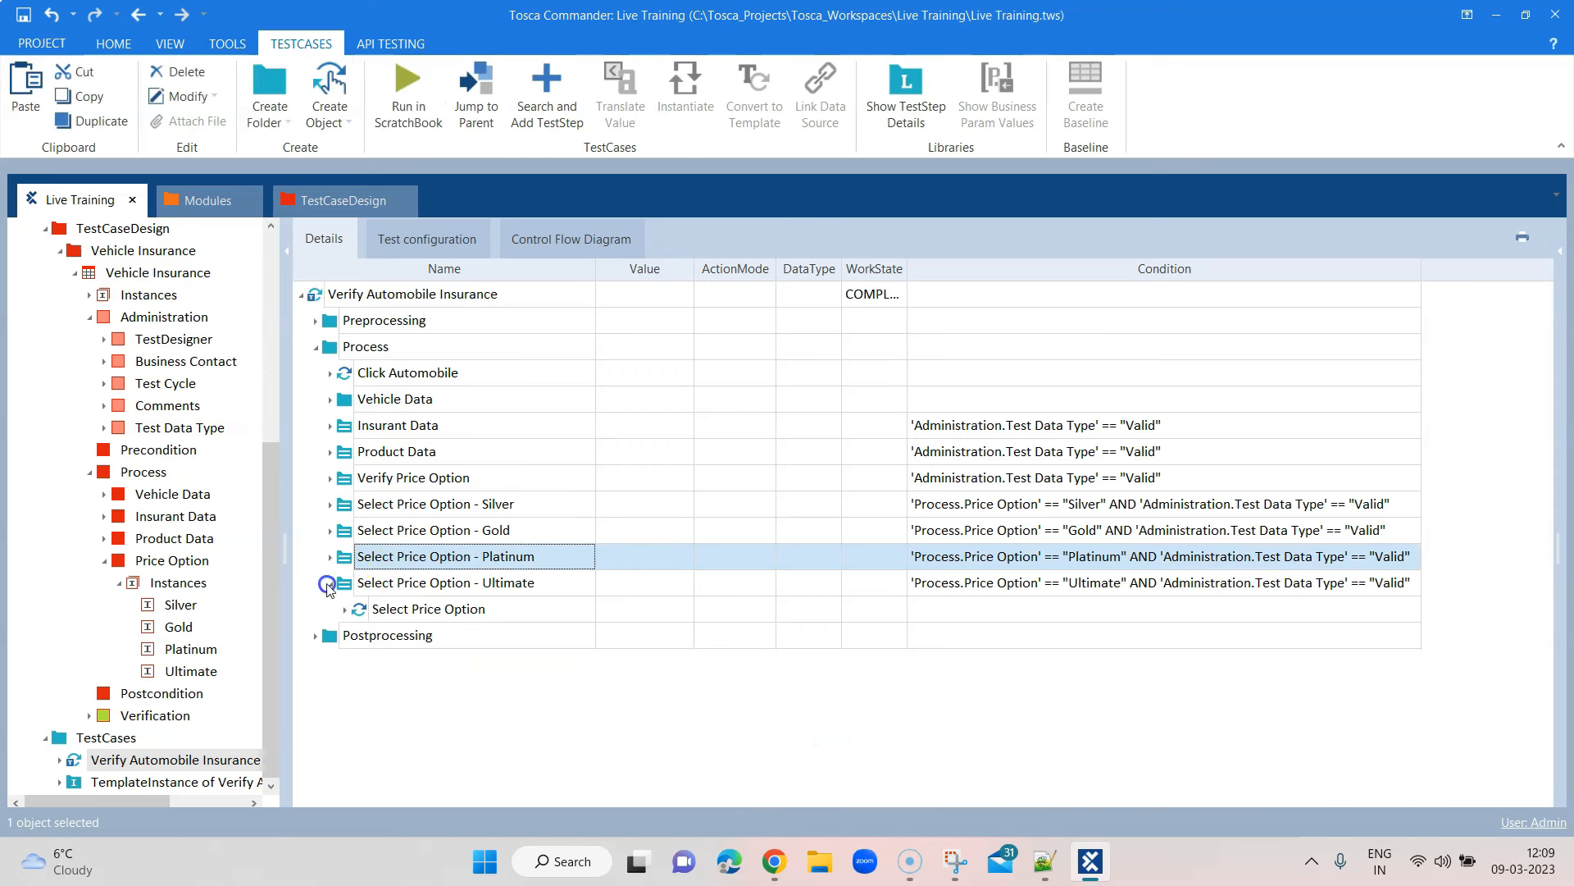
left_click(345, 609)
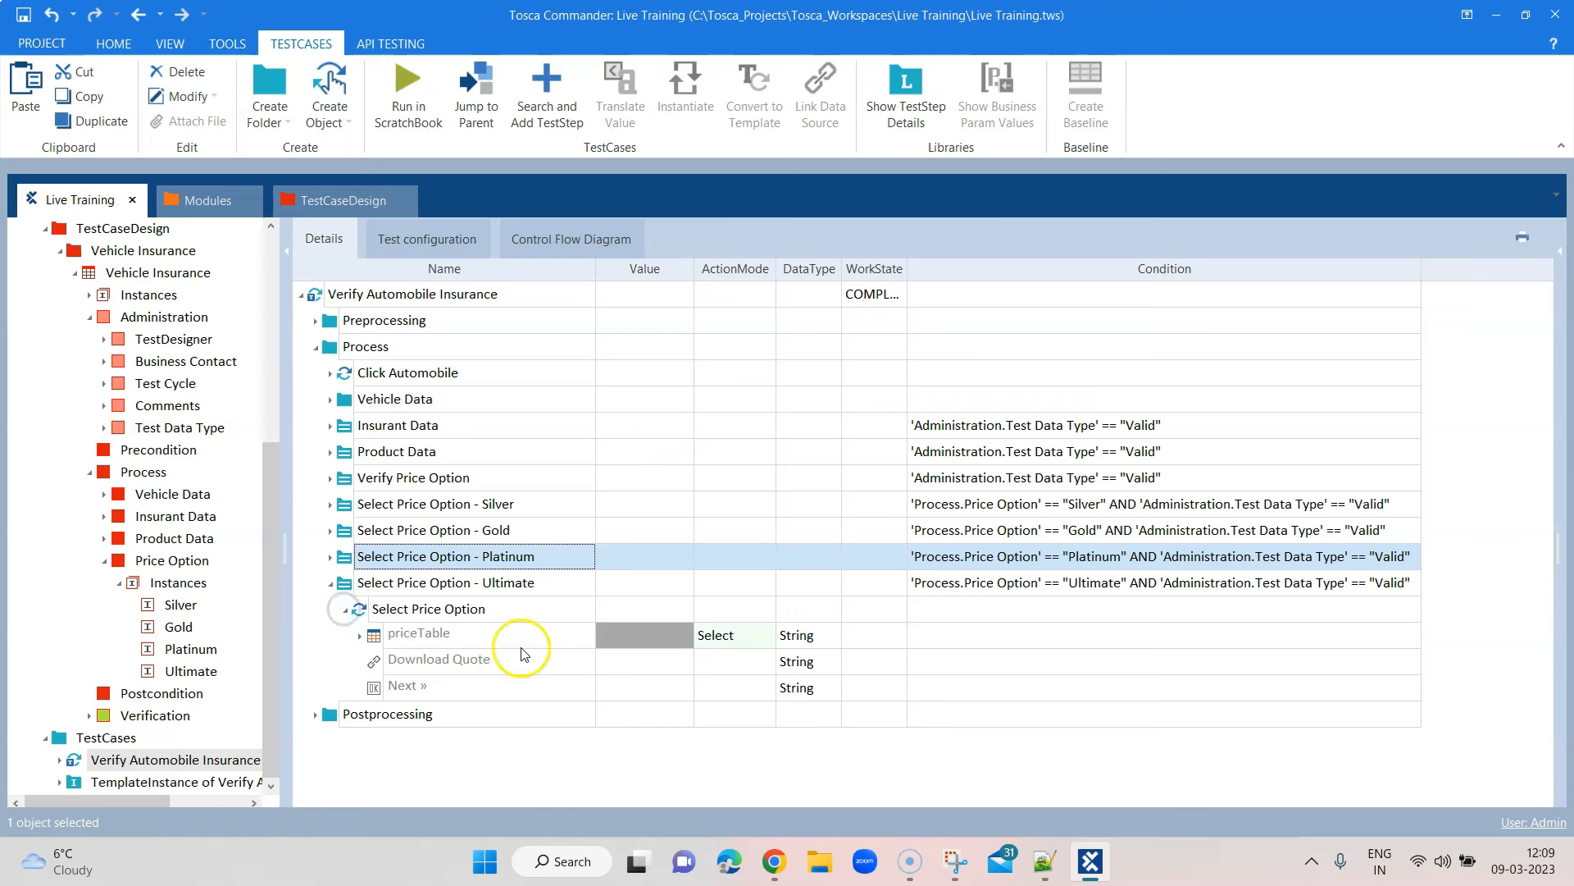
left_click(360, 636)
scroll(607, 685, "down", 1)
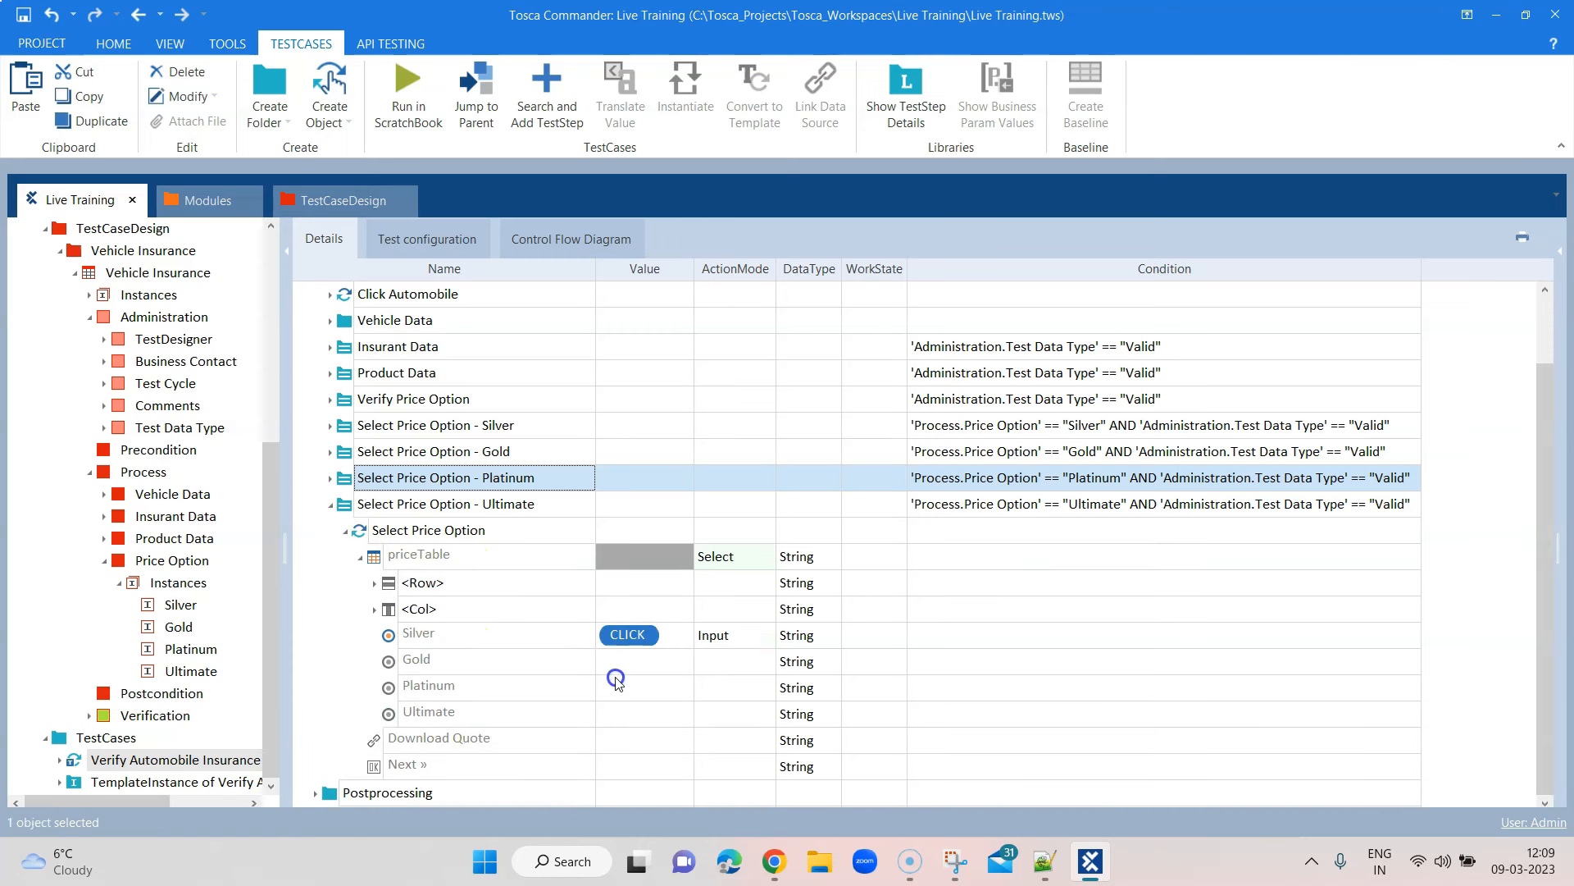
left_click(656, 635)
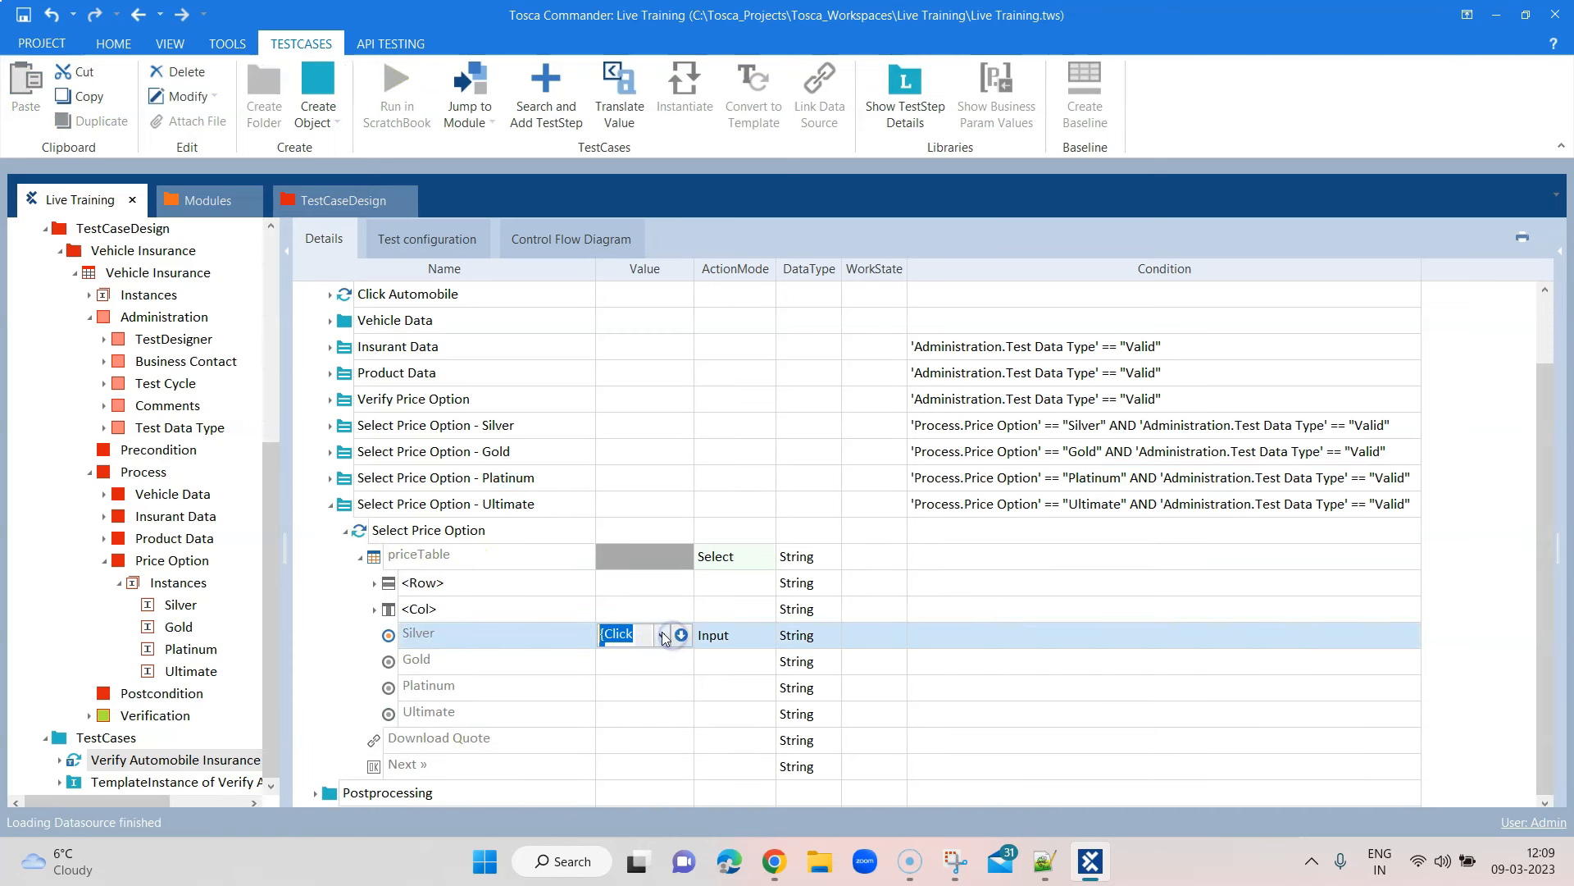
right_click(549, 636)
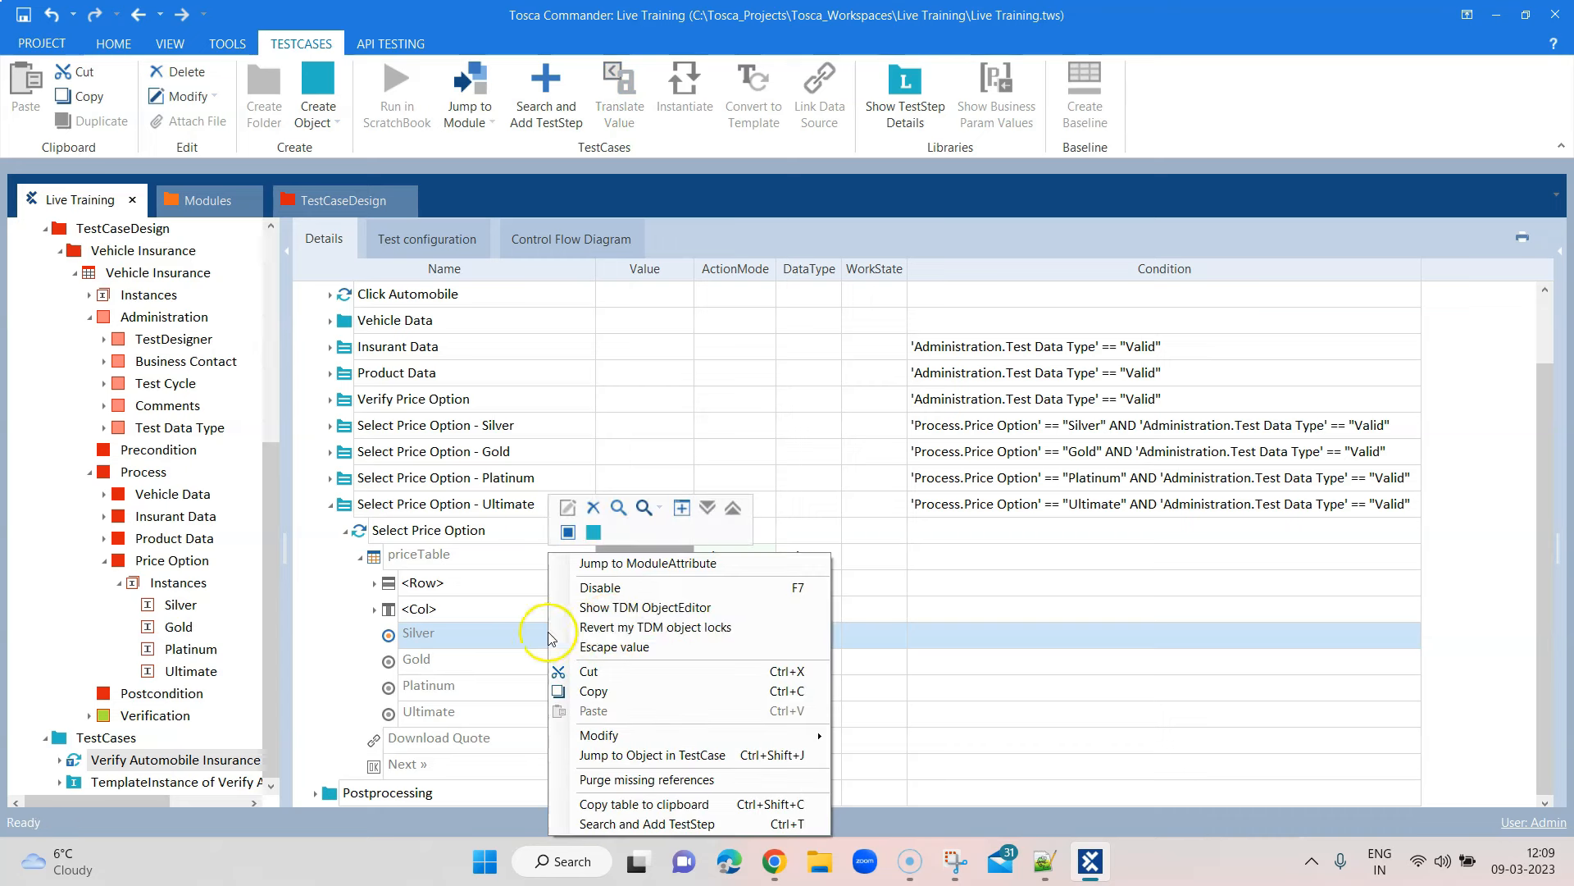
left_click(610, 608)
left_click(637, 687)
left_click(642, 712)
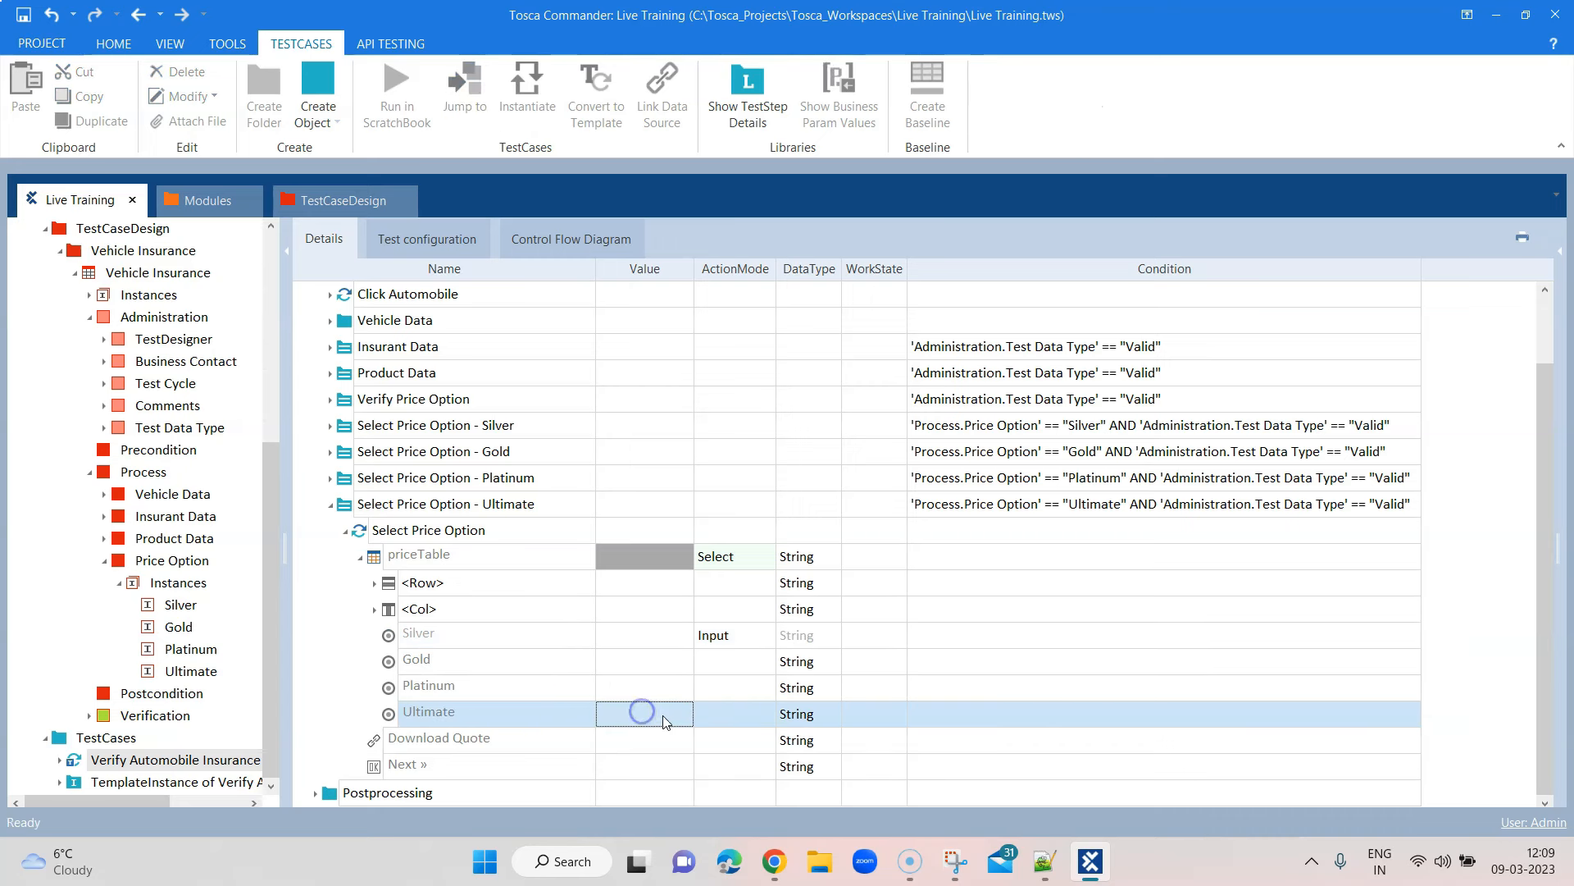
left_click(665, 713)
left_click(659, 735)
left_click(959, 685)
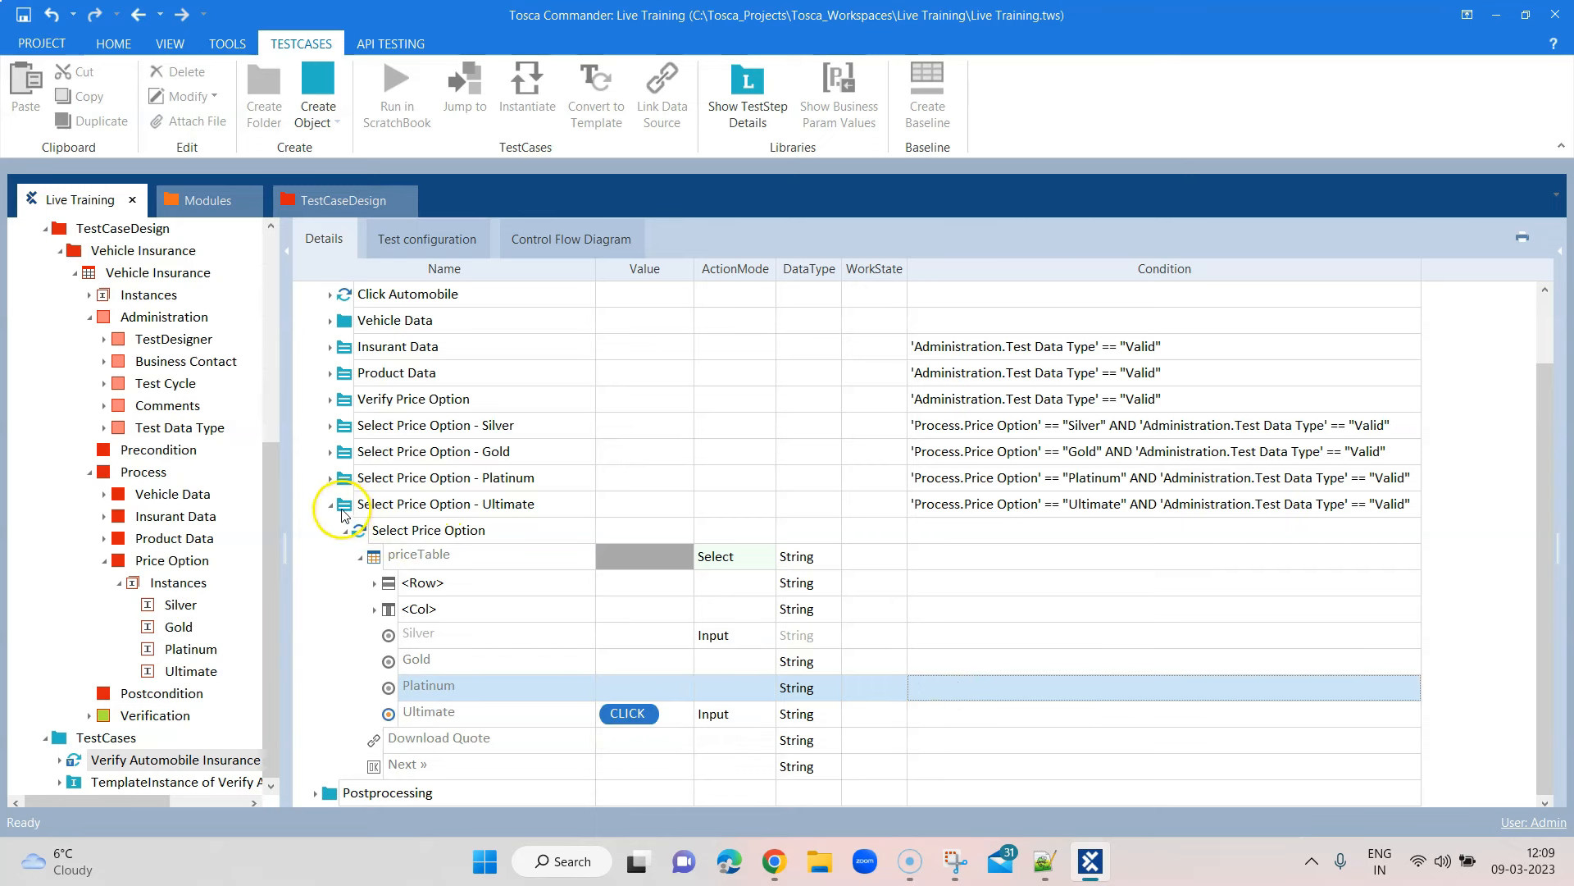
left_click(338, 504)
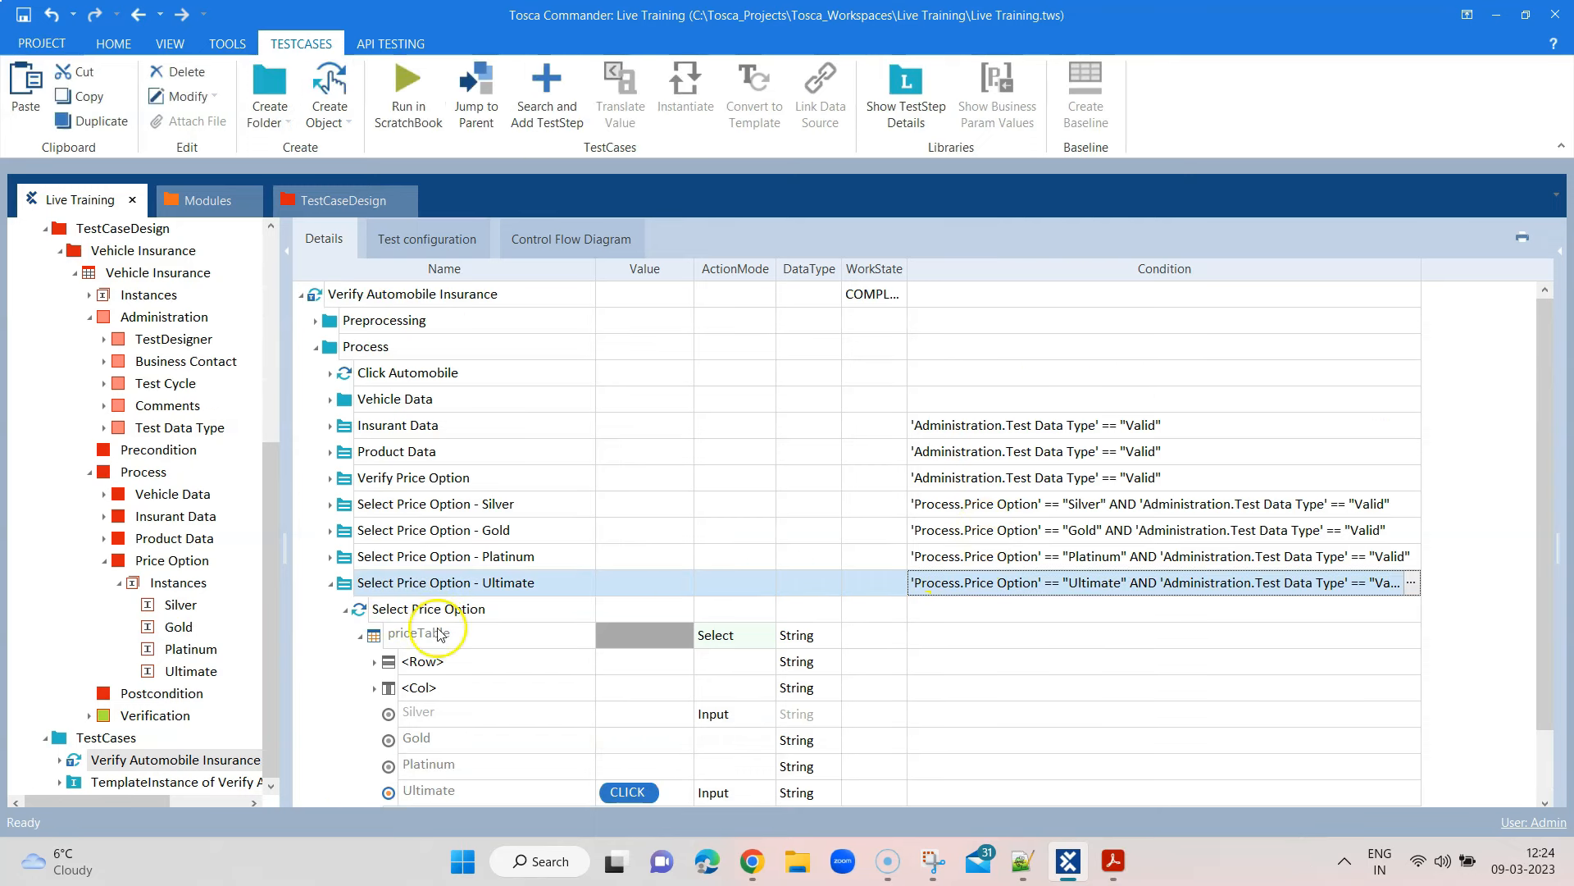
Run Check Template on Verify Automobile Insurance and dismiss the error-free result
left_click(332, 584)
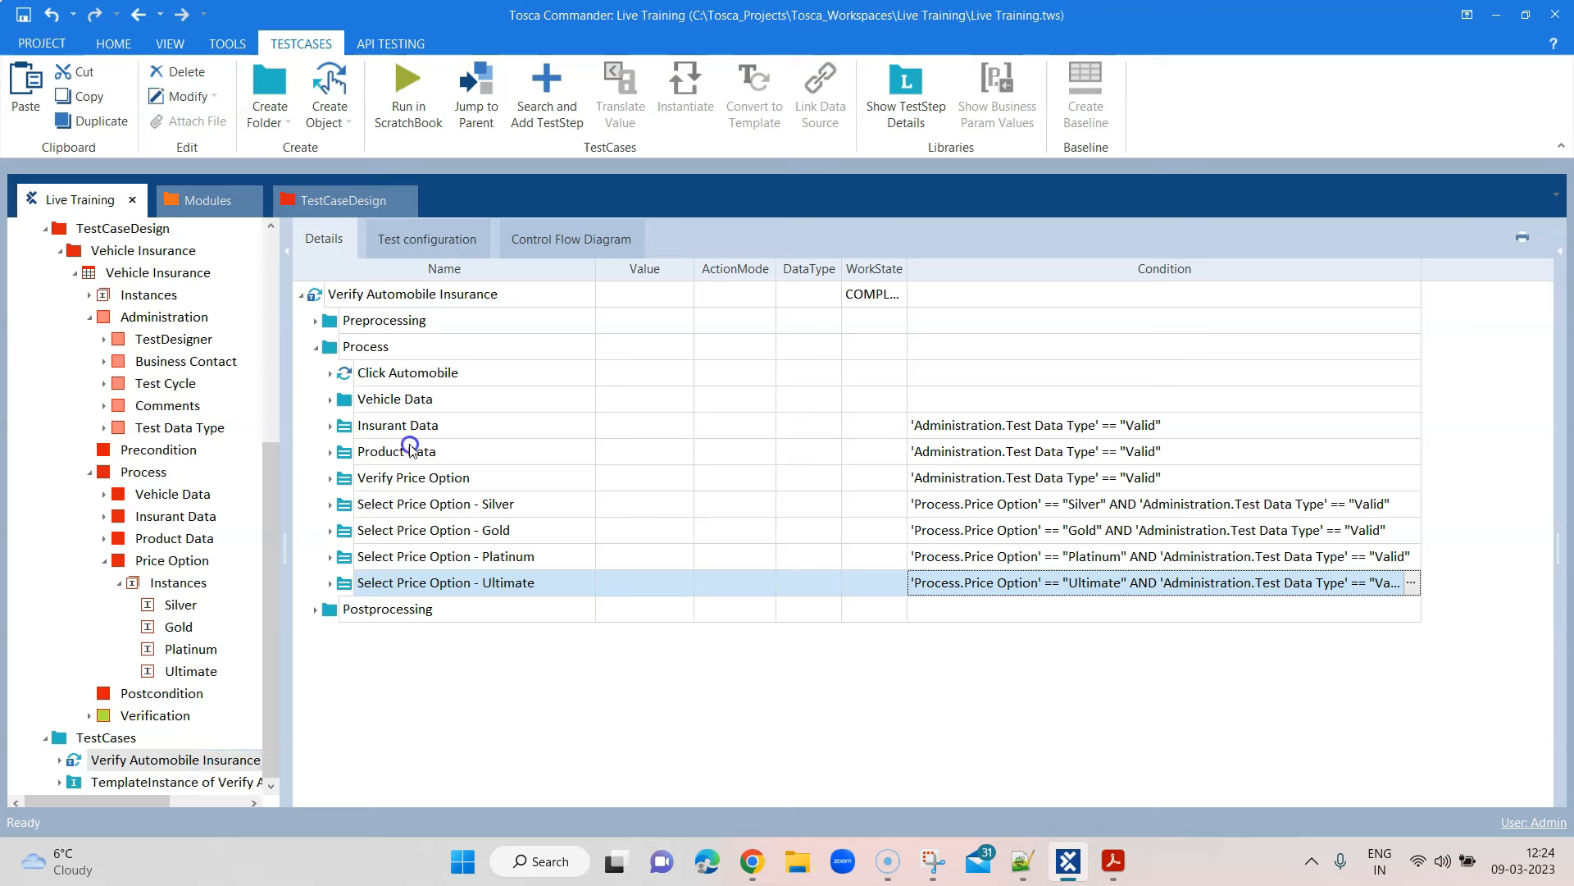
left_click(473, 506)
left_click(60, 254)
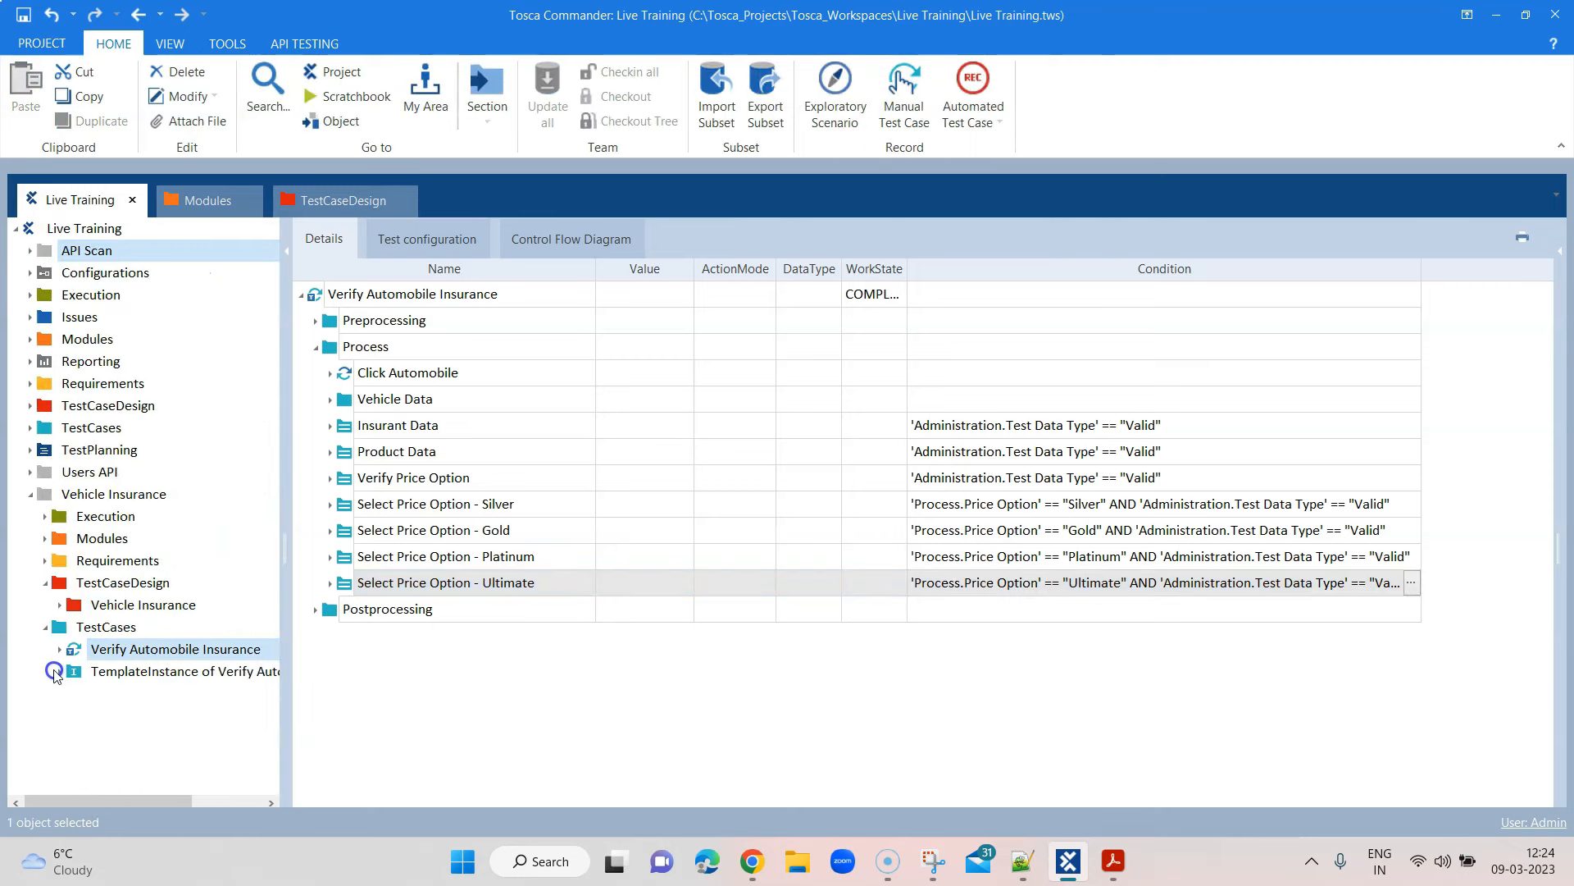
left_click(131, 672)
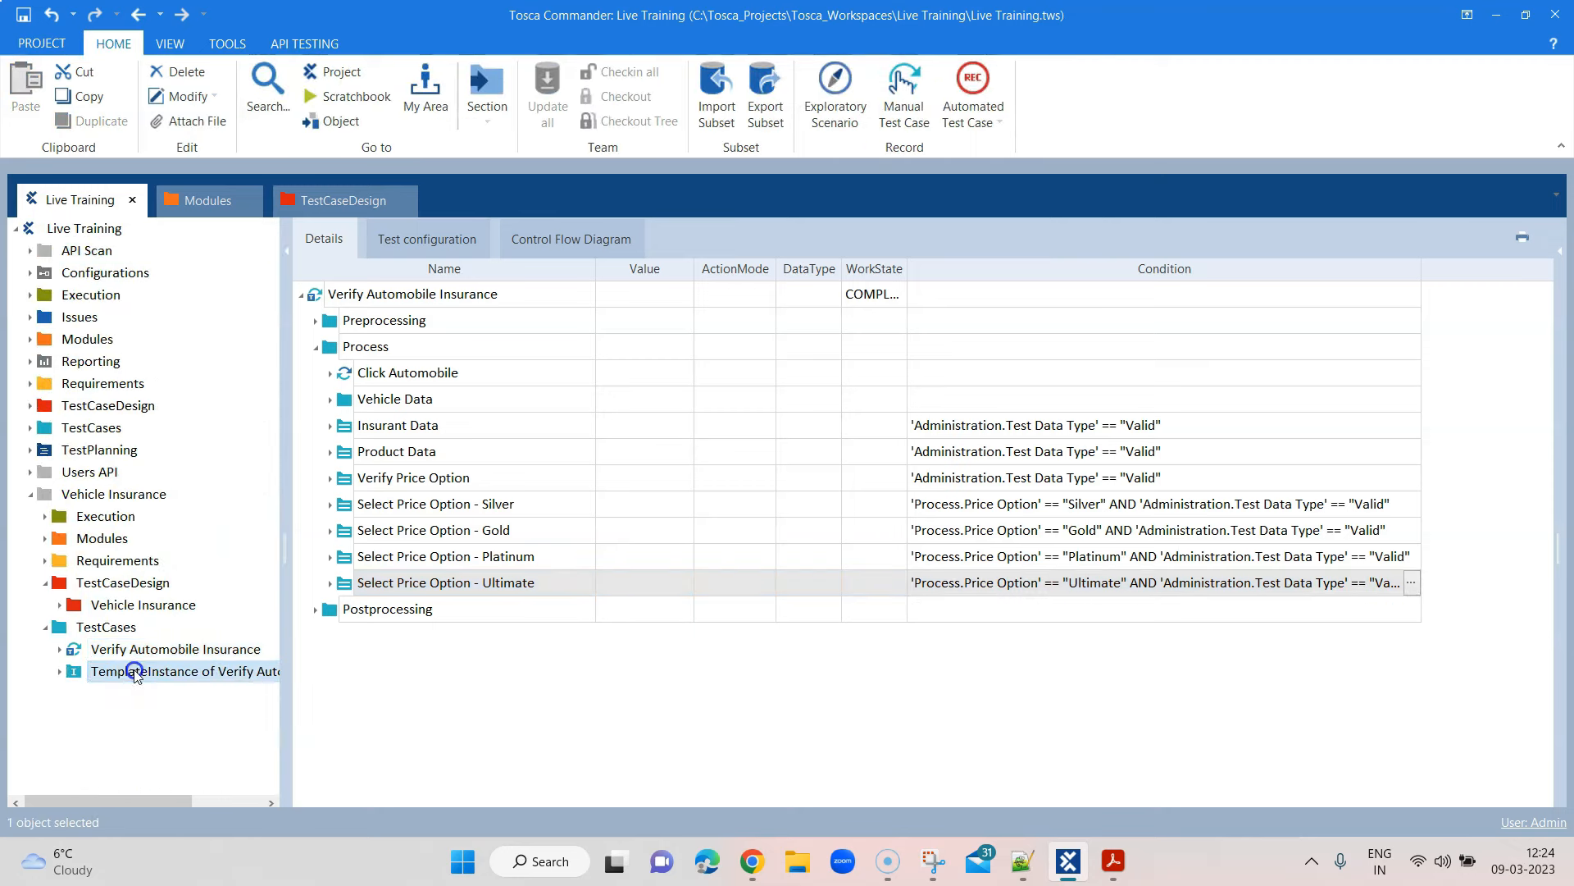
left_click(137, 651)
right_click(137, 652)
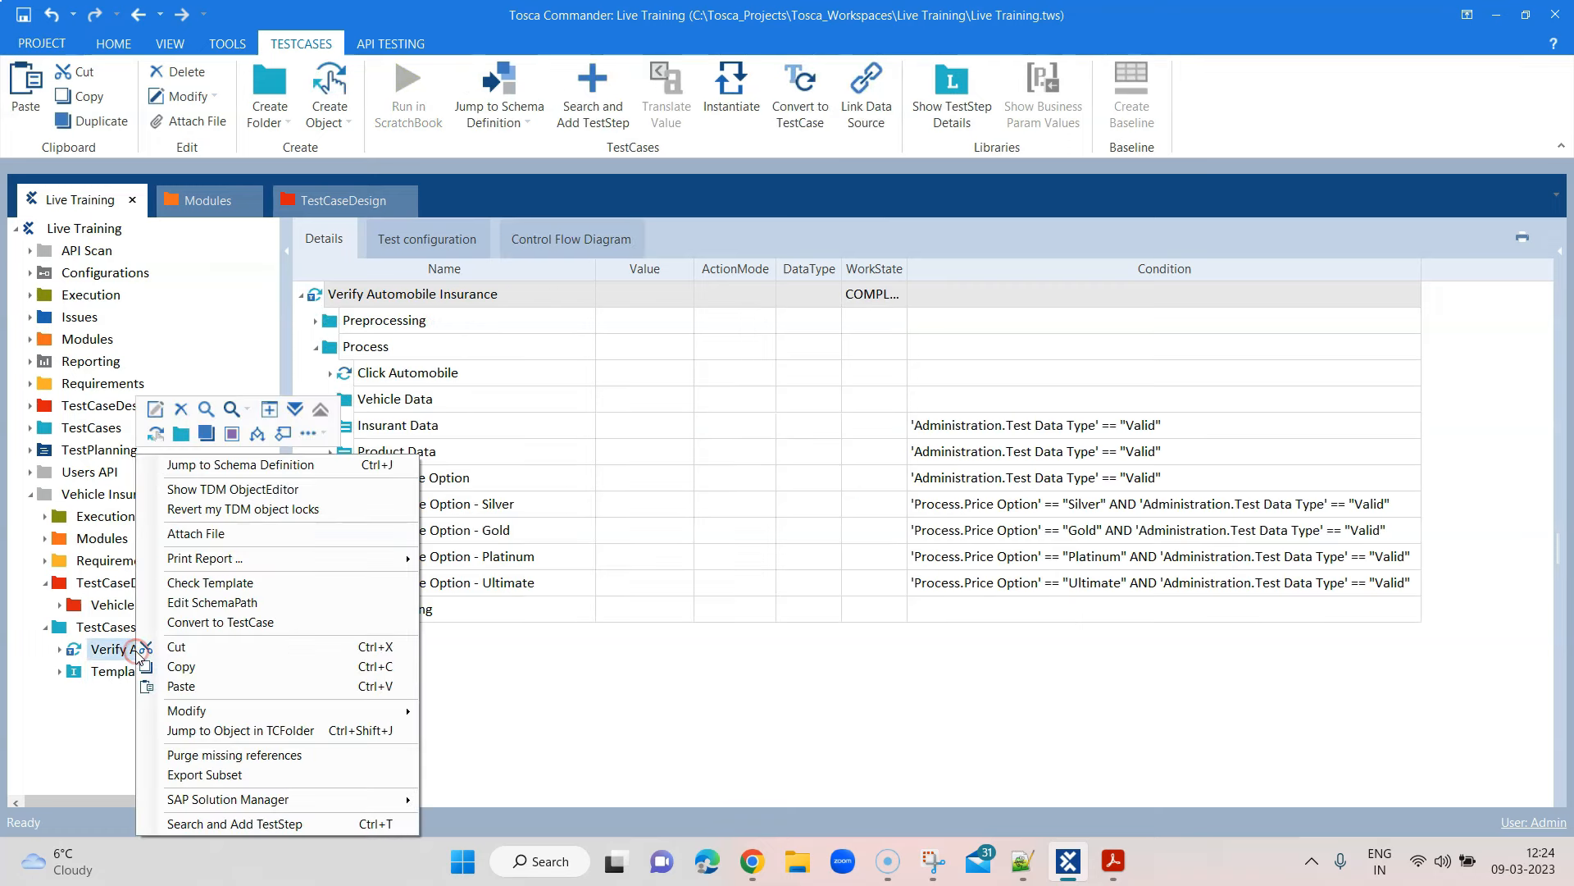
left_click(210, 584)
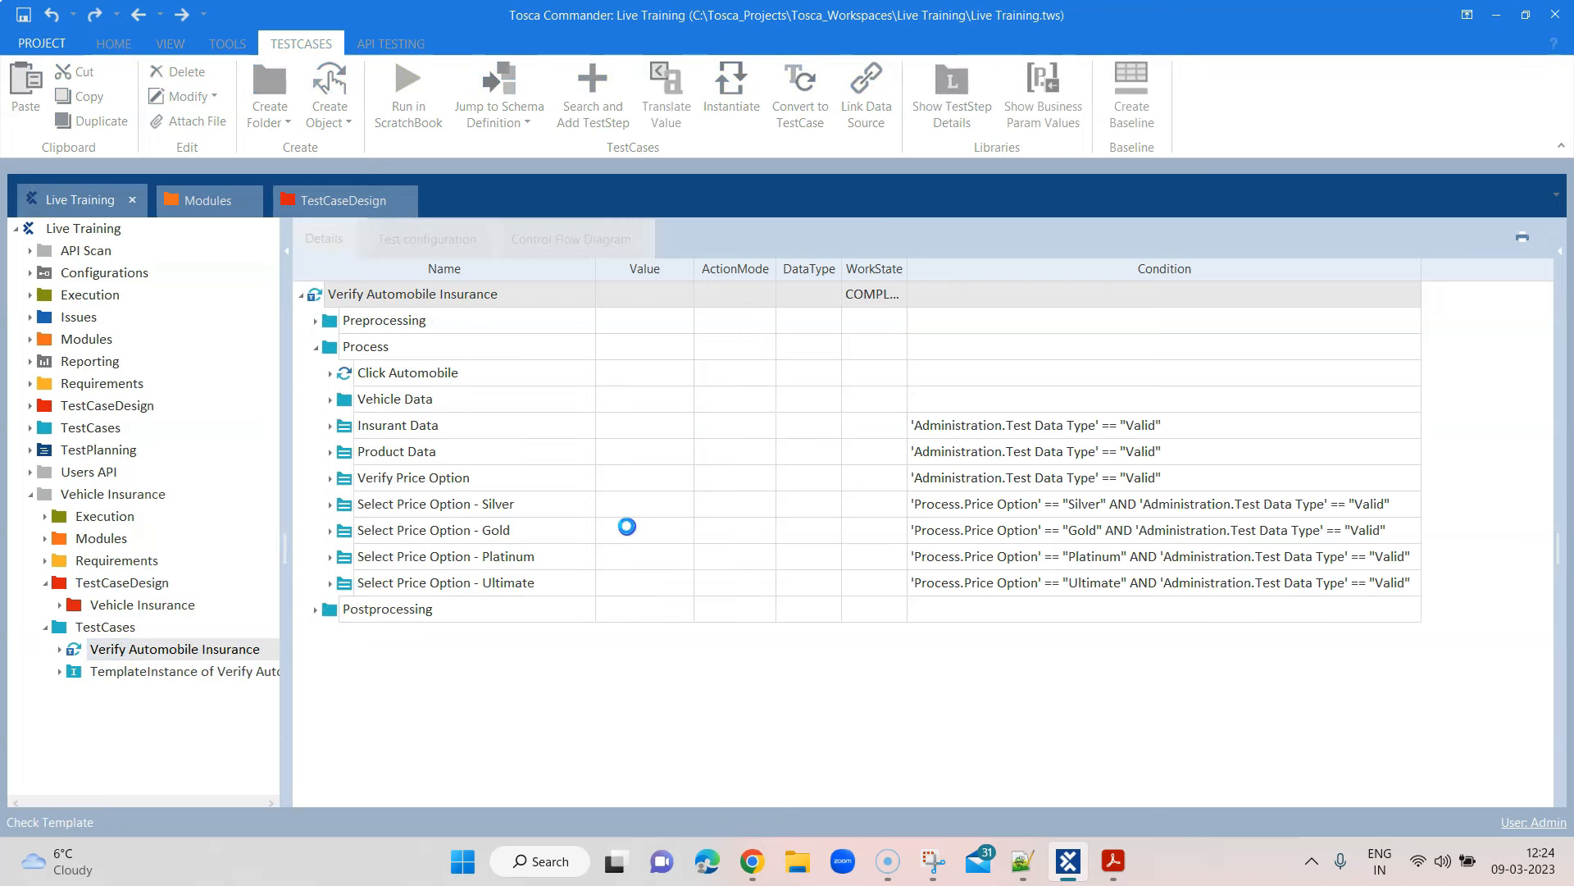
left_click(780, 473)
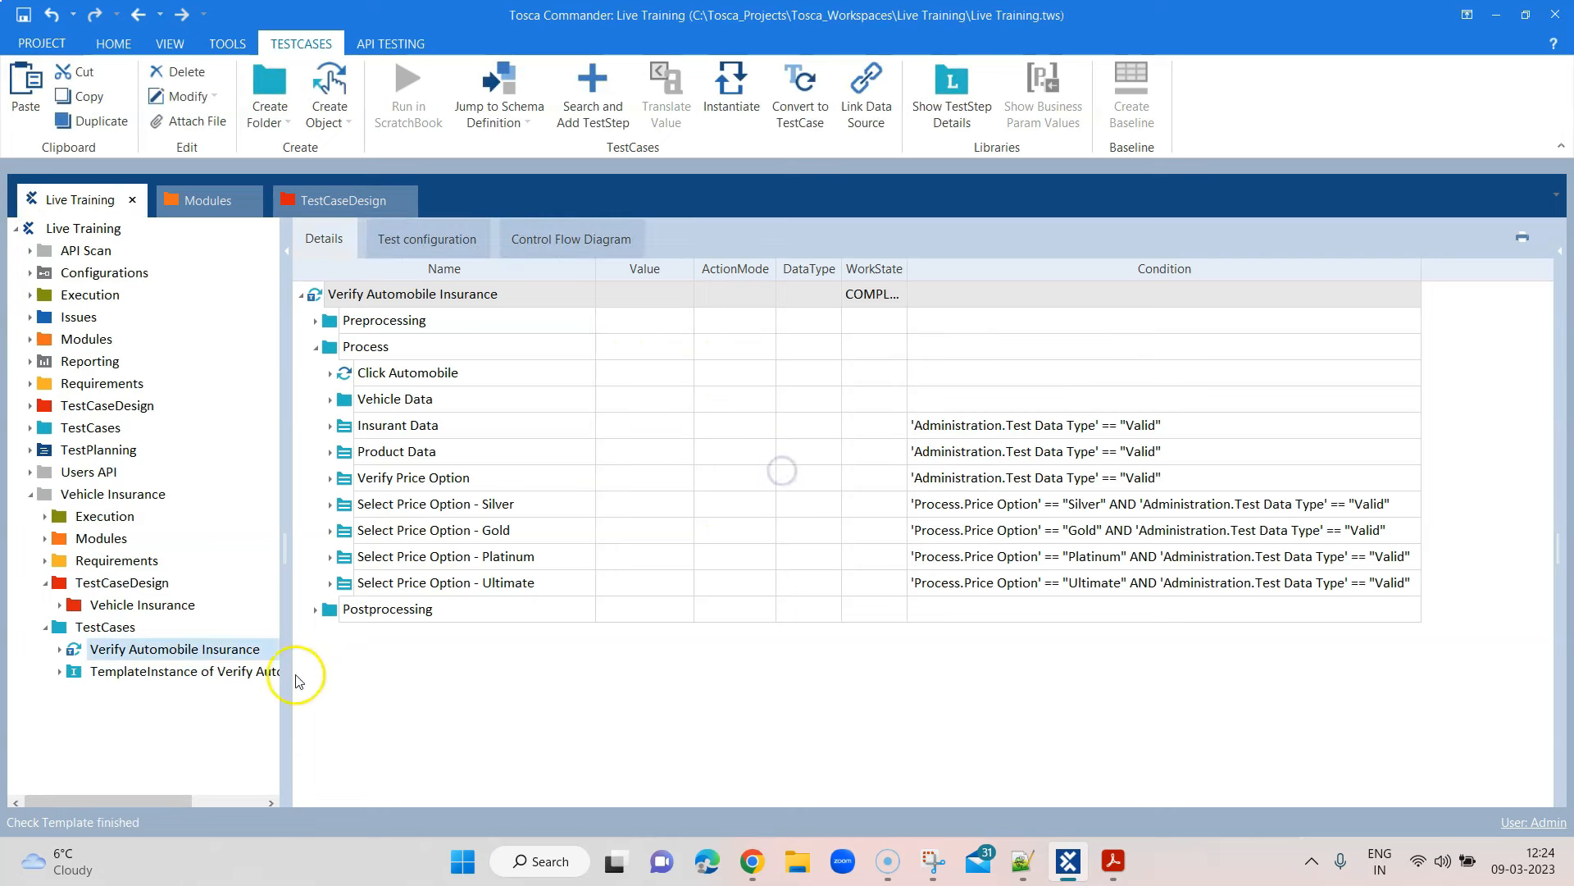
right_click(195, 670)
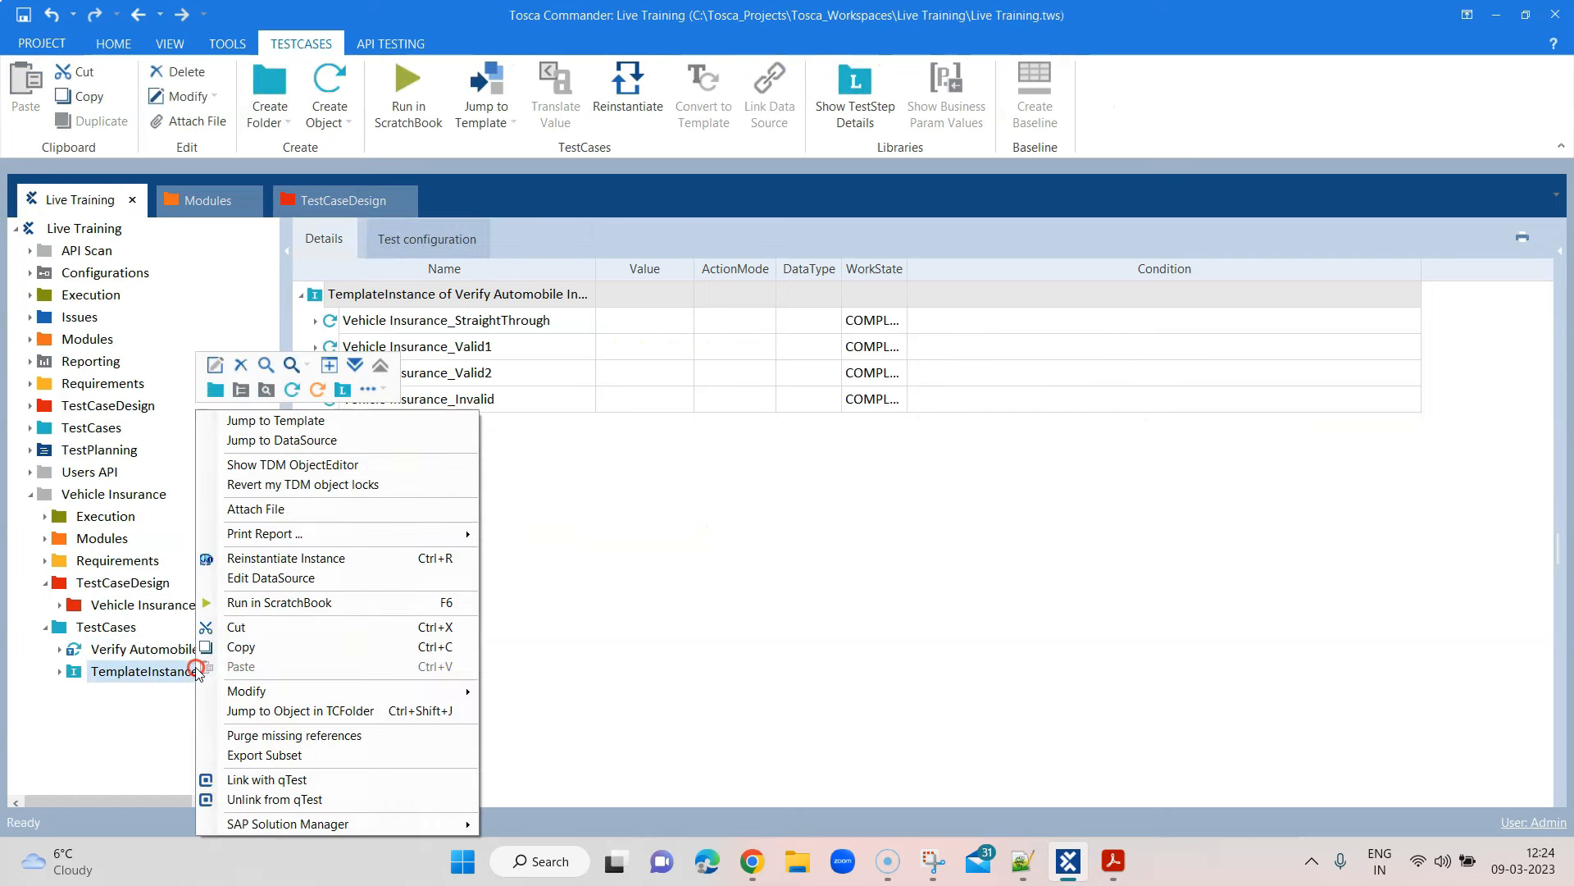
Reinstantiate the template instance and expand the StraightThrough and Valid1 instances to inspect their steps
left_click(271, 561)
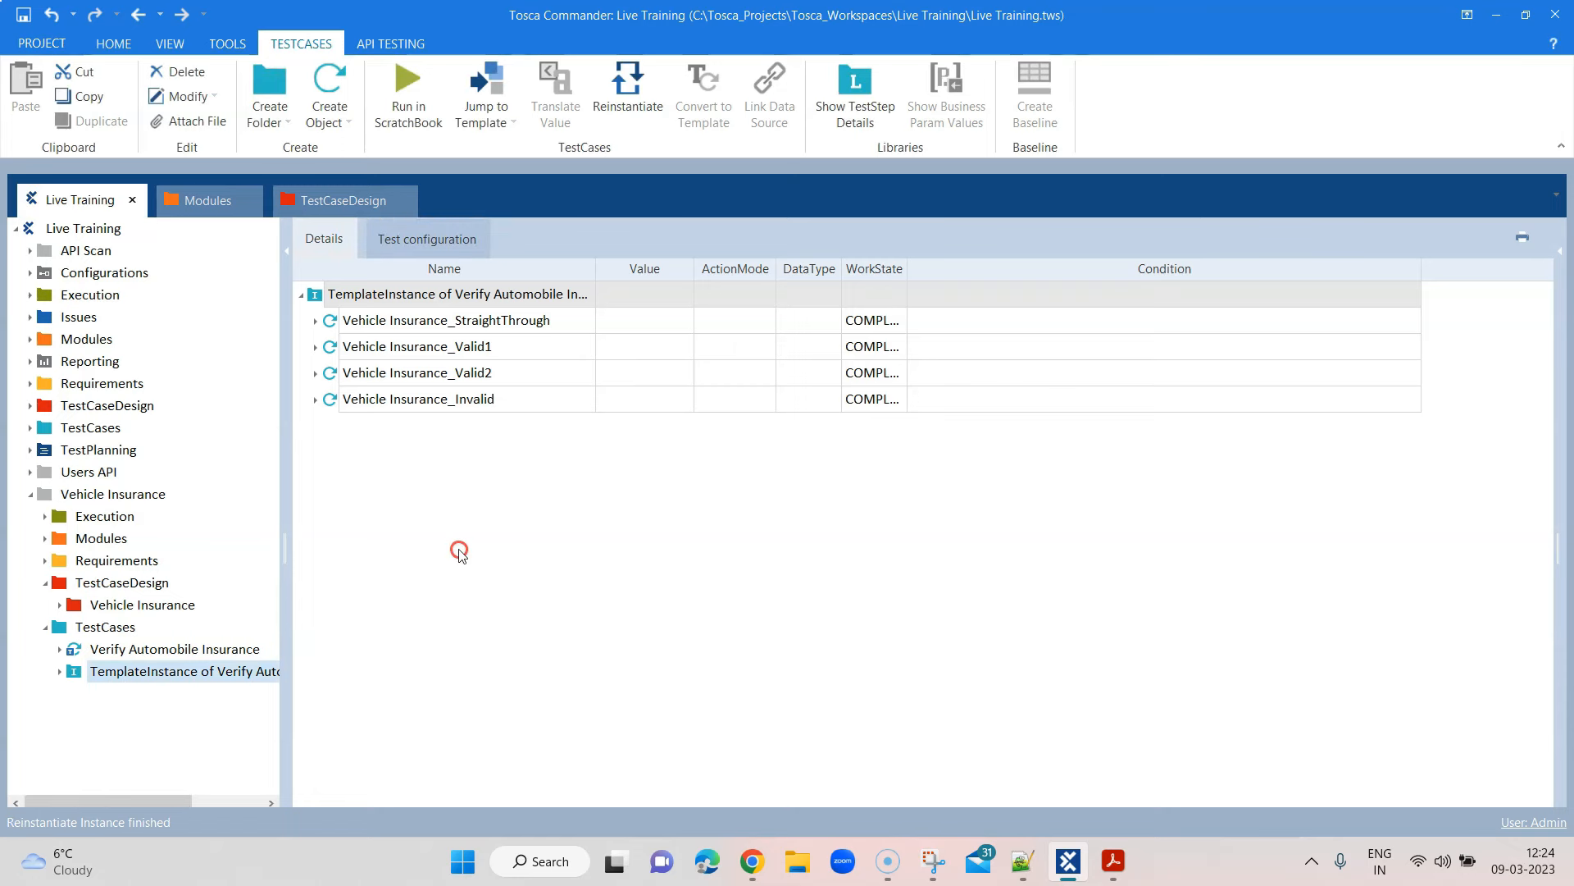
left_click(315, 321)
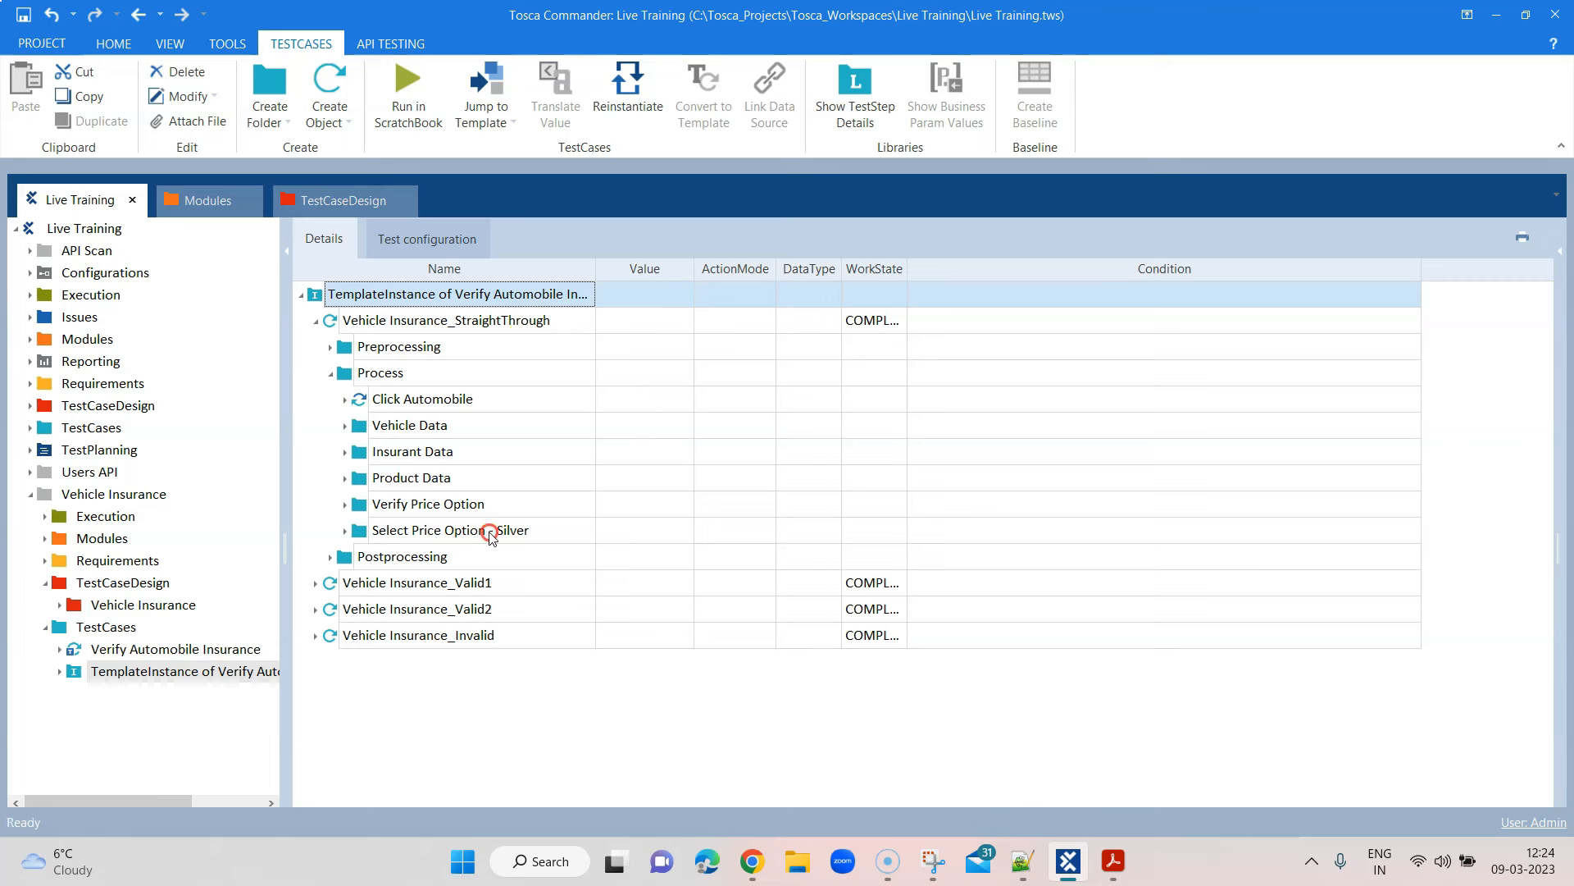
left_click(315, 583)
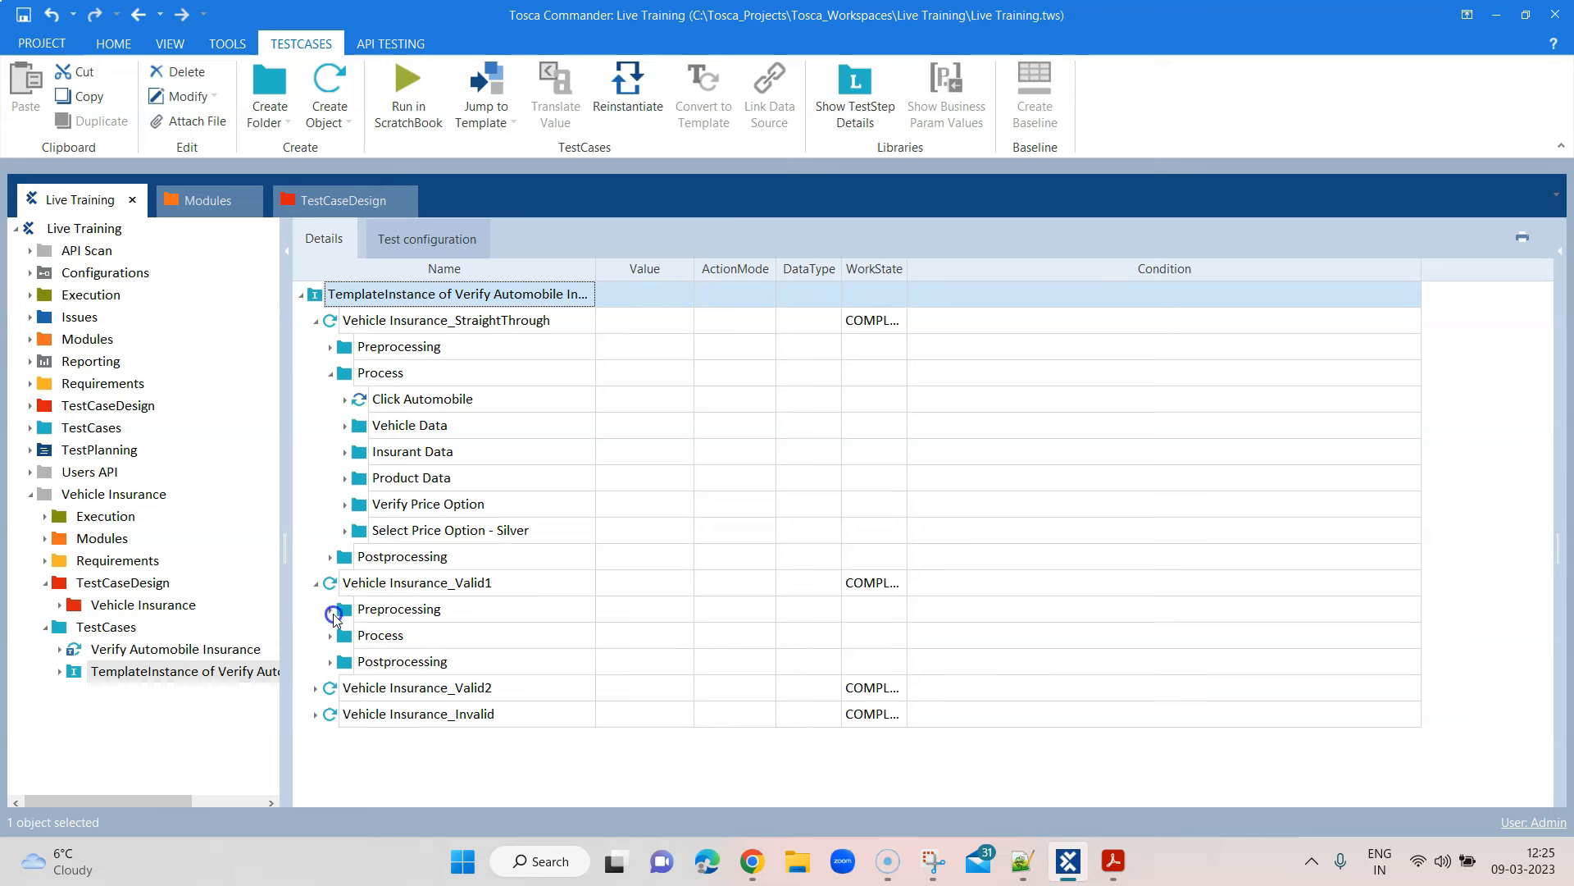
left_click(330, 609)
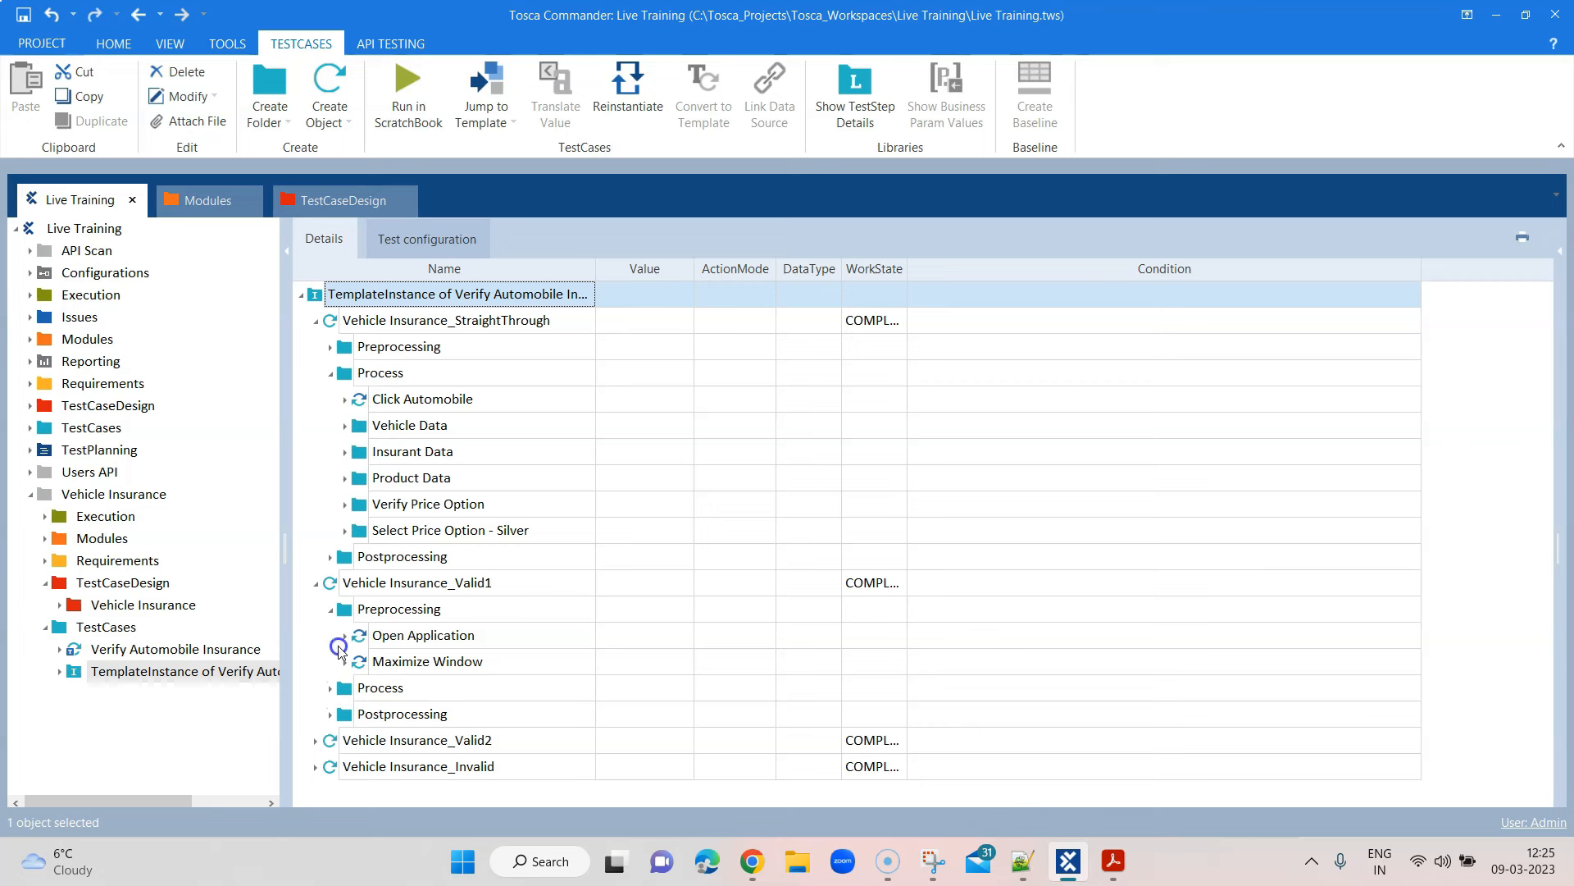
left_click(330, 609)
left_click(330, 636)
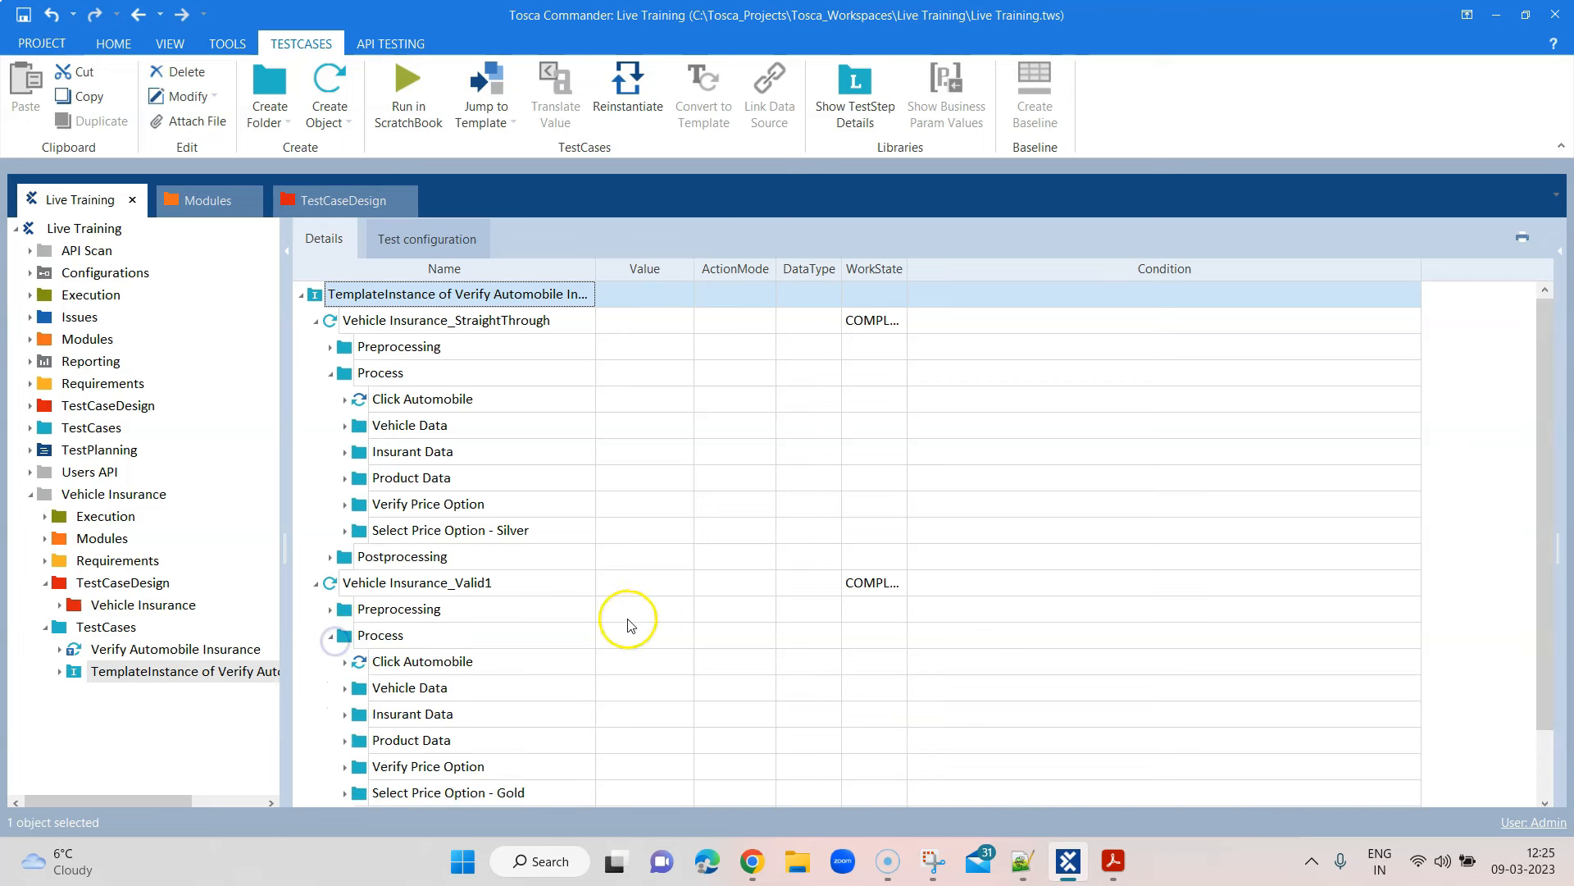
Inspect Valid2's Select Price Option - Platinum step, then collapse each instance's Process folder
scroll(663, 618, "down", 1)
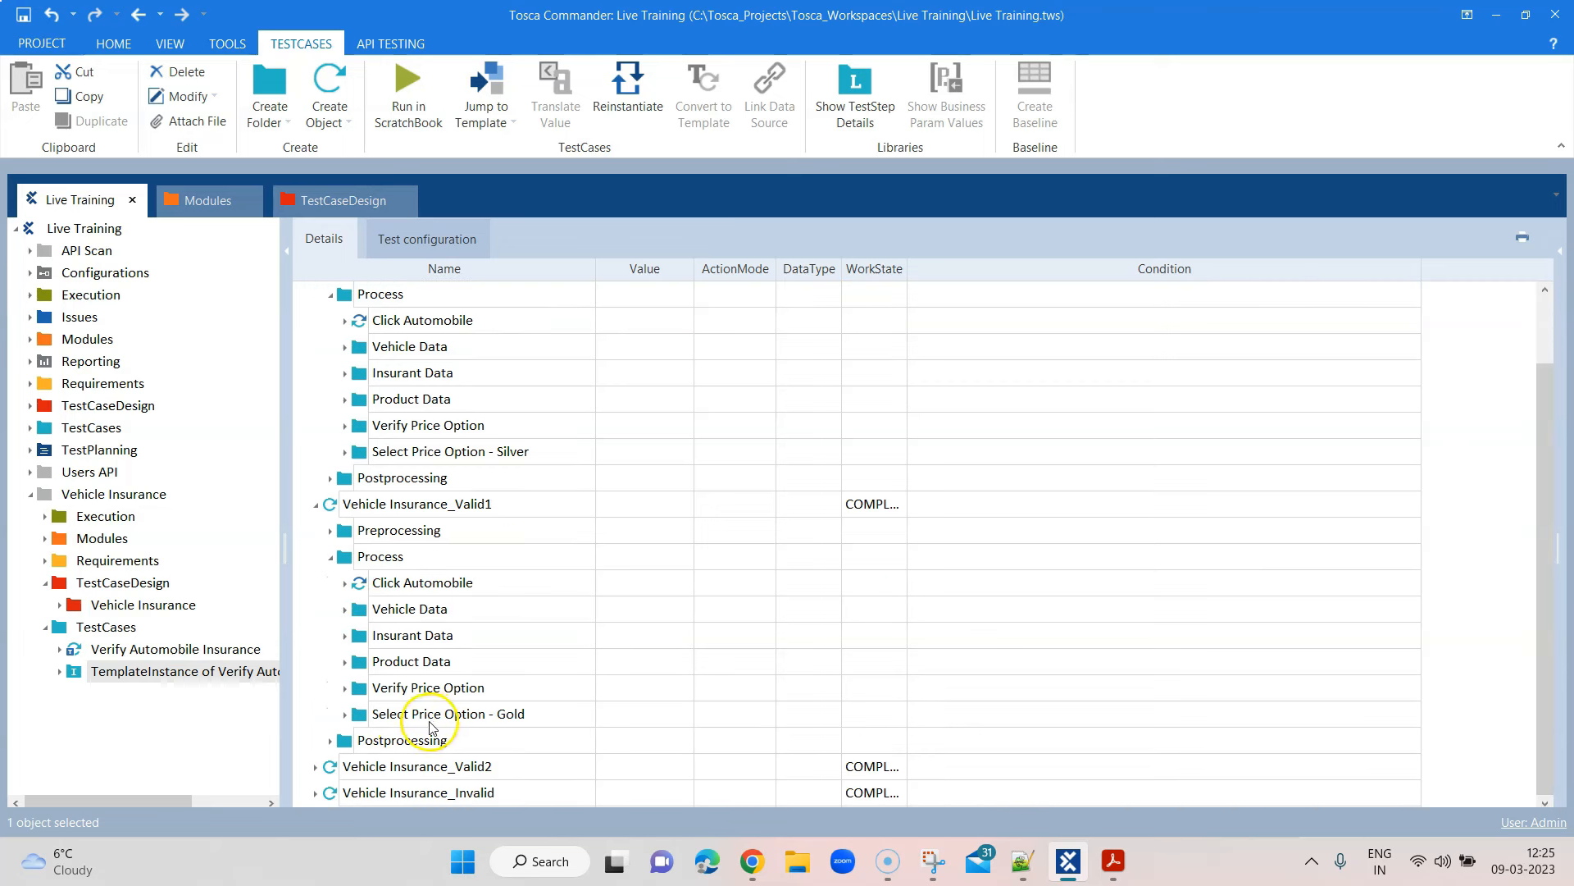
left_click(317, 765)
scroll(656, 672, "down", 1)
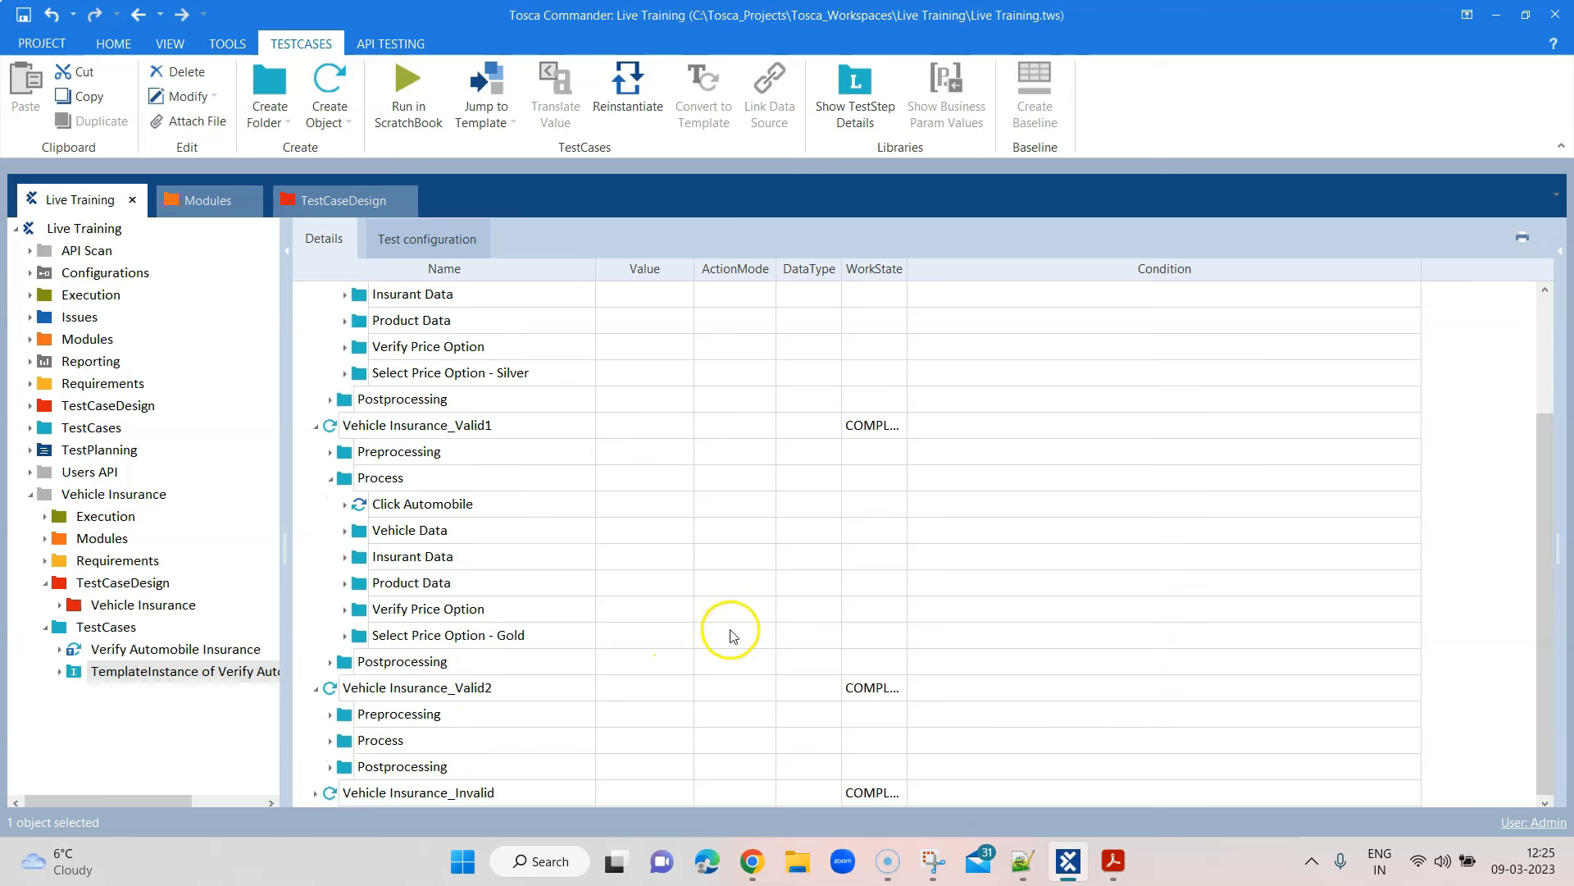
left_click(331, 740)
scroll(655, 647, "down", 2)
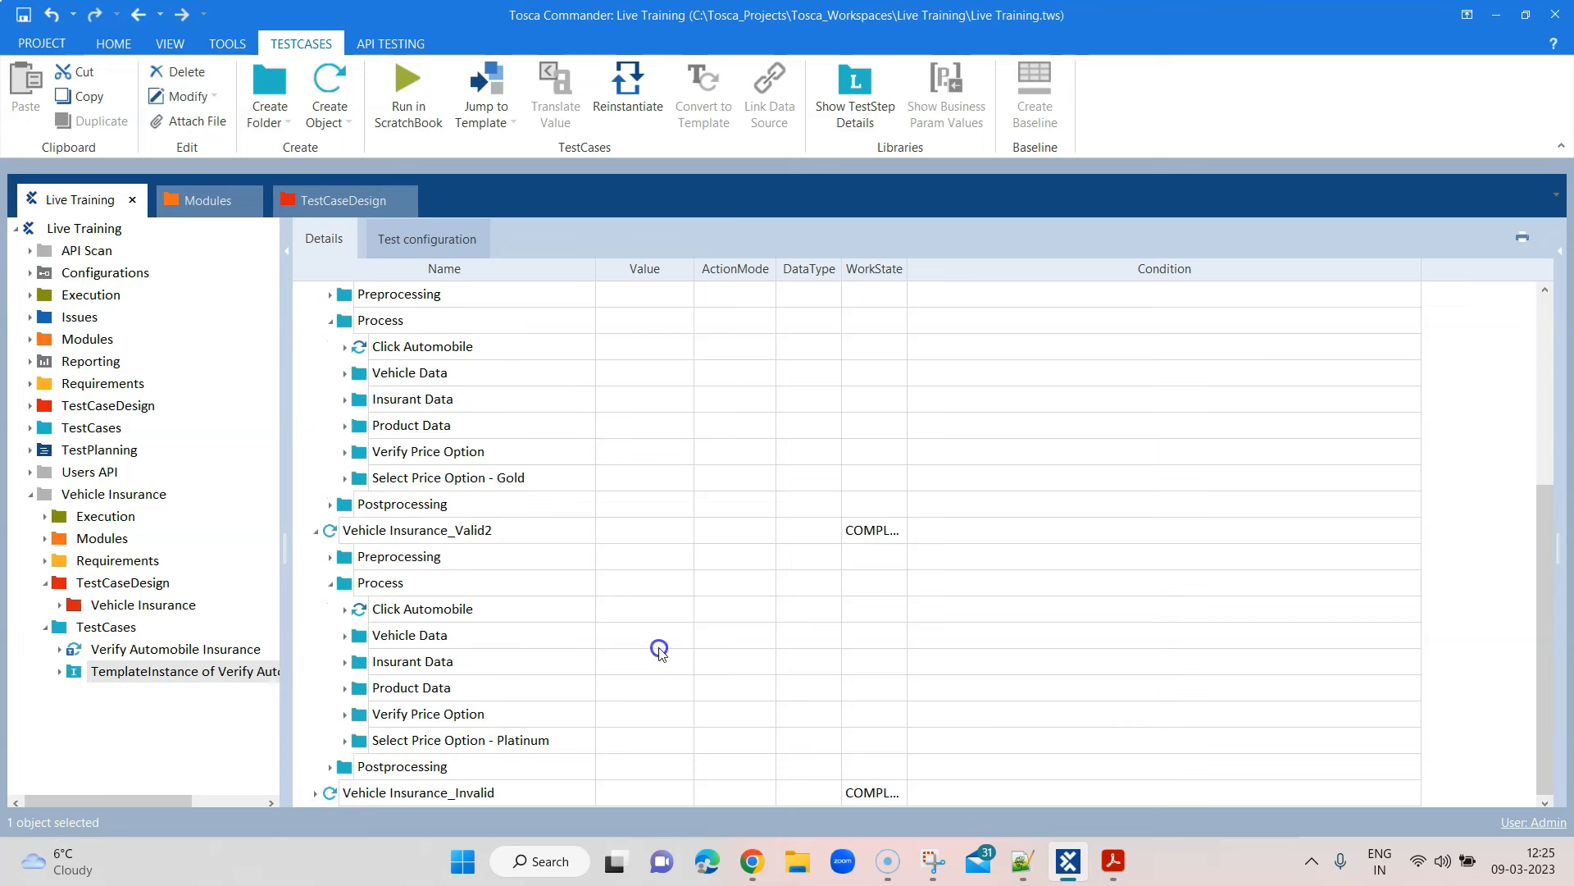
left_click(346, 741)
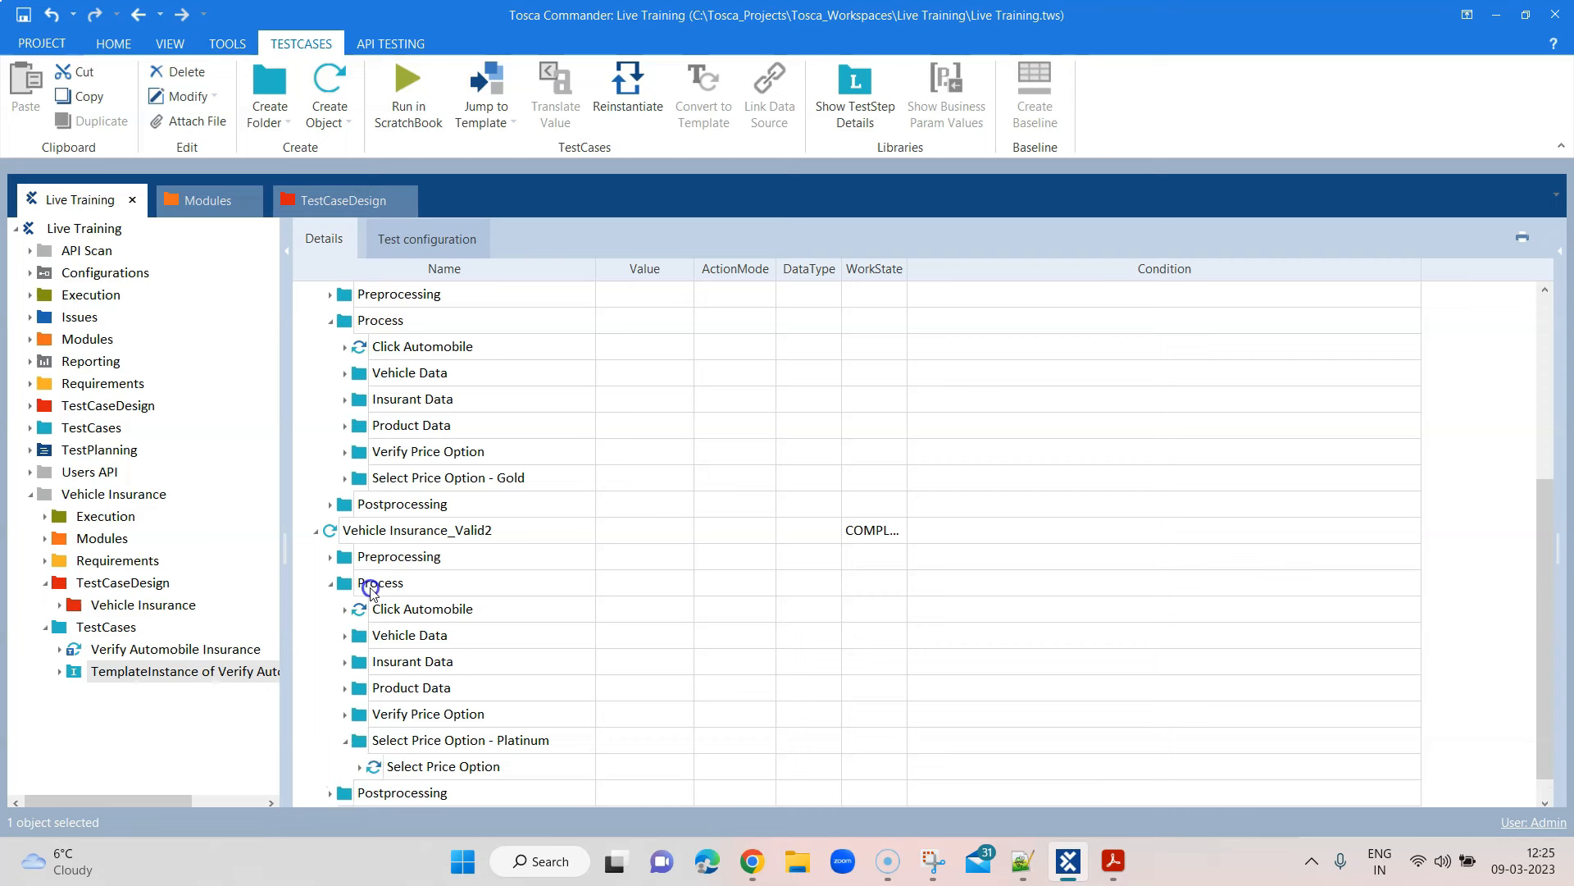
left_click(335, 576)
scroll(787, 588, "up", 2)
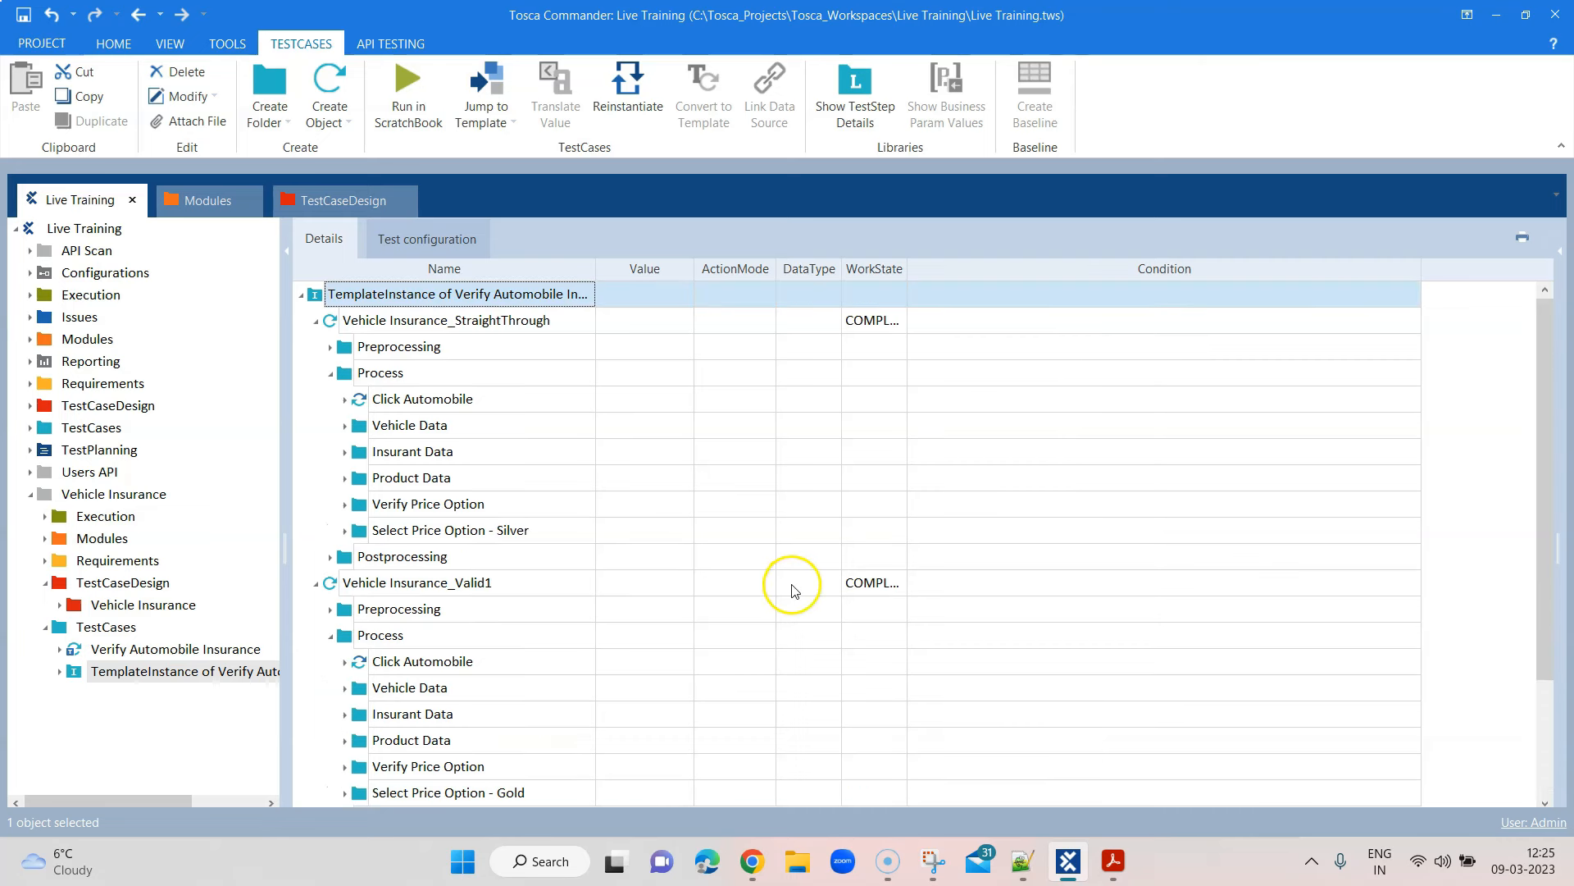
left_click(330, 636)
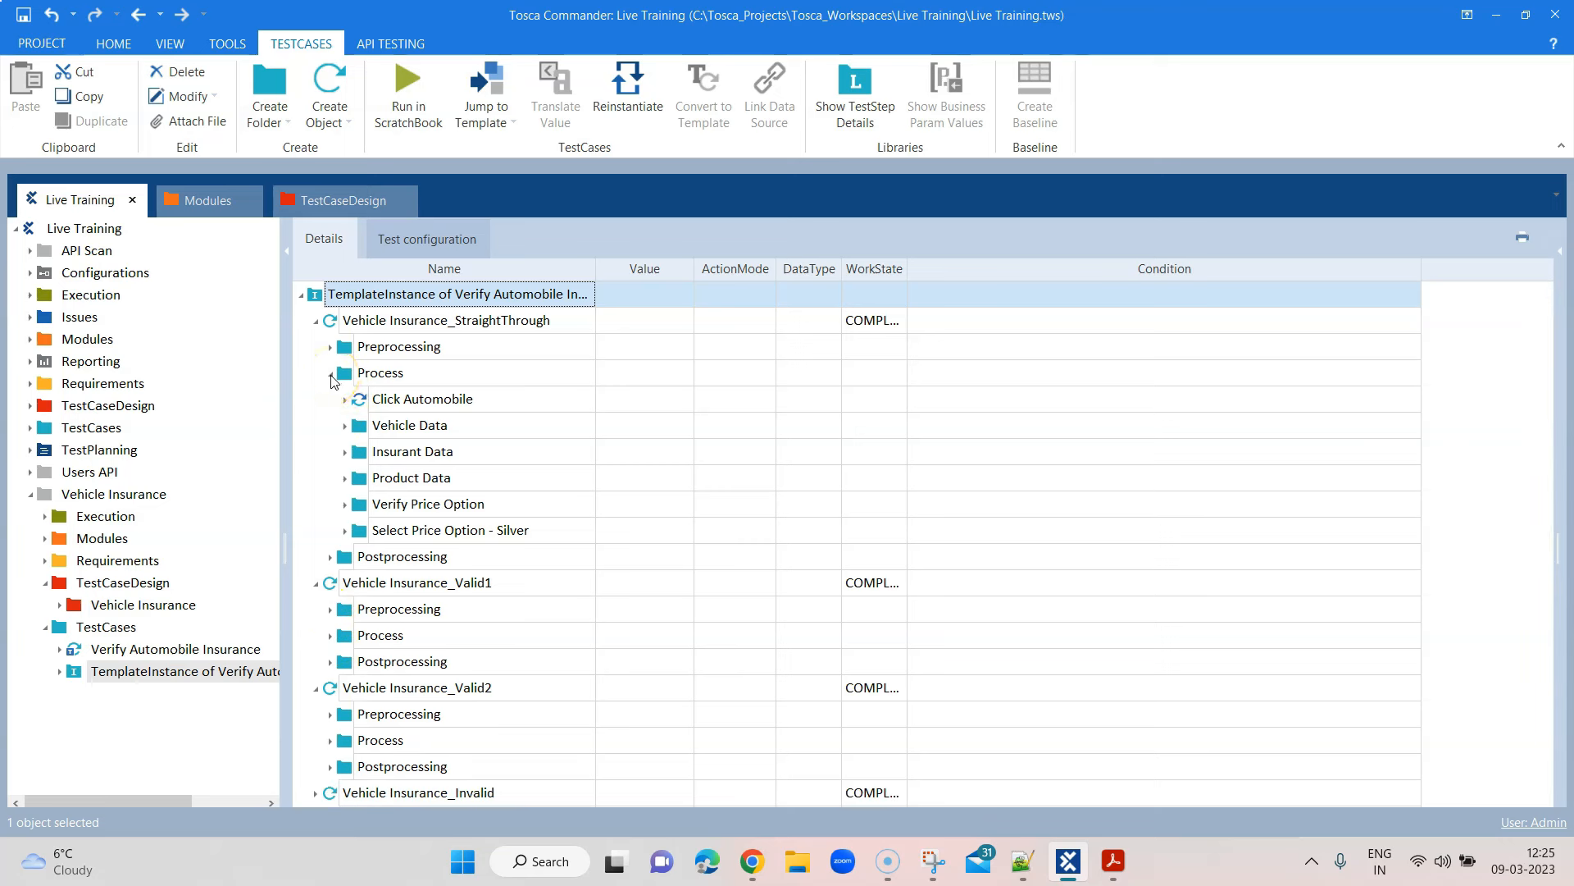
left_click(331, 375)
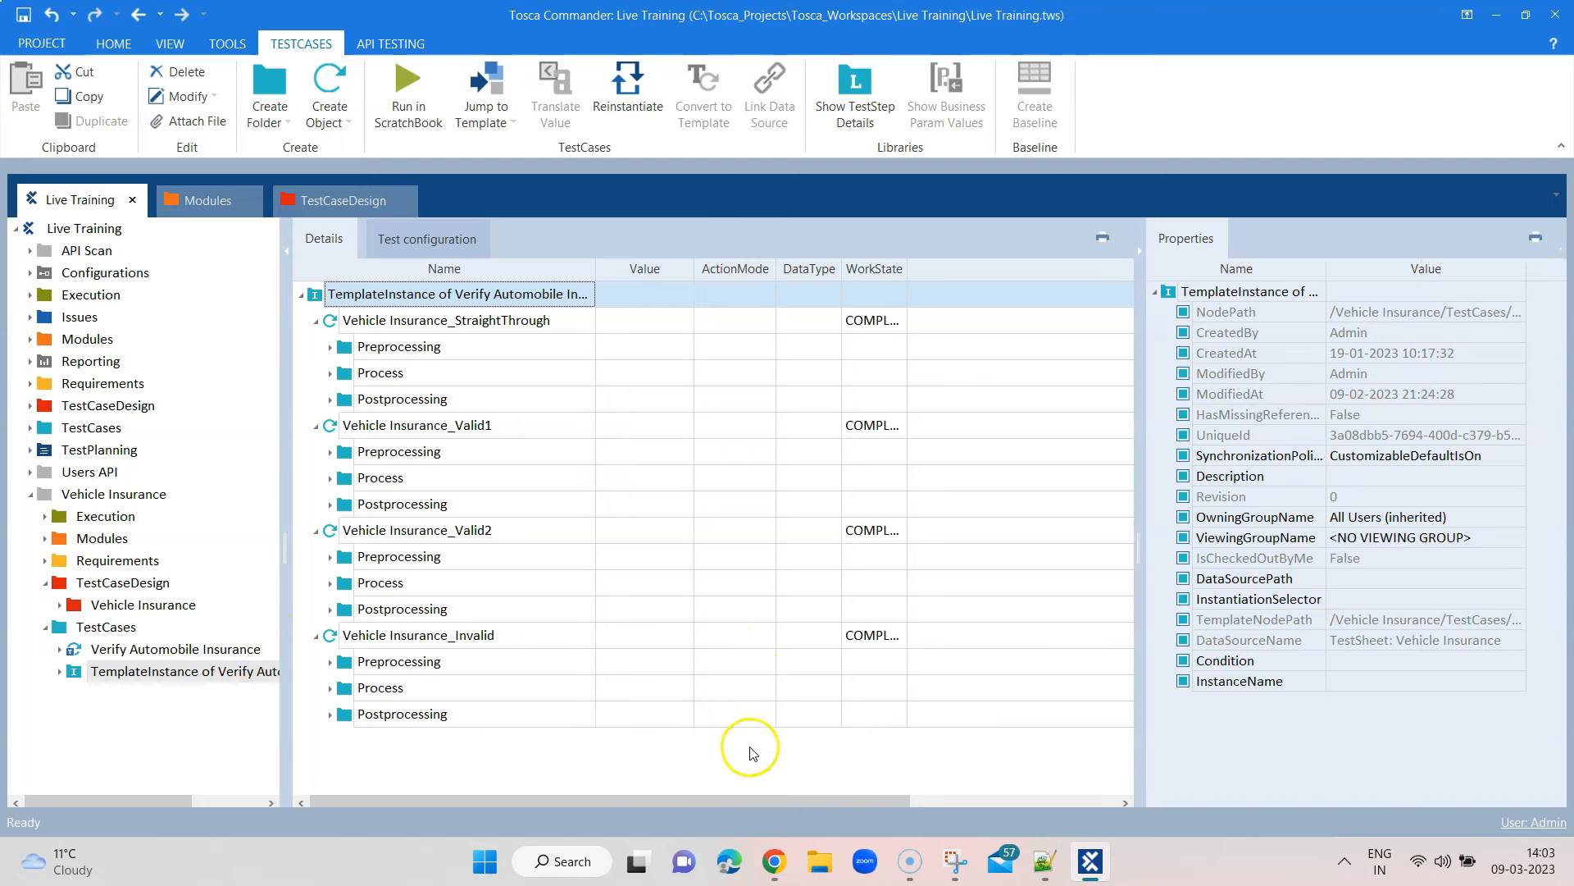
Bring up a preview of the open Chrome window from the taskbar
left_click(777, 860)
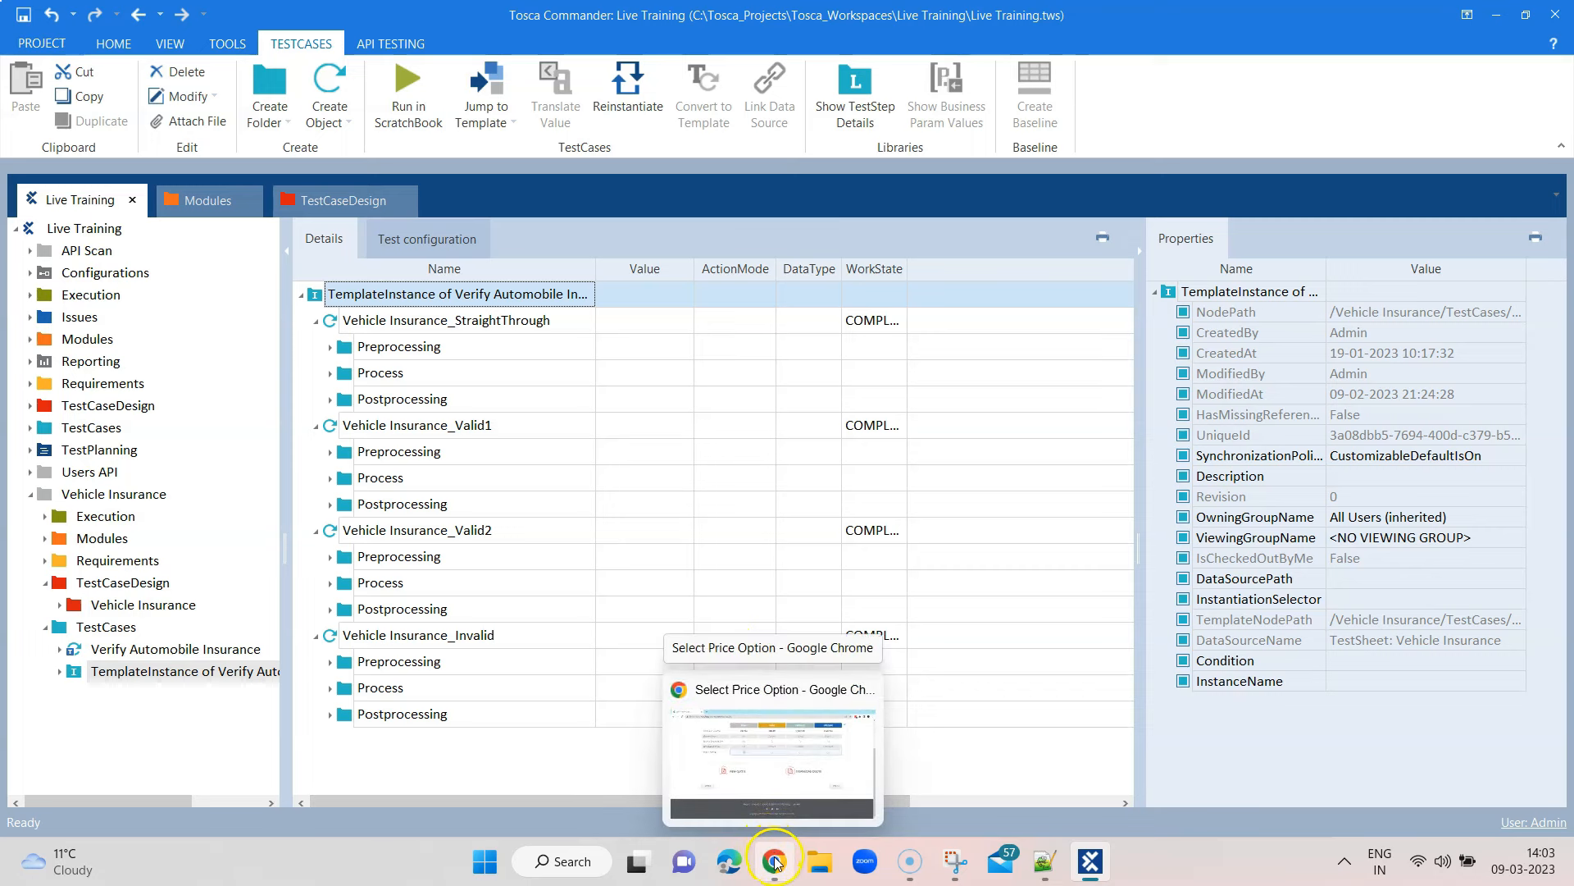
left_click(777, 863)
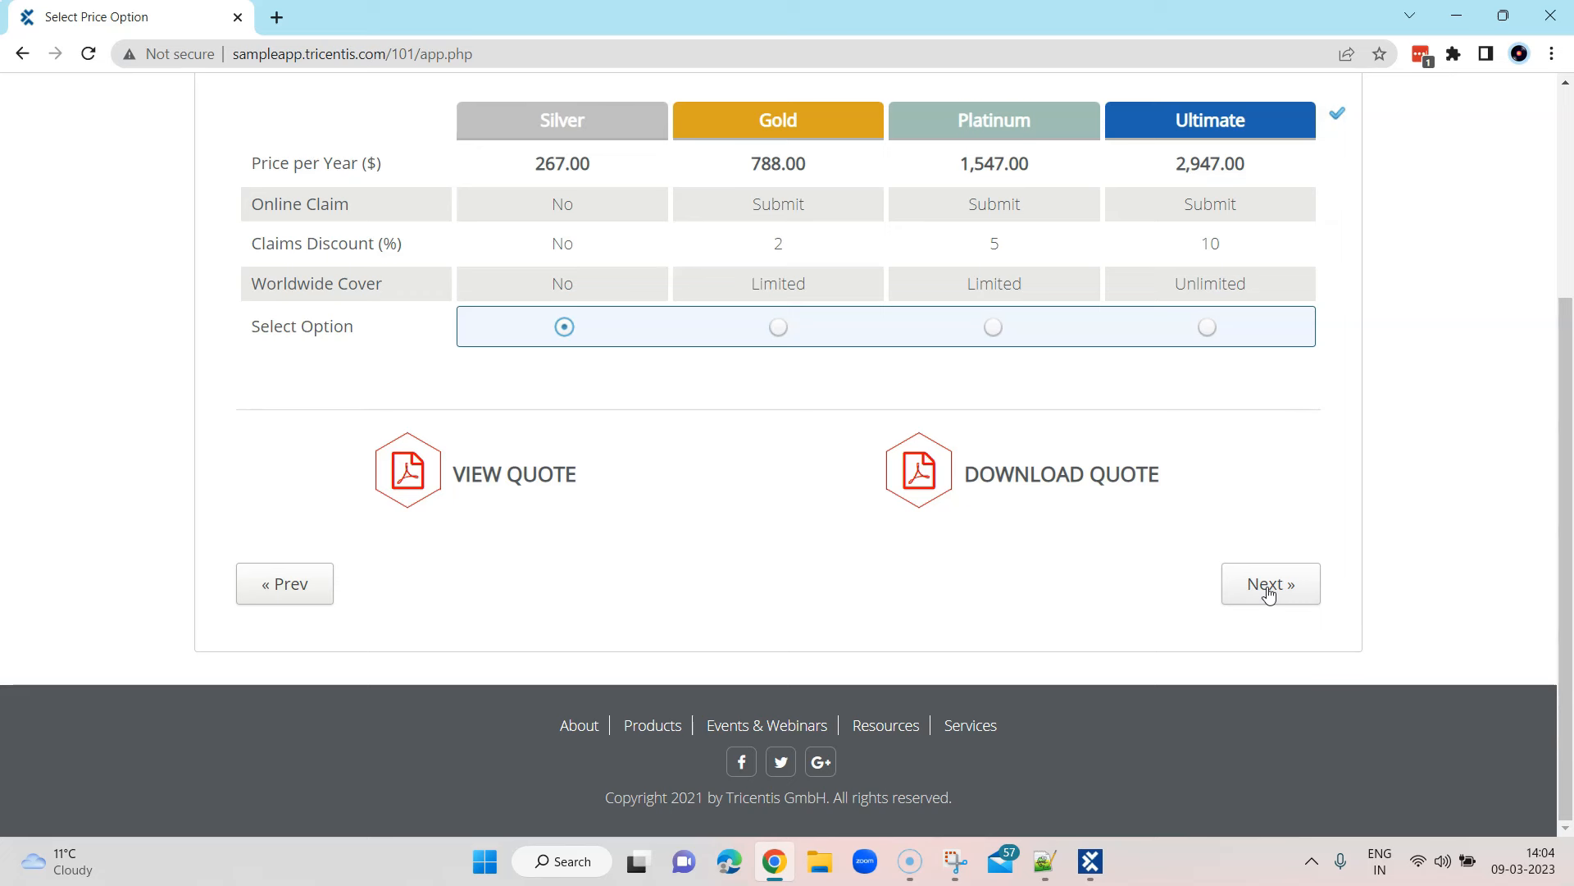
mouse_move(1063, 875)
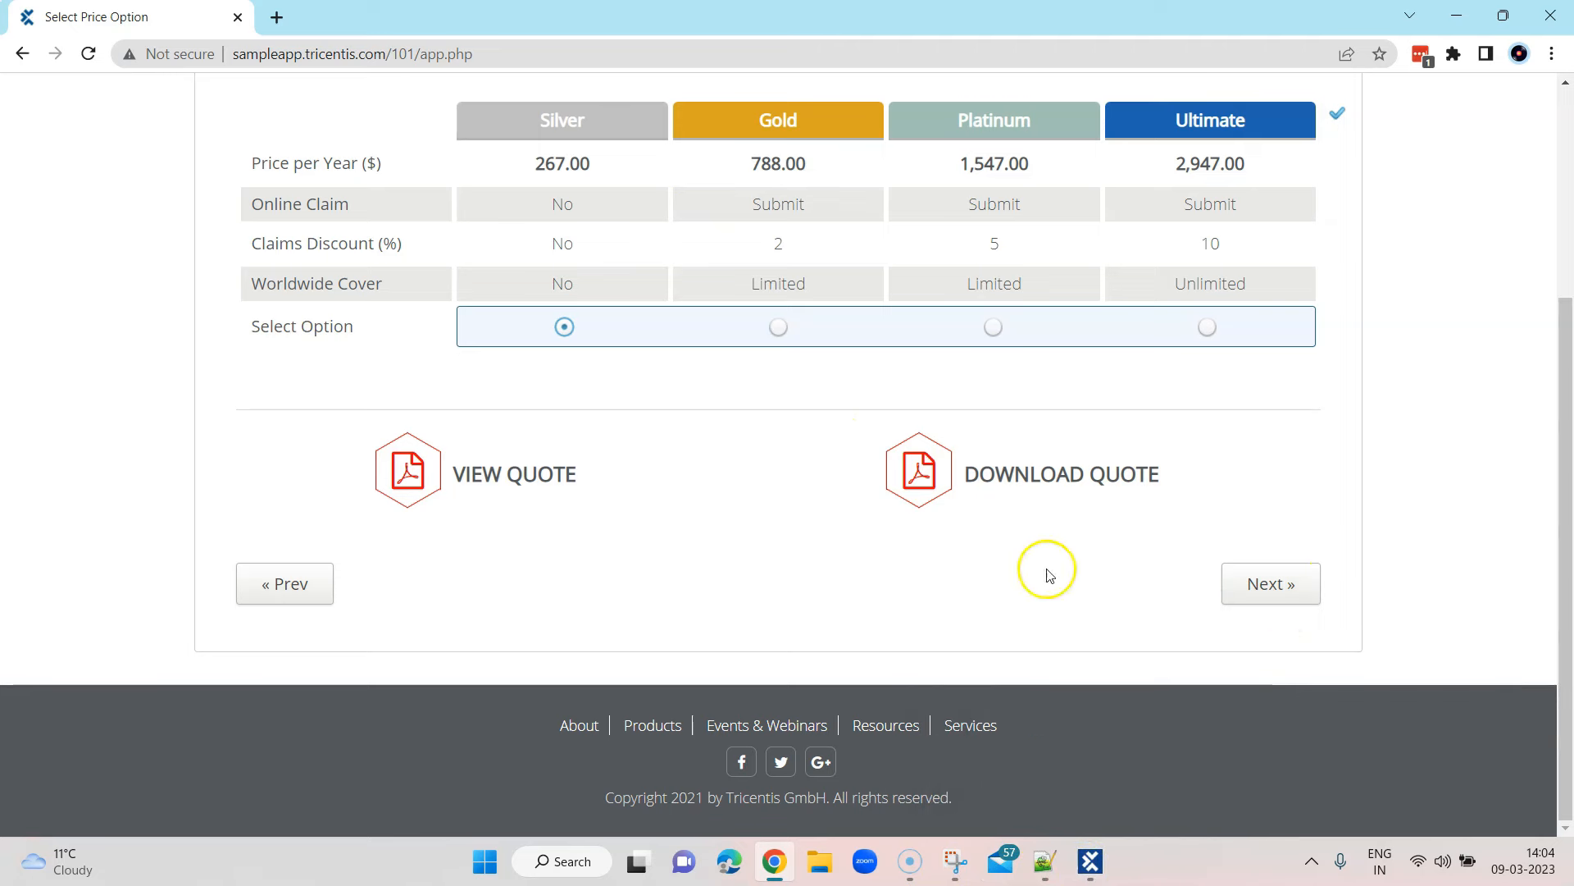
left_click(1090, 861)
Open the Verify Automobile Insurance template and expand Select Price Option - Silver to view its priceTable
left_click(225, 613)
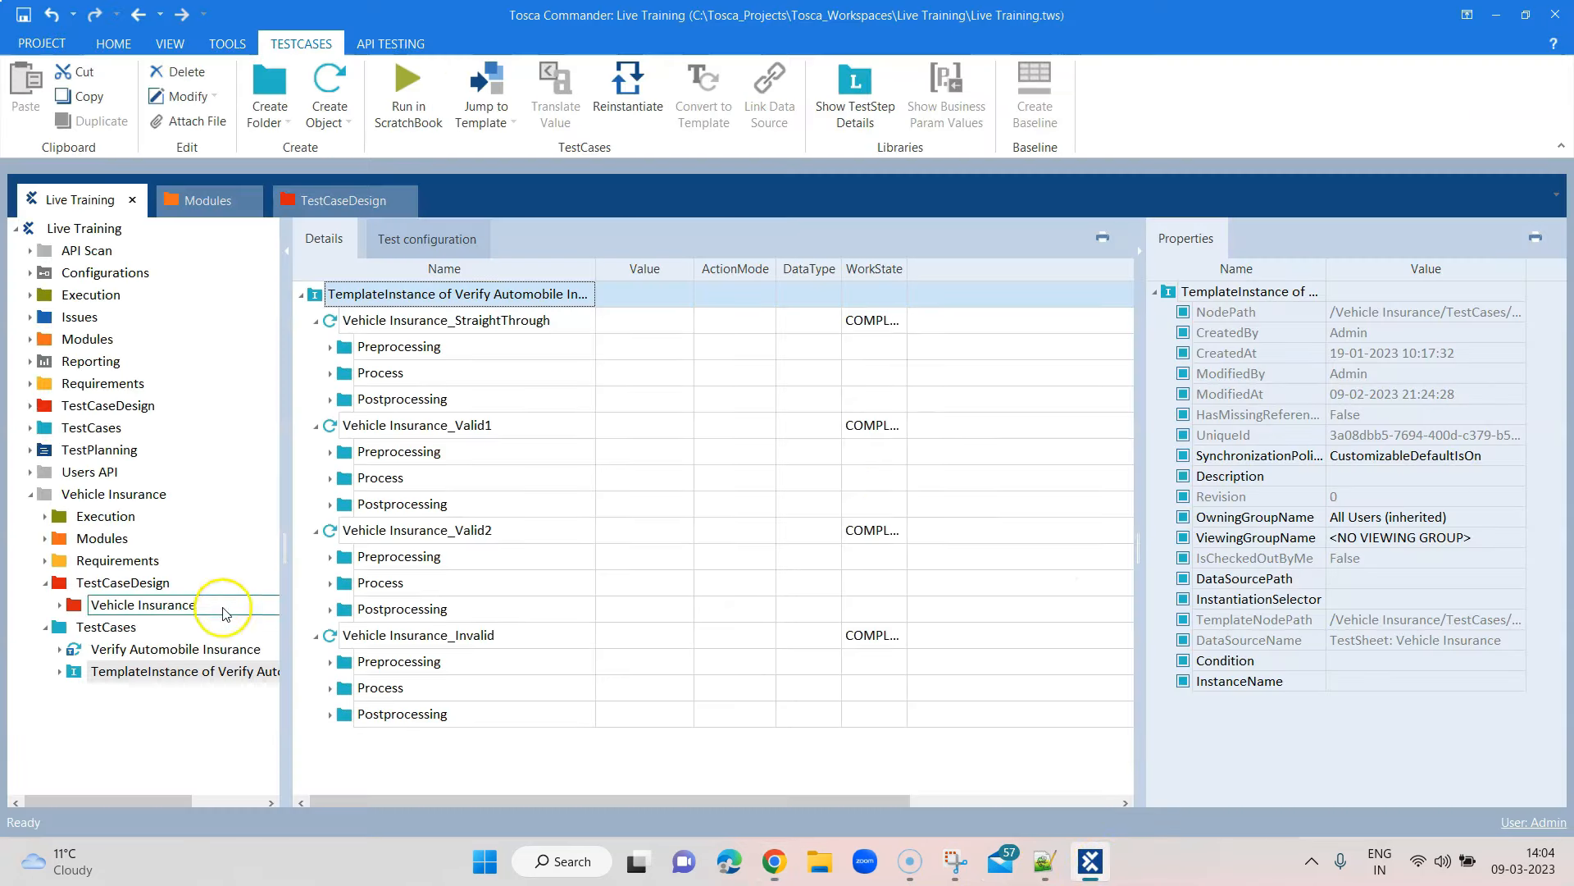
left_click(215, 649)
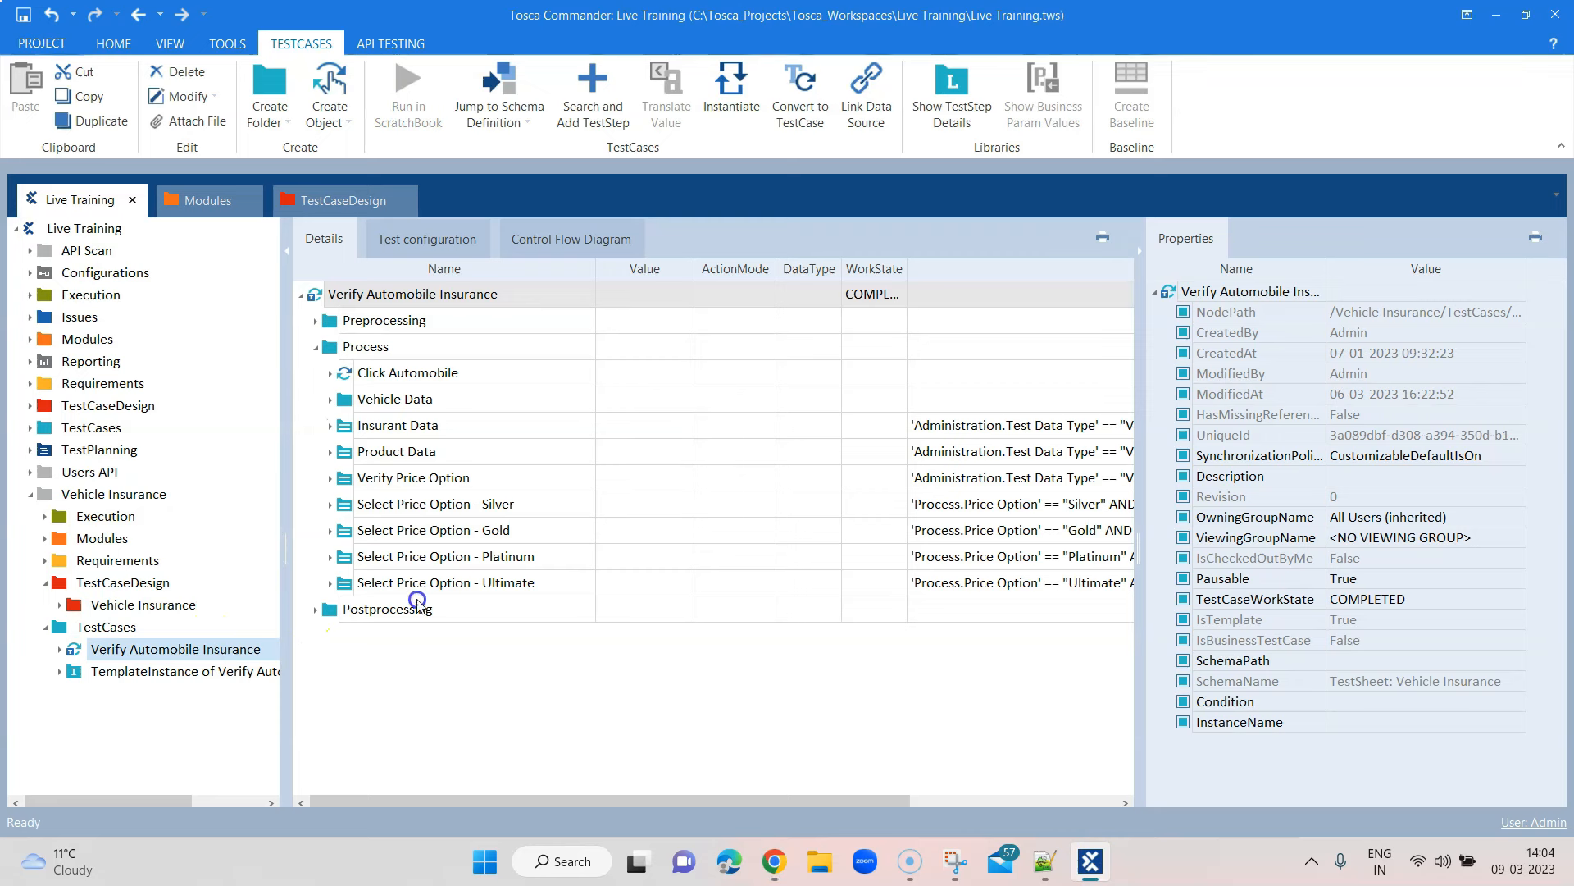
left_click(396, 508)
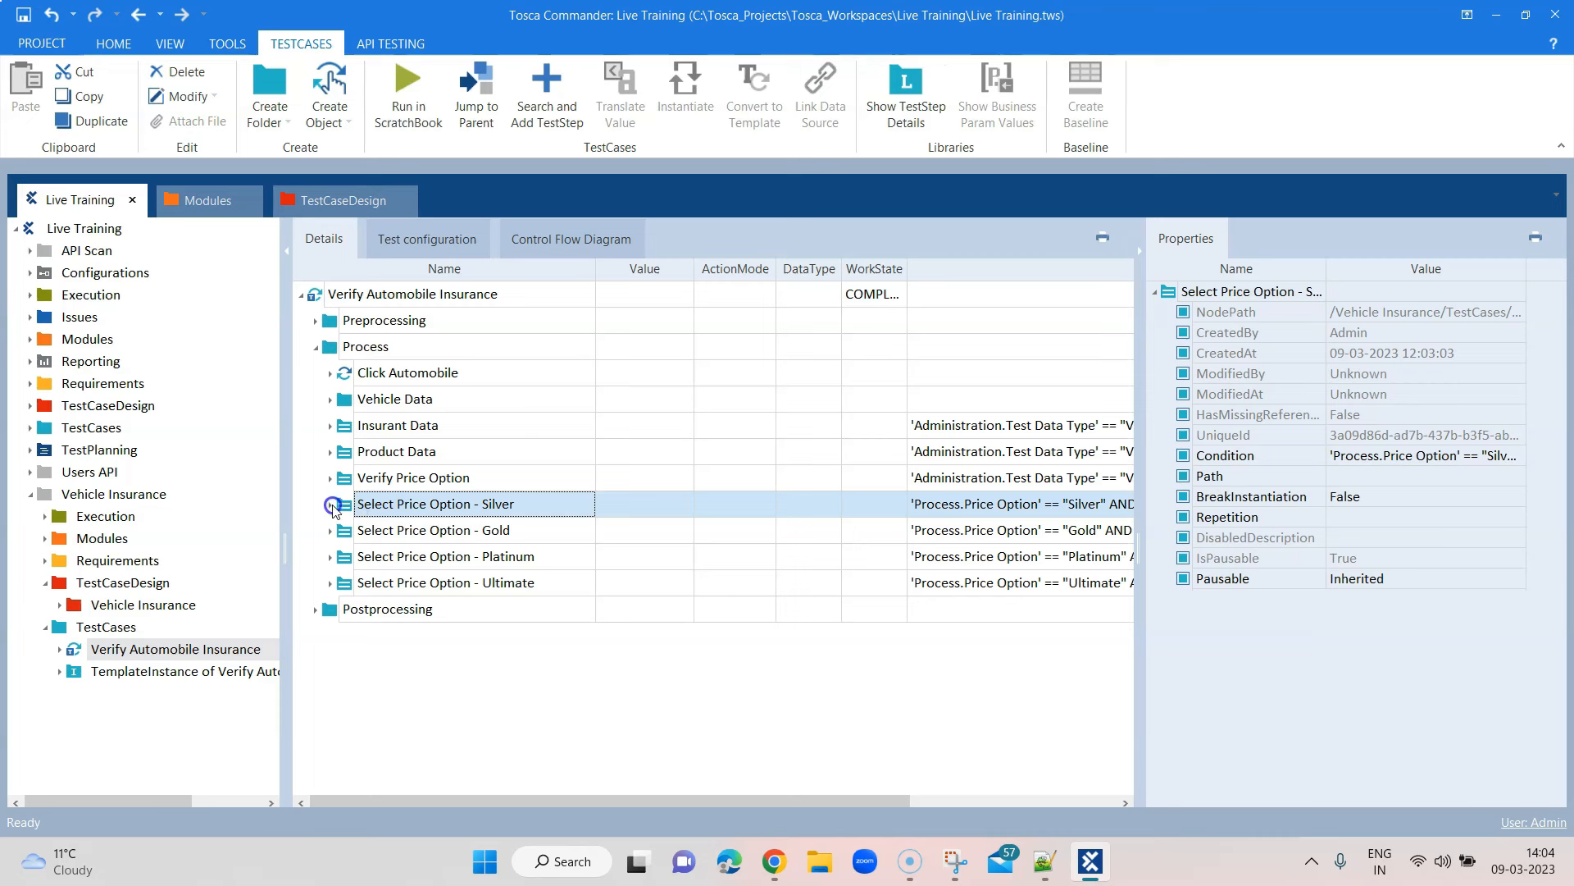
left_click(332, 504)
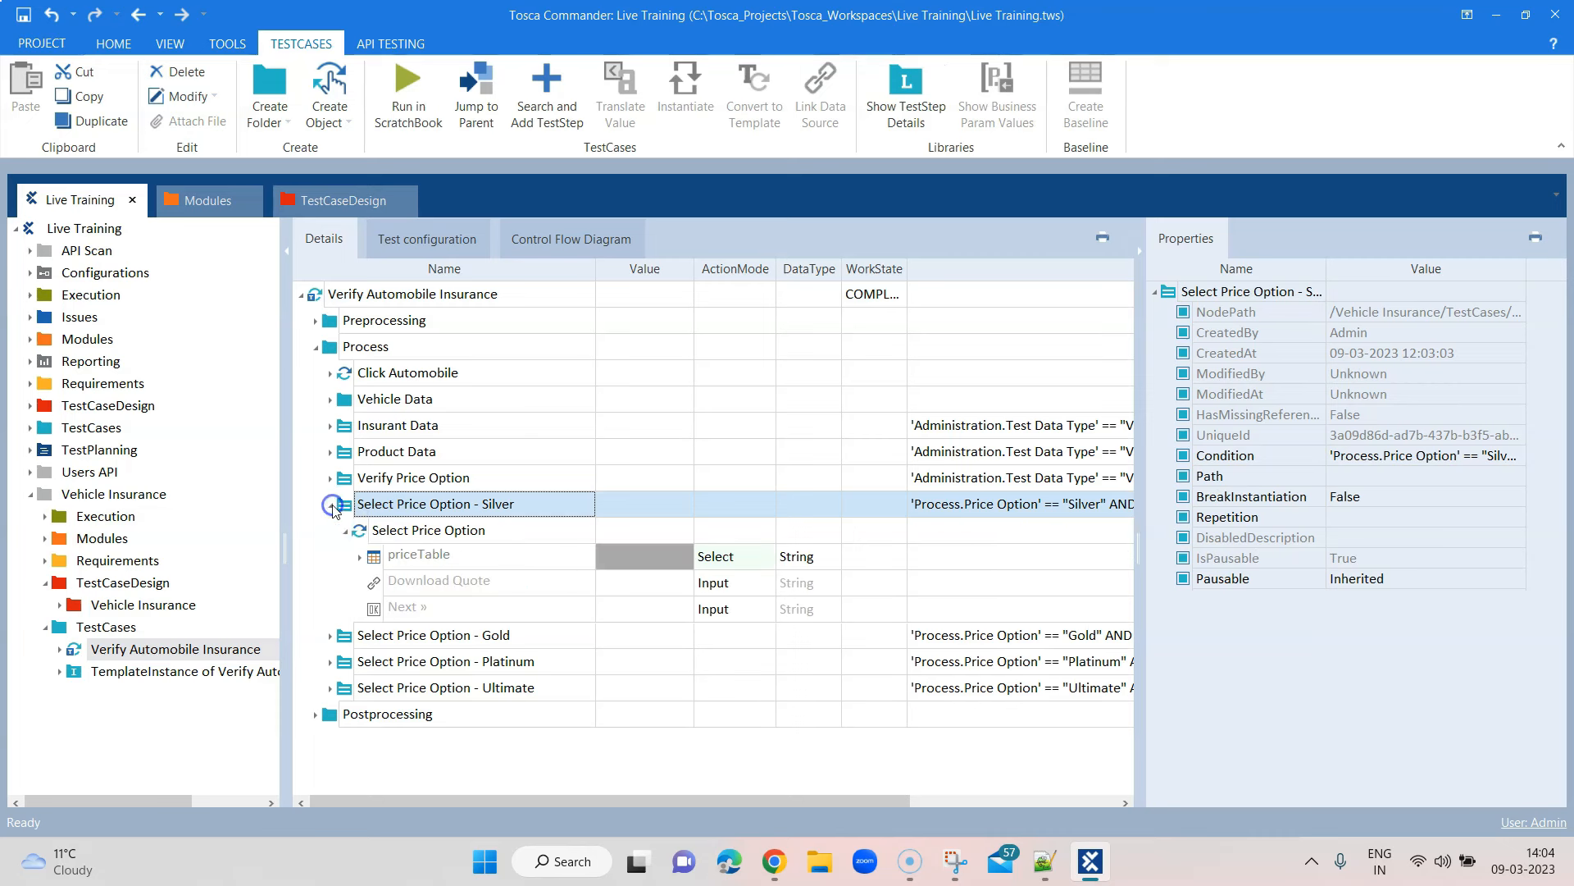
left_click(359, 565)
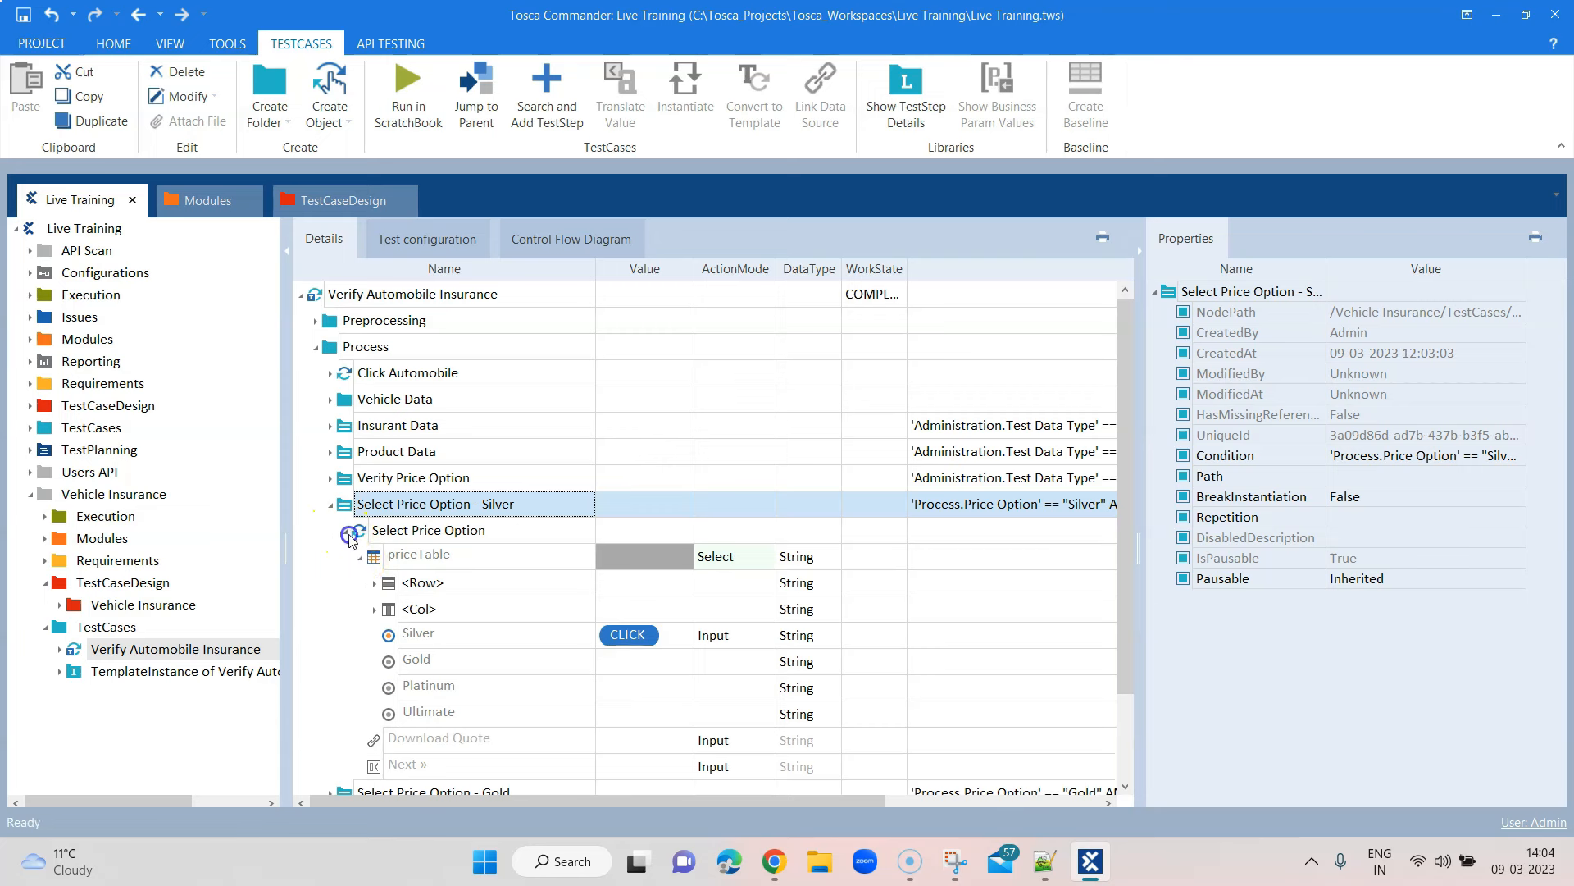
left_click(345, 530)
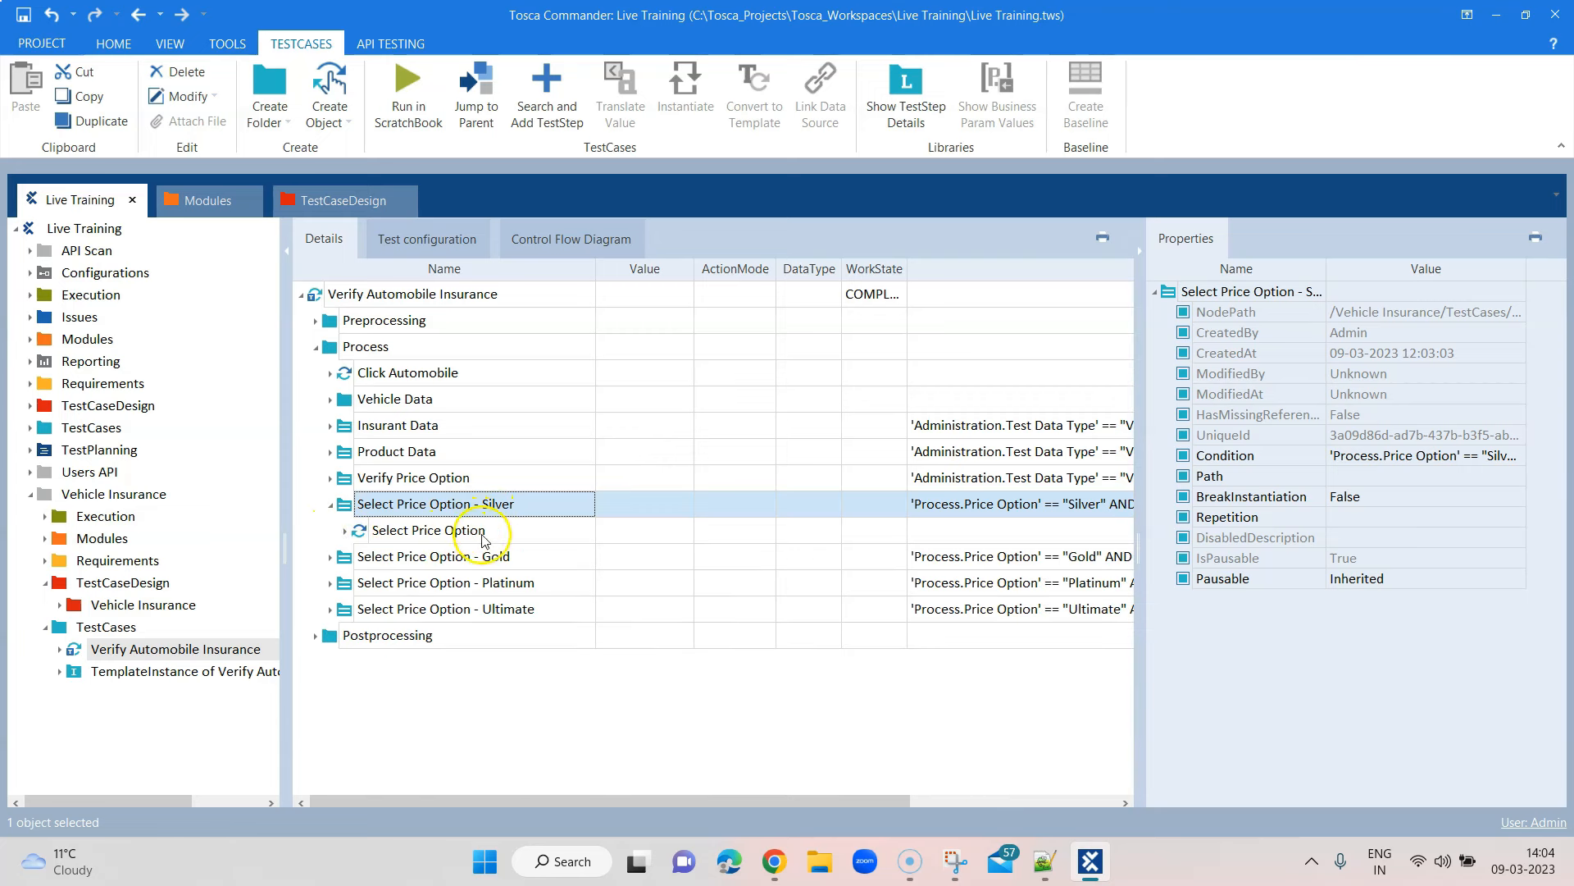
right_click(464, 505)
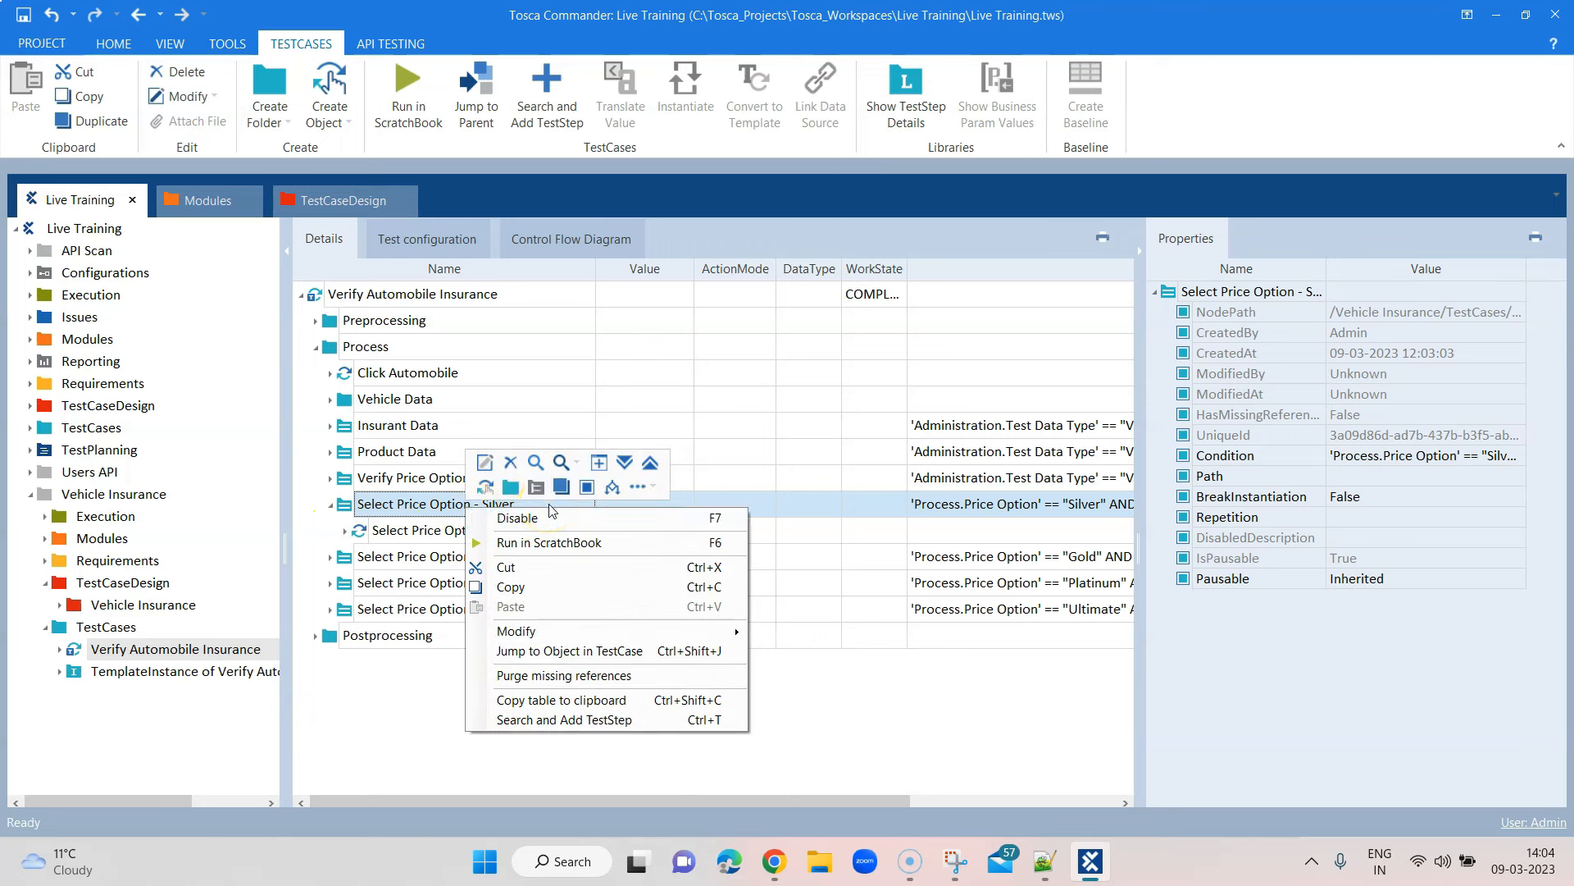
Add a Select Price Option module step under Silver and rename it Click Next
left_click(607, 720)
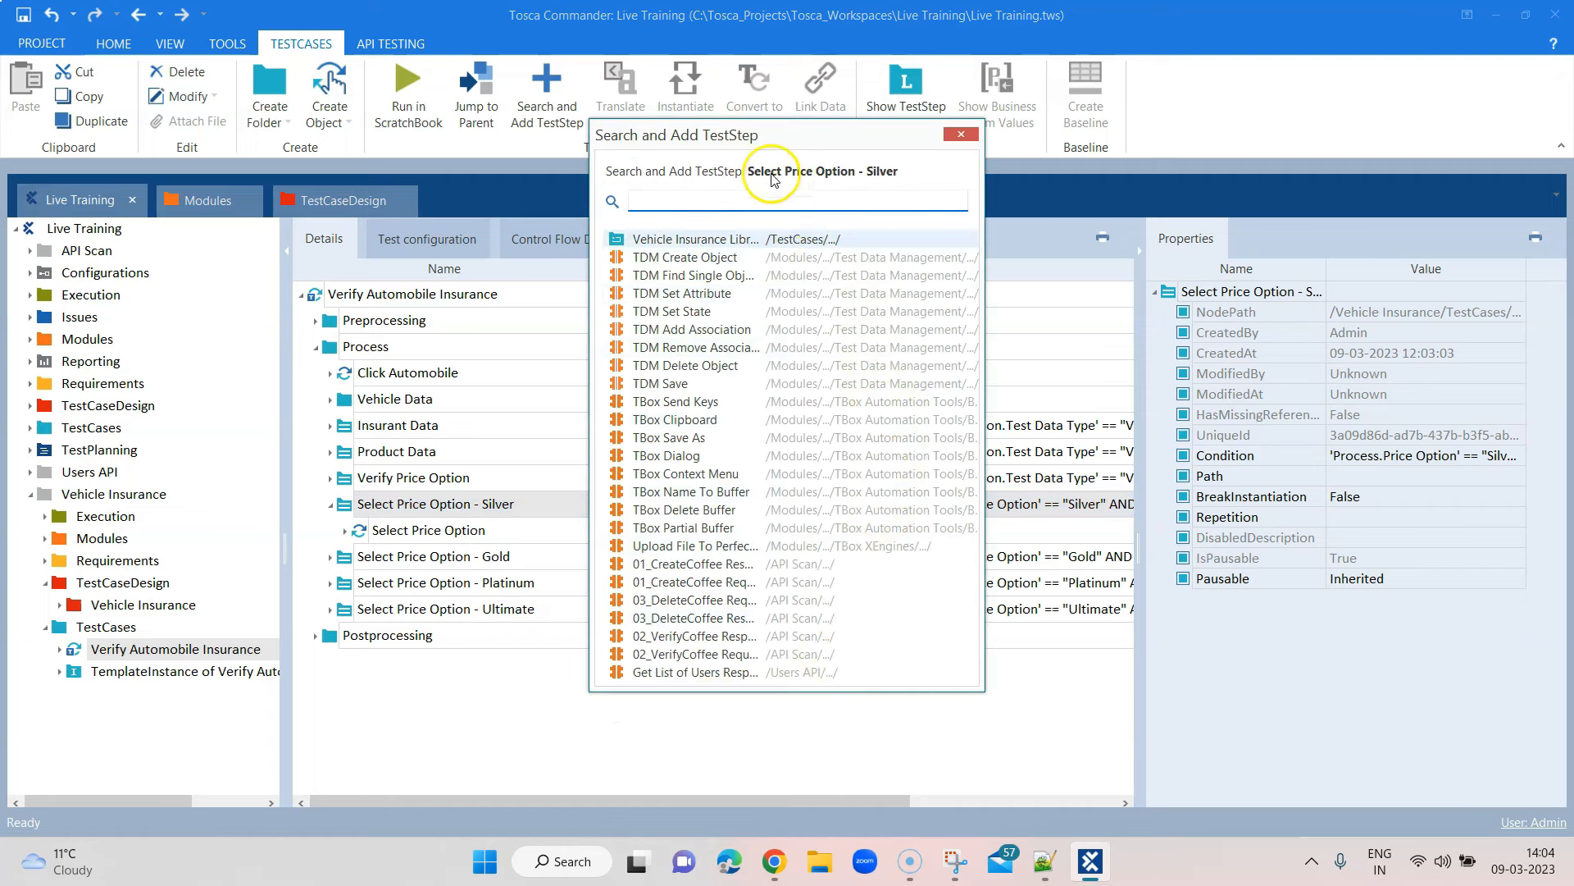
left_click_drag(758, 144, 957, 171)
type("selec")
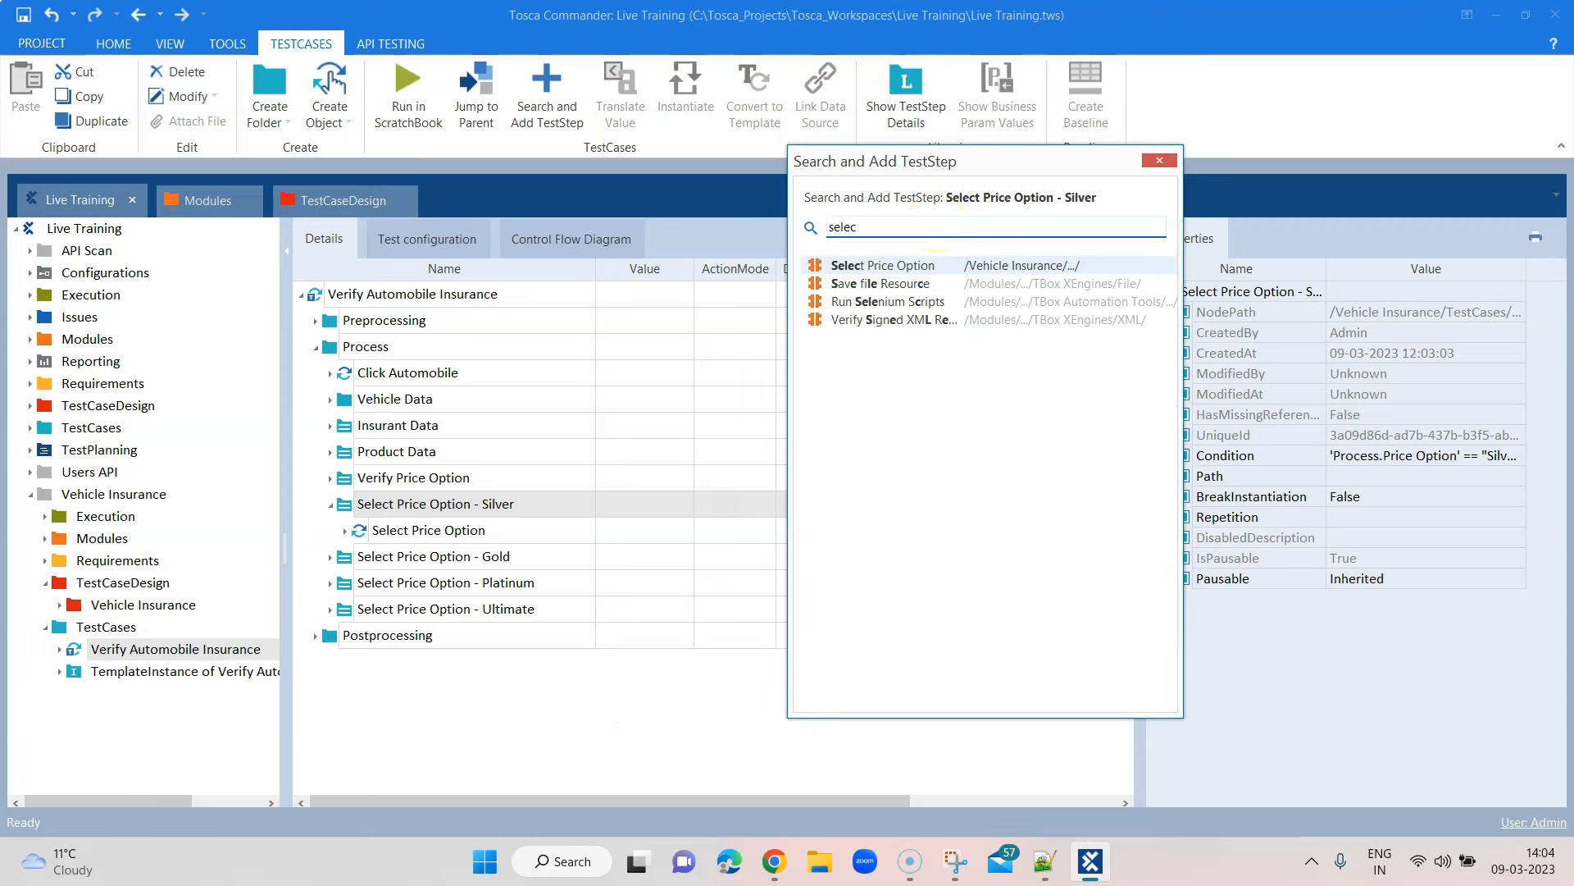
key("Return")
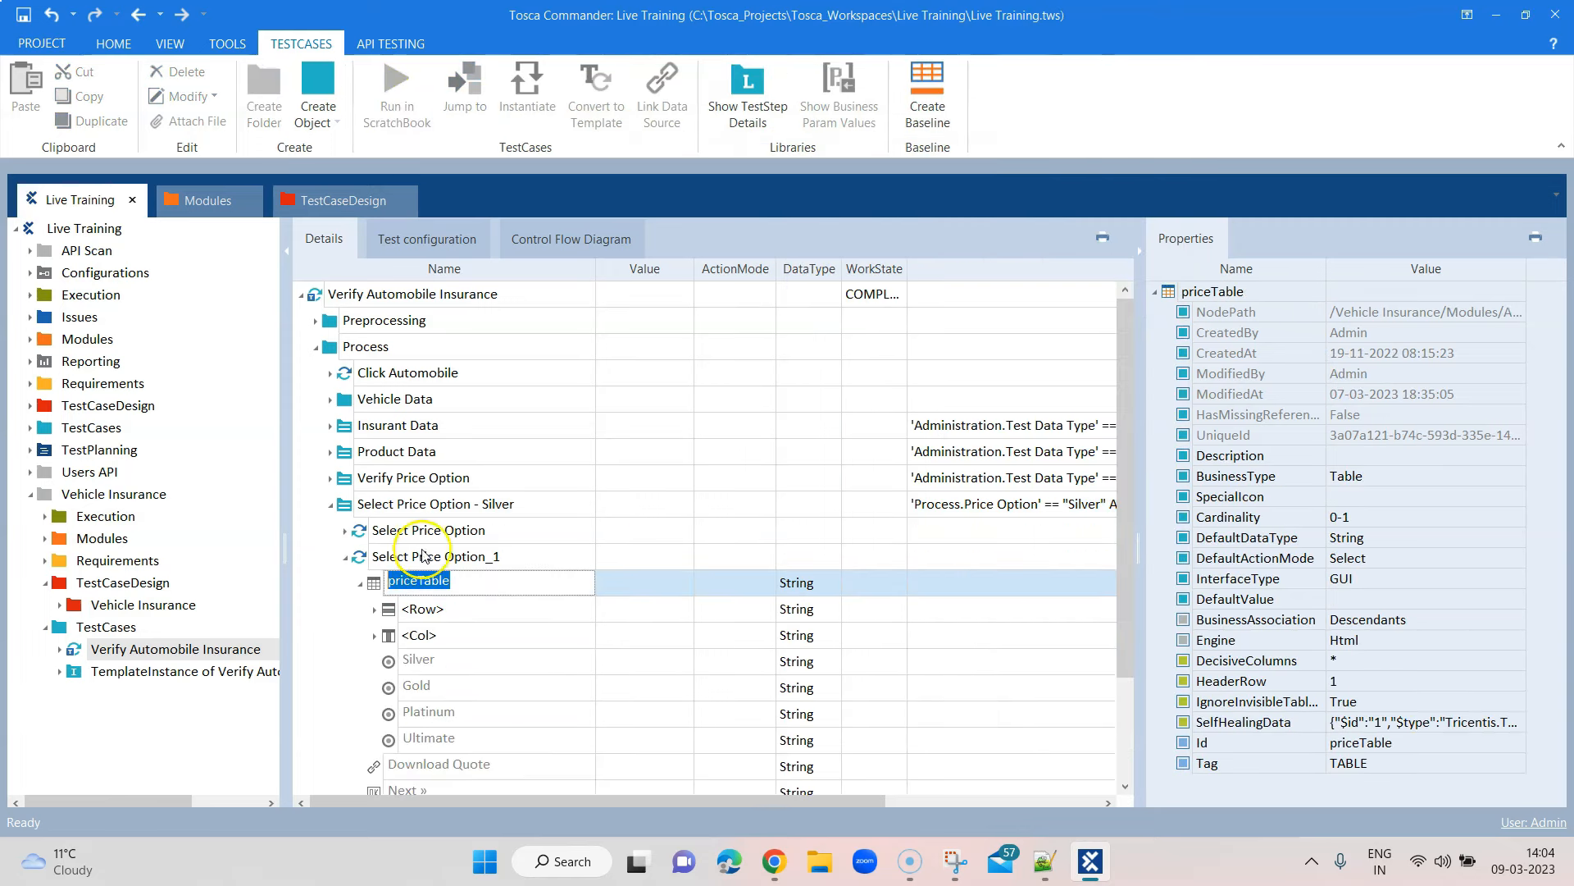
left_click(426, 556)
left_click(471, 557)
left_click_drag(502, 558, 379, 556)
type("Click Next")
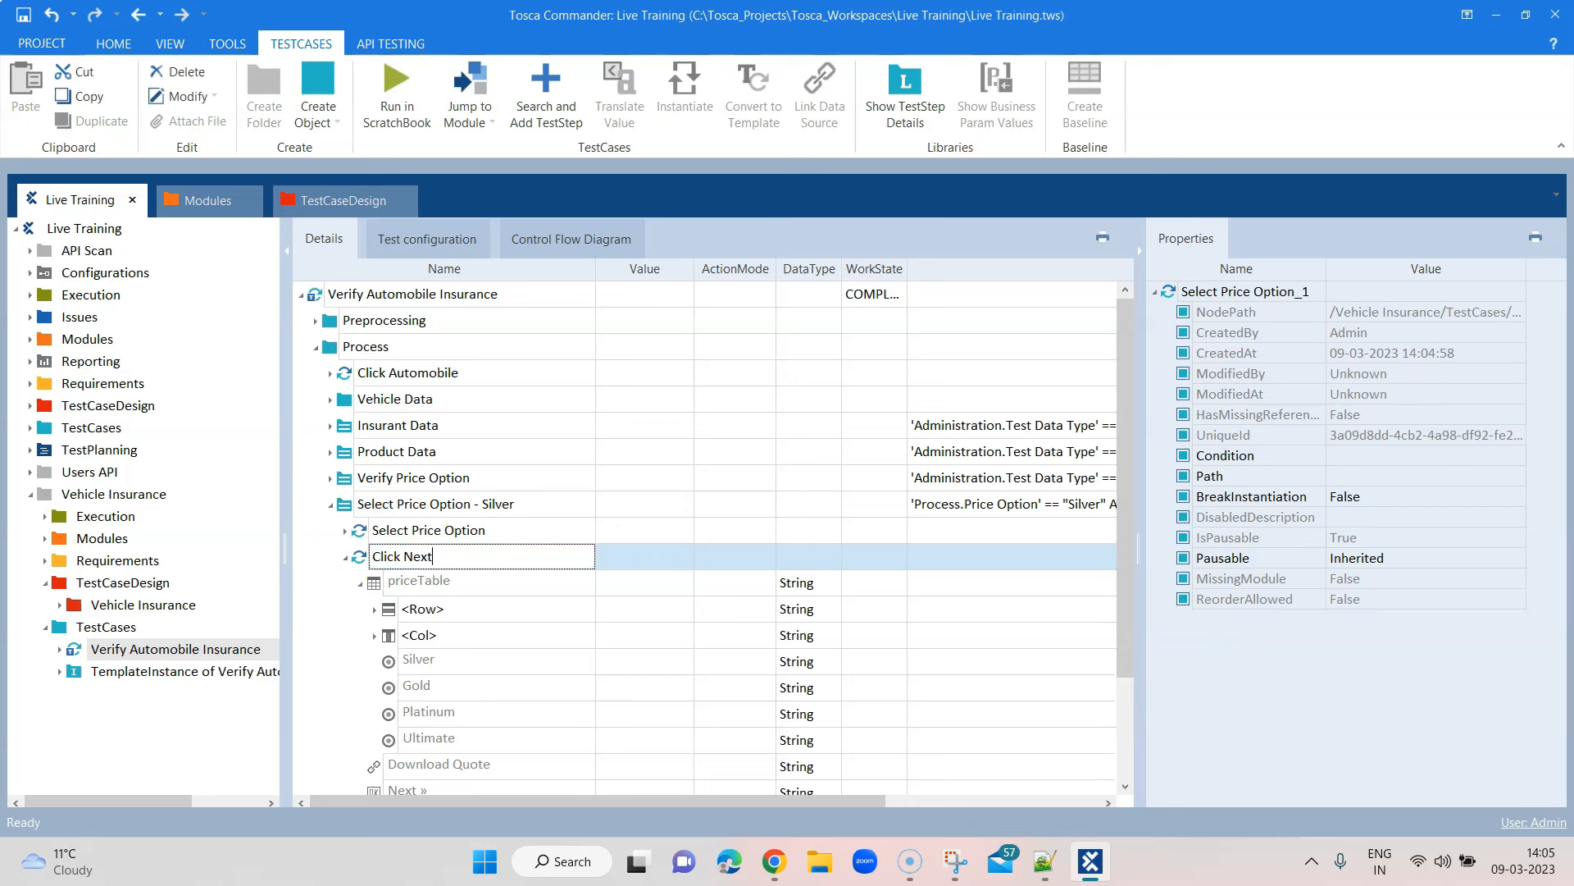
key("Return")
Set the Click Next step's Next » value to {Click} with ActionMode Input
scroll(601, 608, "down", 2)
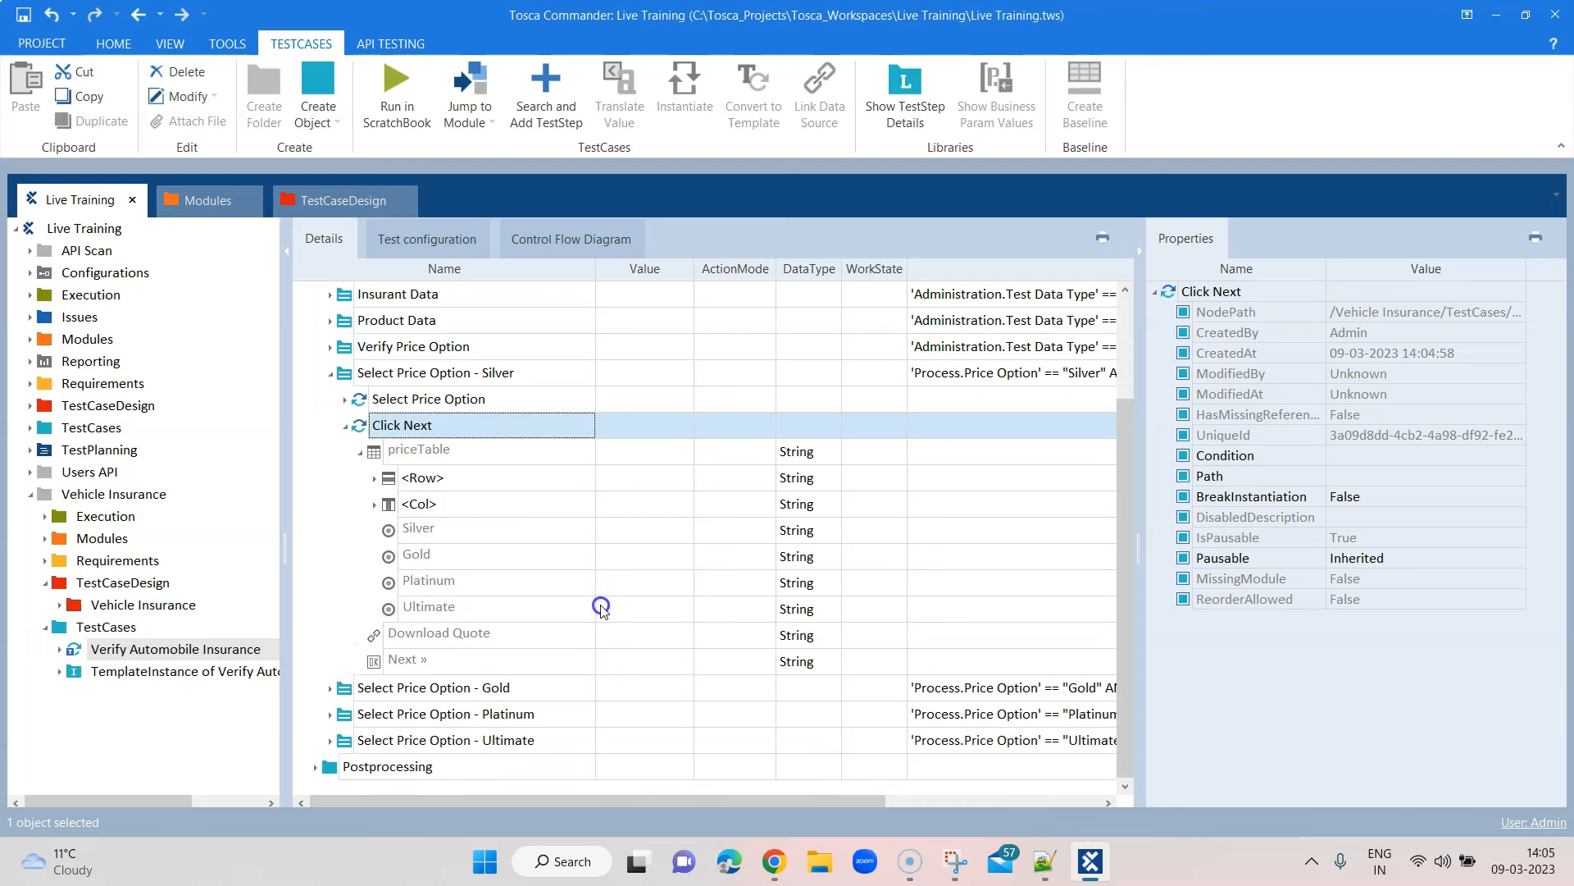
left_click(611, 659)
left_click(617, 660)
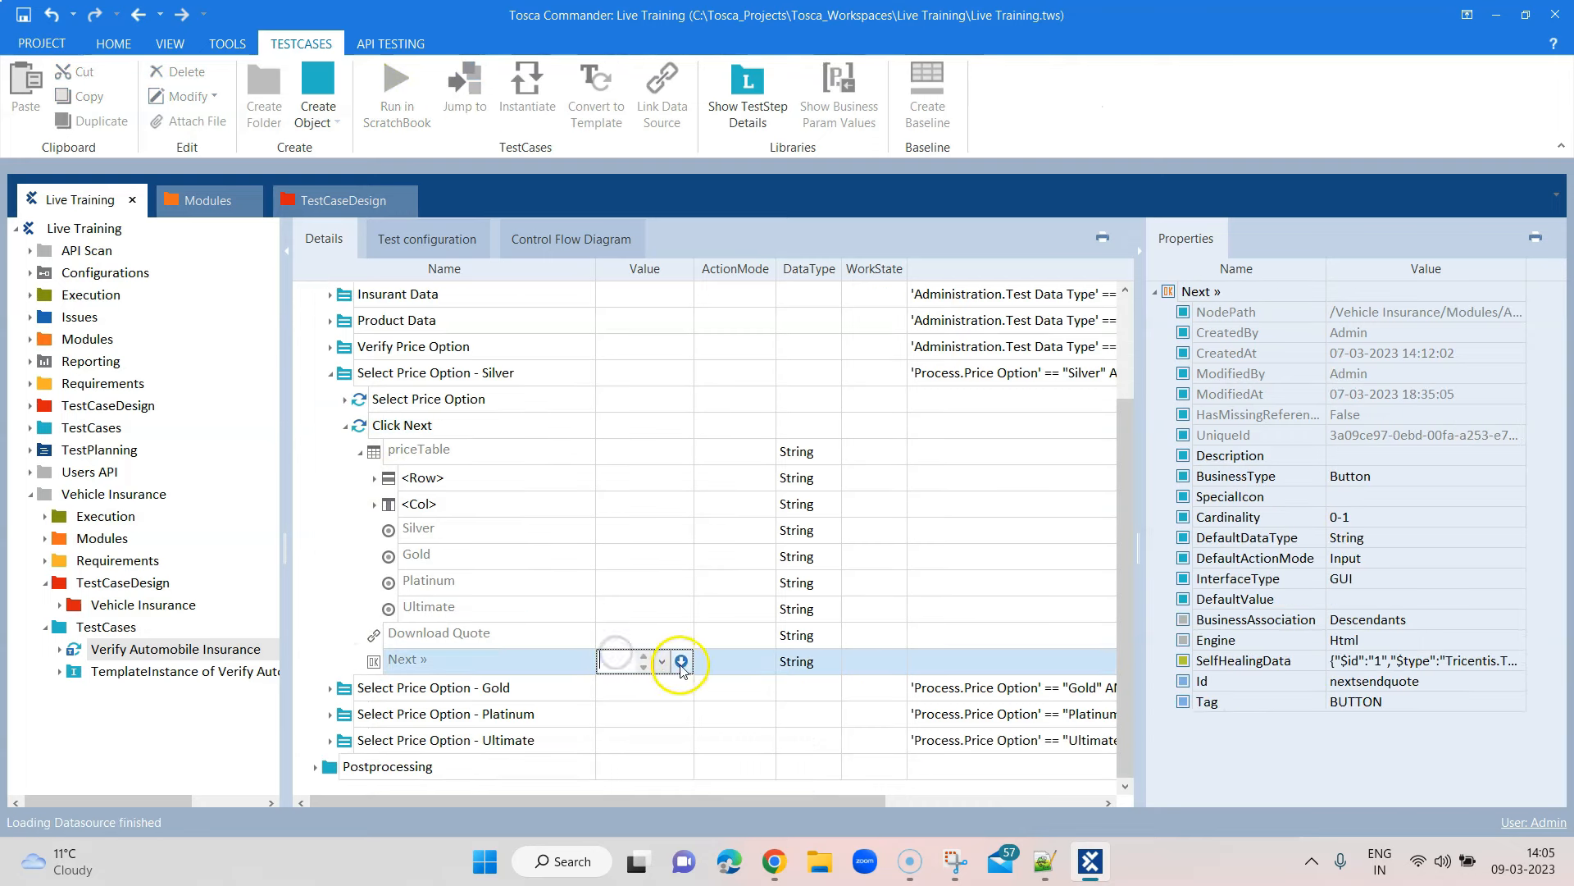
left_click(662, 660)
left_click(632, 685)
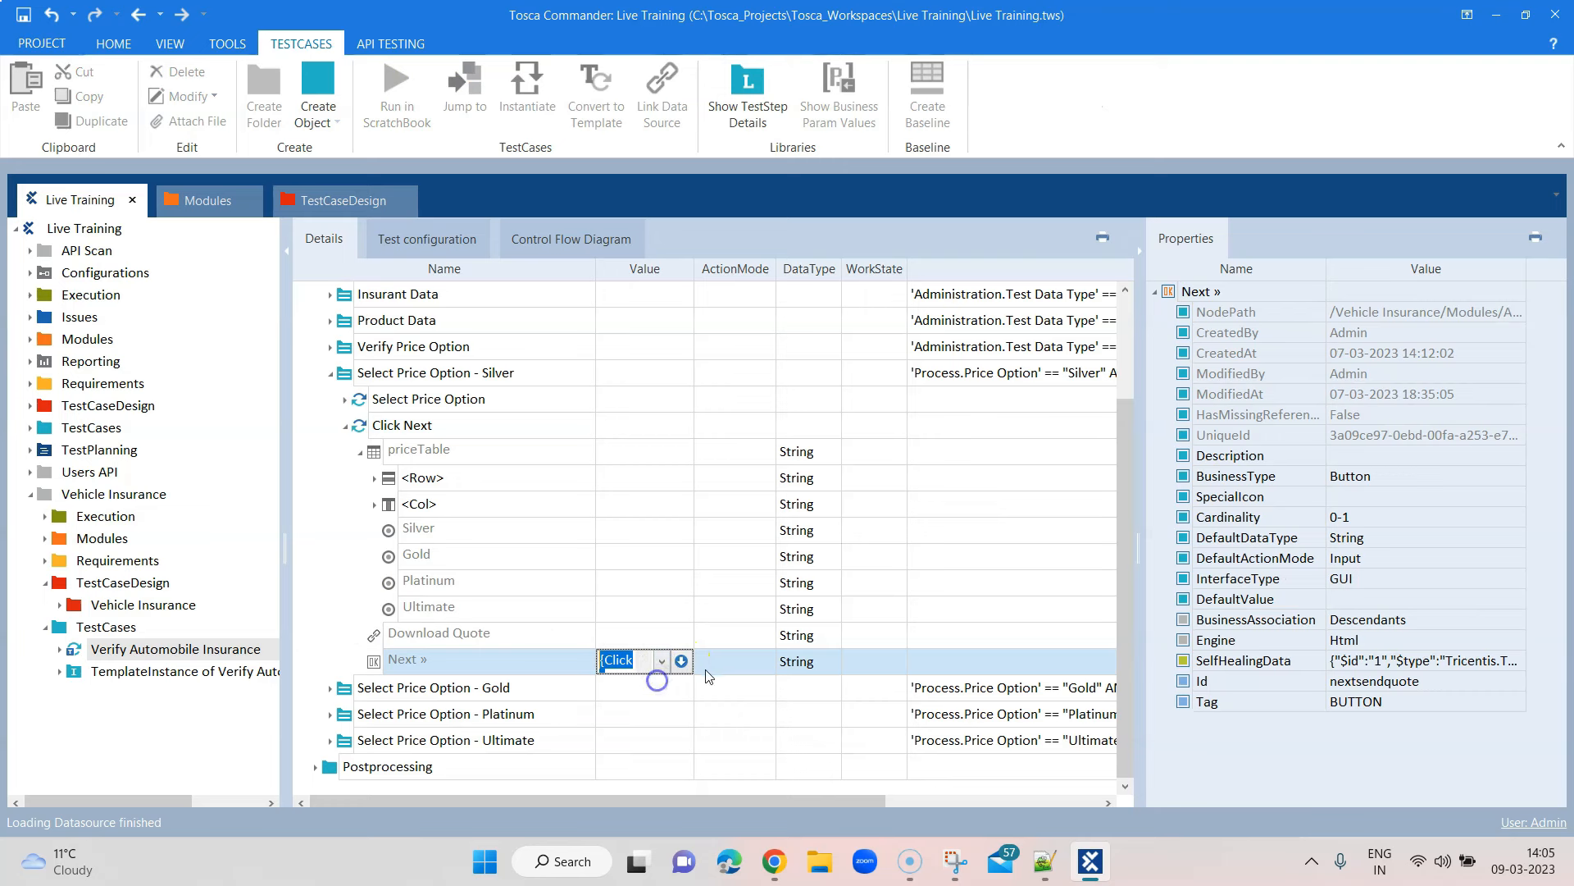
left_click(730, 662)
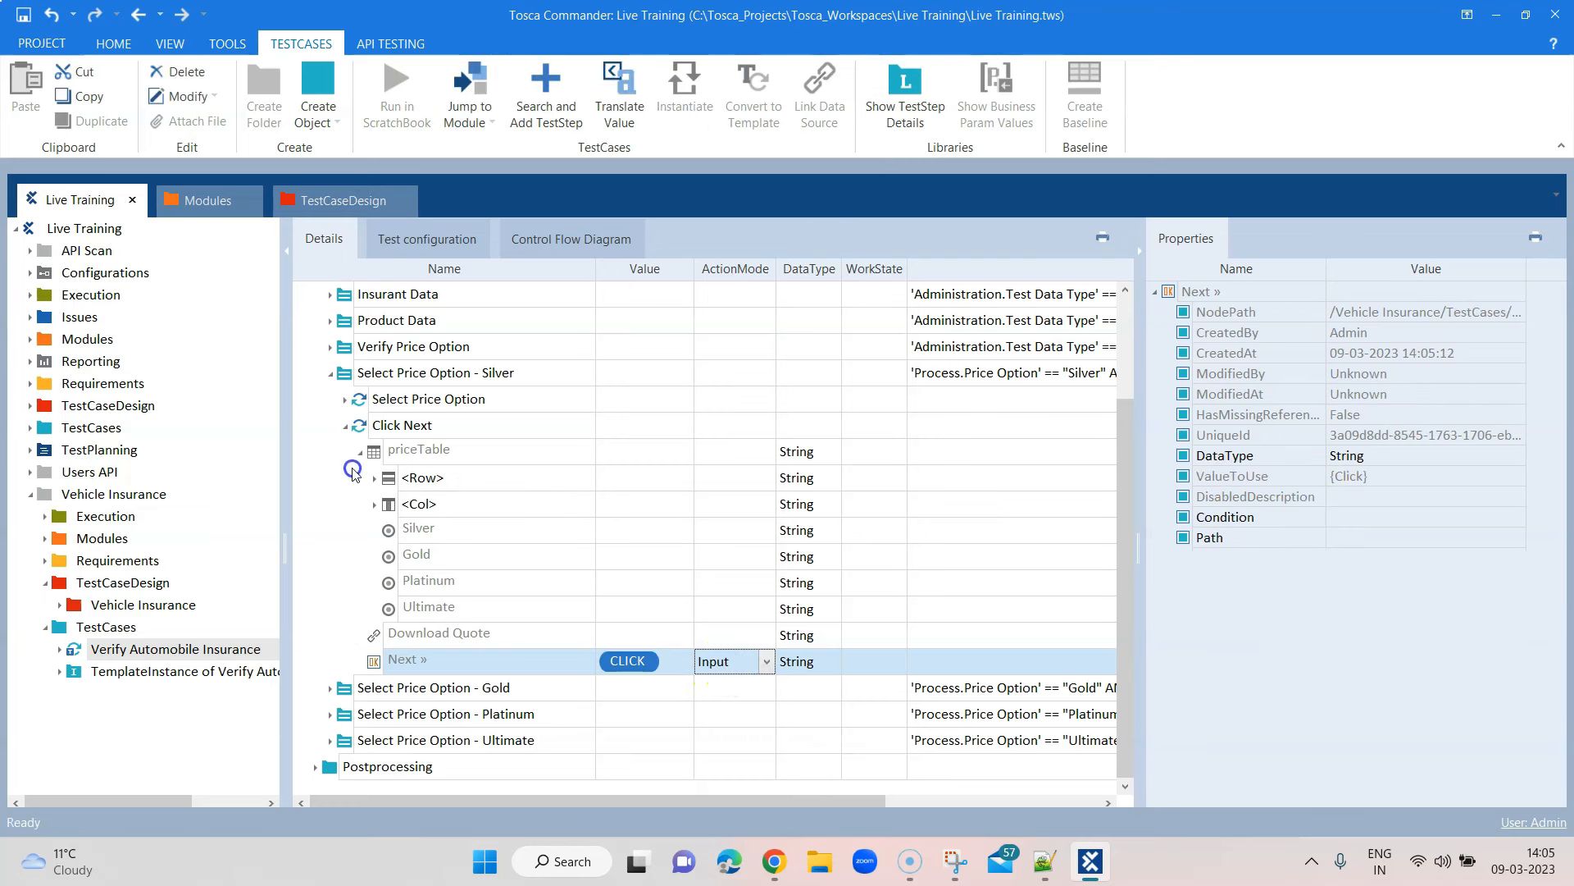
left_click(348, 433)
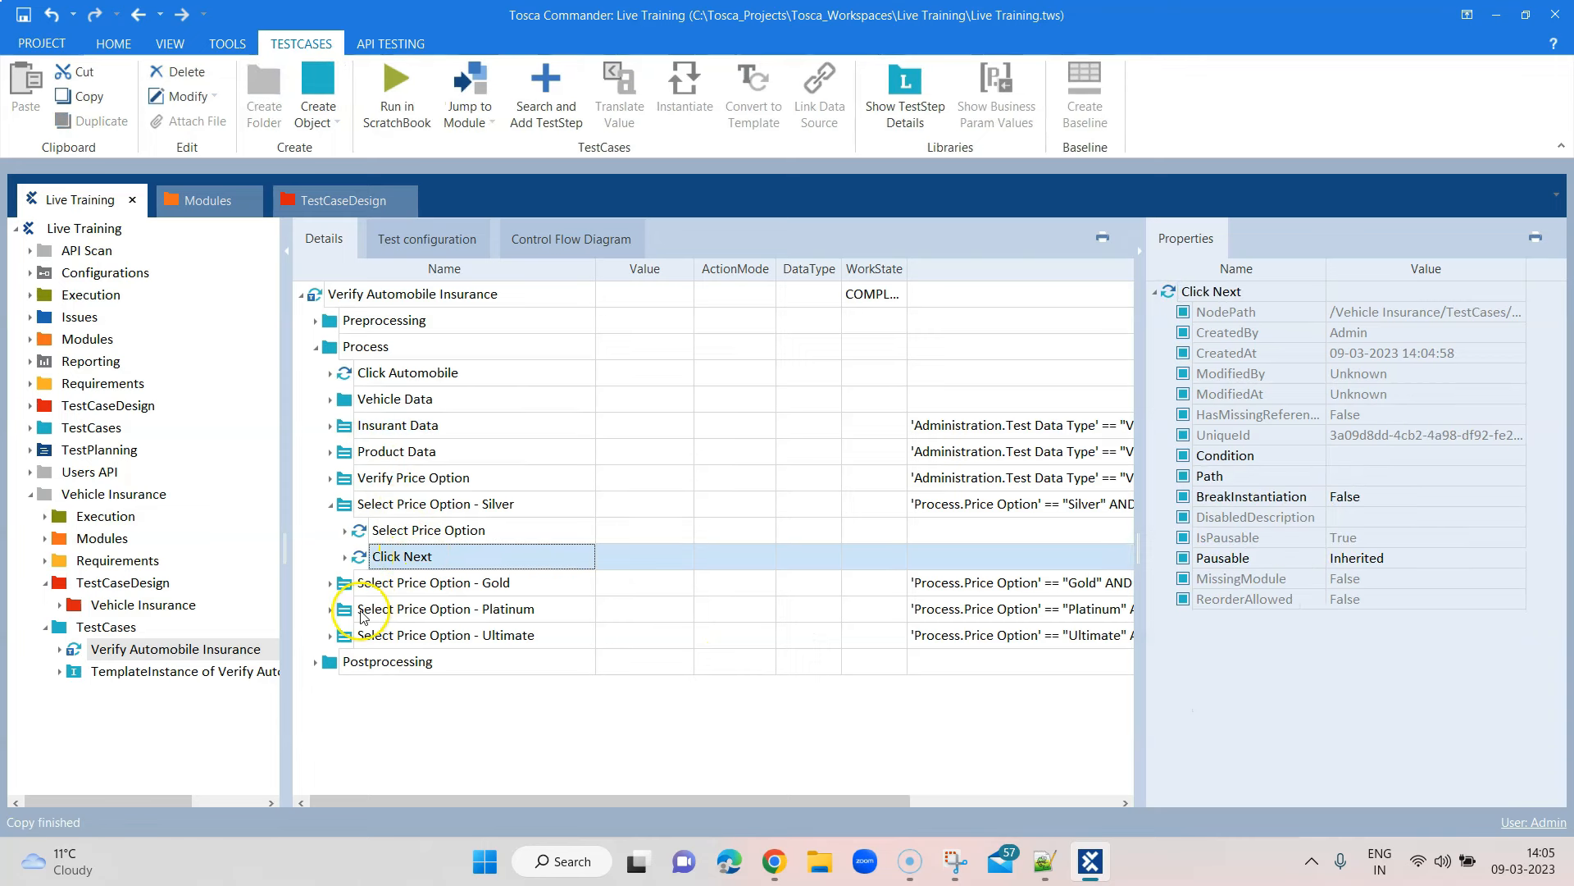
Paste the copied Click Next step into the Gold, Platinum and Ultimate folders, collapsing their child steps
left_click(331, 583)
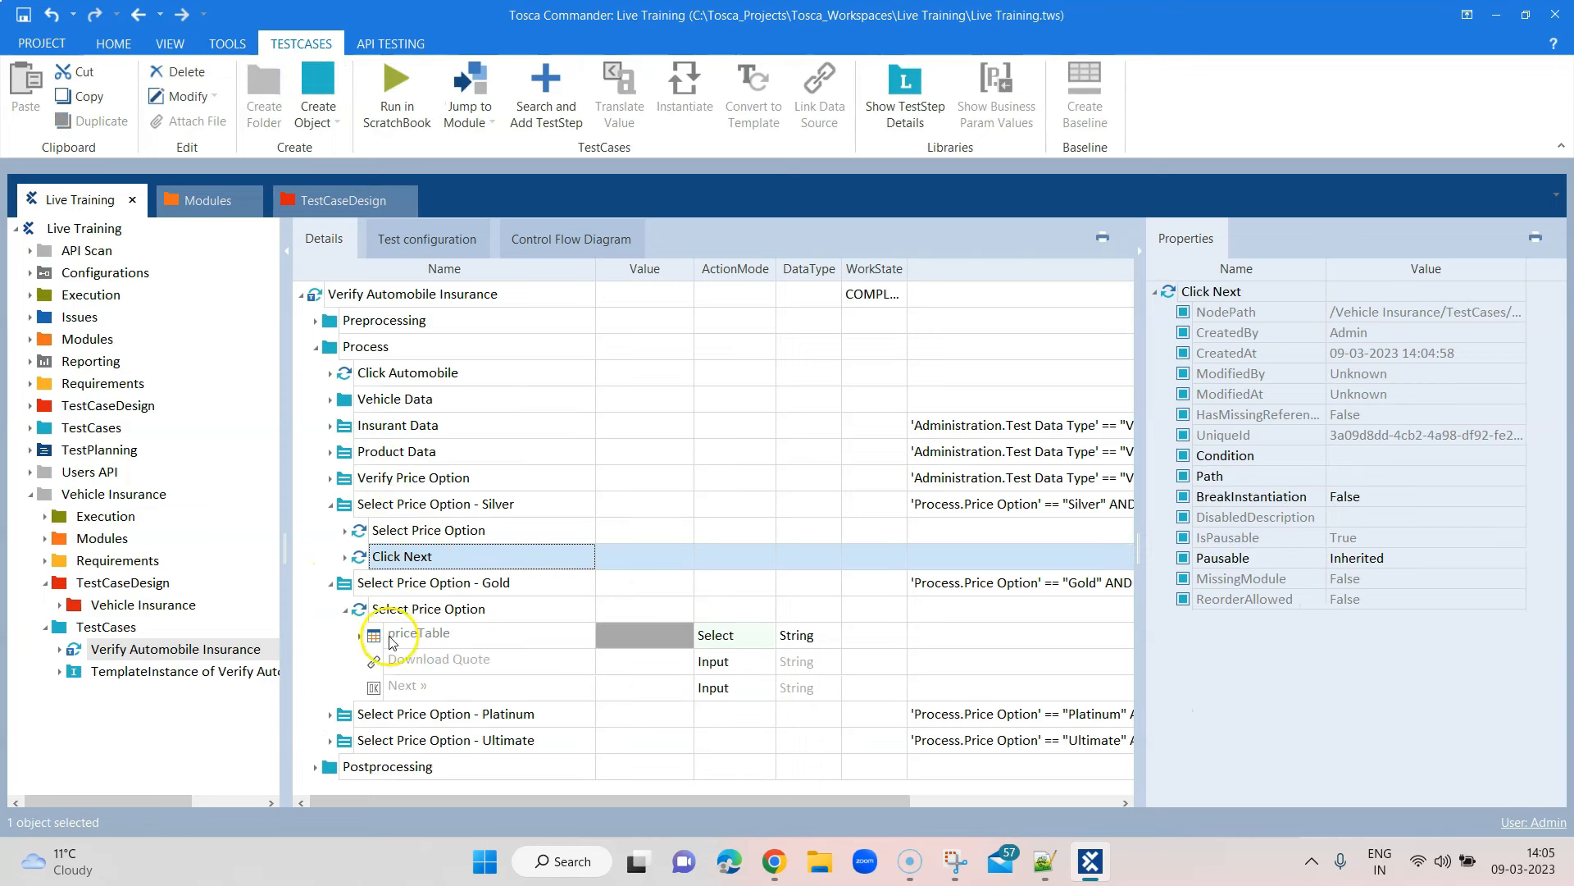
left_click(345, 610)
left_click(397, 584)
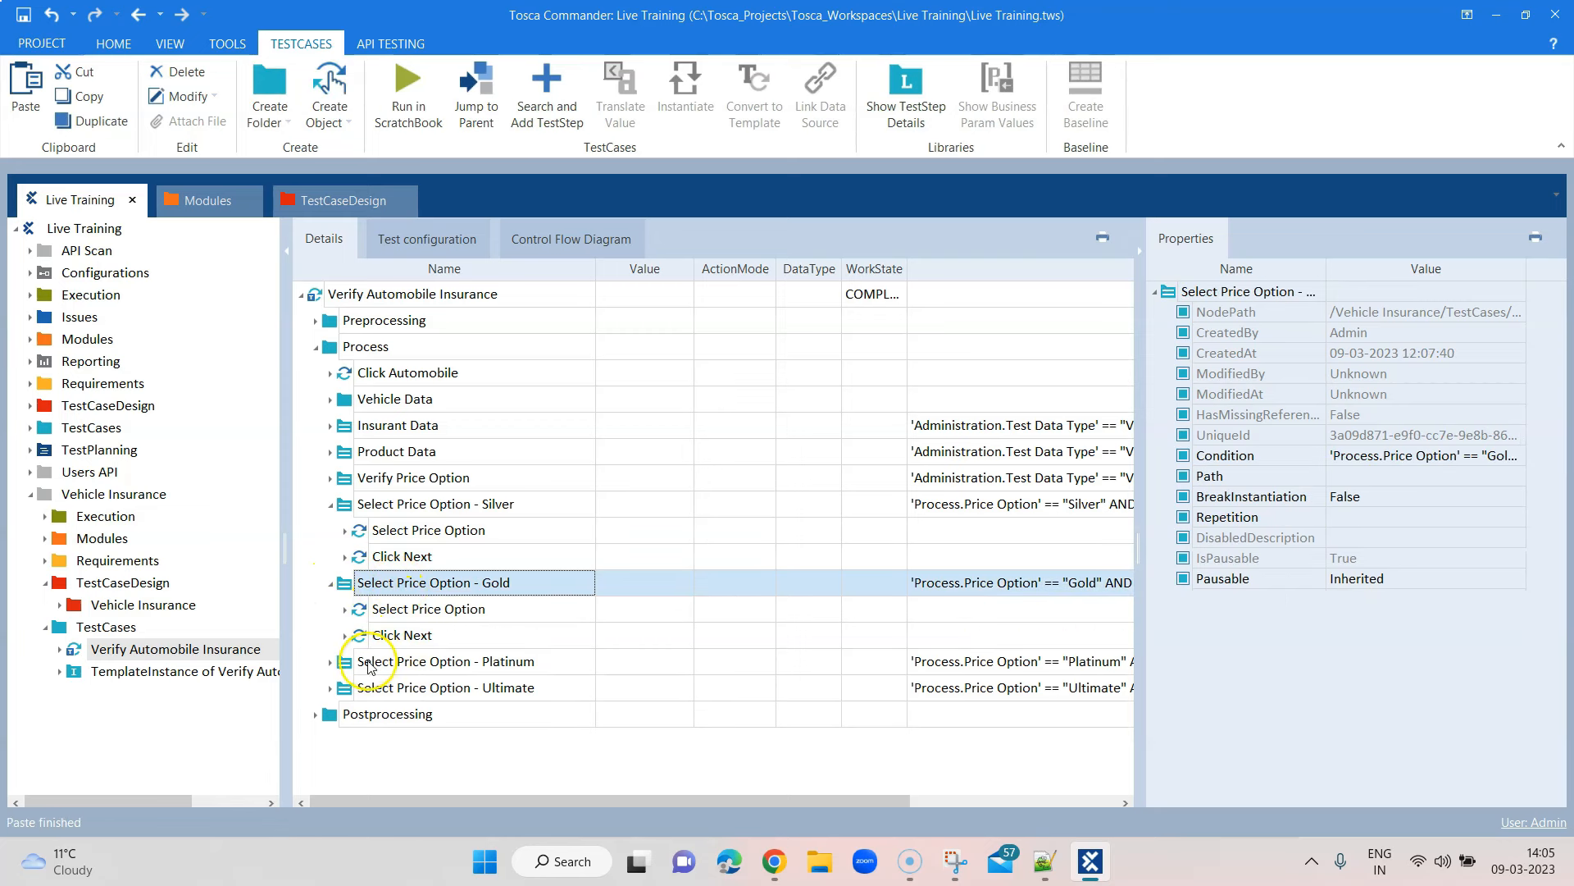
left_click(370, 667)
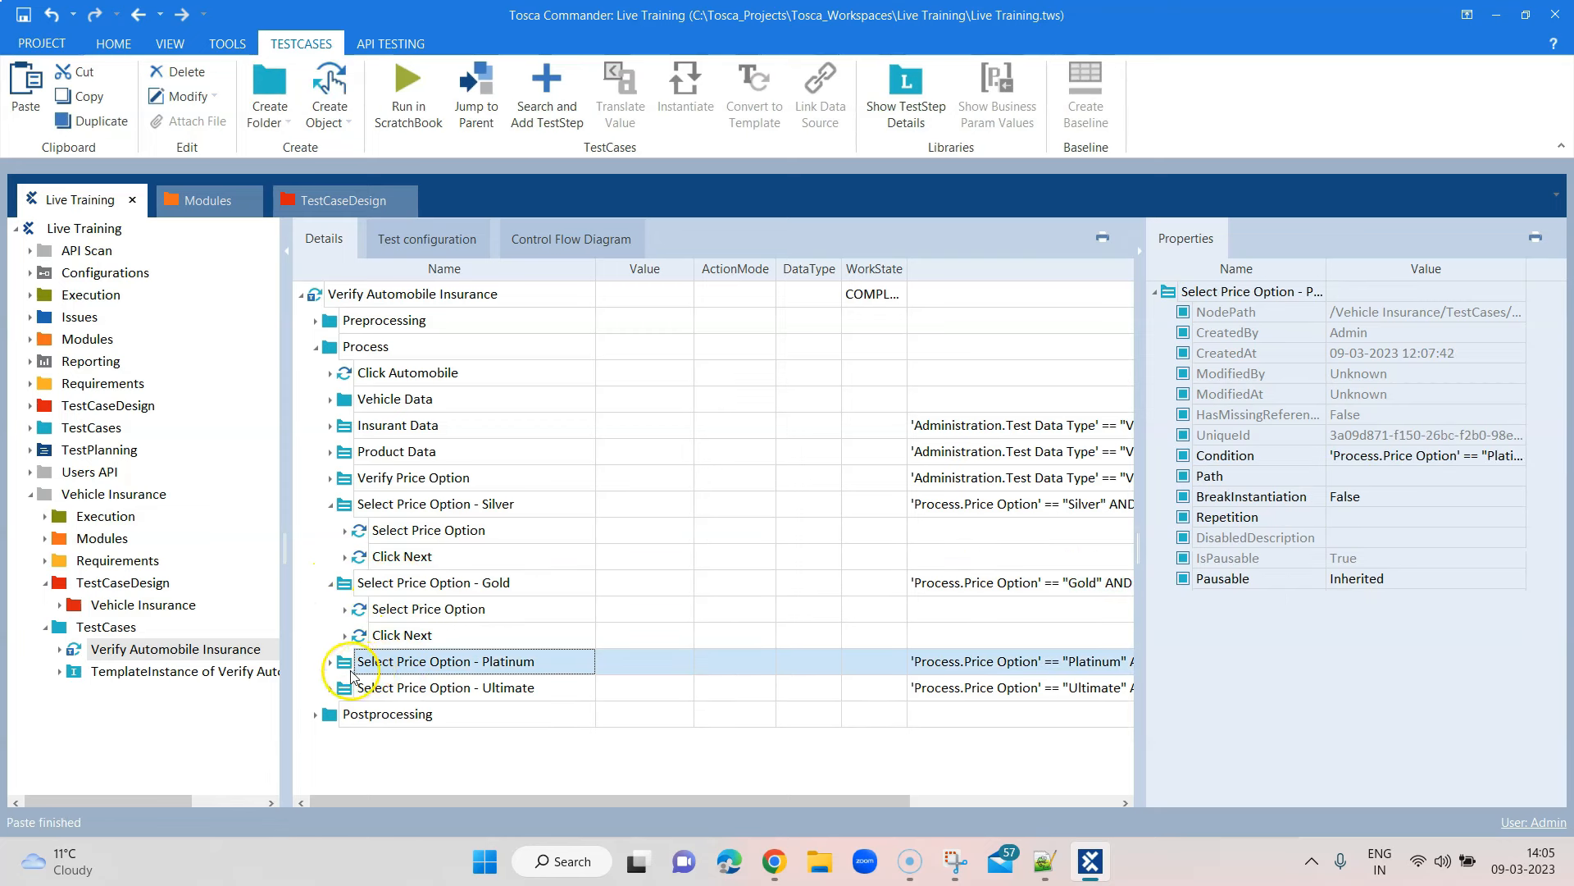
left_click(331, 662)
scroll(443, 668, "down", 1)
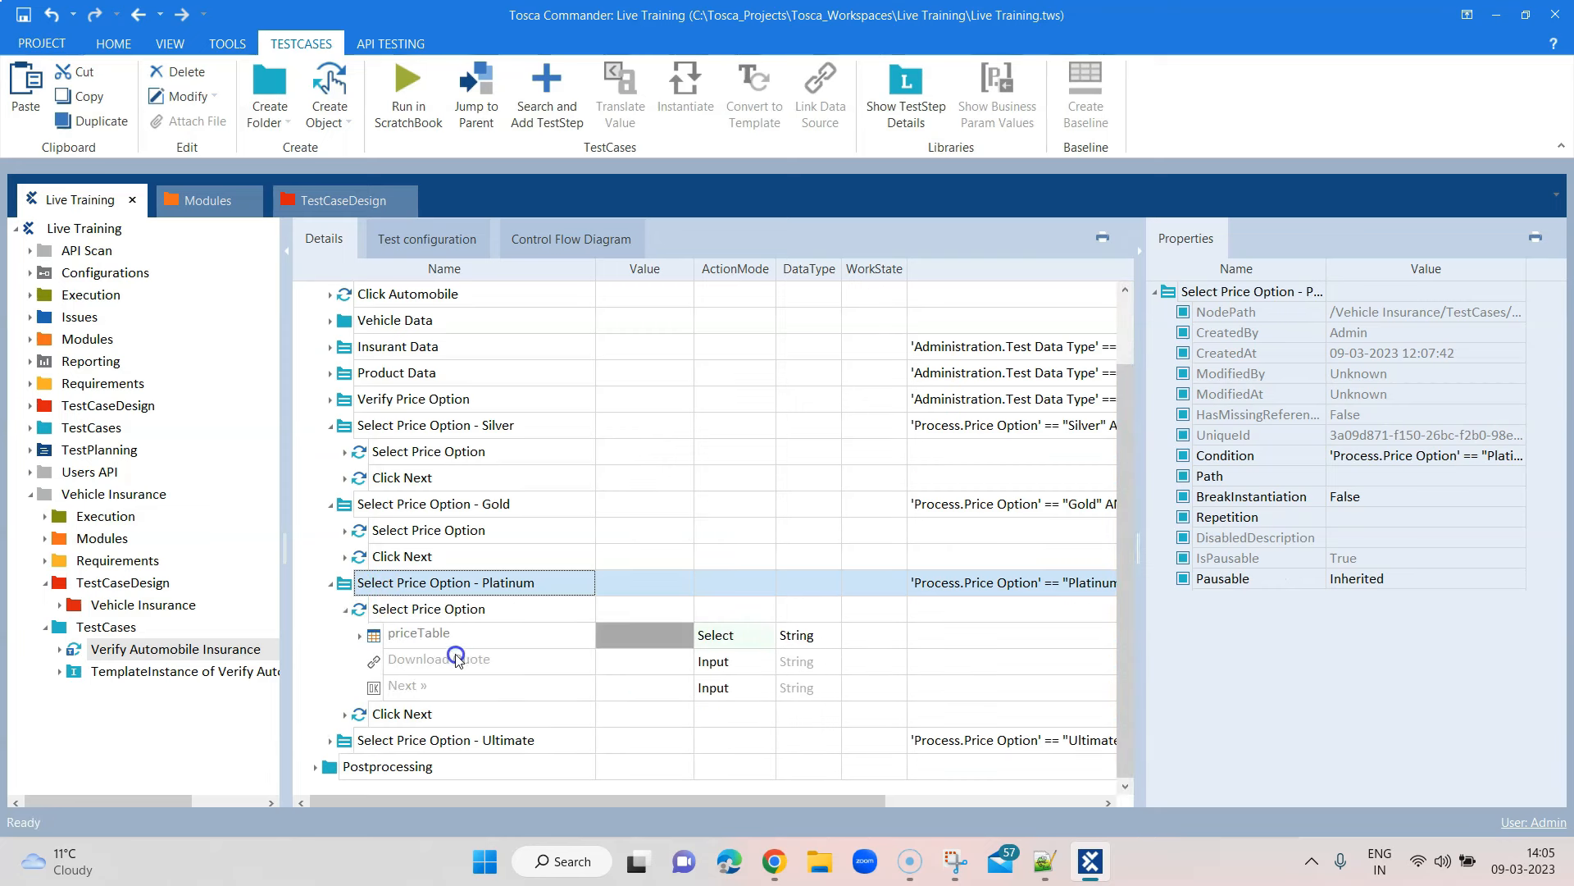
left_click(348, 612)
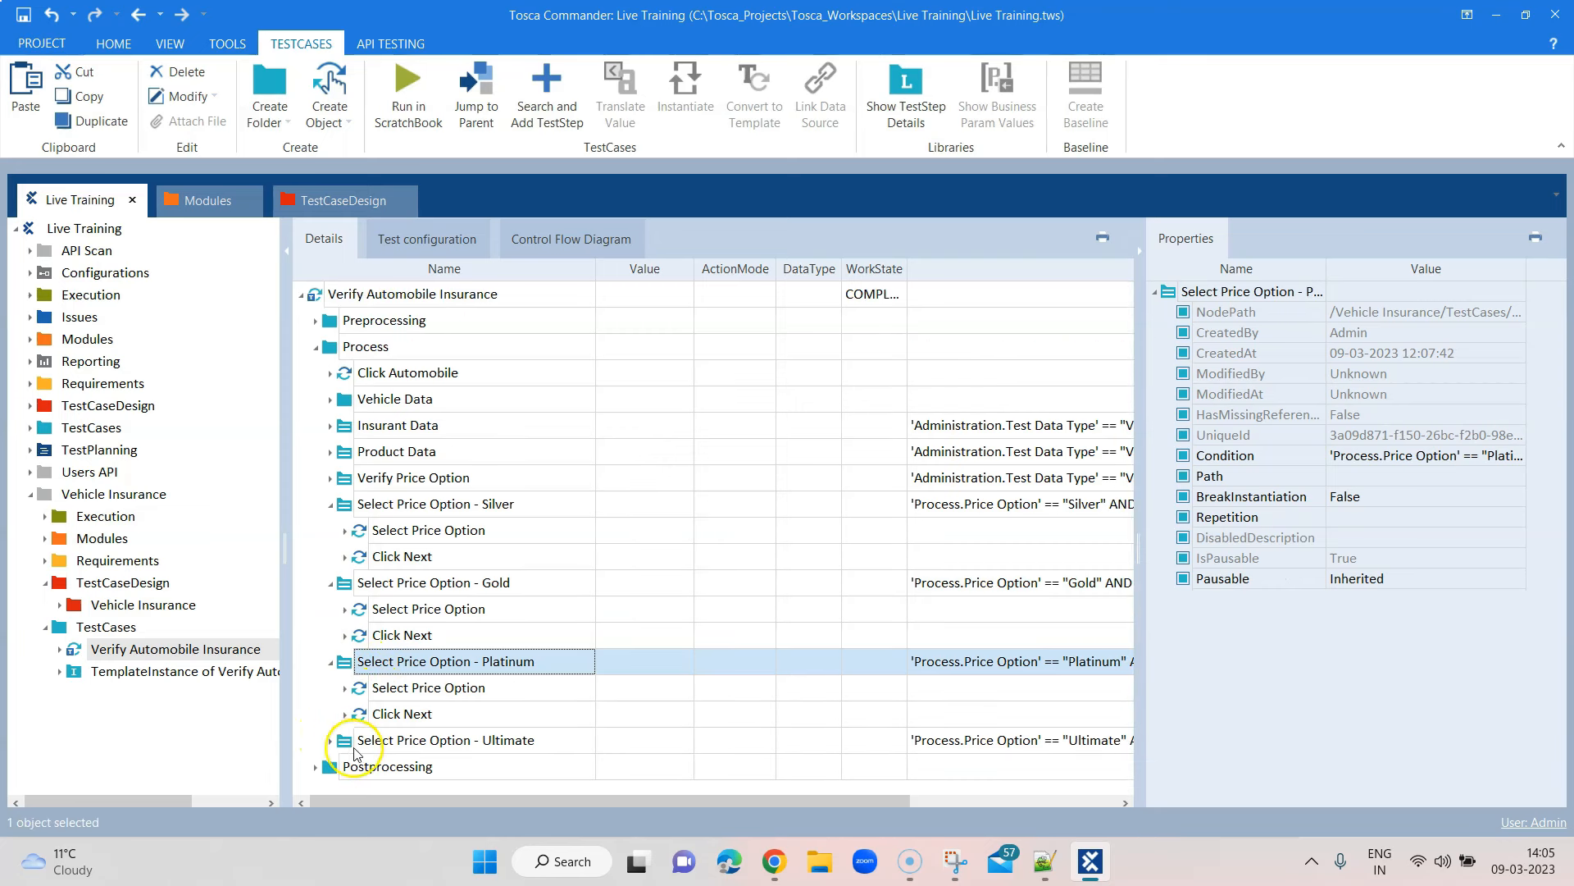
left_click(383, 741)
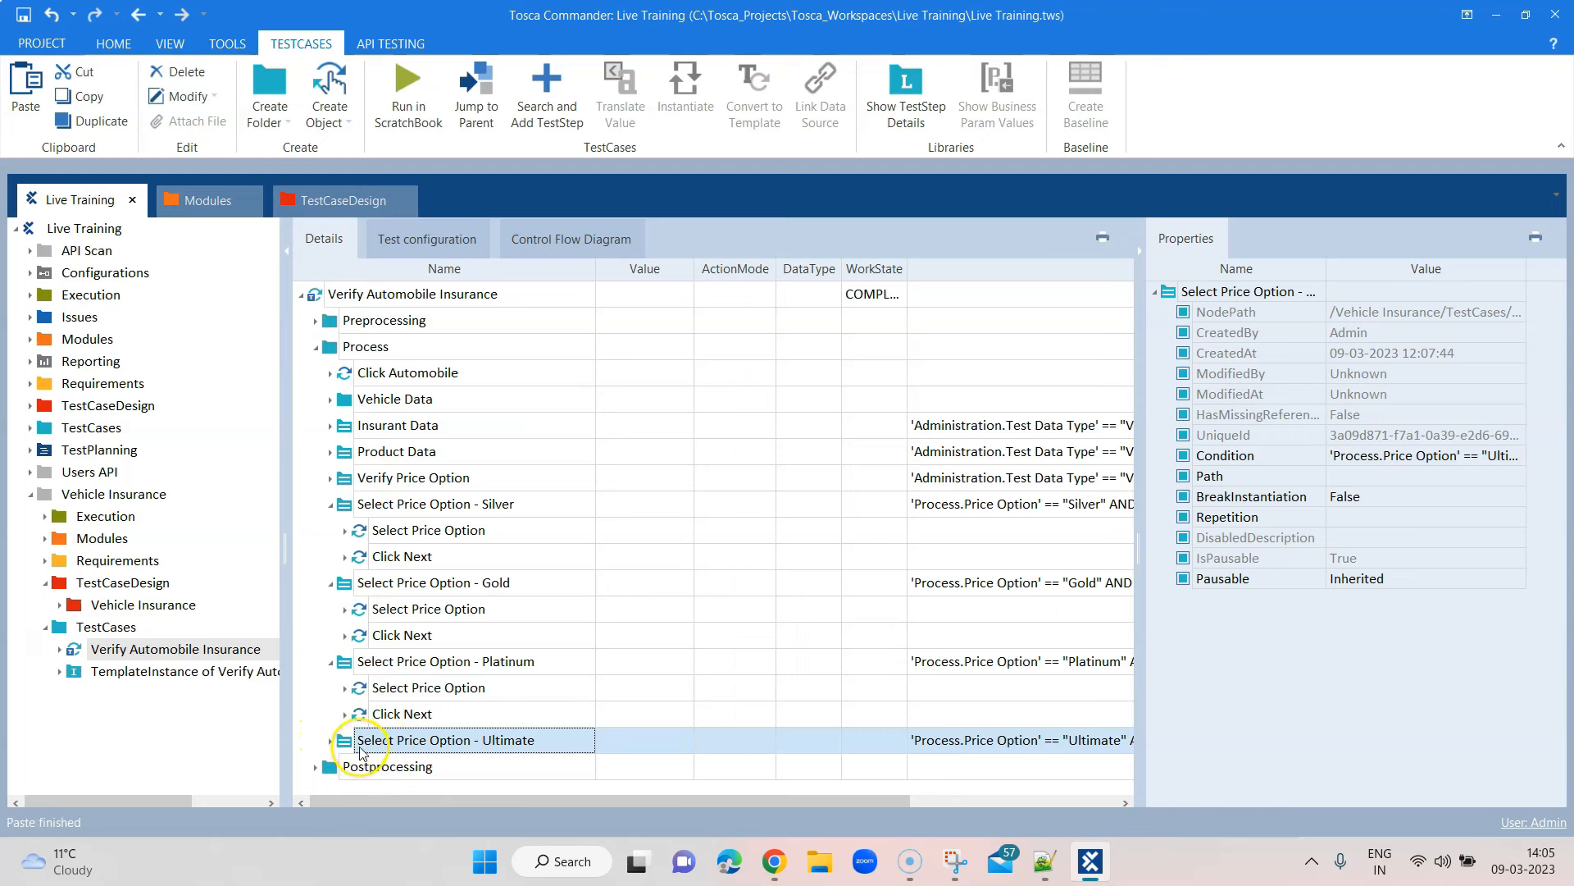
left_click(330, 740)
scroll(495, 666, "down", 2)
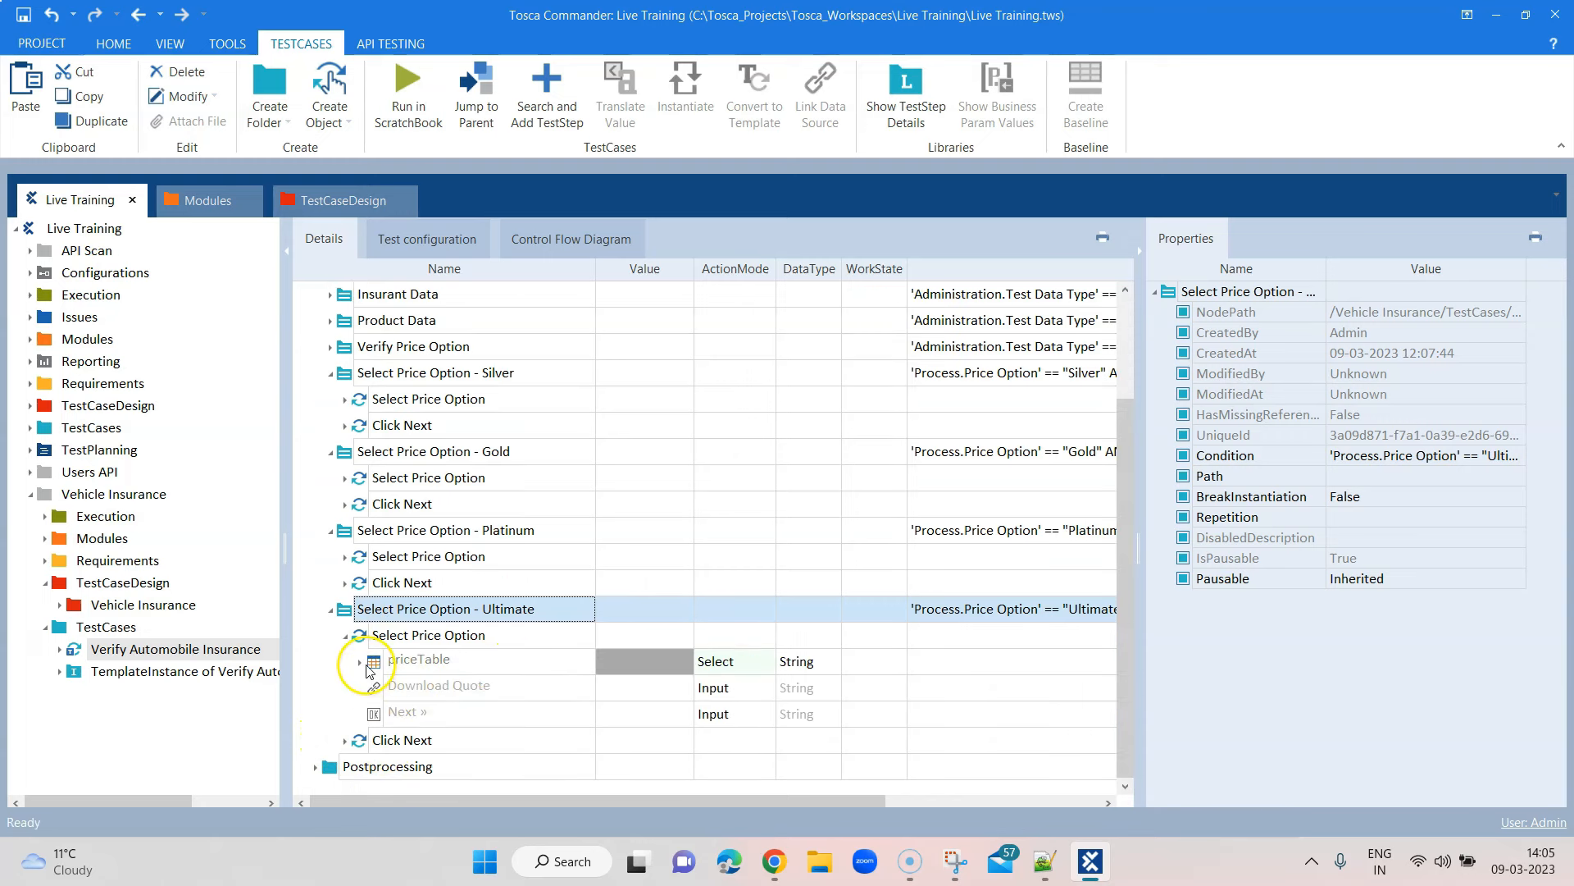
left_click(345, 636)
left_click(331, 457)
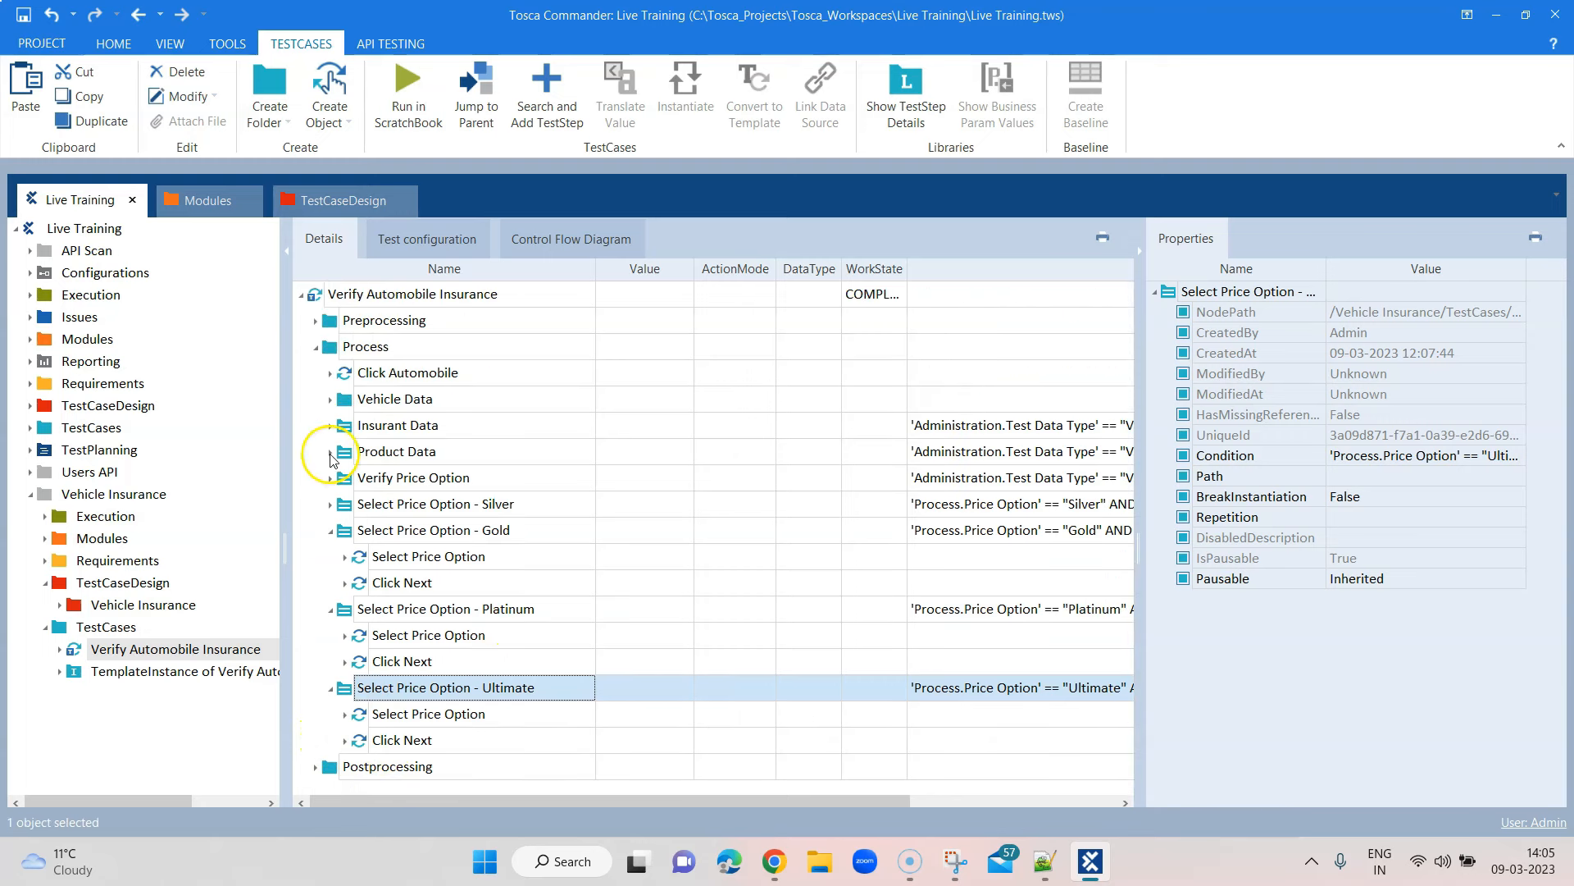
left_click(331, 529)
In the Chrome sample app, click Next » on Select Price Option to reach Send Quote, then minimise Chrome
left_click(332, 557)
left_click(332, 583)
left_click(774, 861)
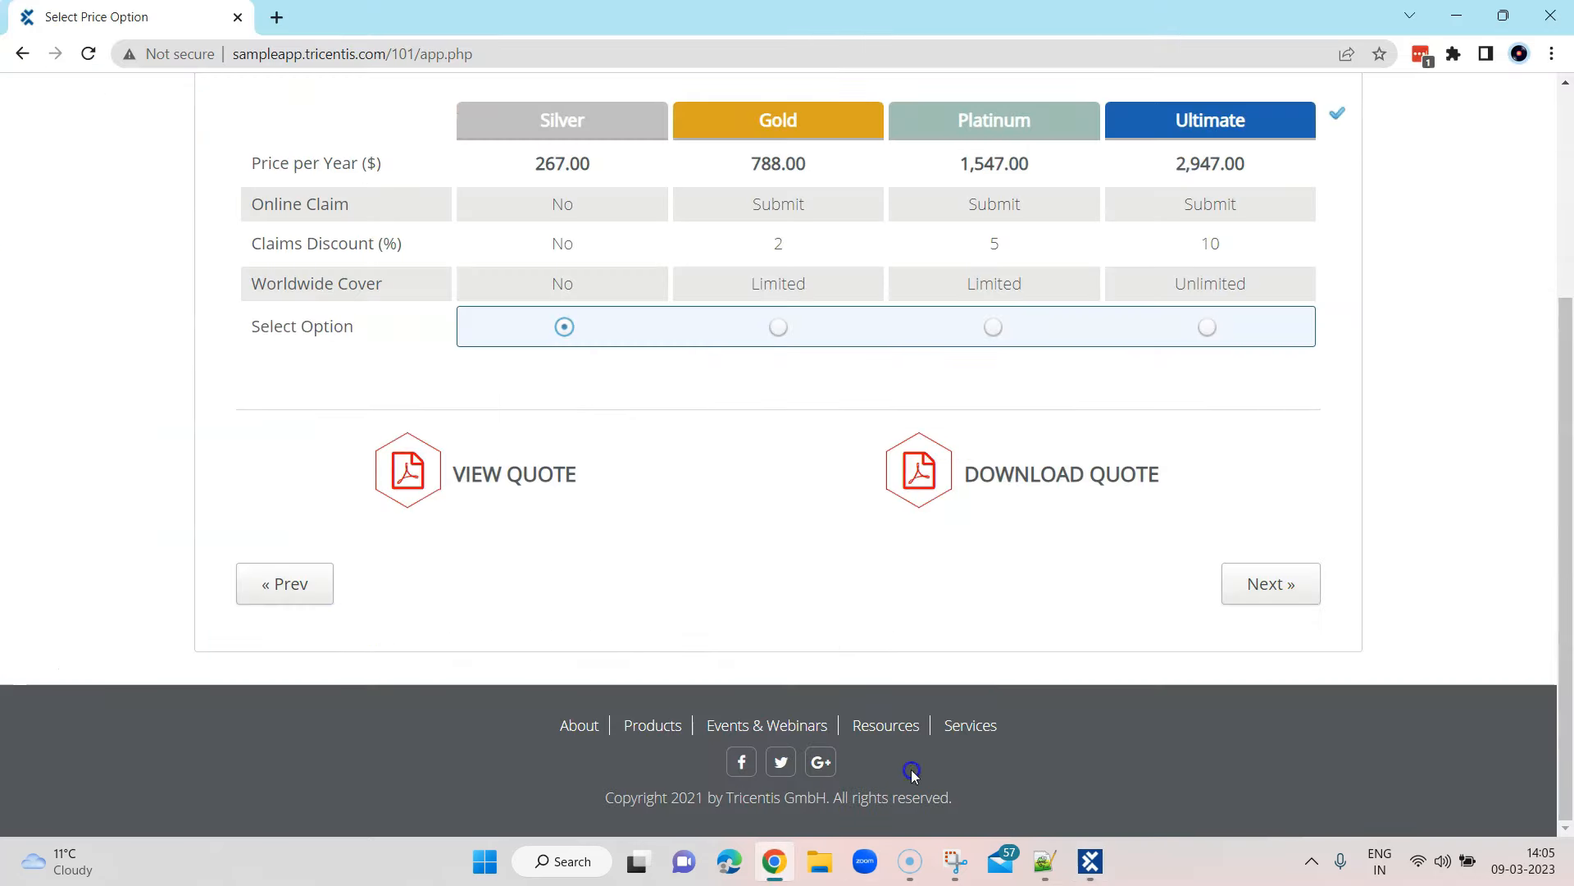
left_click(1281, 594)
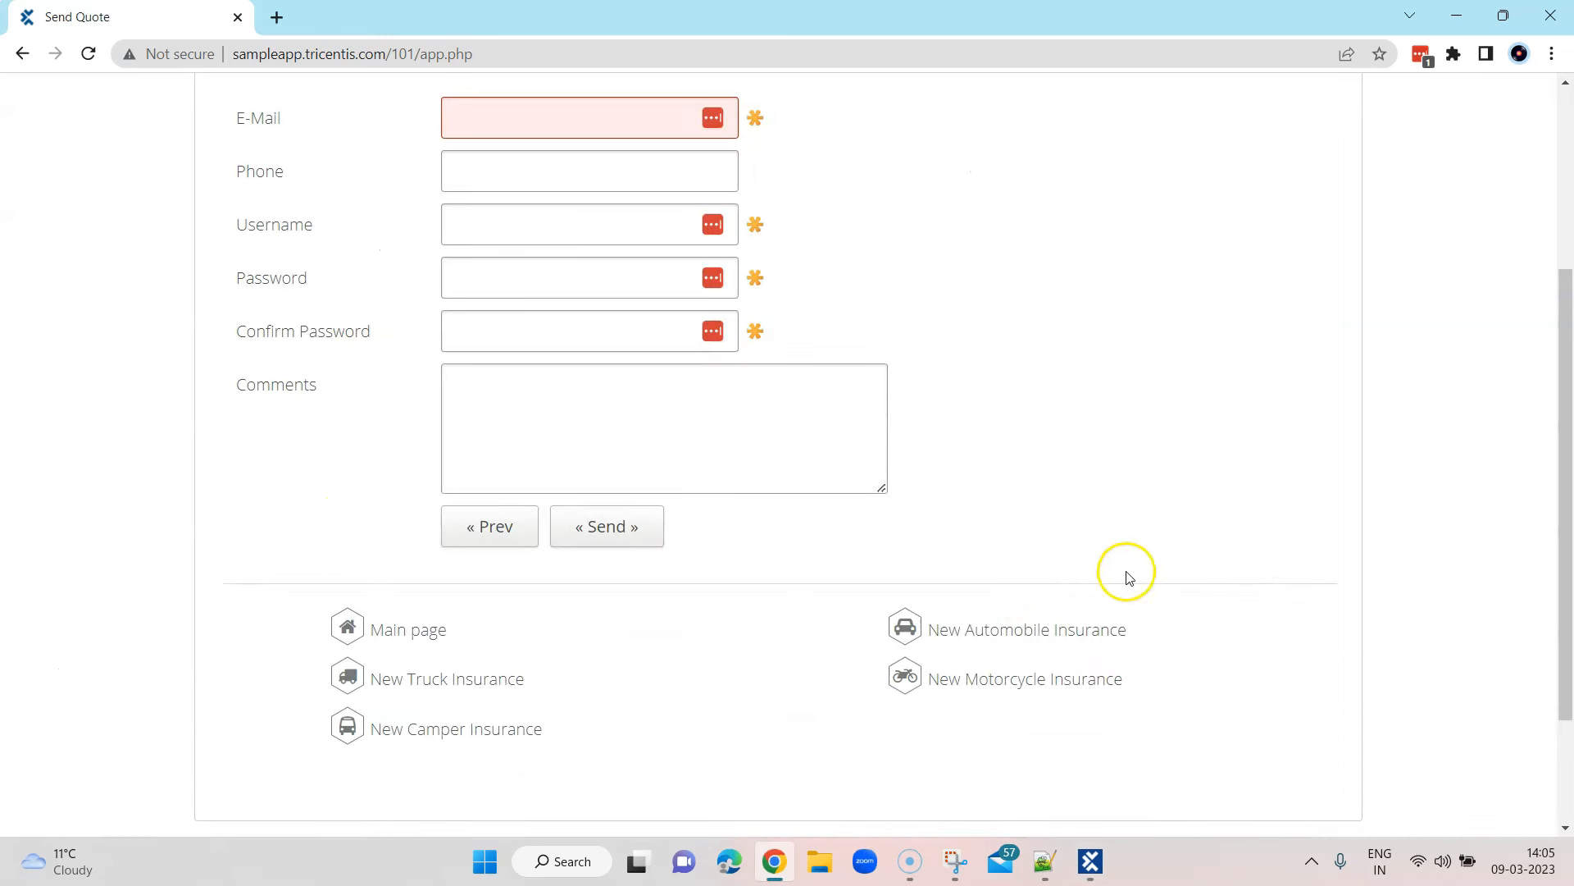
scroll(1125, 570, "up", 3)
scroll(981, 713, "up", 1)
scroll(977, 650, "down", 3)
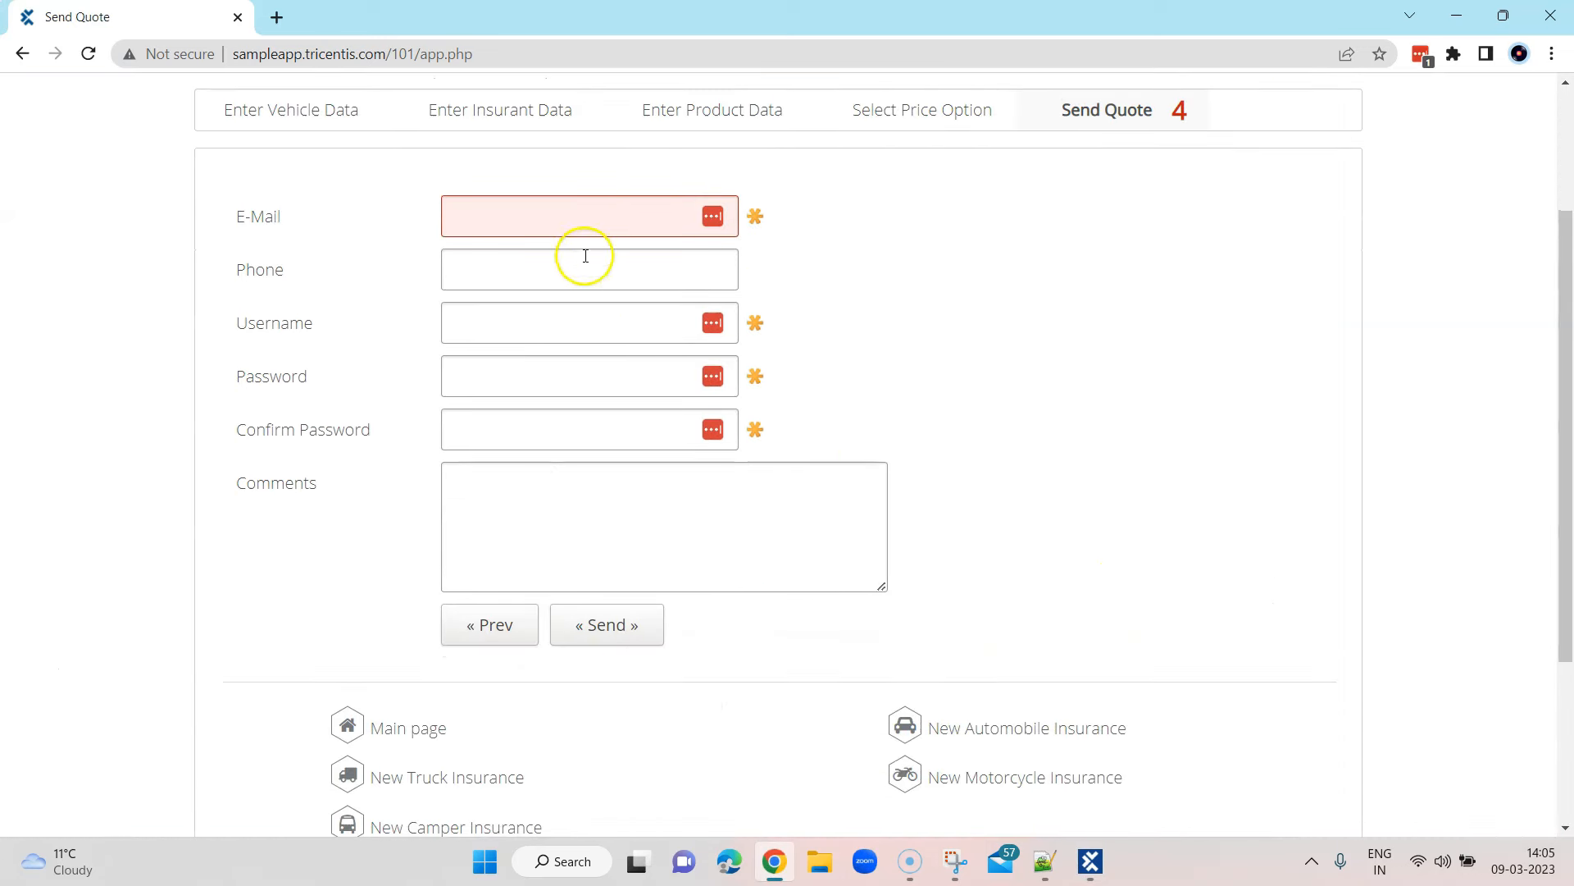
left_click(1465, 25)
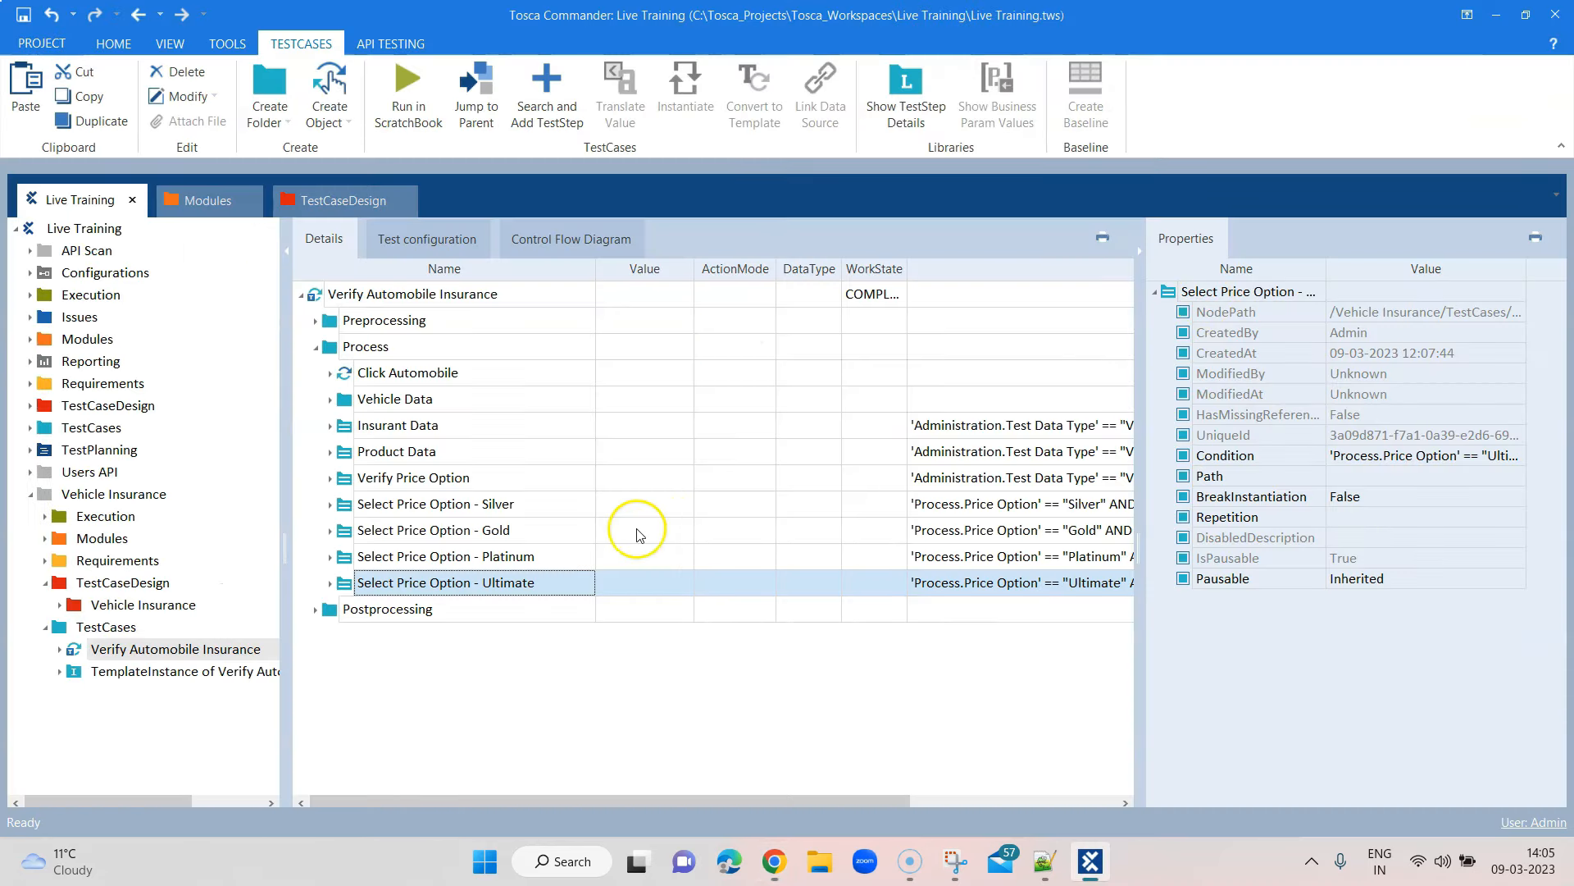
Create a new folder at the end of Process and start renaming it Send Quote
right_click(379, 348)
left_click(419, 335)
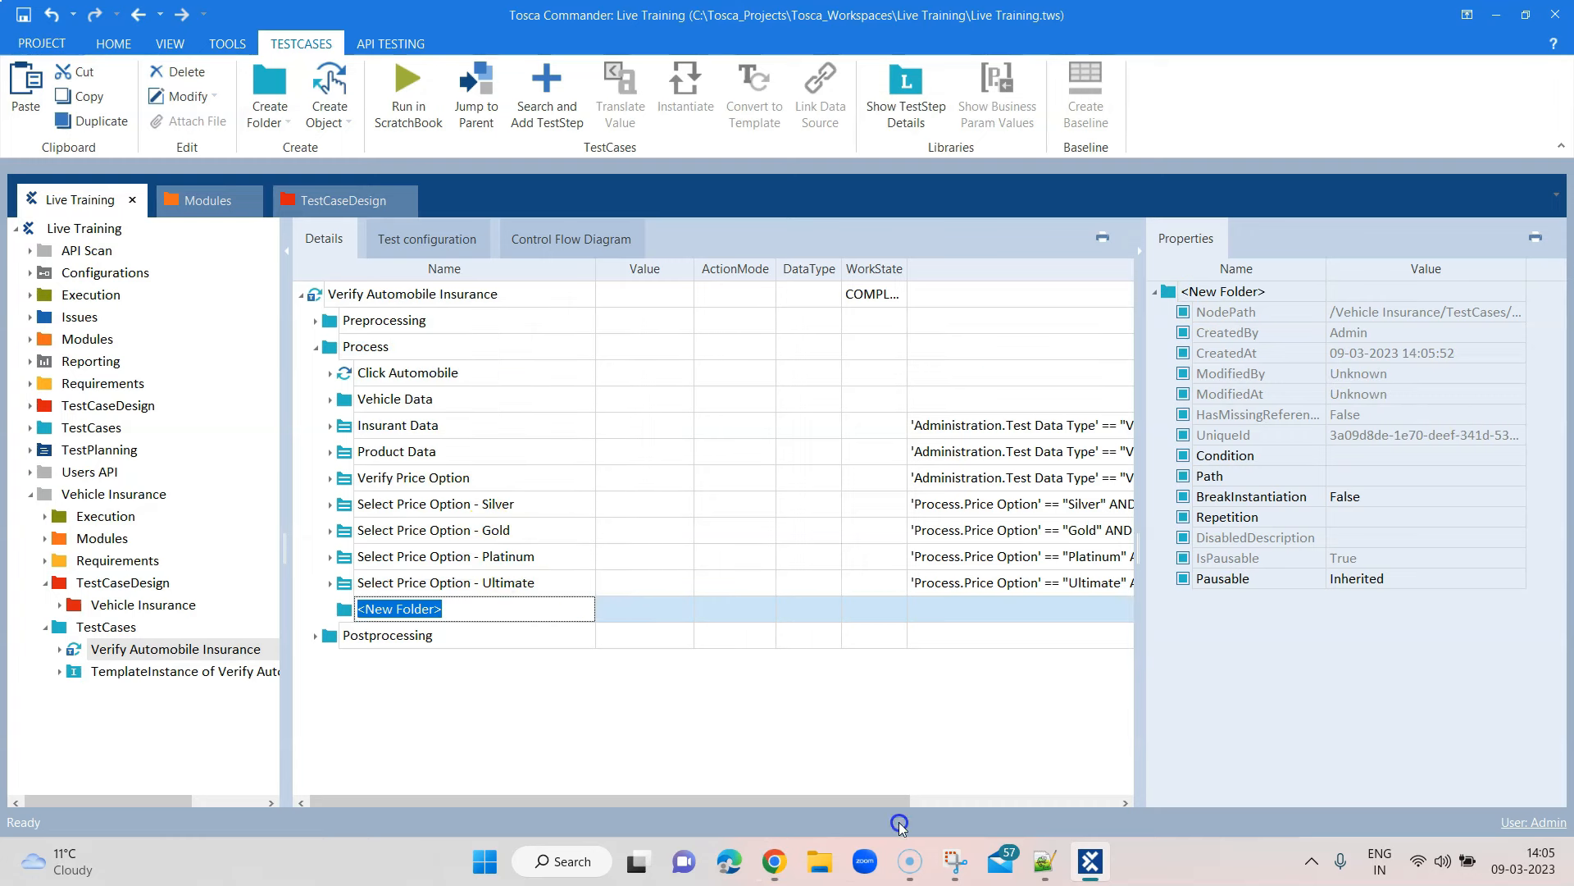
left_click(775, 861)
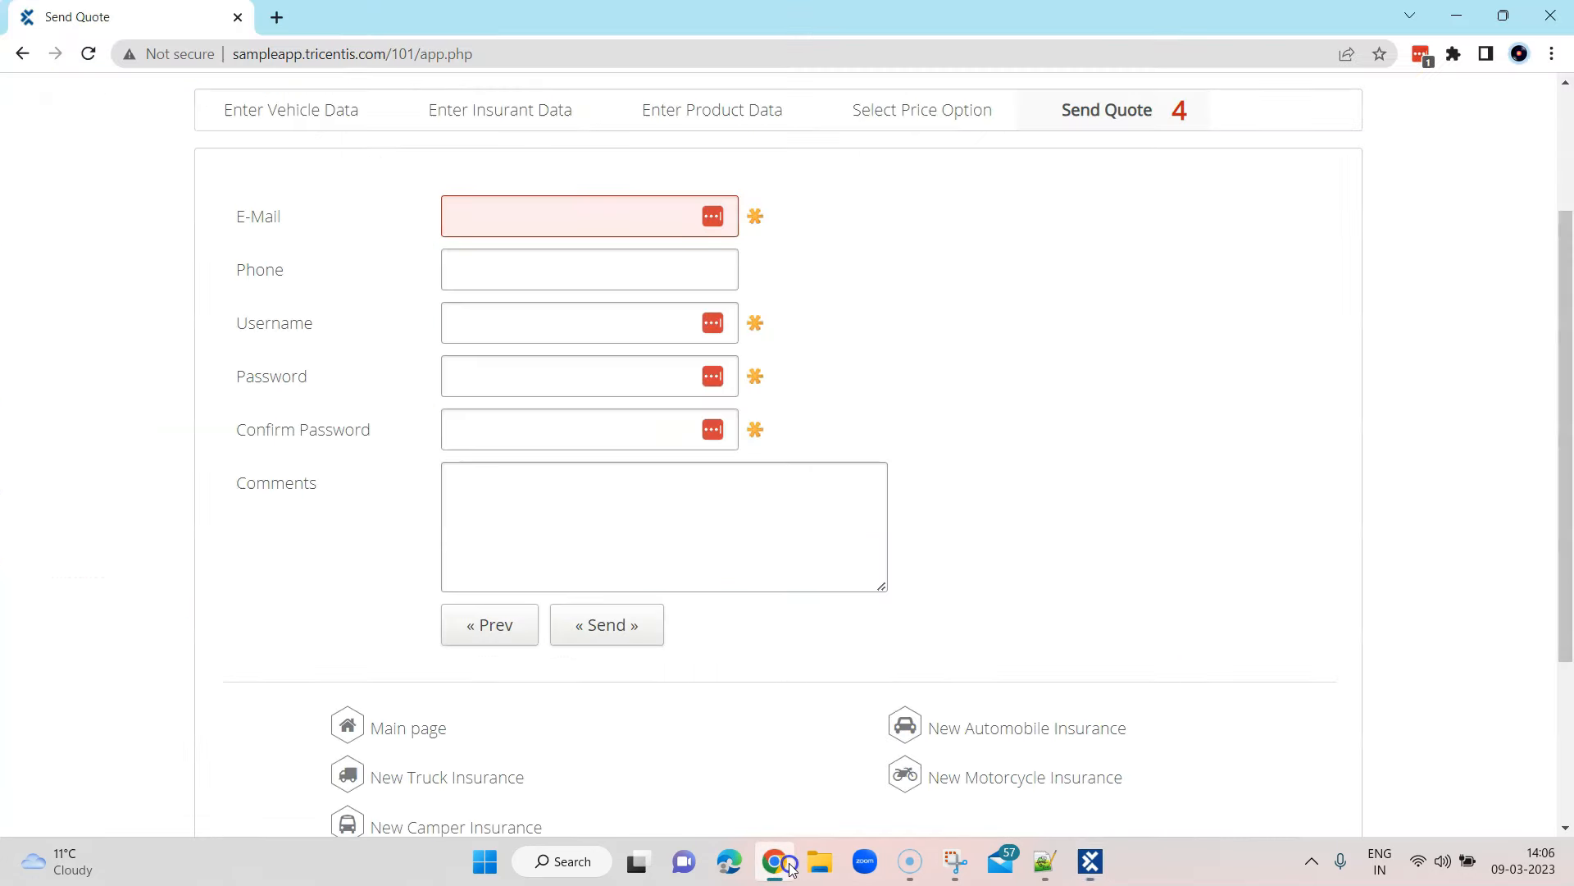
left_click(790, 868)
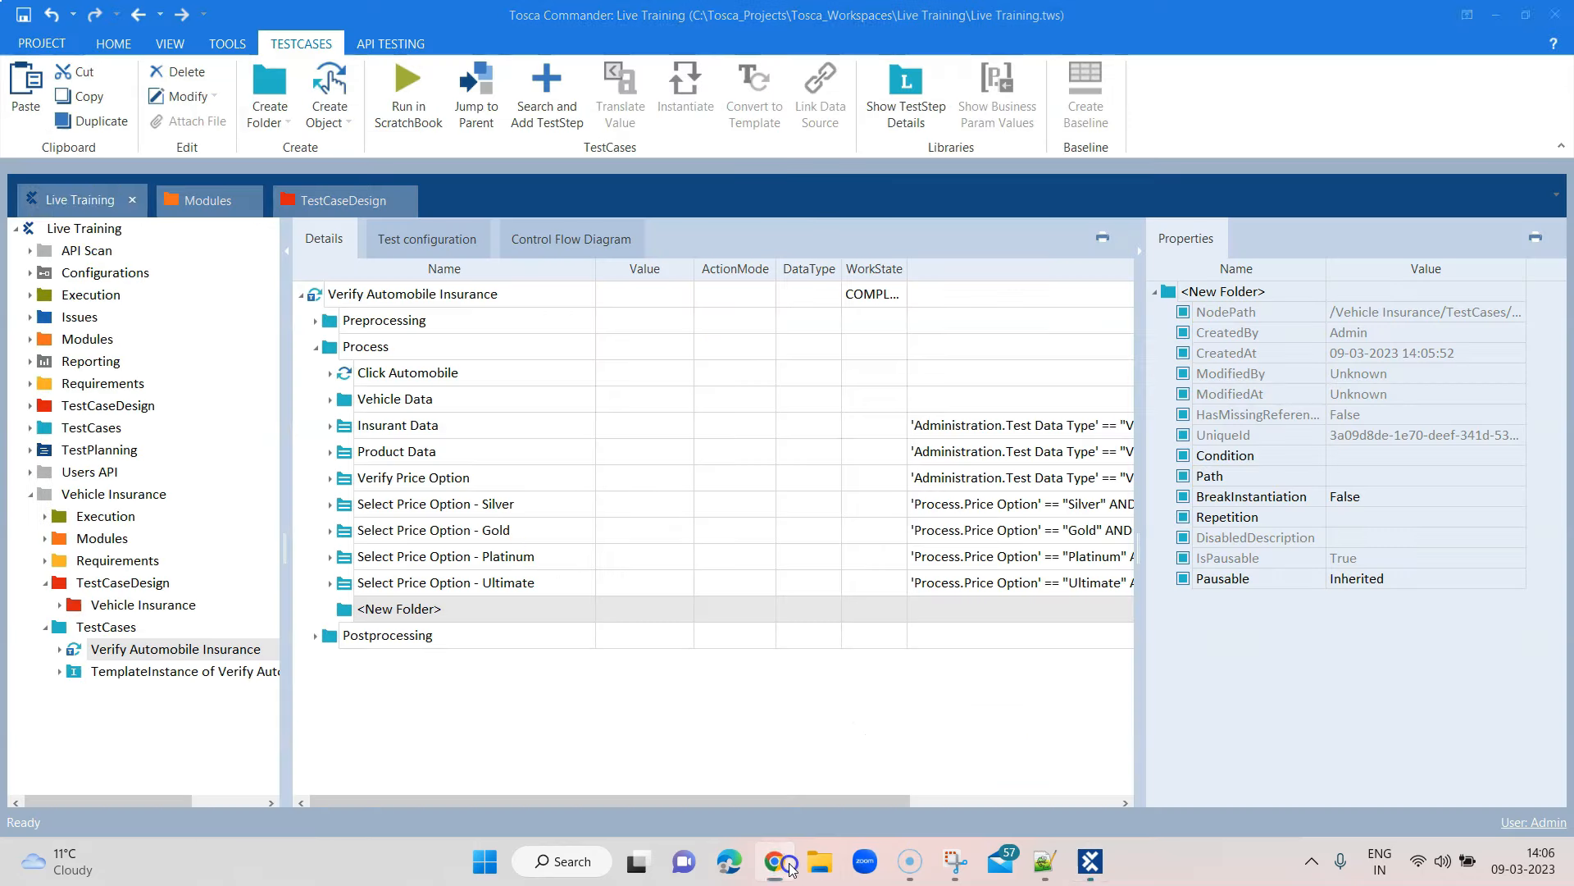
left_click(464, 615)
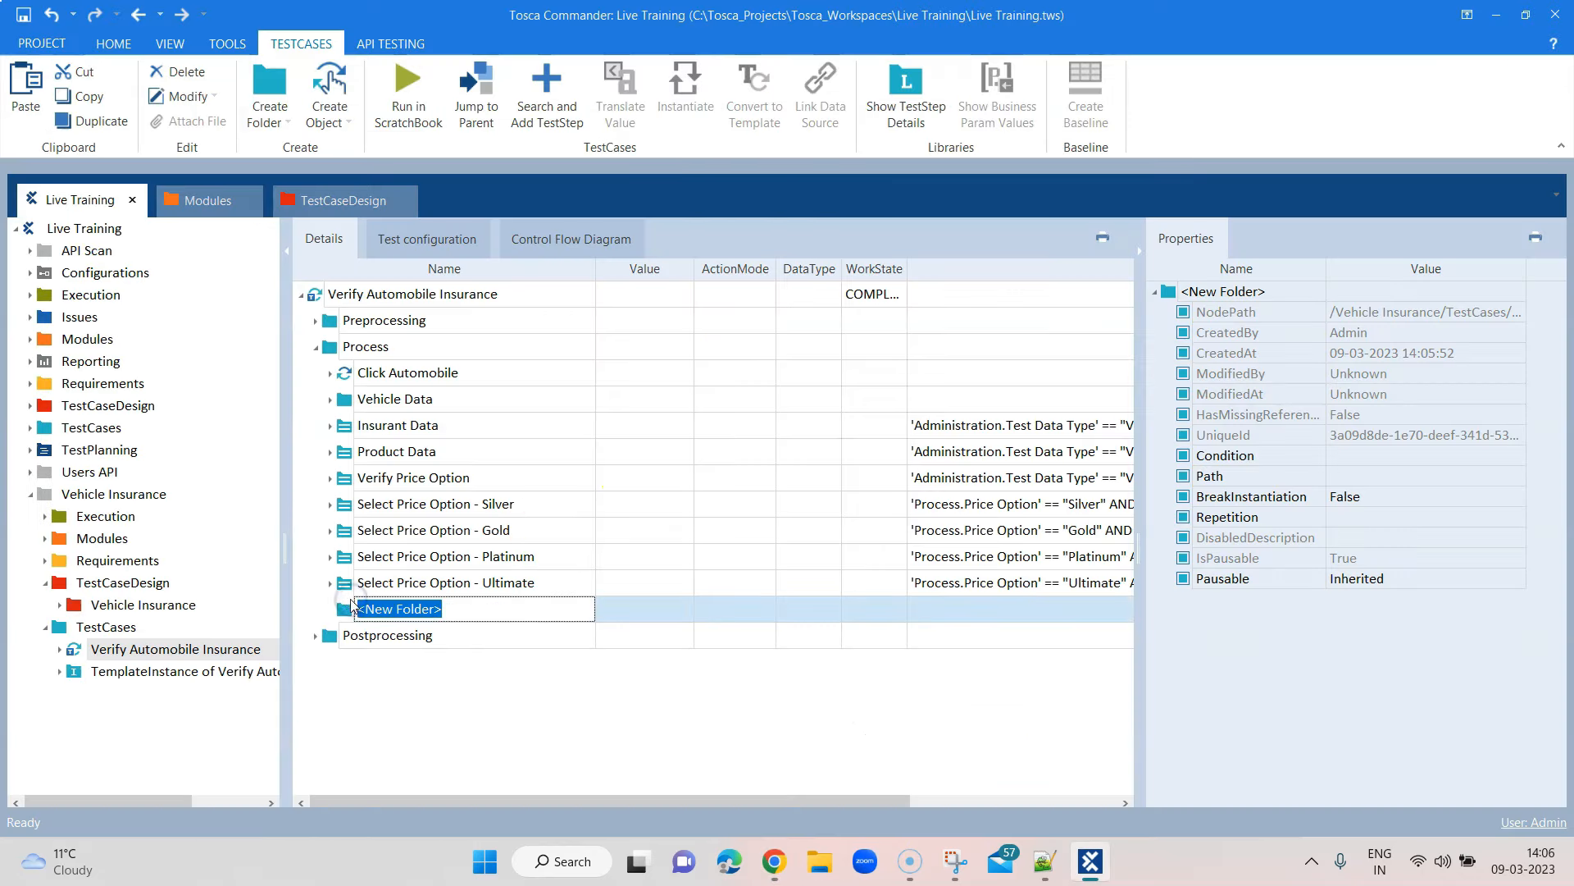
type("Send Q")
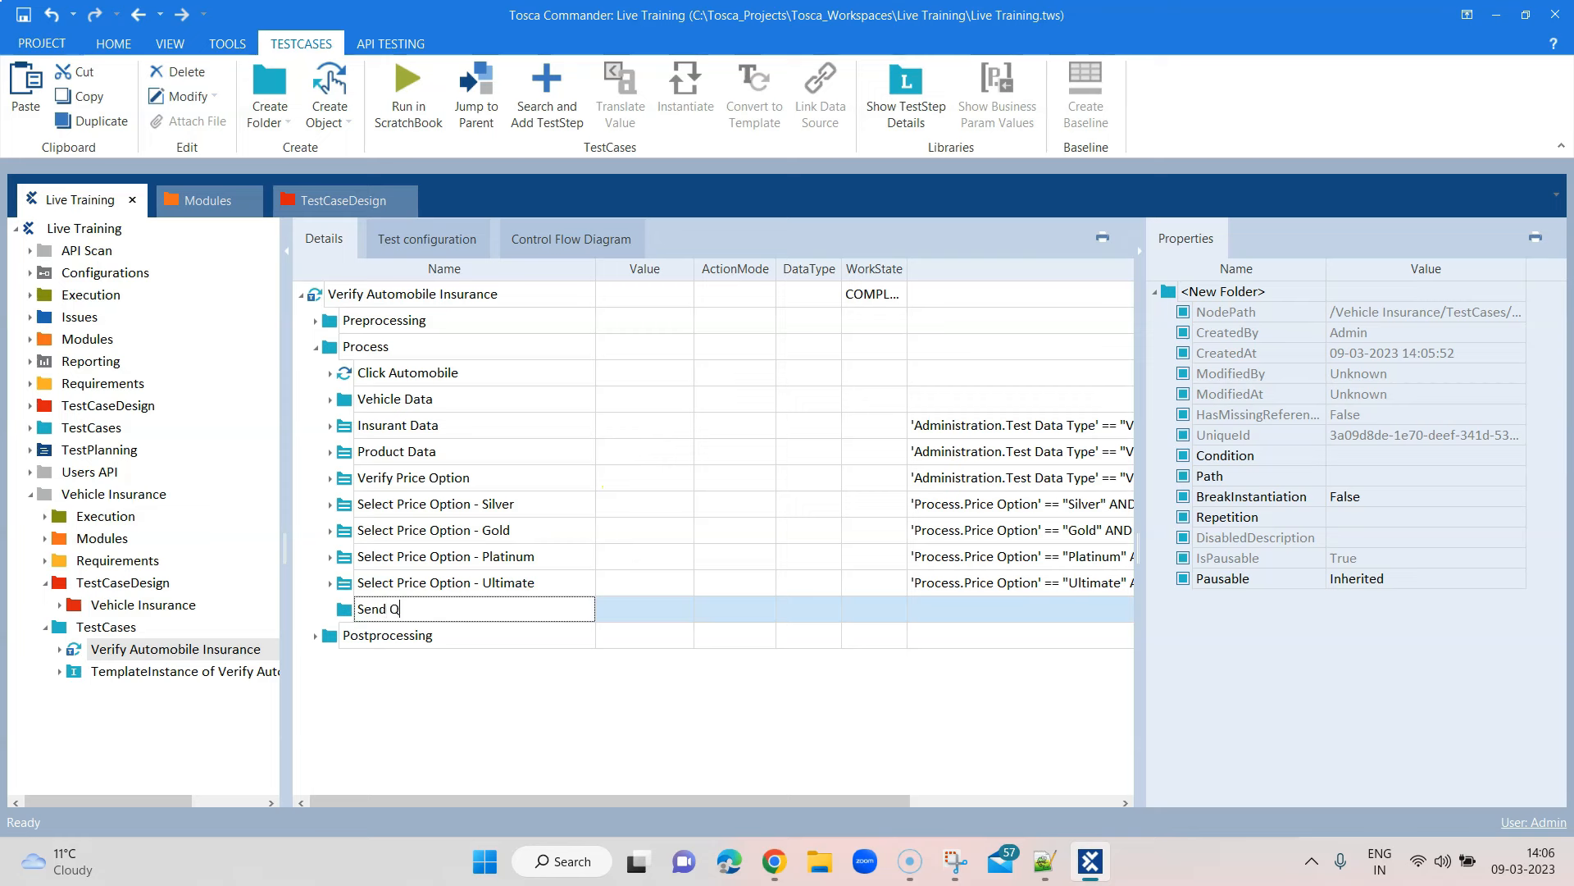
type("uote")
Add the Send Quote module as a test step in the Send Quote folder and begin editing its E-Mail value
right_click(365, 608)
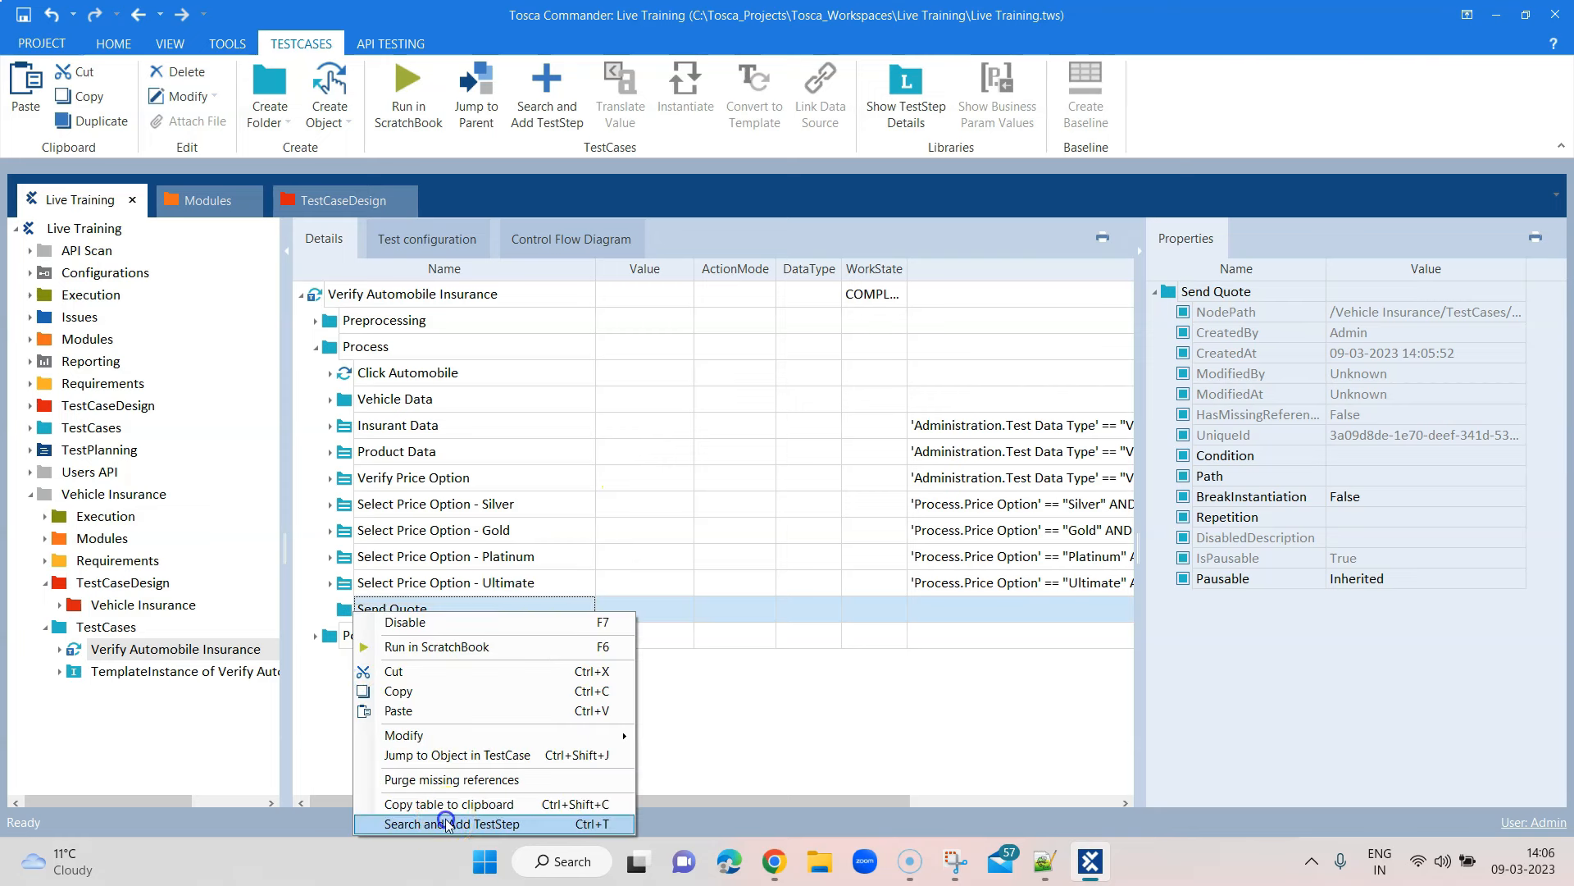
left_click(445, 823)
type("send")
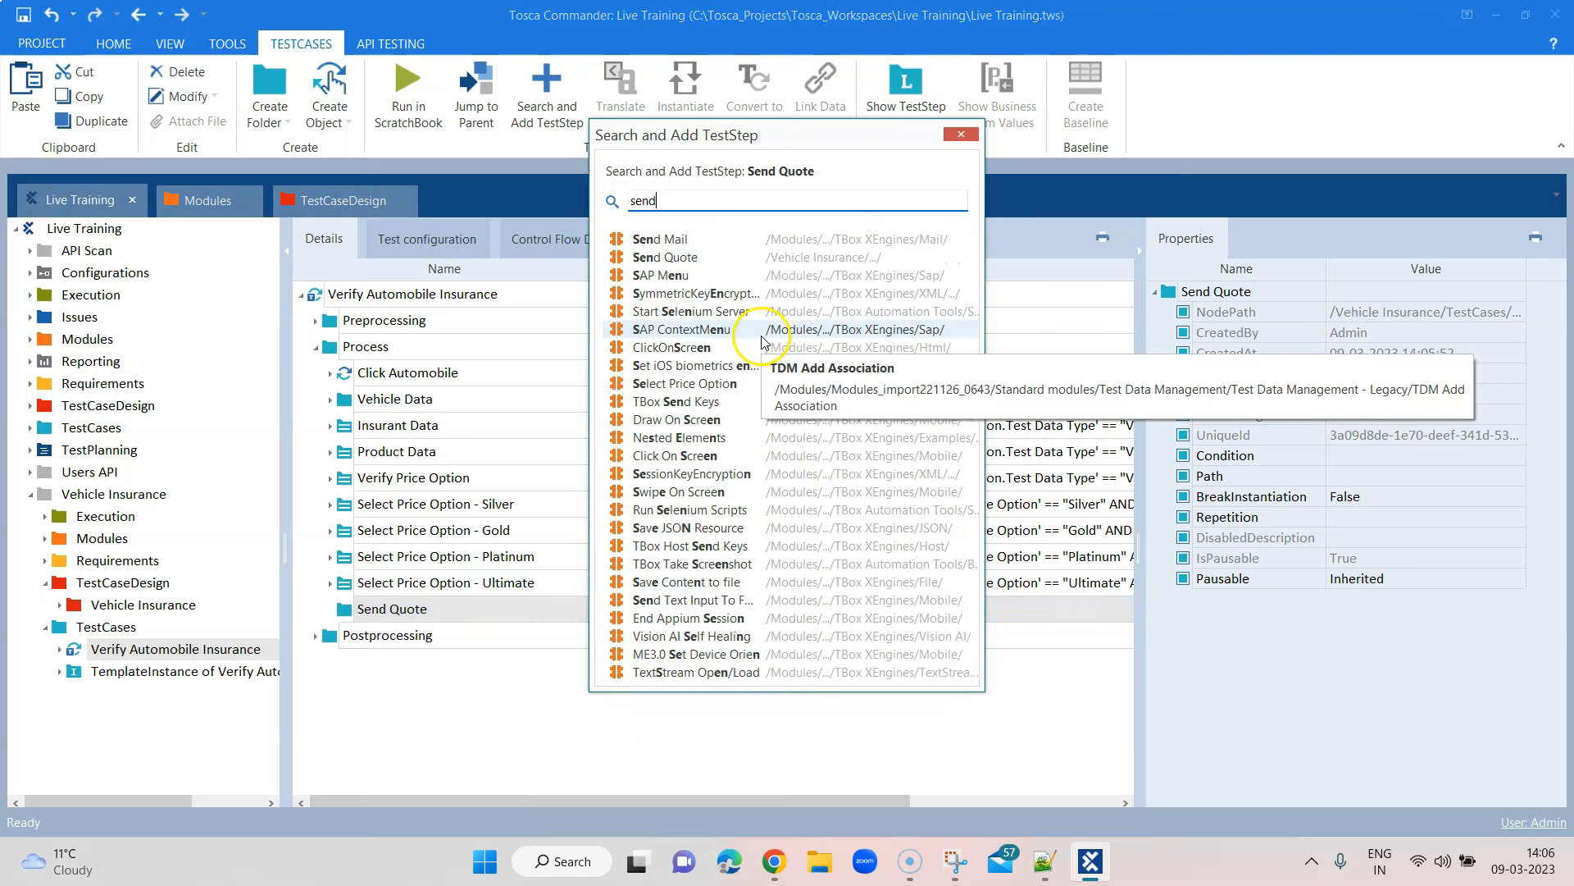
double_click(721, 256)
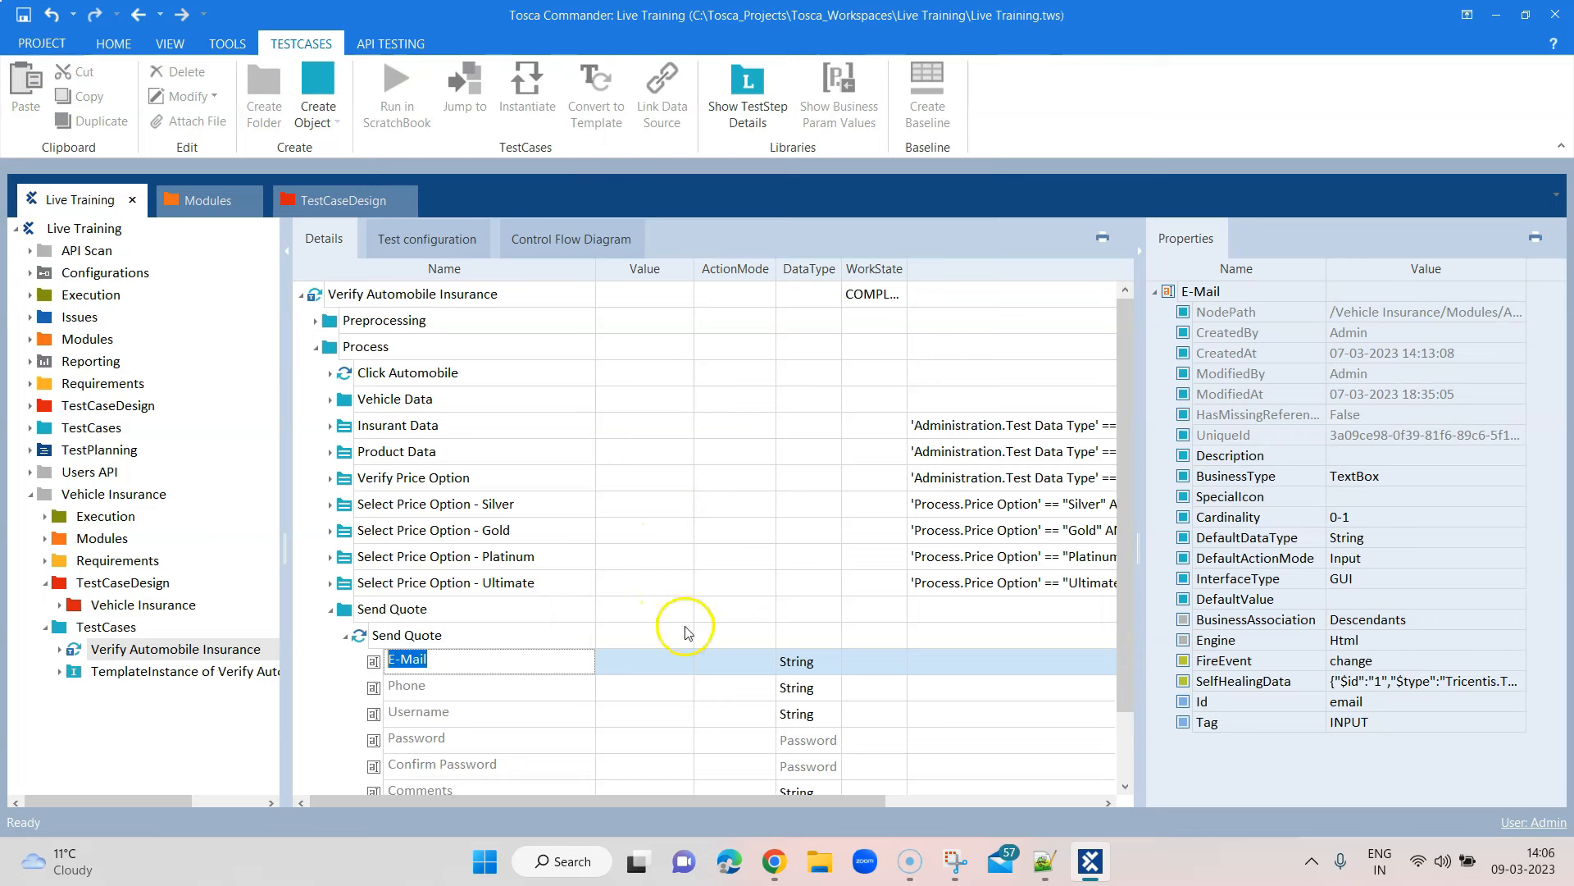
left_click(684, 665)
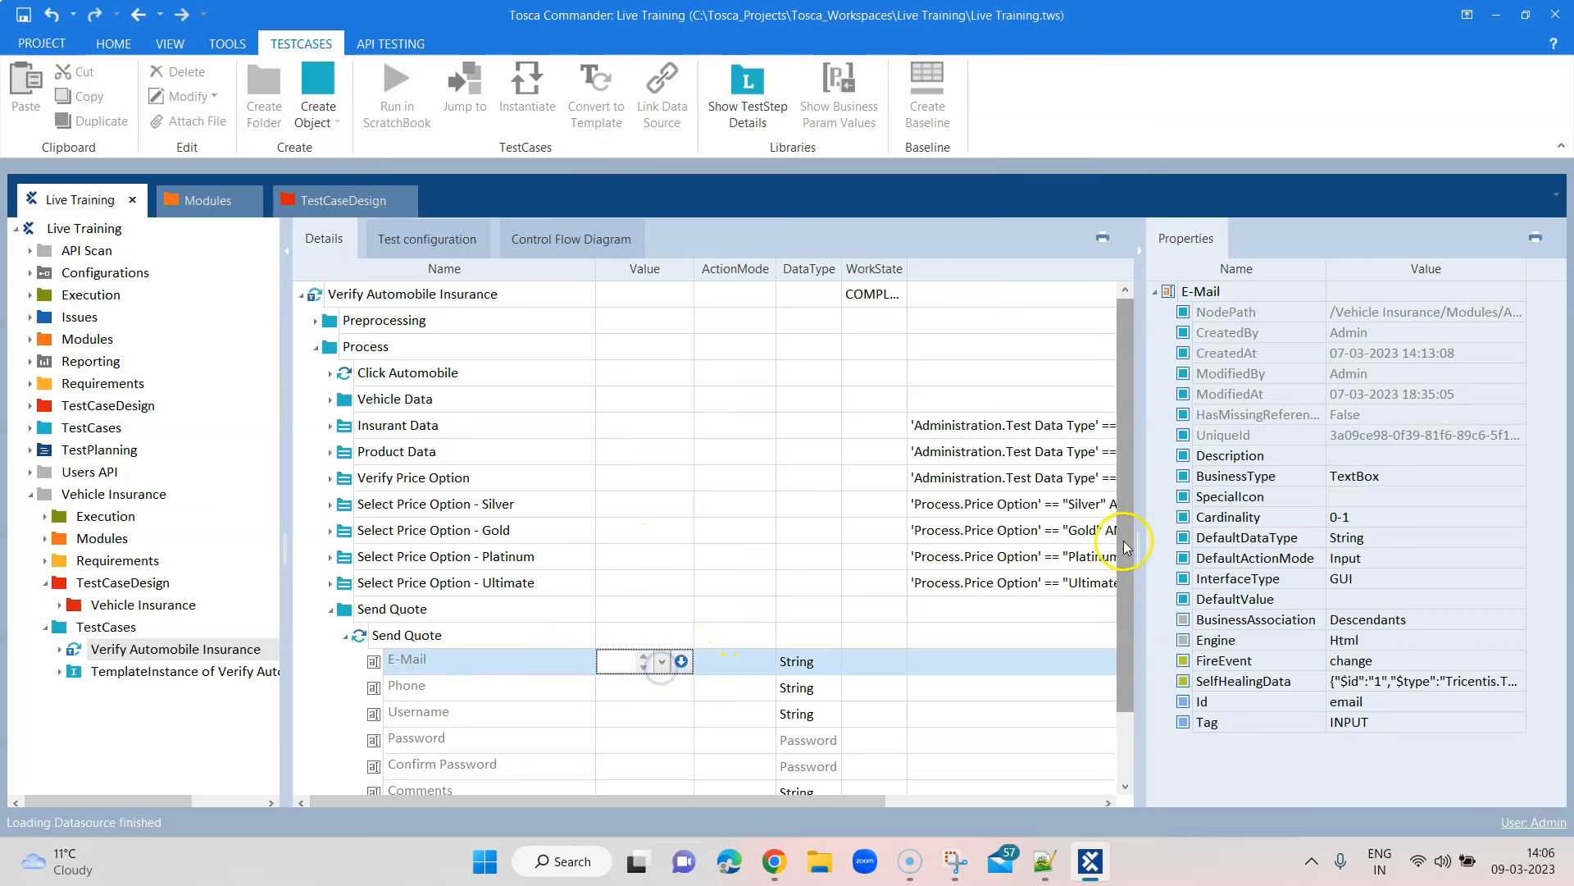
scroll(1127, 598, "down", 2)
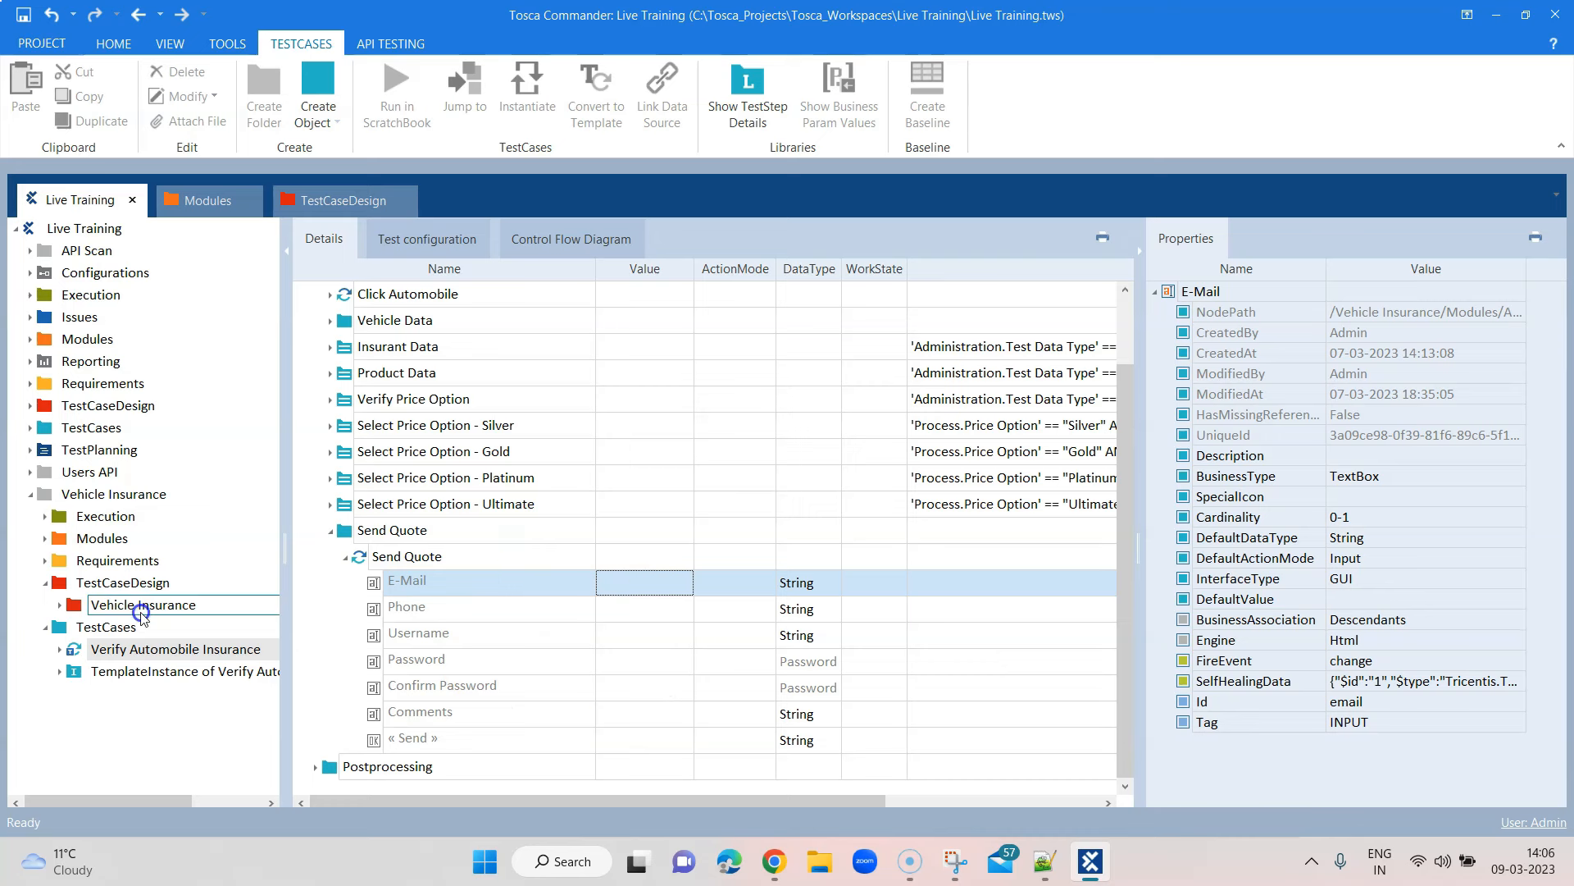
Expand the Vehicle Insurance test case design, collapse Administration and Price Option, and open the TestSheet's instance grid
left_click(62, 609)
left_click_drag(266, 456, 263, 592)
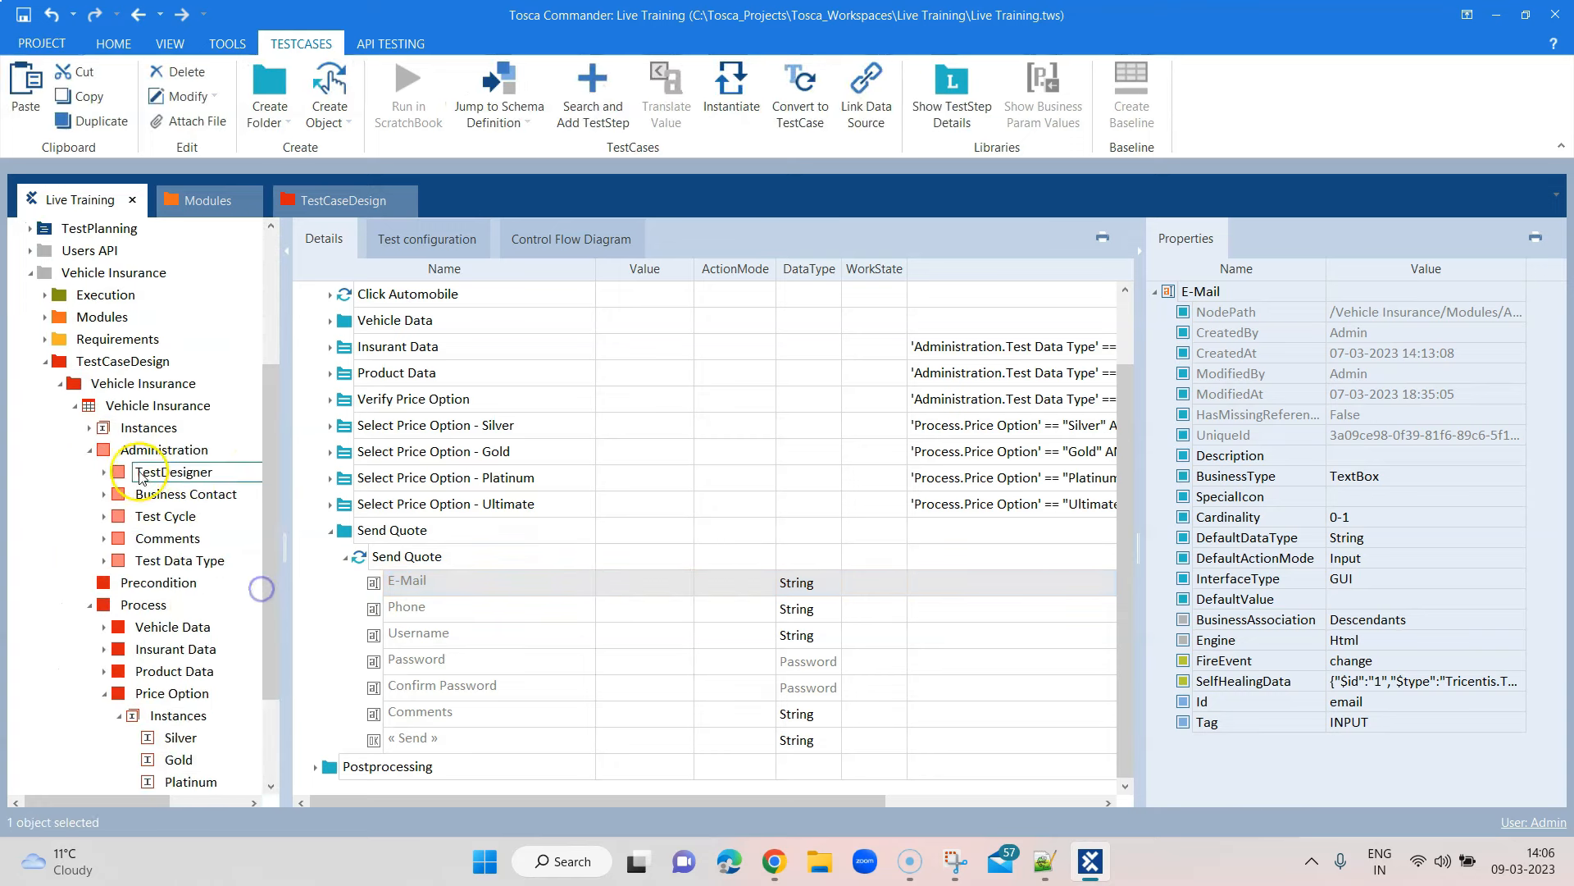
left_click(89, 449)
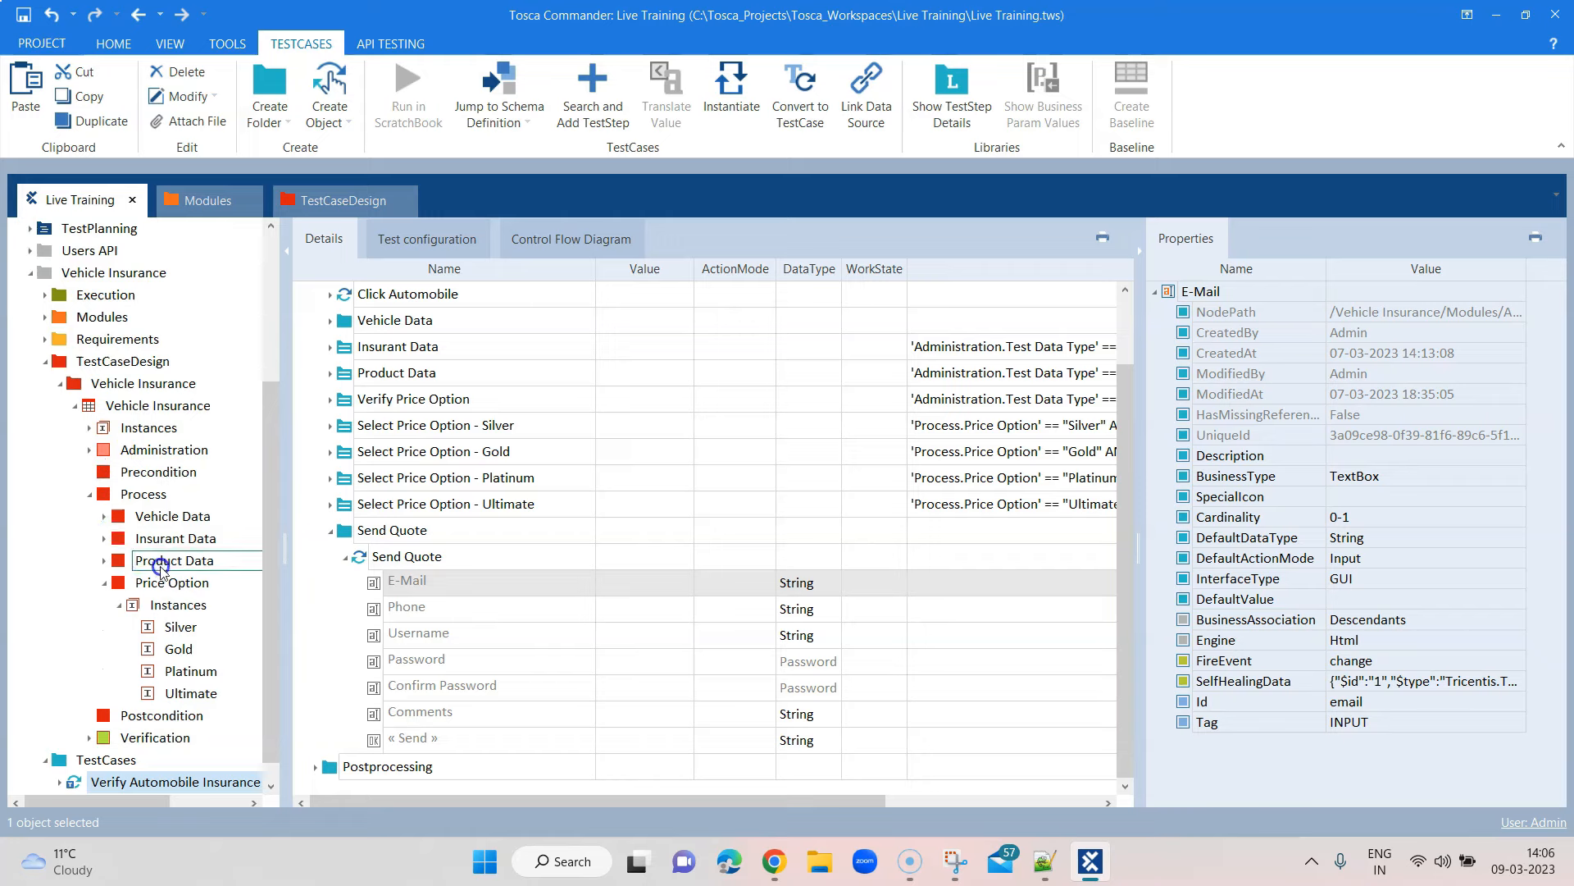
left_click(104, 582)
left_click(114, 580)
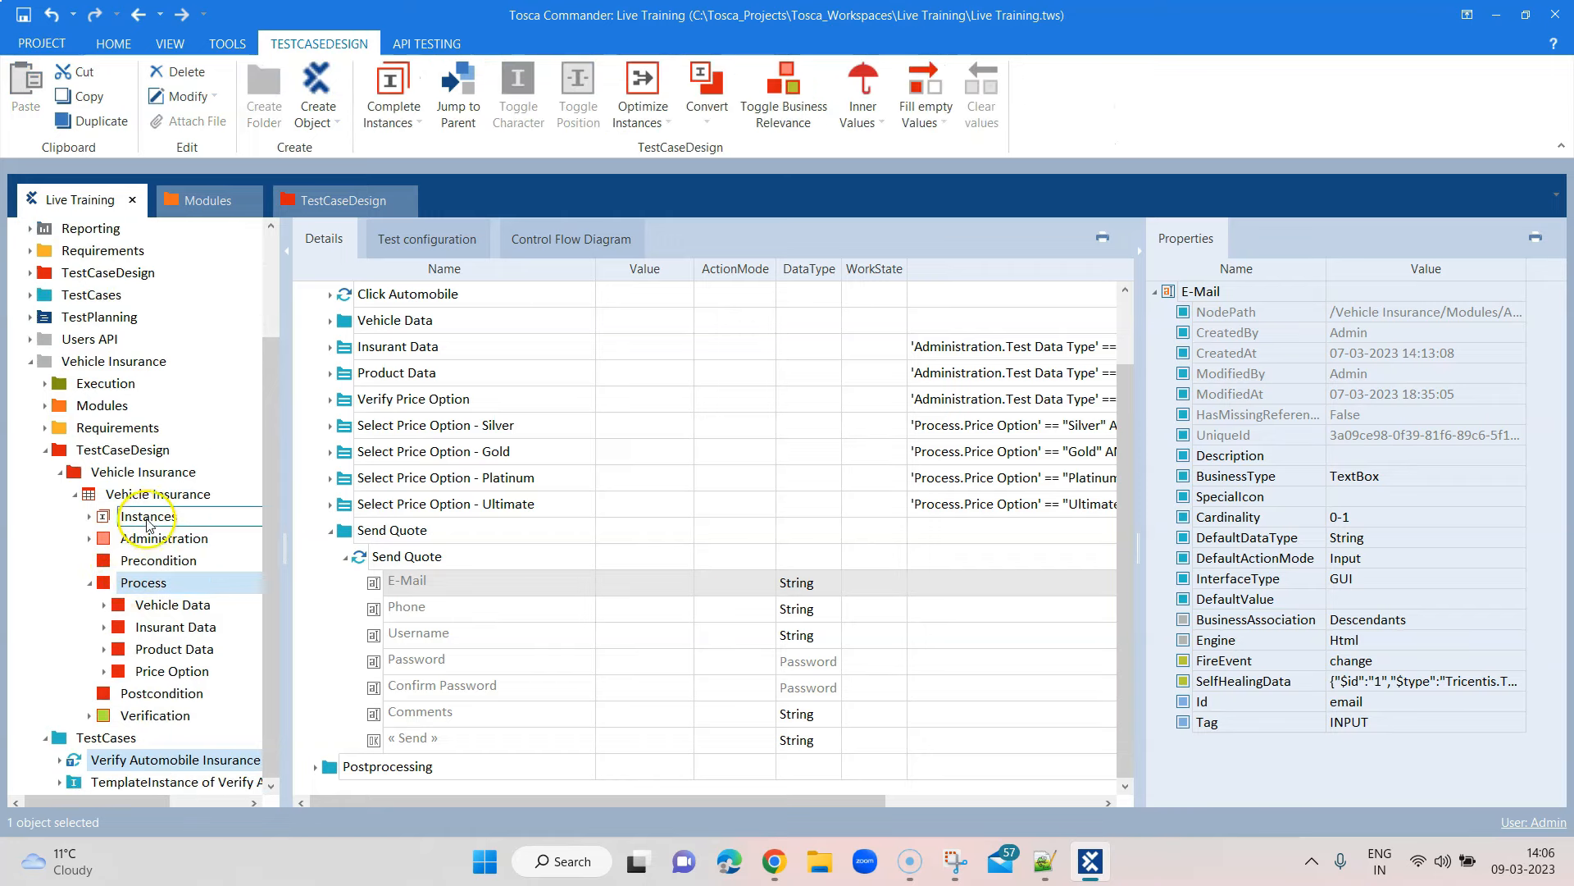
left_click(131, 494)
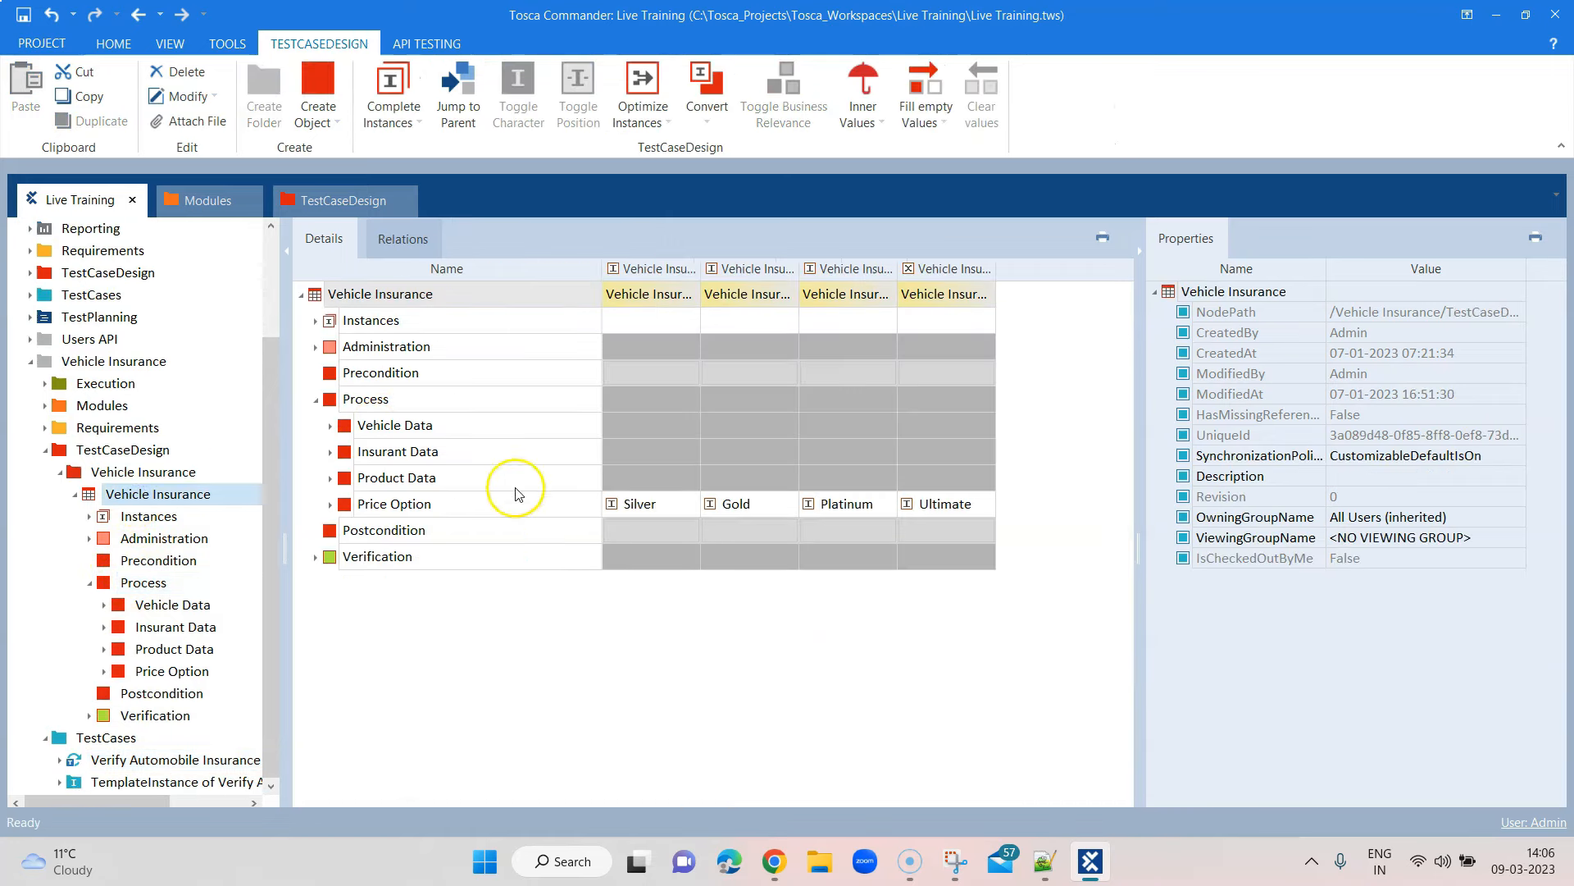
Create a new attribute under Process named Send Quote and select it
left_click(368, 410)
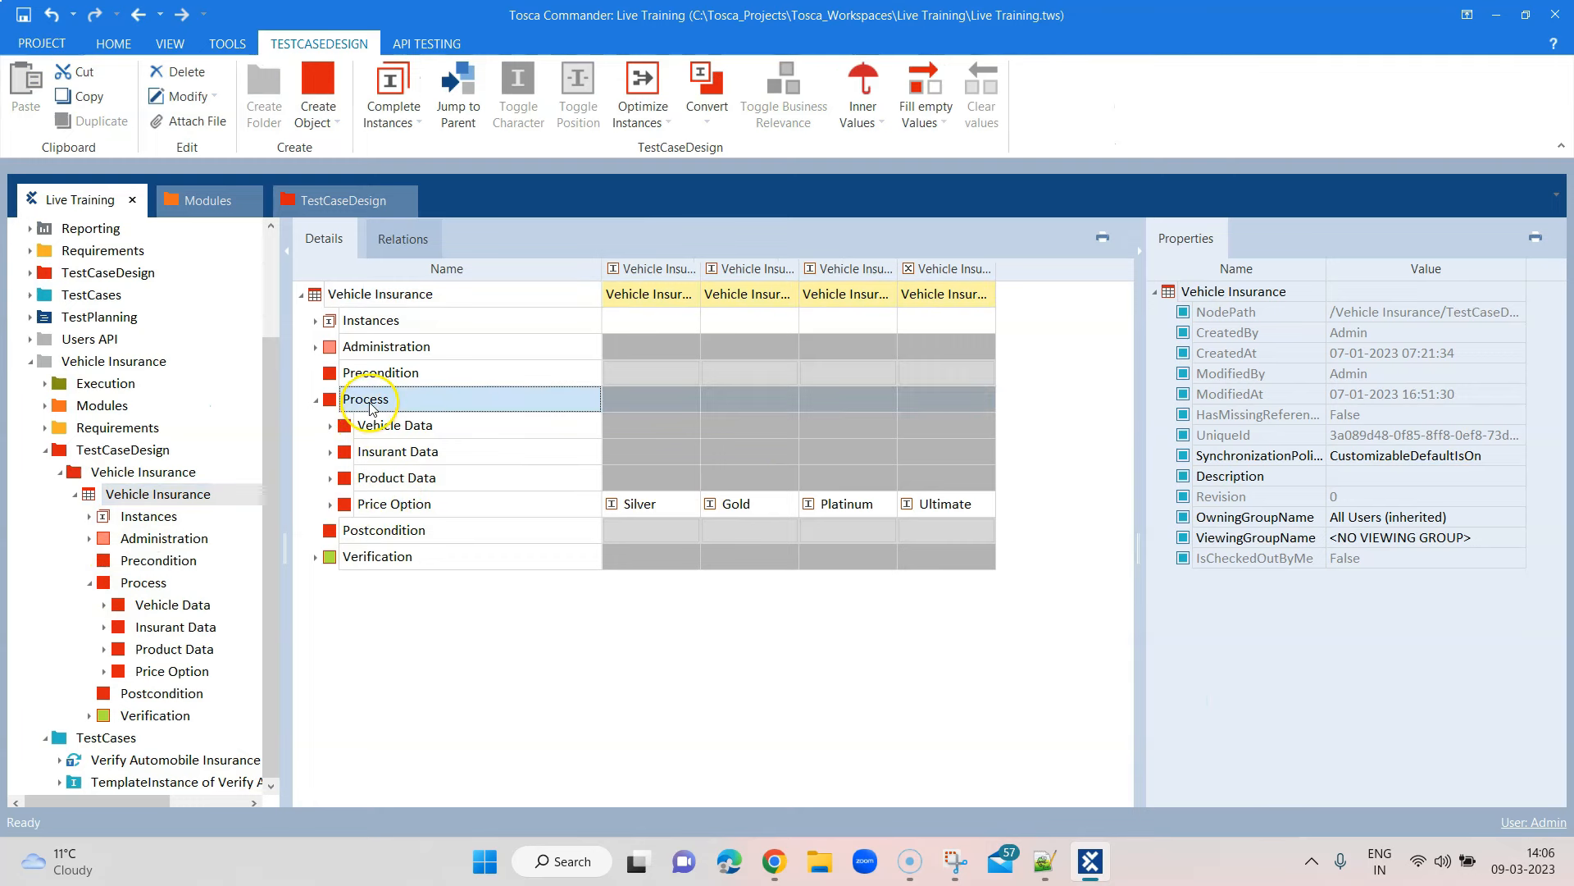
right_click(369, 406)
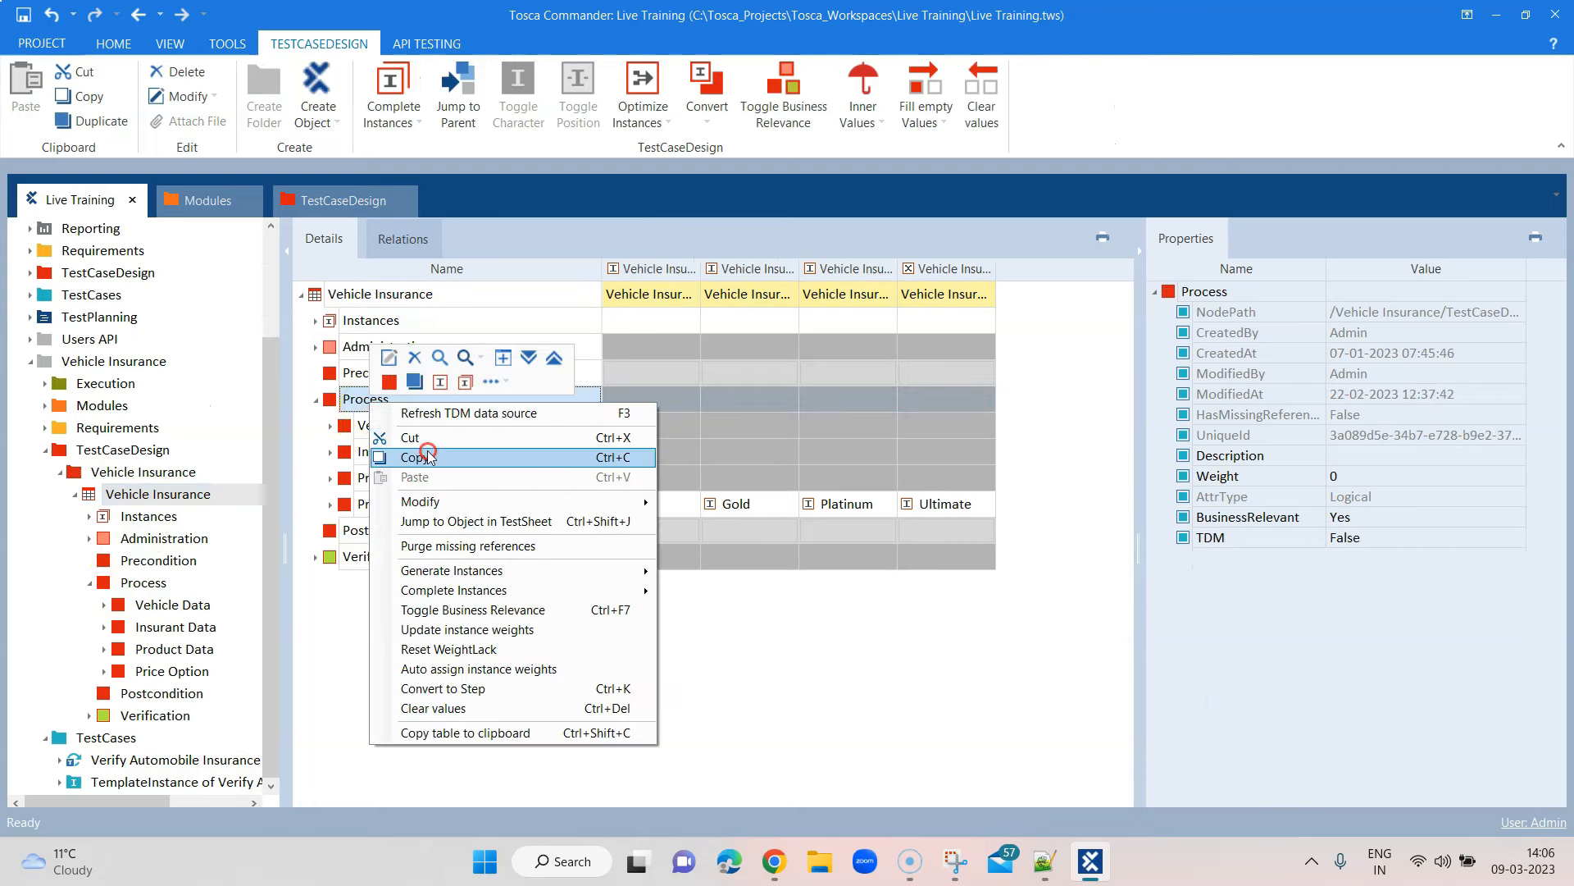
left_click(389, 382)
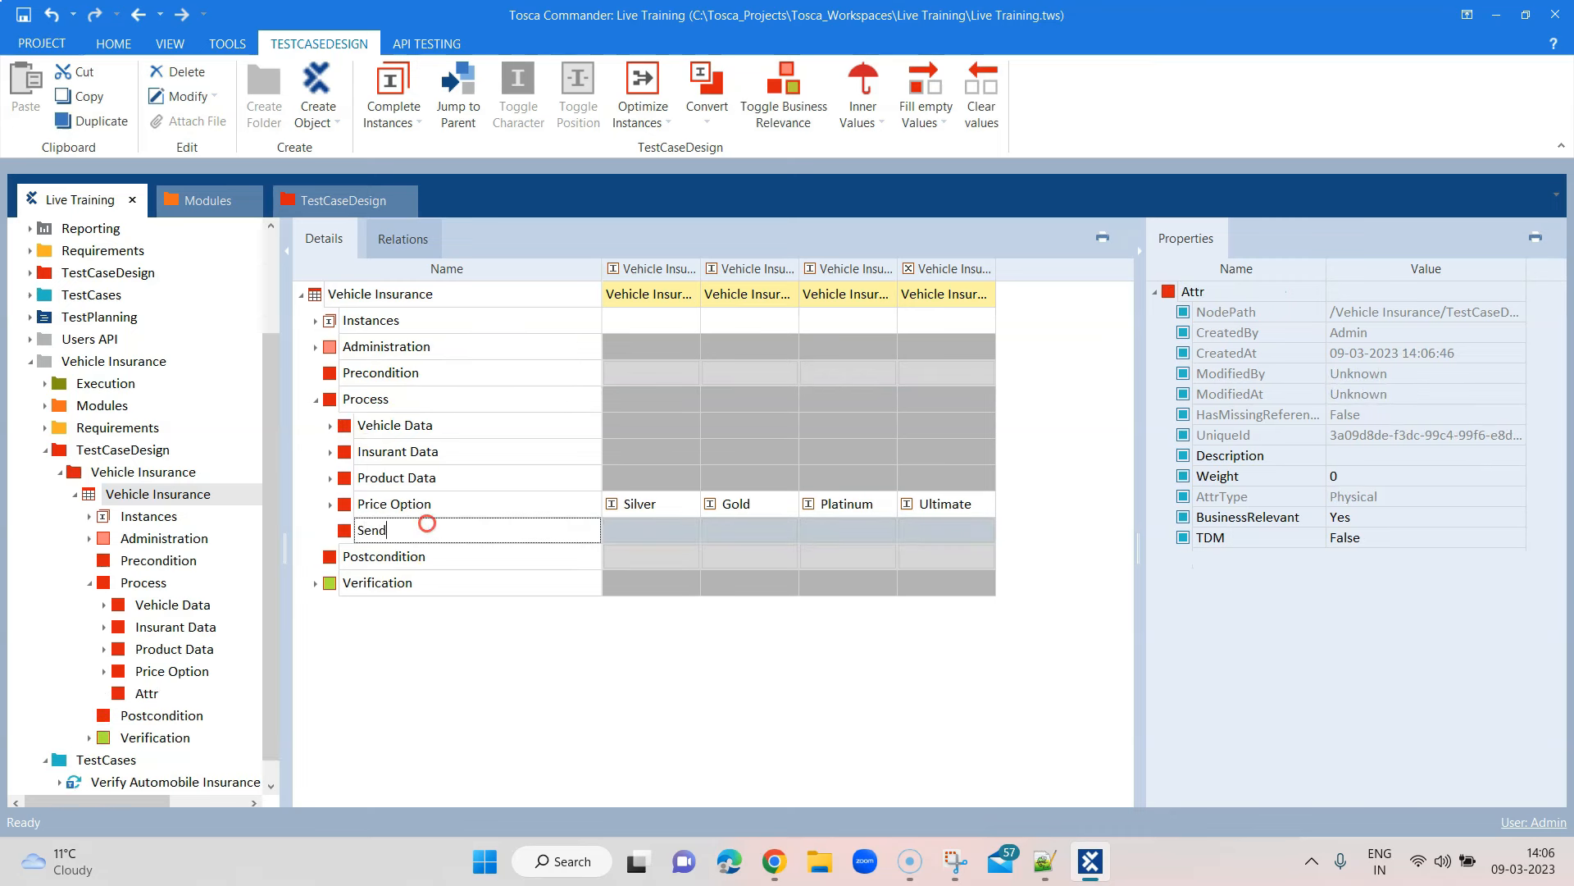
type("Send Quote")
left_click(549, 616)
left_click(339, 522)
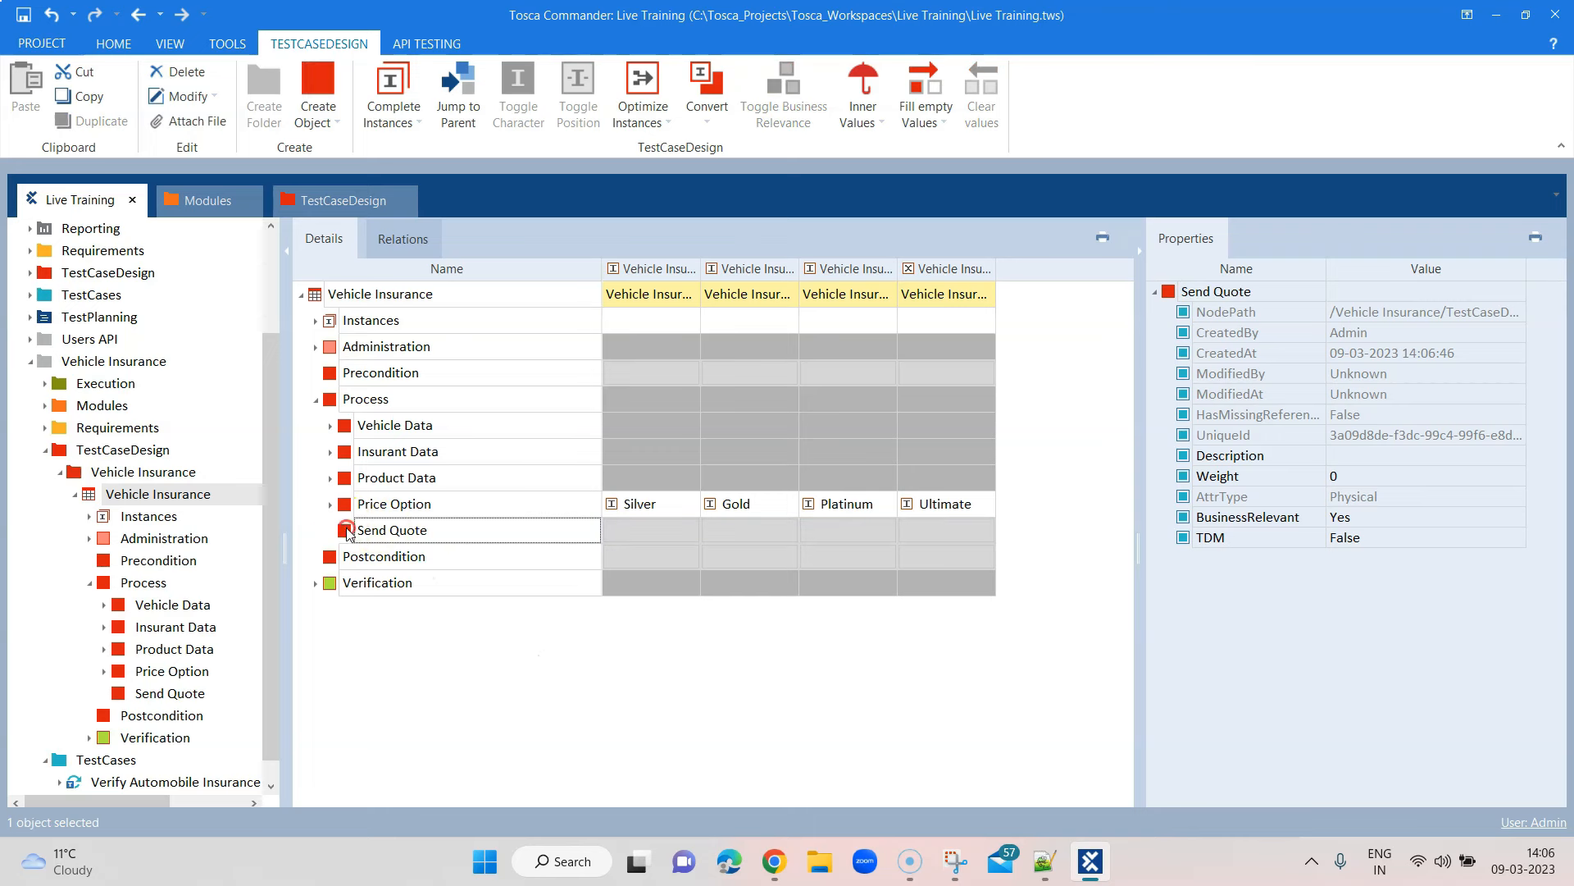
Add Email and Phone child attributes under Send Quote, checking the browser form
right_click(348, 533)
left_click(366, 454)
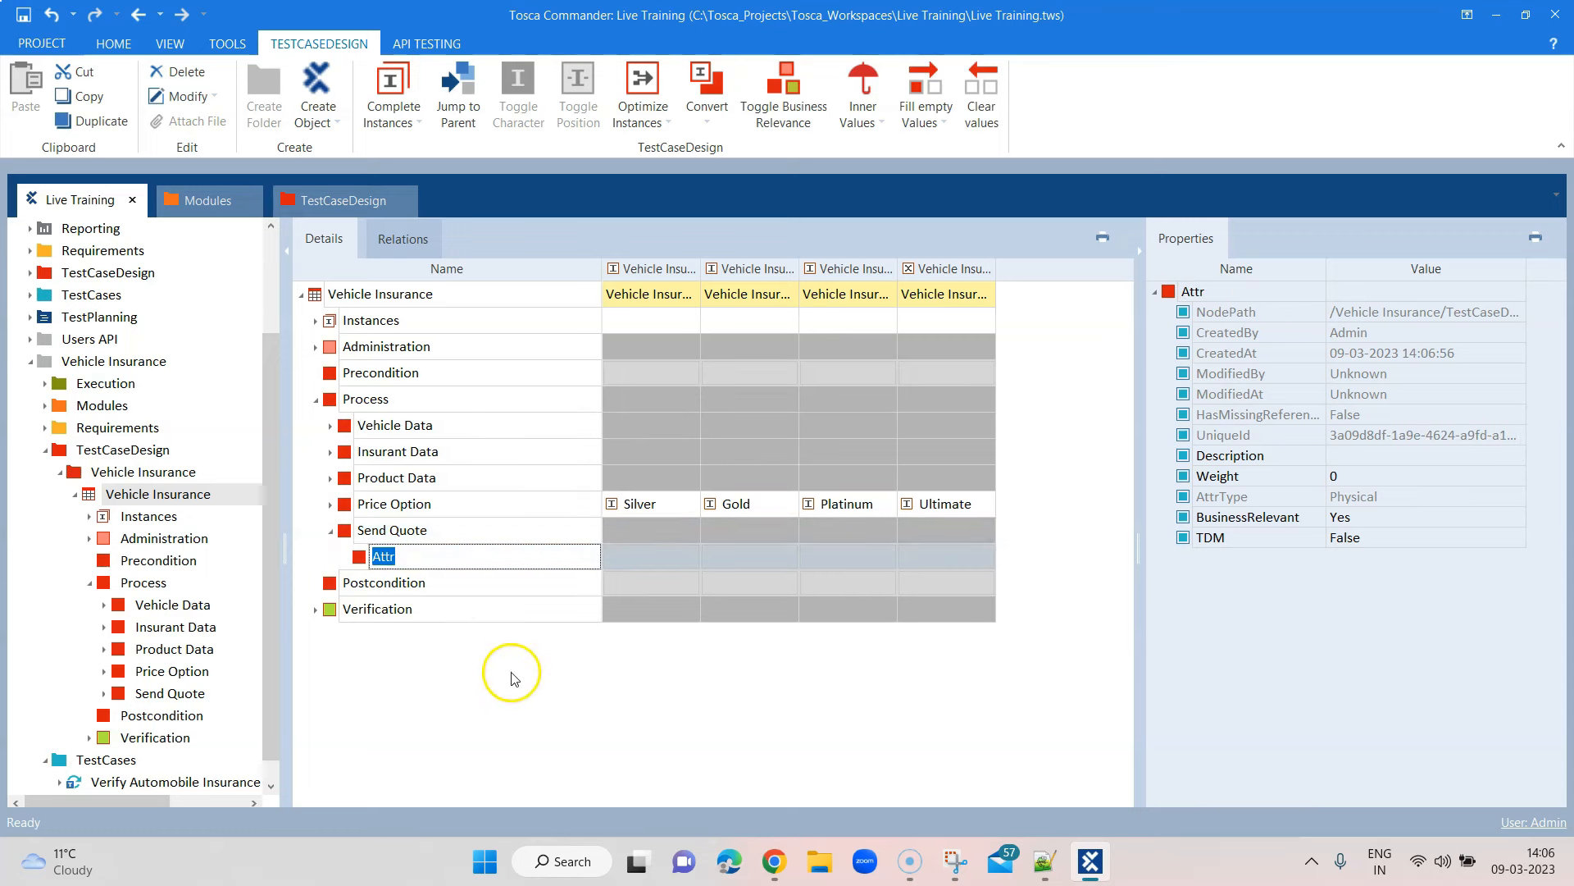
left_click(775, 861)
left_click(775, 861)
left_click(419, 562)
left_click(398, 641)
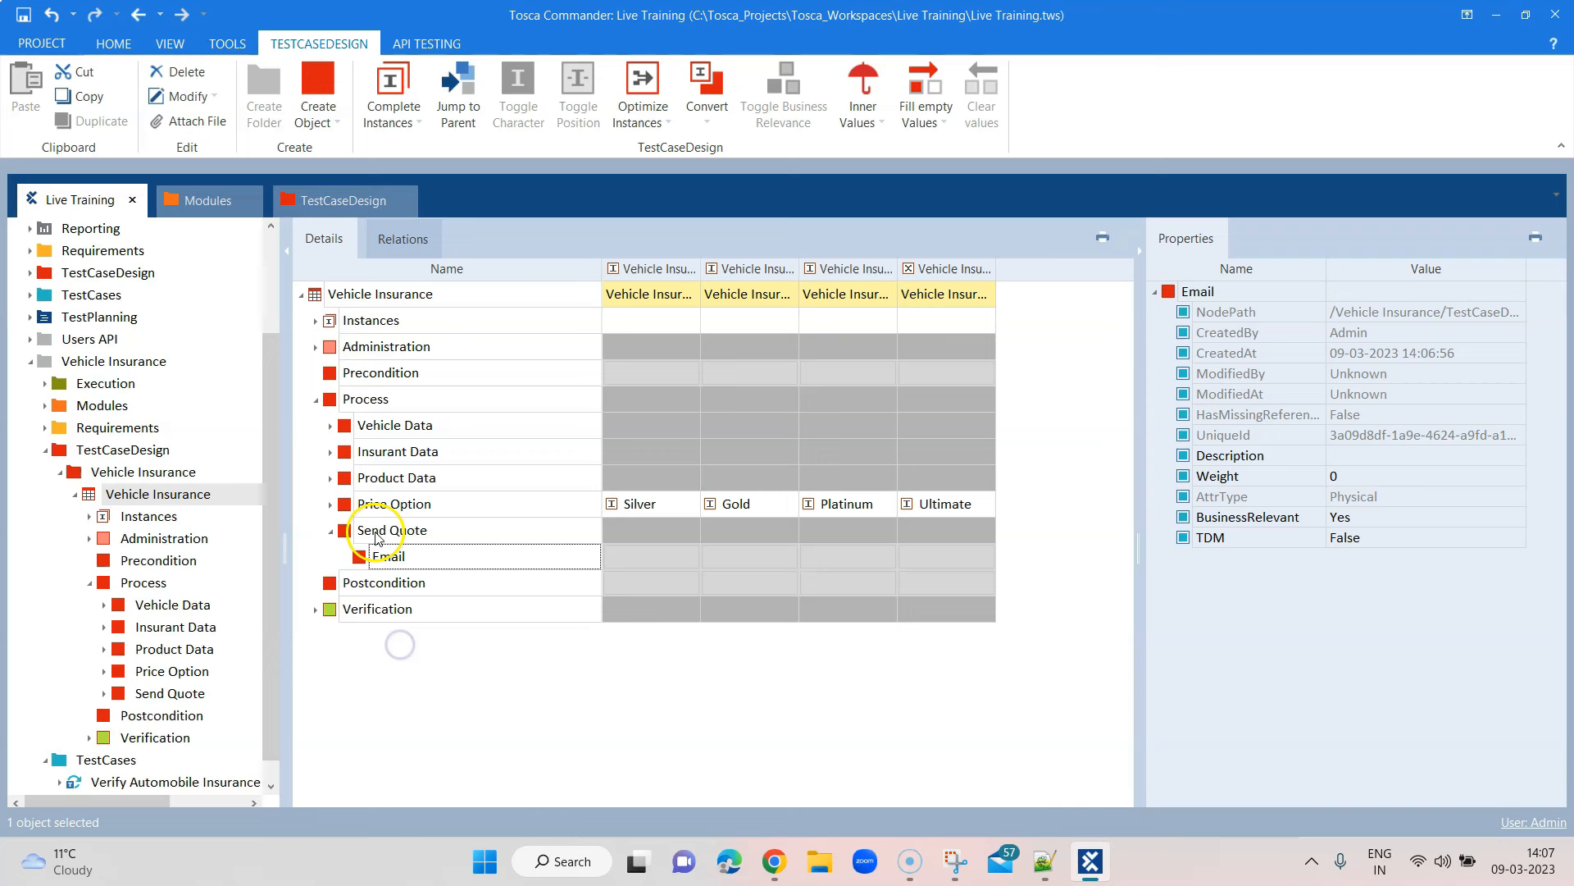
right_click(409, 542)
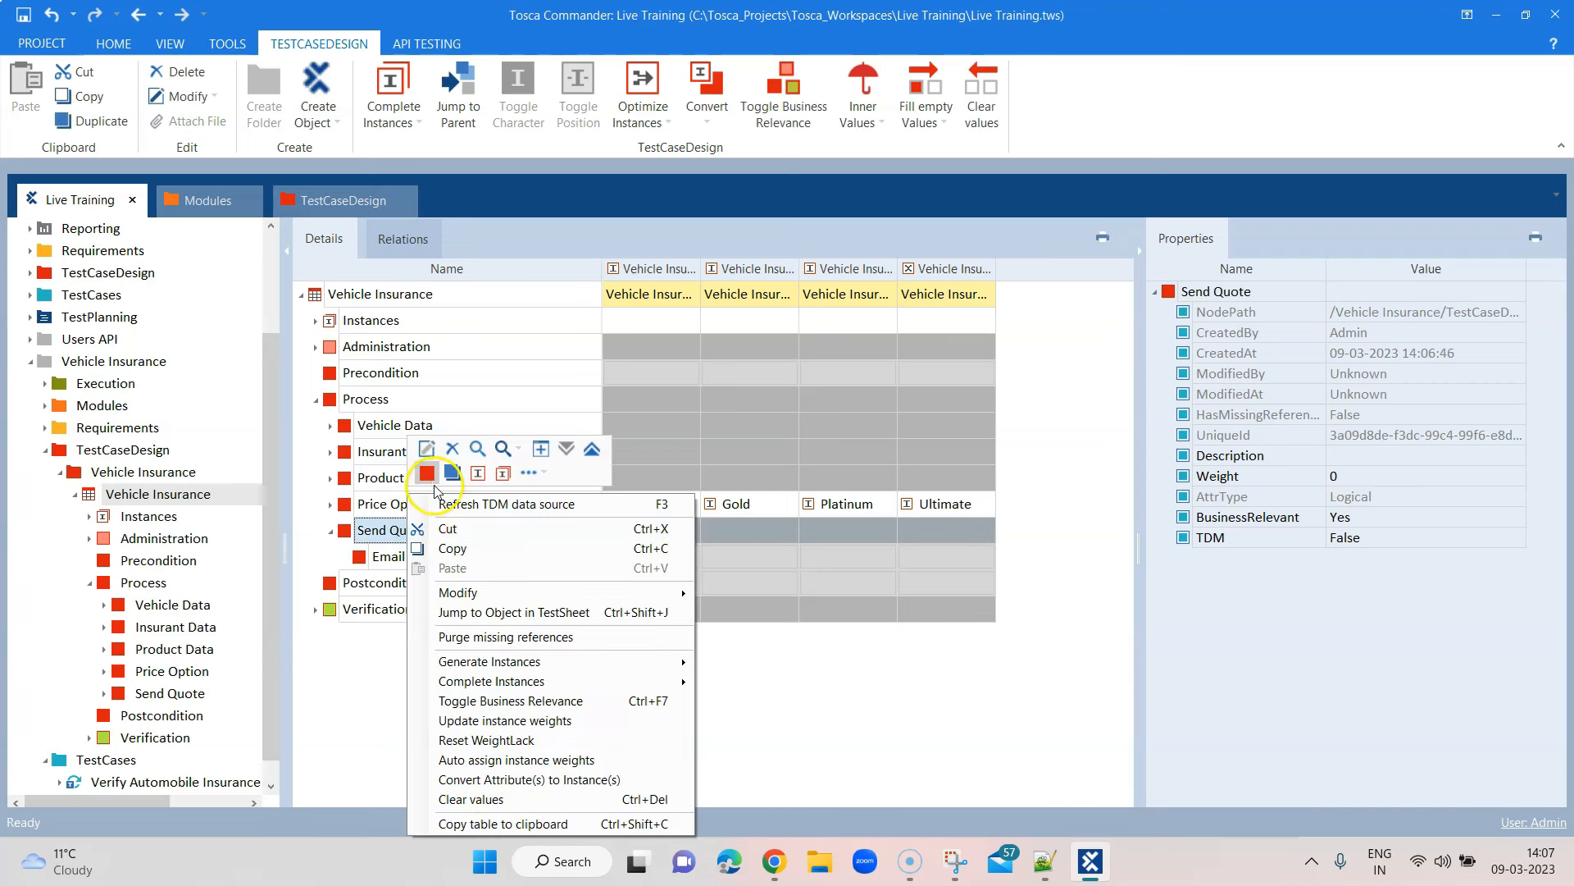
left_click(432, 481)
type("Phone")
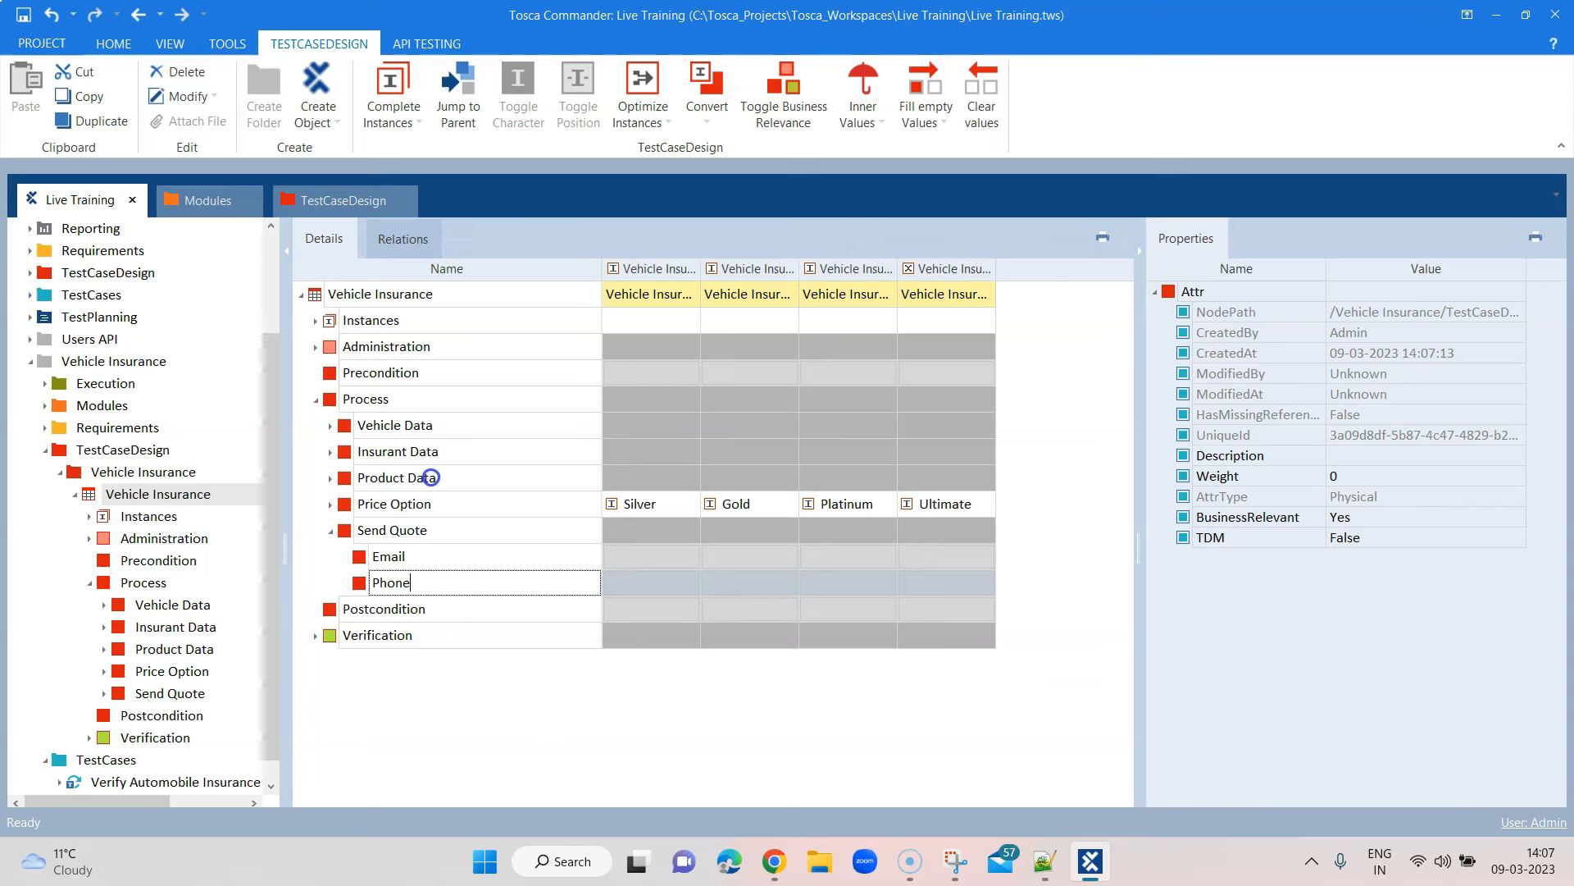
left_click(781, 856)
left_click(774, 859)
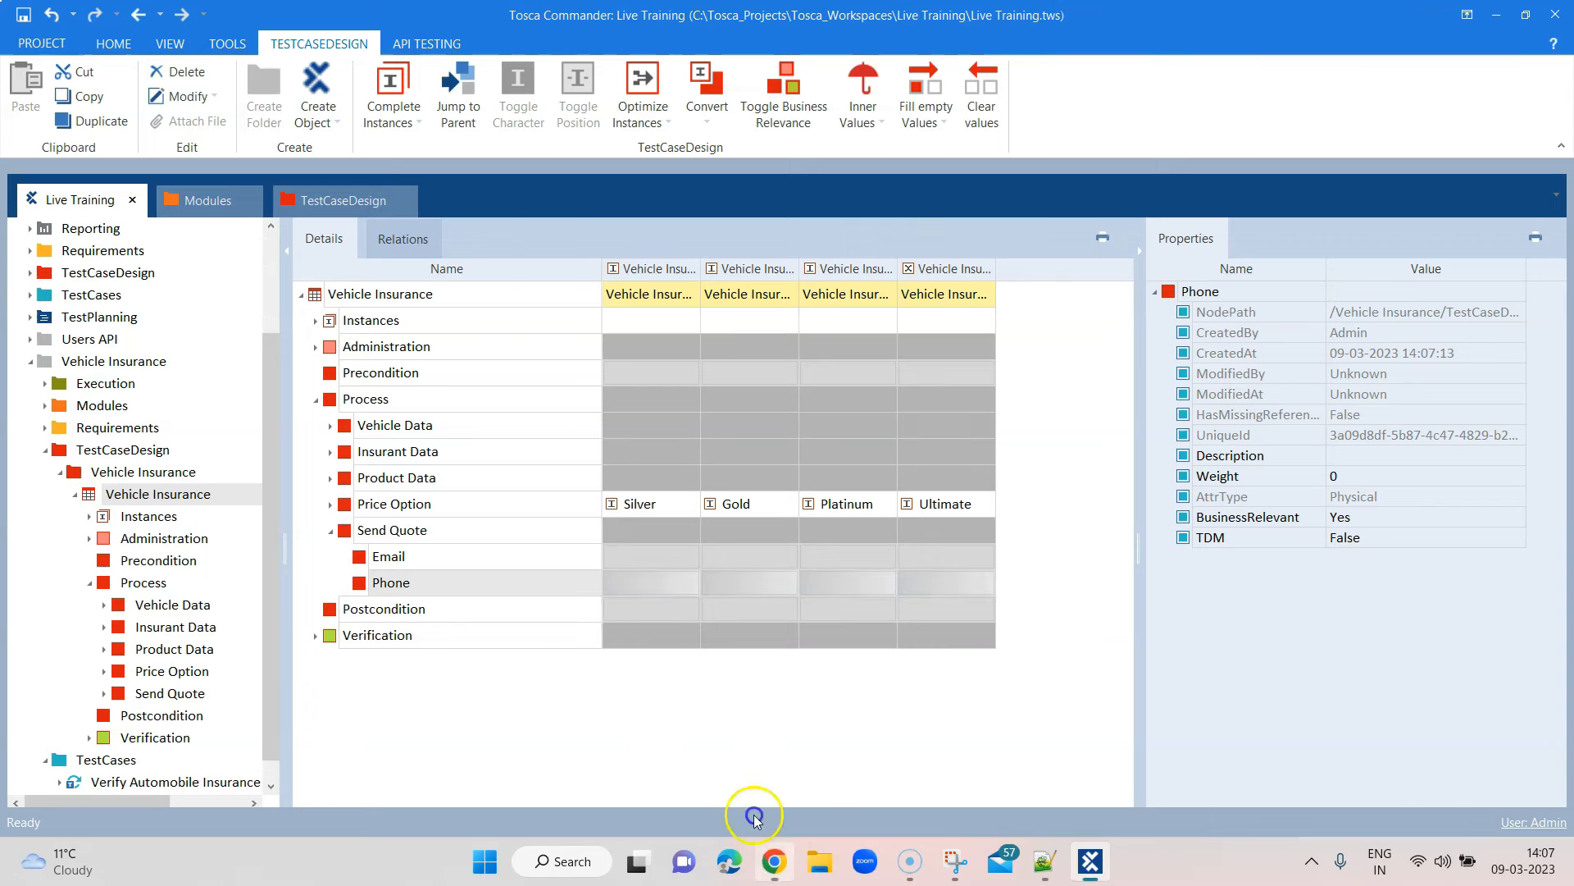
Add Username, Password, Confirm Password and Comments child attributes under Send Quote
right_click(424, 530)
left_click(456, 475)
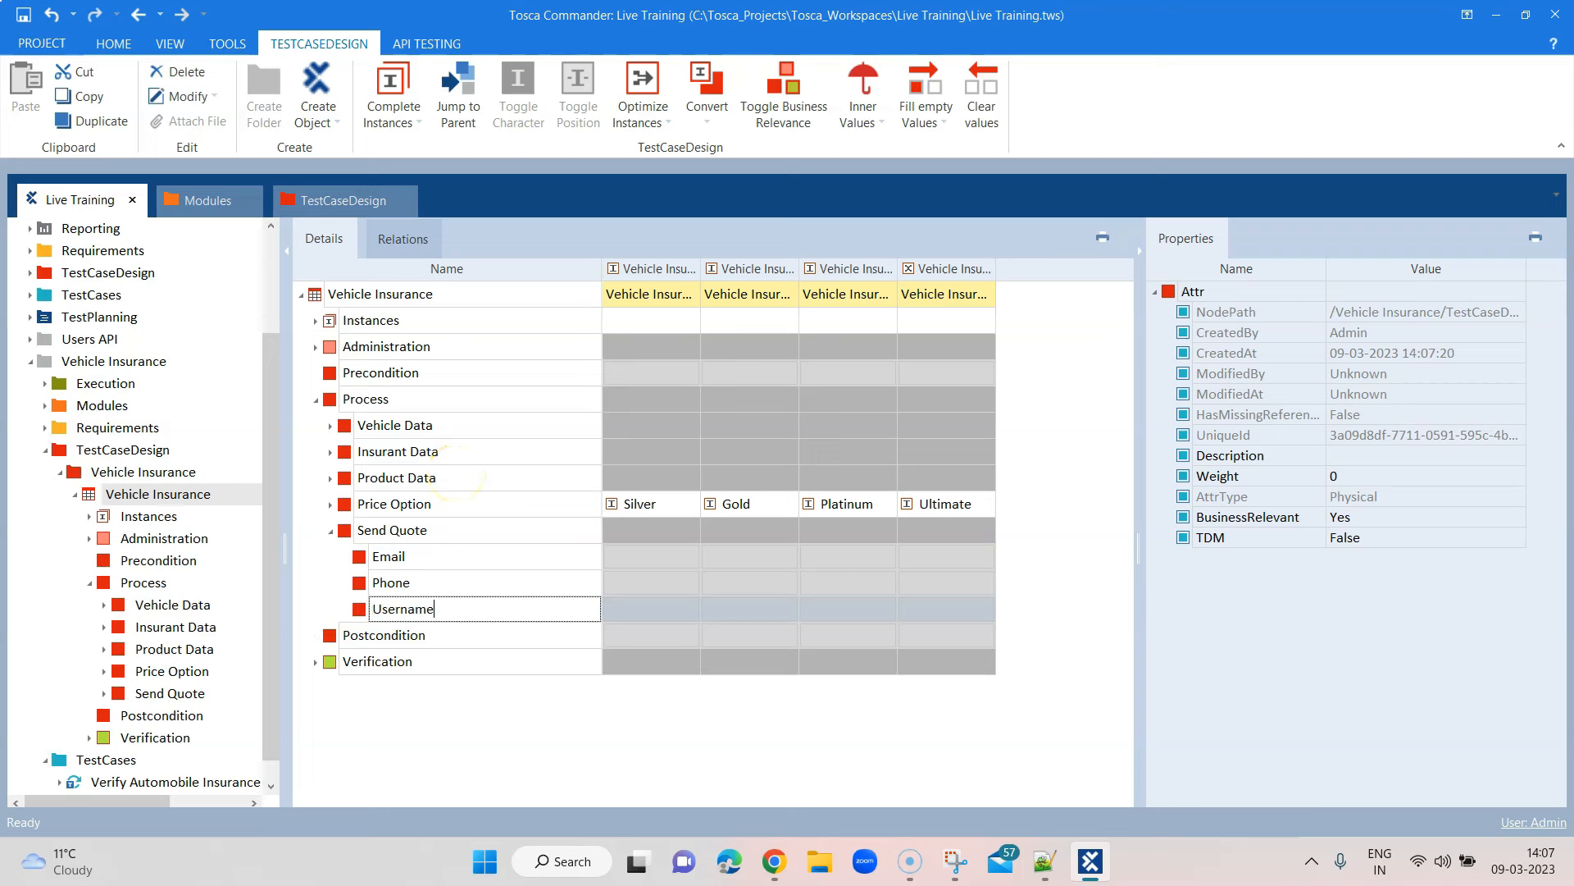
right_click(424, 530)
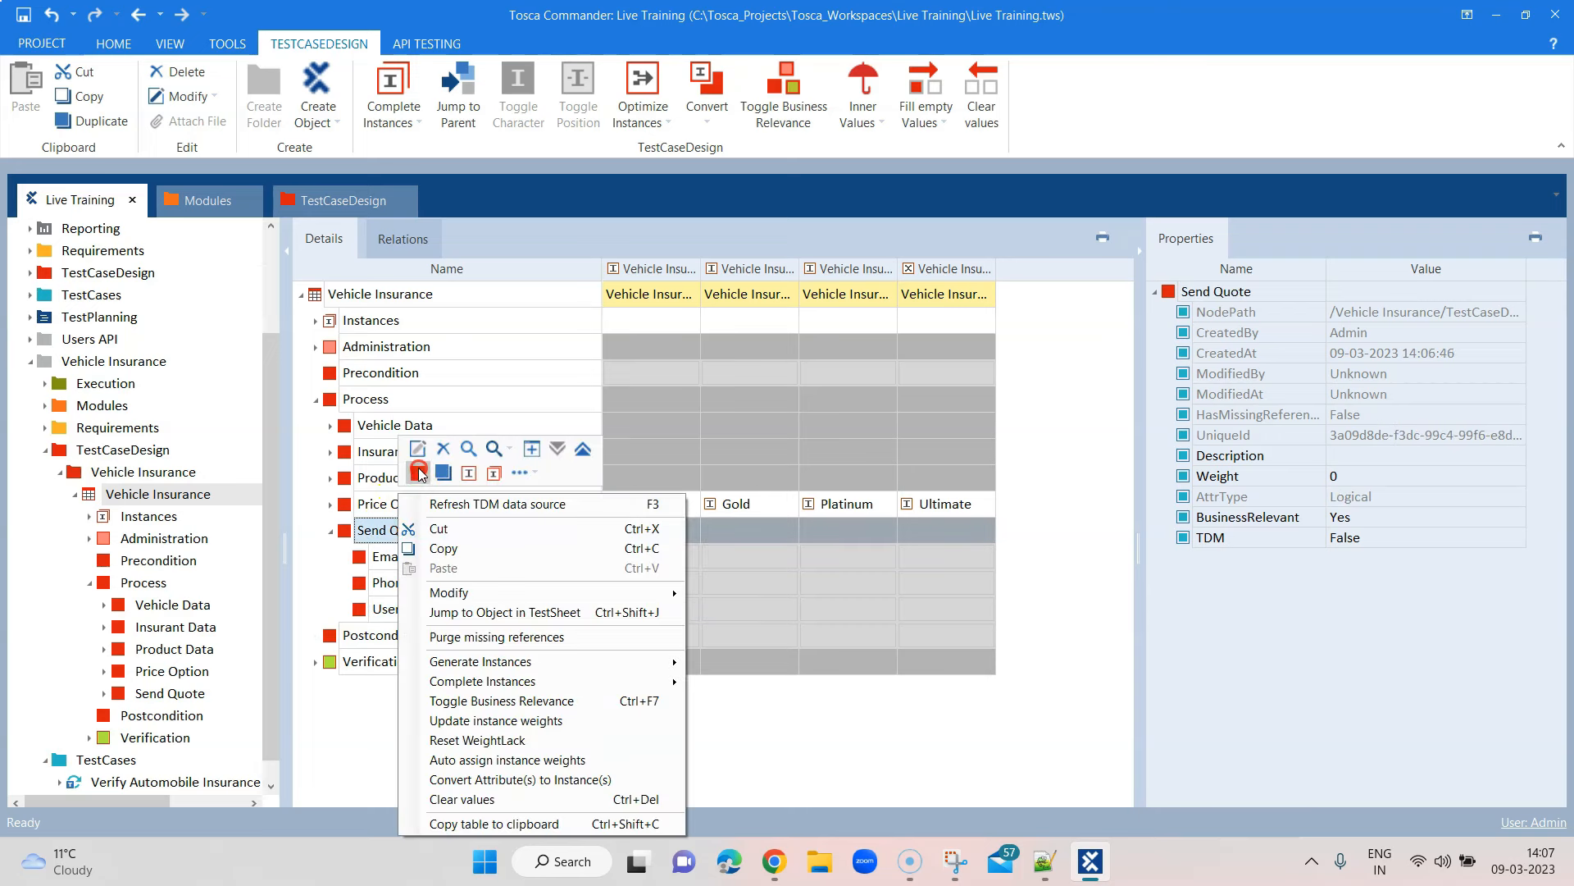
left_click(420, 474)
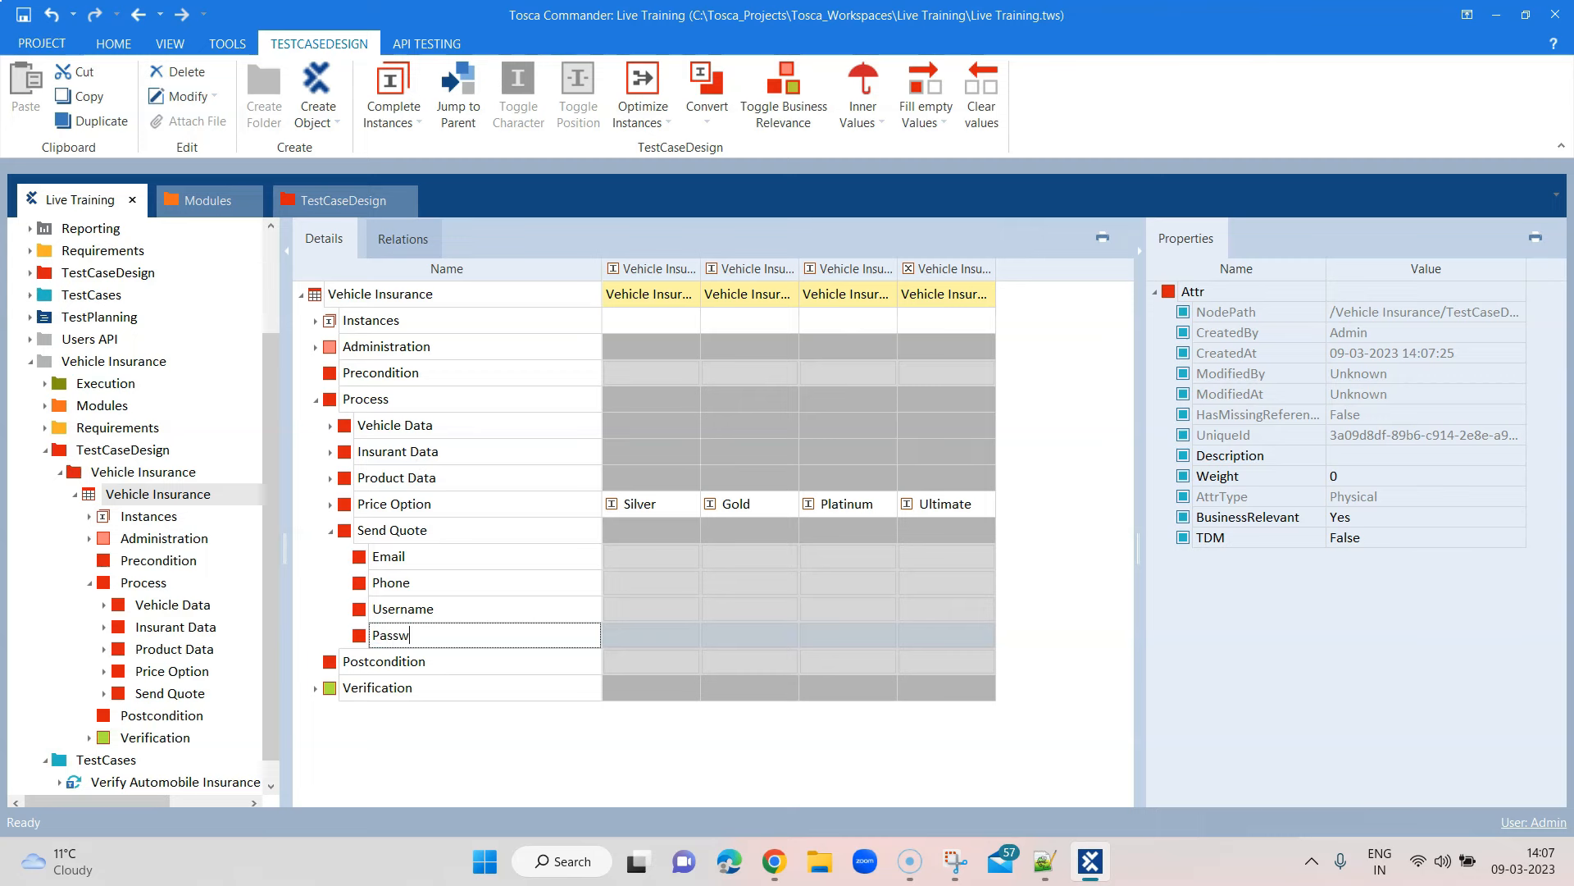
left_click(774, 858)
left_click(774, 858)
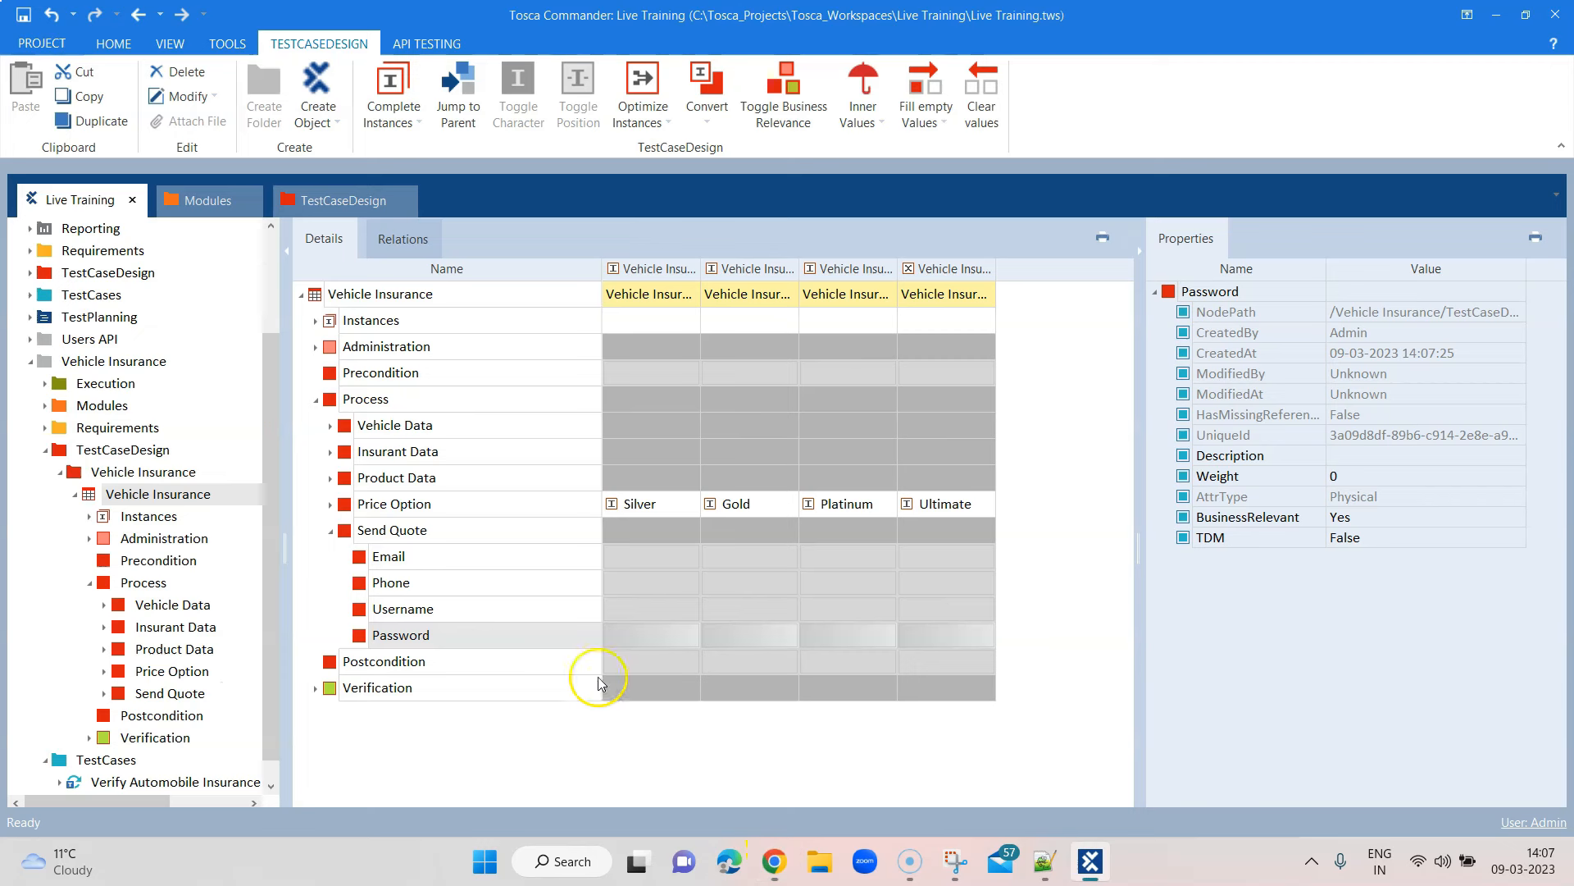
right_click(382, 529)
left_click(401, 473)
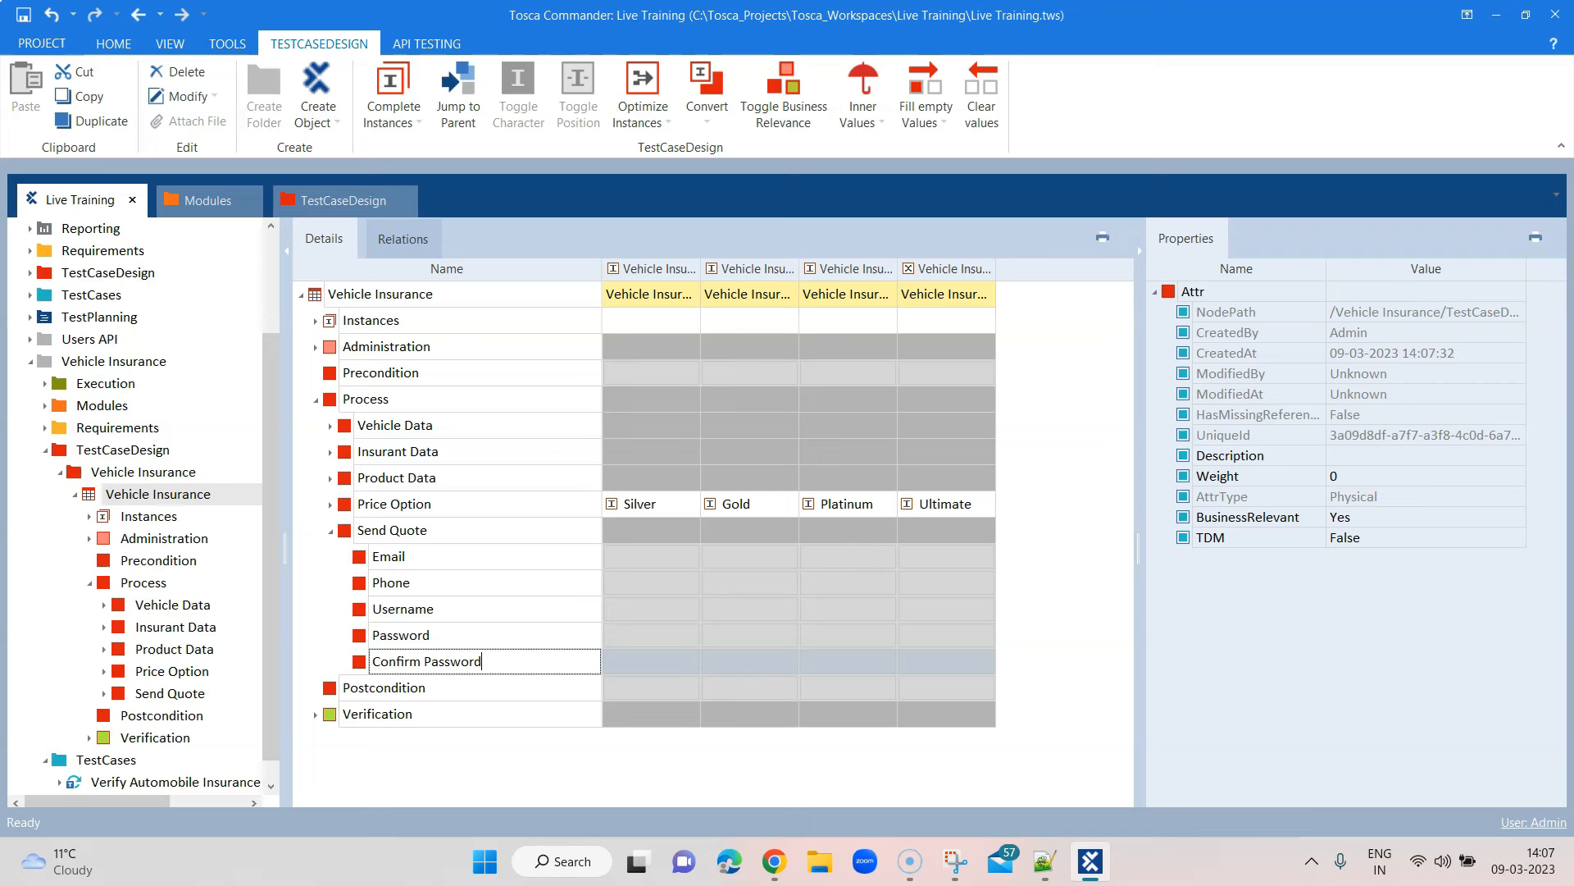
right_click(385, 530)
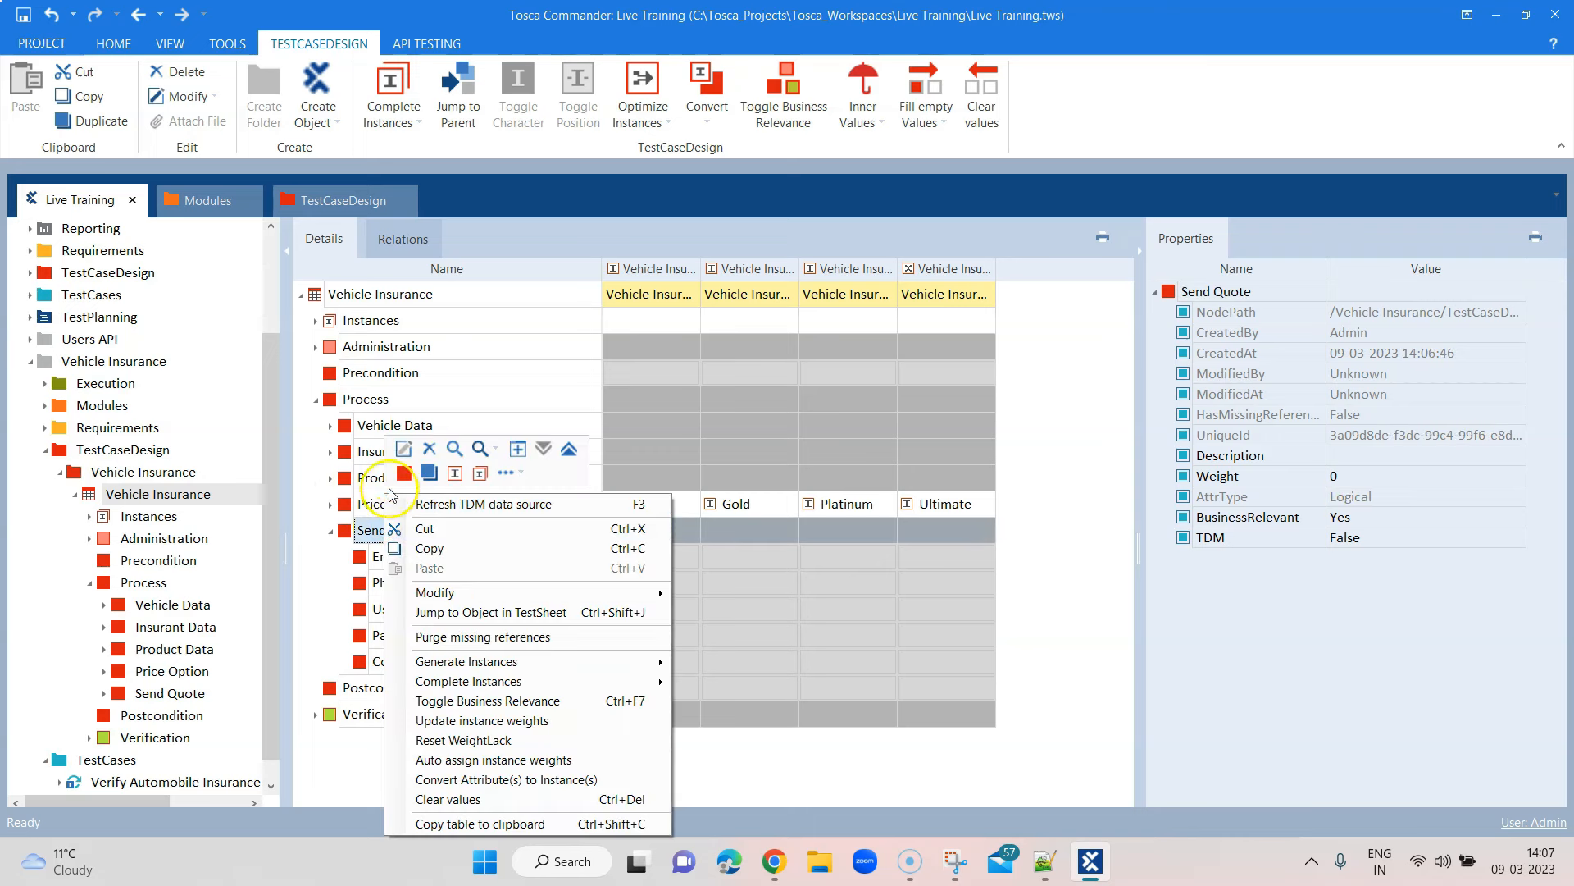
left_click(397, 473)
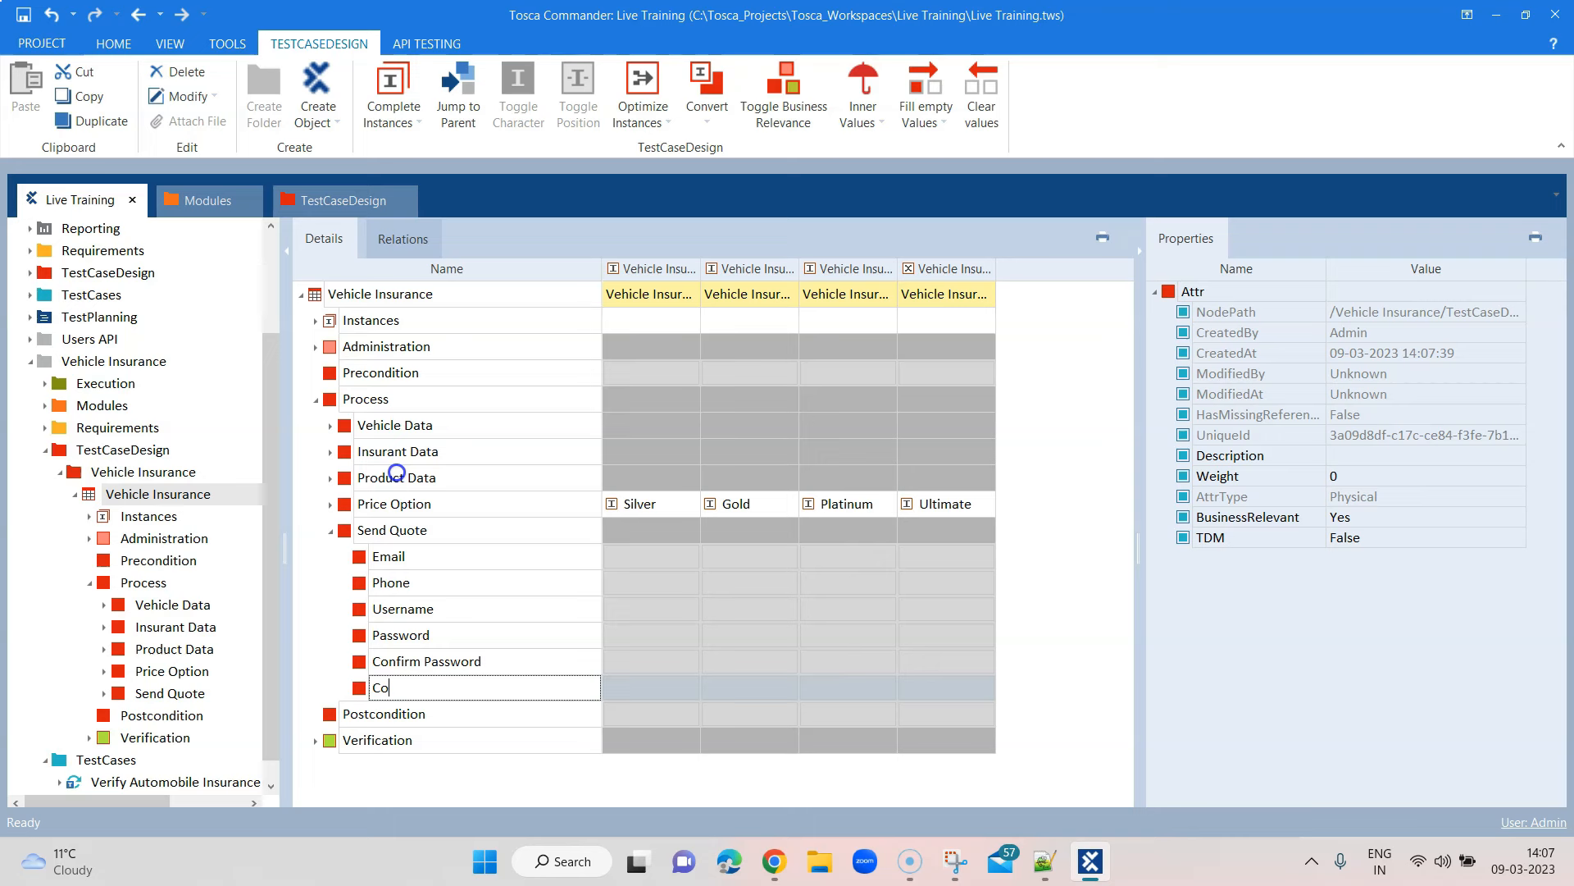
type("Comments")
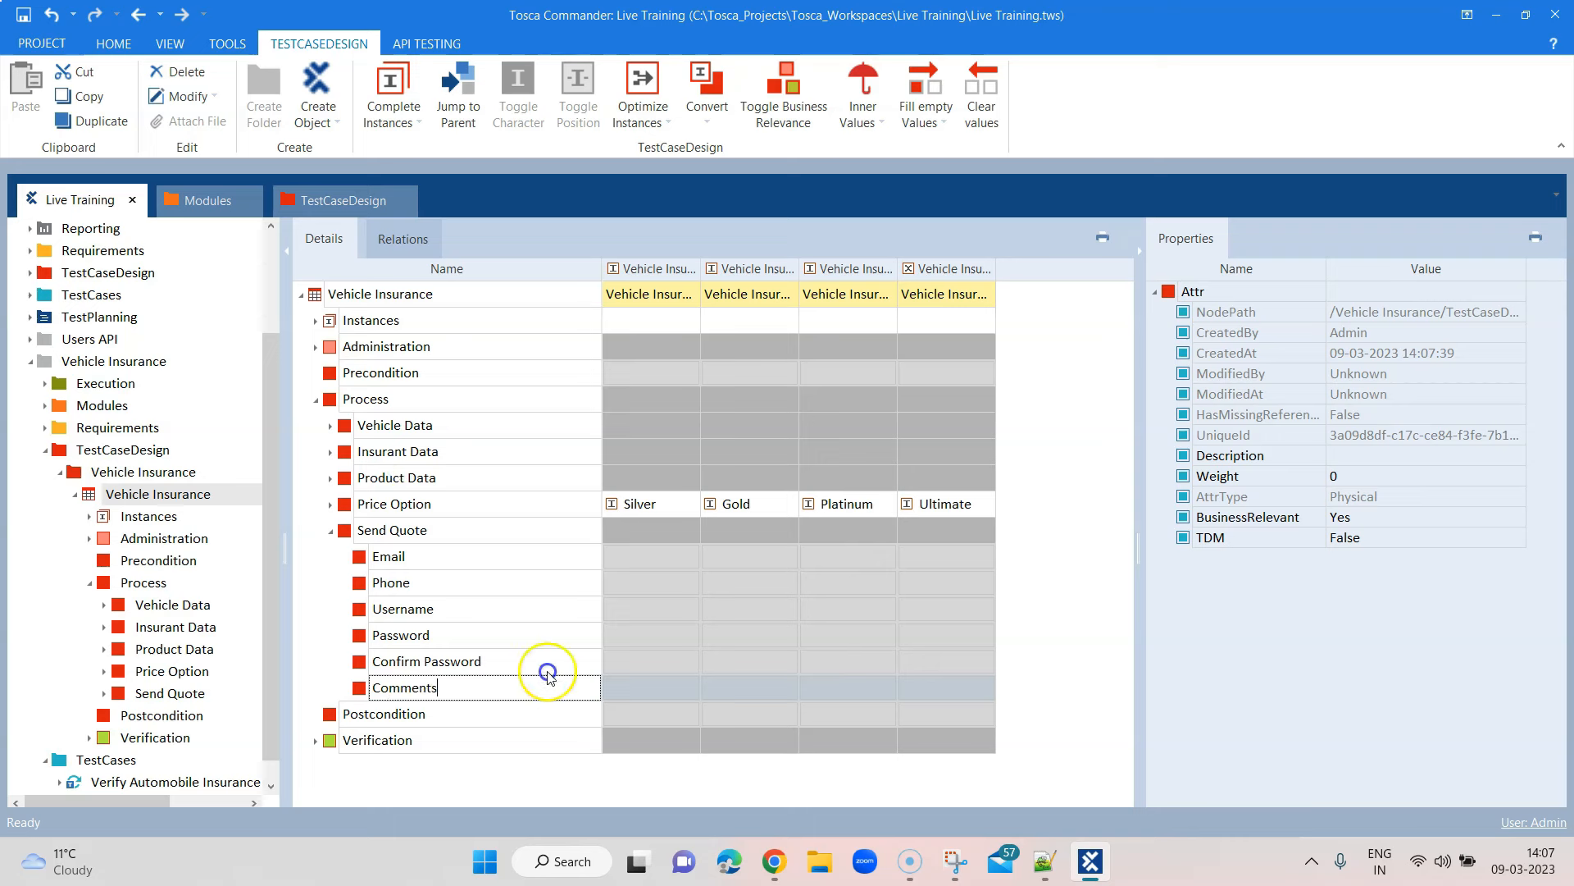
key("Return")
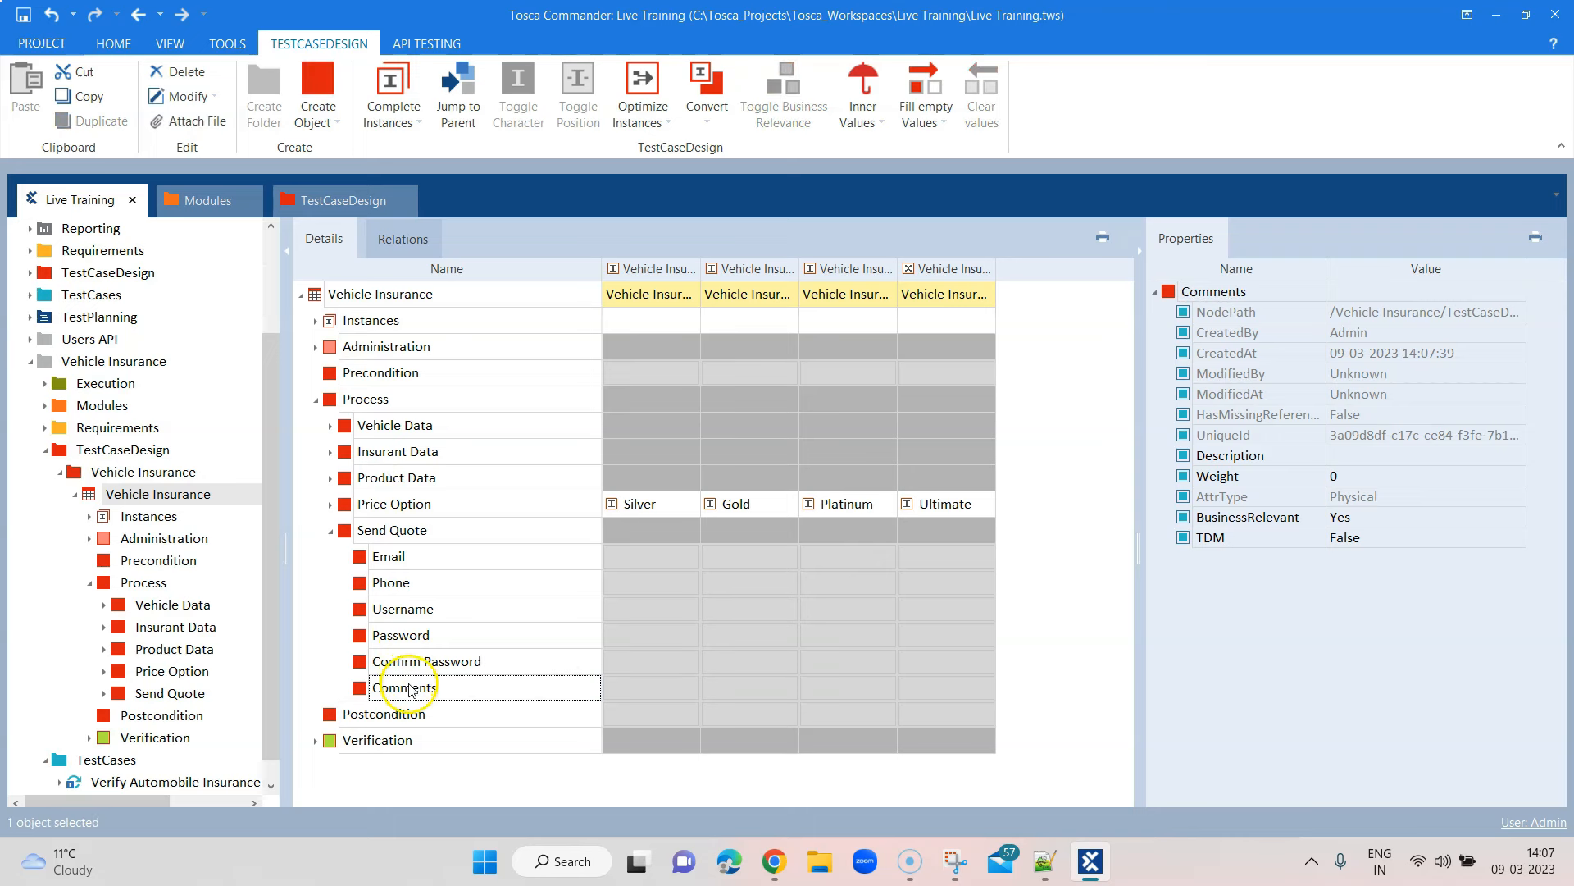
Create an instance under Email holding a test e-mail address value
right_click(396, 557)
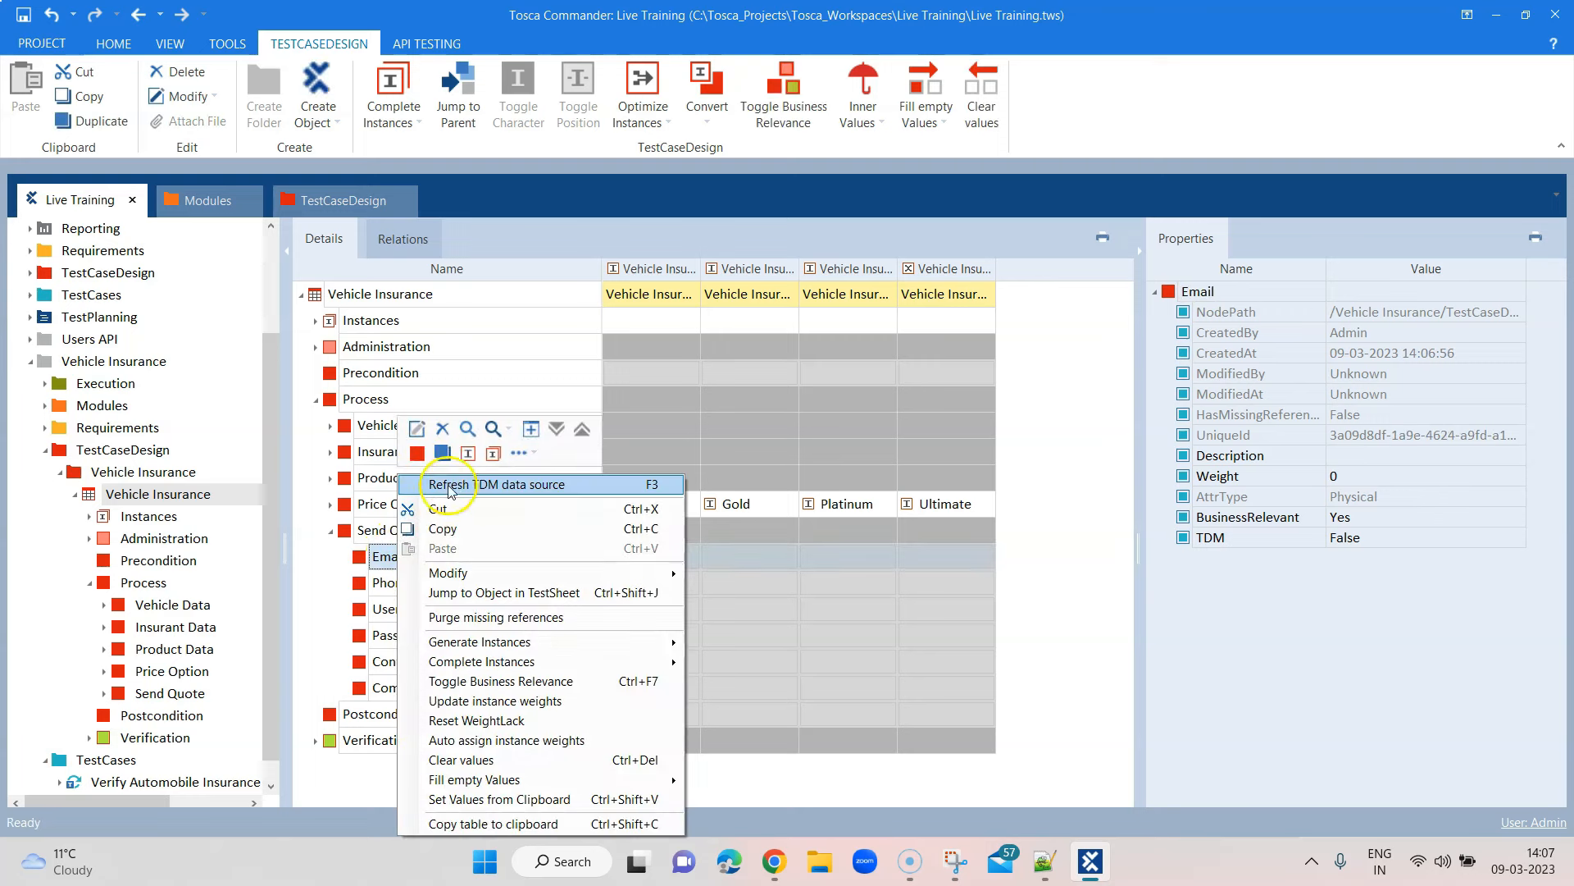
left_click(467, 452)
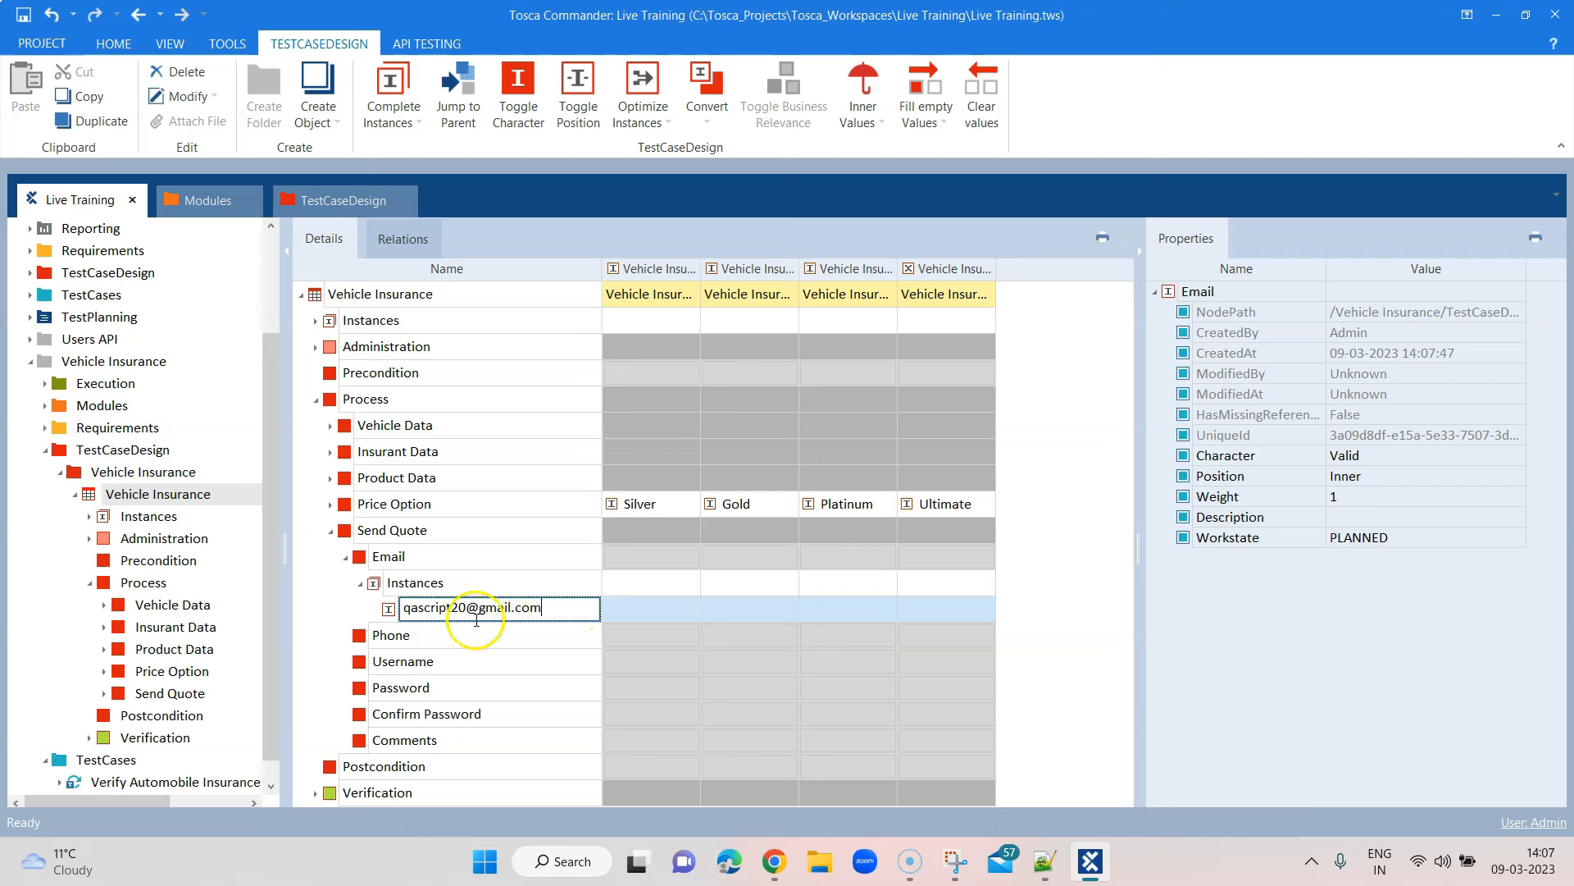
left_click(560, 610)
left_click_drag(559, 609, 431, 602)
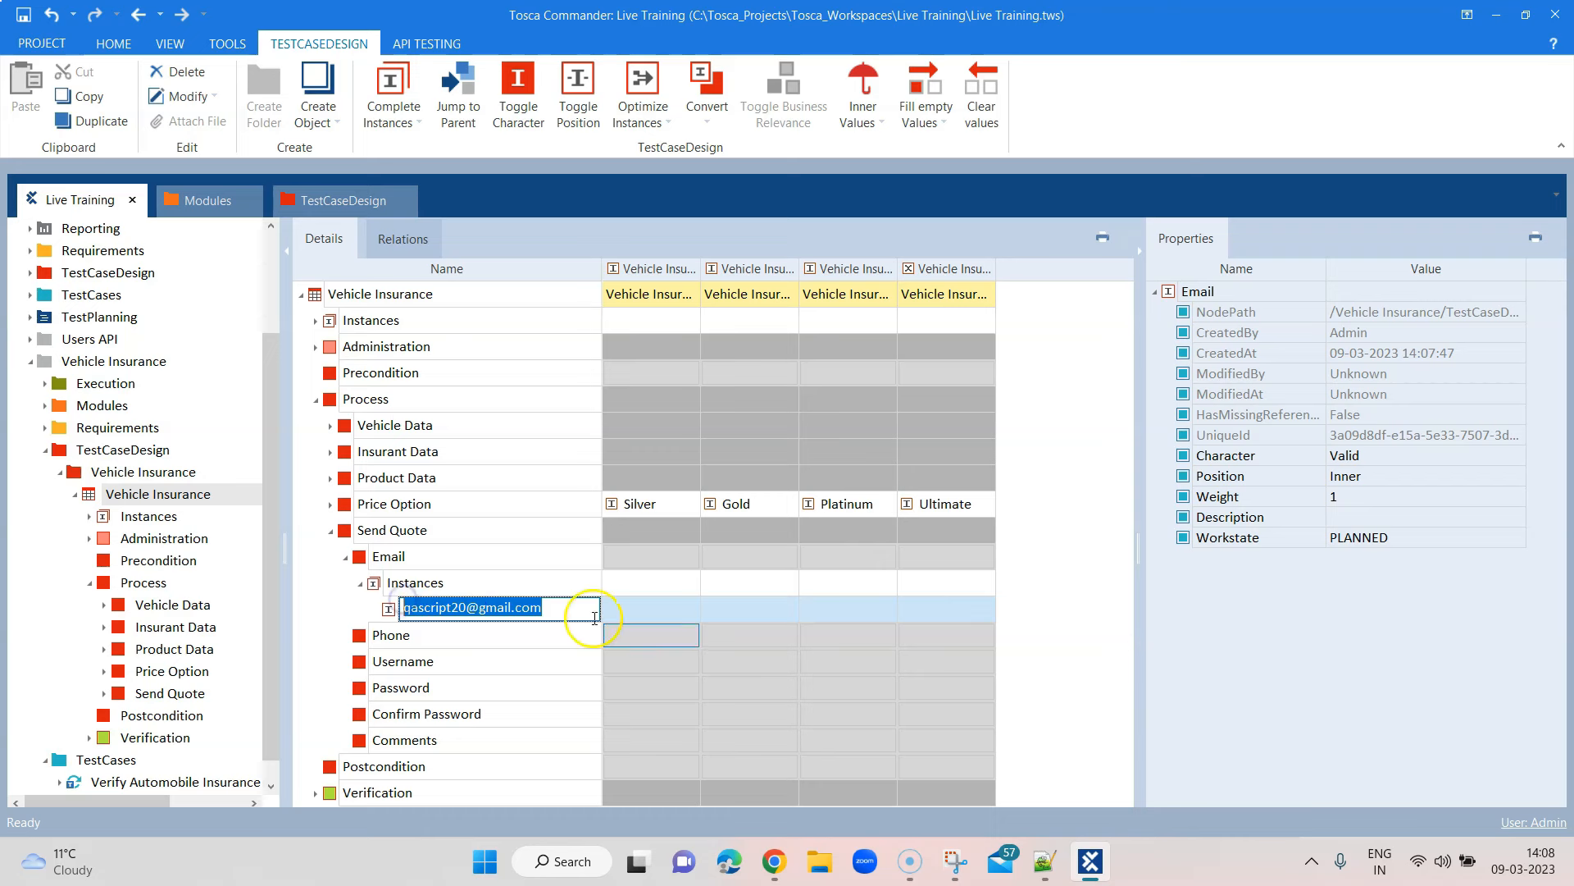
left_click(500, 637)
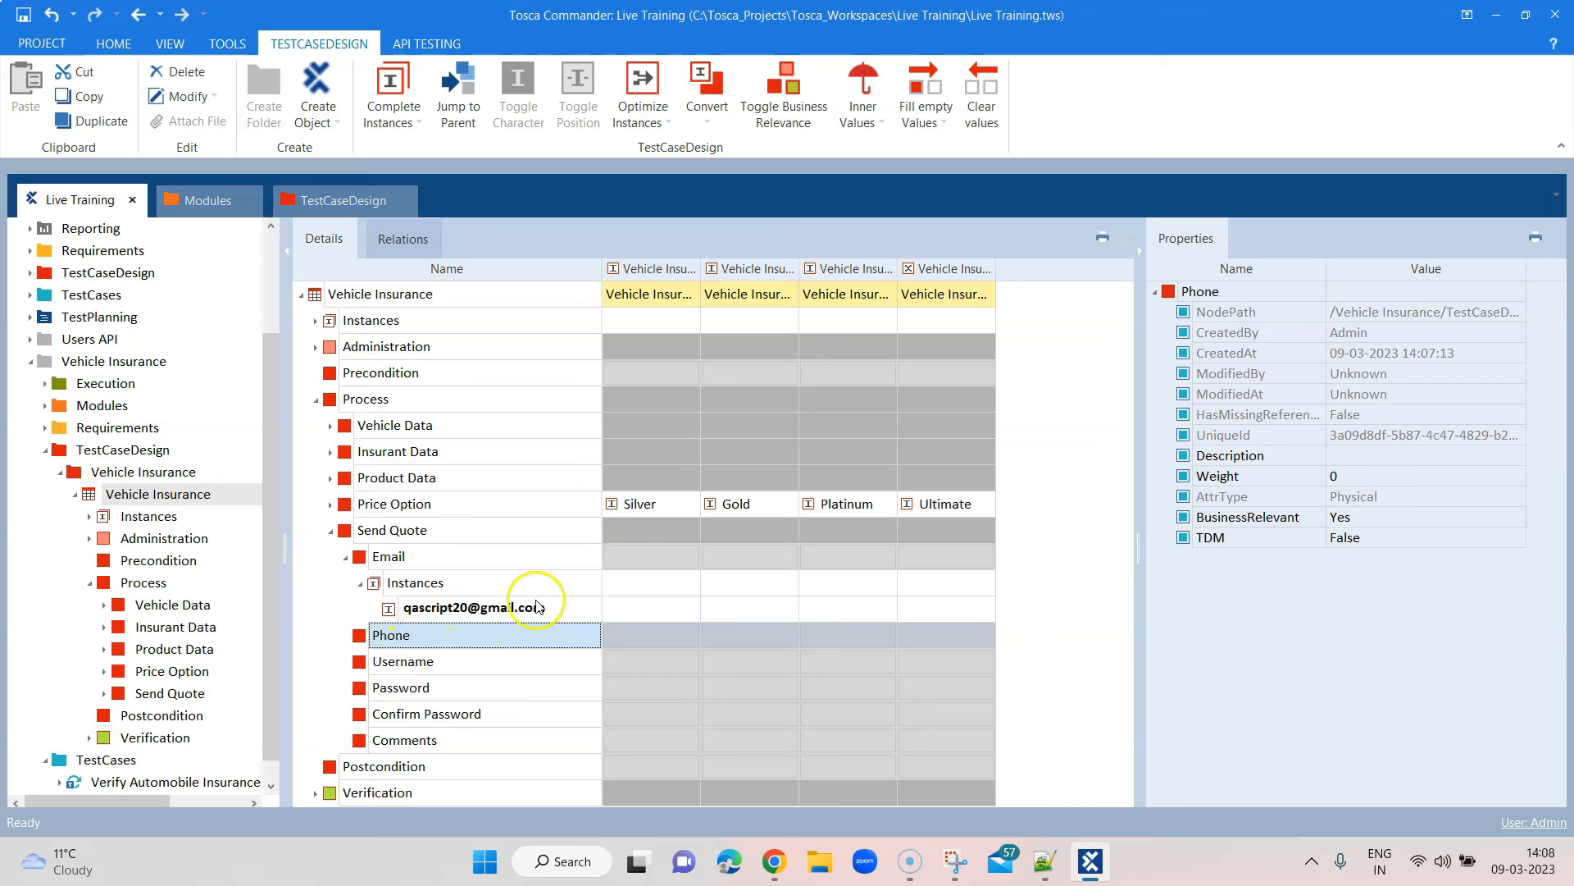
Create a Username instance with a test username value, then start an instance under Password
left_click(437, 663)
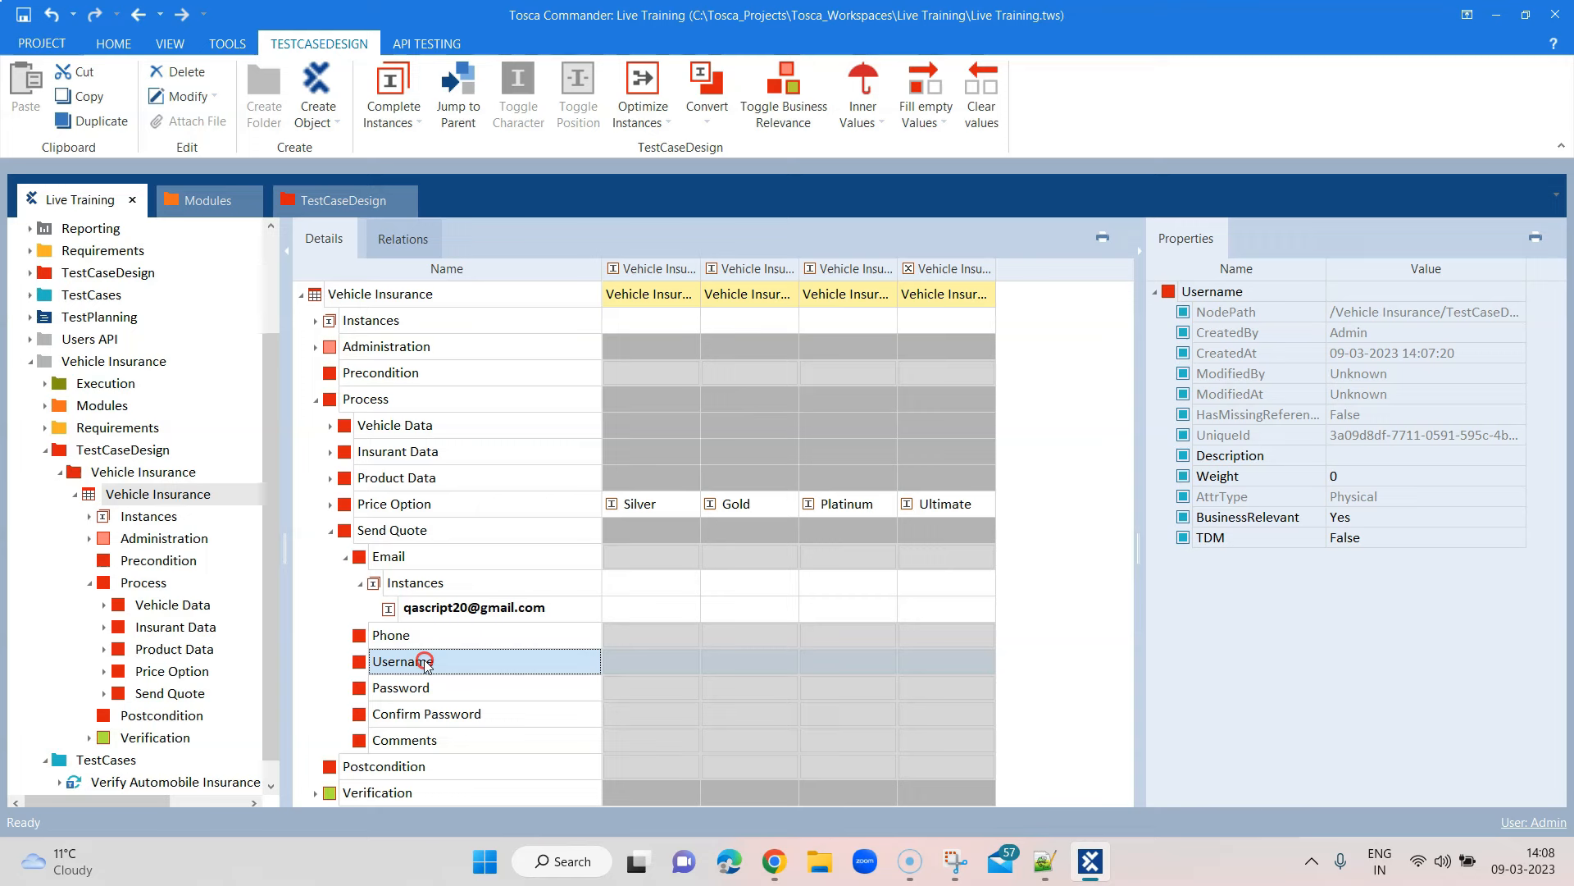
right_click(426, 663)
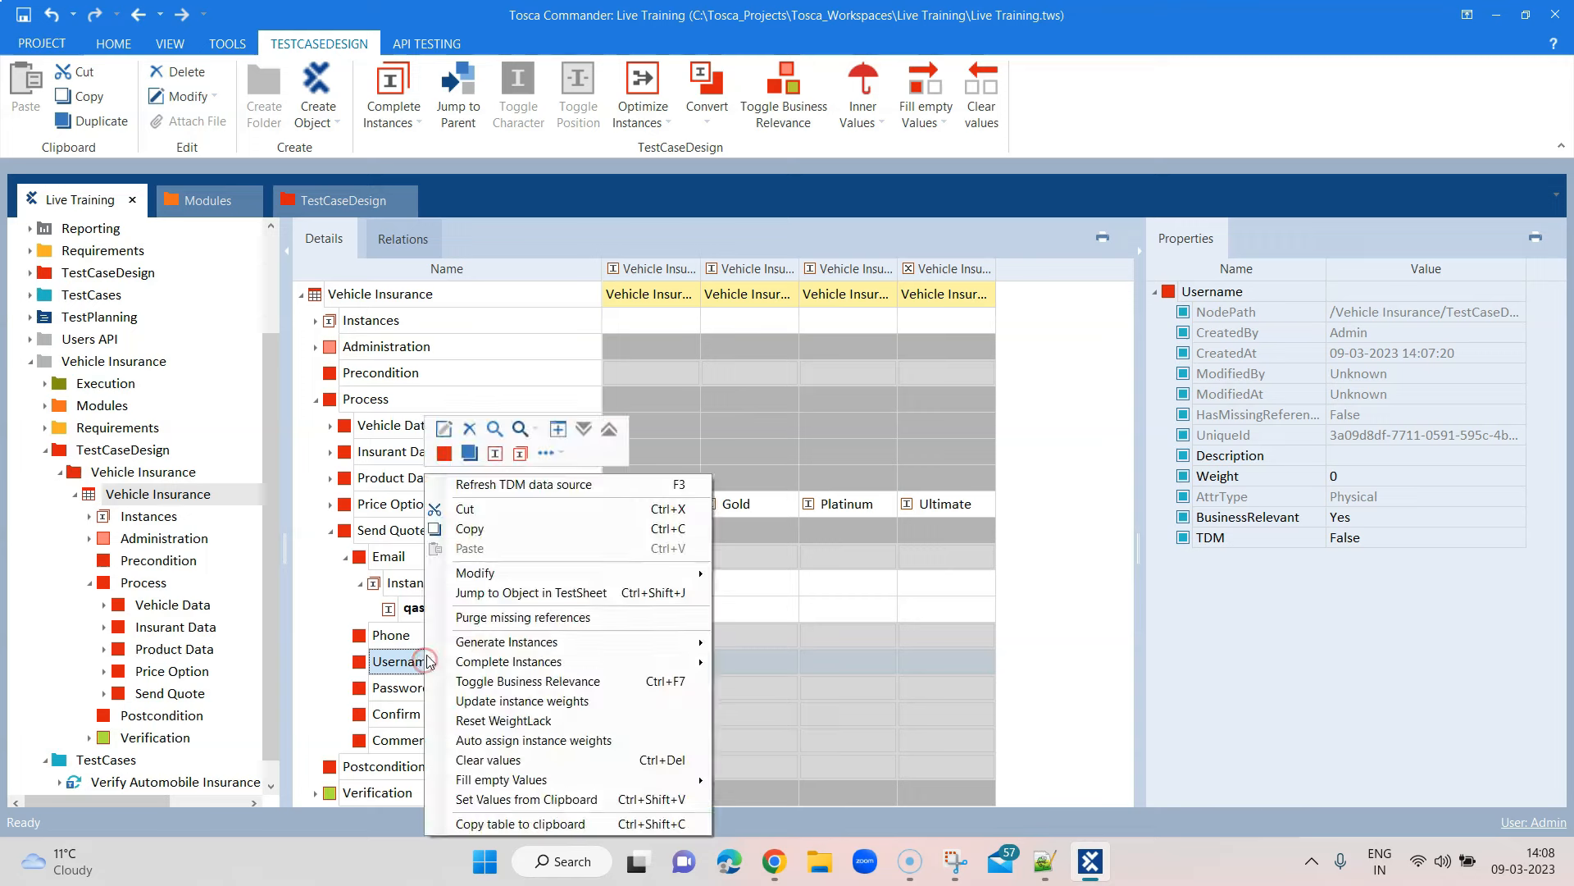
left_click(469, 453)
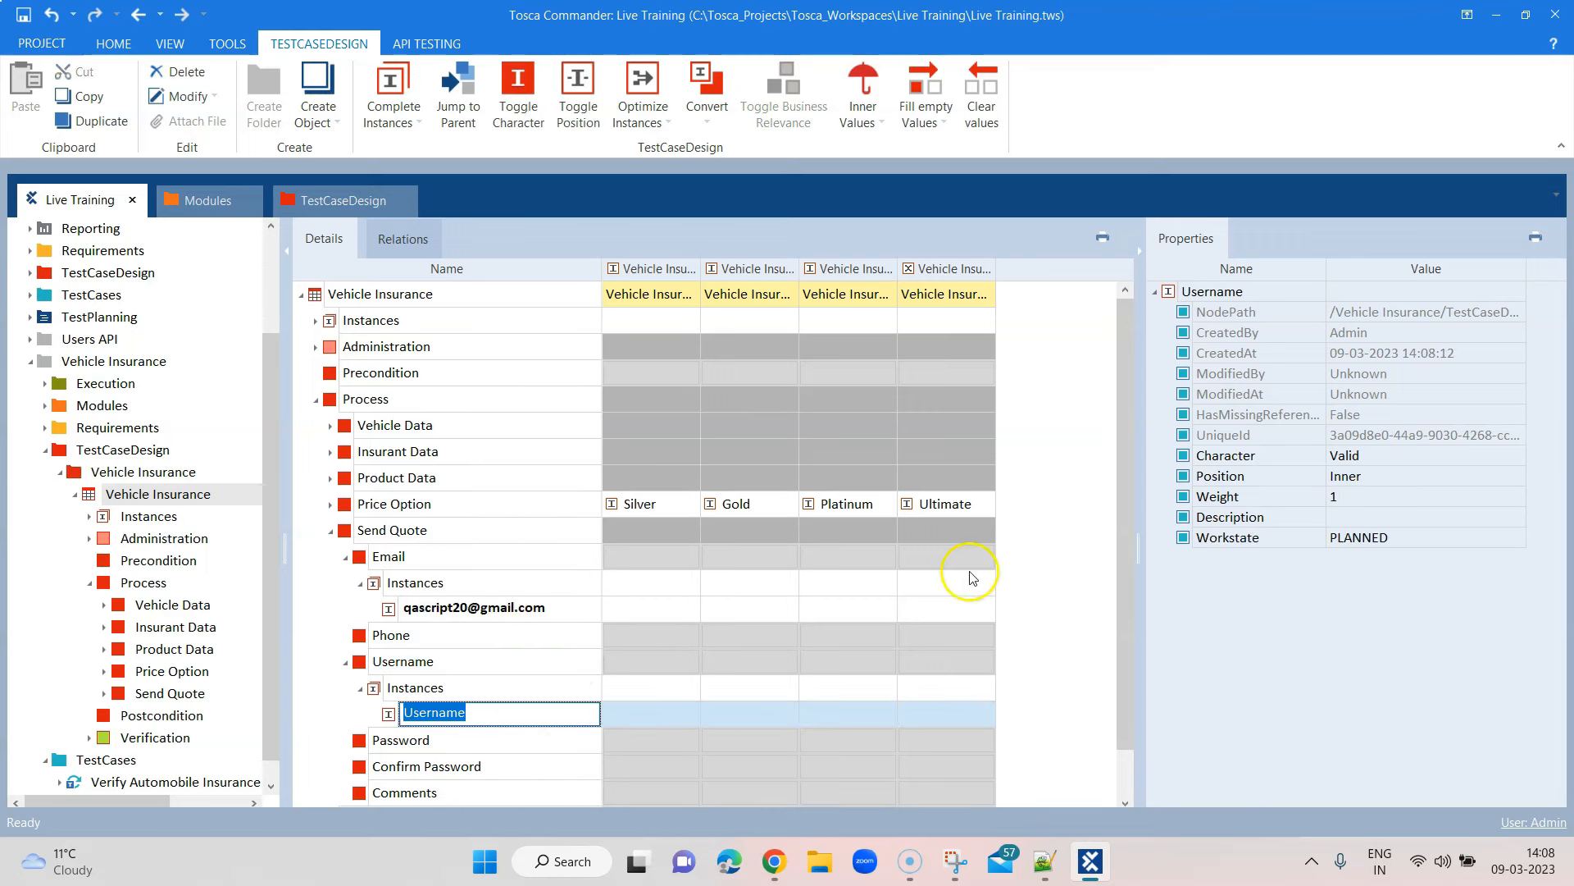
left_click_drag(1121, 443, 1137, 550)
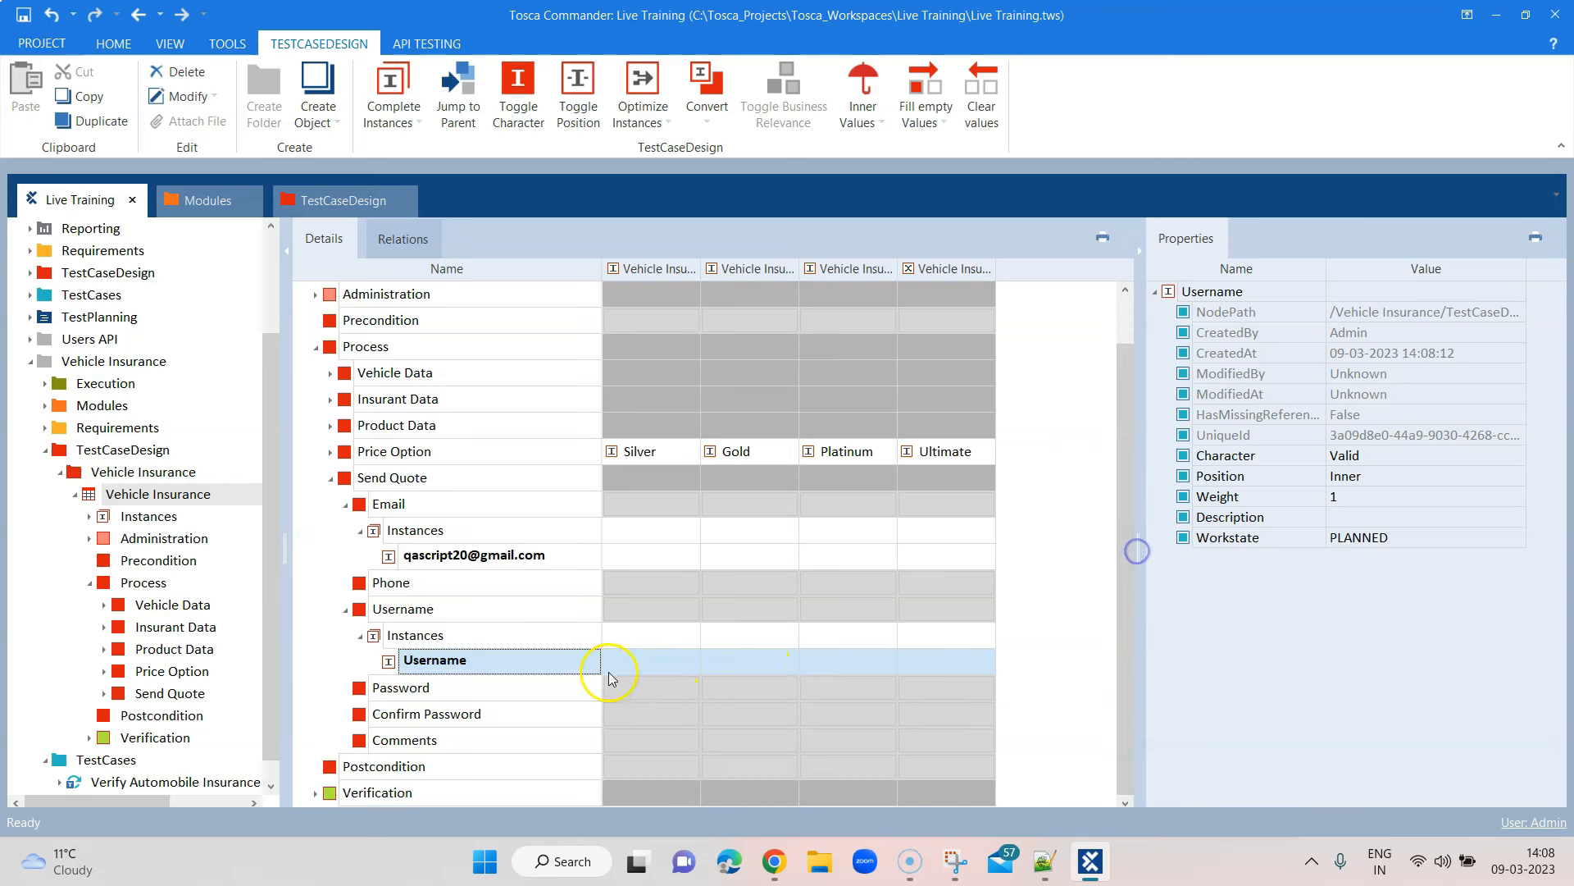
left_click(434, 662)
type("qascript")
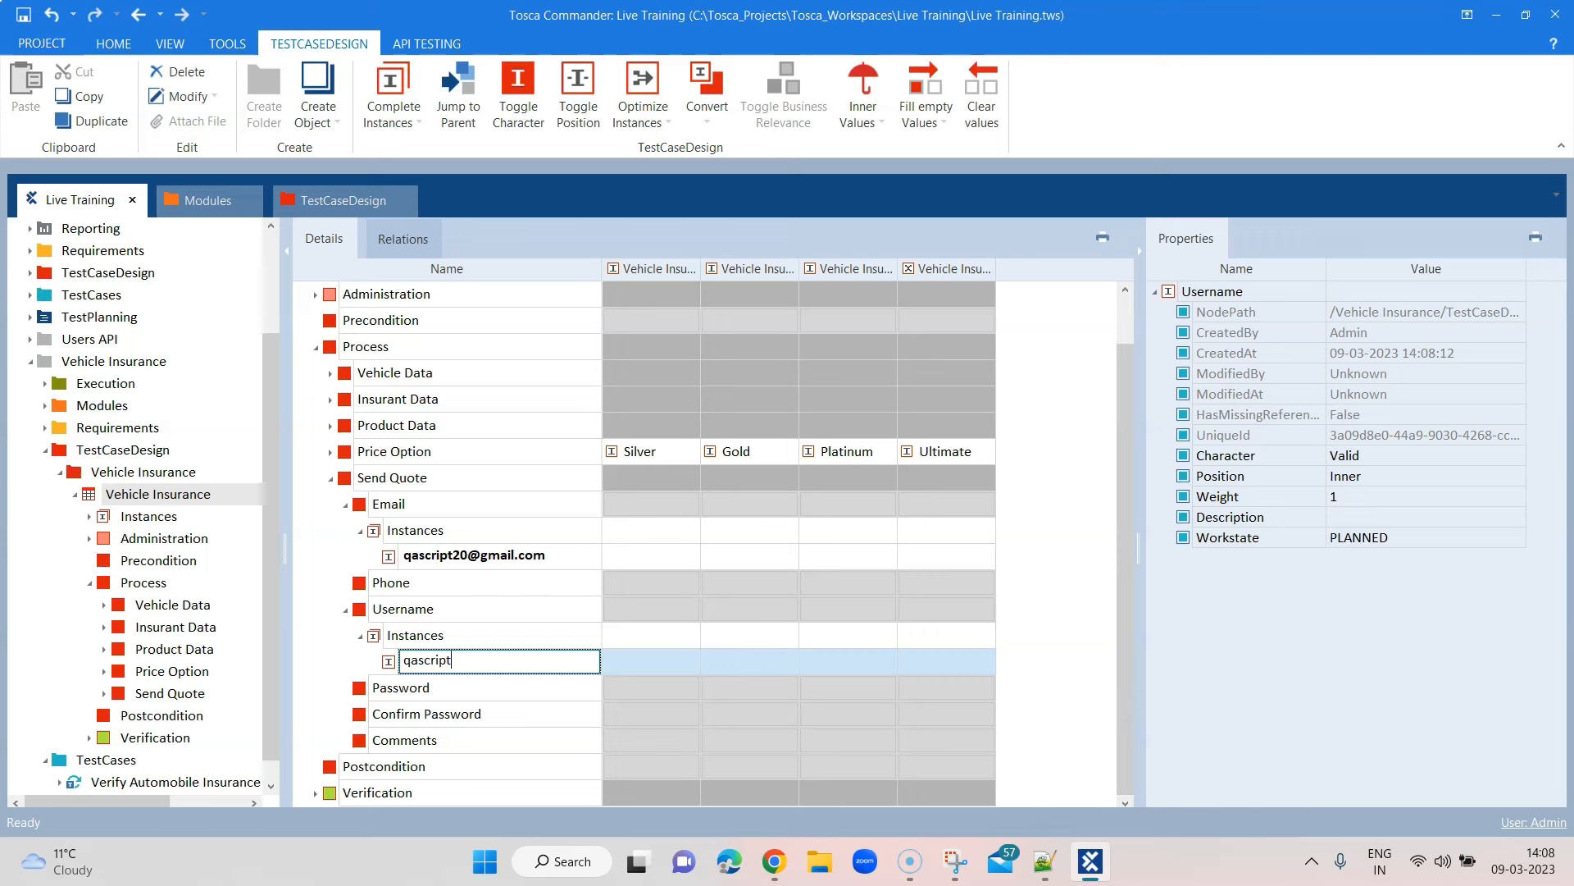
left_click(447, 696)
right_click(417, 695)
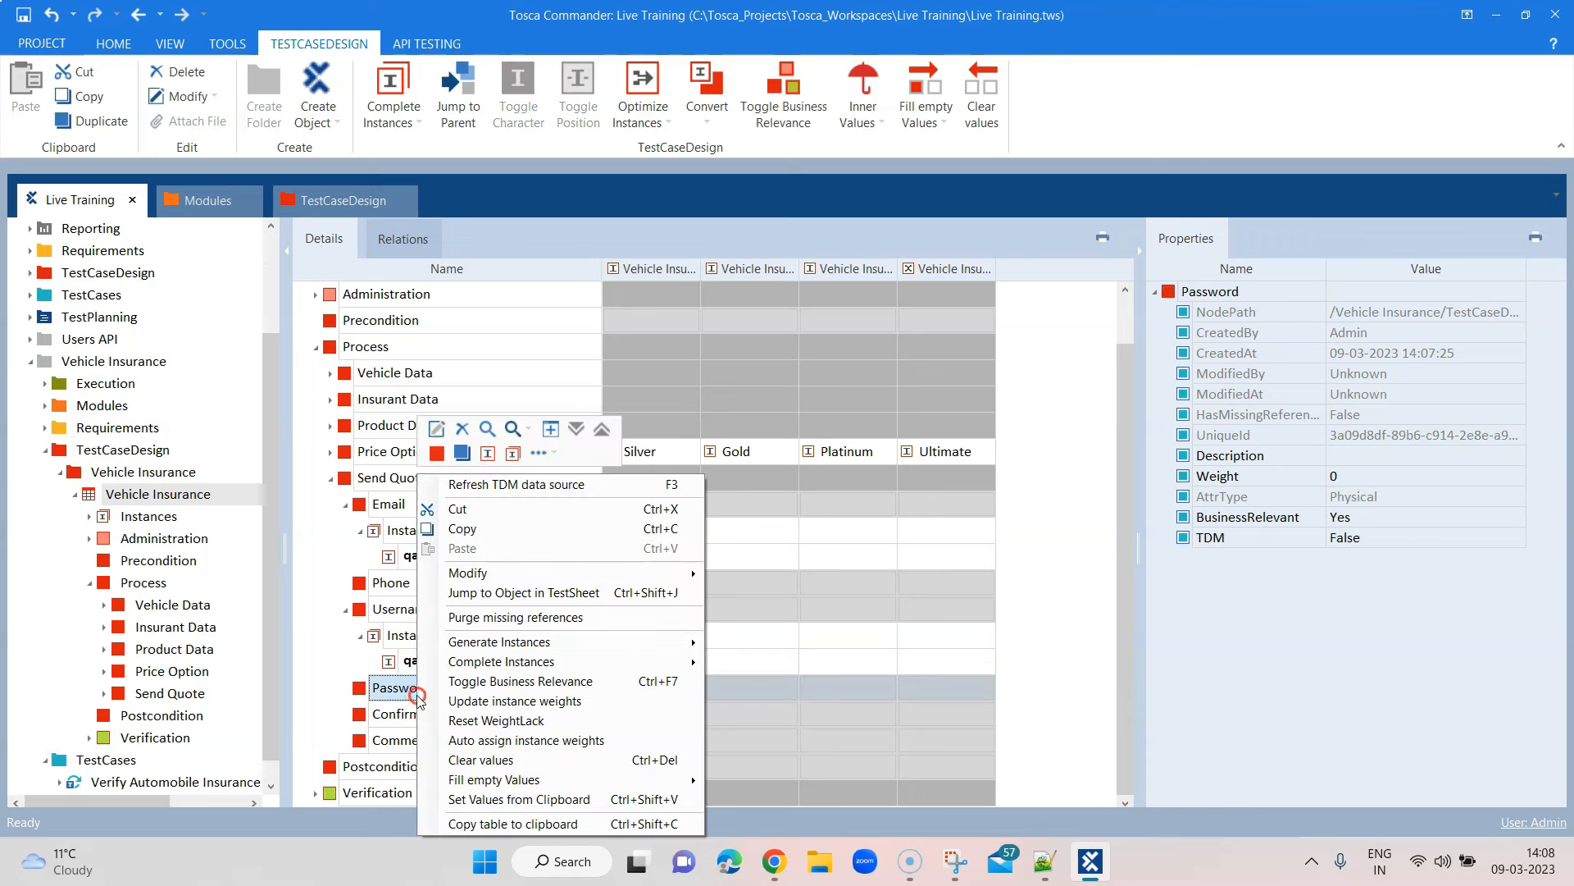
left_click(487, 452)
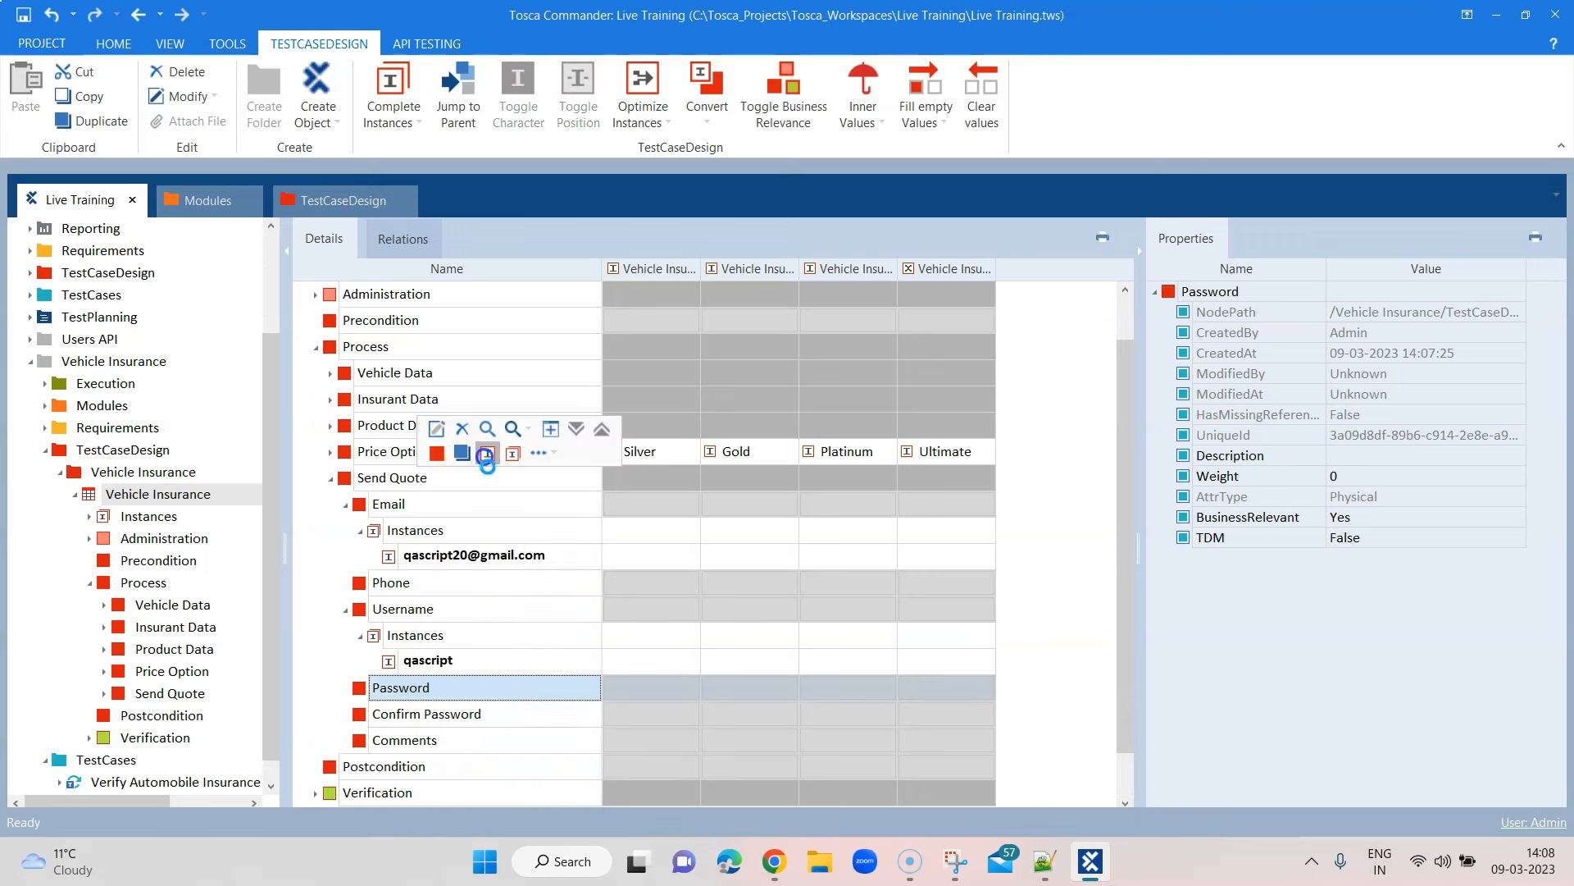
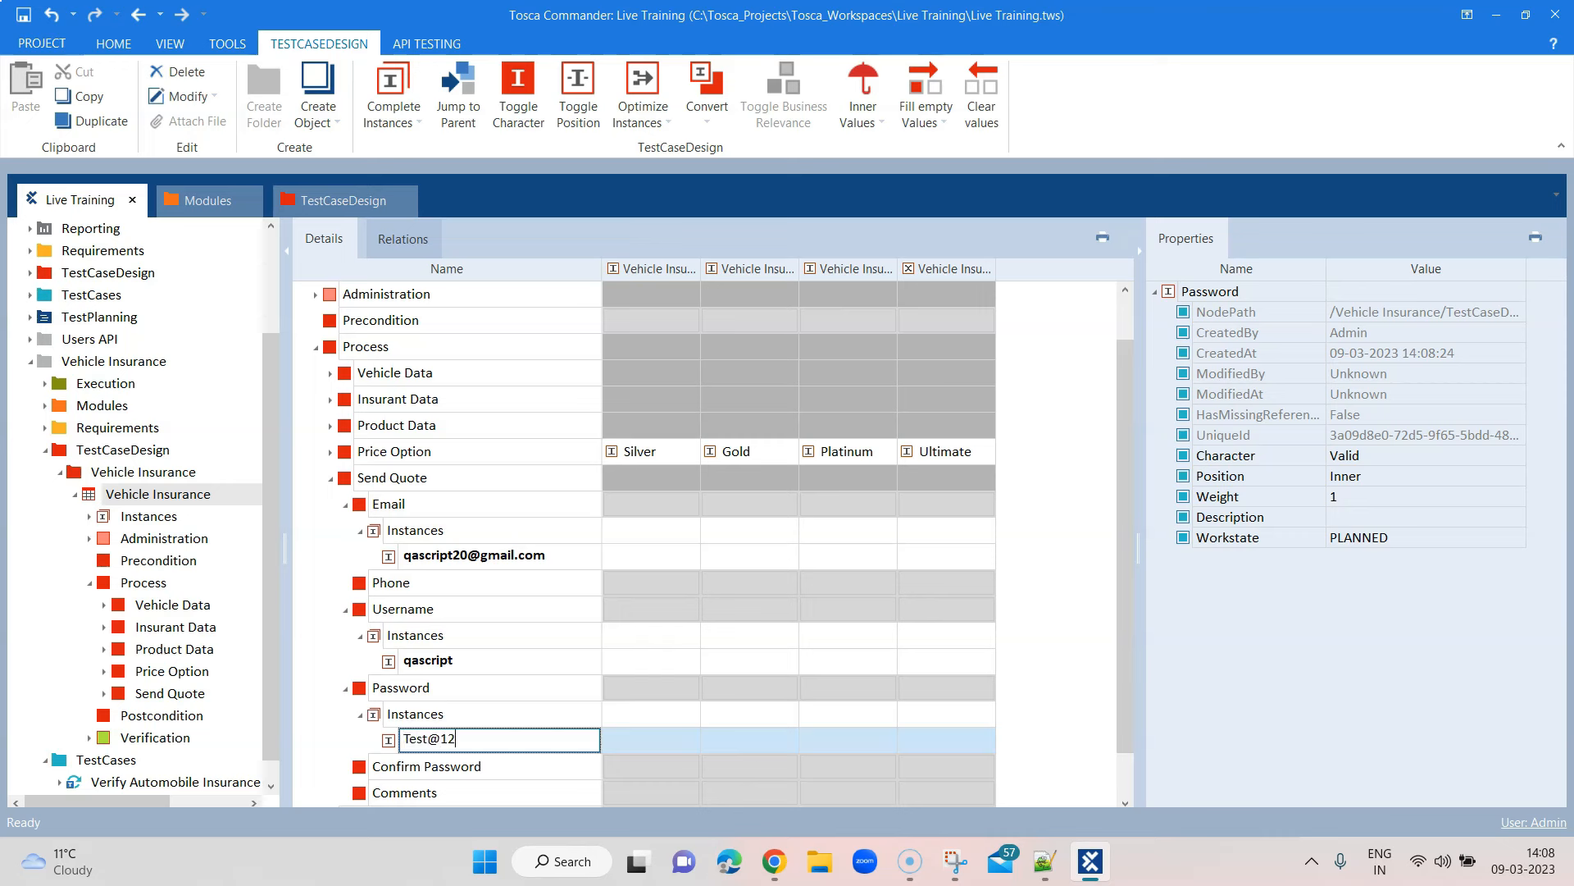
Add a Confirm Password instance holding the same test password as the Password instance
left_click(495, 769)
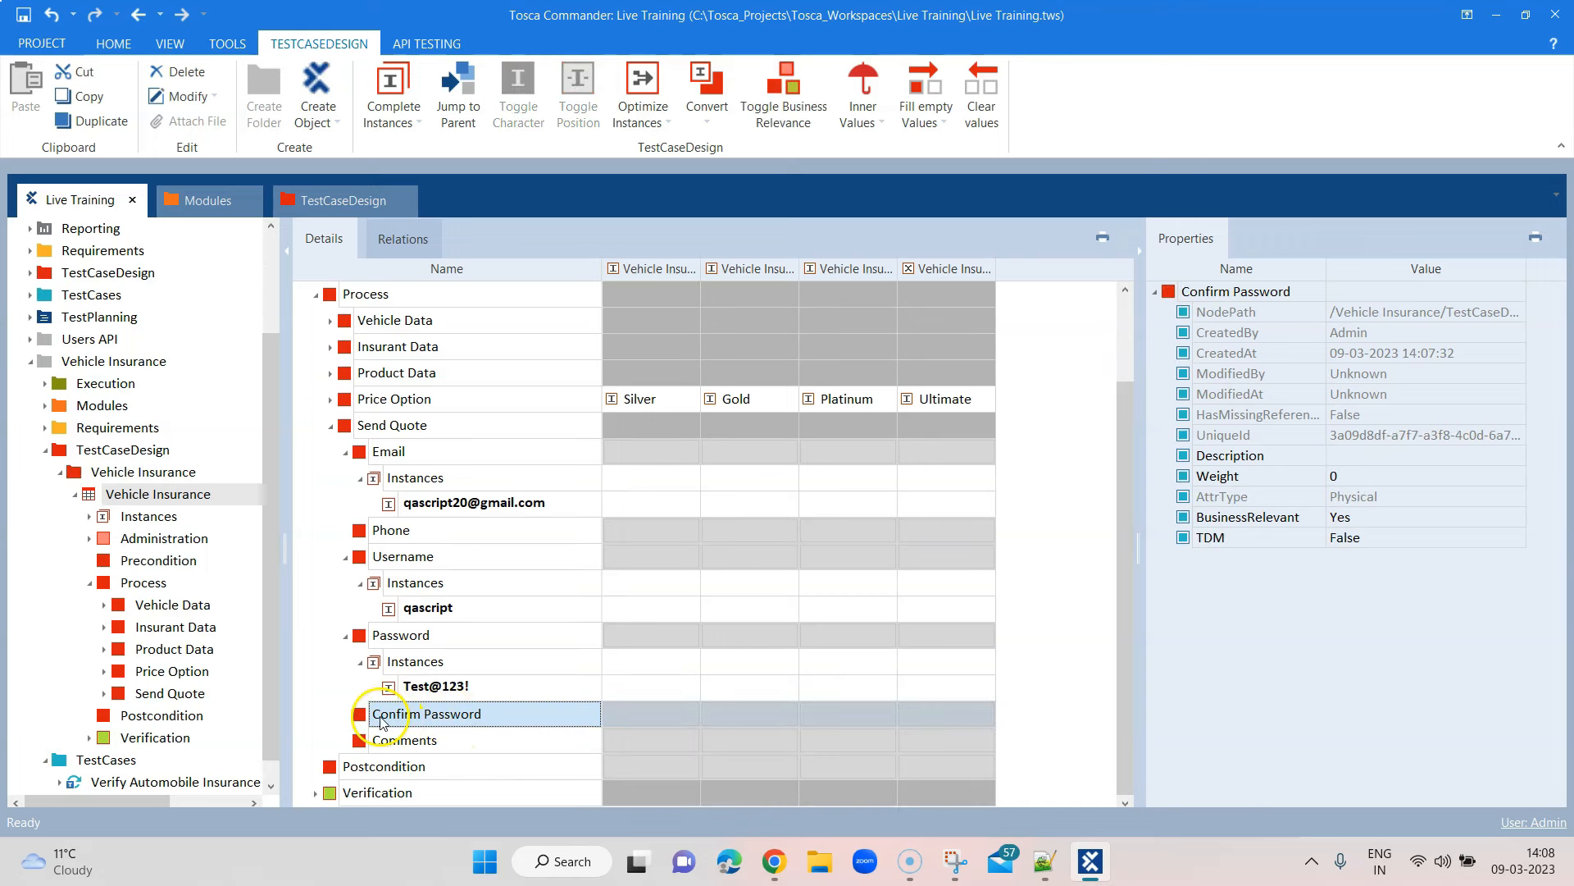
right_click(380, 721)
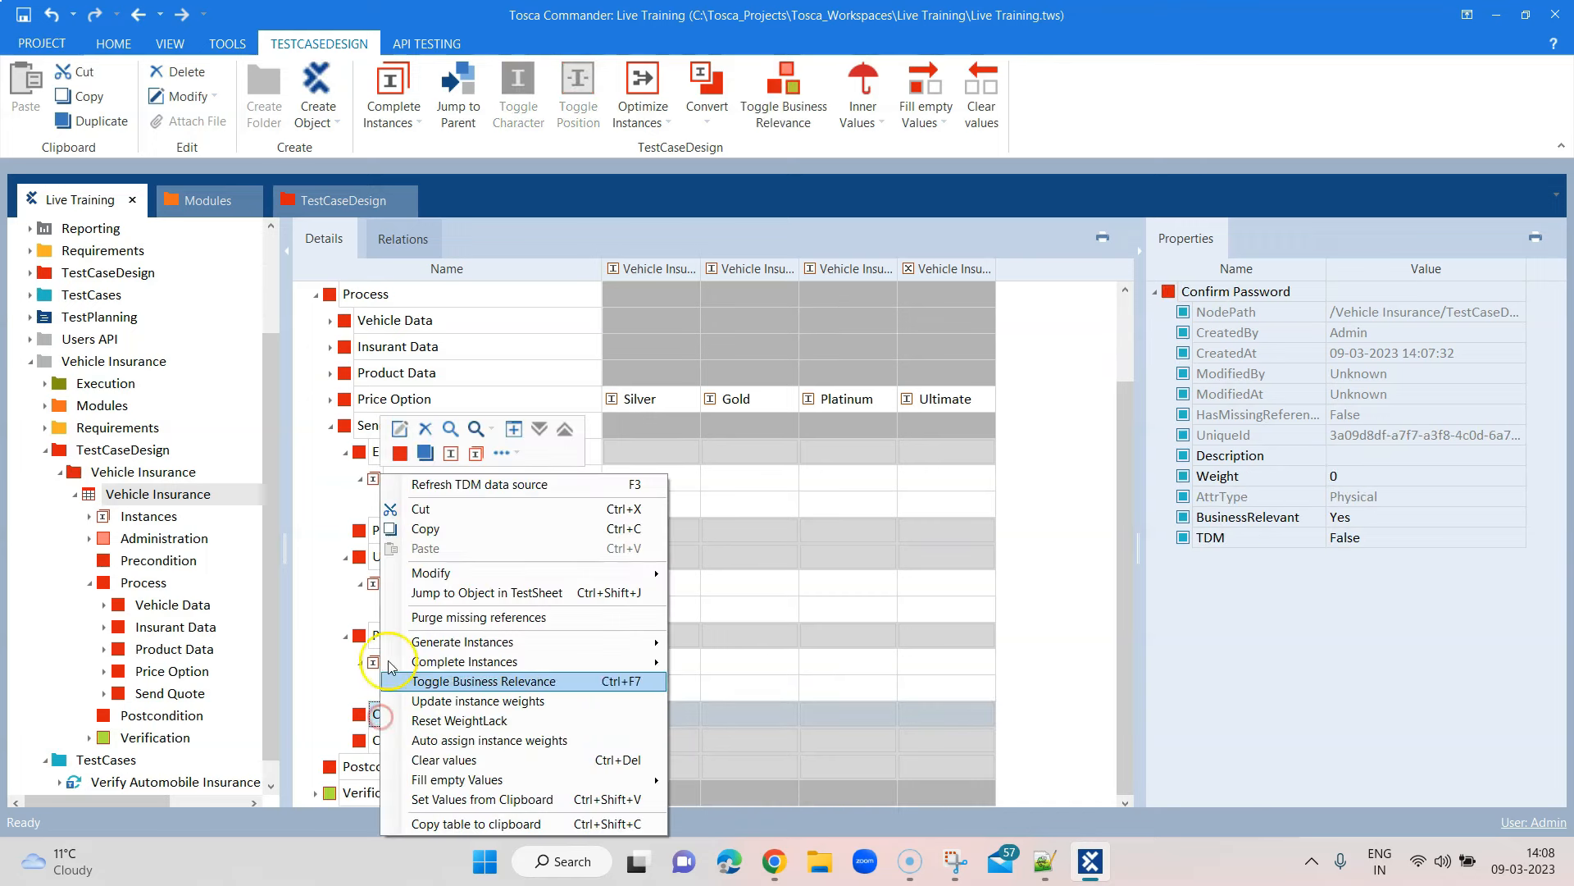
left_click(449, 454)
type("Test@123")
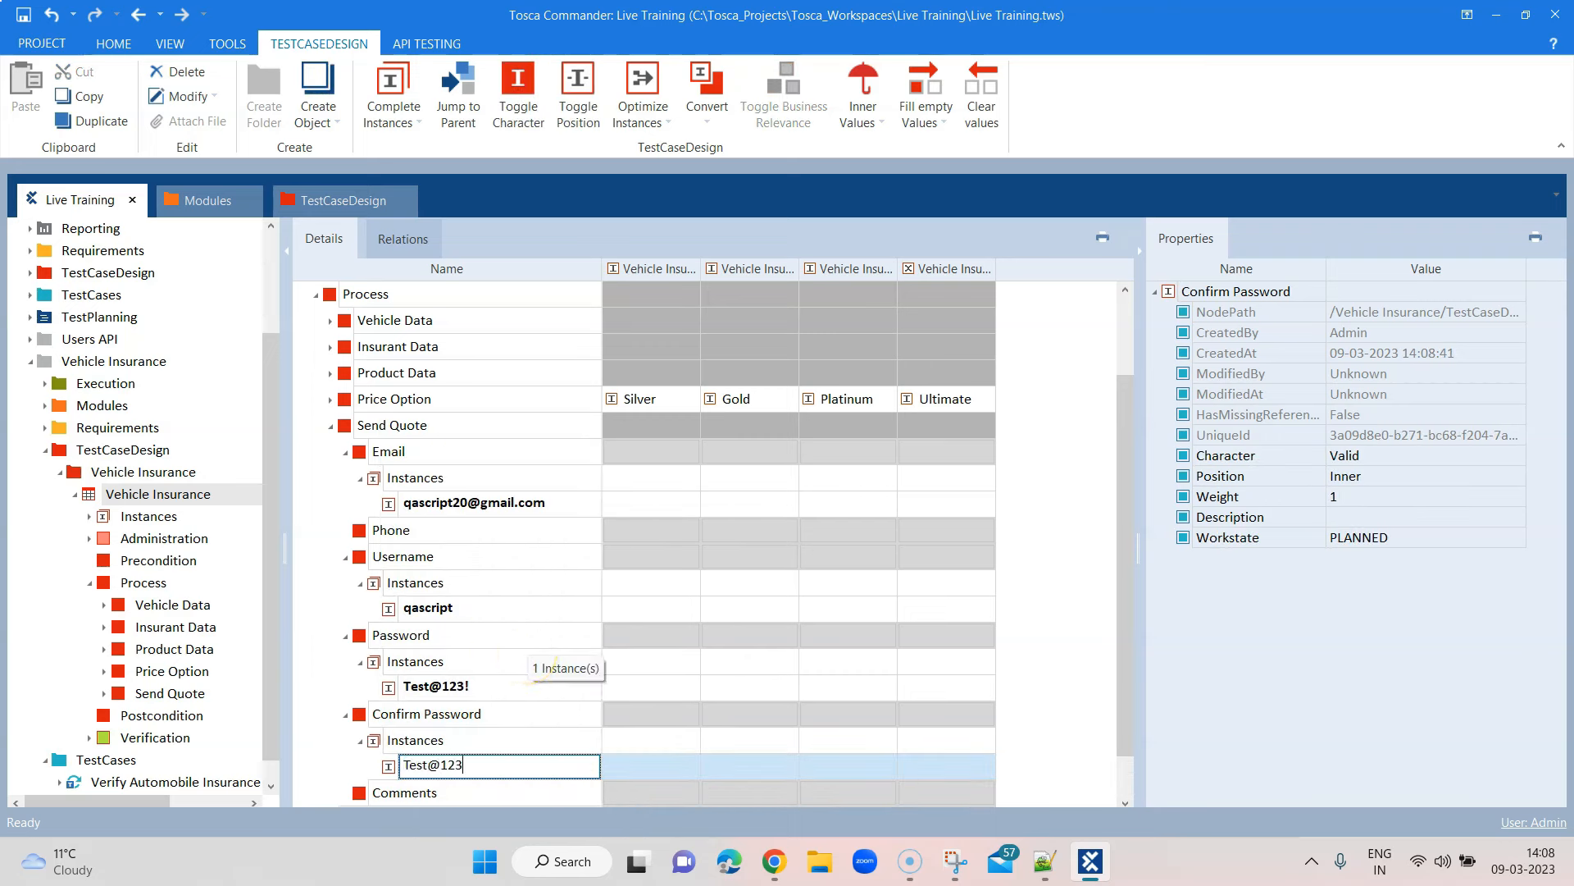
type("!")
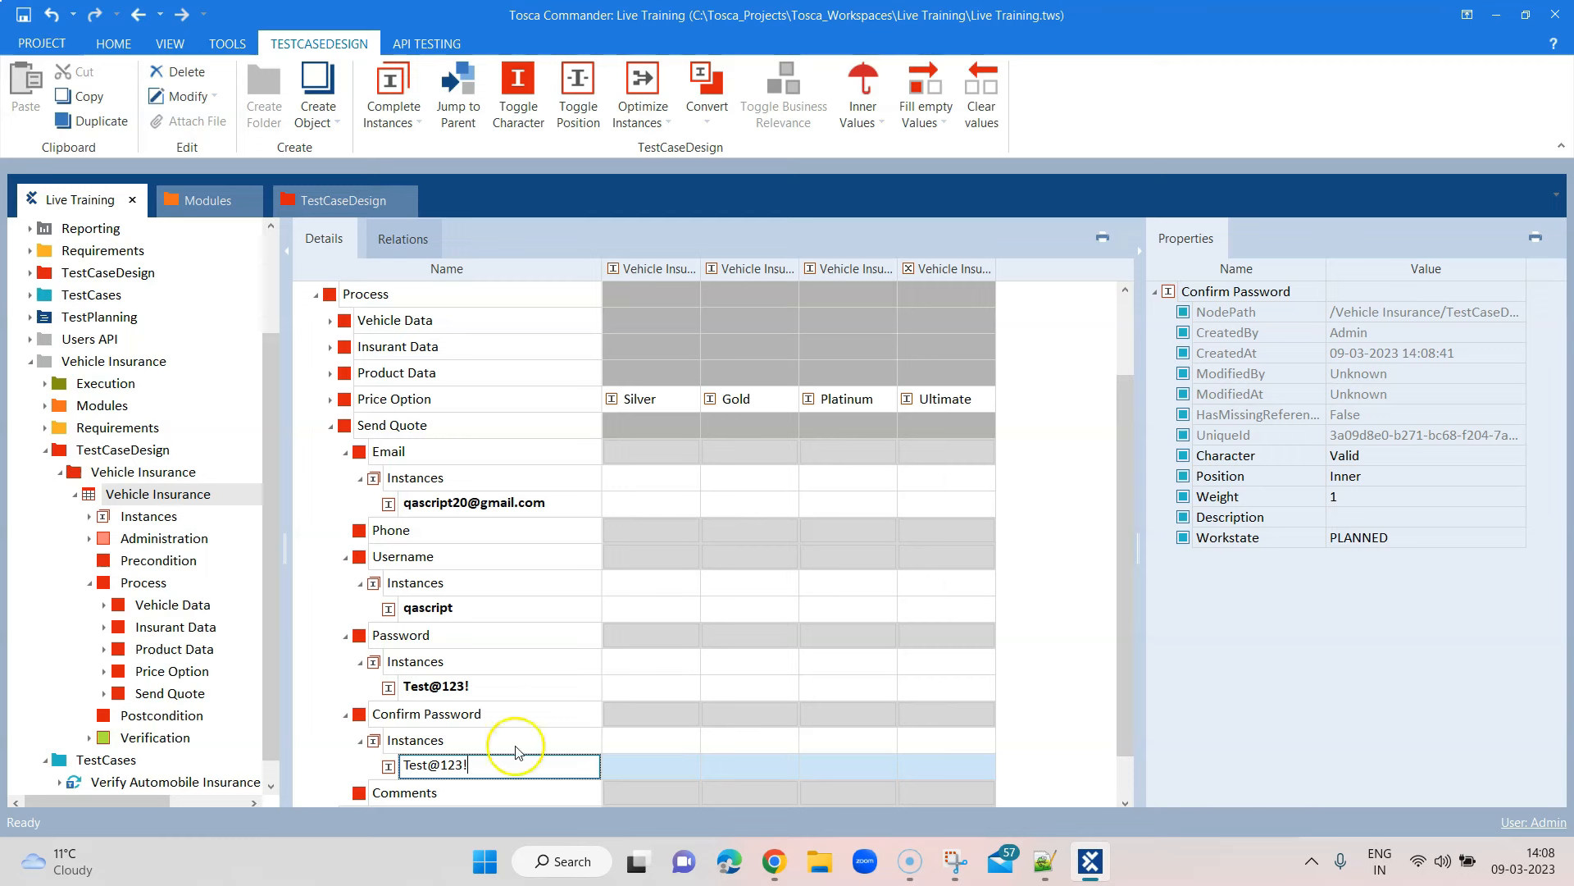
left_click(441, 792)
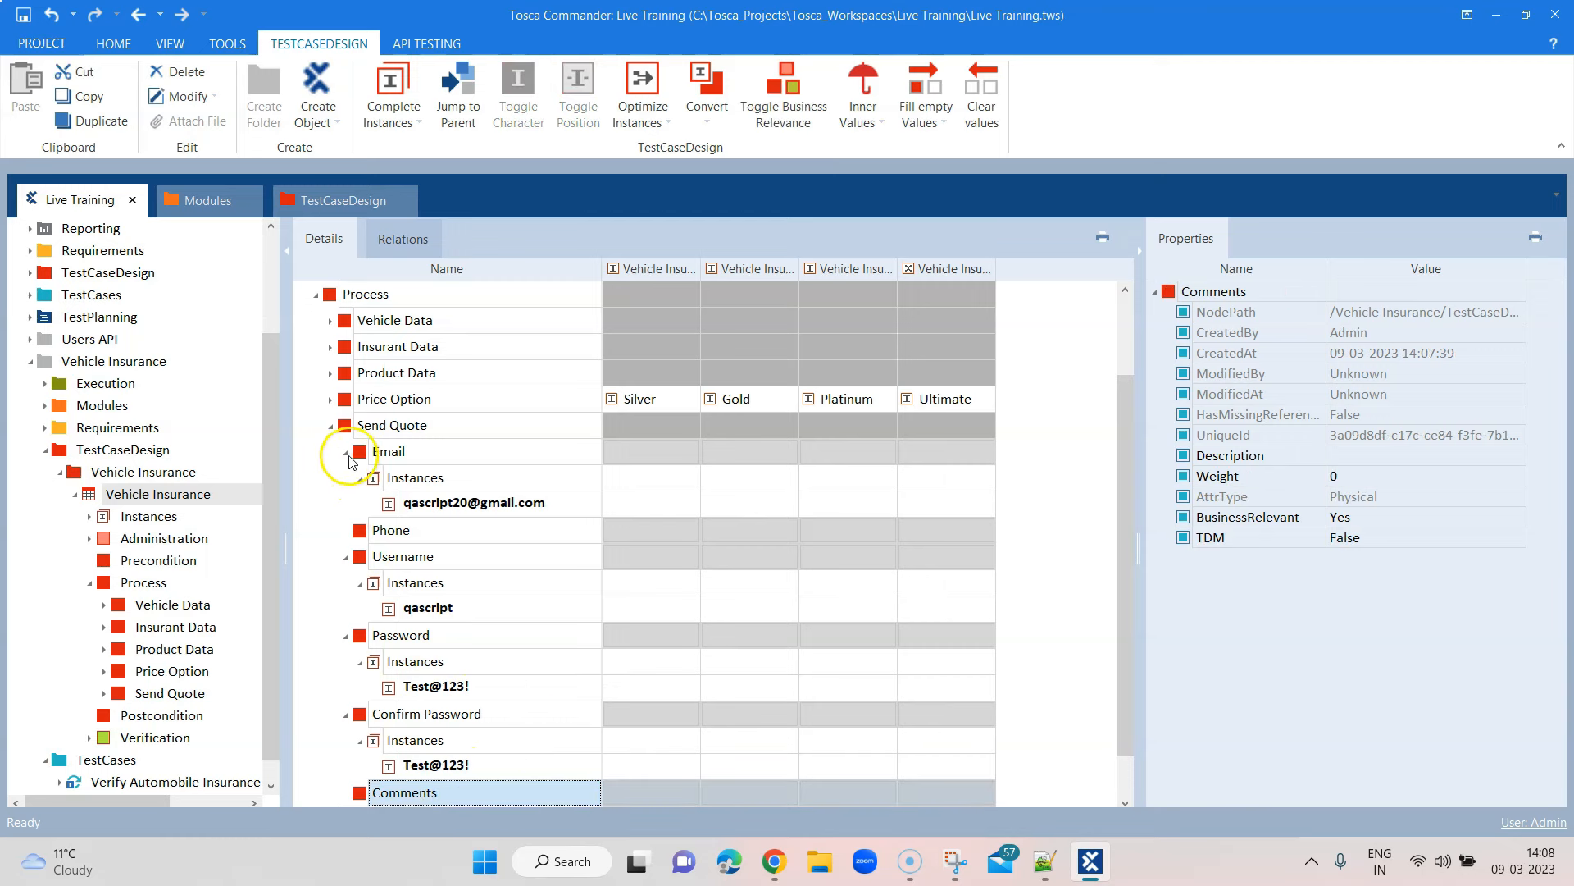
left_click(330, 424)
left_click(330, 530)
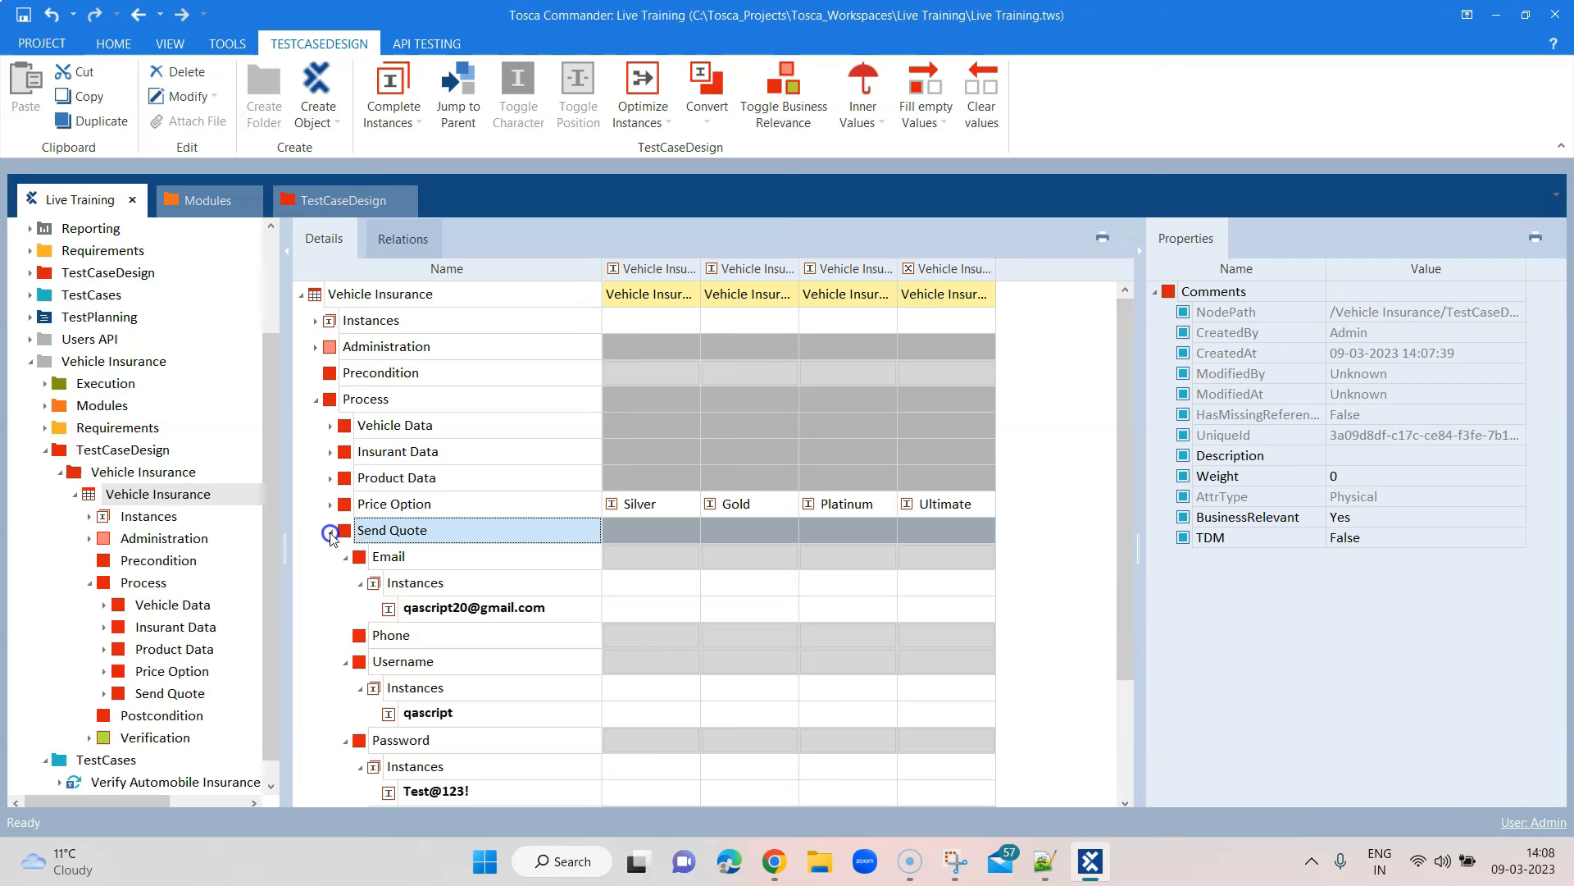
left_click(345, 556)
Choose the test e-mail instance as the Email value for Silver, Gold, Platinum and Ultimate
right_click(366, 539)
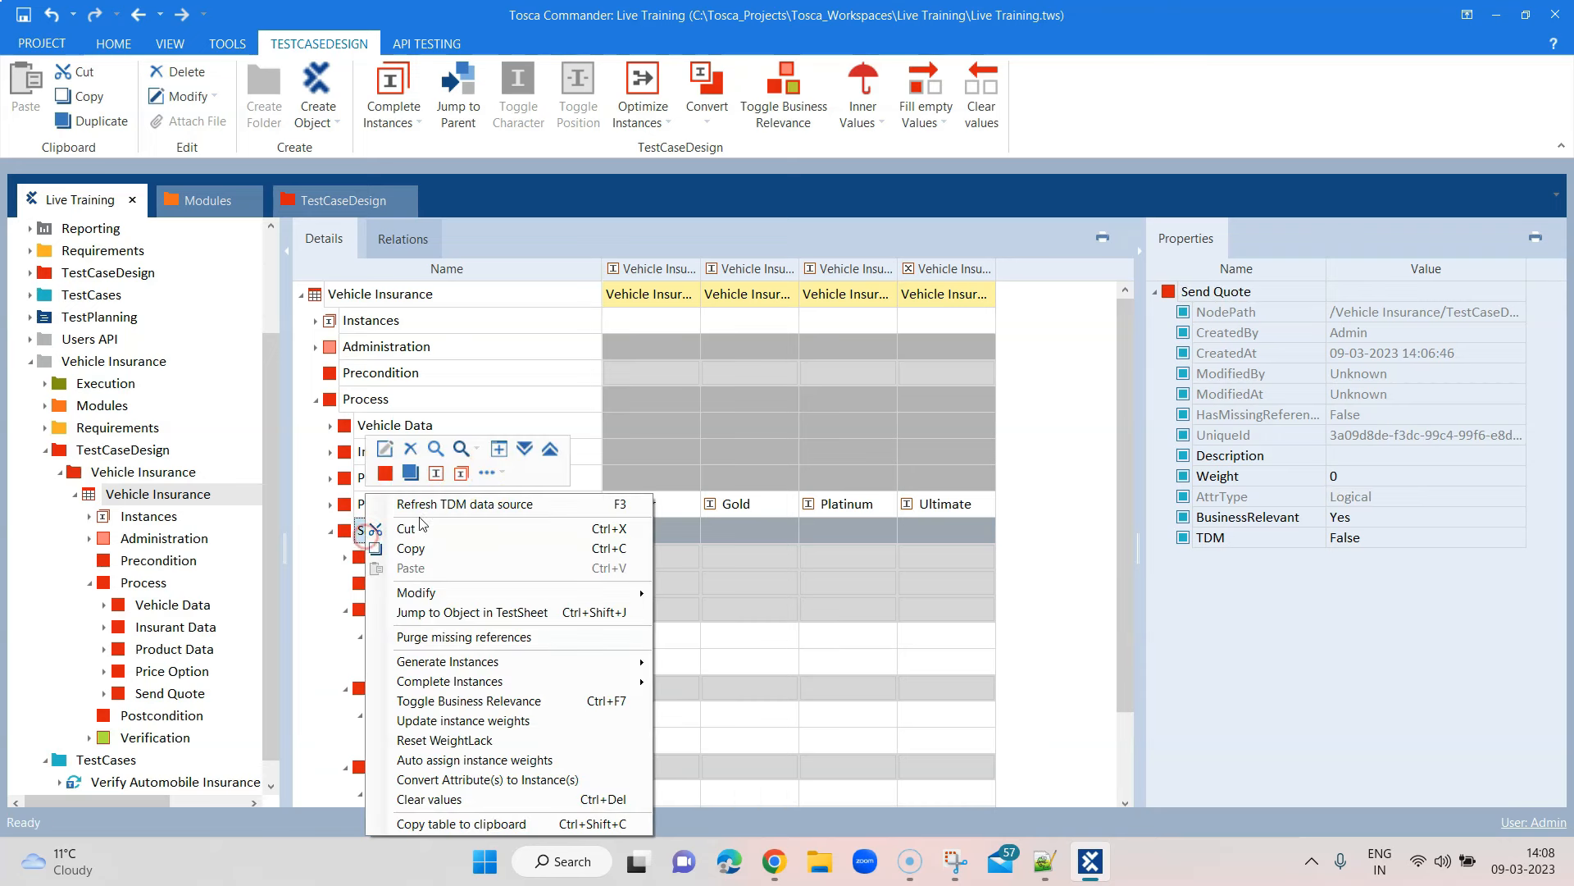
left_click(525, 449)
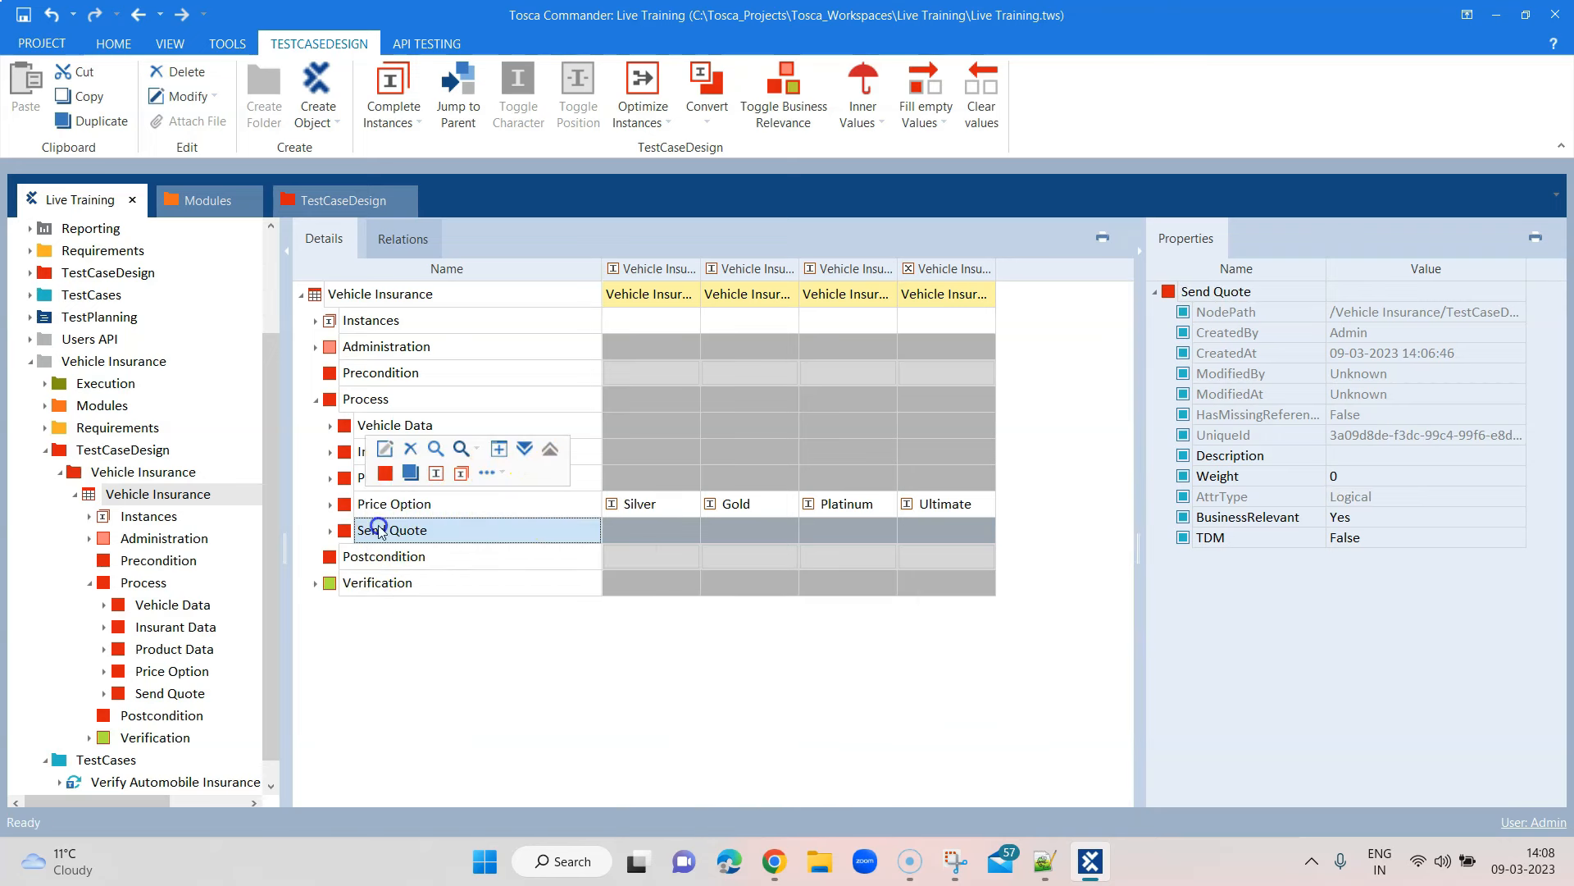
left_click(336, 531)
left_click(380, 560)
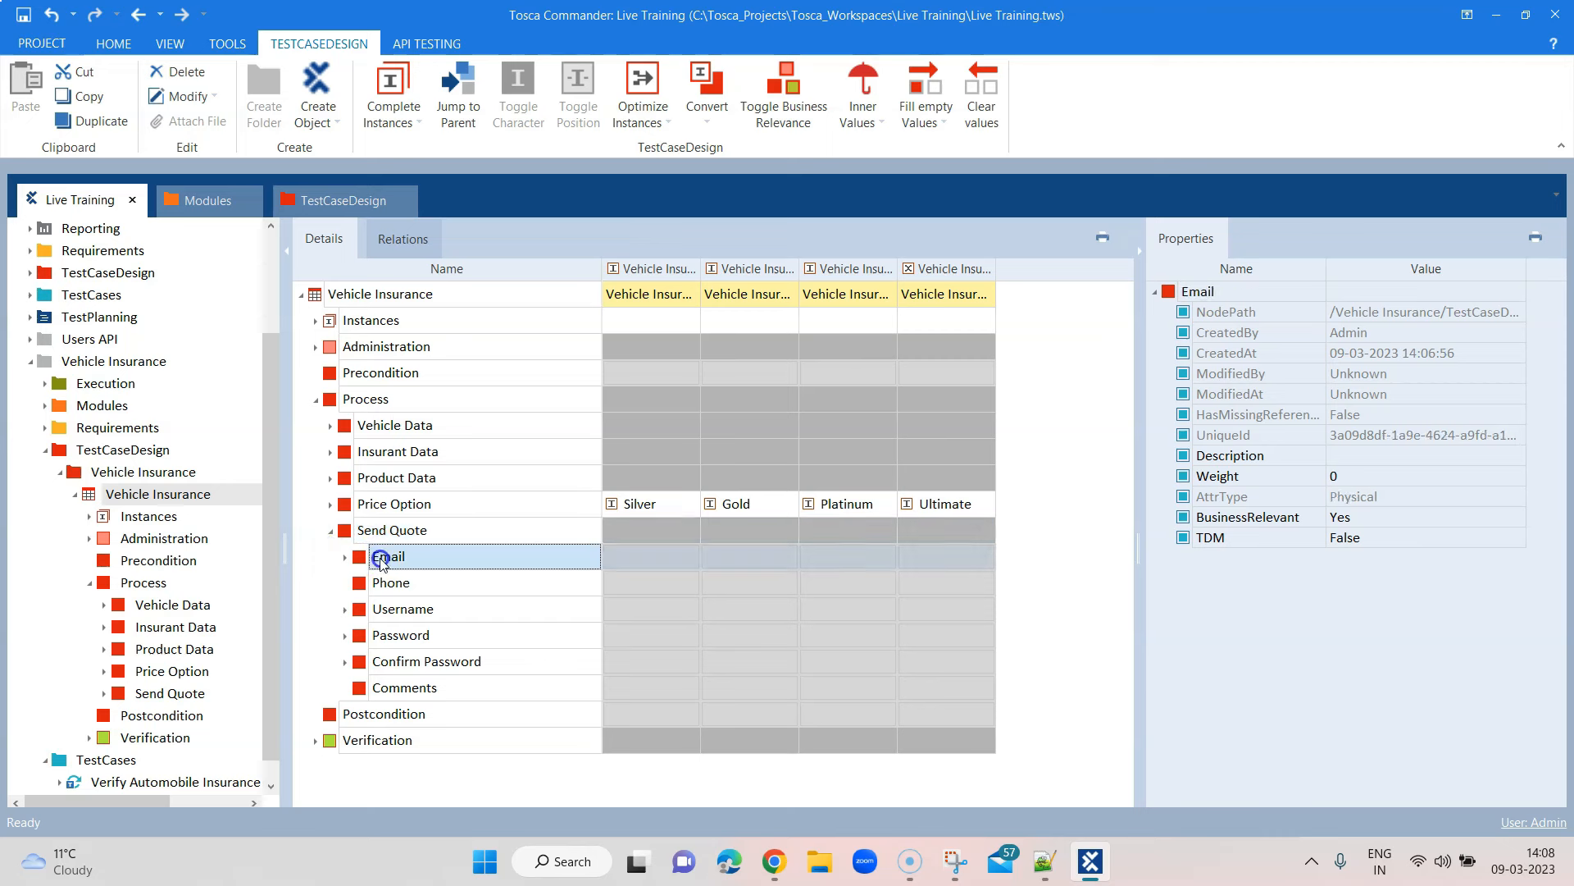
left_click(687, 592)
left_click(751, 557)
left_click(789, 557)
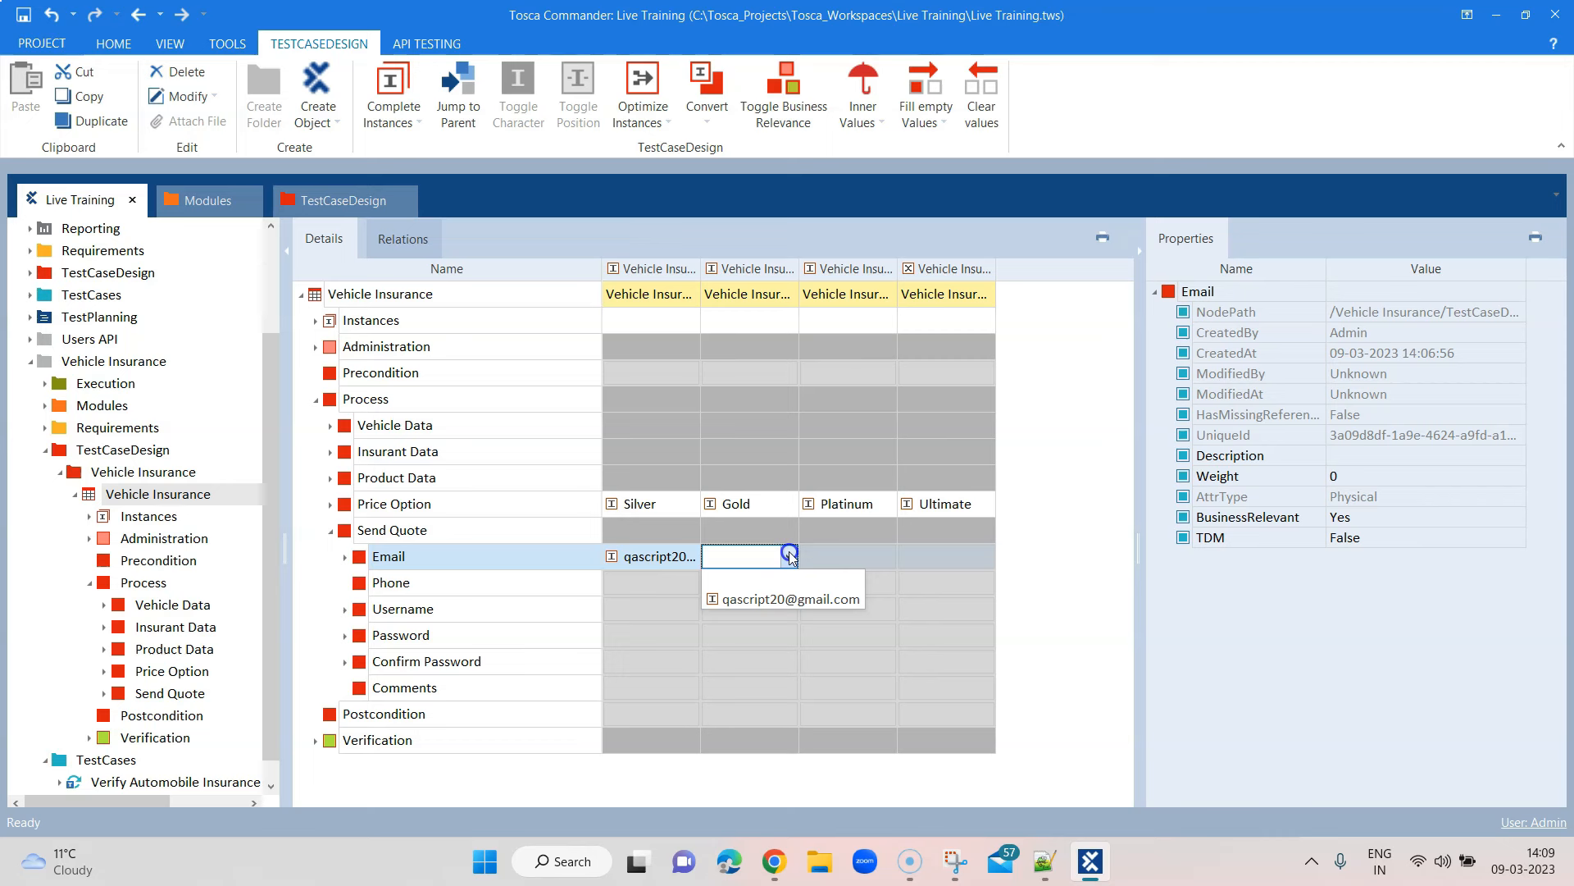
left_click(783, 596)
left_click(825, 558)
left_click(888, 556)
left_click(853, 596)
left_click(953, 562)
left_click(985, 557)
left_click(984, 597)
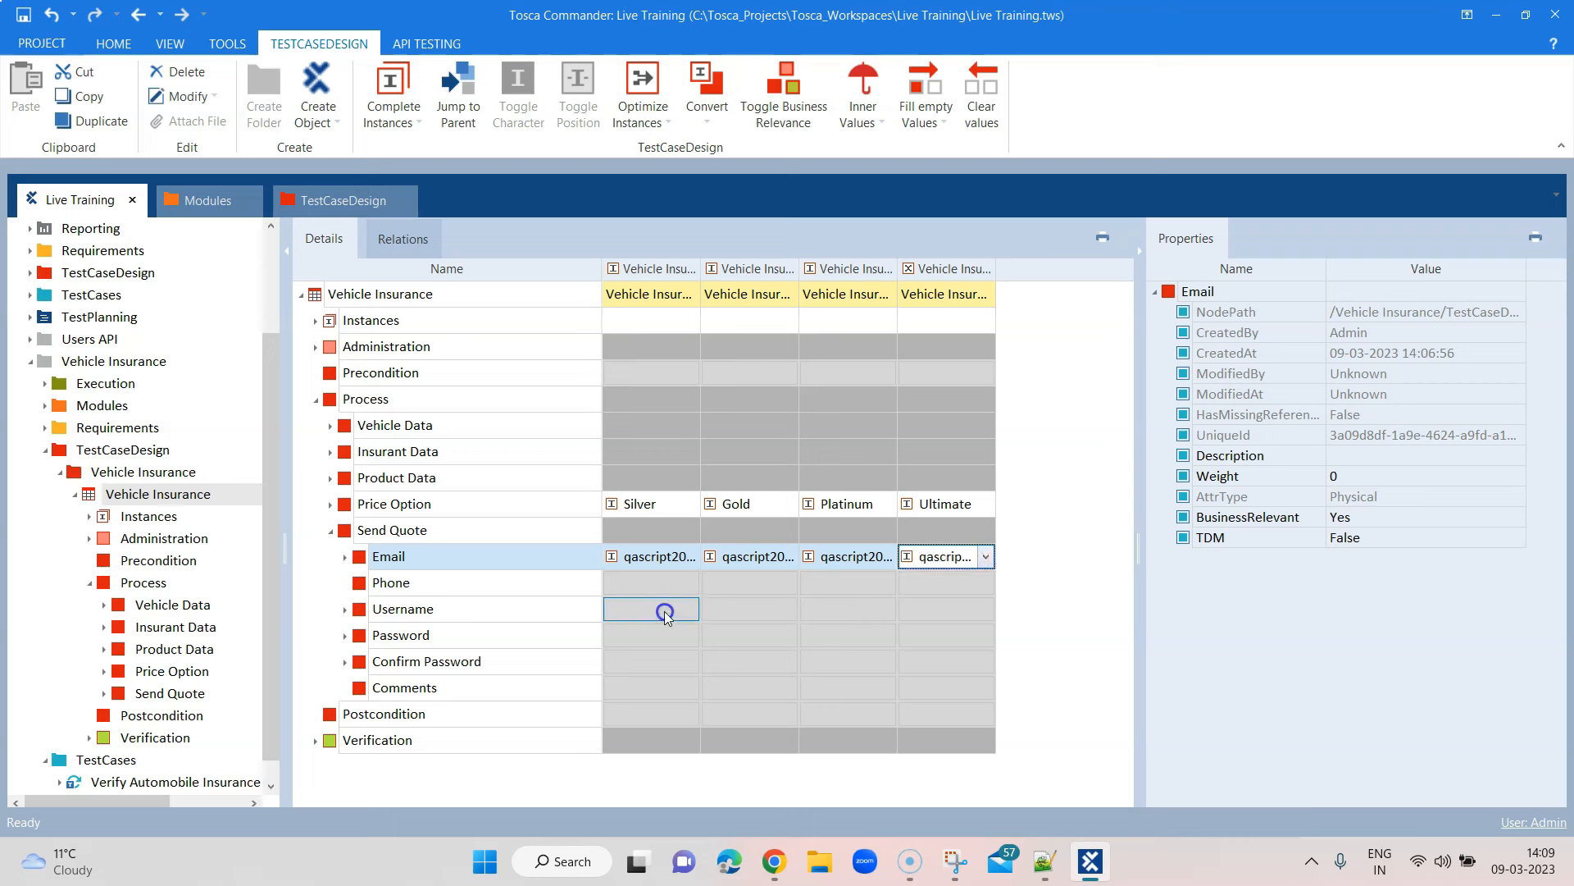
left_click(766, 503)
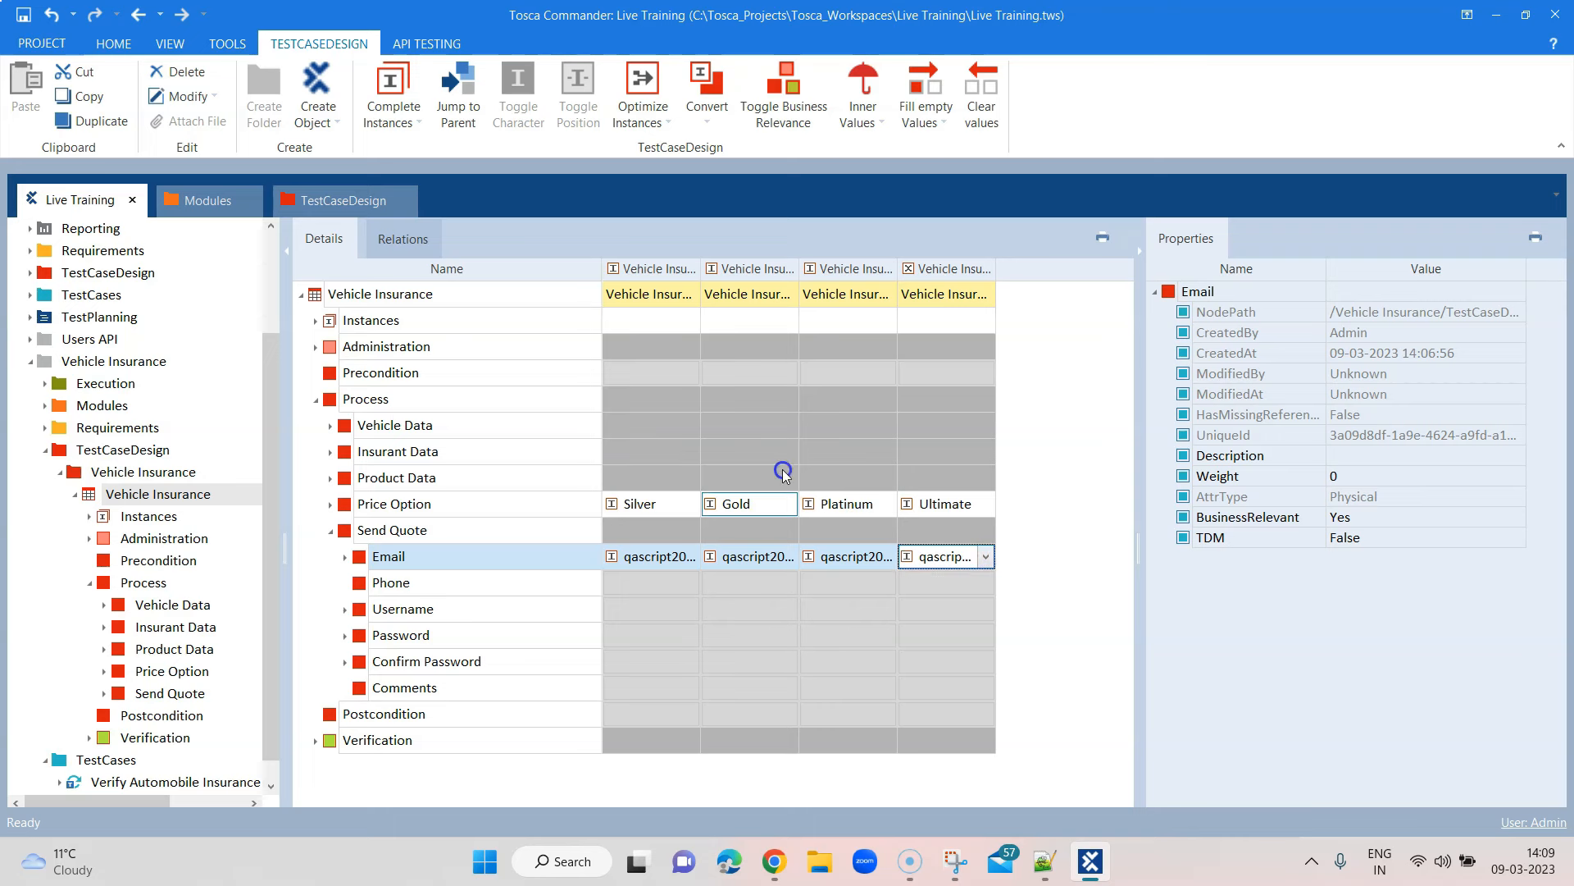
Choose the test username instance as the Username value for all four price options
left_click(623, 617)
left_click(692, 609)
left_click(673, 650)
left_click(750, 609)
left_click(788, 608)
left_click(746, 652)
left_click(864, 608)
left_click(886, 608)
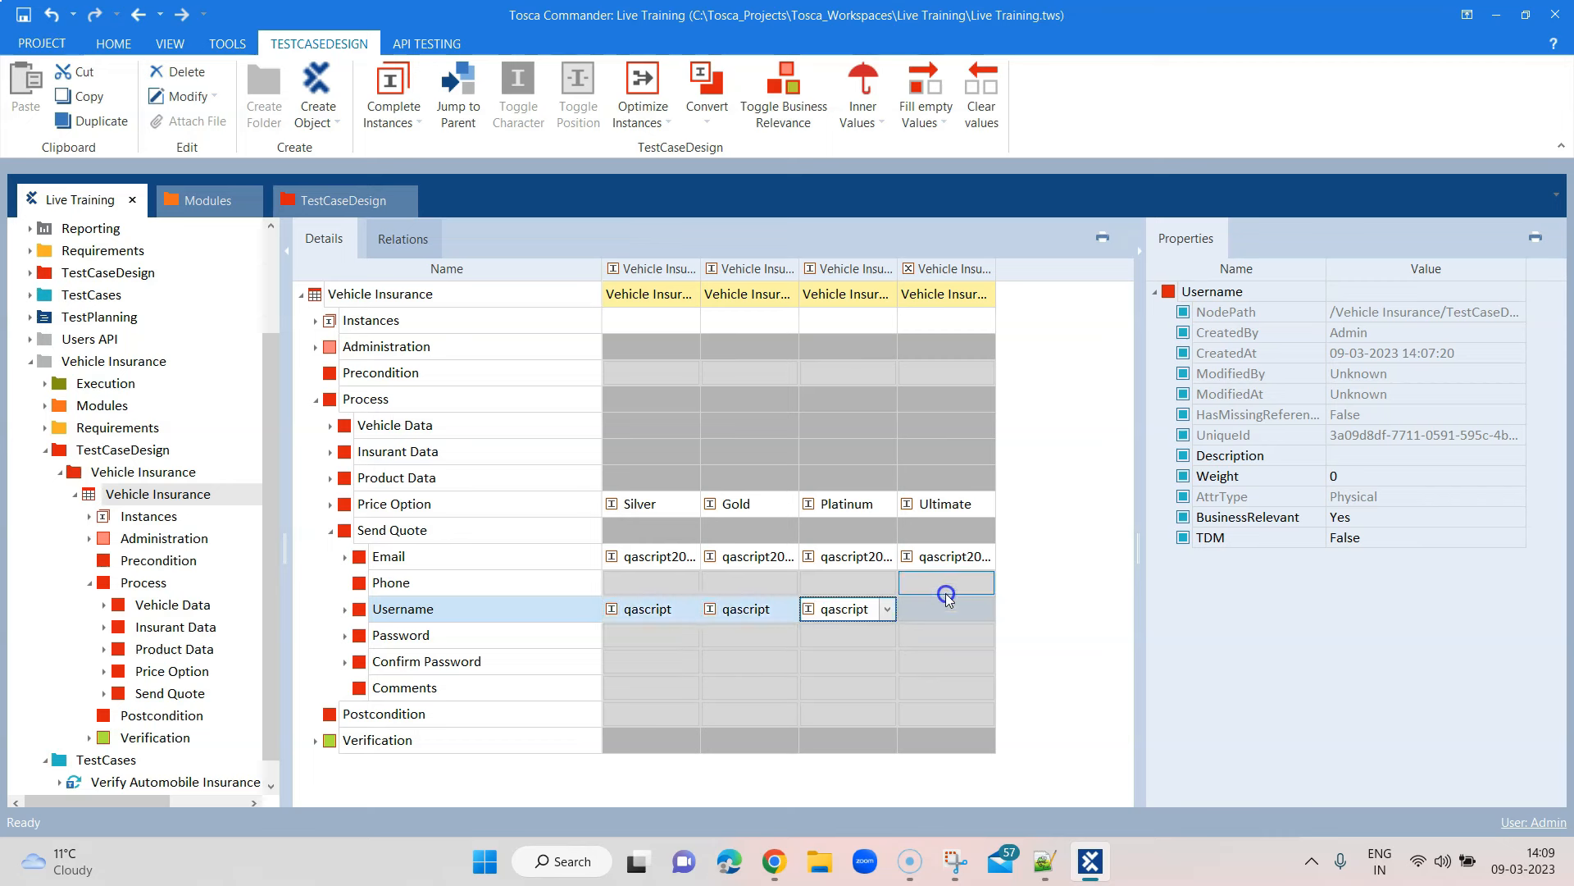
left_click(969, 608)
left_click(986, 608)
left_click(960, 651)
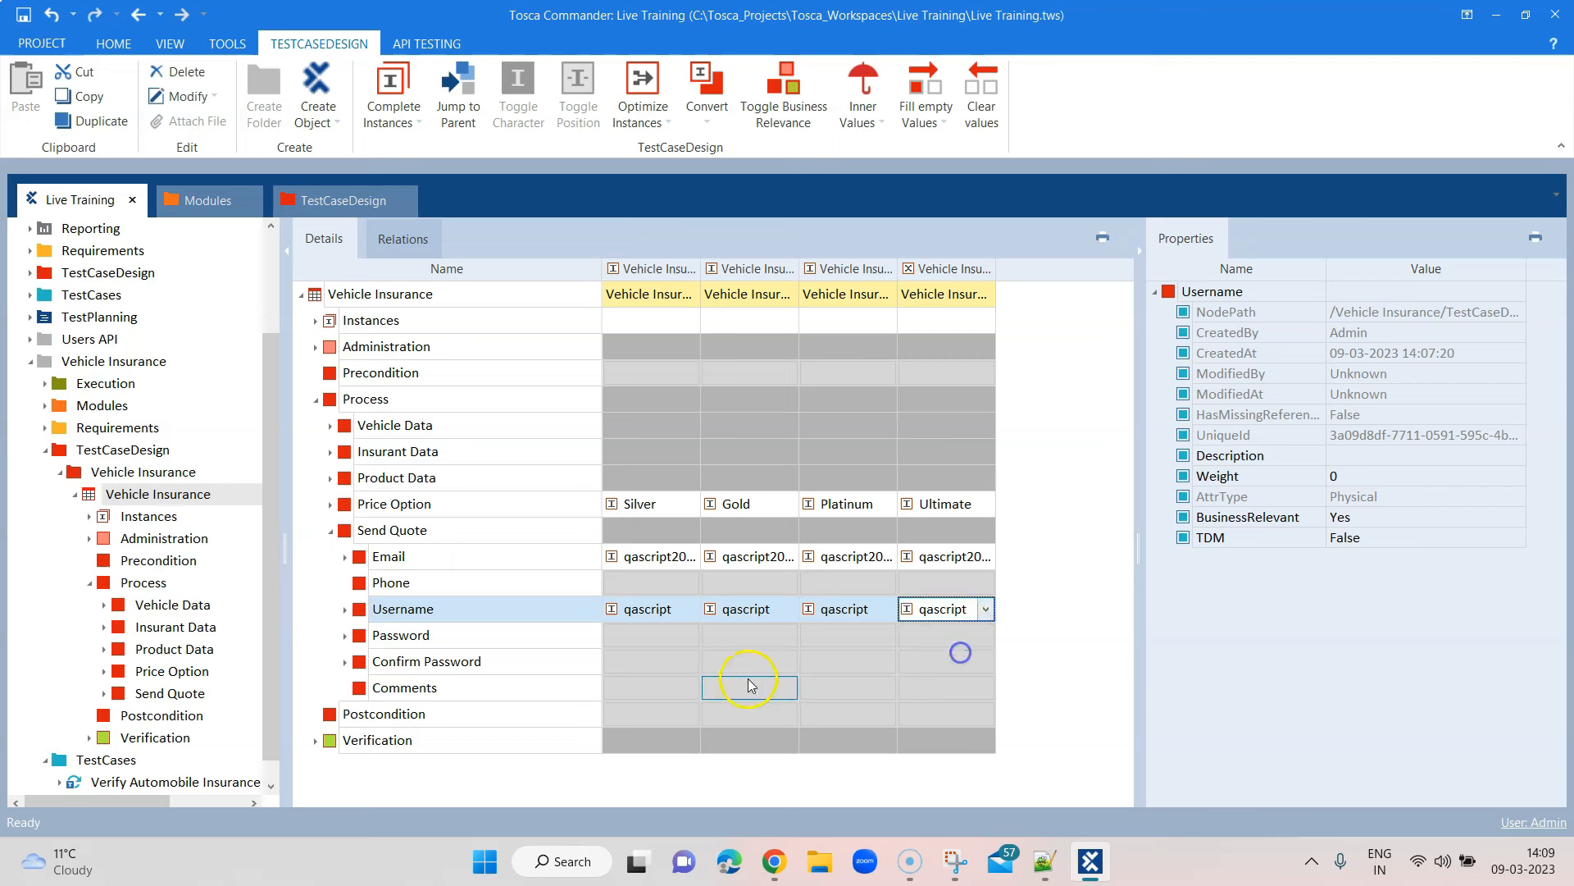
Fill every empty Password cell with the specific test password
left_click(682, 636)
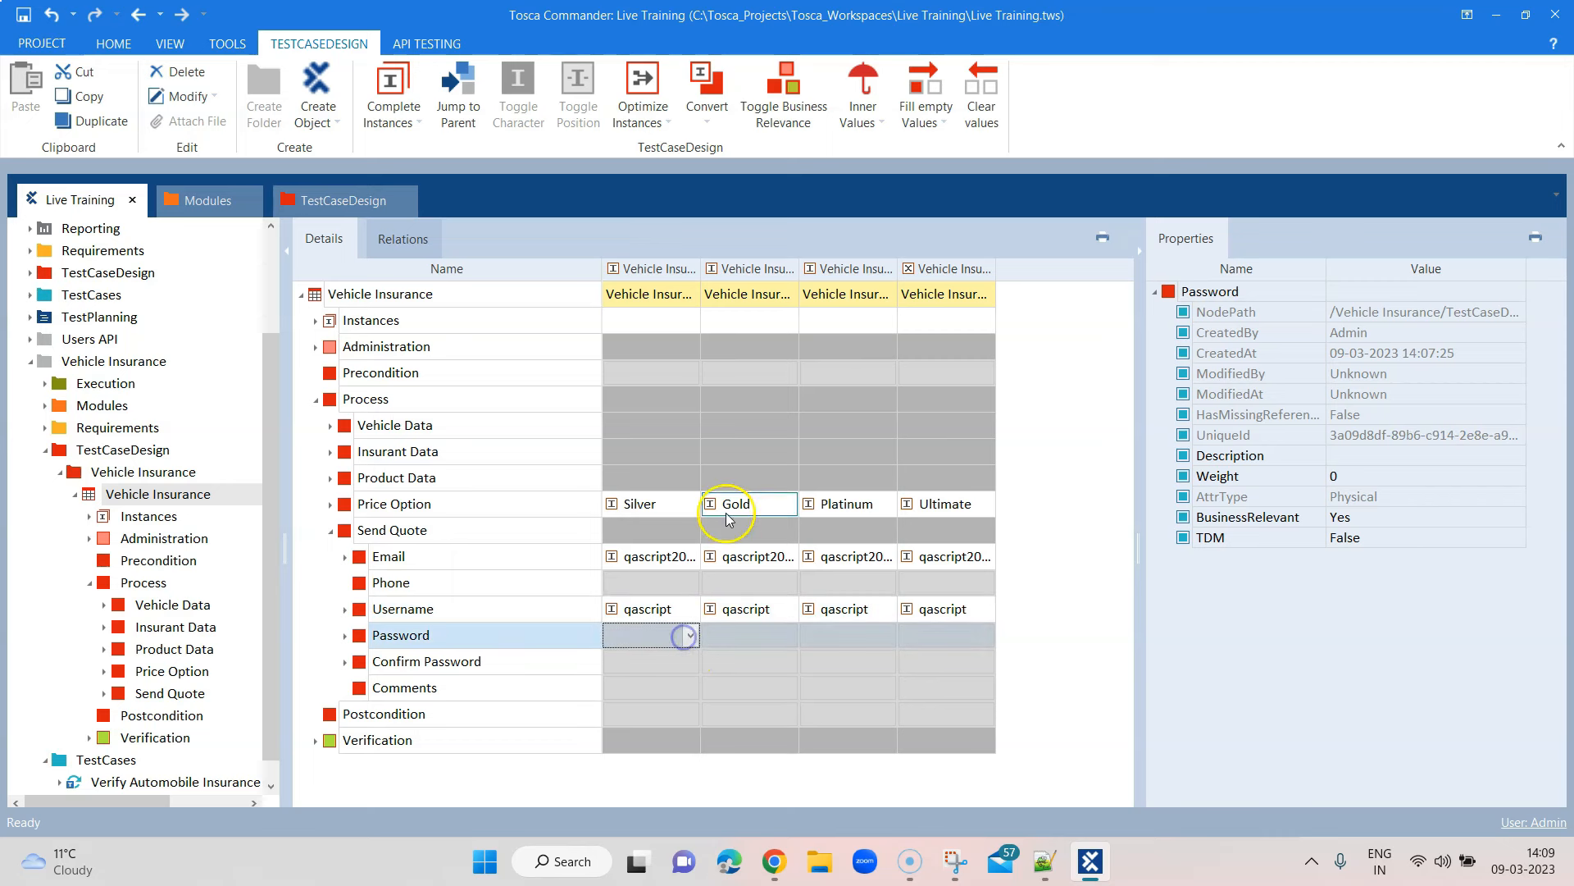
left_click(917, 109)
left_click(948, 151)
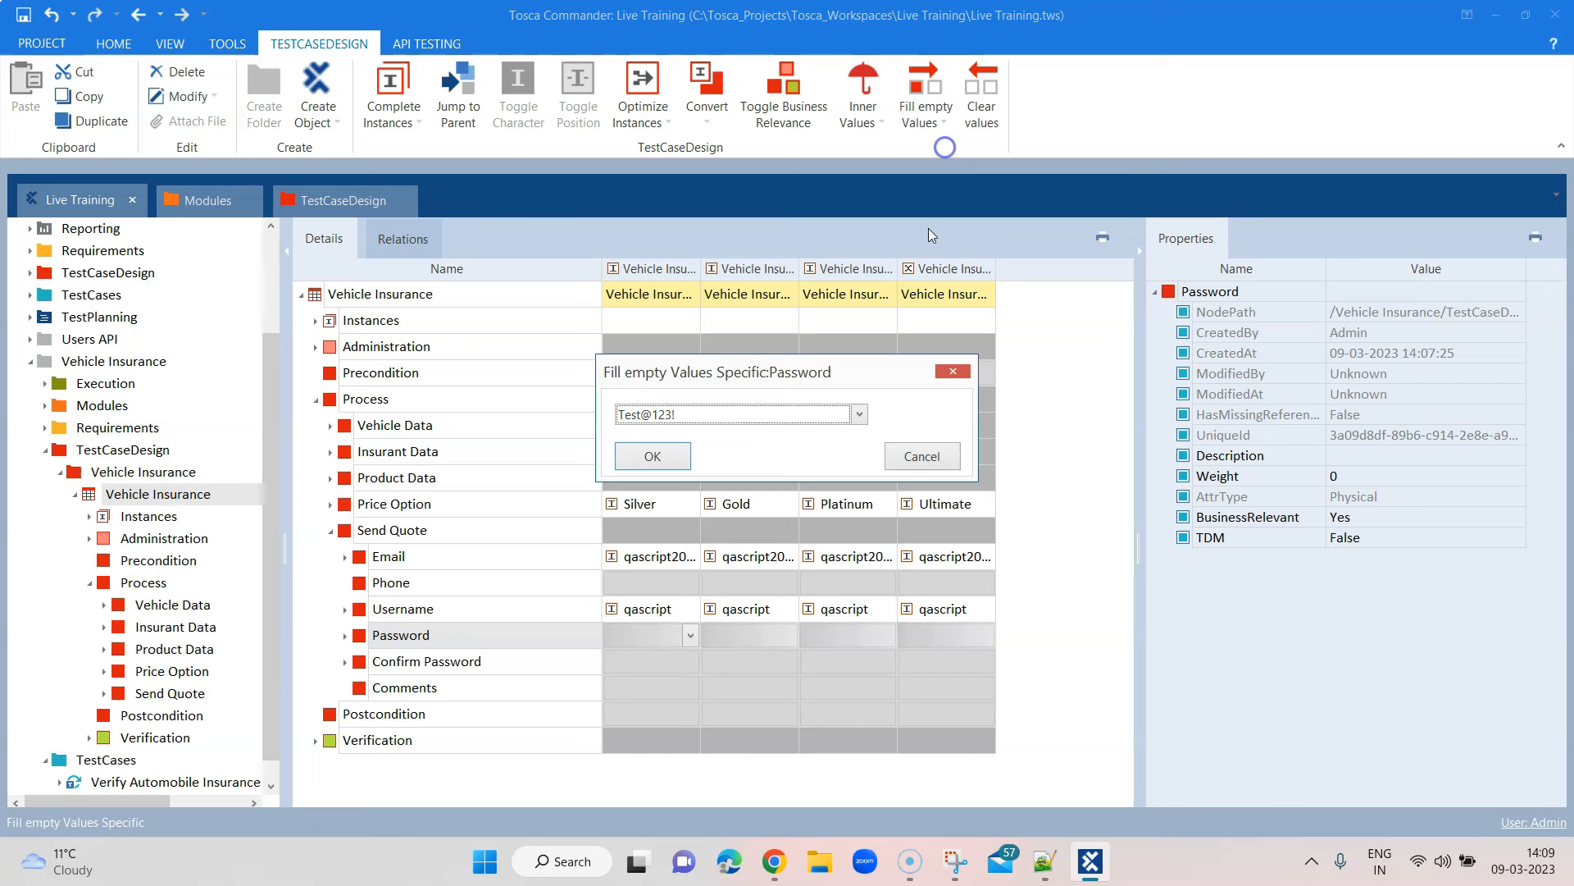
left_click(669, 455)
left_click(663, 632)
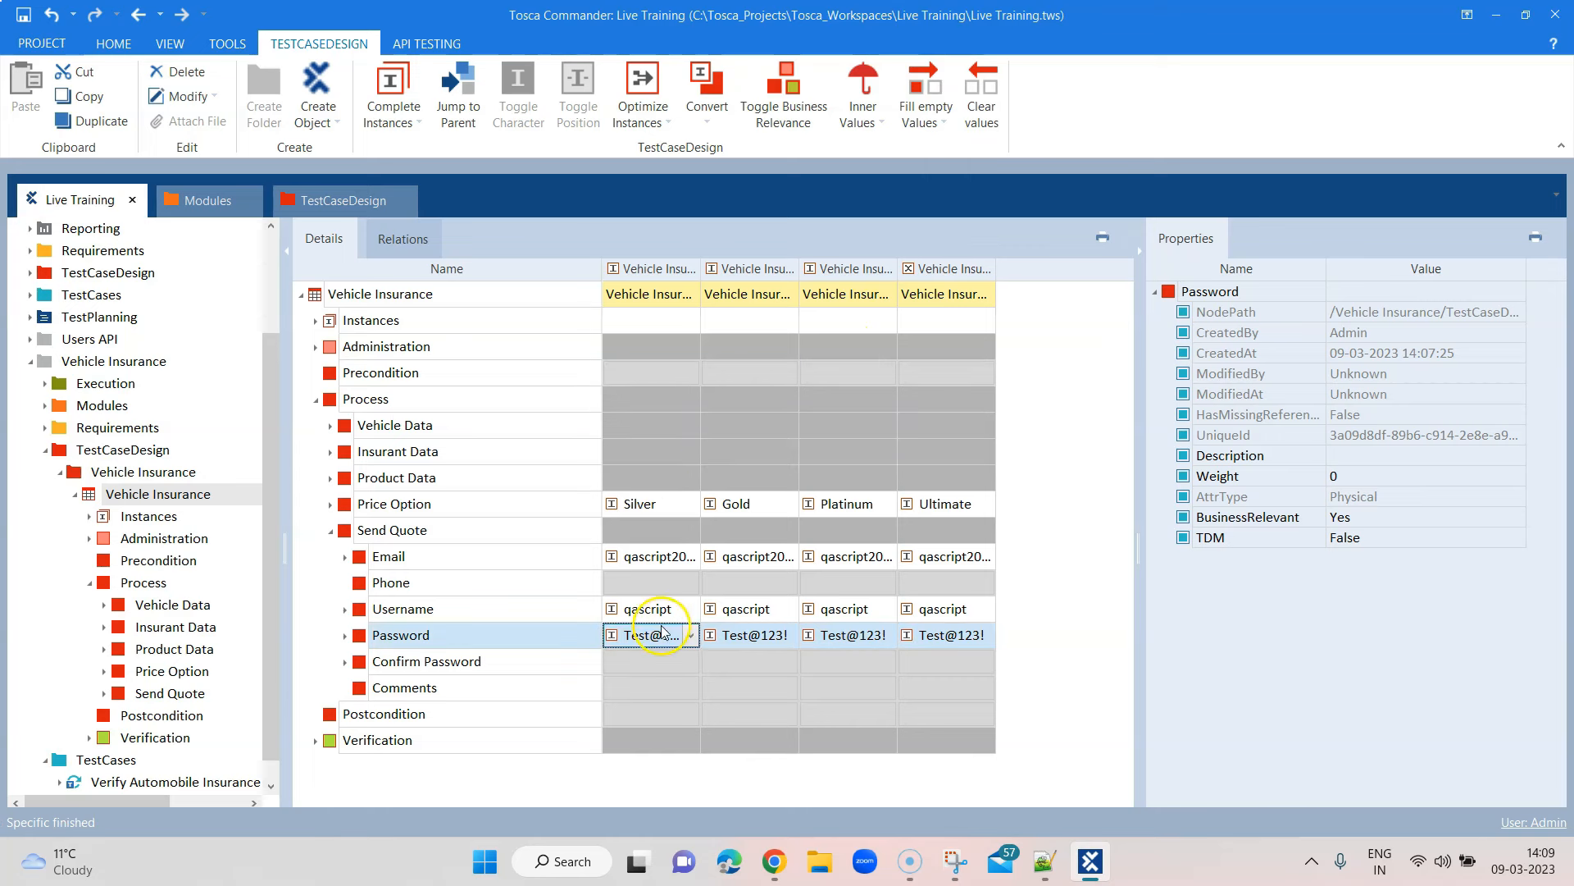
Fill every empty Confirm Password cell with the same specific test password
left_click(665, 663)
left_click(922, 113)
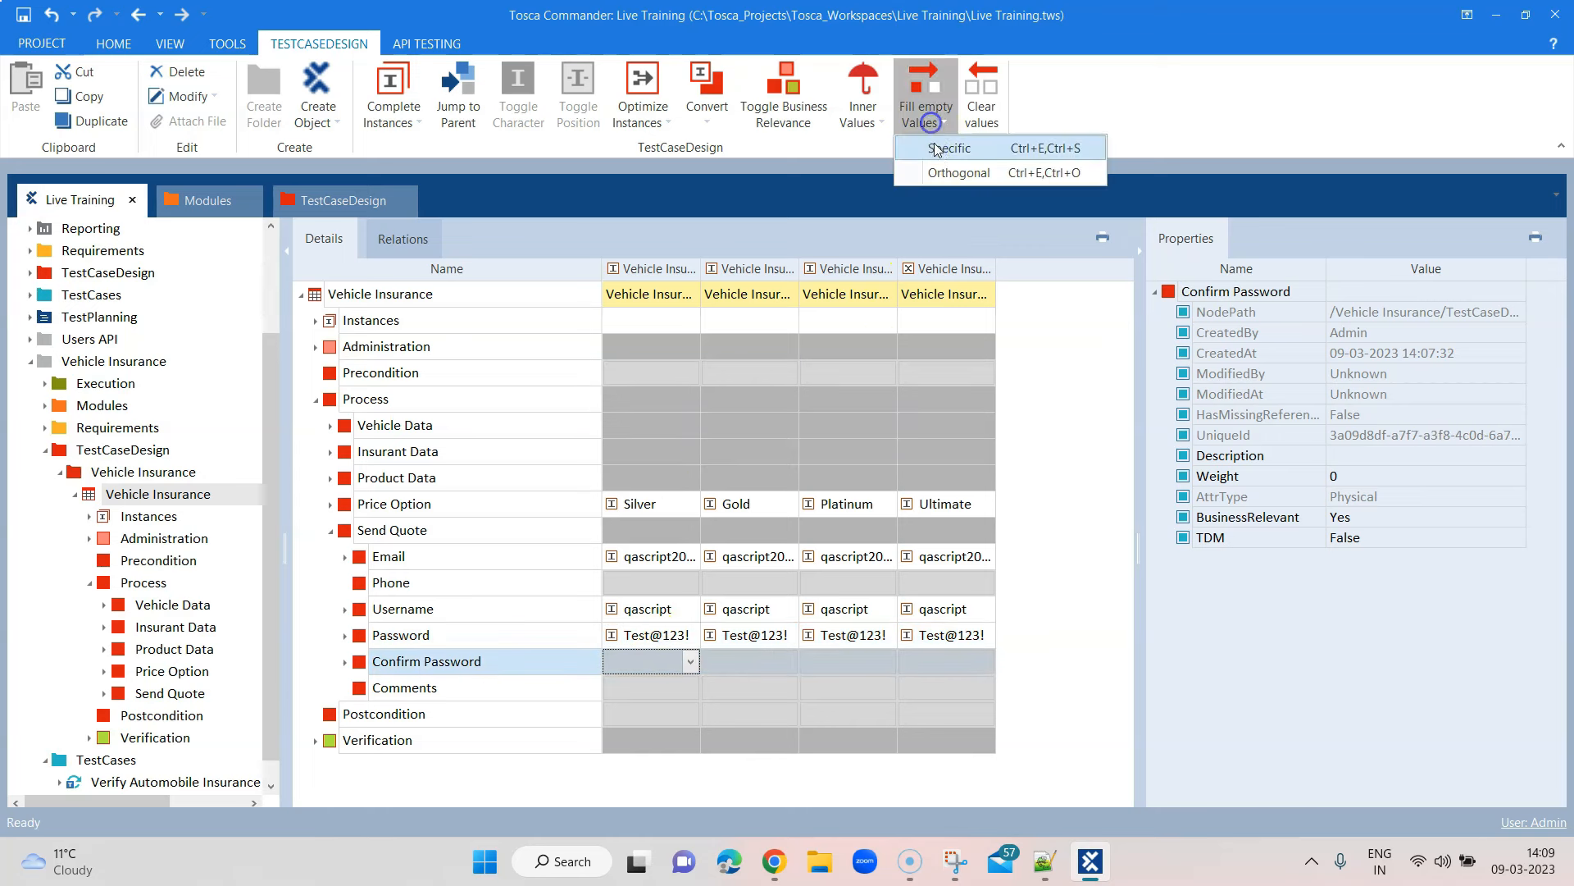
left_click(939, 149)
left_click(616, 456)
left_click(683, 713)
left_click(650, 690)
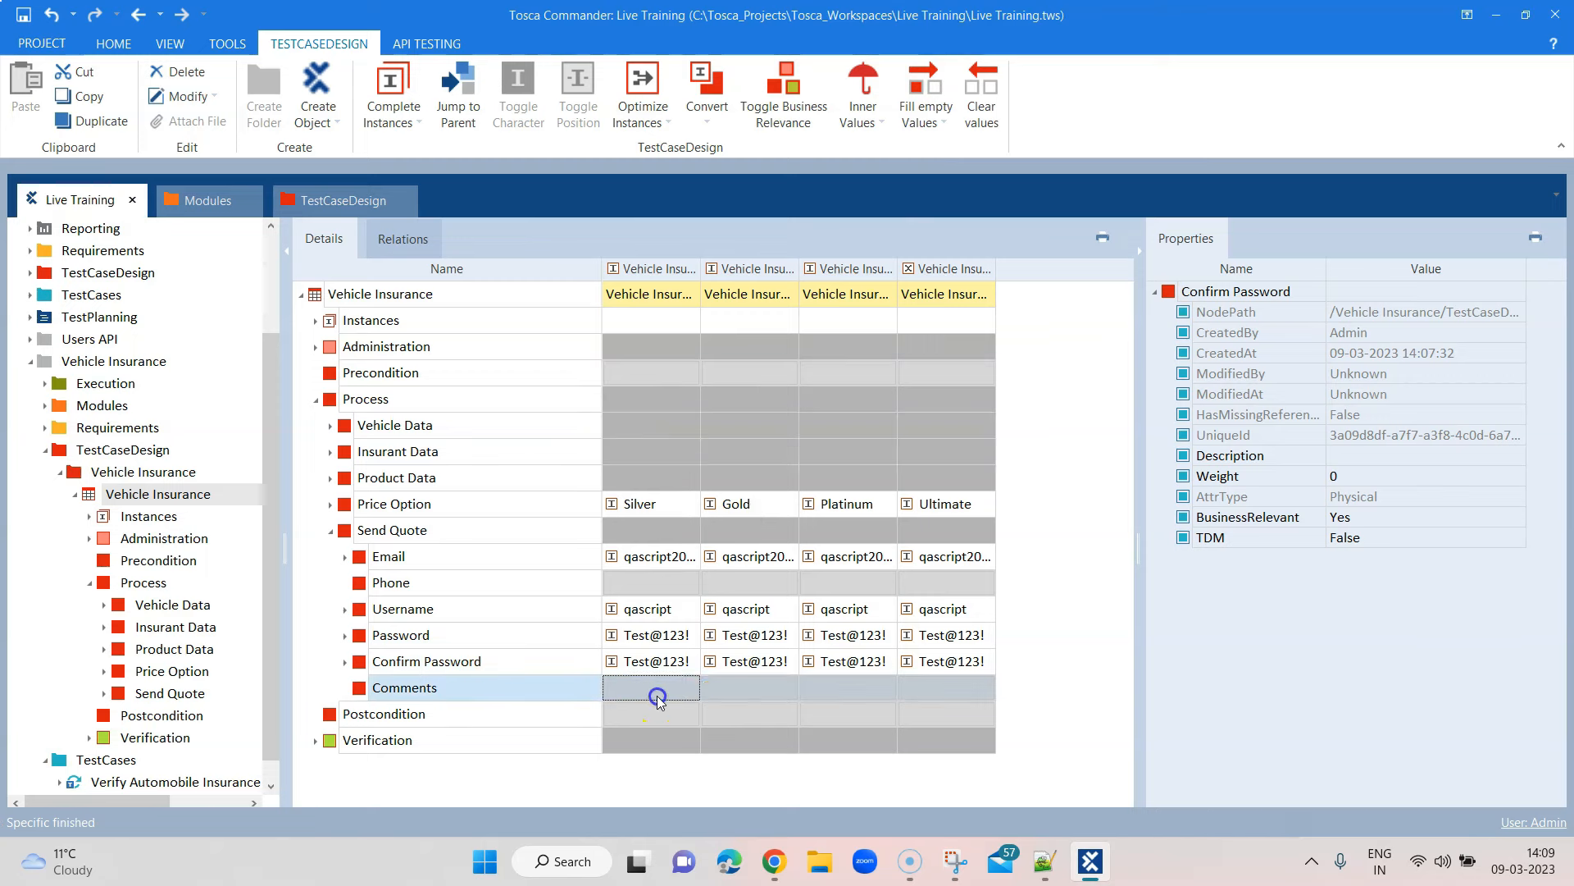
left_click(1017, 446)
left_click(331, 531)
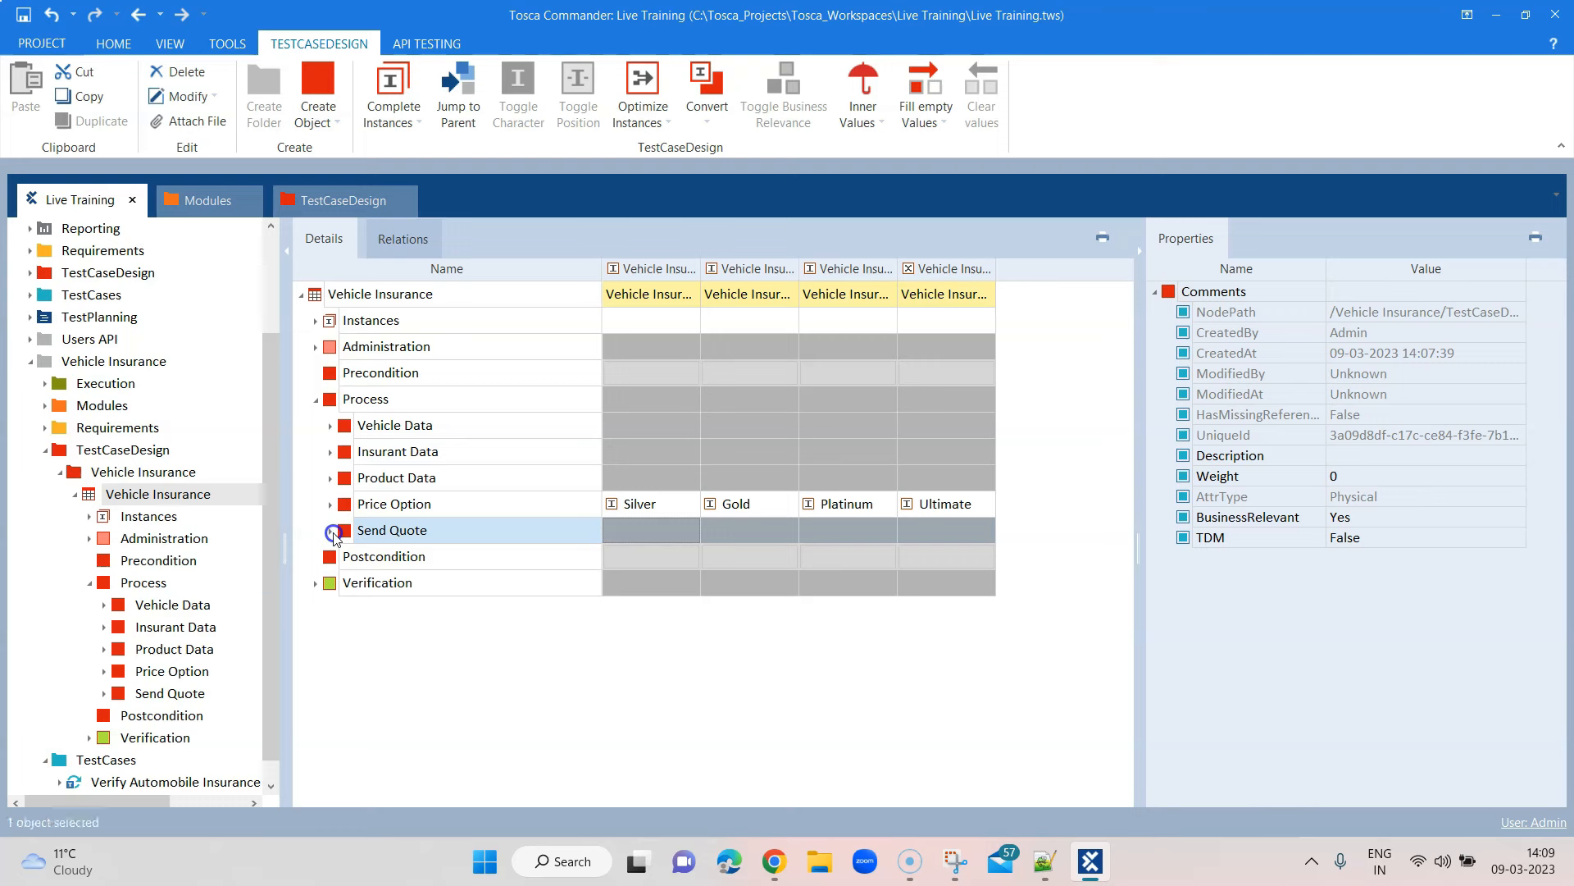
left_click(90, 587)
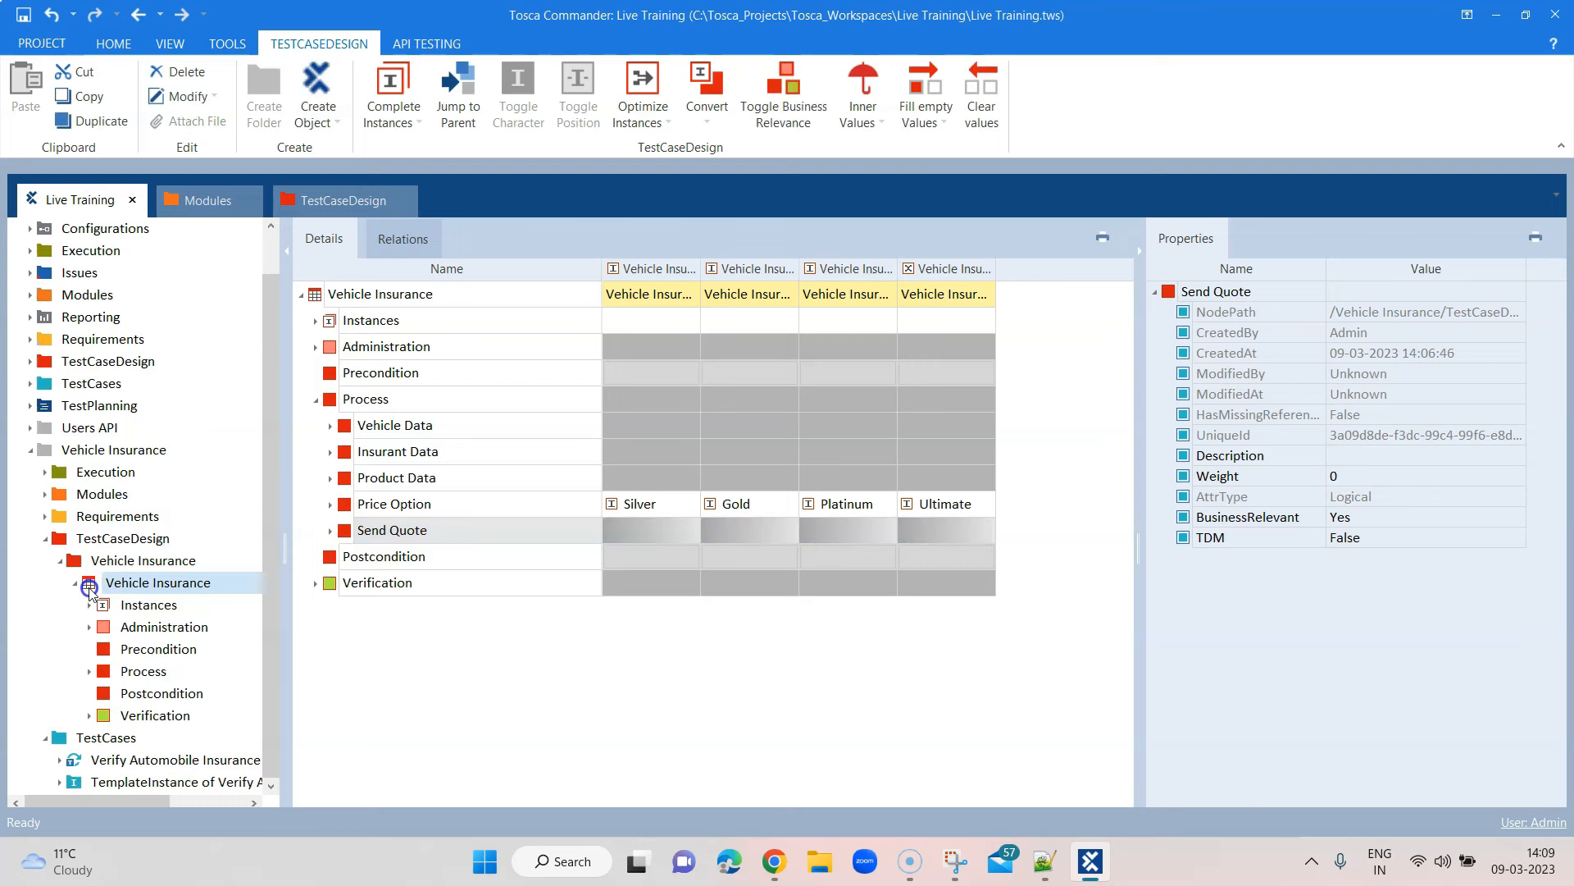
Open Verify Automobile Insurance and expand the test sheet's Send Quote attributes alongside it
left_click(175, 759)
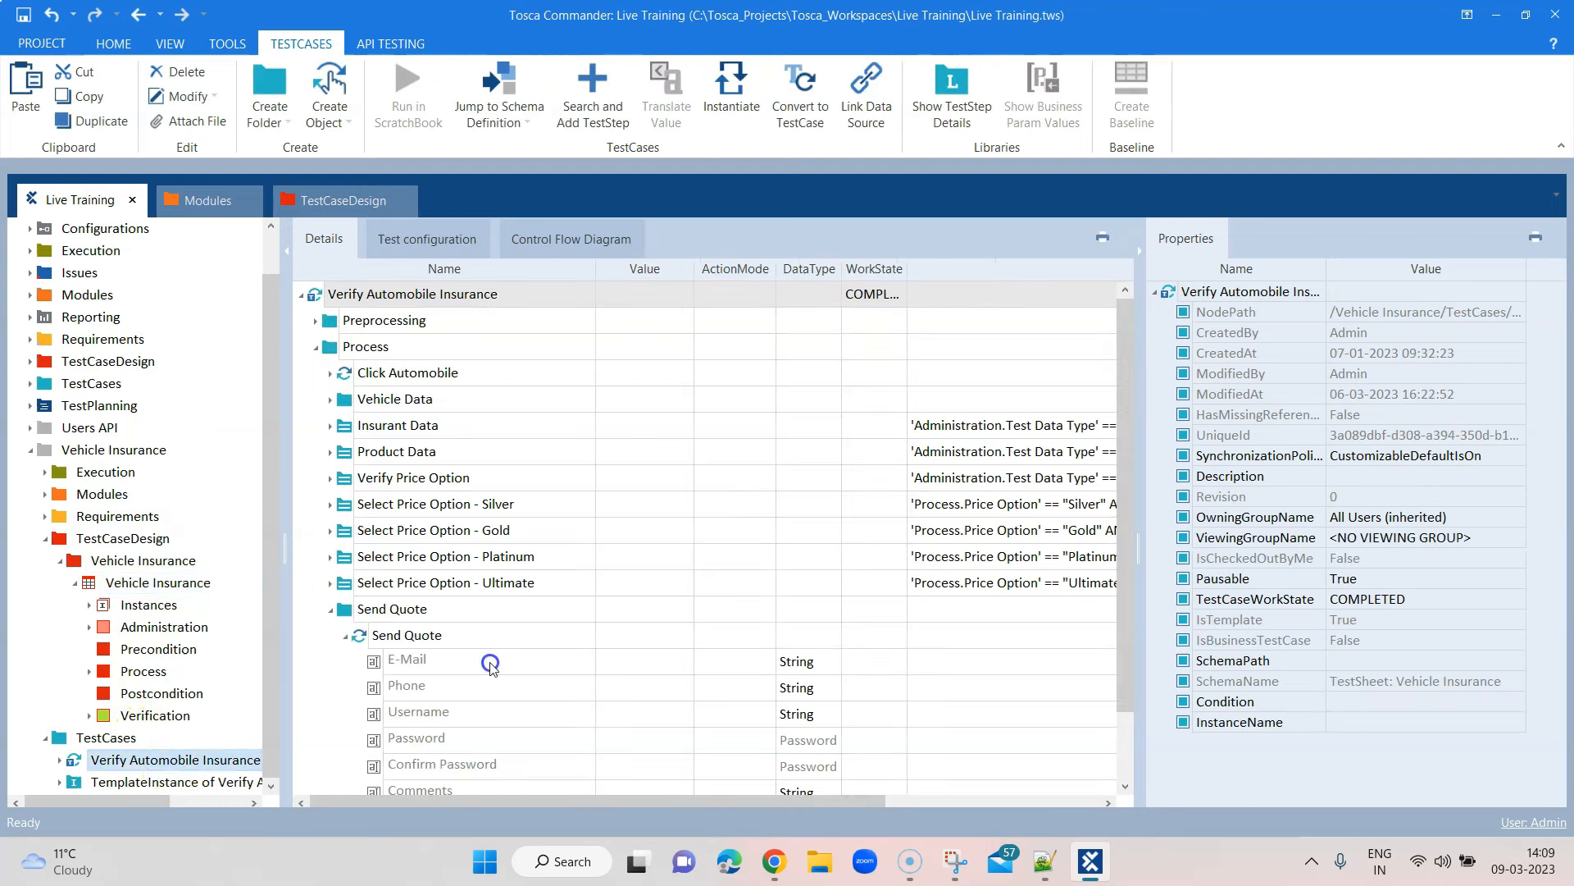
scroll(830, 652, "down", 1)
left_click(639, 587)
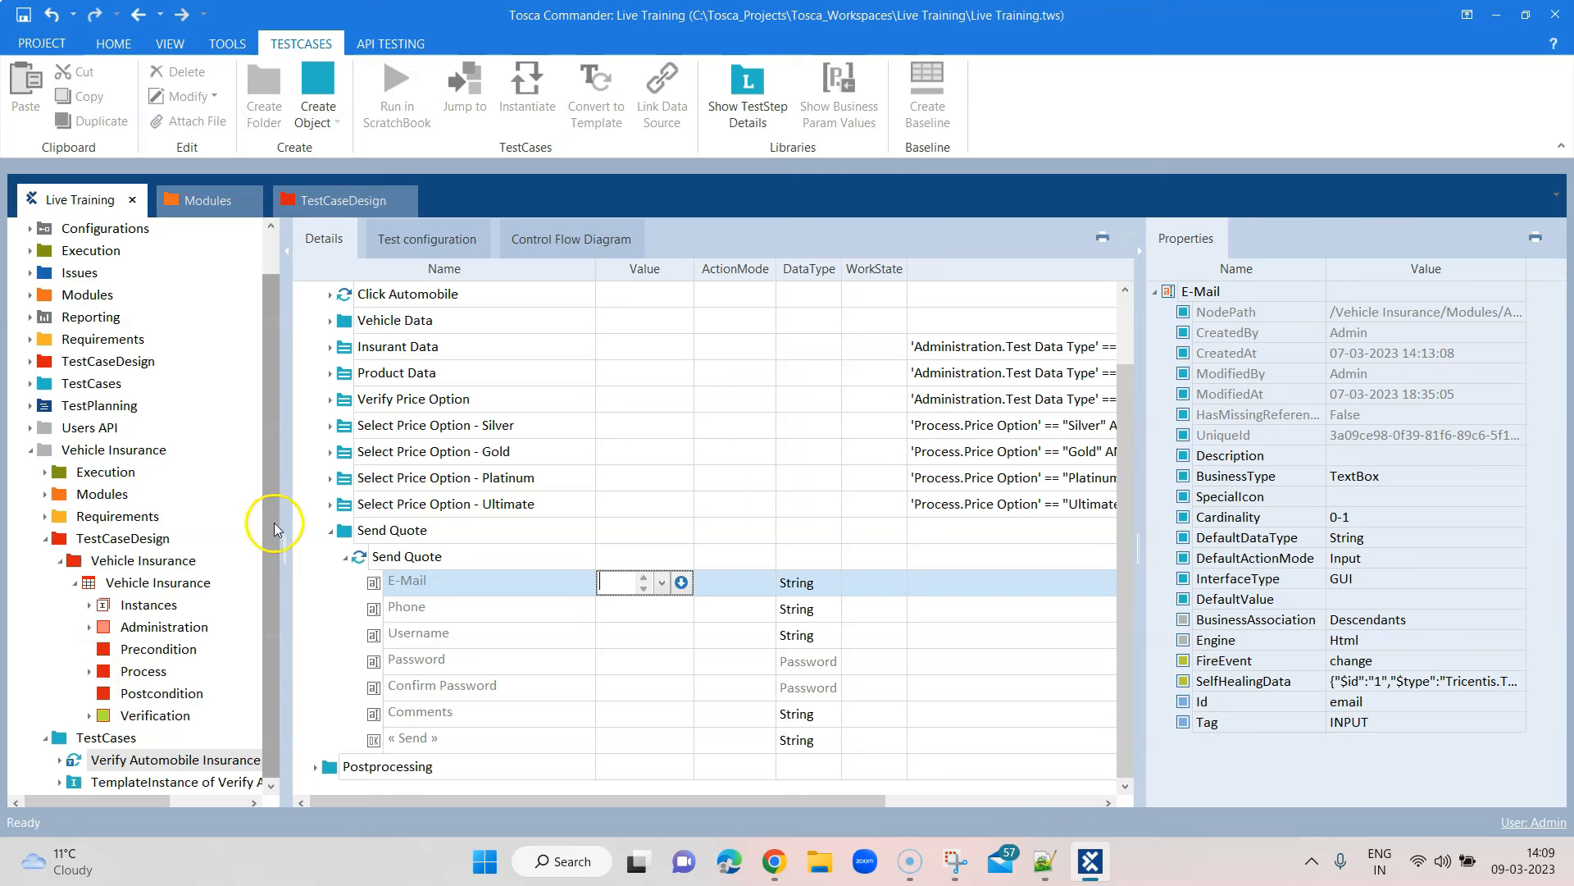
left_click(91, 672)
left_click_drag(268, 525, 278, 691)
left_click(119, 740)
left_click(105, 672)
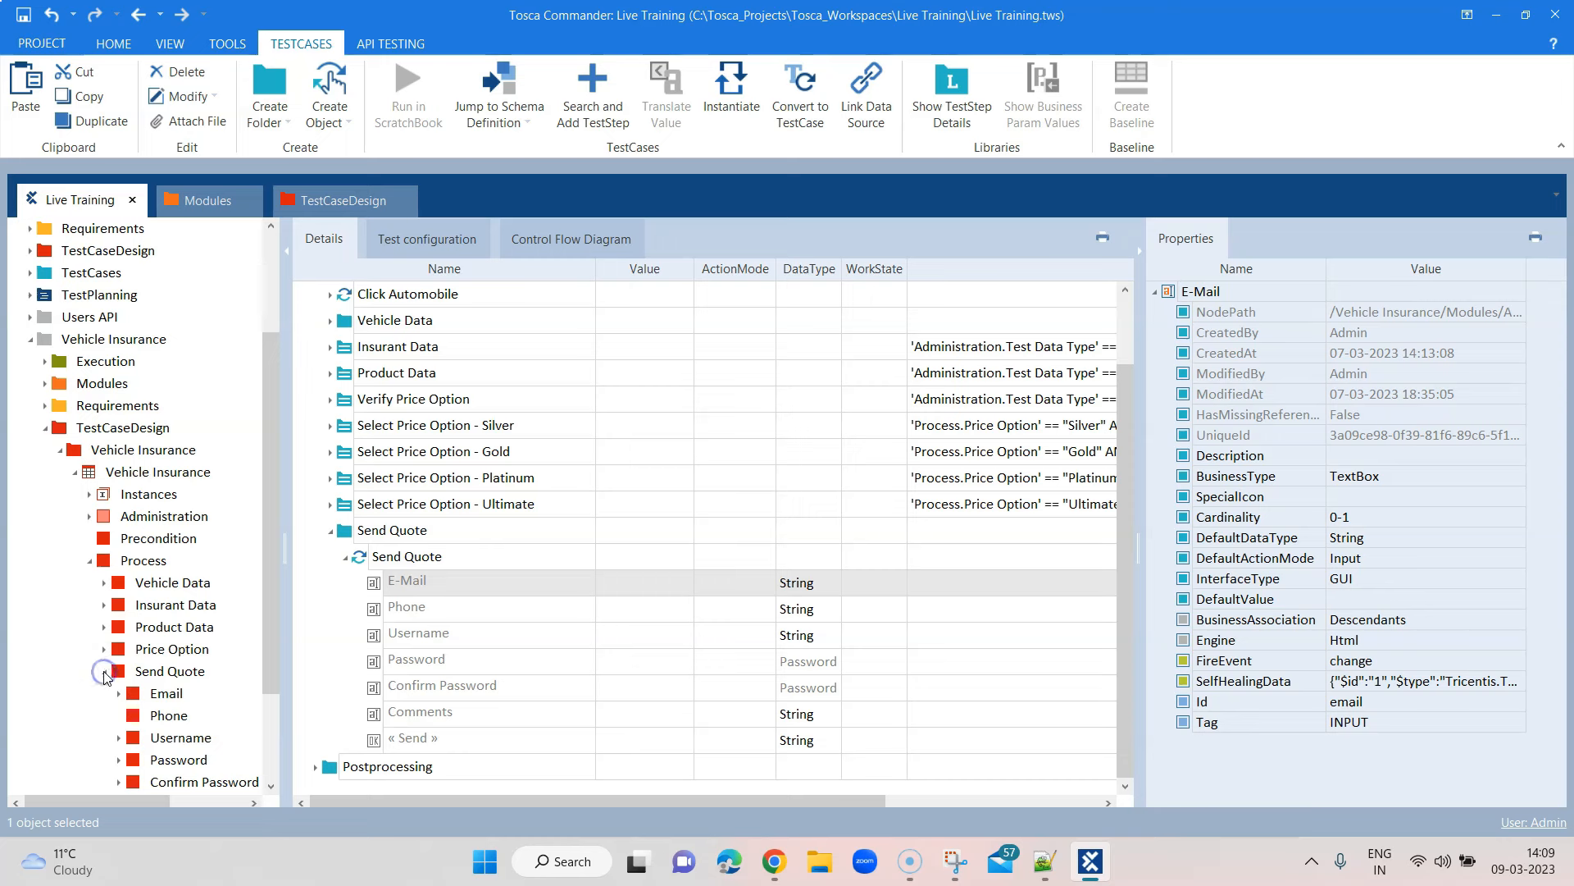
double_click(136, 694)
double_click(187, 715)
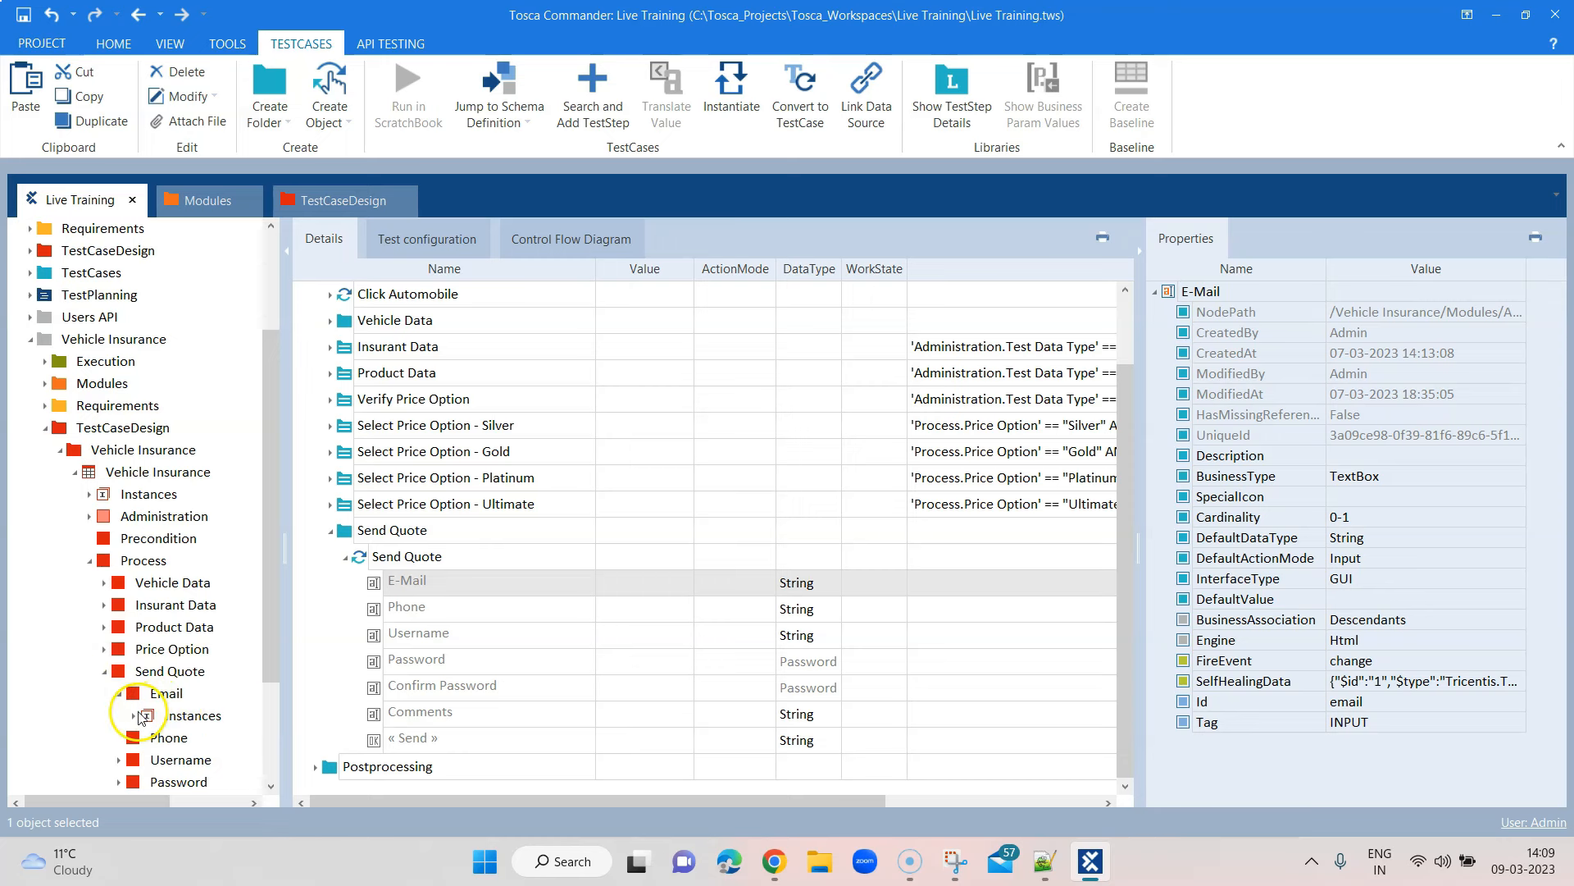
left_click_drag(273, 604, 272, 672)
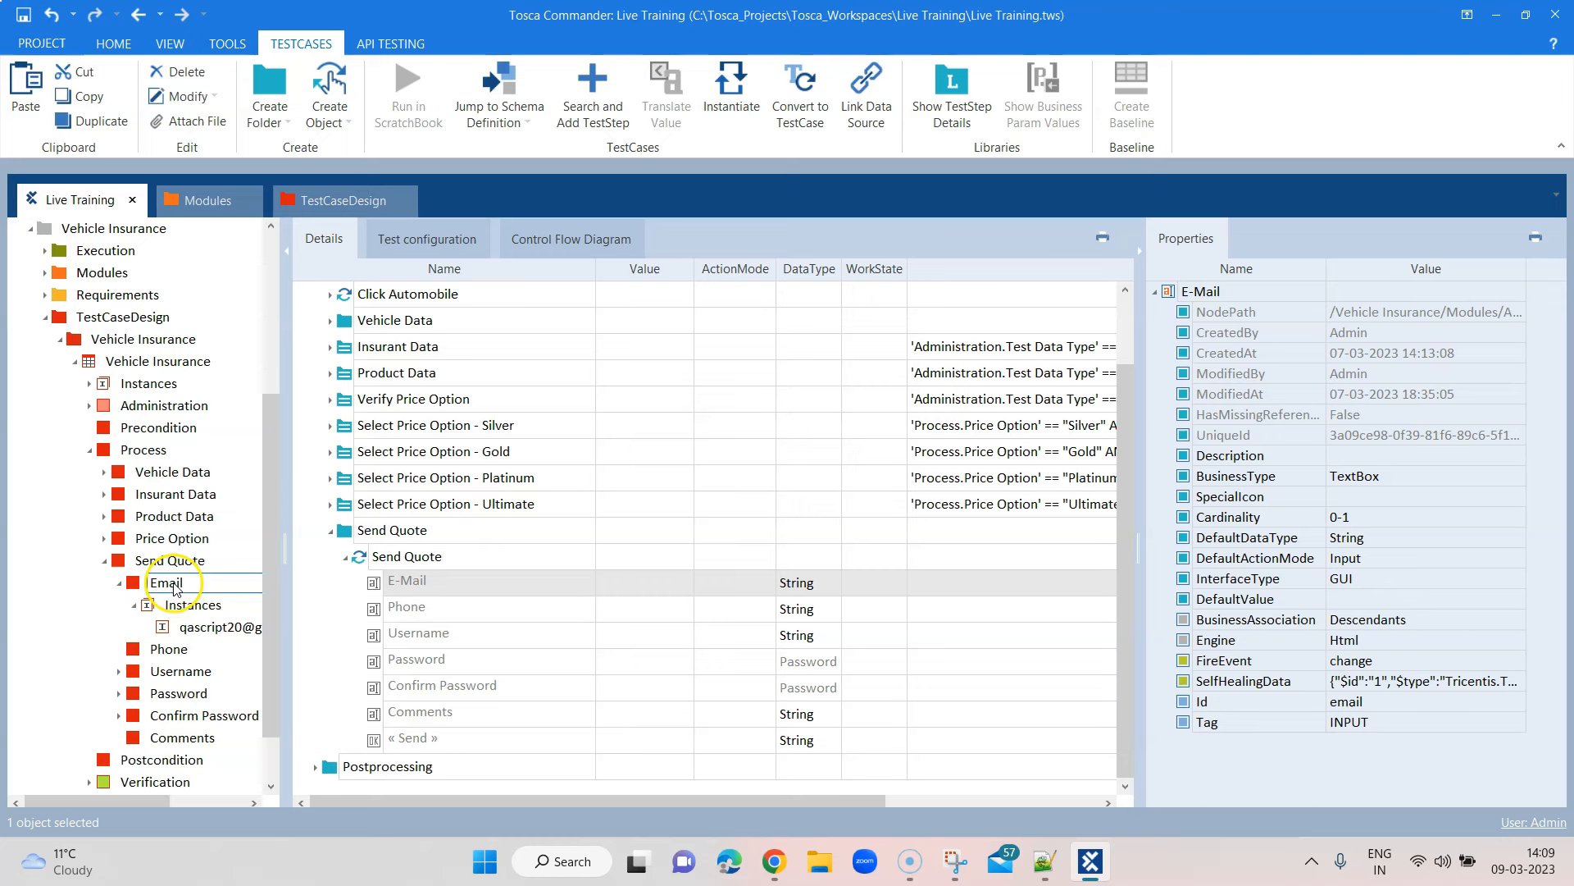
left_click(119, 583)
Link the E-Mail, Username, Password and Confirm Password step values to their test sheet attributes
left_click_drag(135, 590, 617, 583)
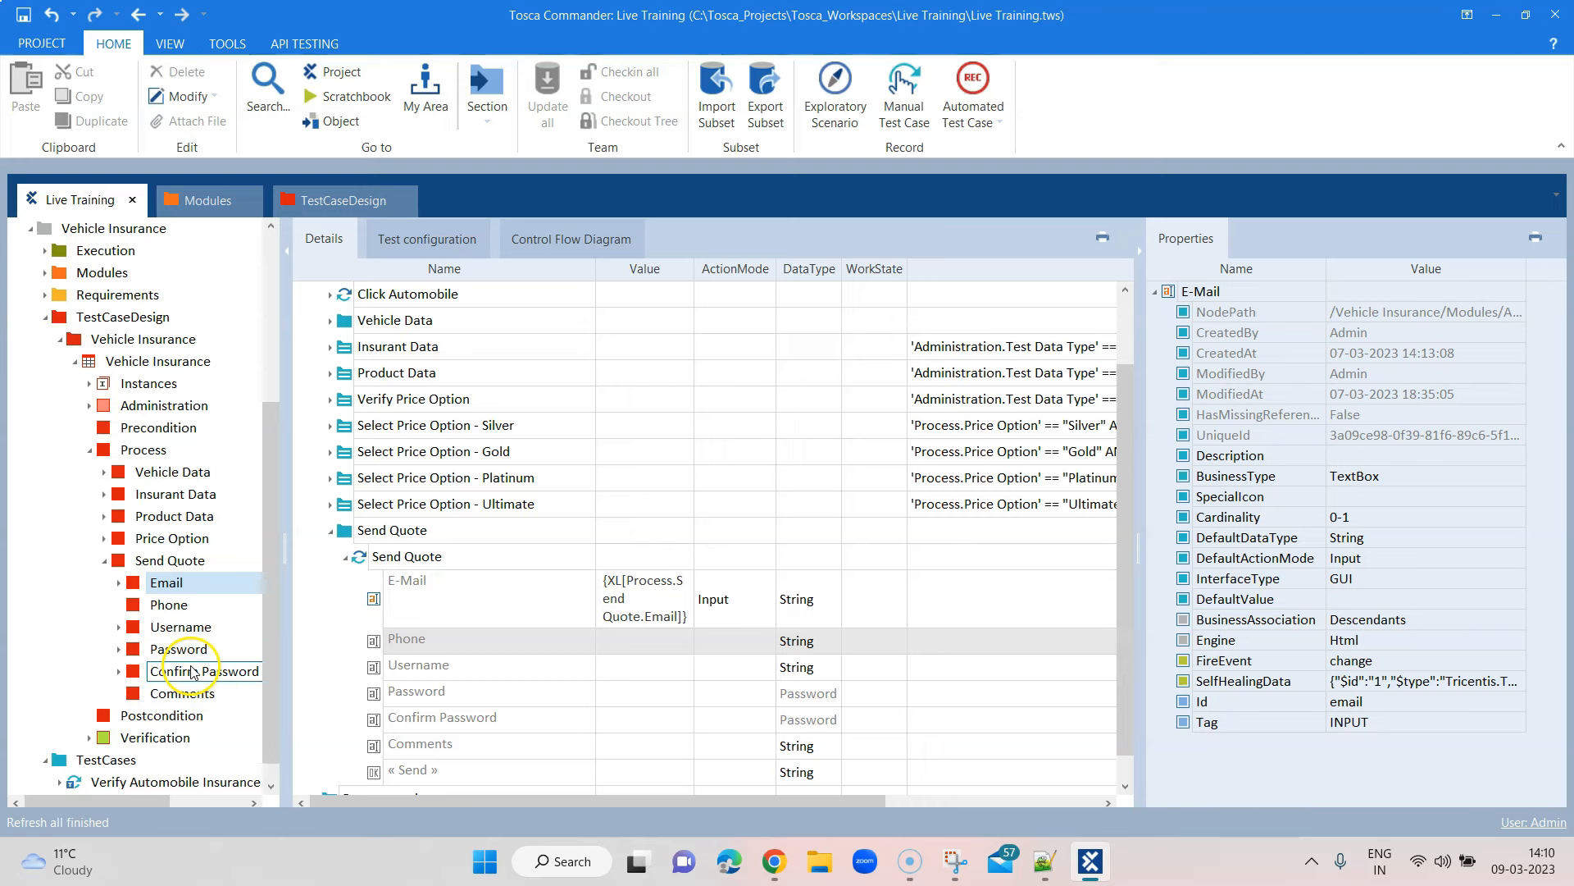
left_click_drag(175, 627, 590, 664)
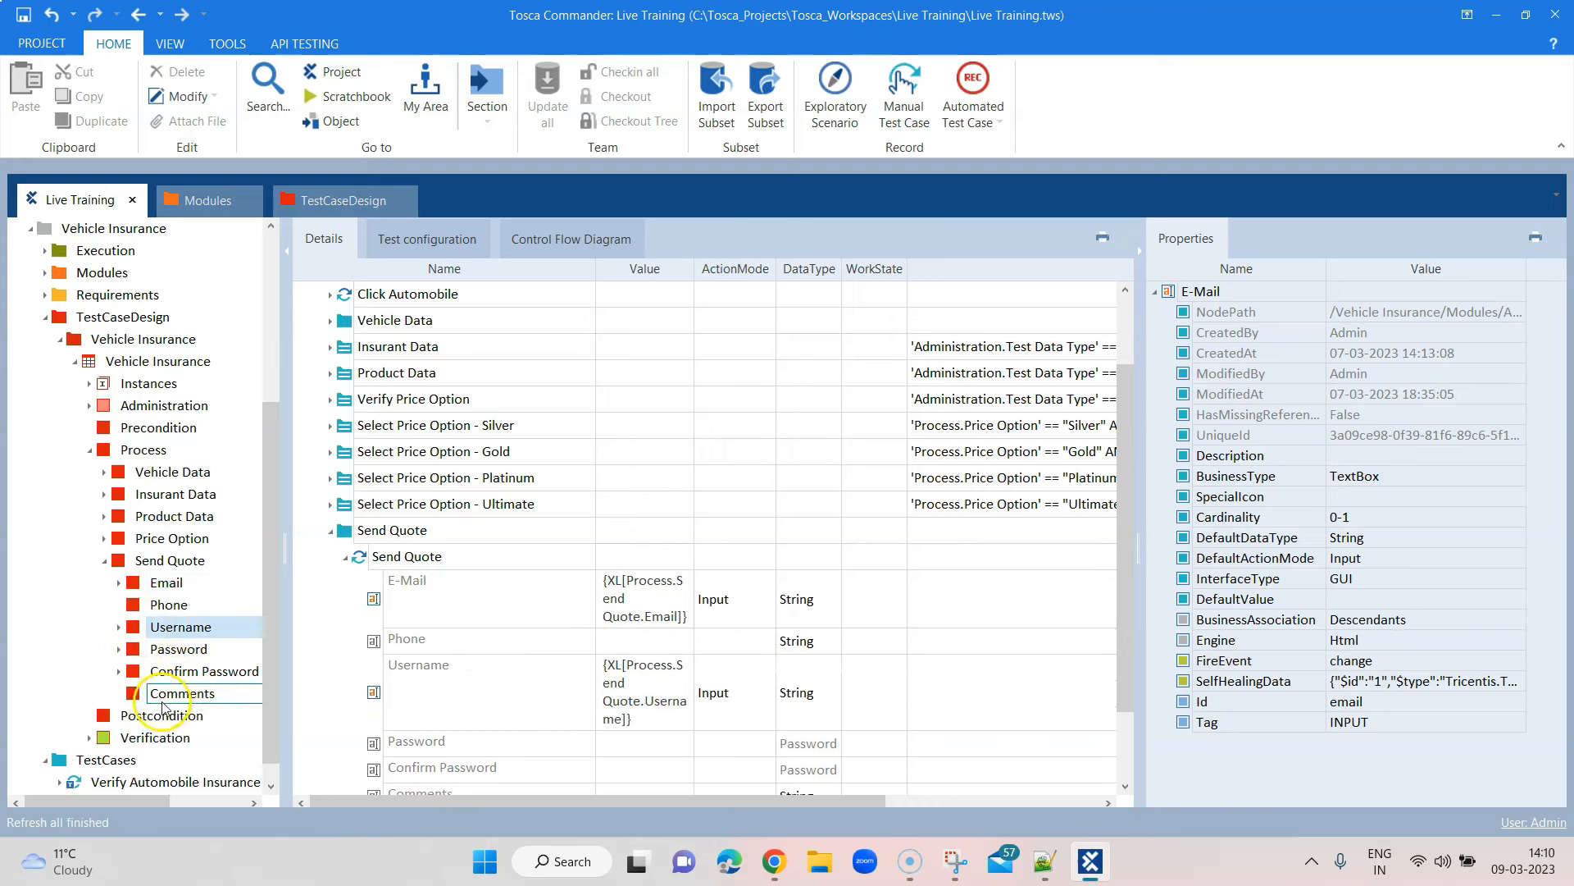
left_click_drag(137, 652, 603, 743)
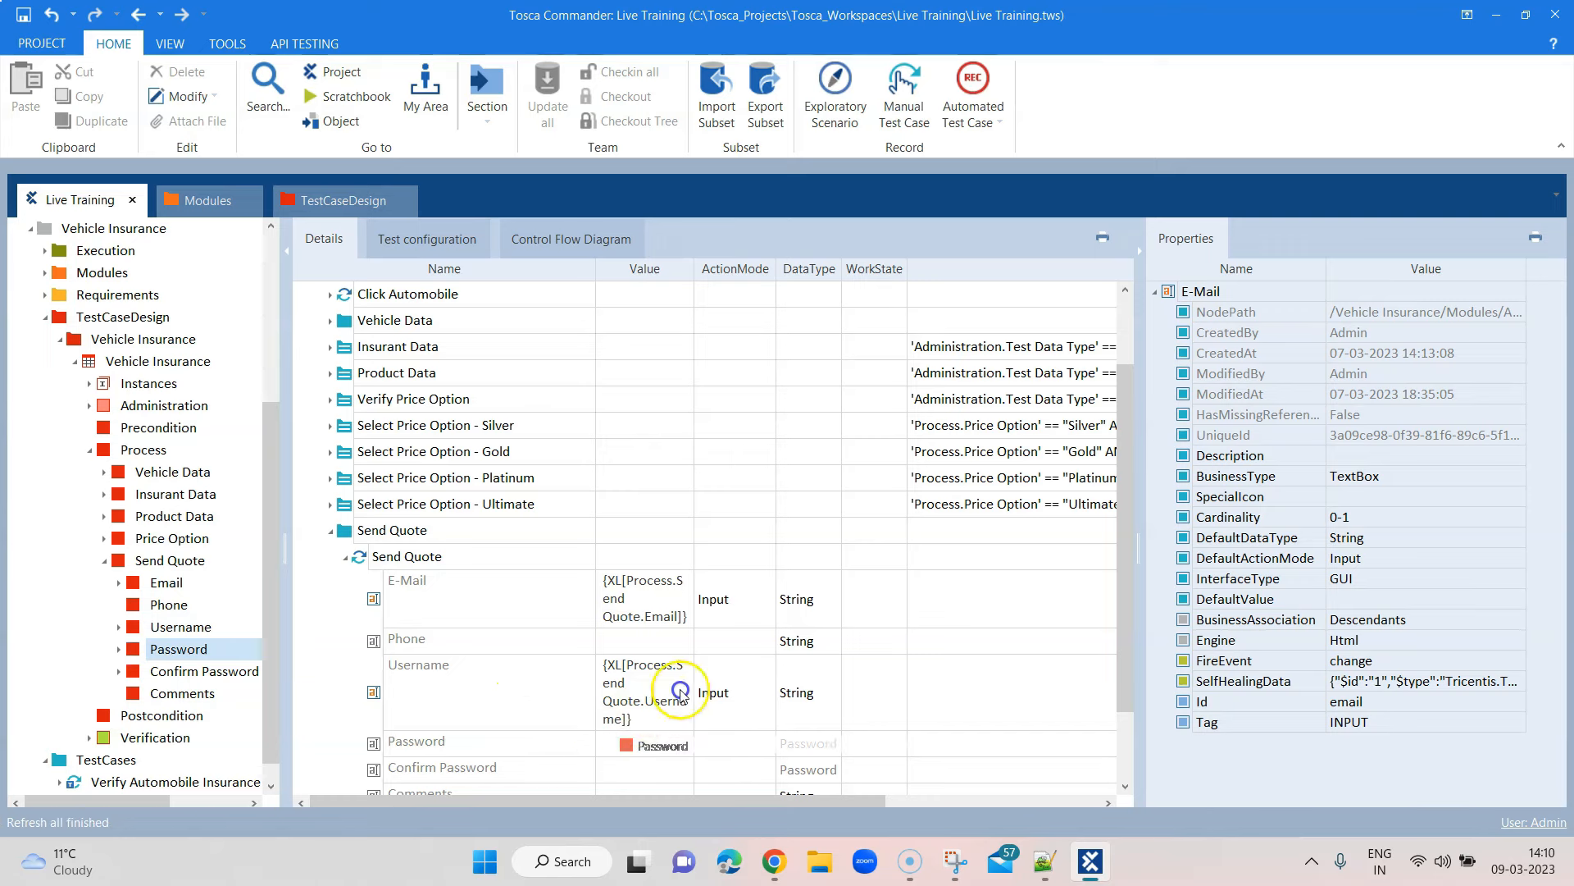
scroll(745, 658, "down", 2)
left_click_drag(138, 676, 621, 691)
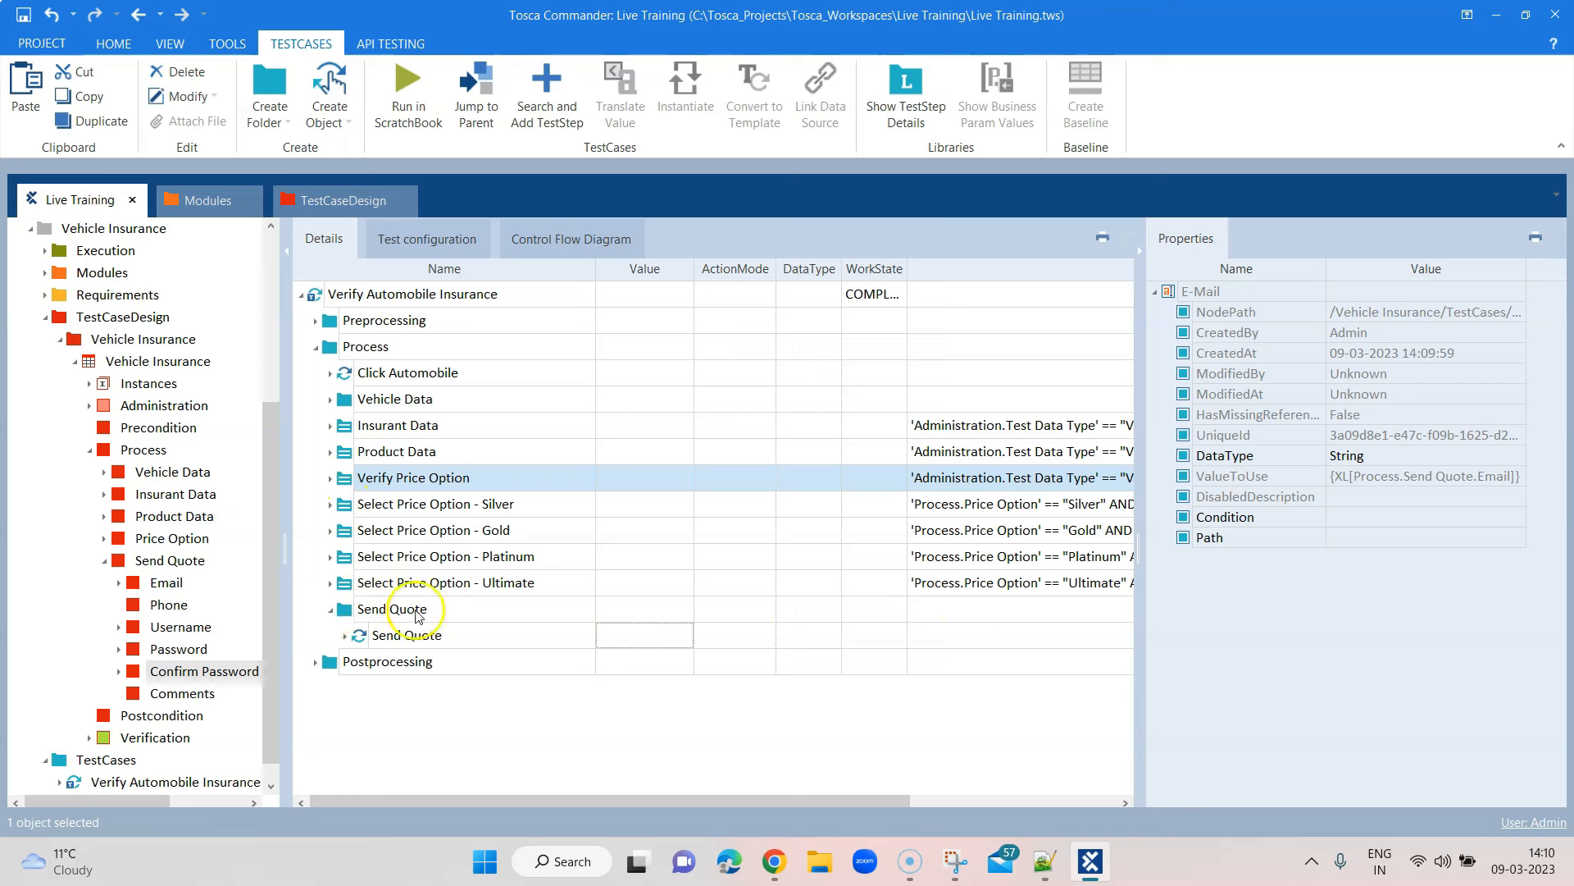
Copy Insurant Data's condition 'Administration.Test Data Type' == "Valid" into the Send Quote folder's Condition
left_click(331, 608)
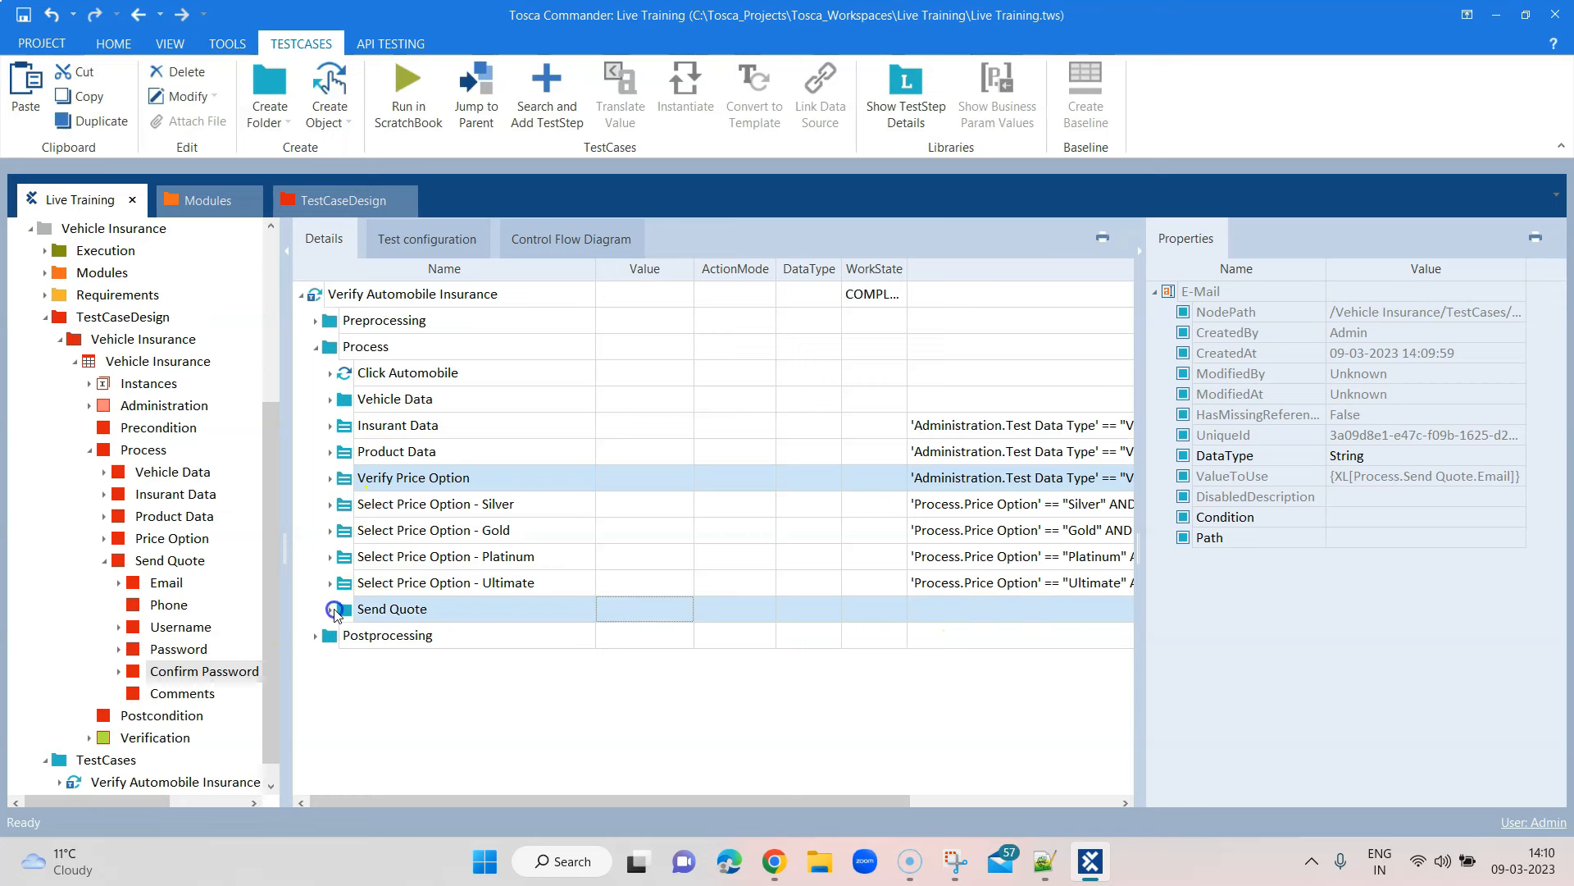
left_click(928, 608)
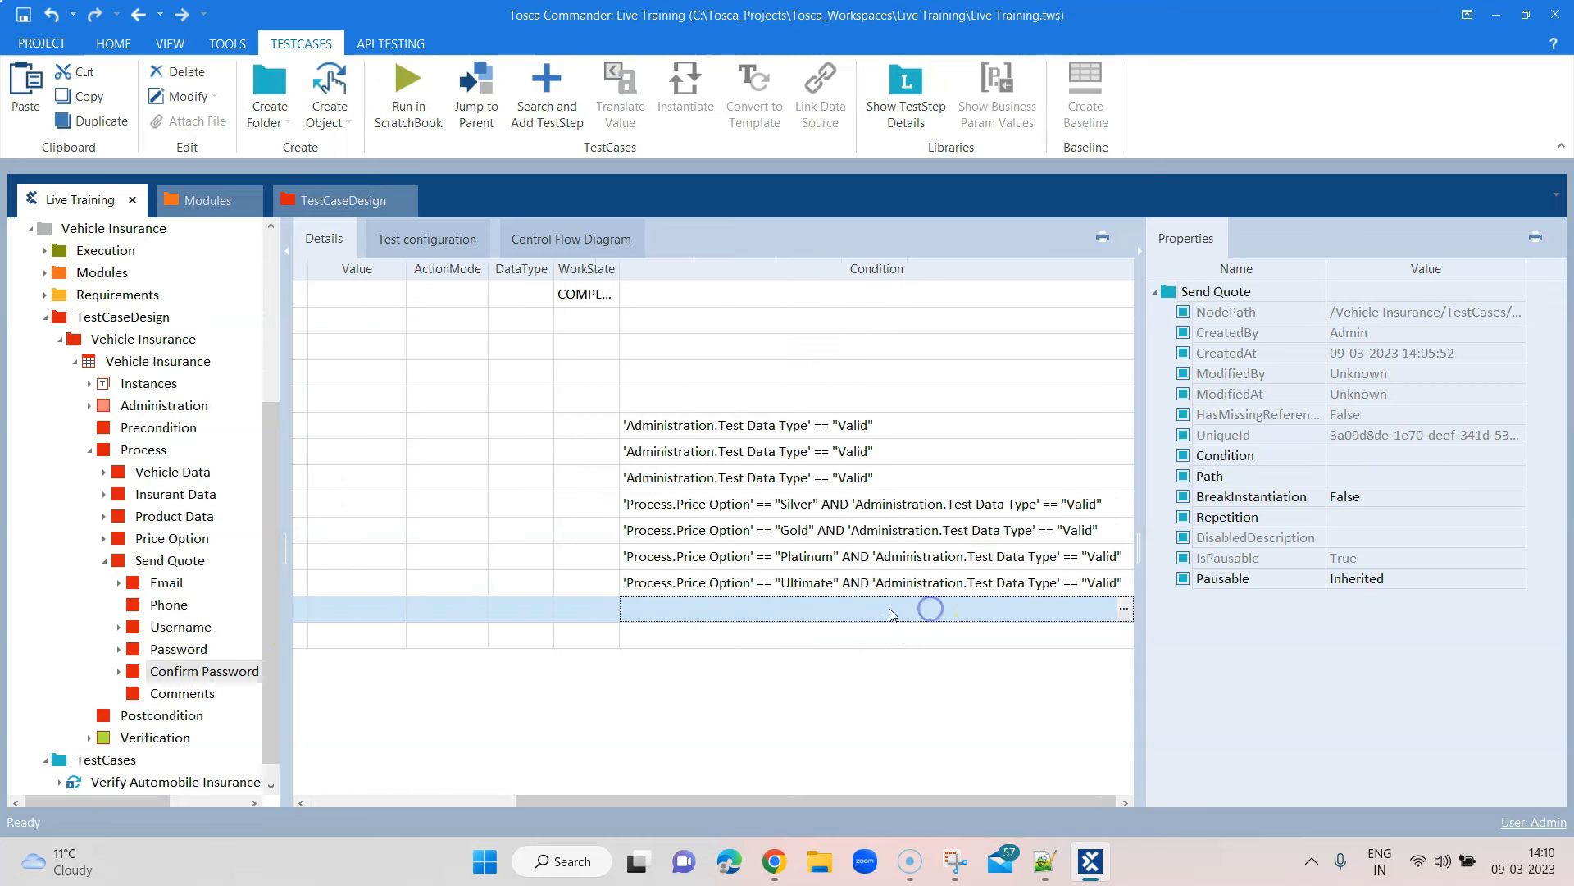
left_click(899, 425)
left_click(665, 428)
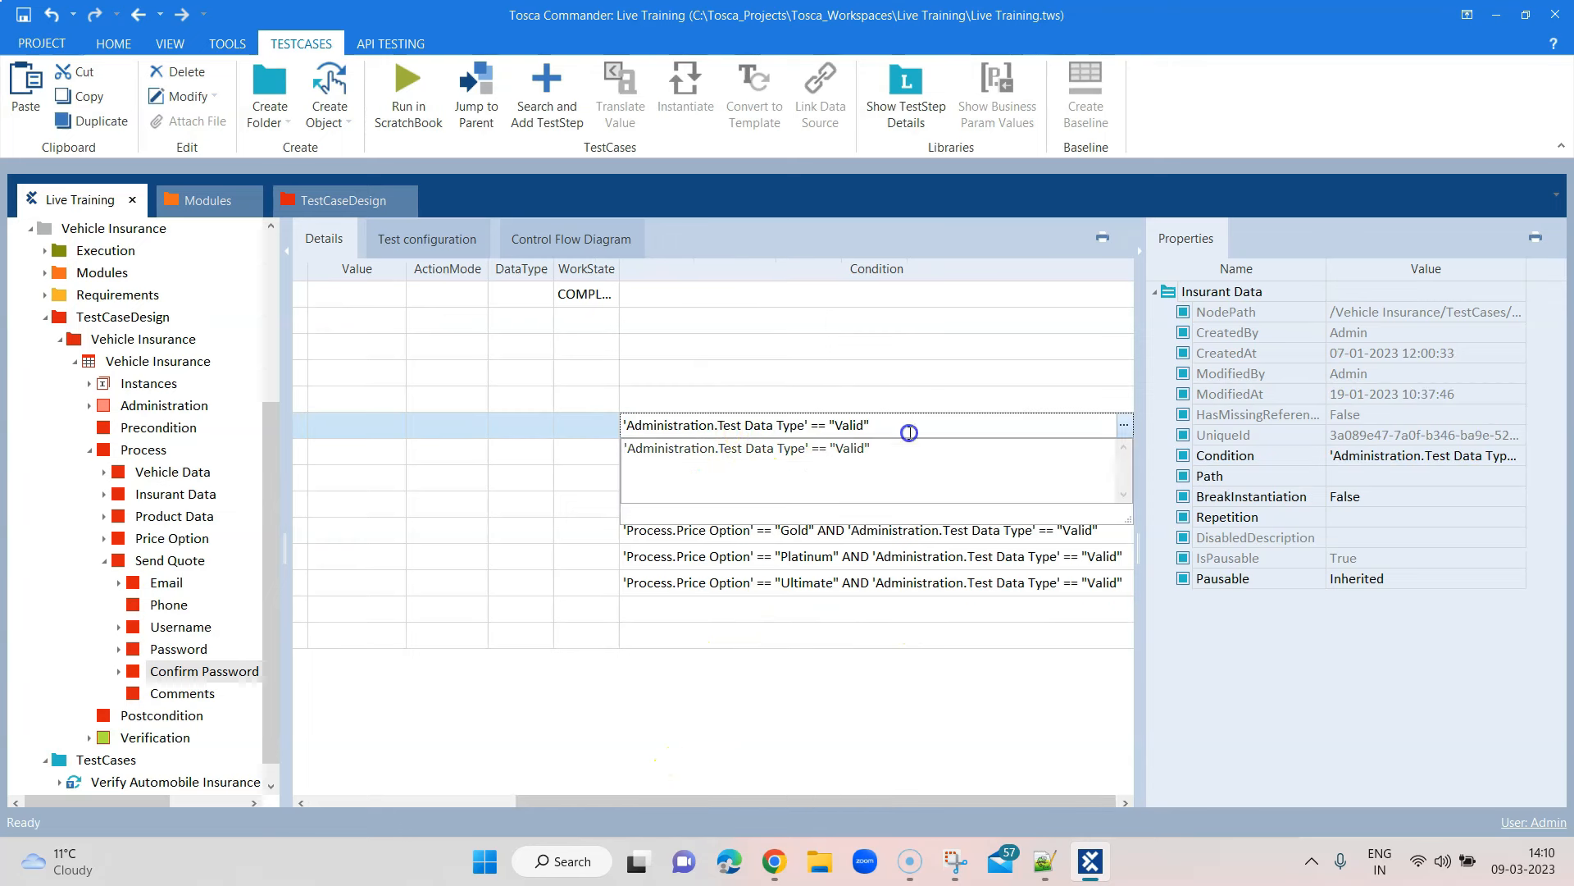
left_click_drag(895, 457, 625, 452)
key("ctrl+c")
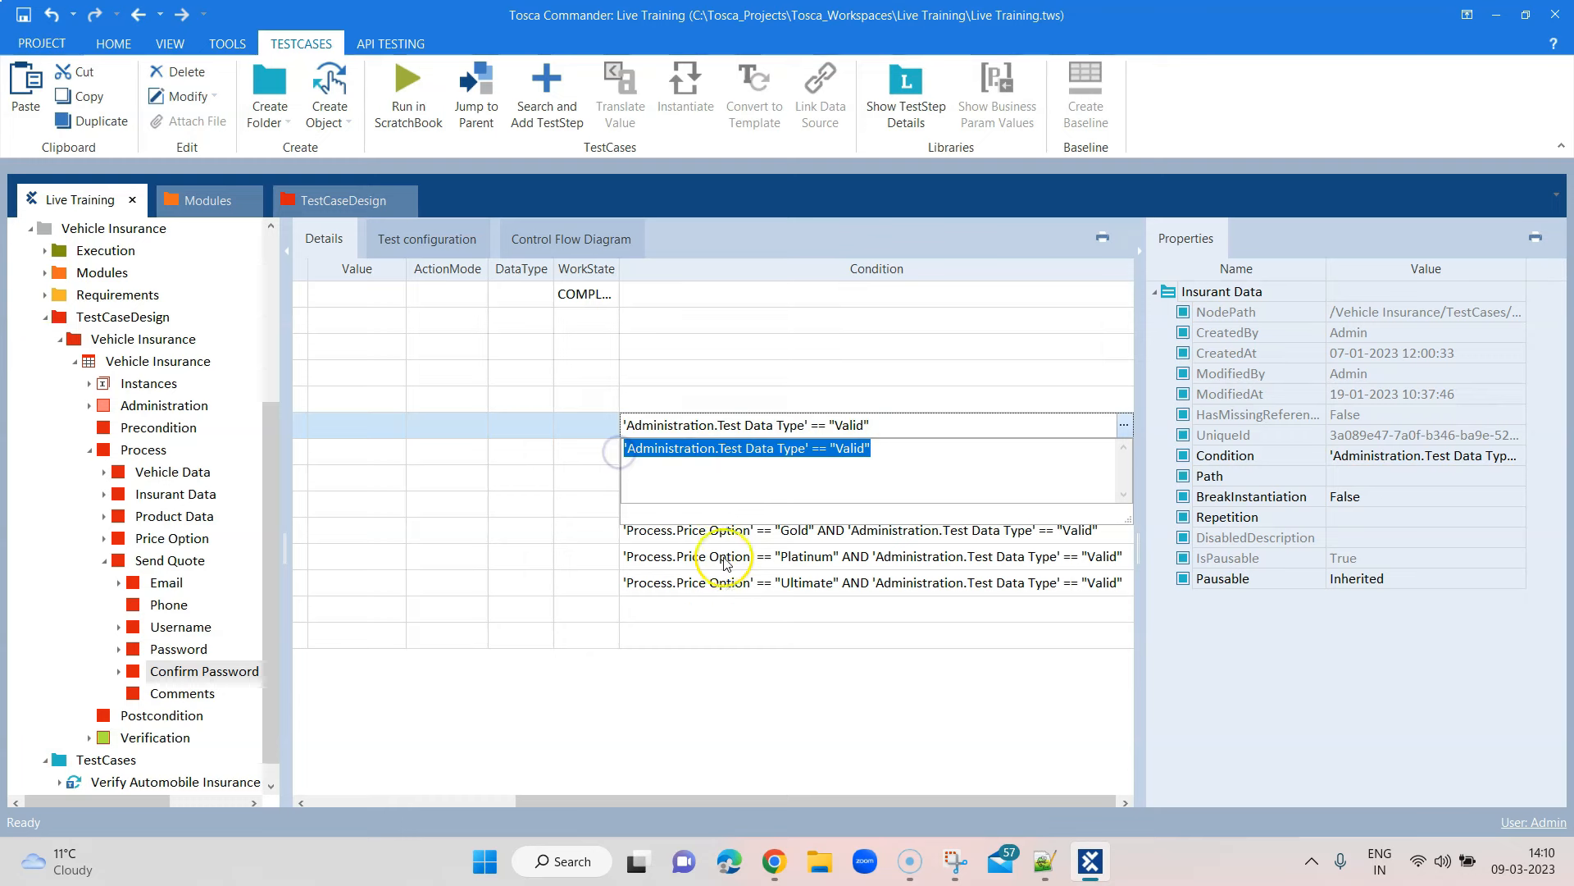
left_click(670, 610)
key("ctrl+v")
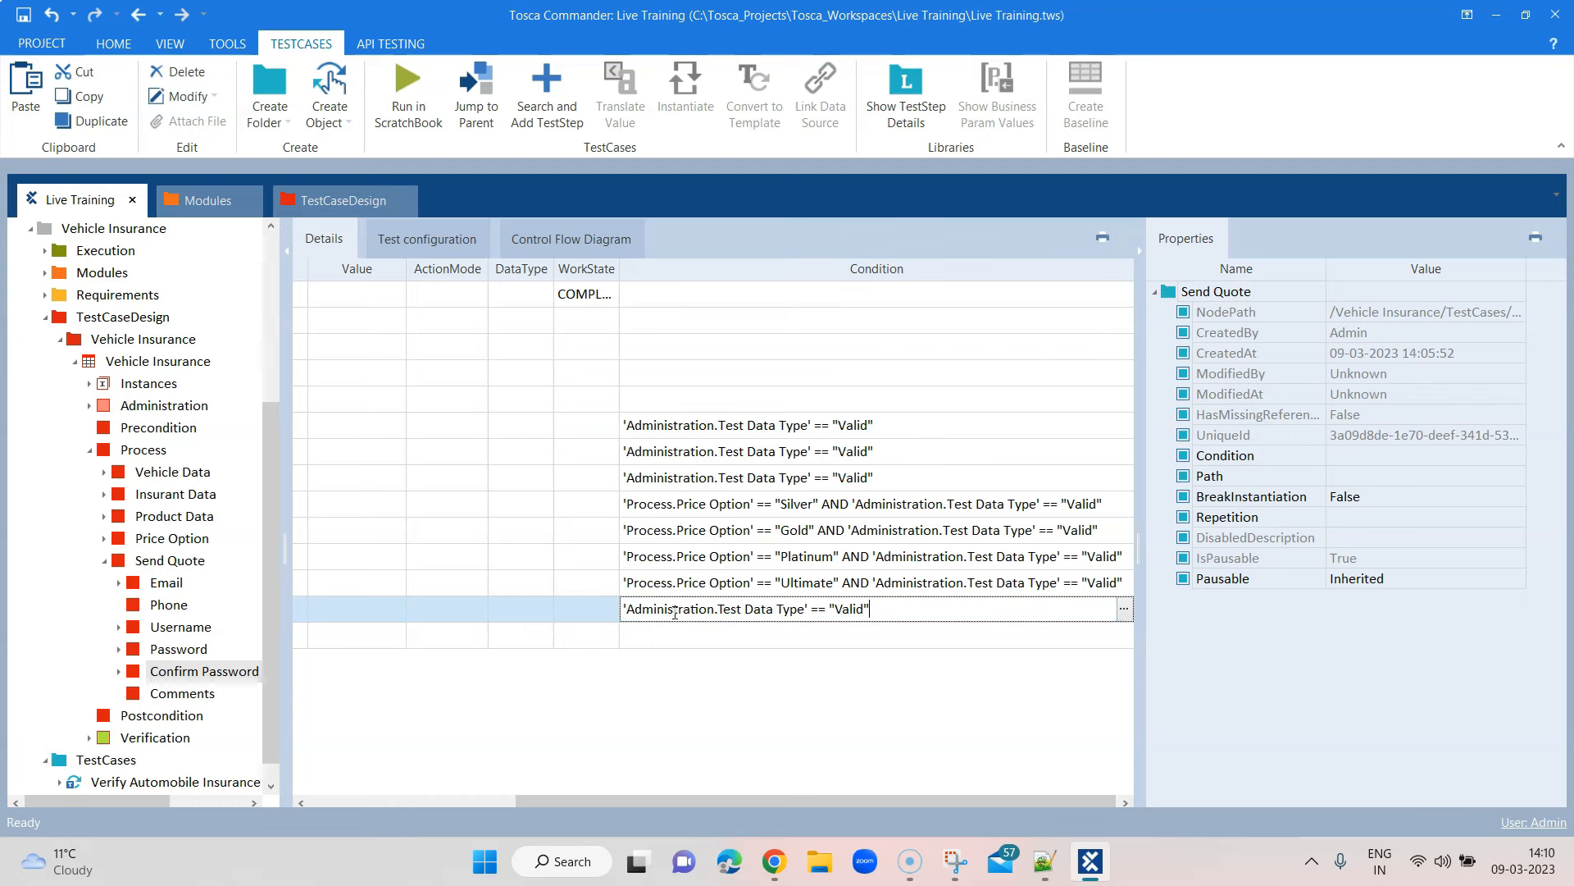
left_click_drag(763, 794, 442, 802)
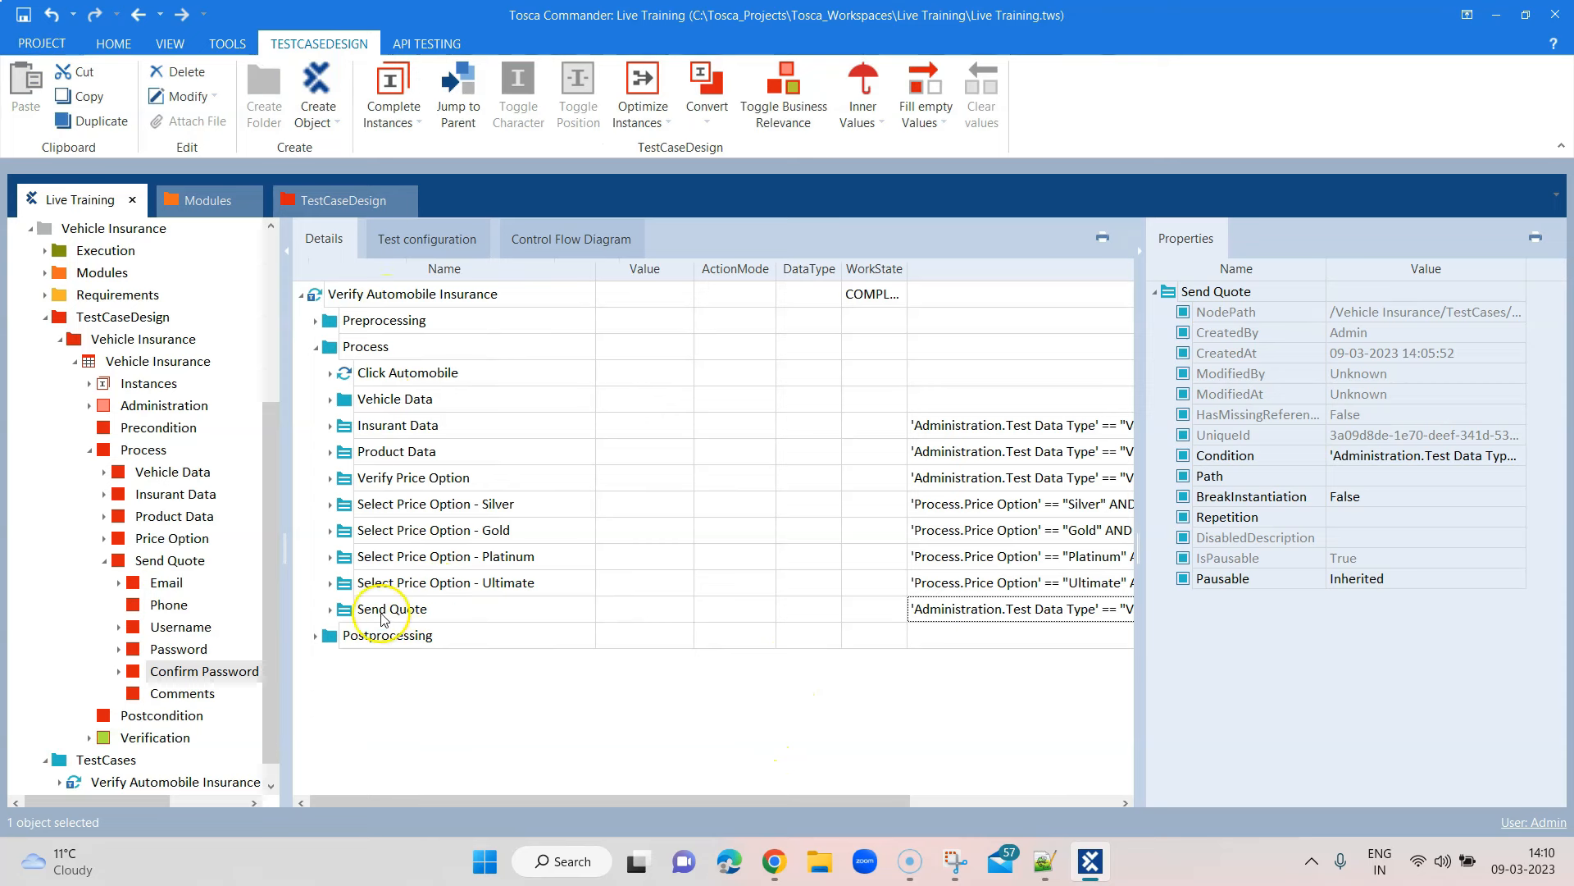
left_click(330, 611)
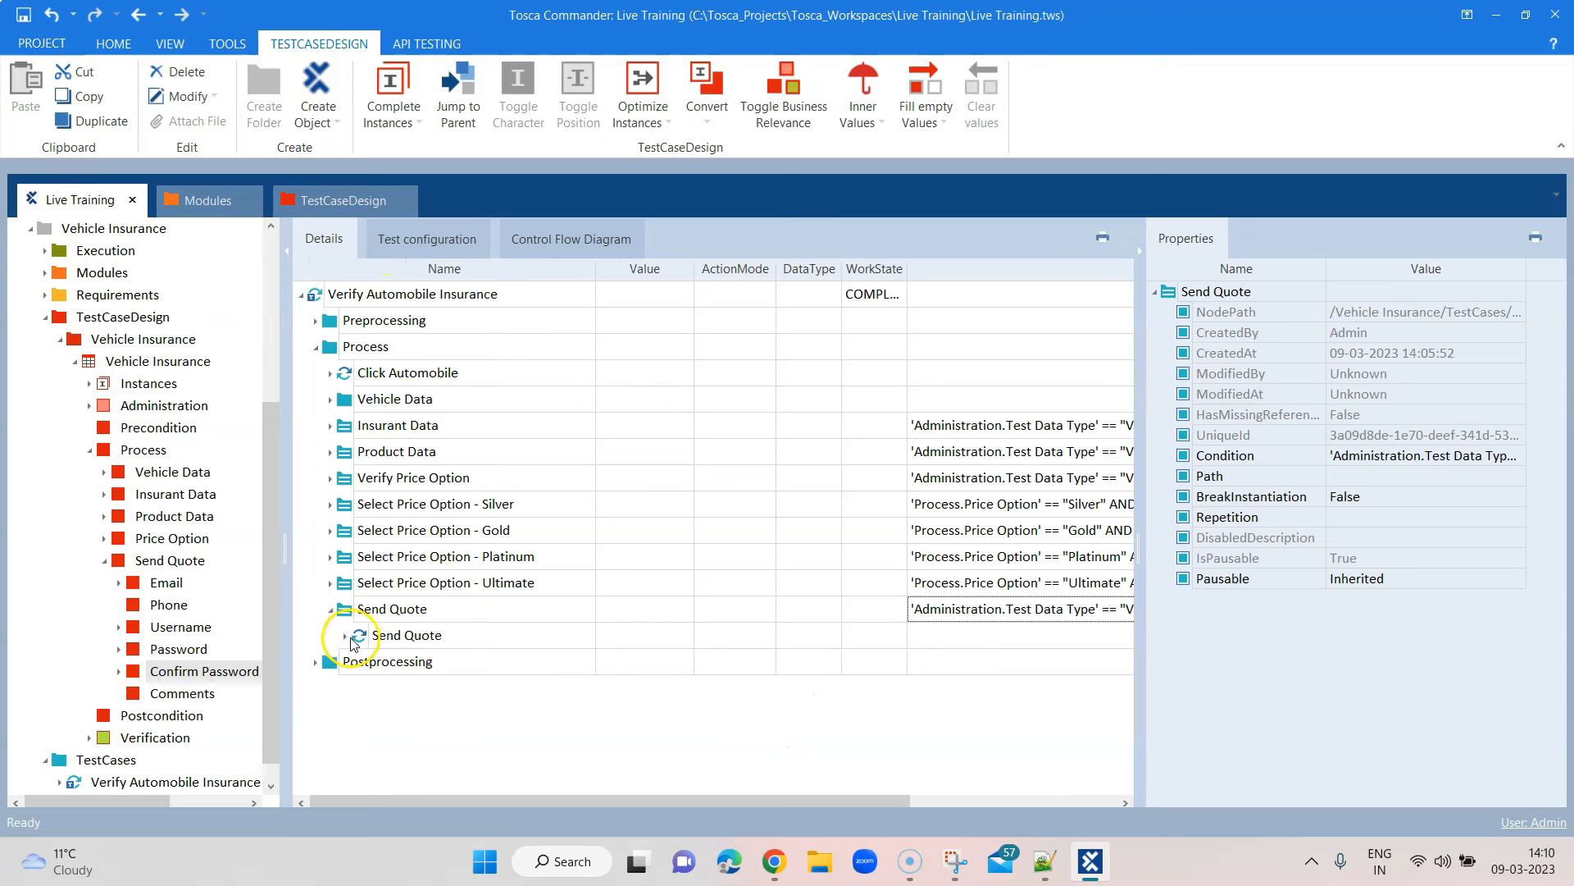
left_click(346, 636)
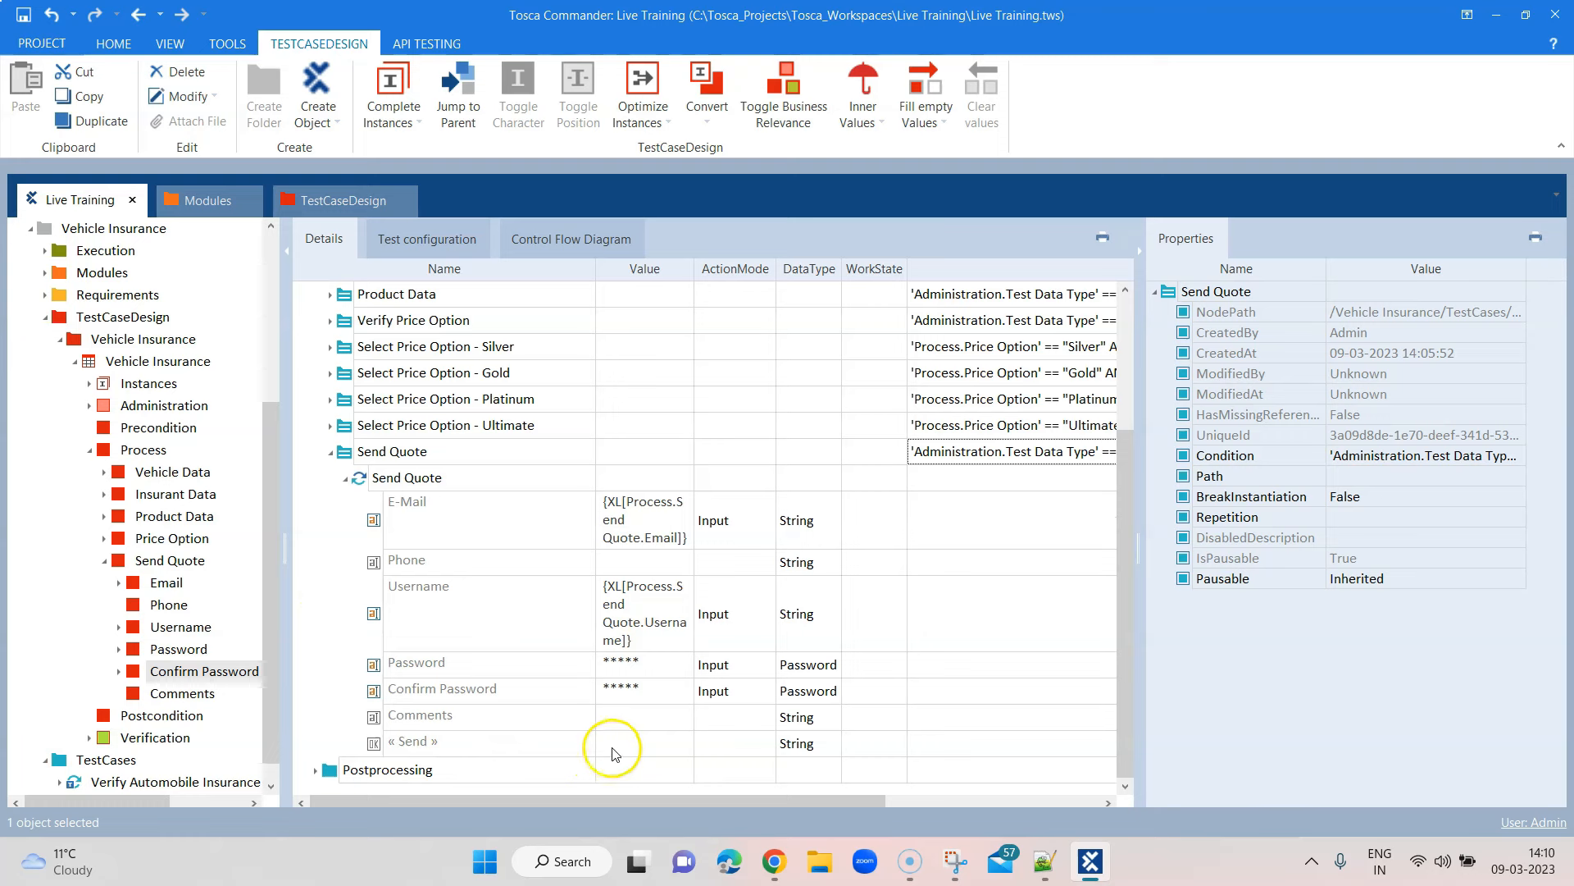
Set the « Send » field's value in the Send Quote step to {Click}
left_click(615, 743)
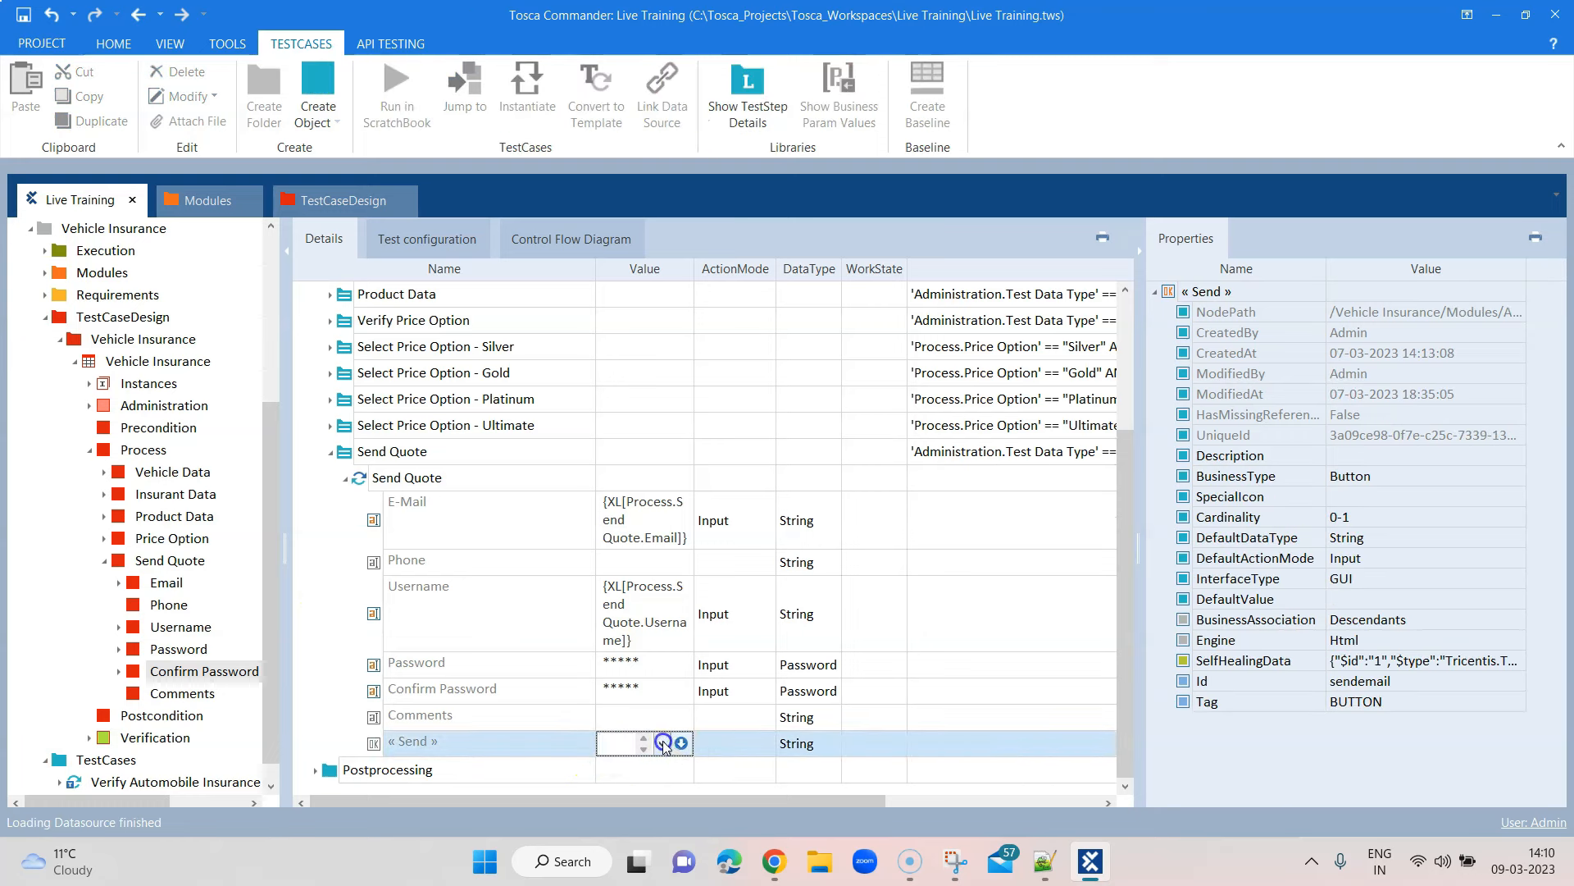
left_click(619, 765)
left_click(744, 742)
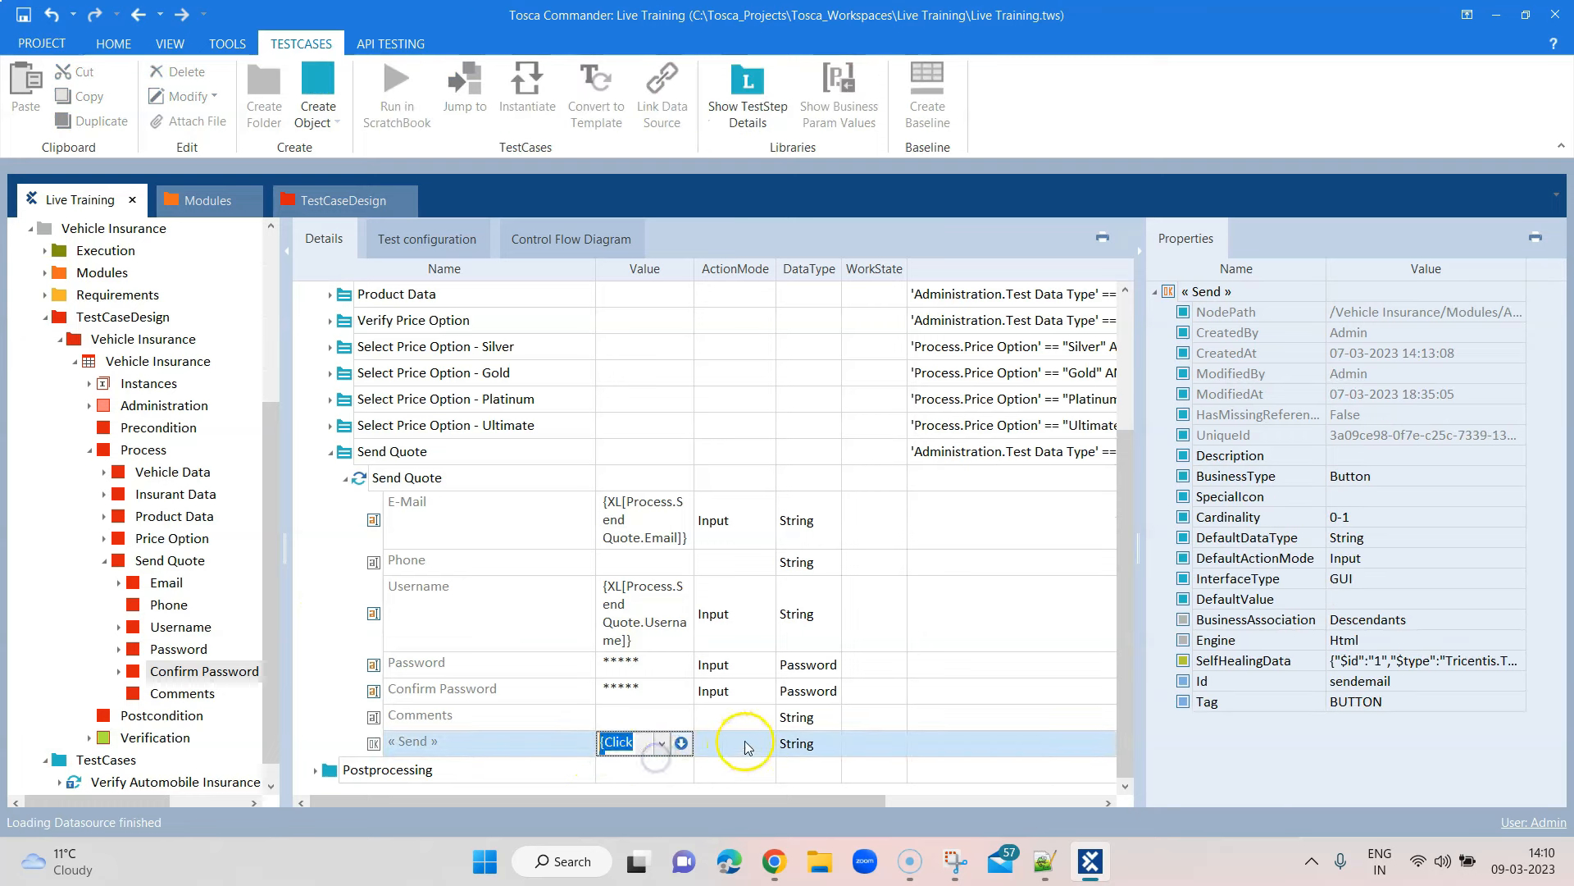
left_click(331, 453)
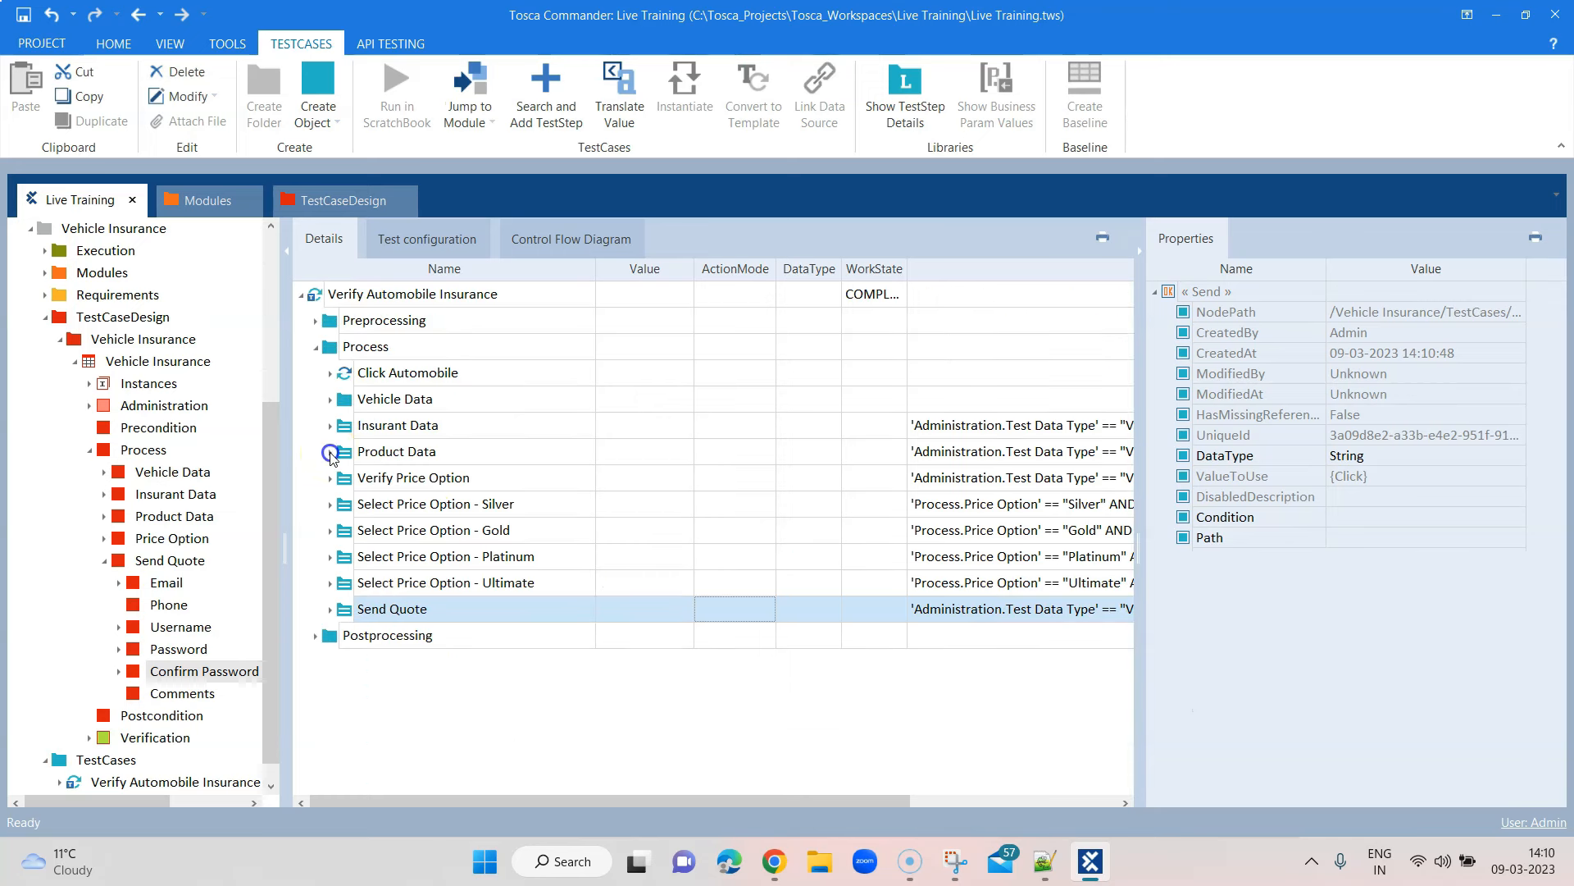
left_click(327, 612)
left_click(346, 636)
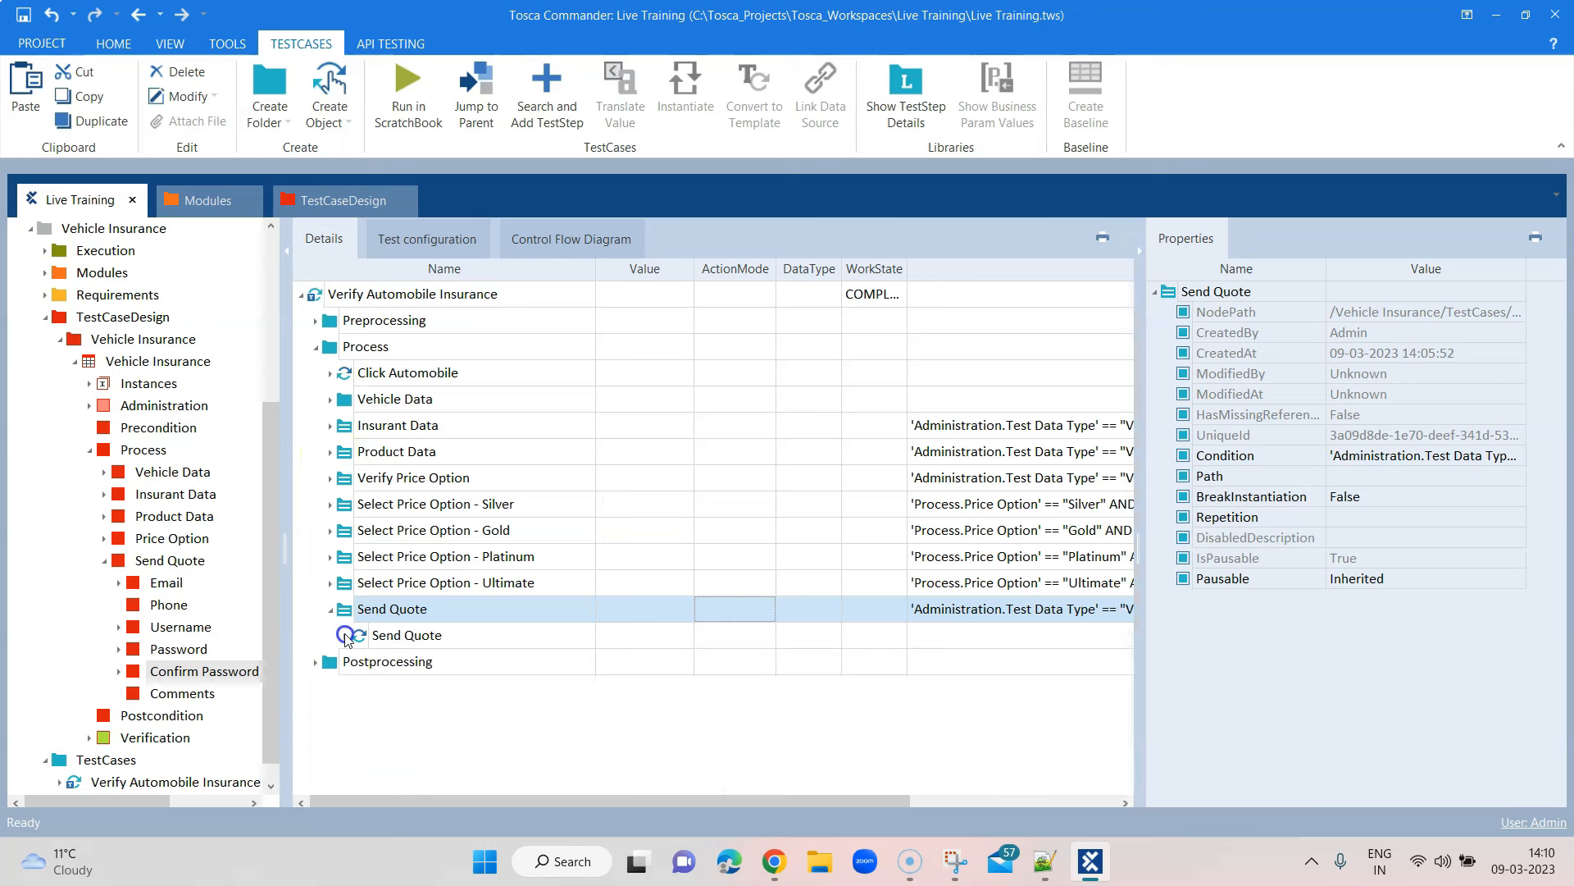
left_click(412, 637)
left_click(457, 636)
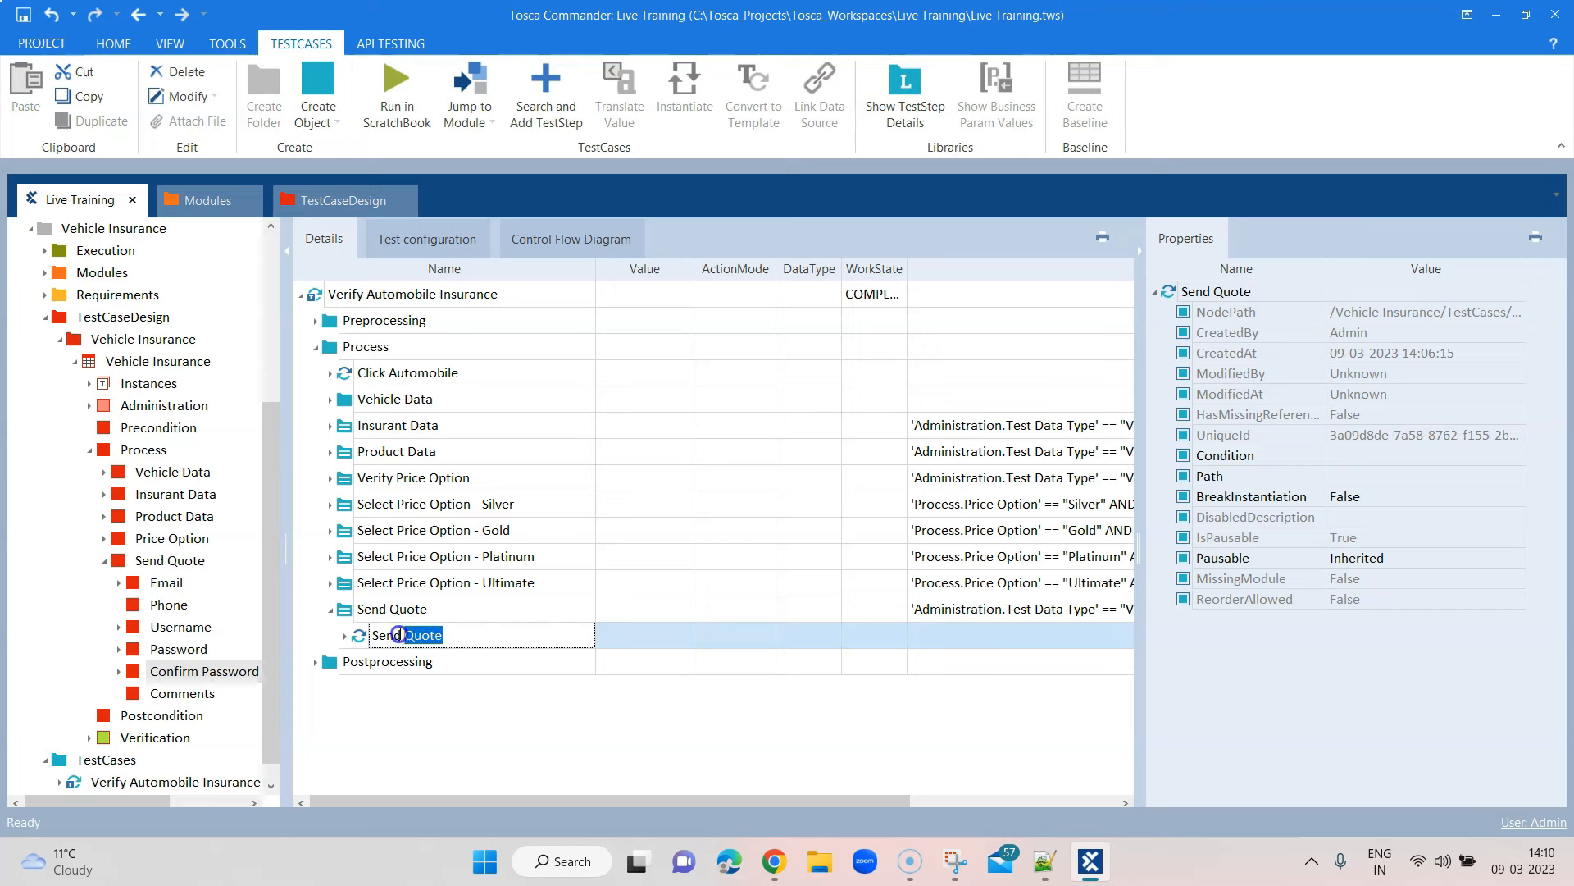
Add the Confirmation Message module under Send Quote by searching for 'Confirm'
right_click(372, 614)
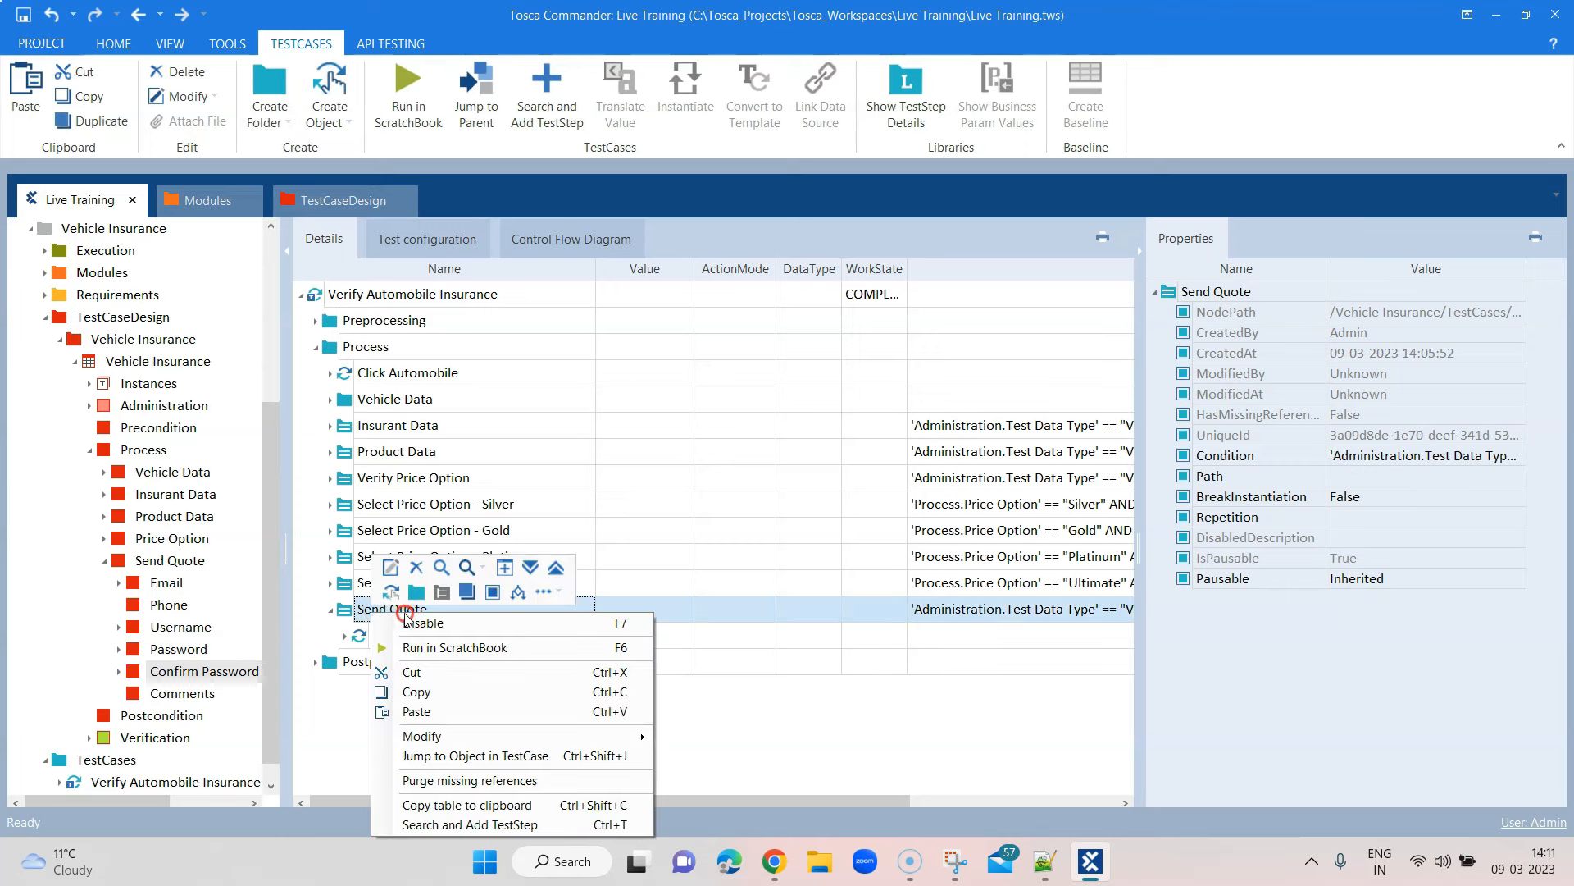
left_click(474, 824)
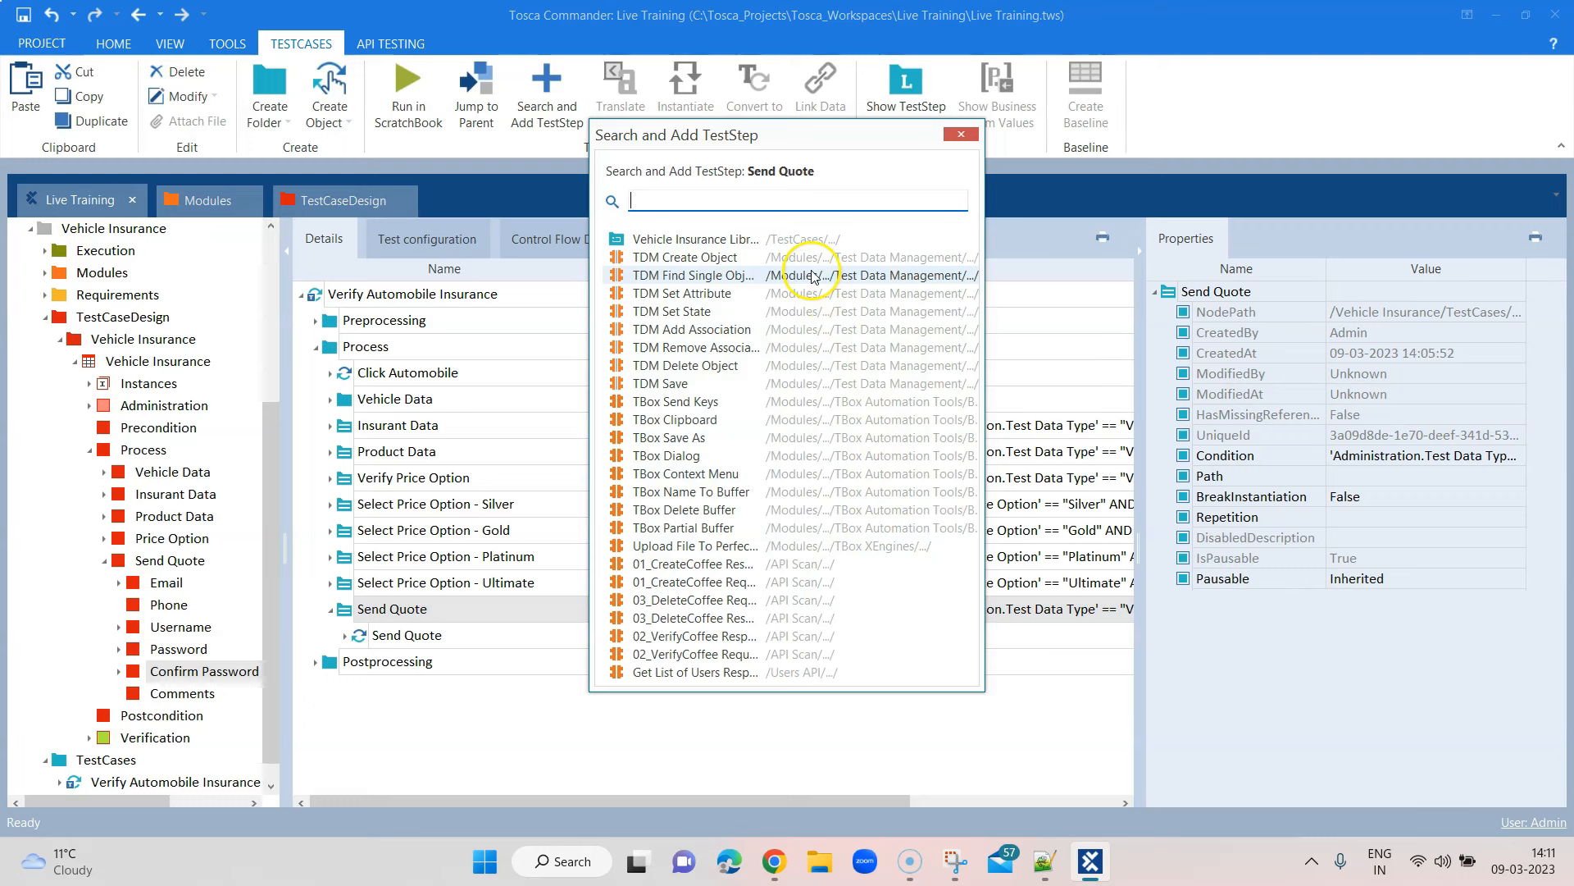
type("Confirm")
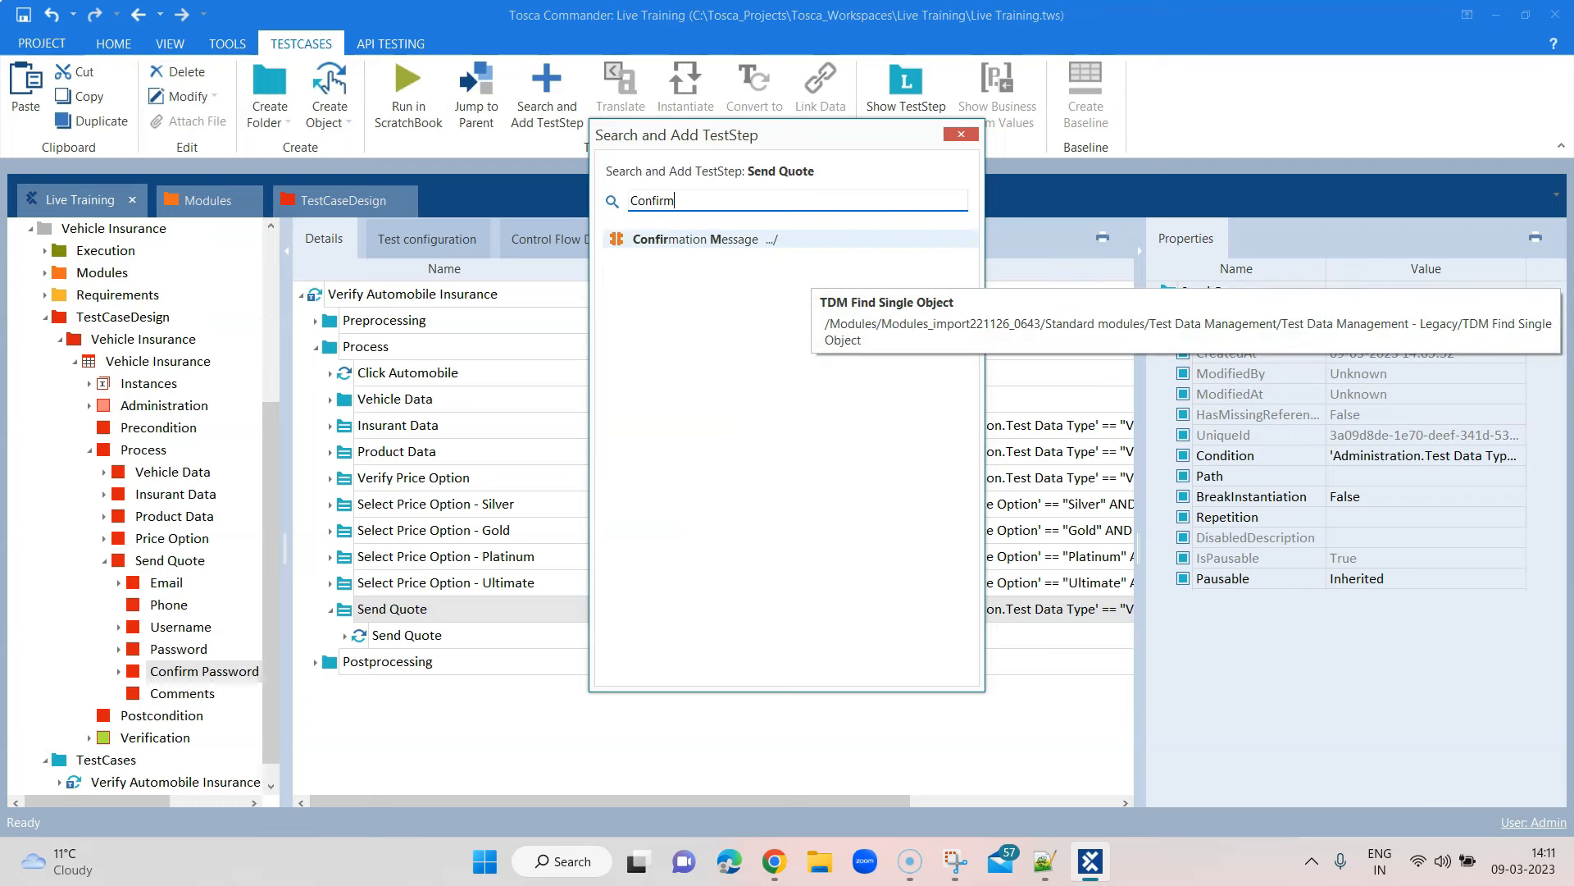
double_click(779, 240)
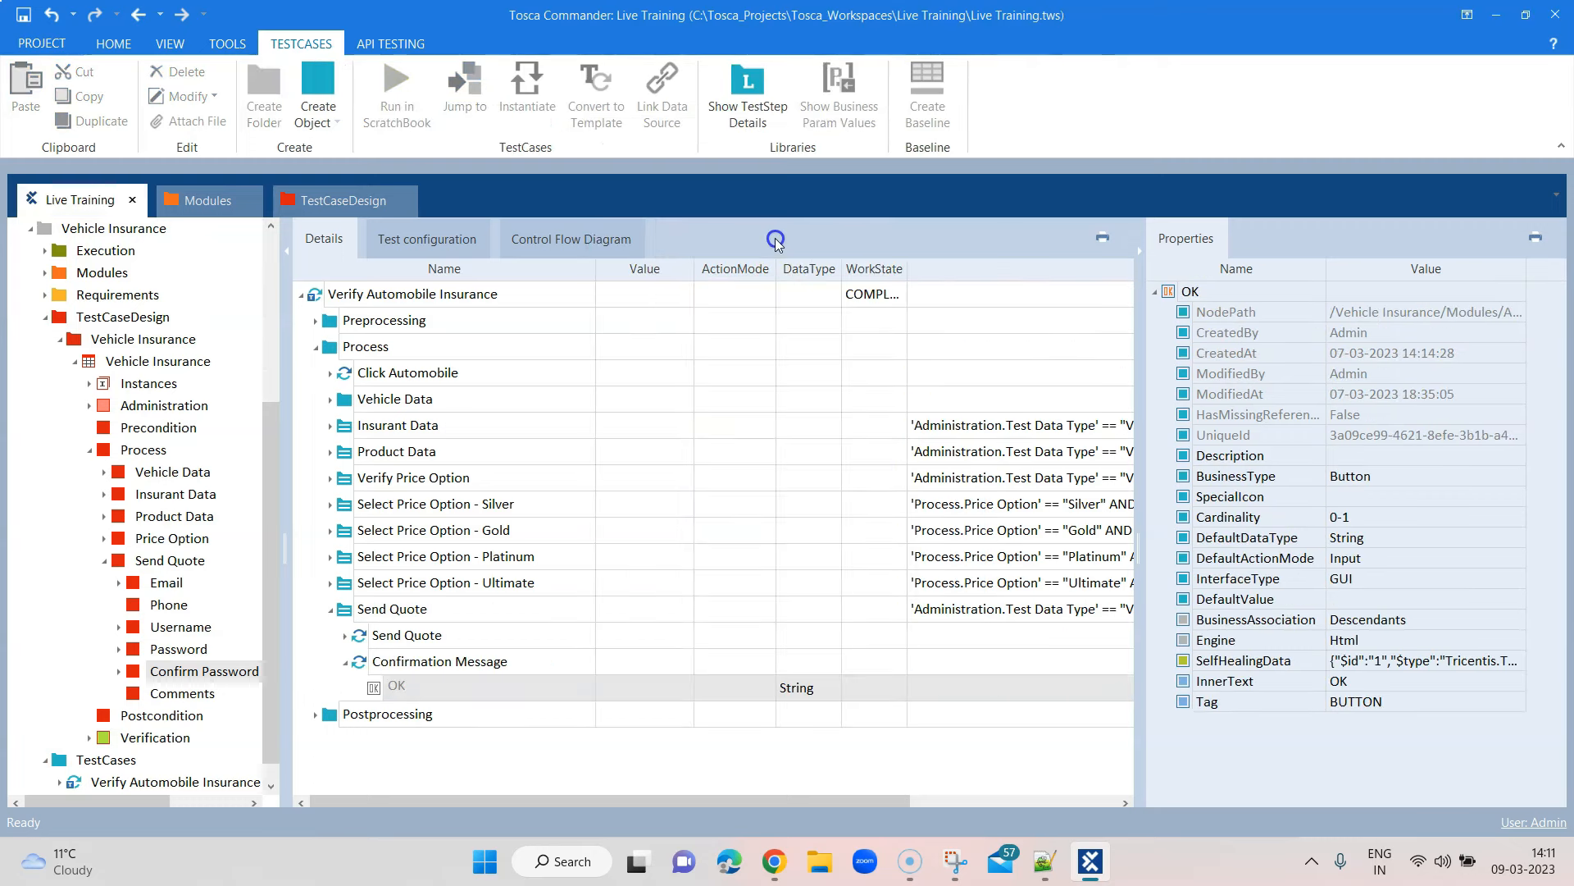
Set the OK item to WaitOn with the value Exists == True
left_click(715, 689)
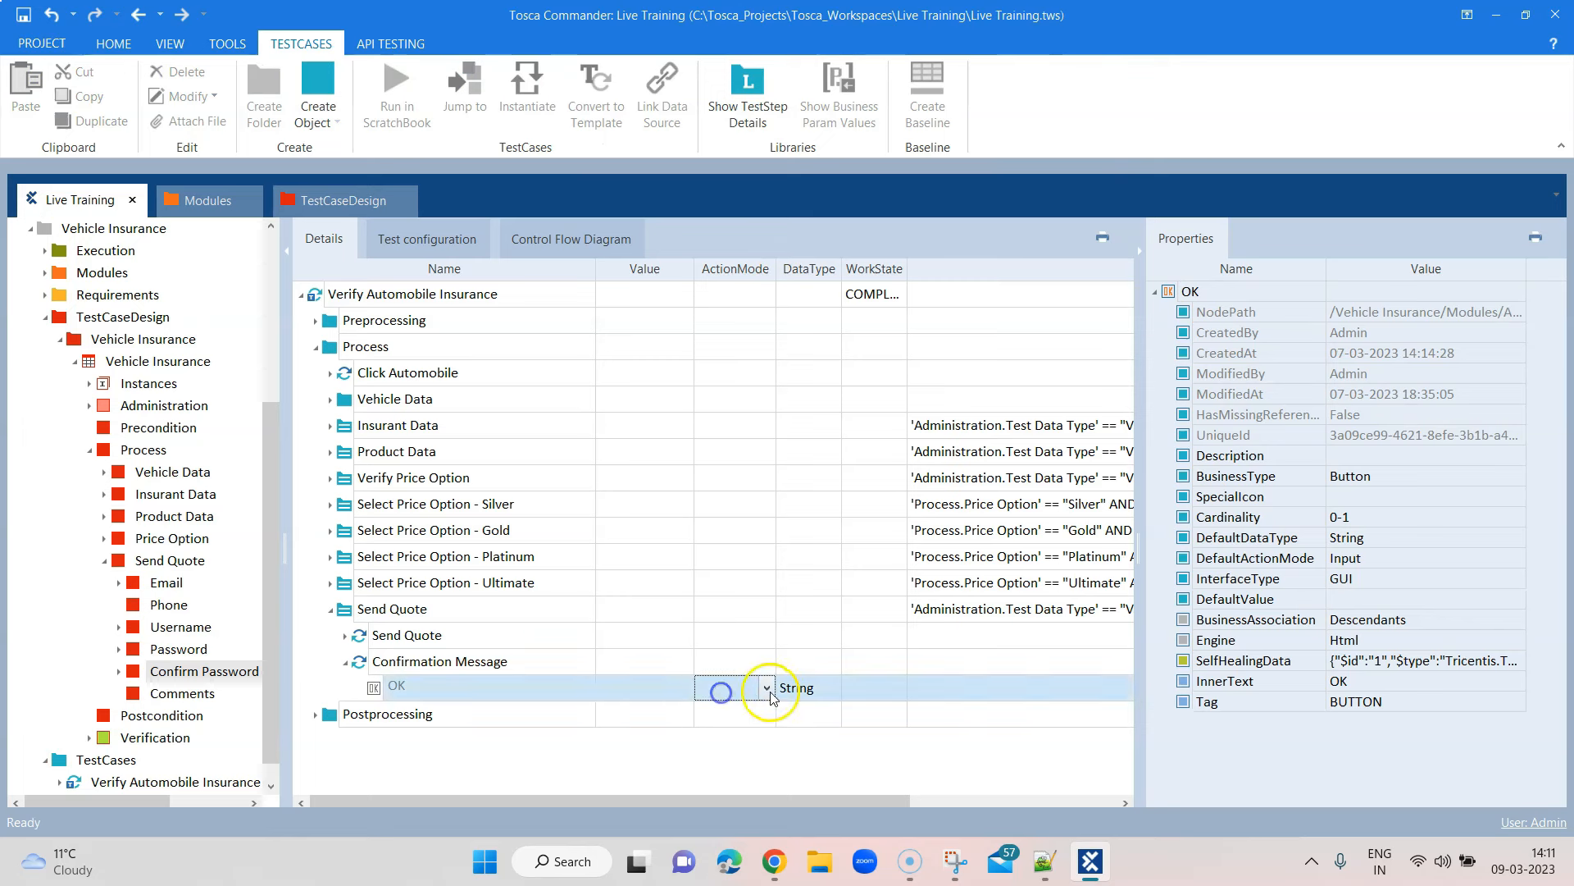
left_click(766, 688)
left_click(730, 769)
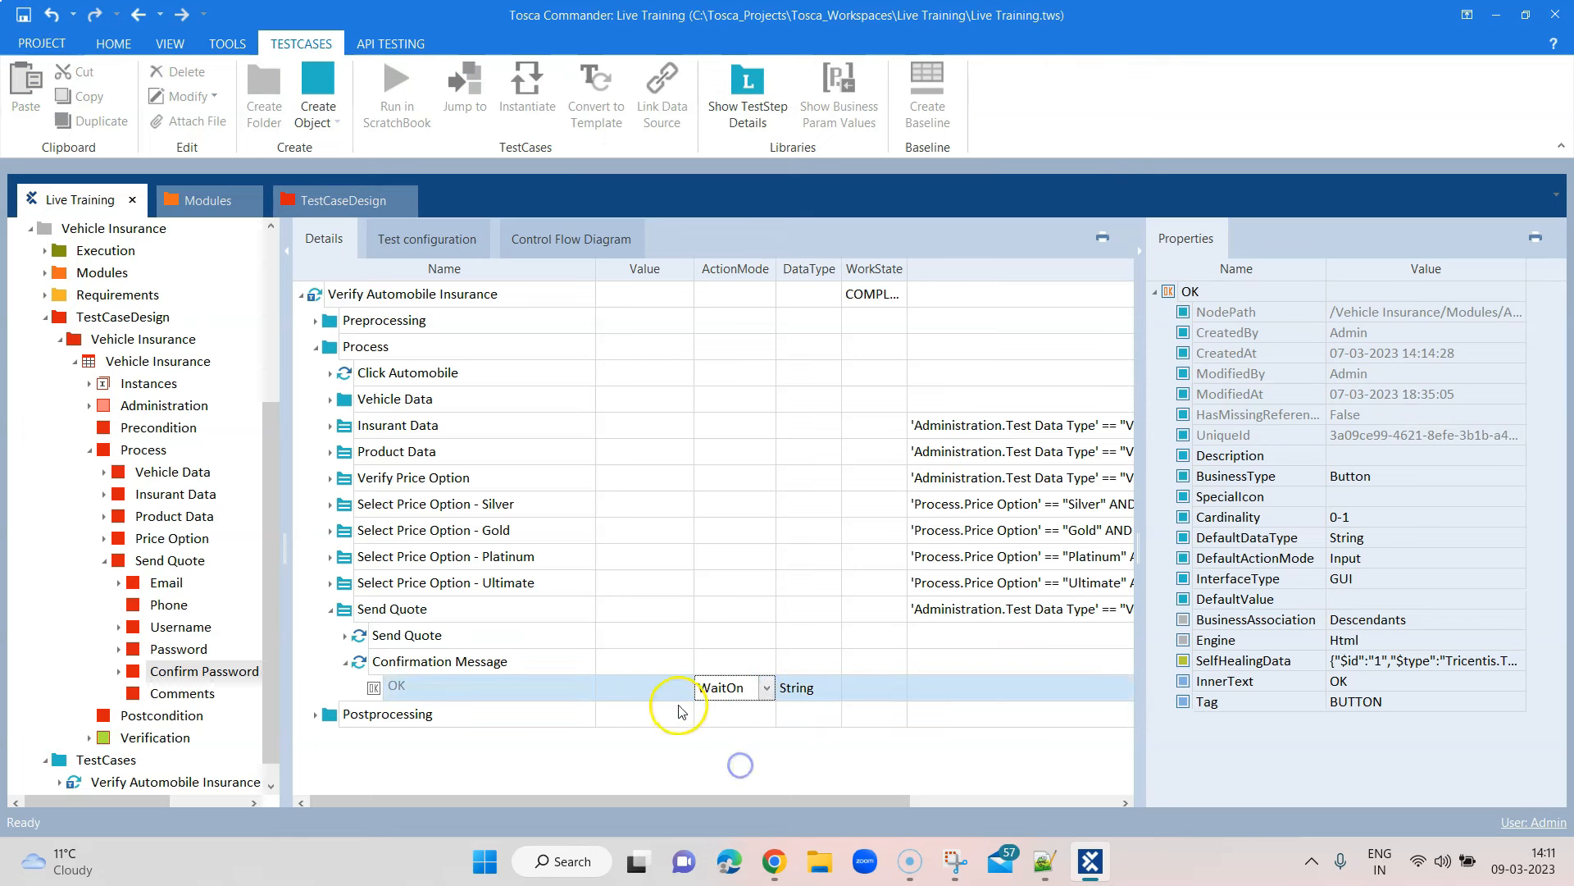
left_click(644, 689)
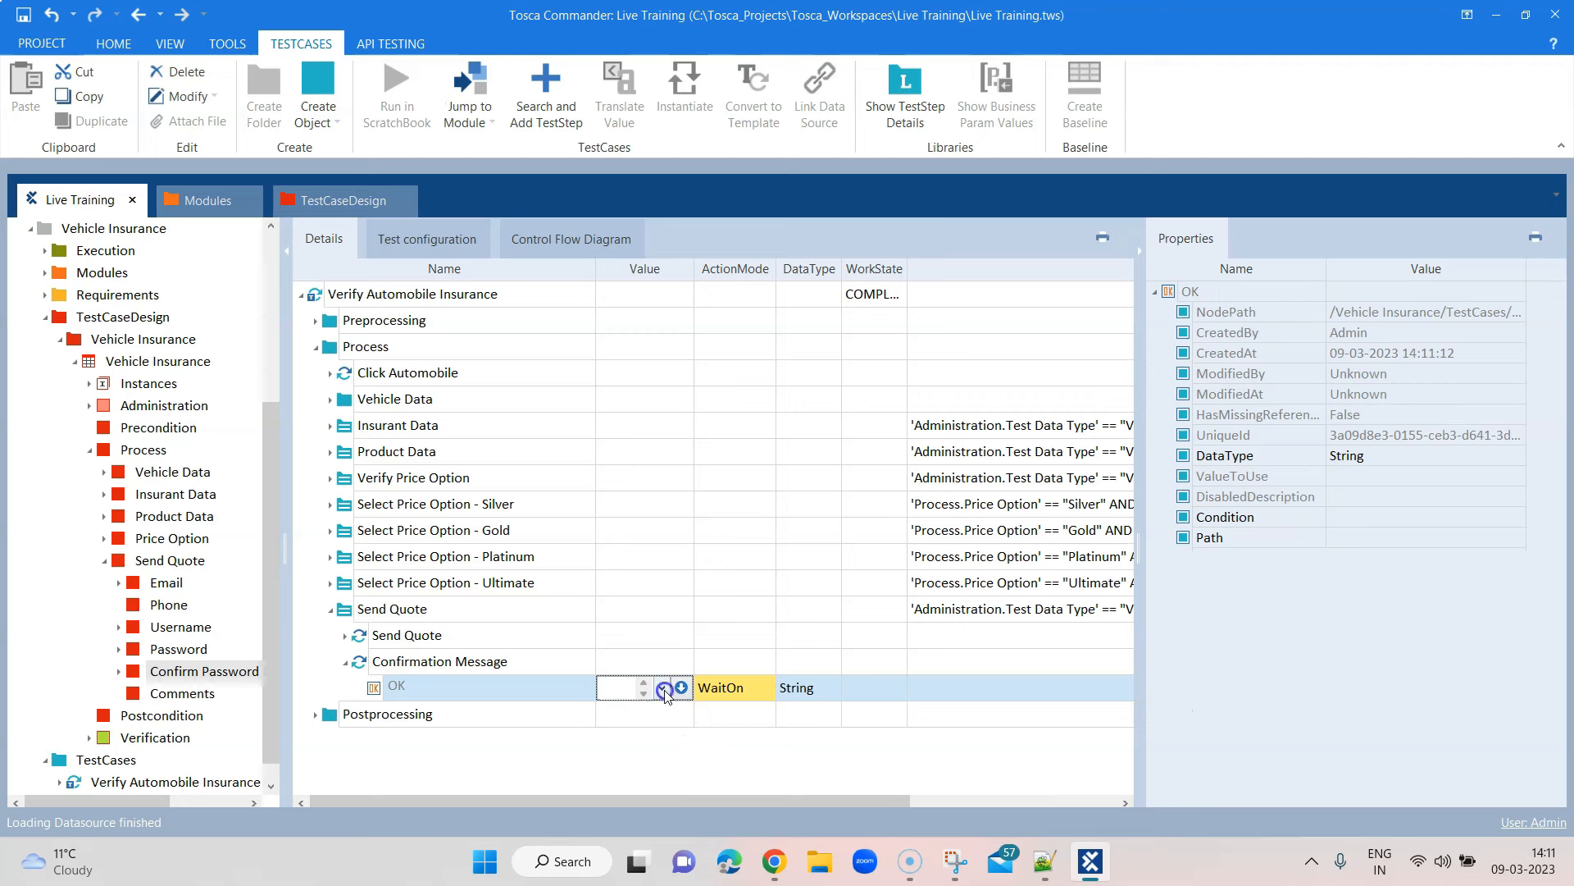
left_click(683, 689)
left_click(708, 715)
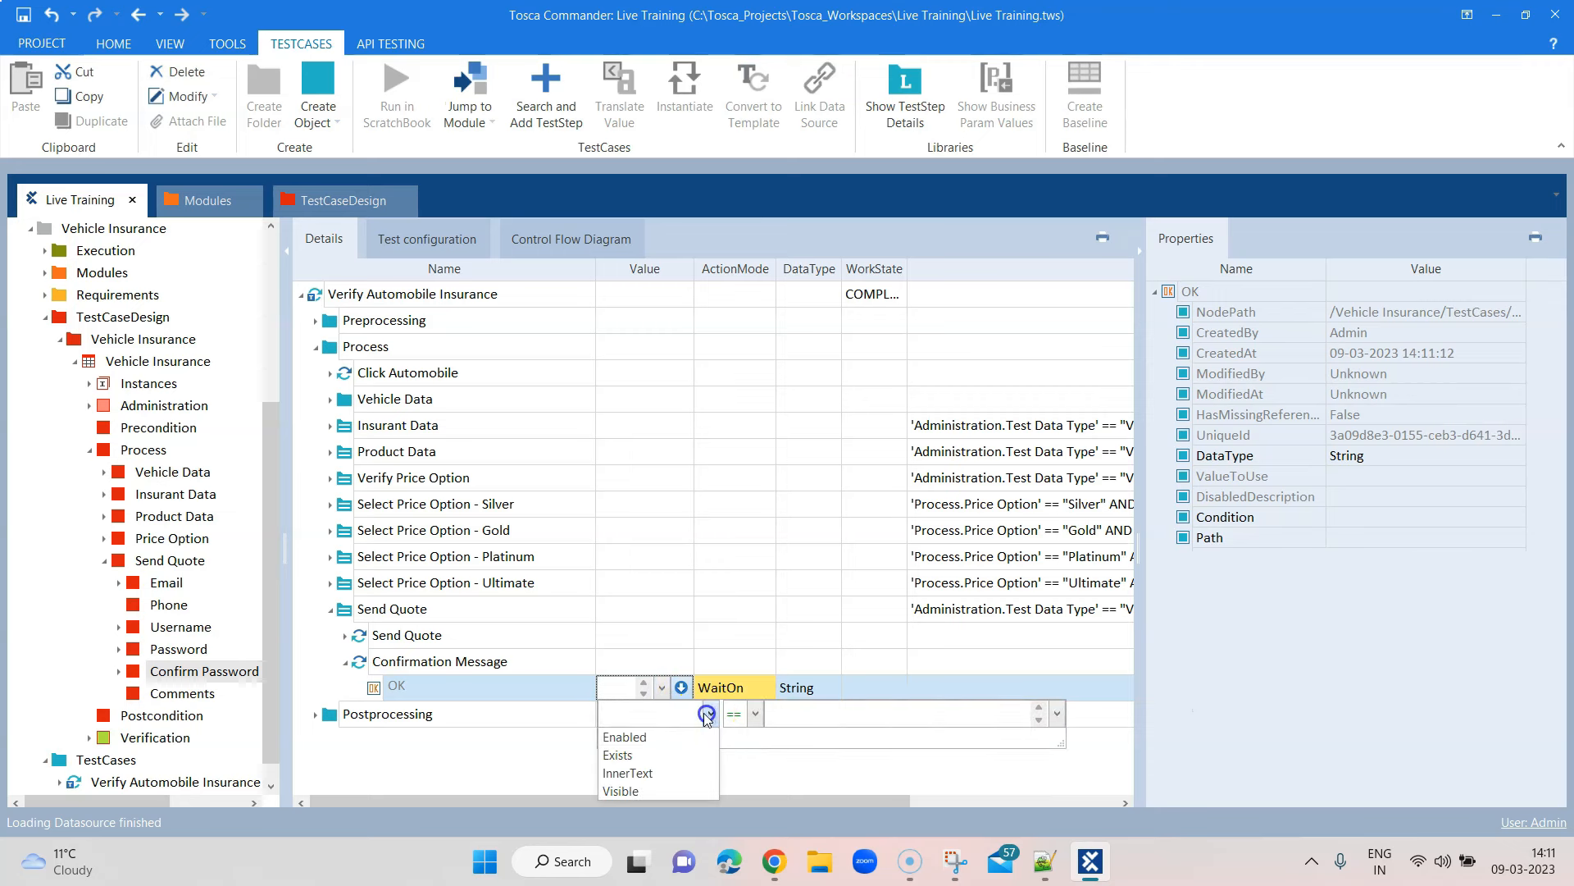
left_click(666, 756)
left_click(795, 720)
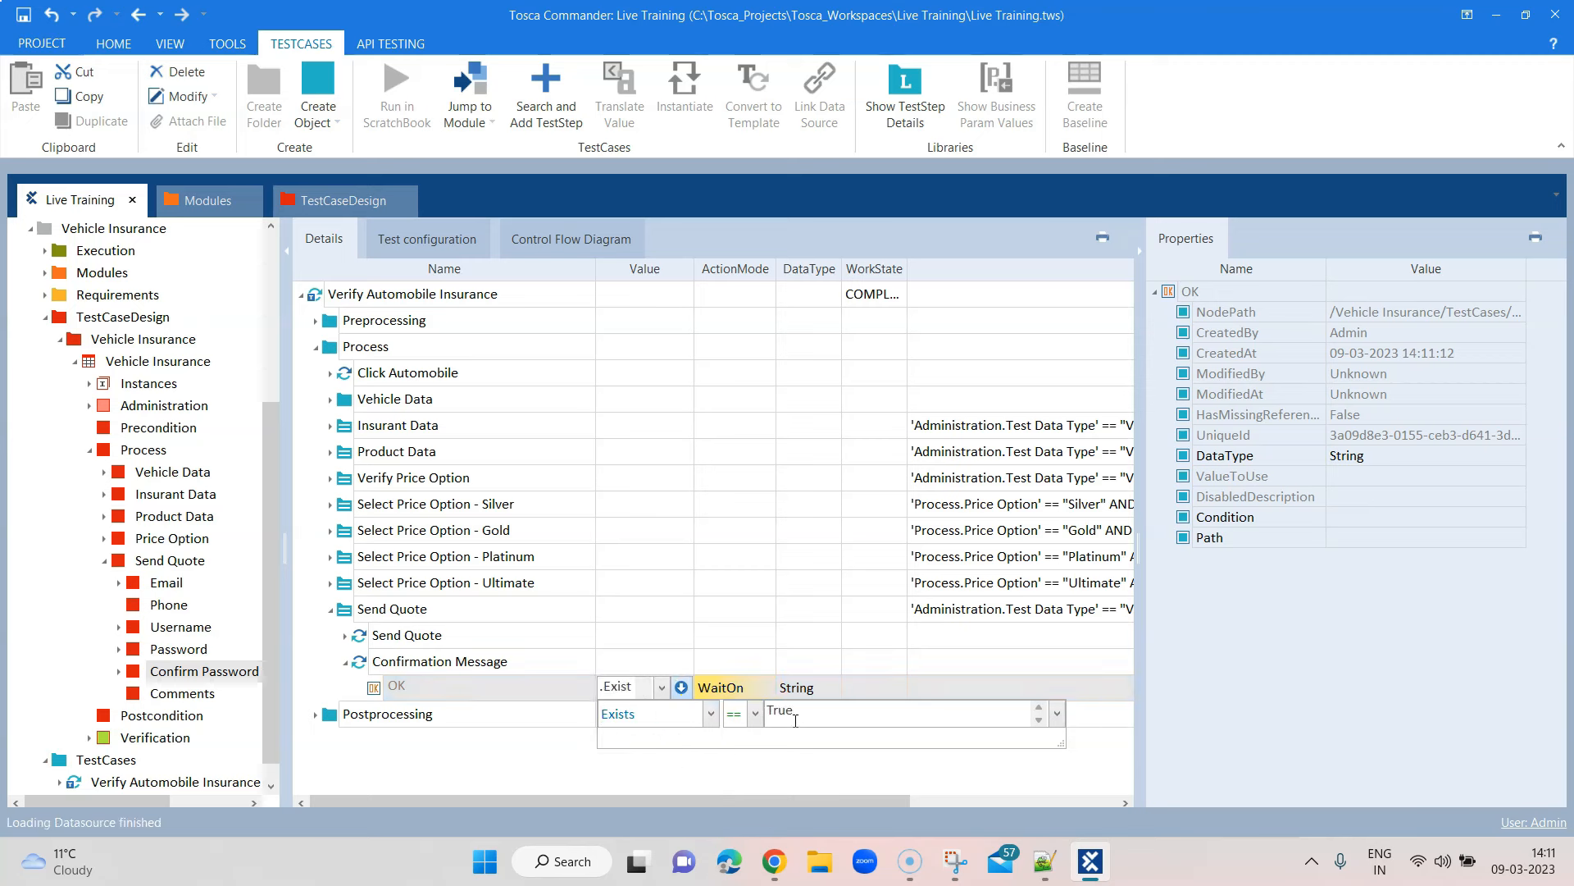
type("True")
left_click(713, 637)
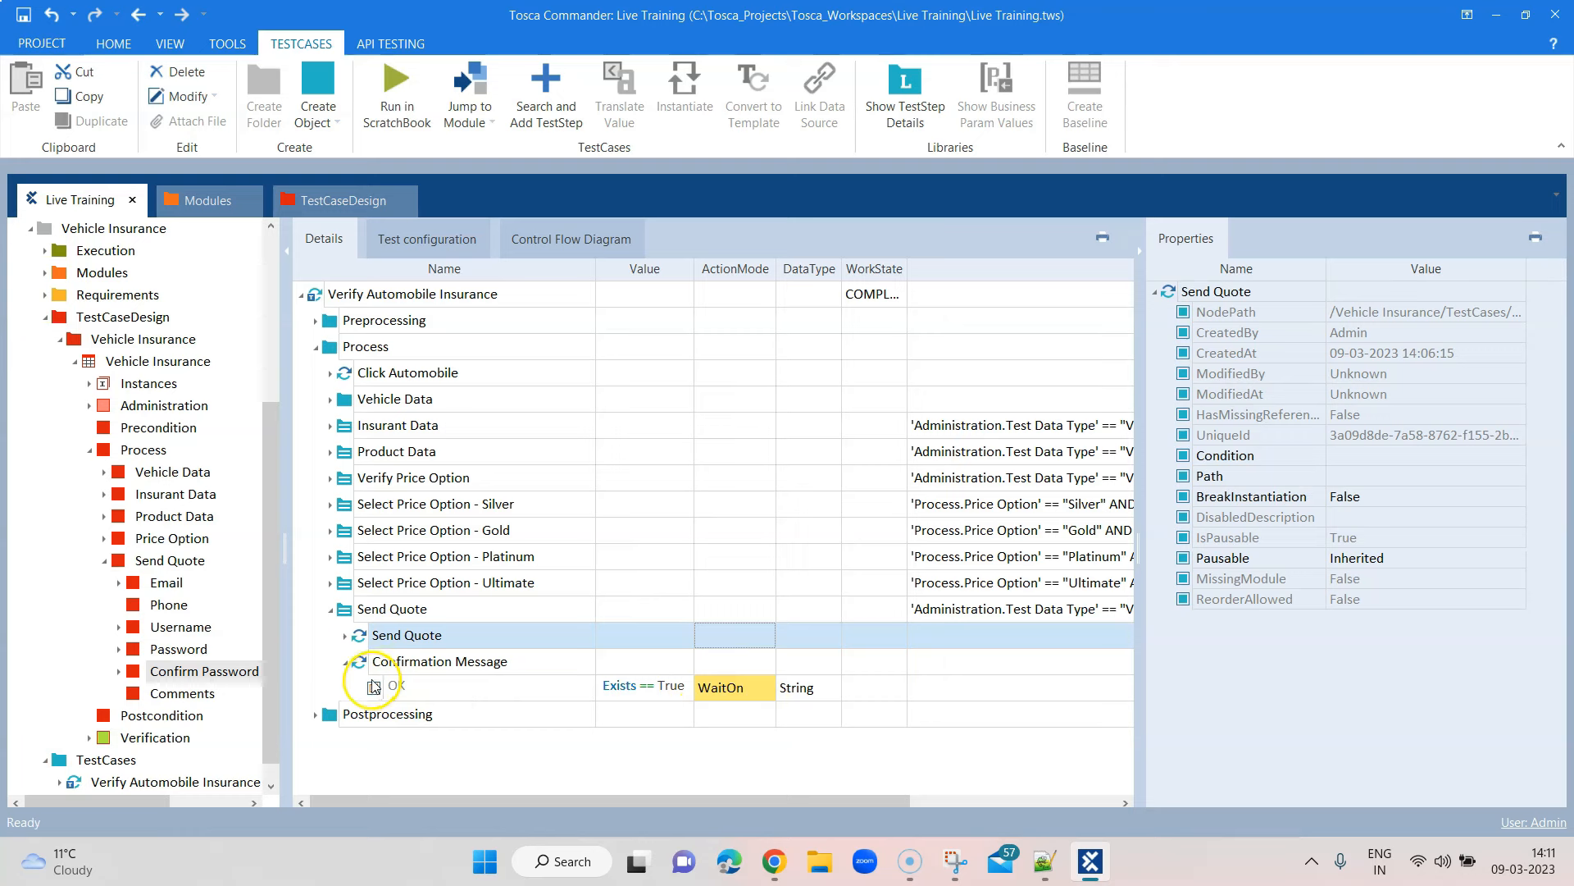
Compare the Confirmation Message step against the Send Quote form in the browser
left_click(348, 663)
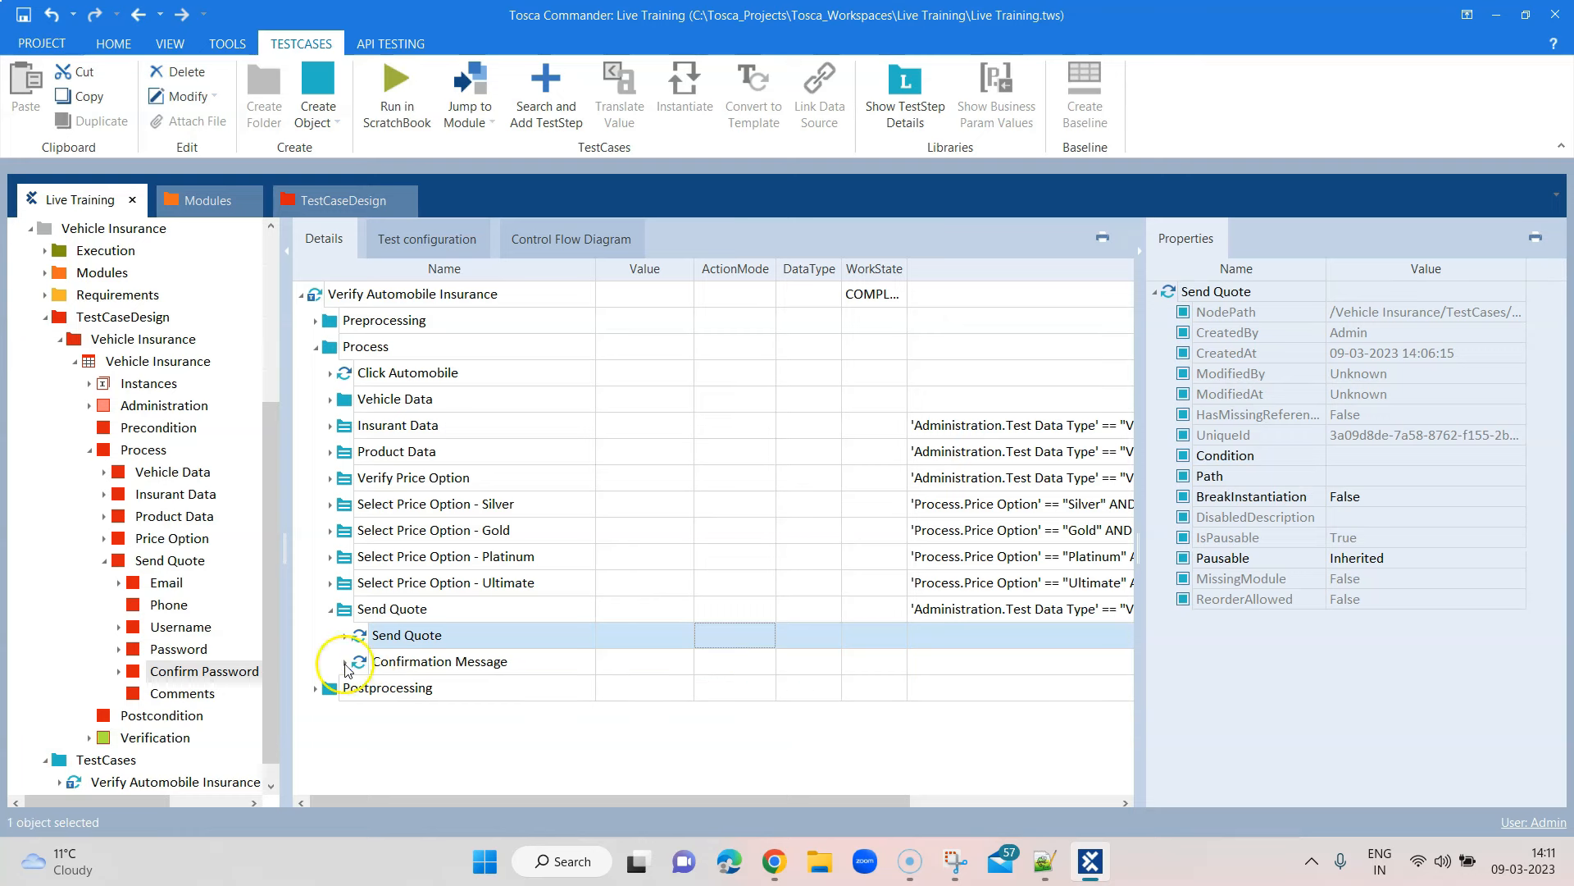
left_click(346, 663)
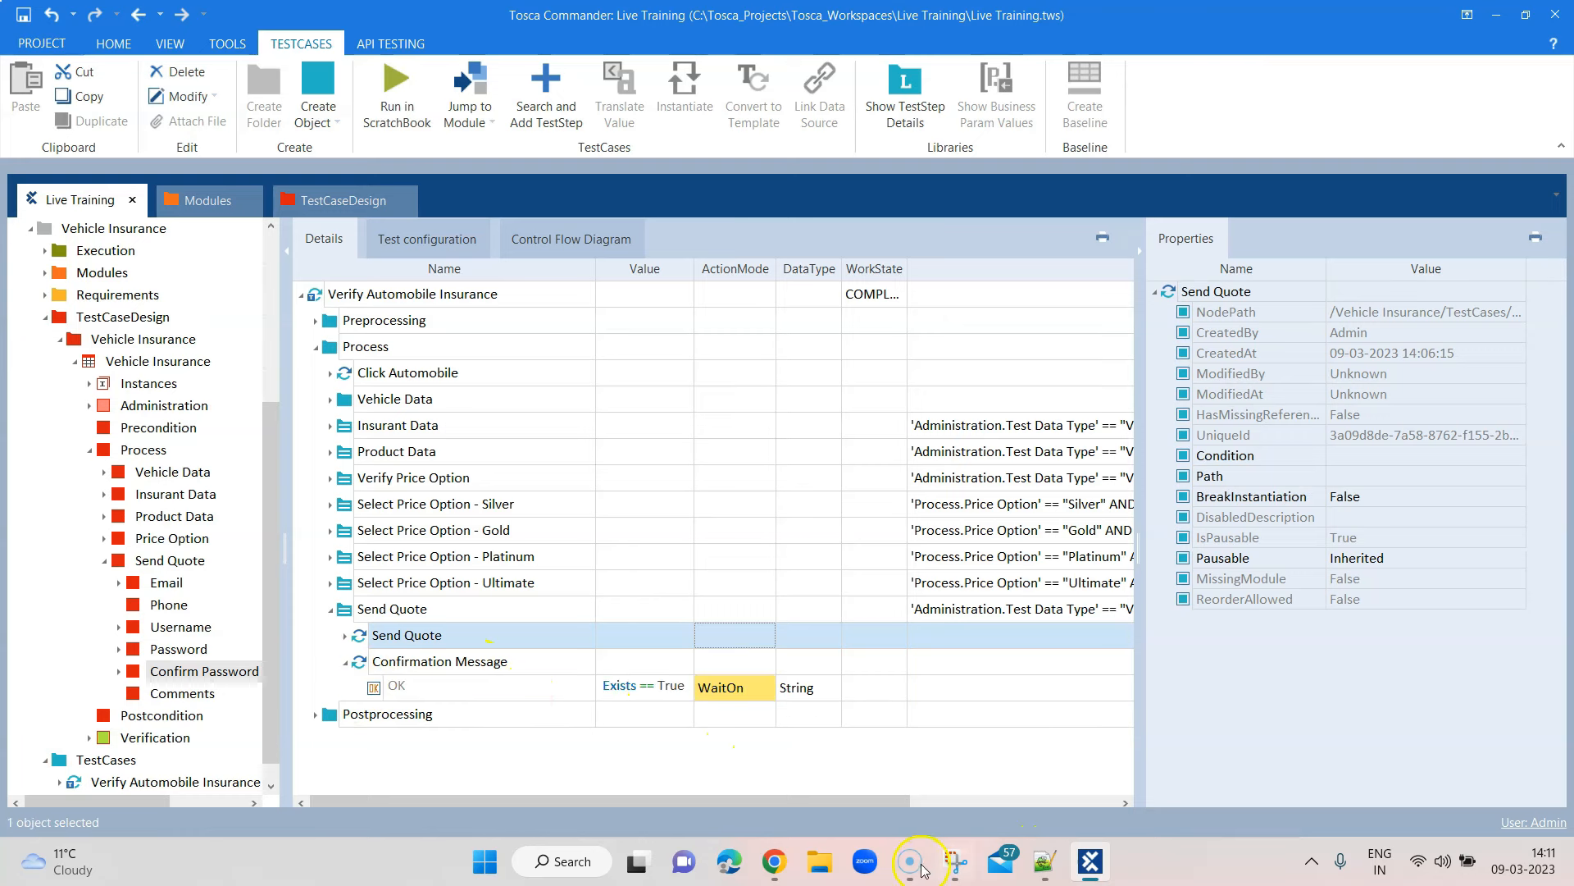
left_click(774, 858)
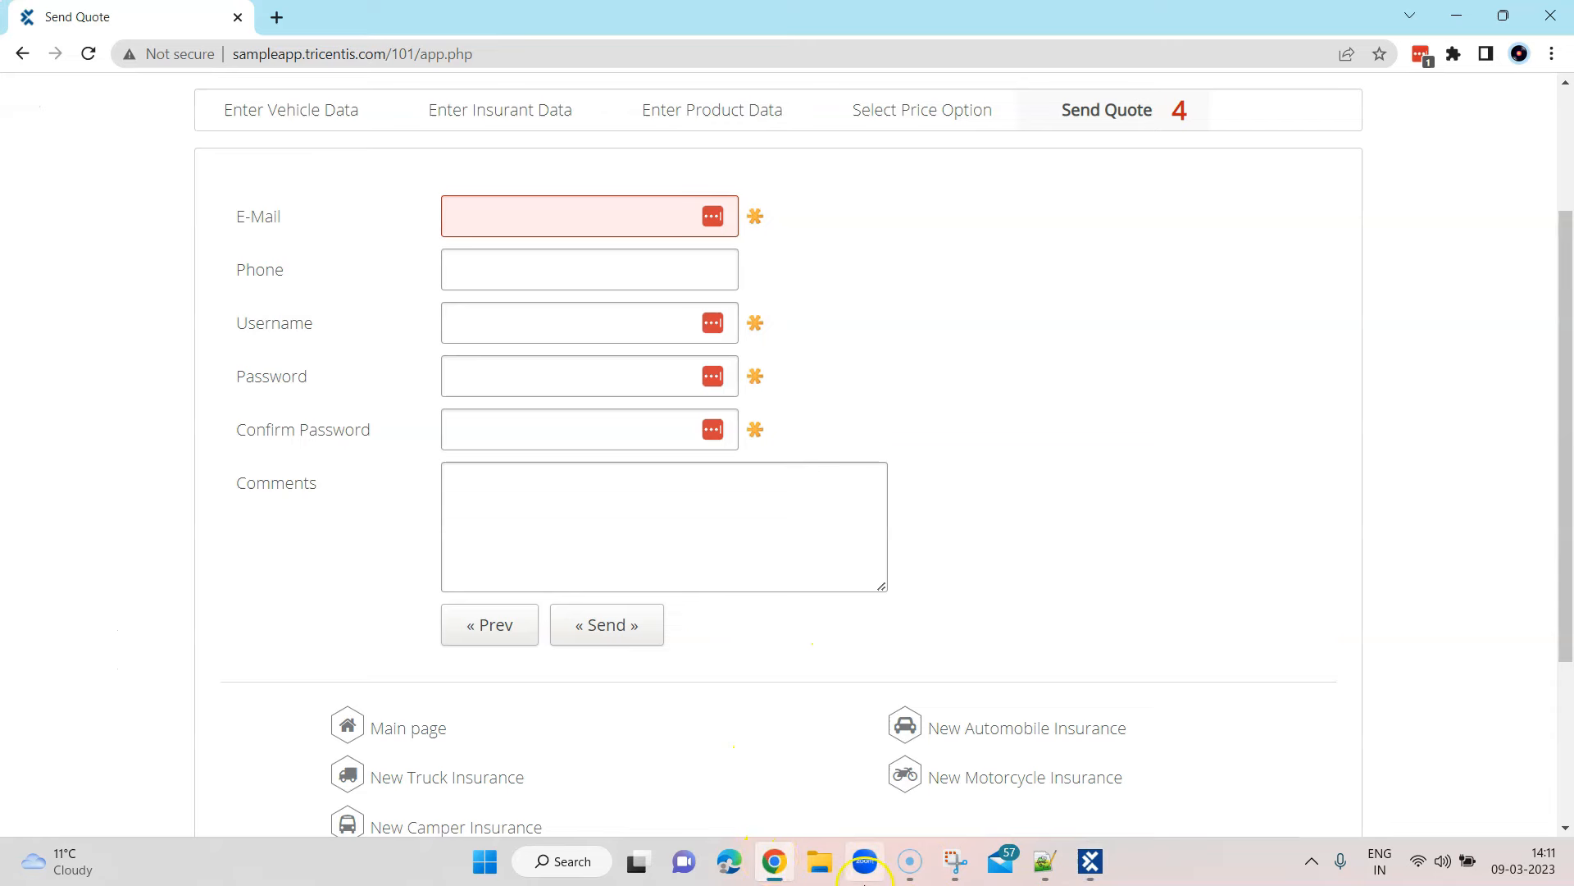
left_click(774, 861)
Add a second Confirmation Message step under Send Quote by searching 'Conf'
left_click(455, 662)
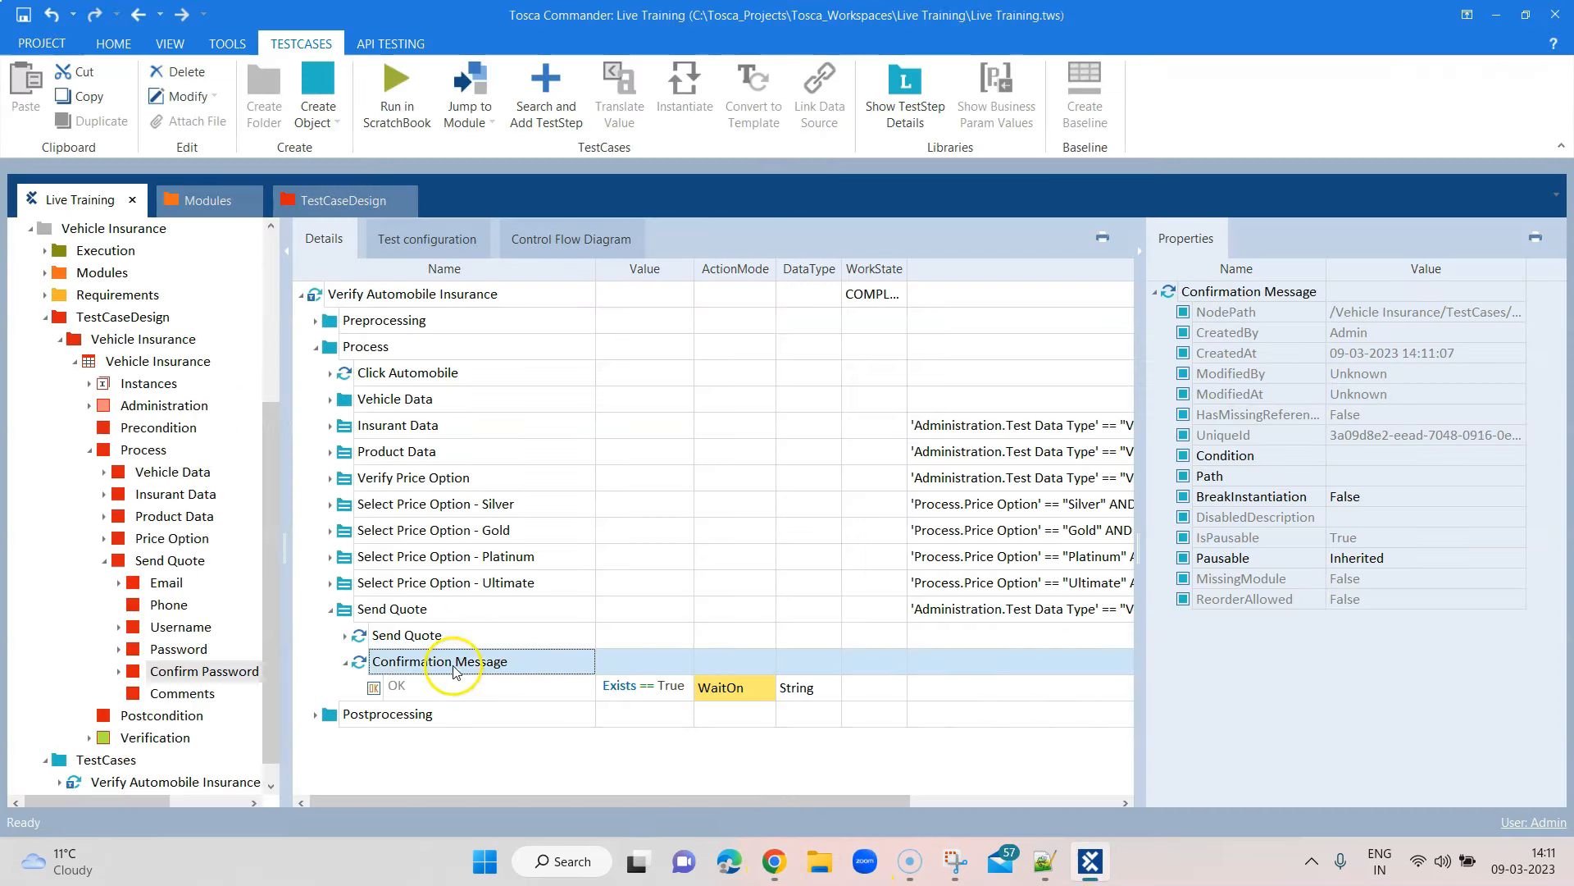
left_click(345, 662)
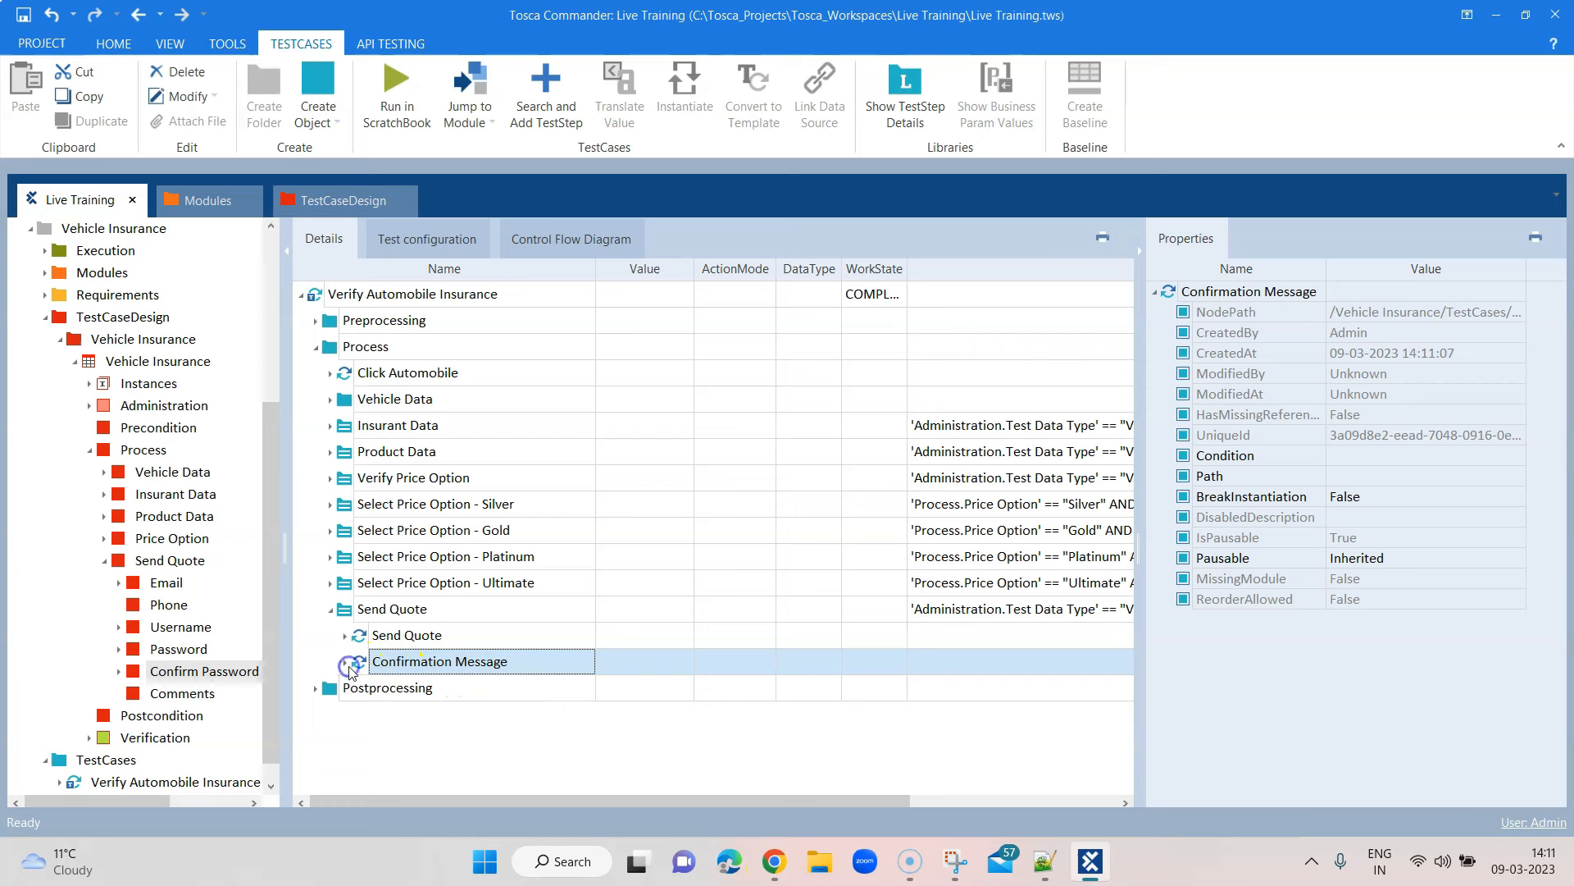
left_click(594, 656)
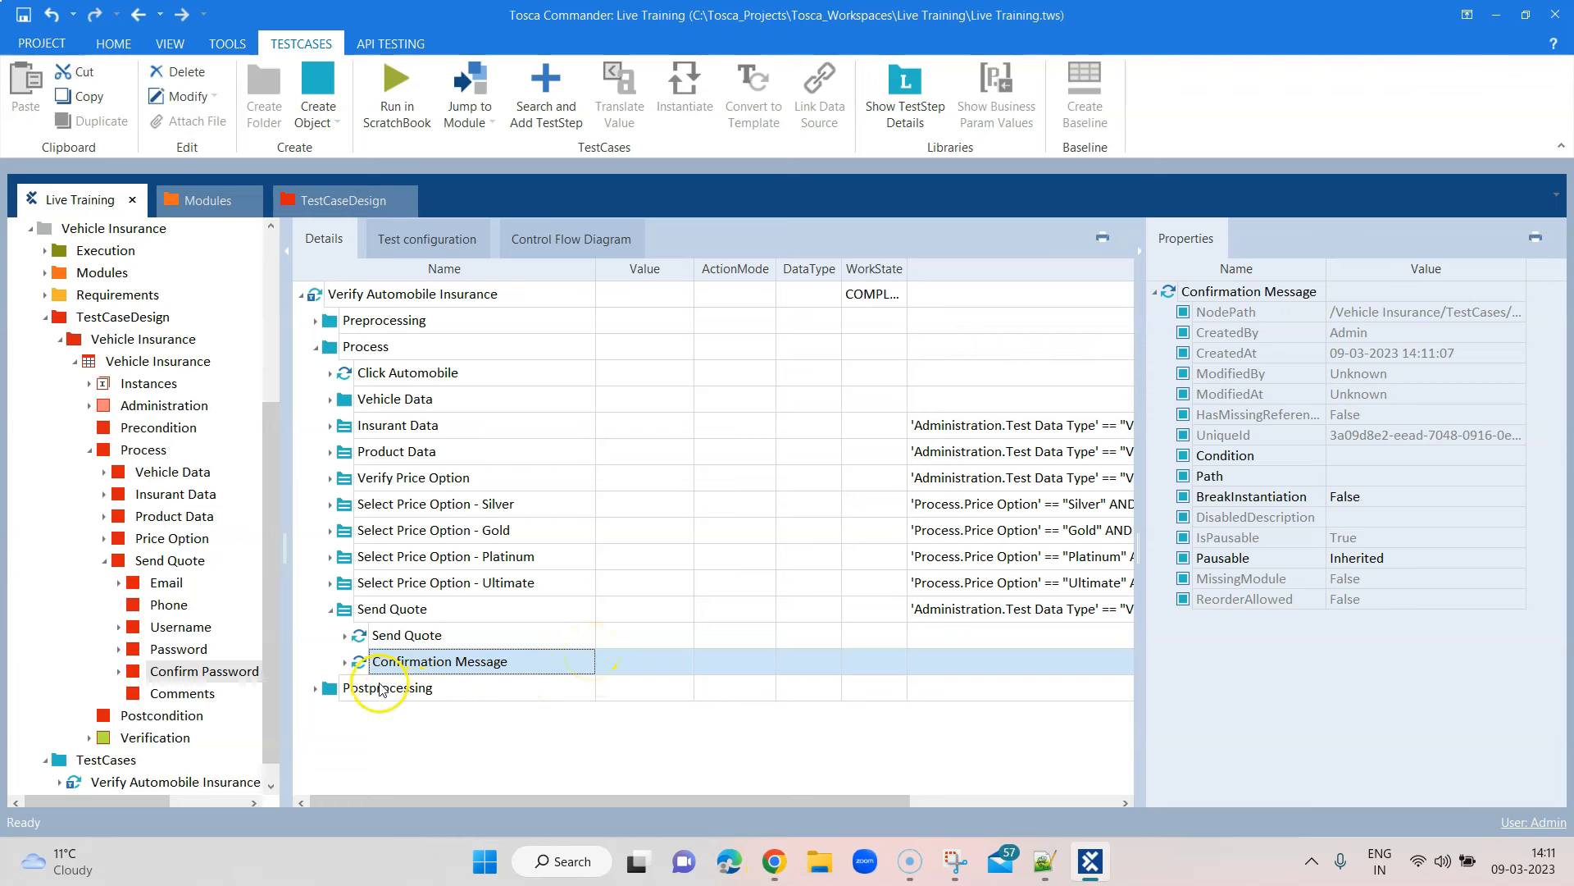
left_click(345, 661)
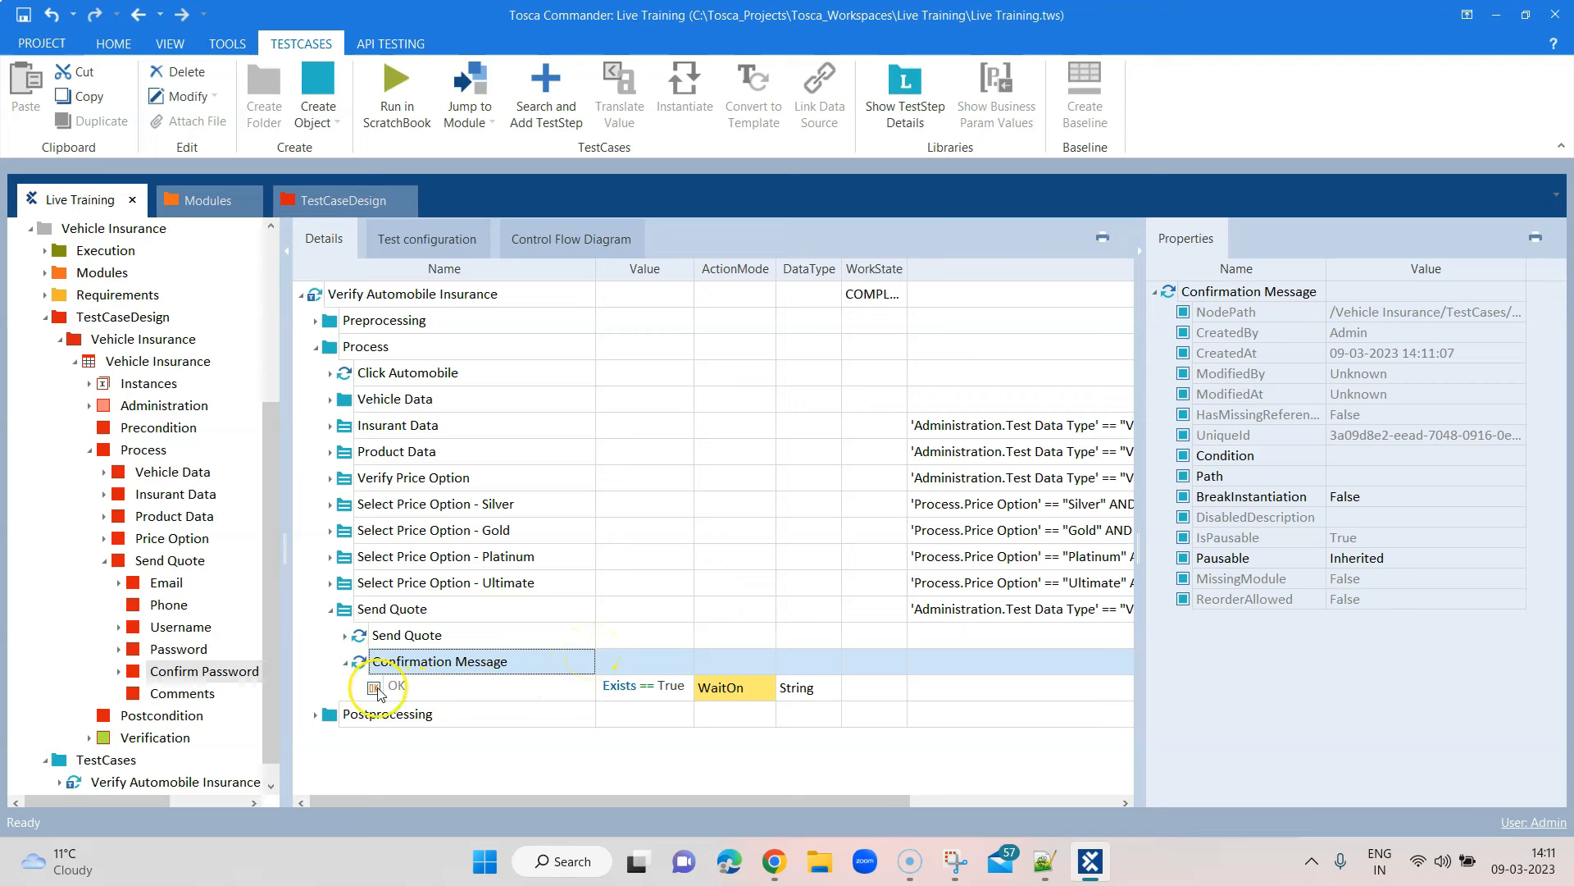
left_click(345, 662)
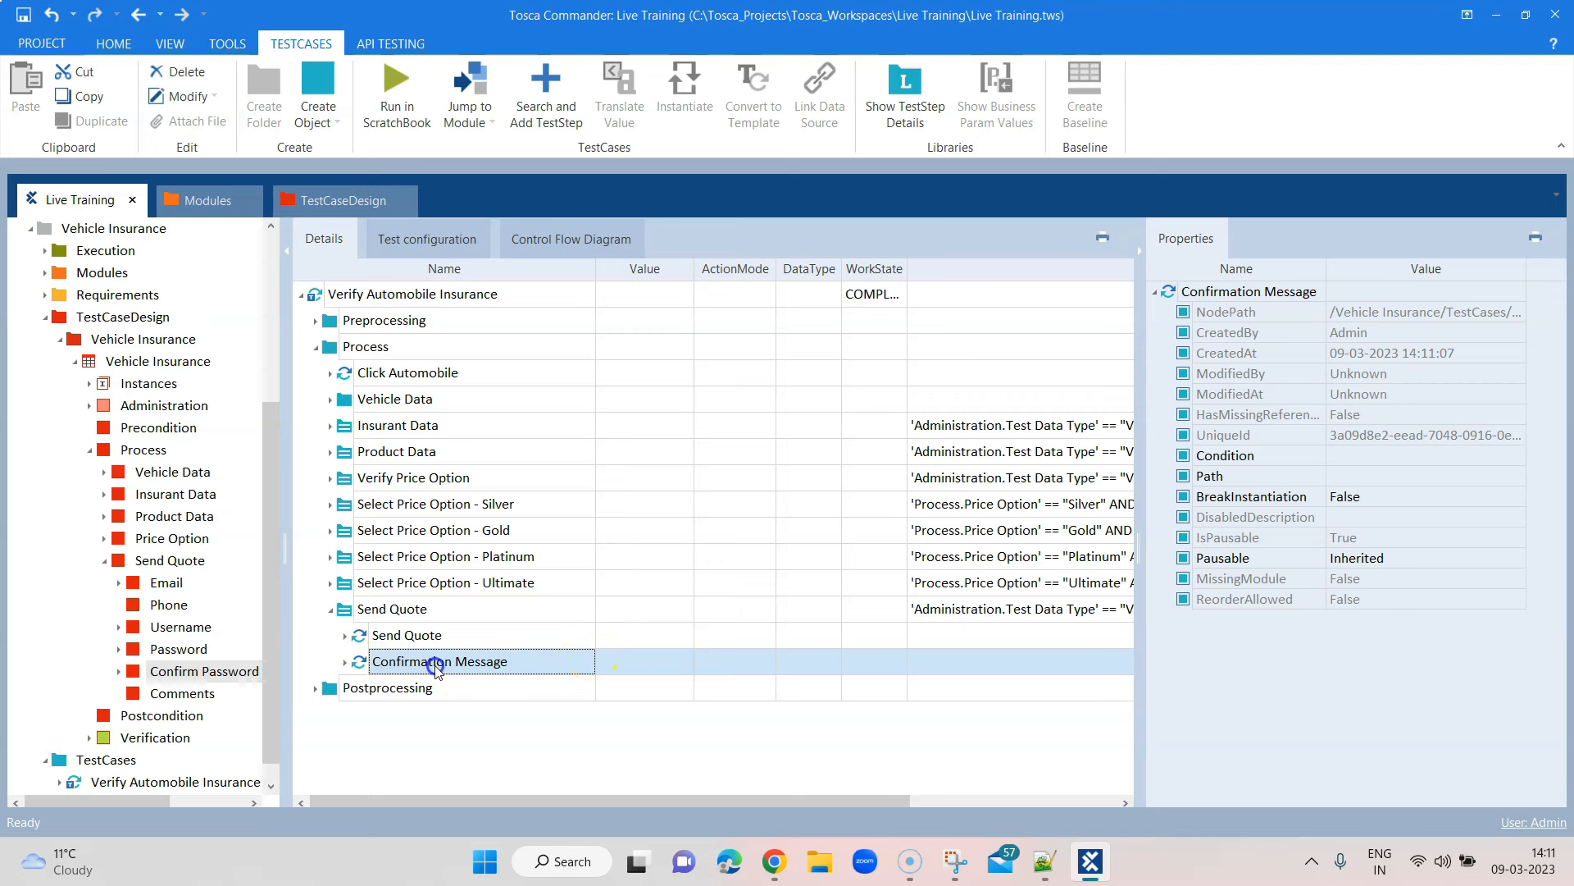
right_click(408, 611)
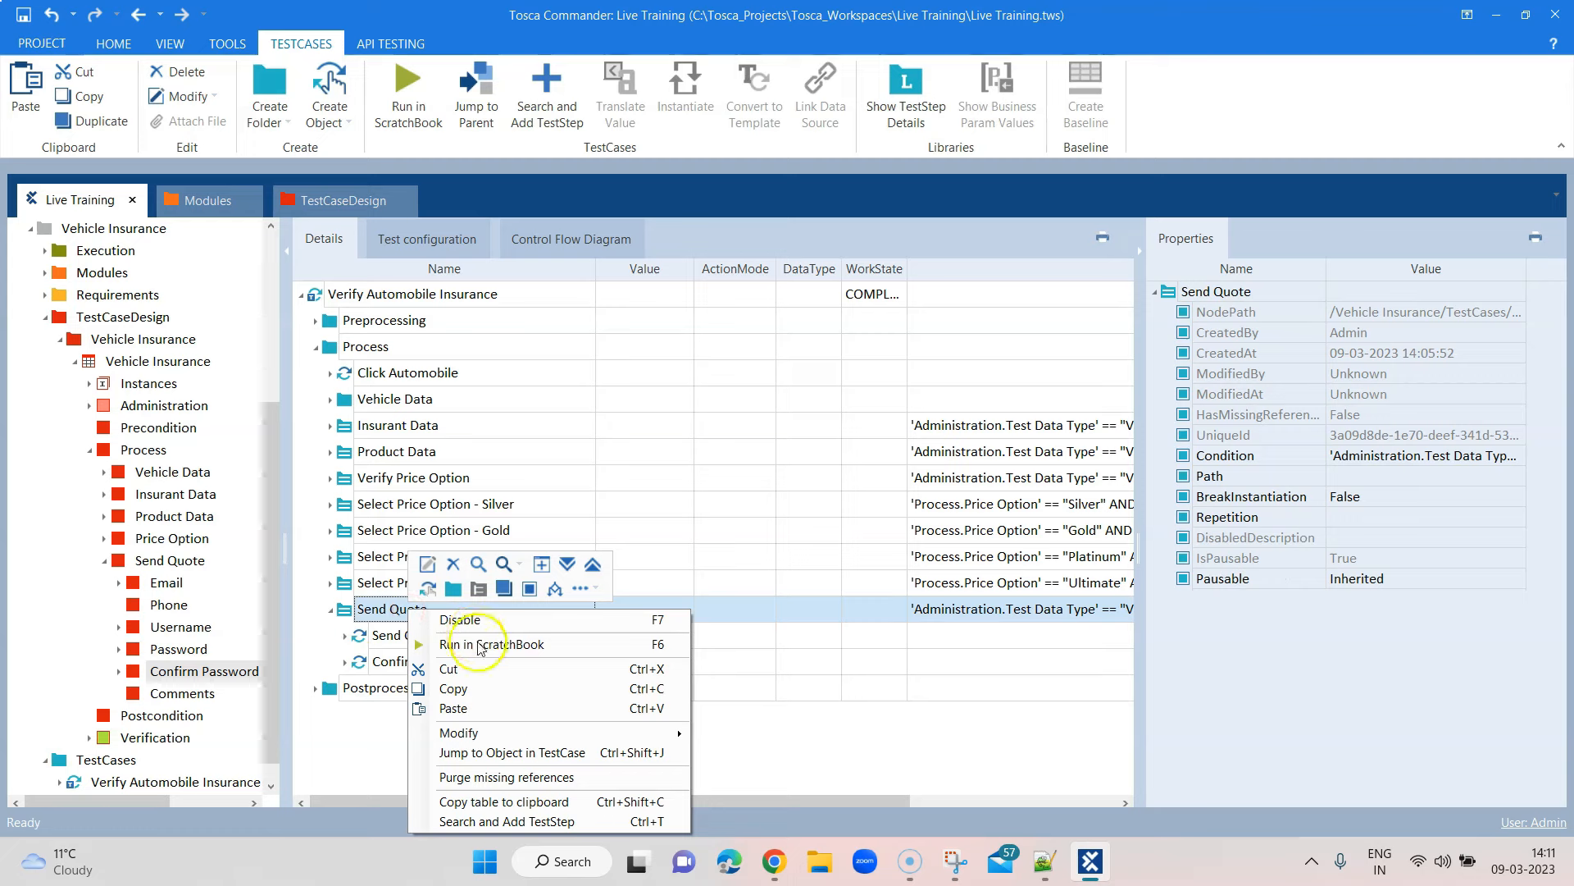
left_click(497, 814)
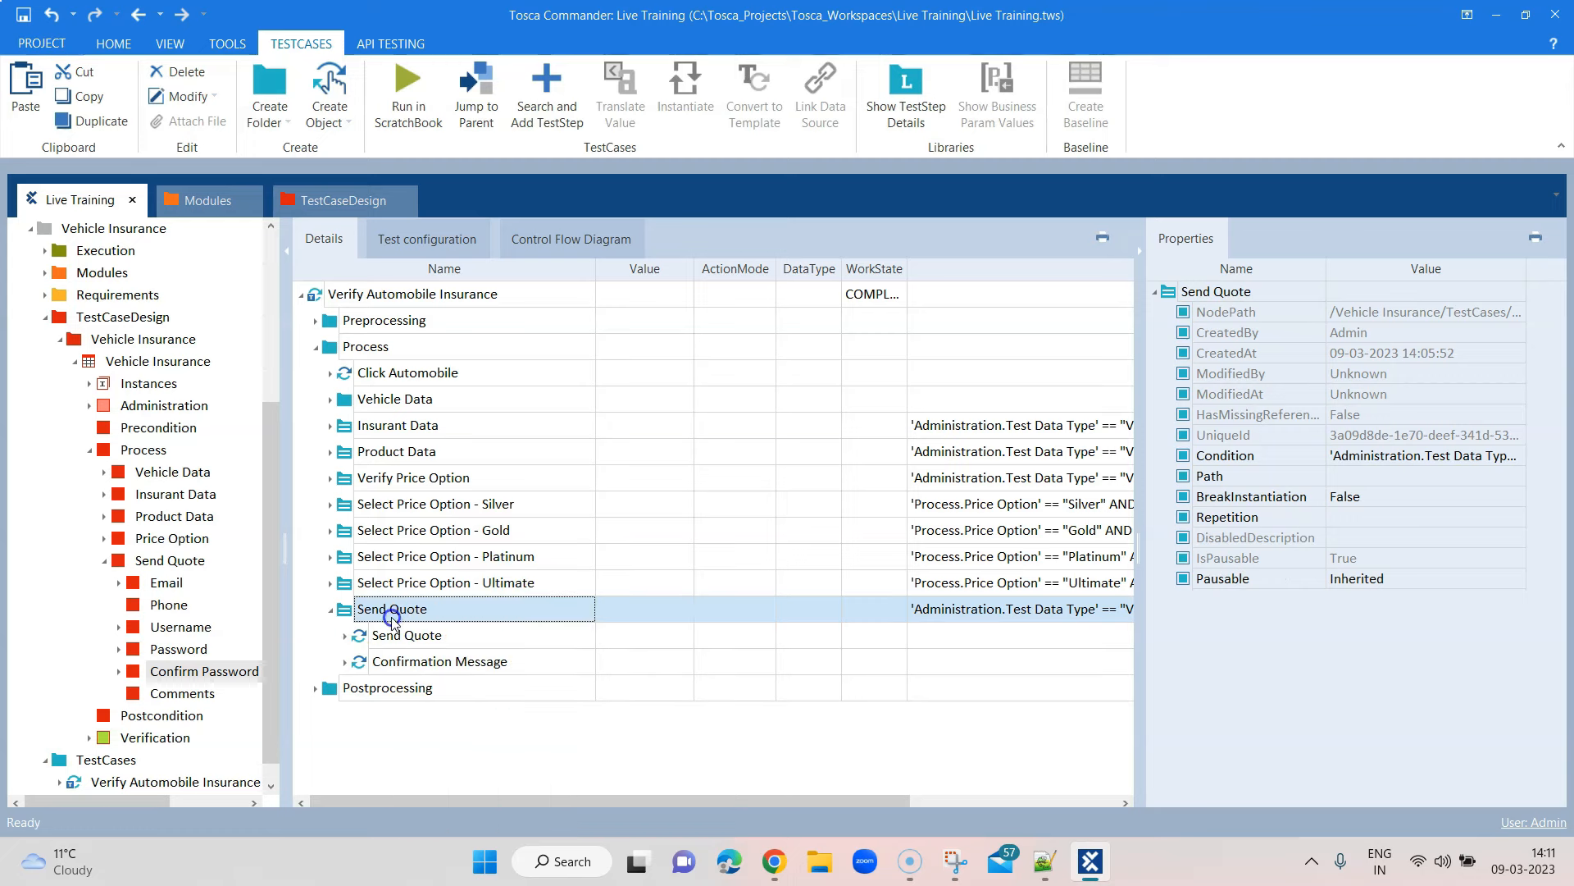
right_click(393, 613)
left_click(456, 824)
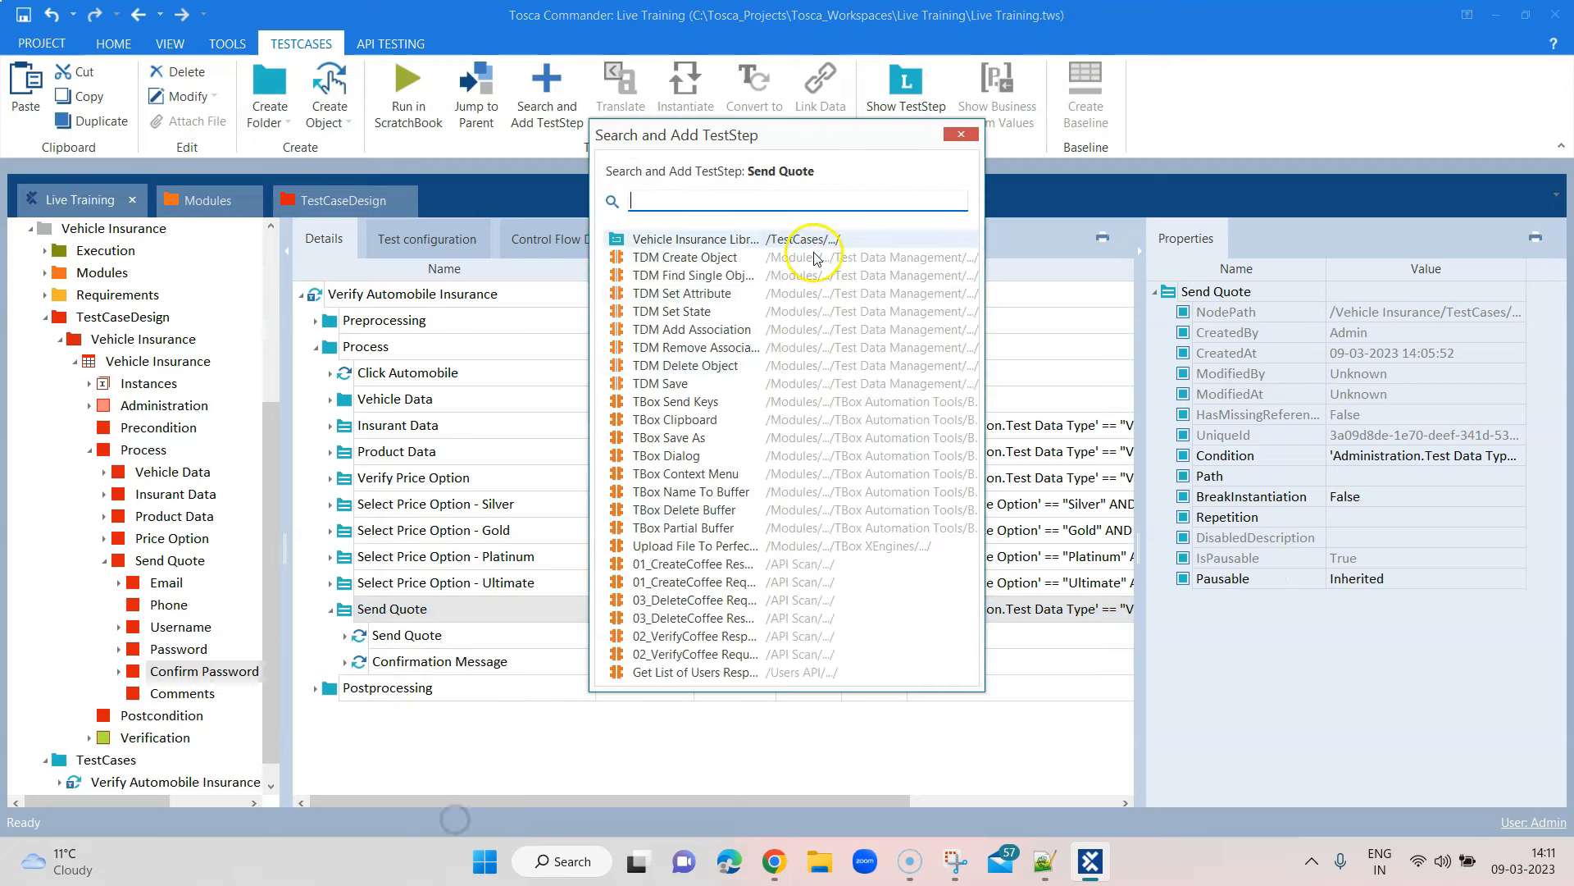
type("Conf")
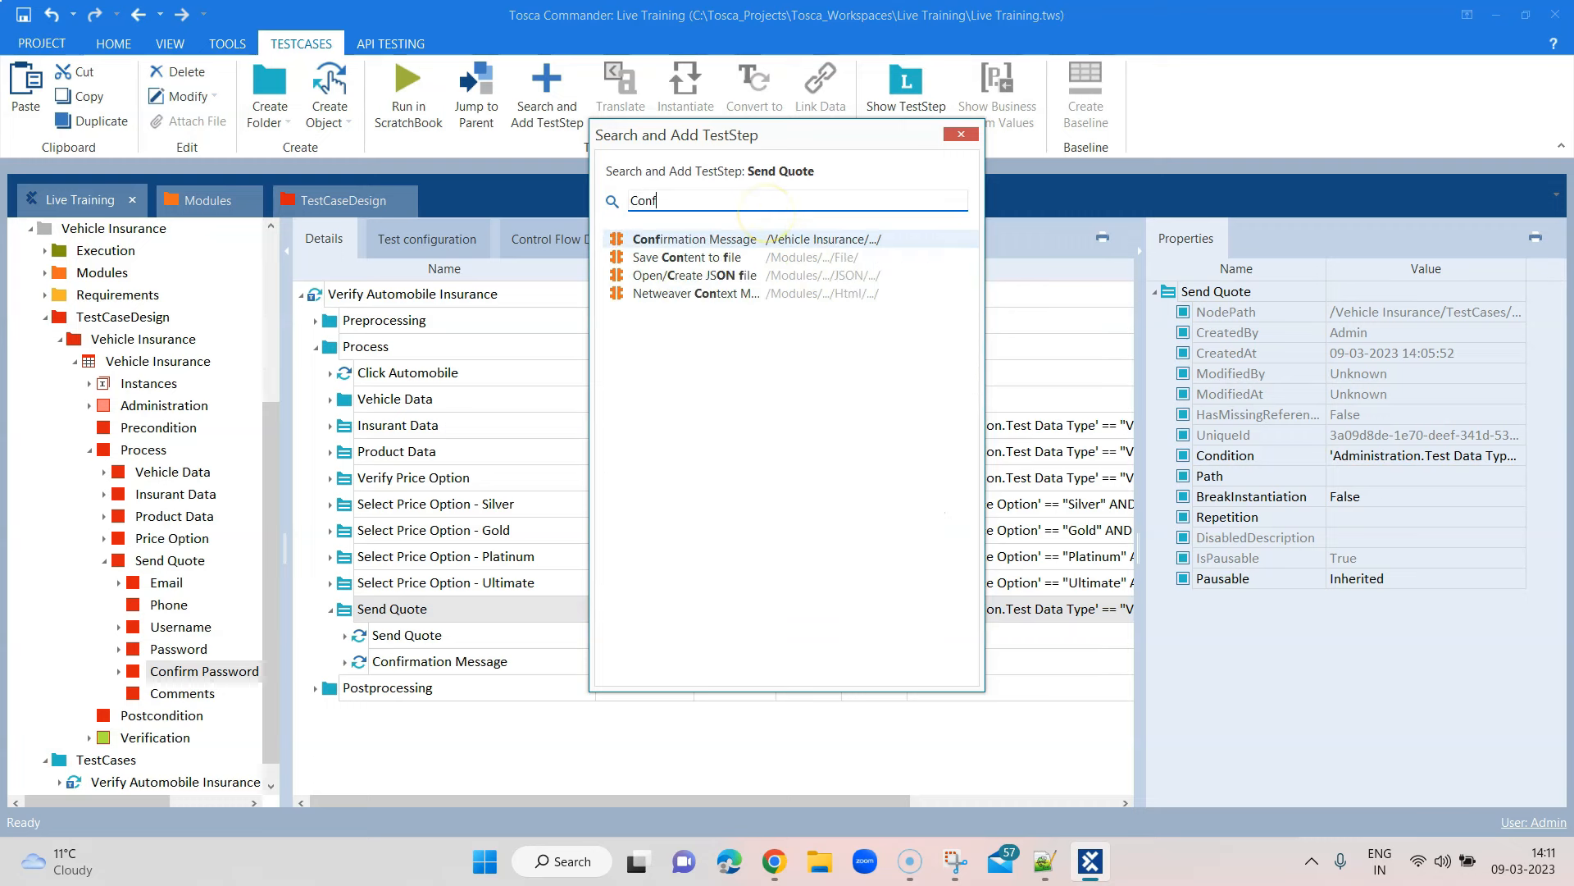
key("Return")
Rename the new step to Click OK and the original to Verify Confirmation Message
left_click(525, 689)
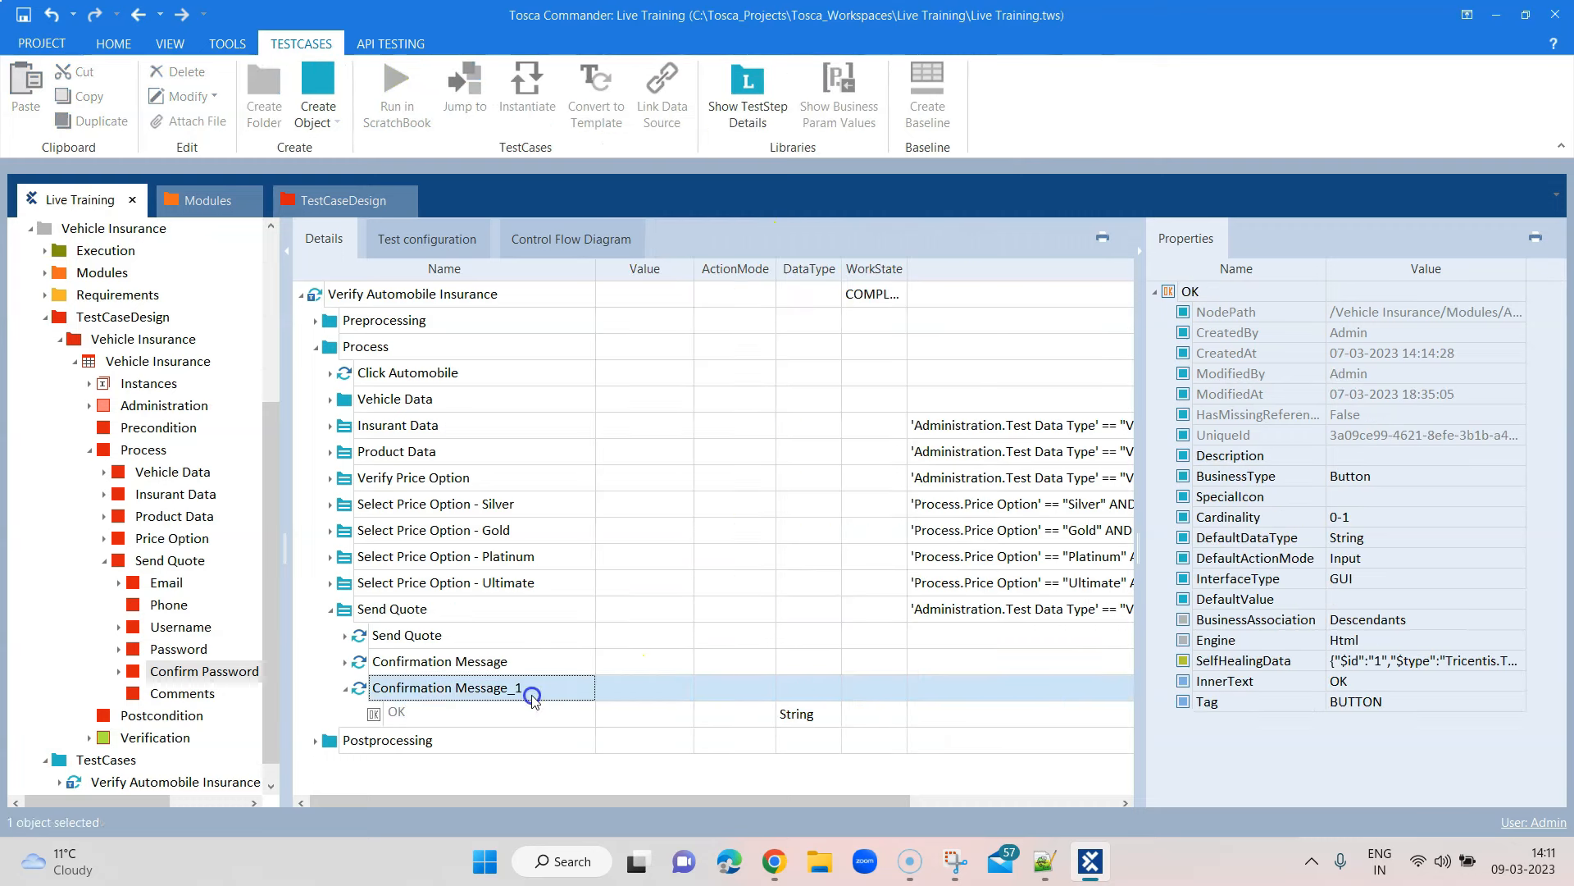
left_click(525, 689)
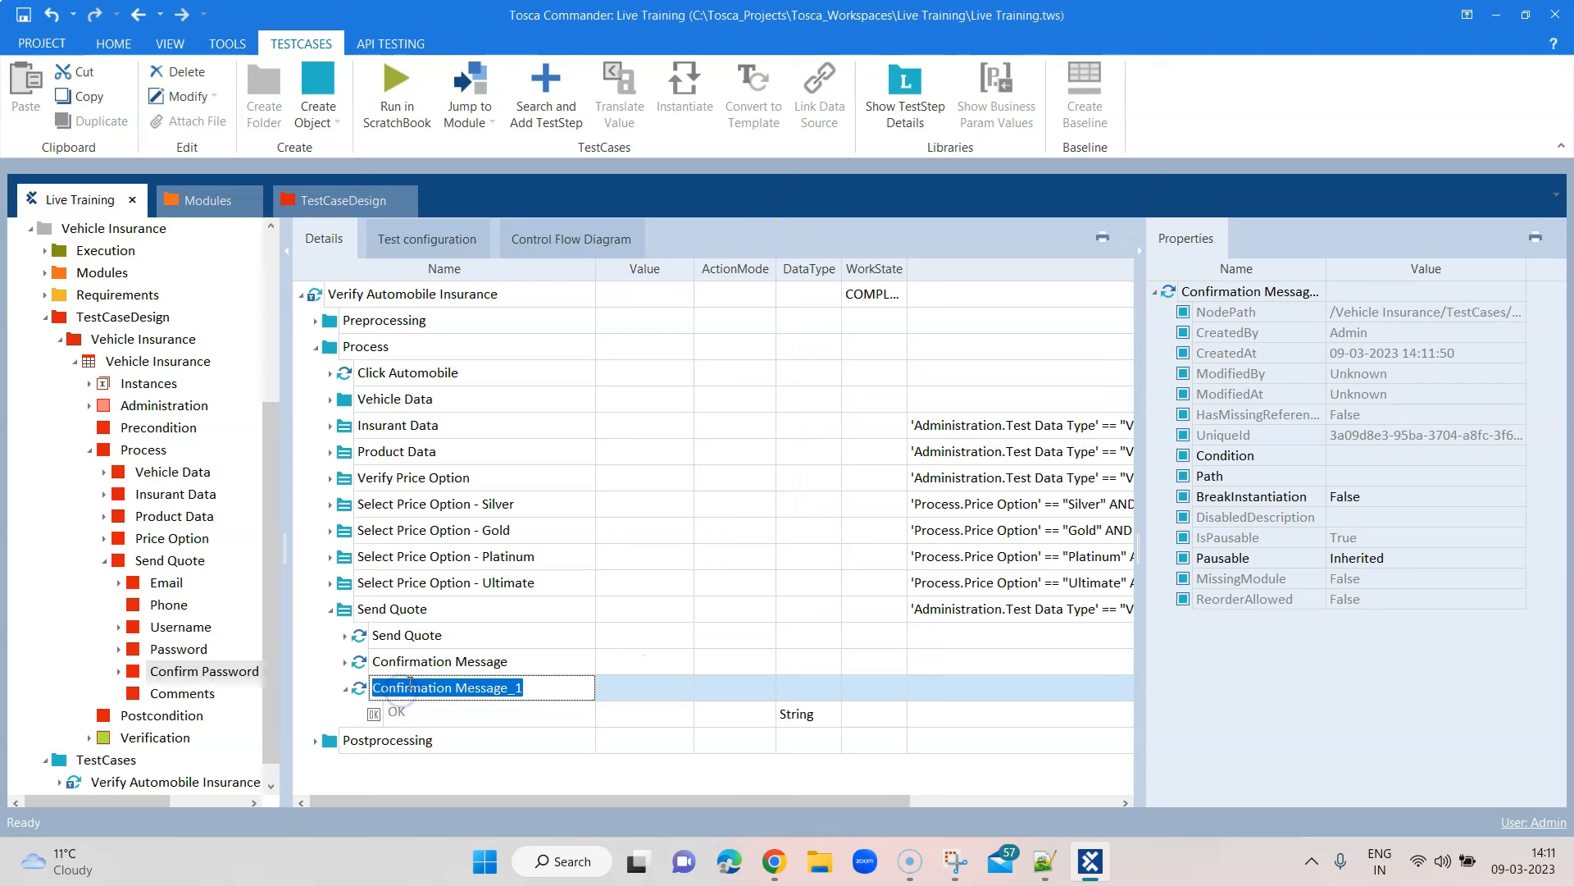
type("Click OK")
left_click(468, 660)
left_click(402, 661)
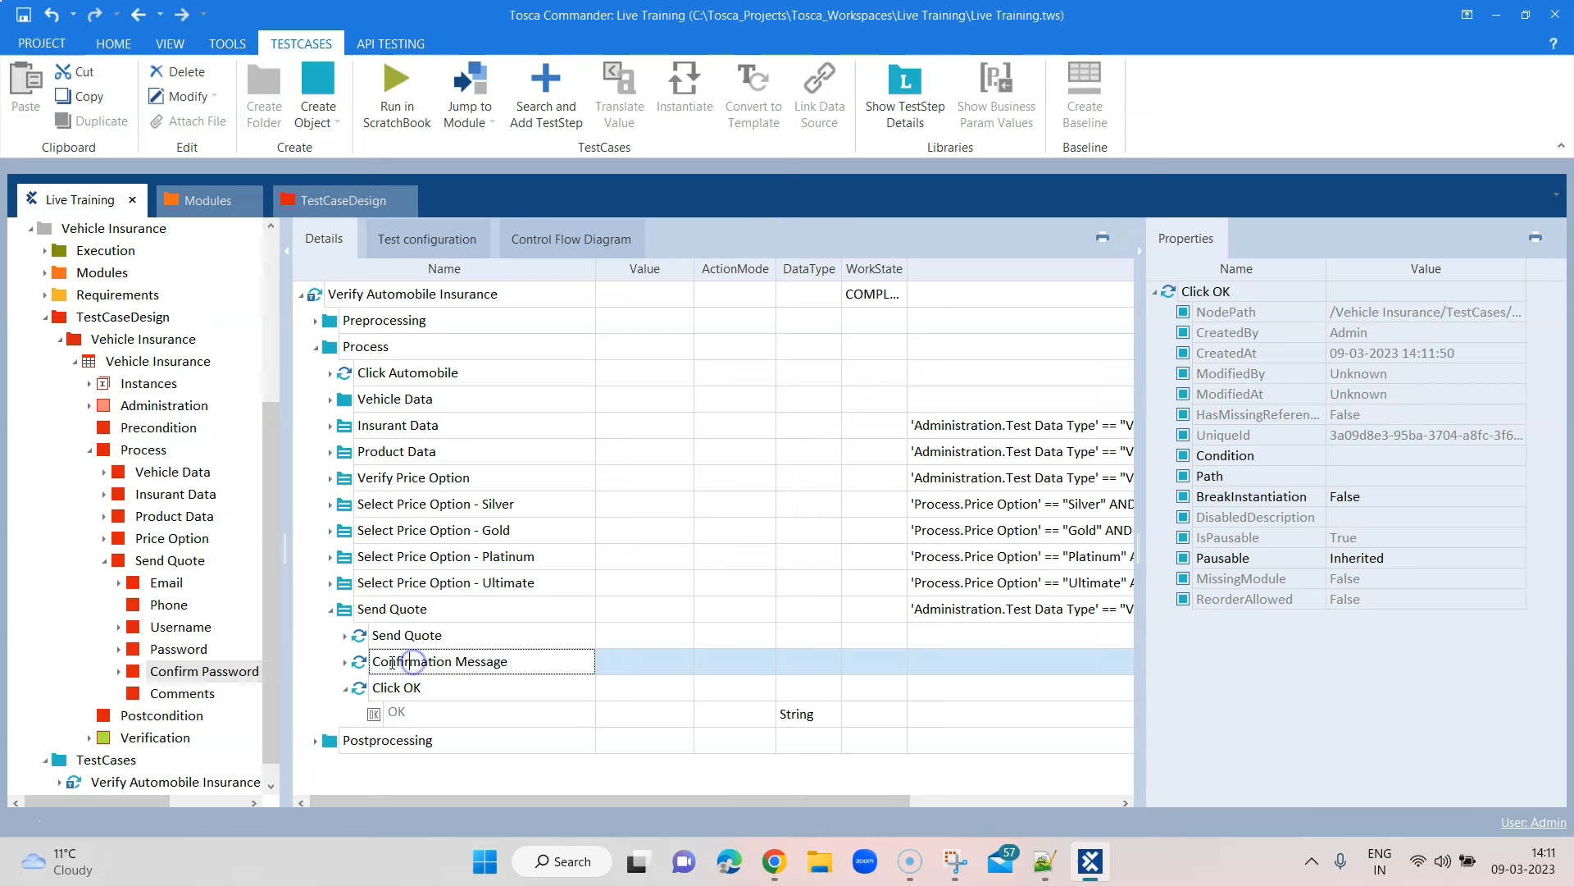
type("Verify")
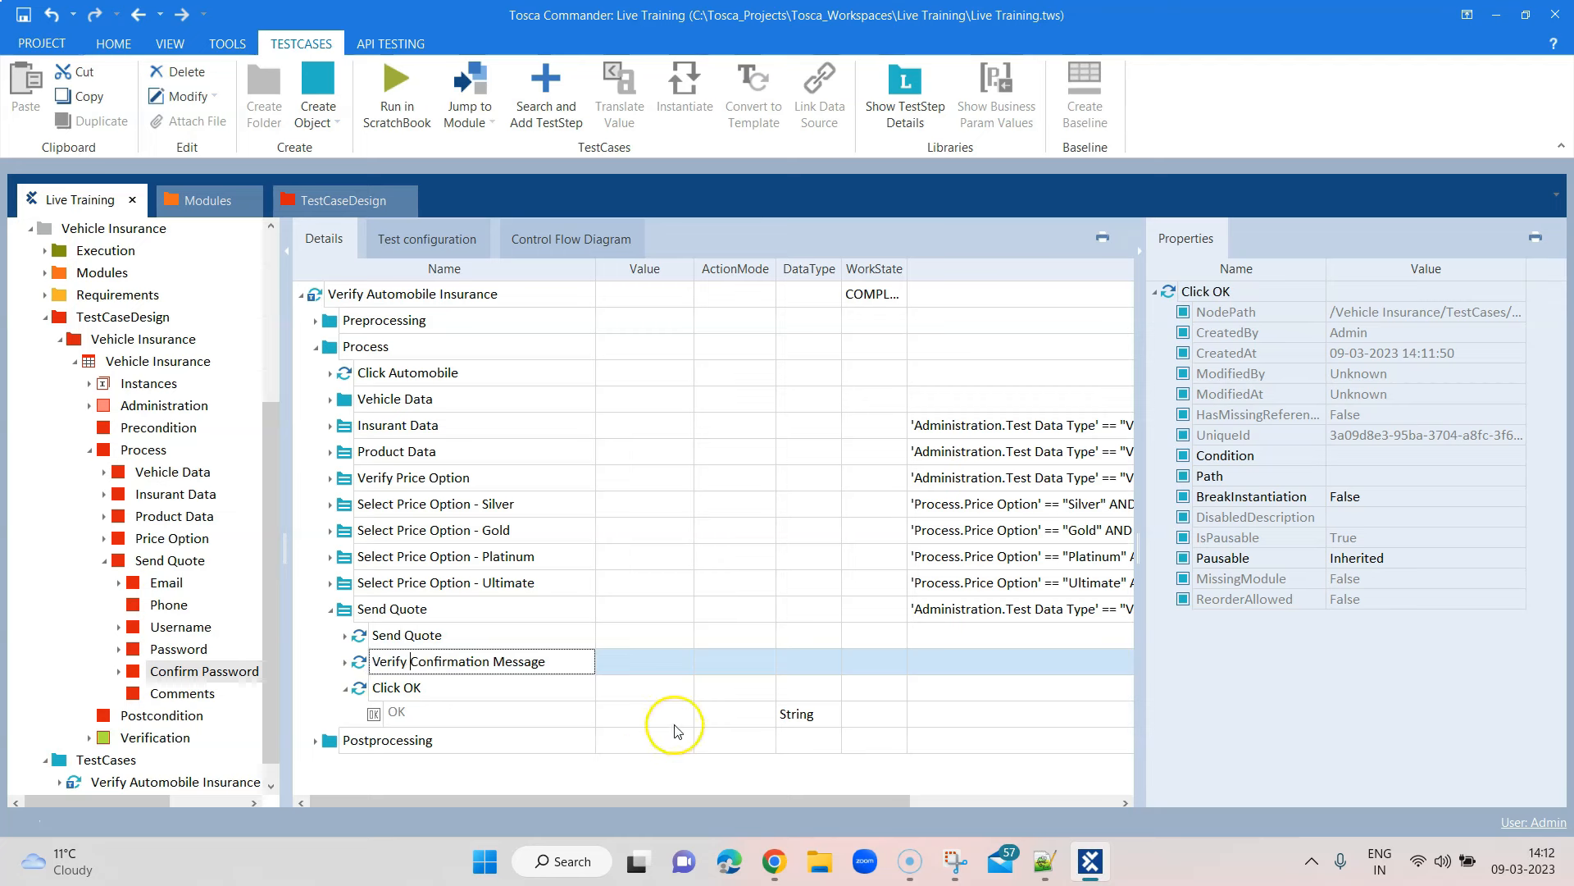
left_click(721, 715)
Set the Click OK step's OK value to {Click}
left_click(767, 712)
left_click(669, 714)
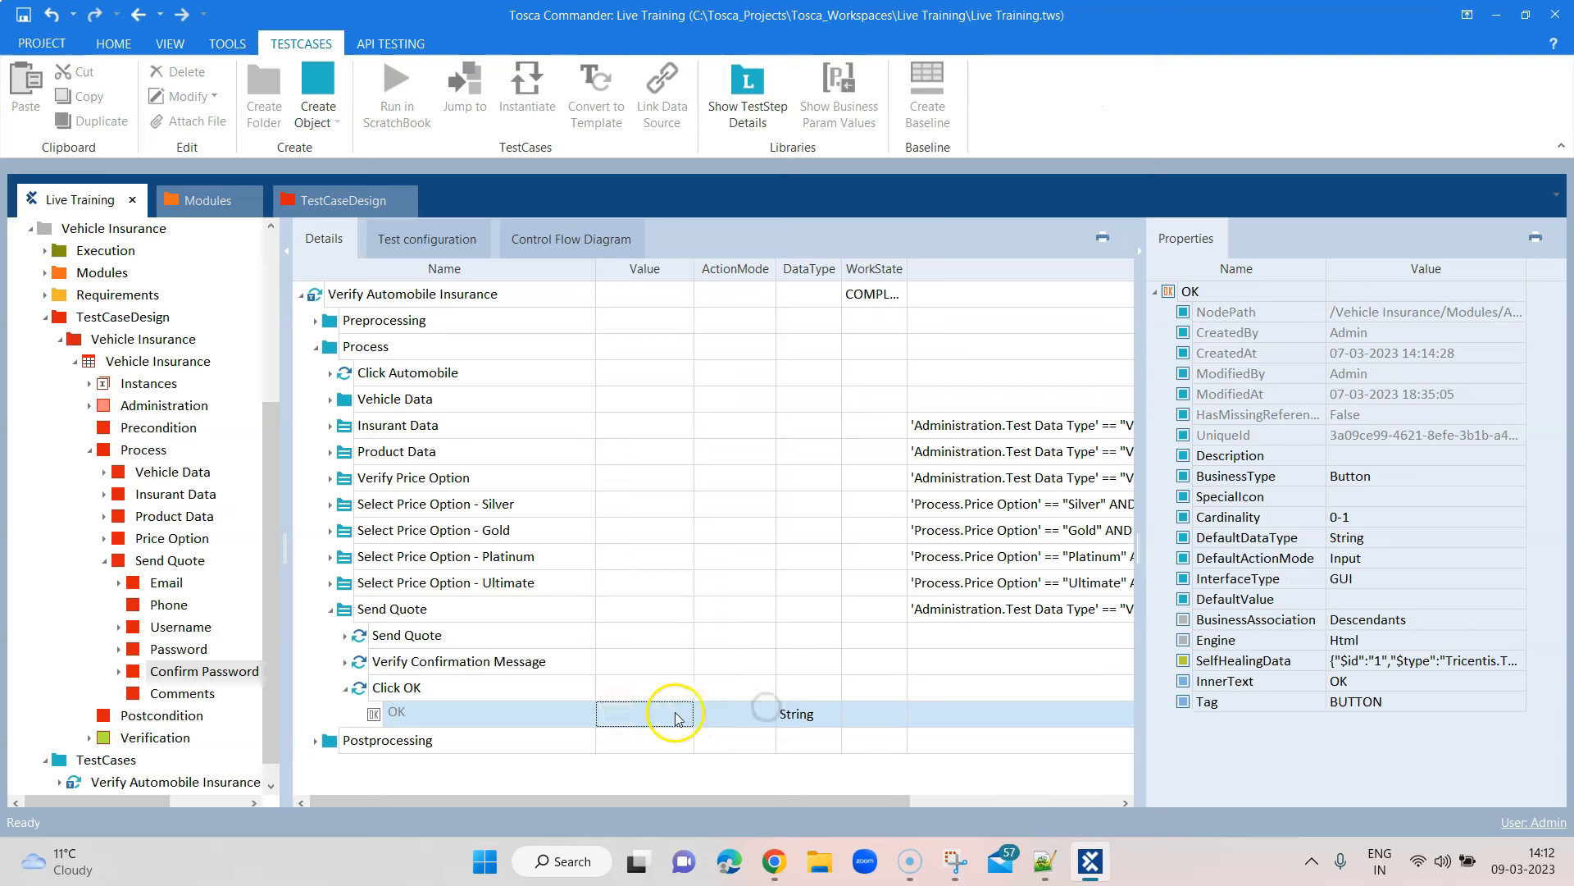
left_click(663, 715)
left_click(654, 736)
left_click(780, 770)
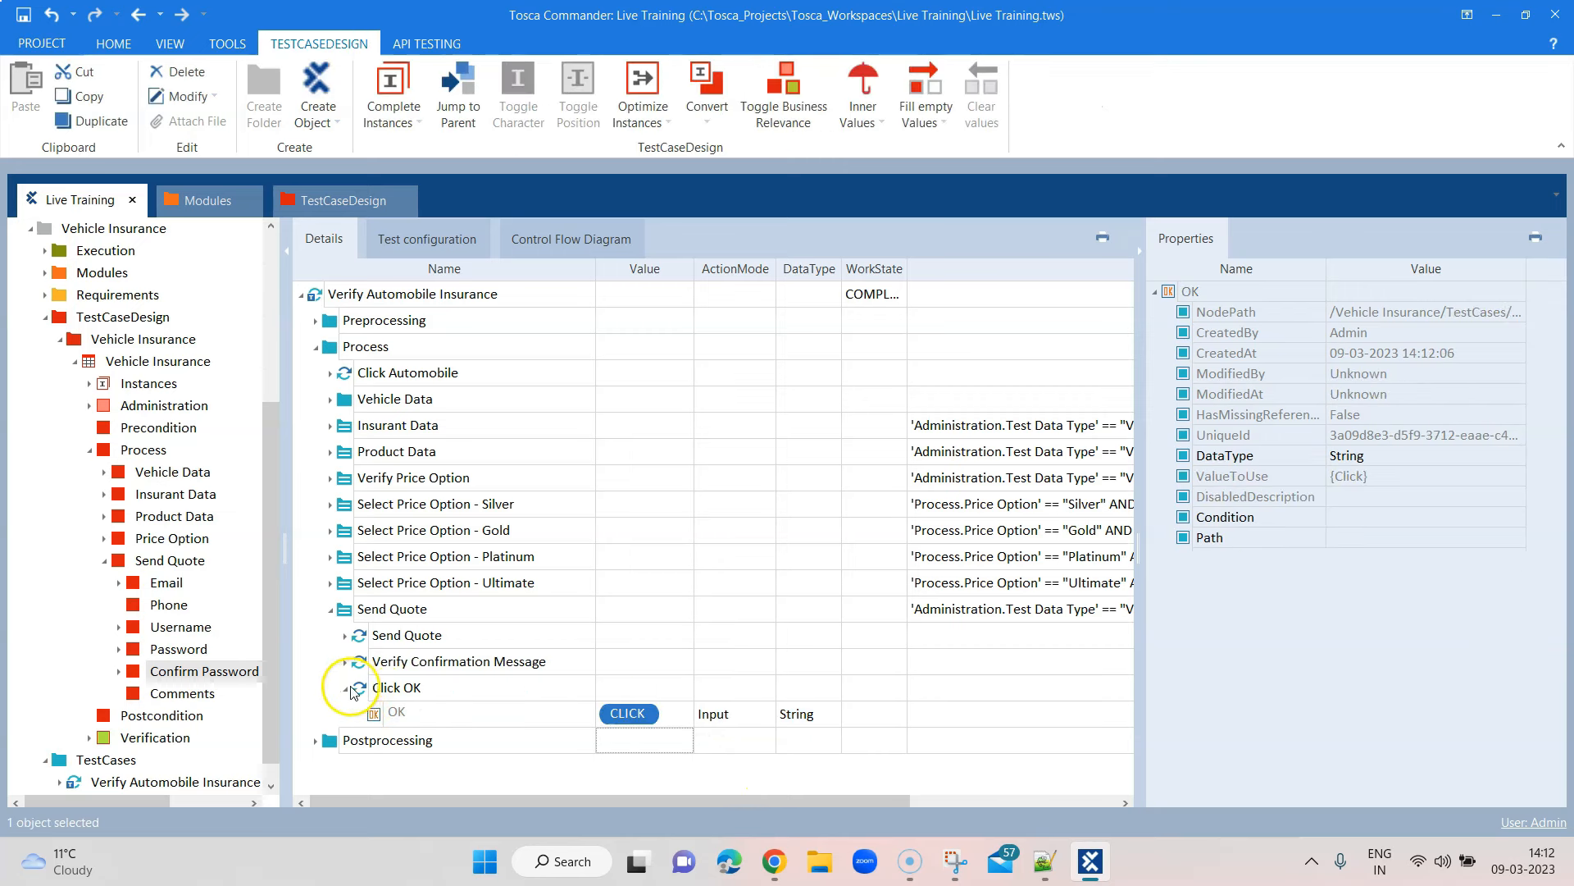
left_click(344, 688)
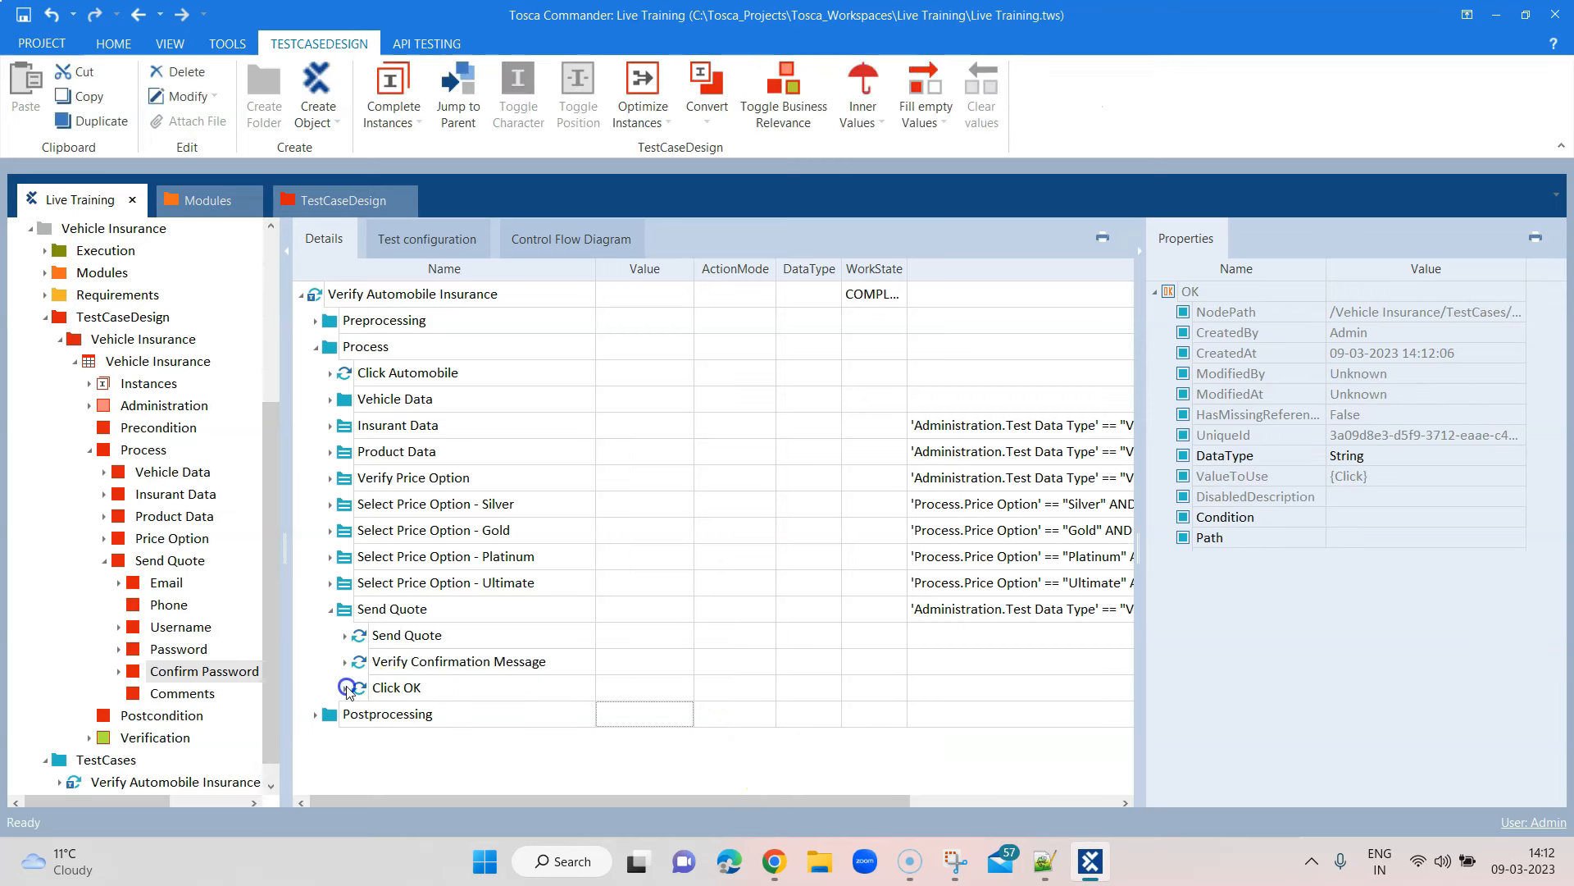
left_click(330, 608)
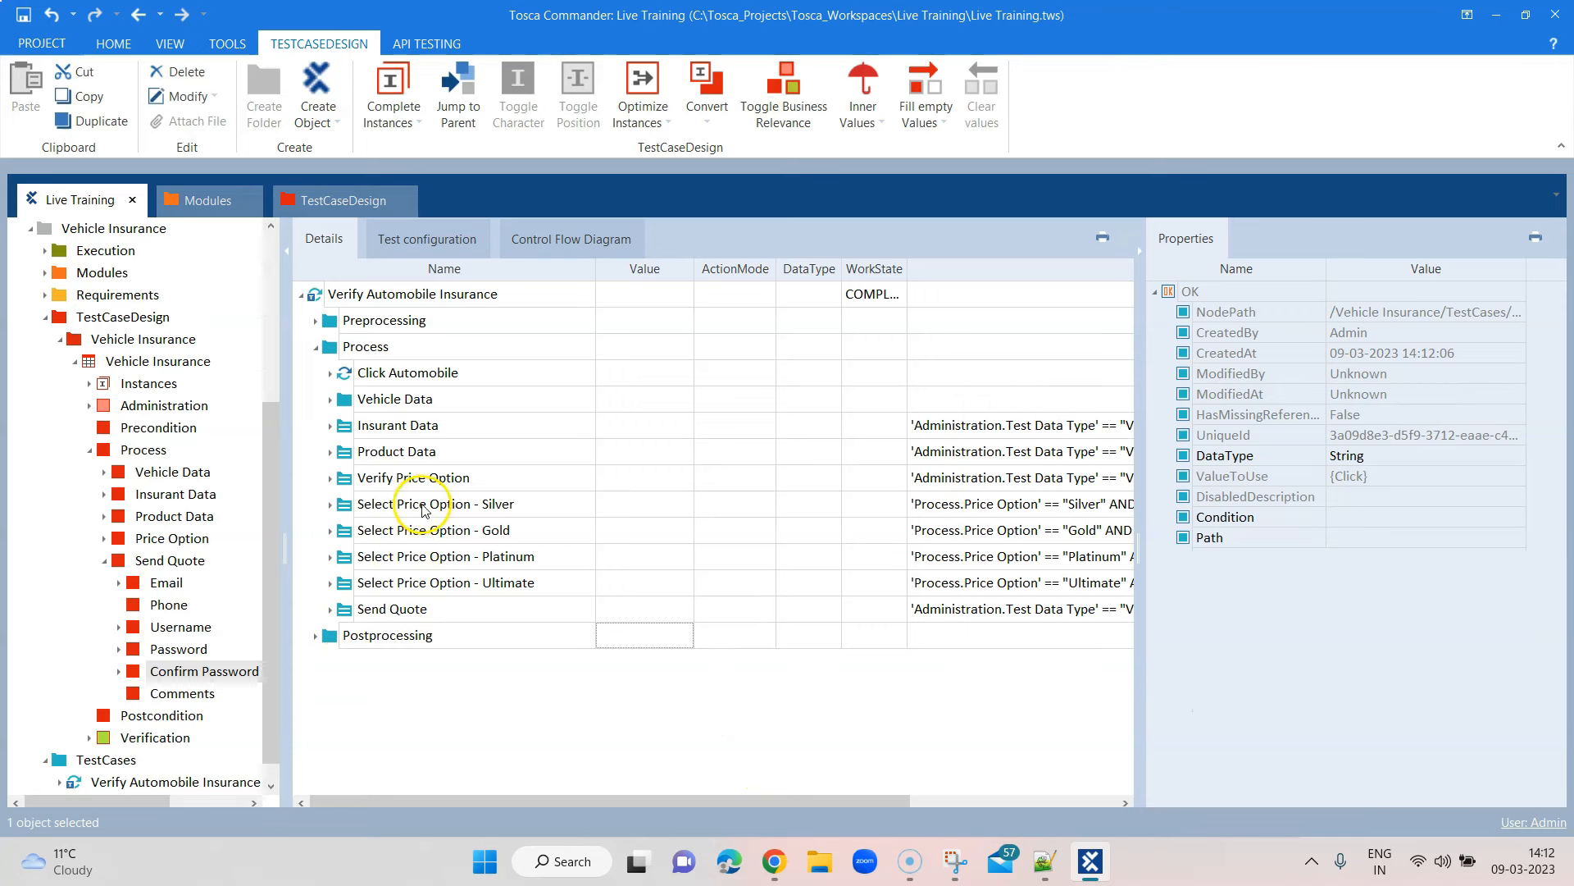
left_click(815, 815)
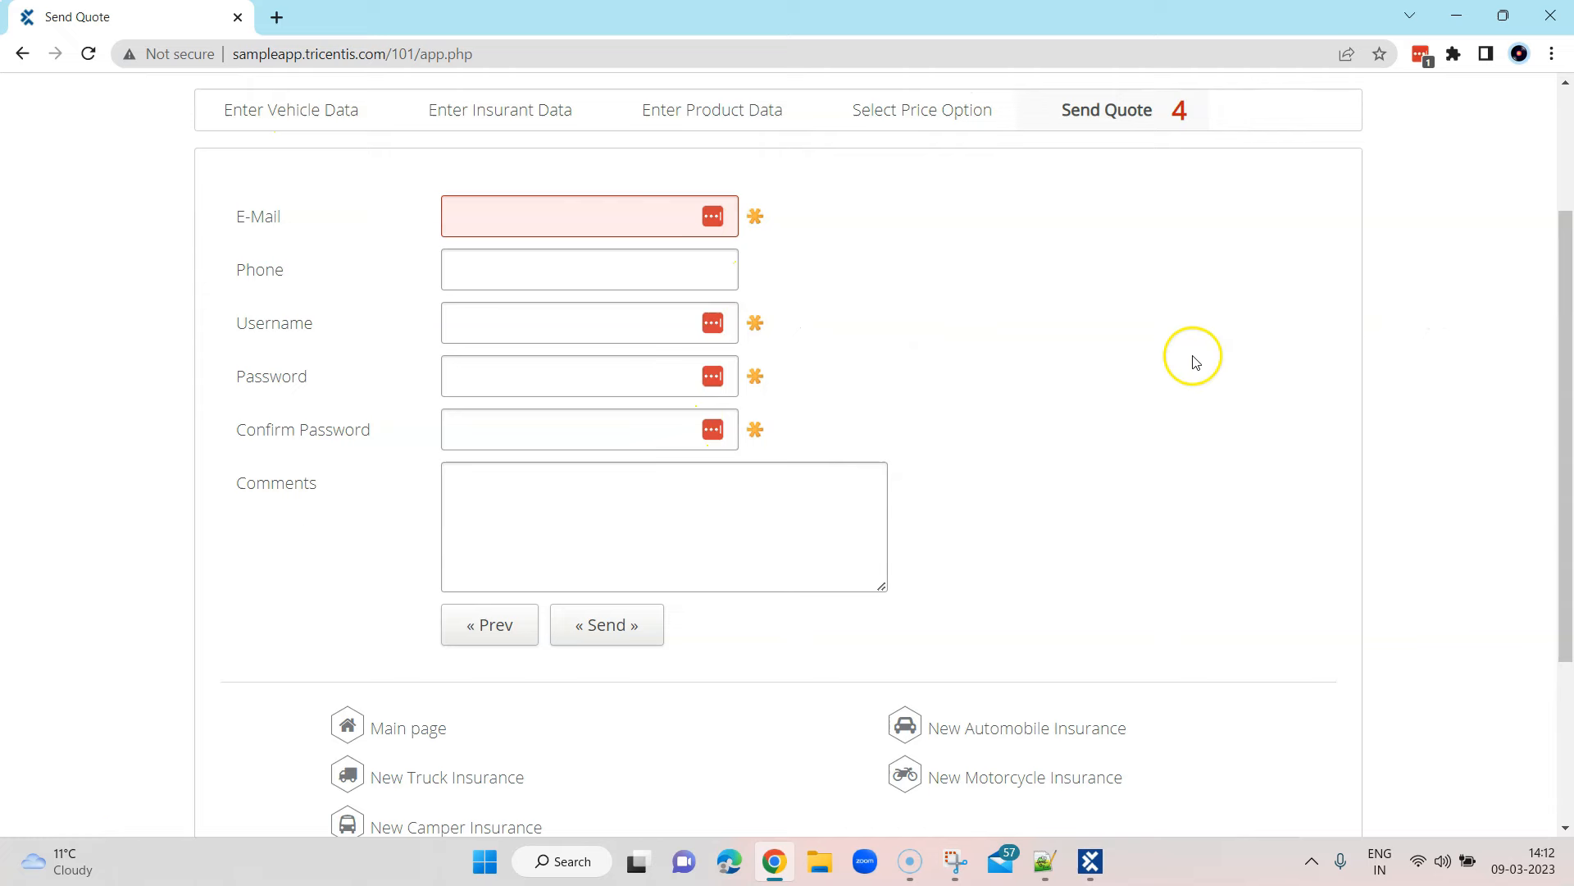
scroll(1195, 362, "up", 3)
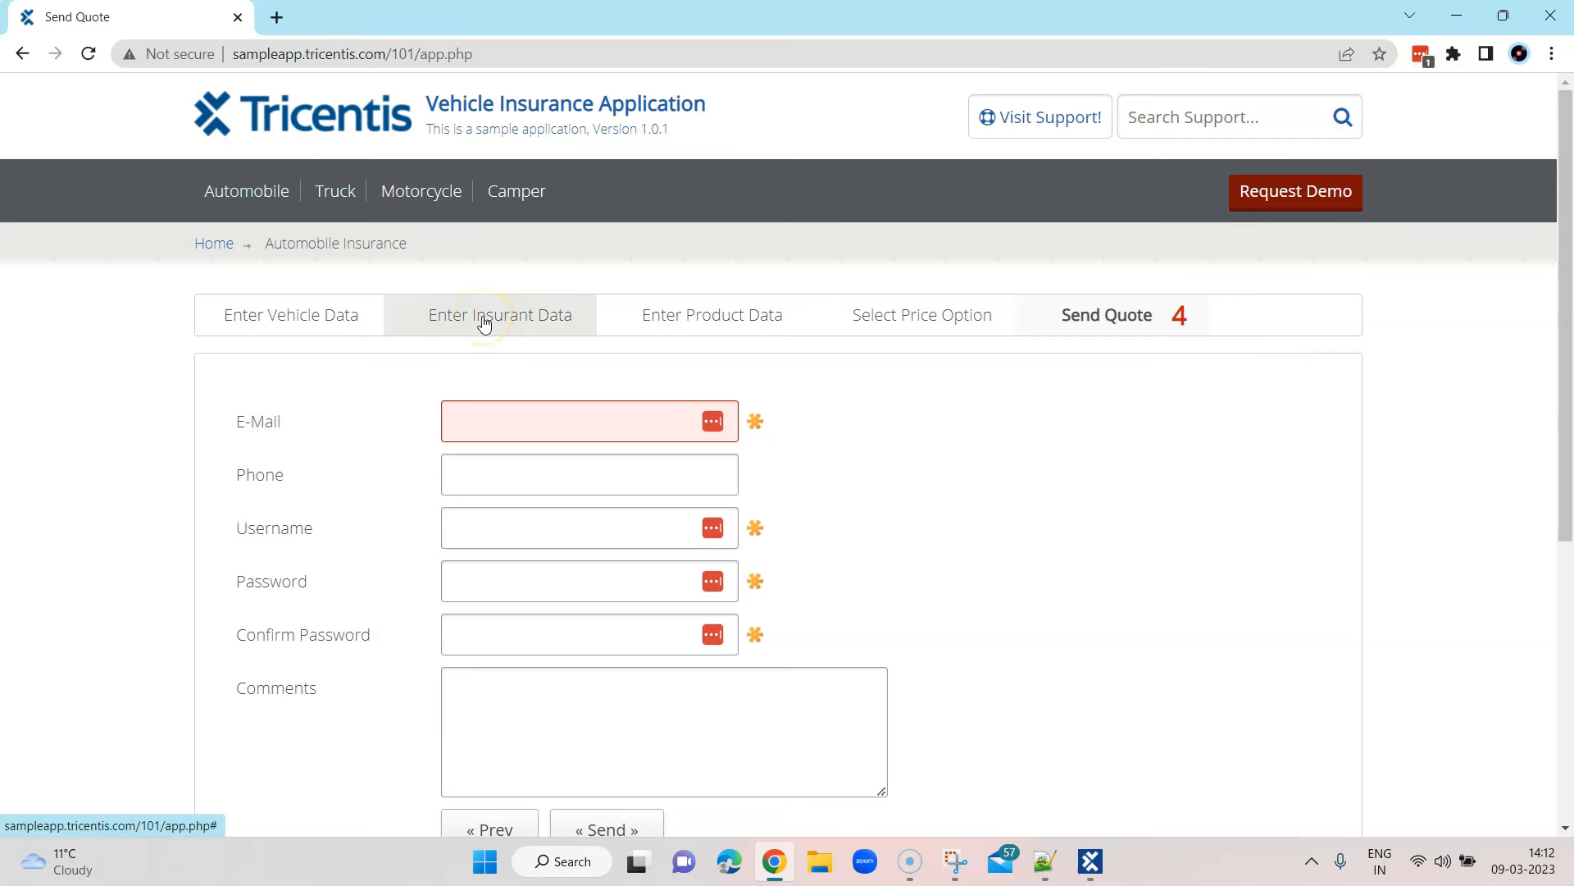
left_click(1458, 16)
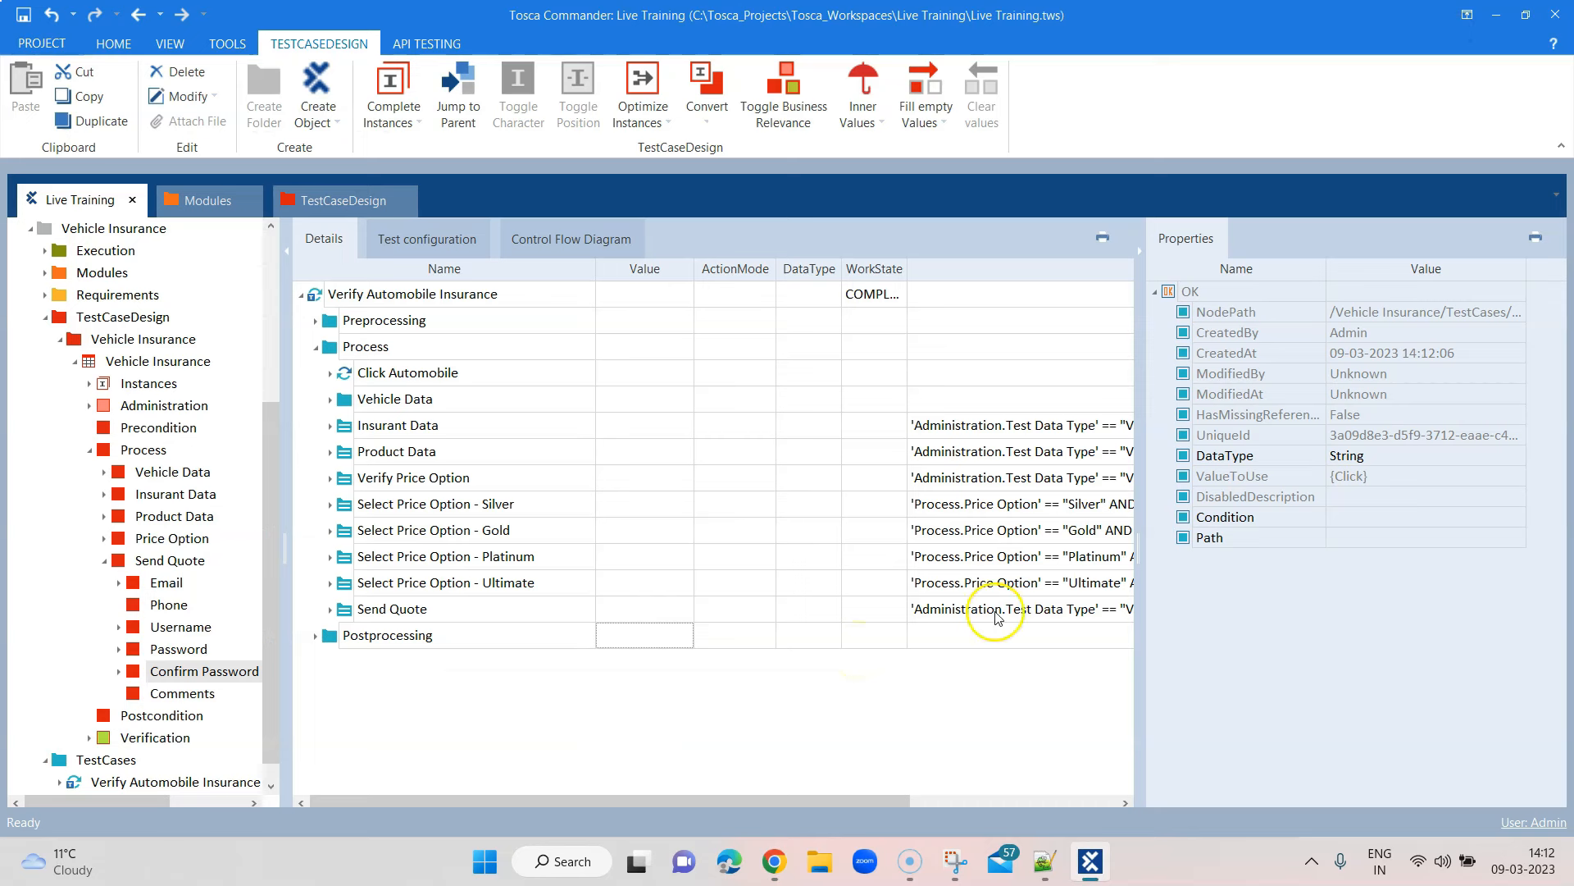
Run Check Template on Verify Automobile Insurance and confirm no errors are found
left_click(1141, 254)
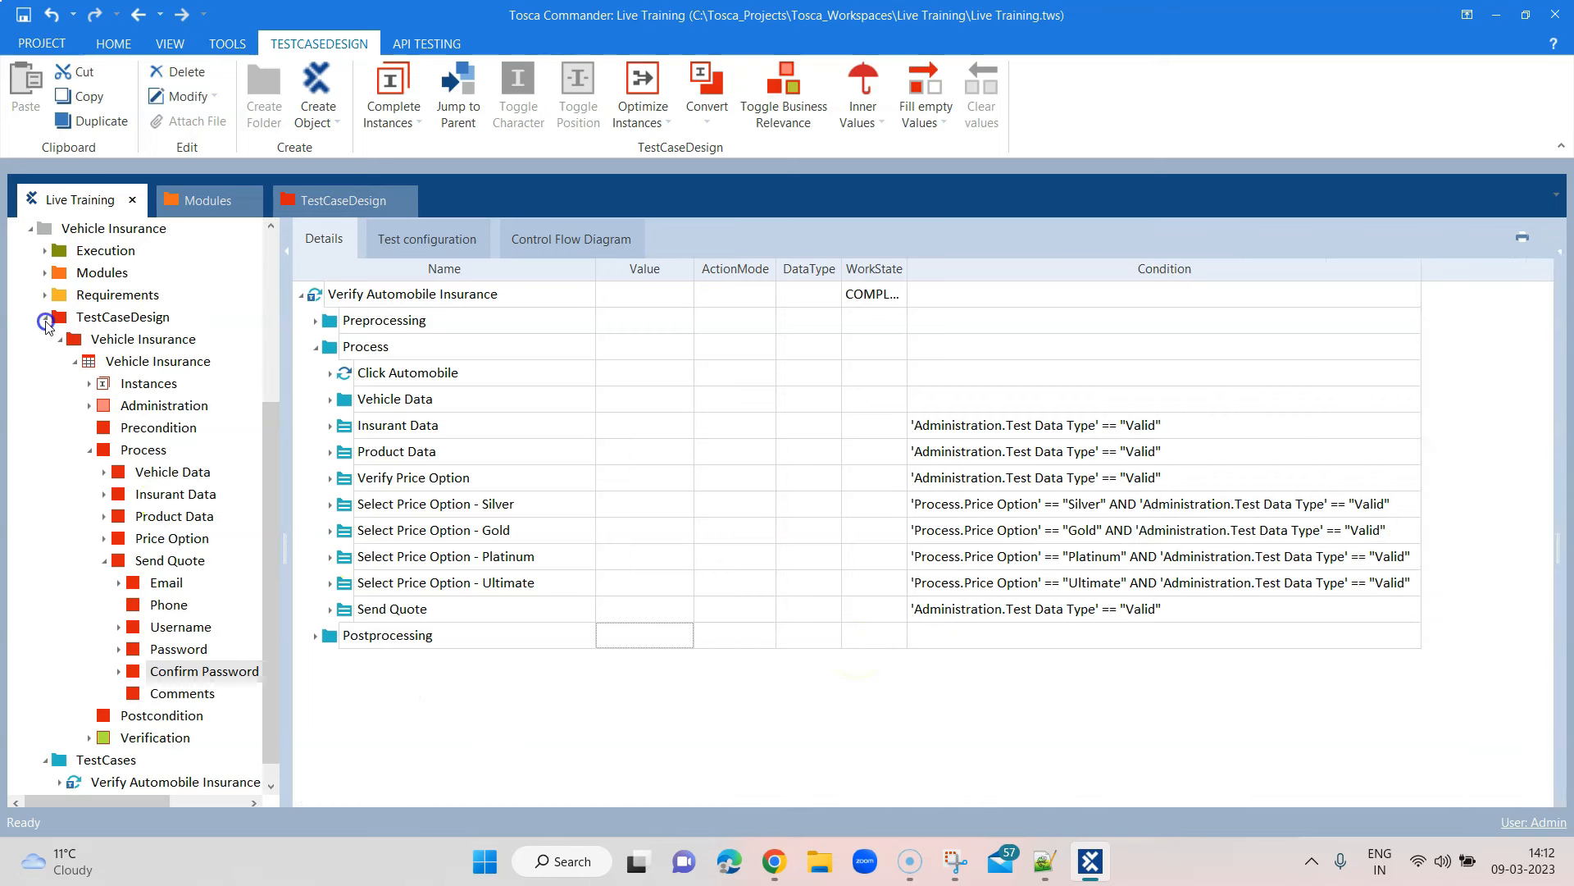
left_click(43, 319)
left_click(163, 637)
right_click(163, 636)
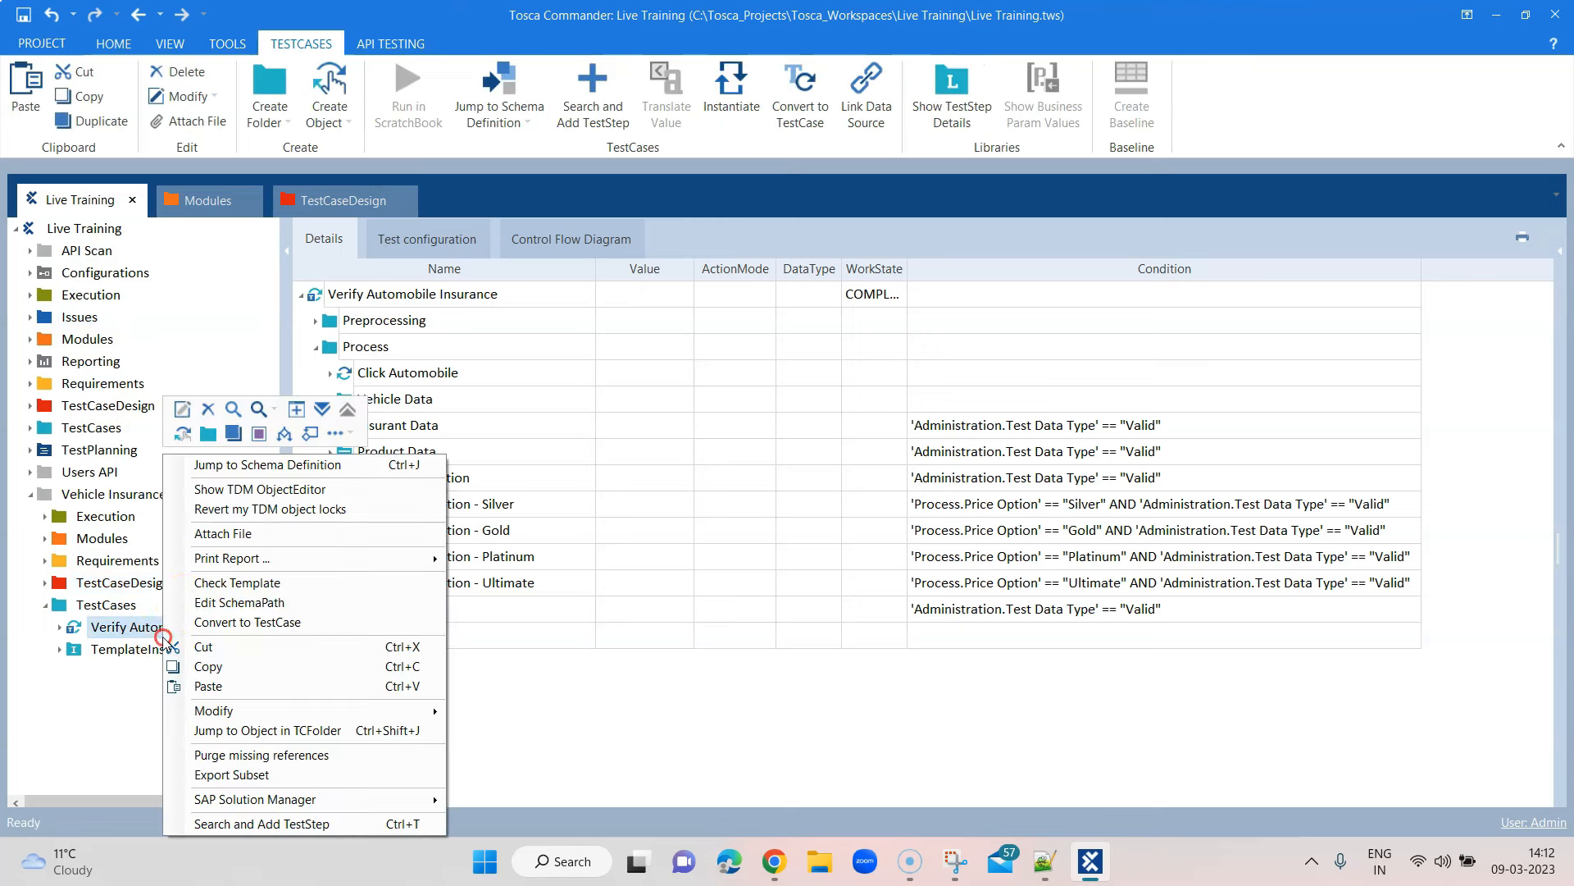
left_click(232, 582)
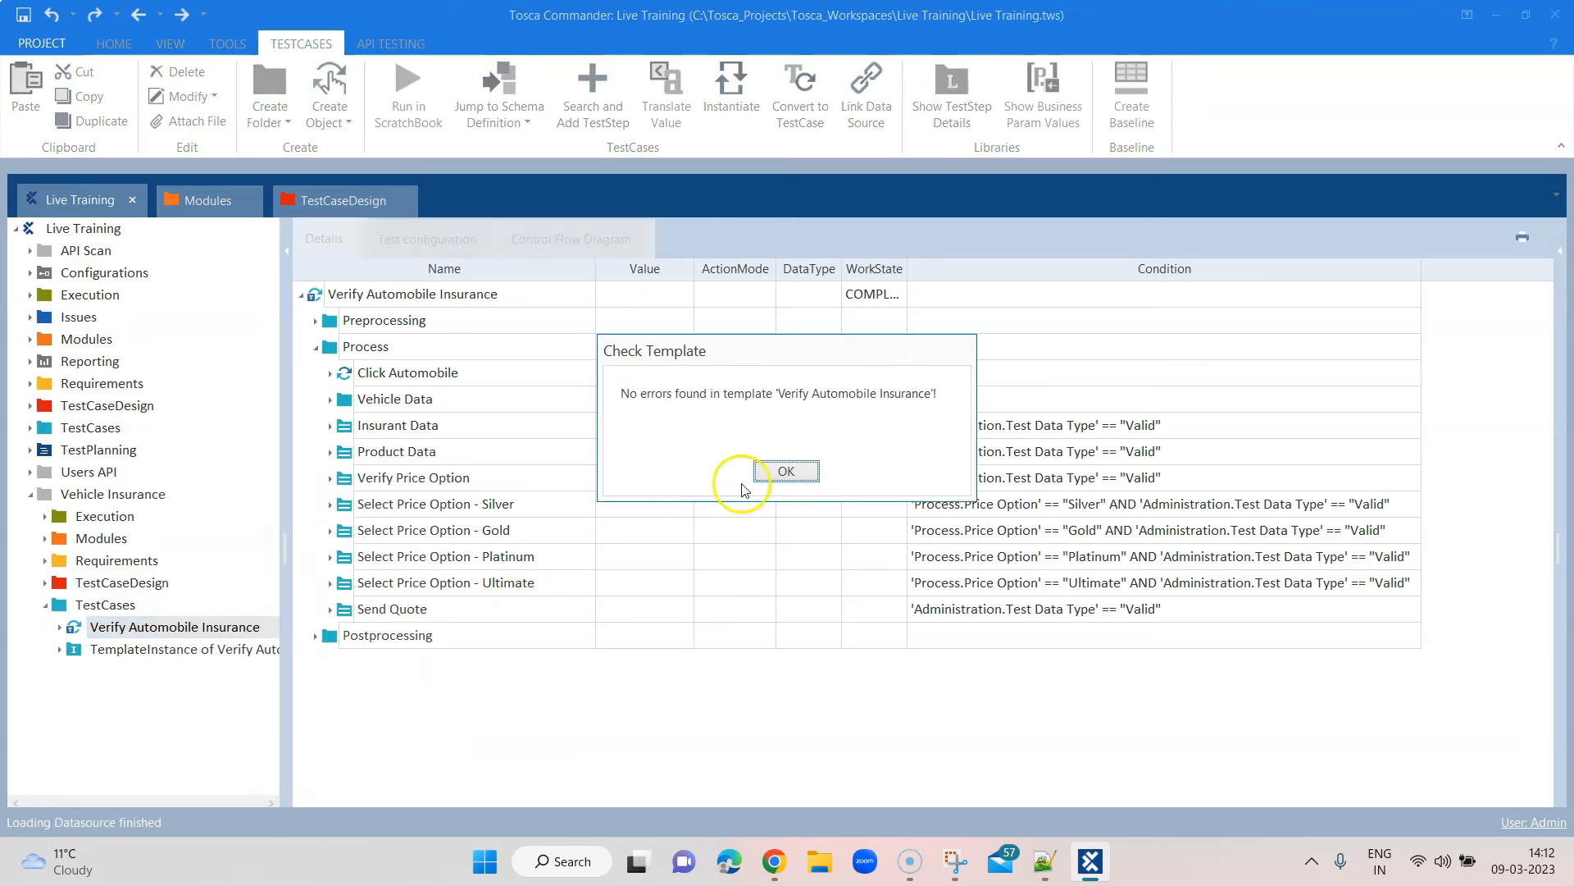
left_click(794, 467)
Reinstantiate the TemplateInstance and check StraightThrough's Send Quote now has the new steps
right_click(120, 653)
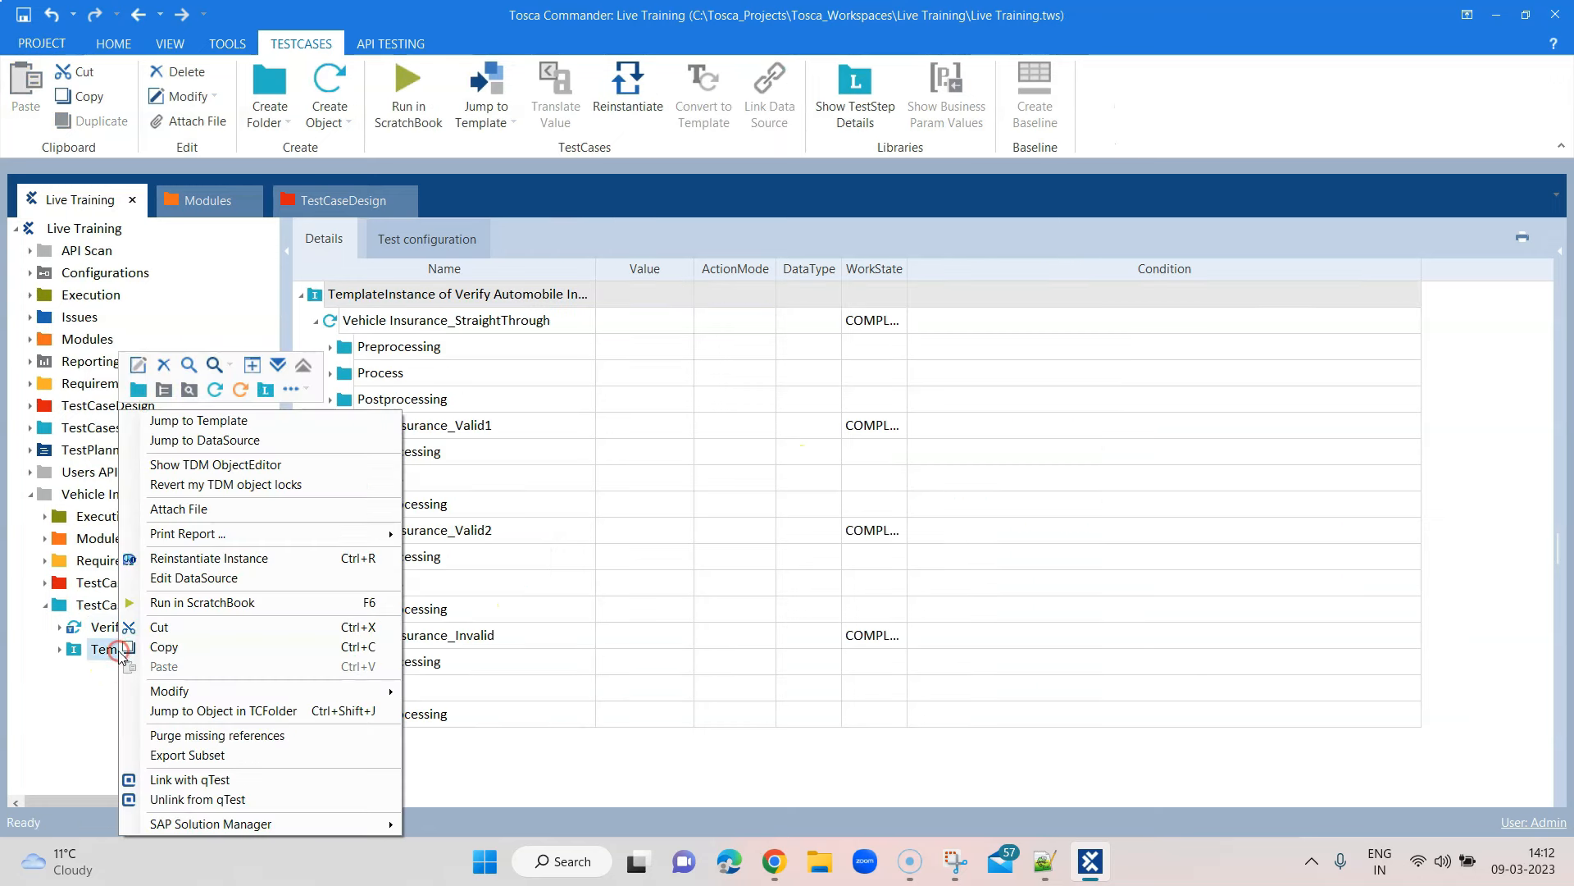
left_click(214, 563)
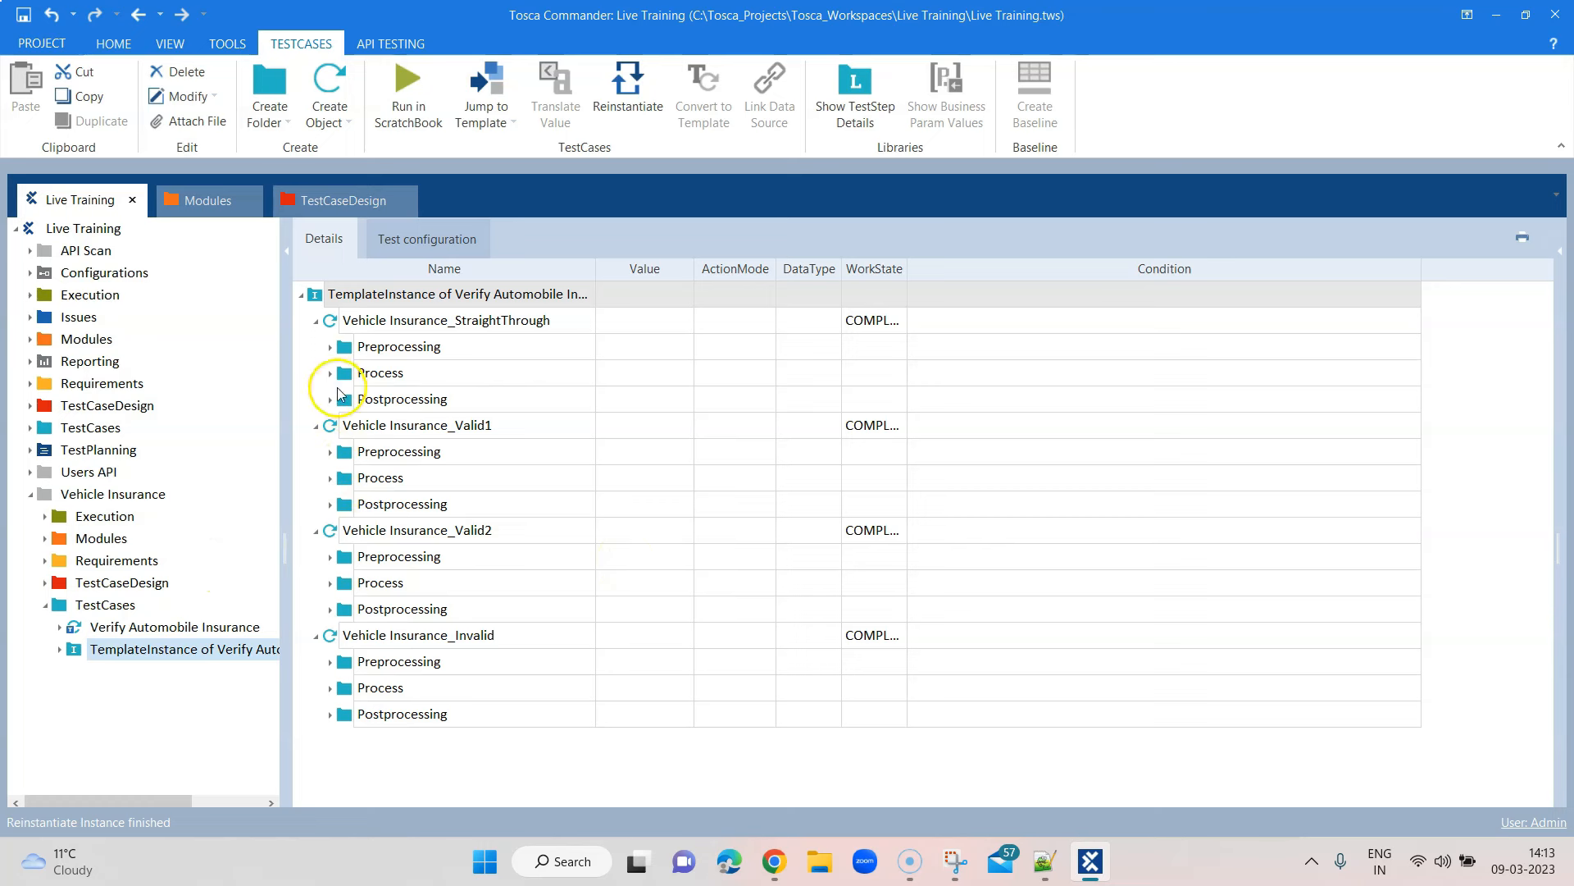
left_click(331, 373)
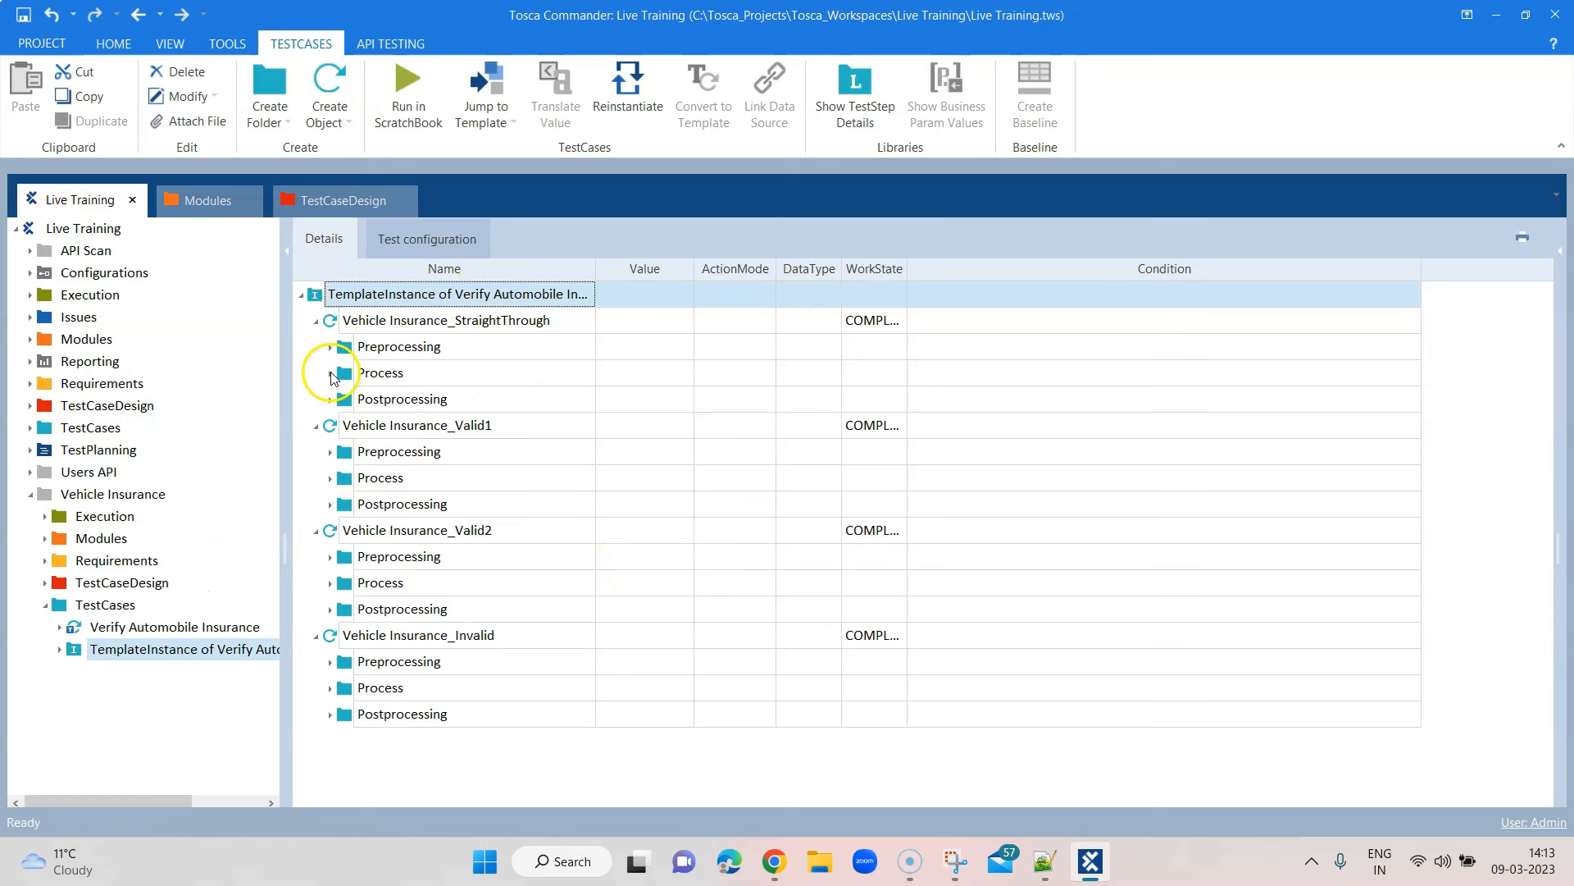
left_click(346, 531)
left_click(345, 532)
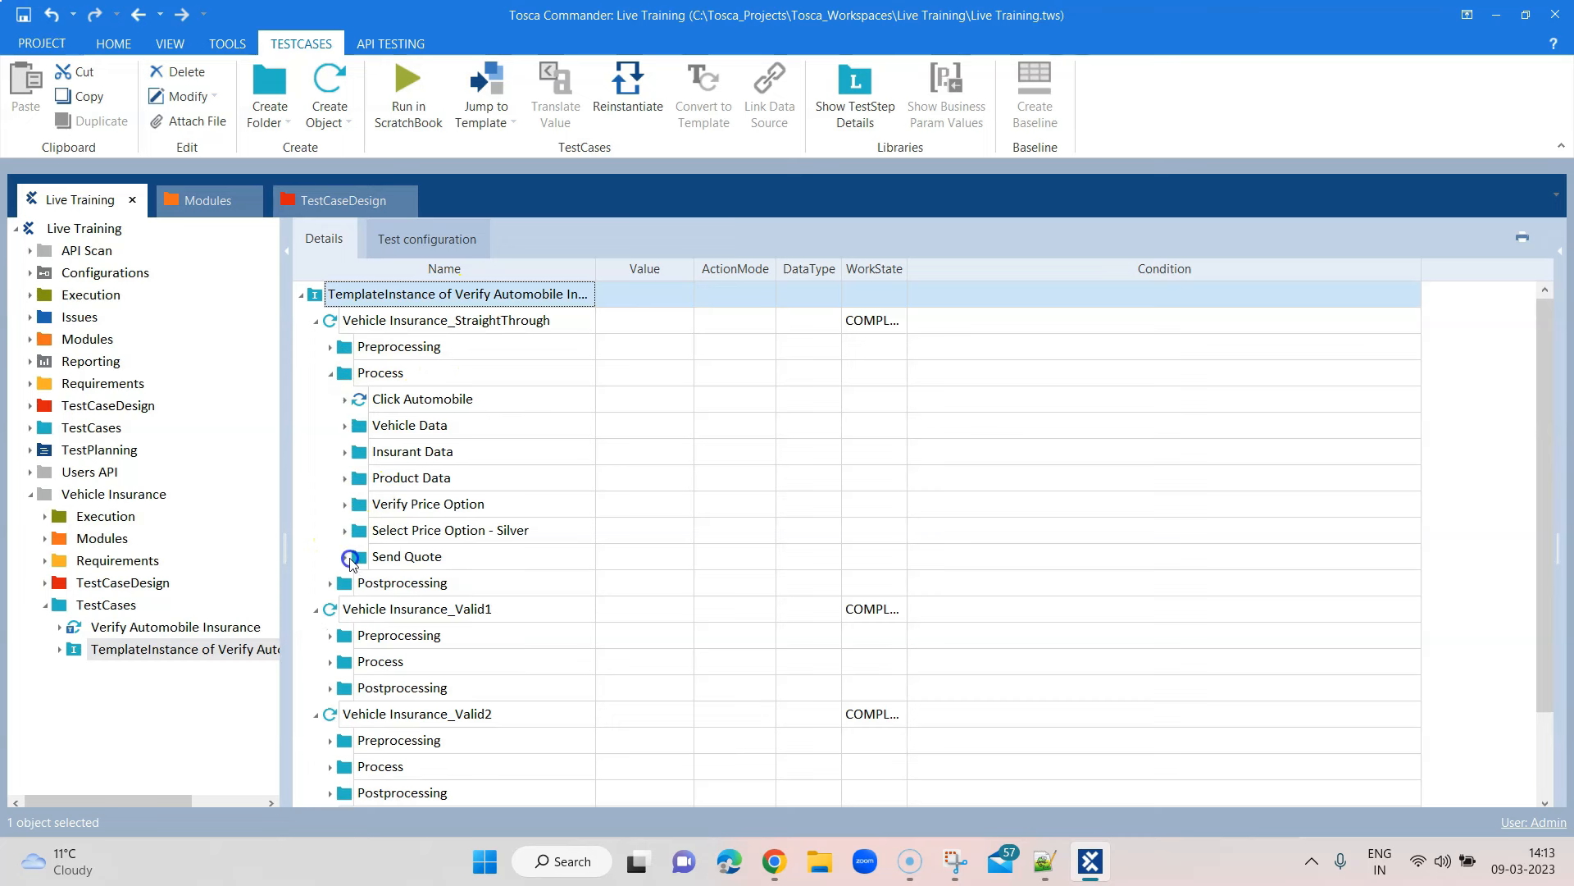
left_click(345, 558)
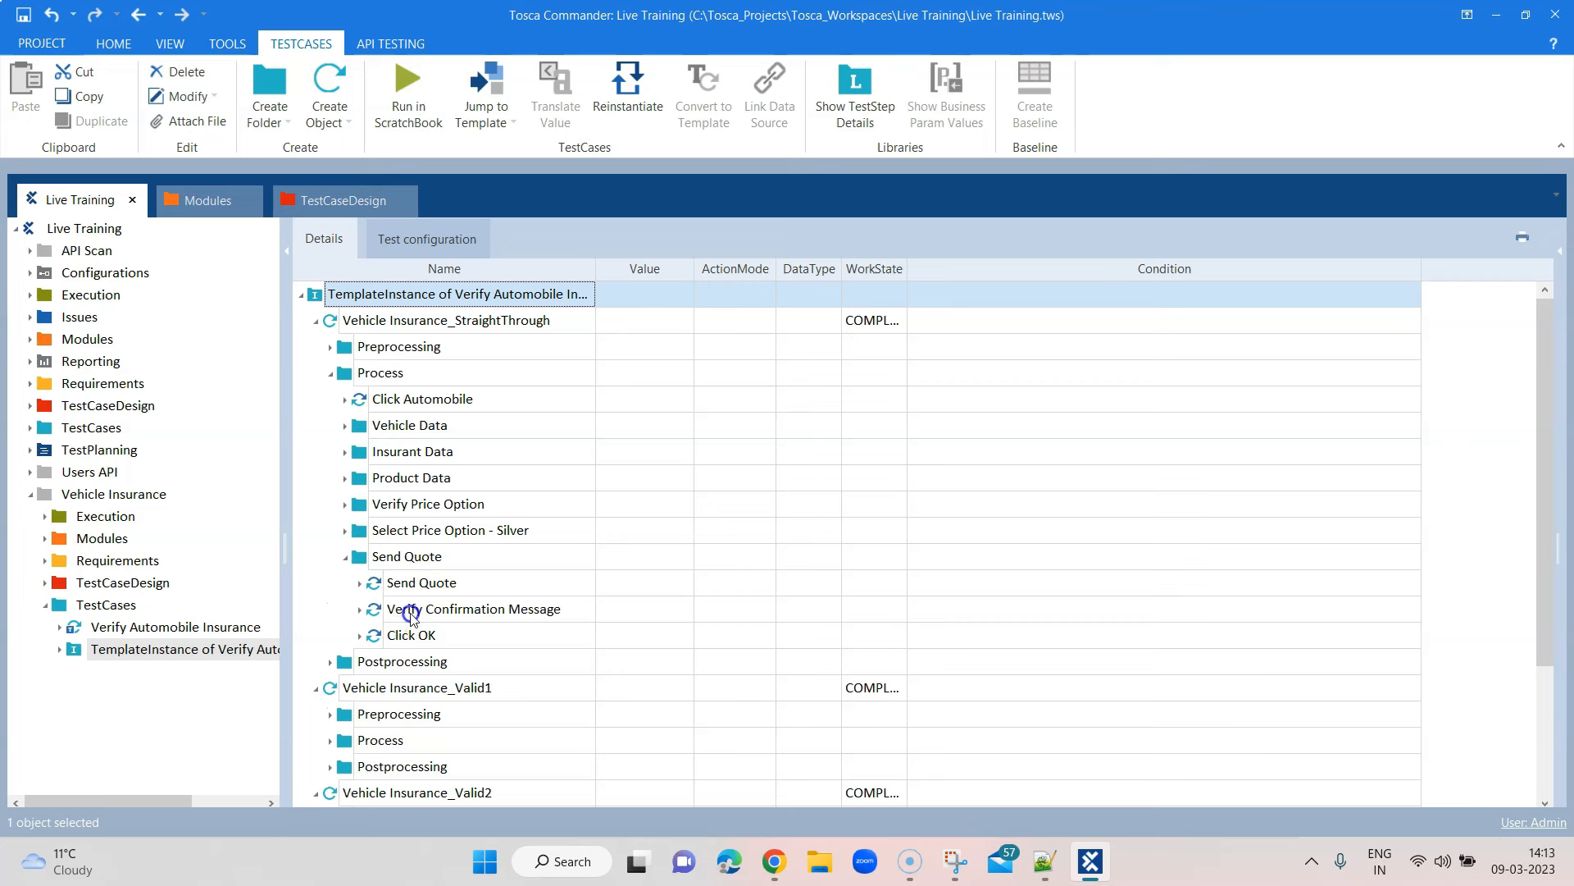
left_click(346, 559)
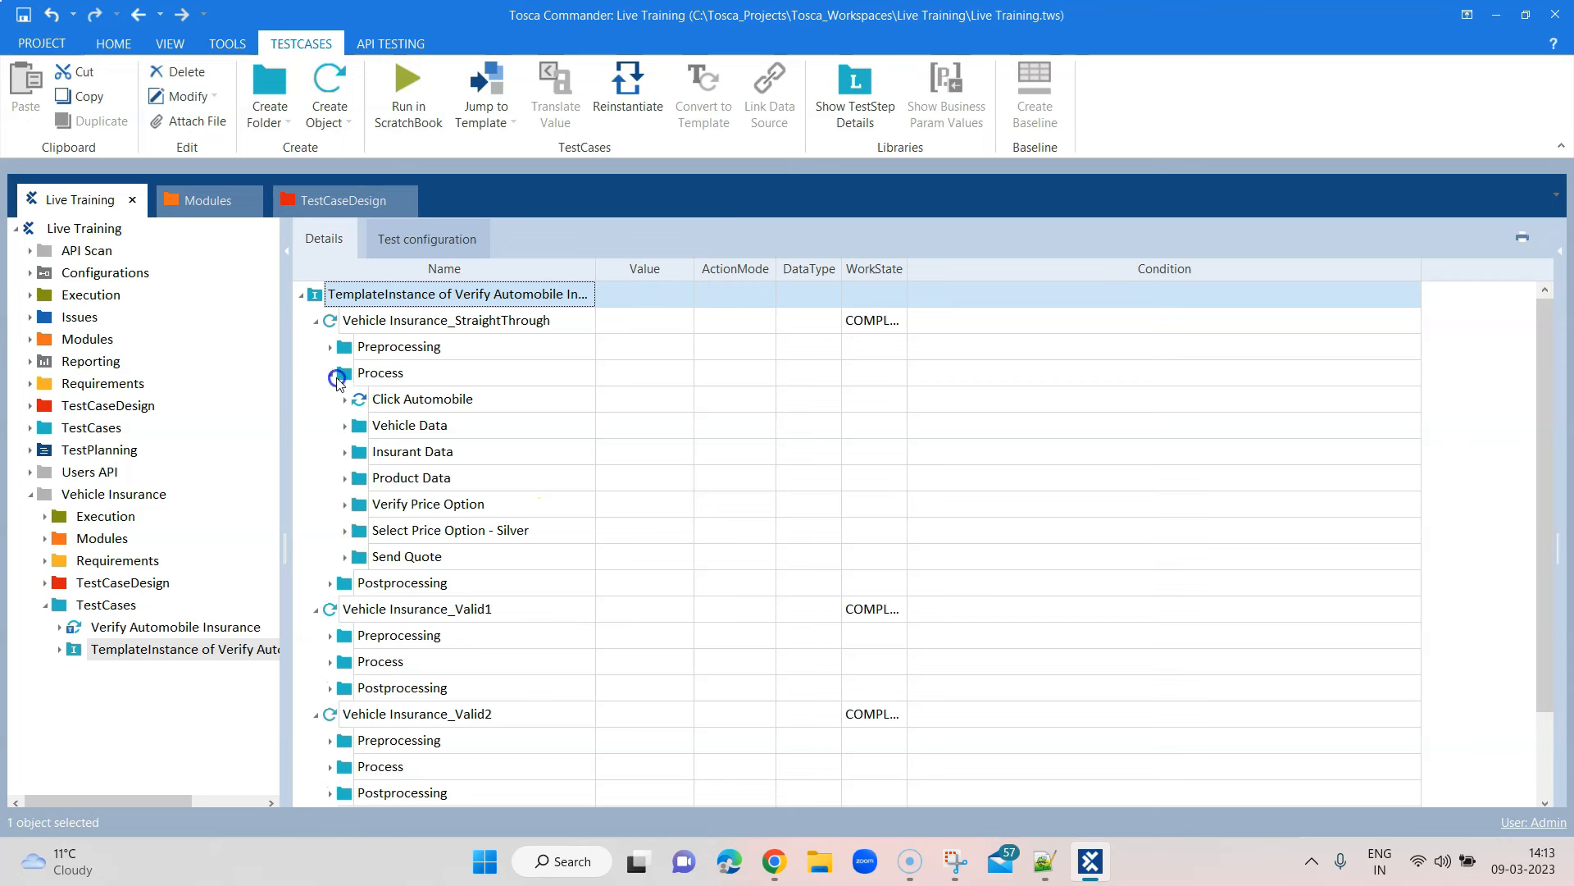
left_click(332, 374)
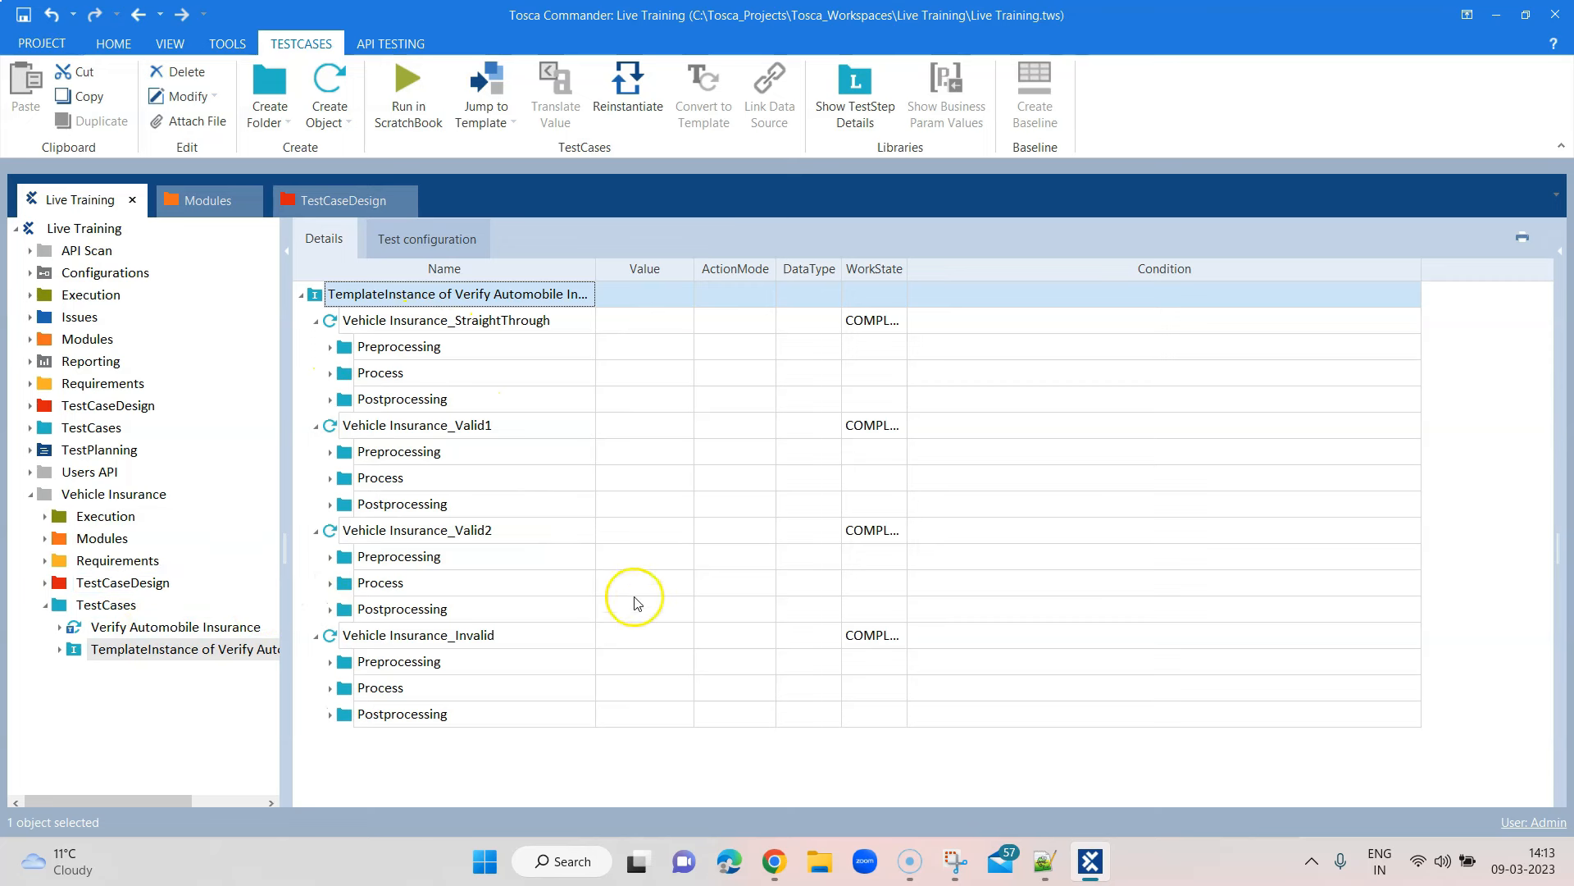
Close the leftover Chrome window and run Vehicle Insurance_StraightThrough in the ScratchBook
right_click(396, 328)
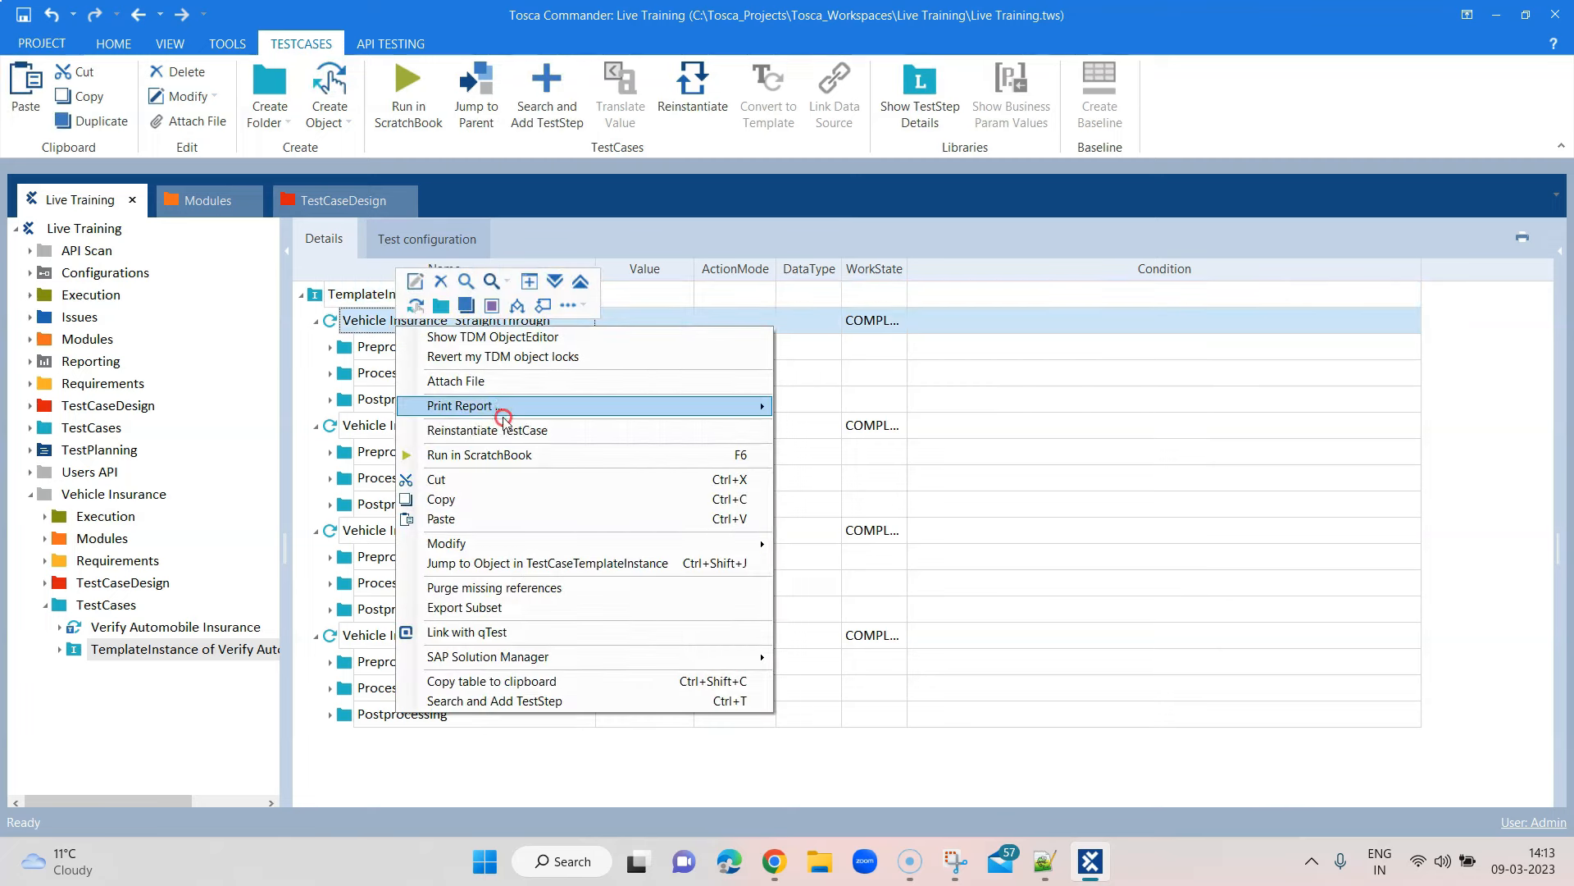
left_click(773, 861)
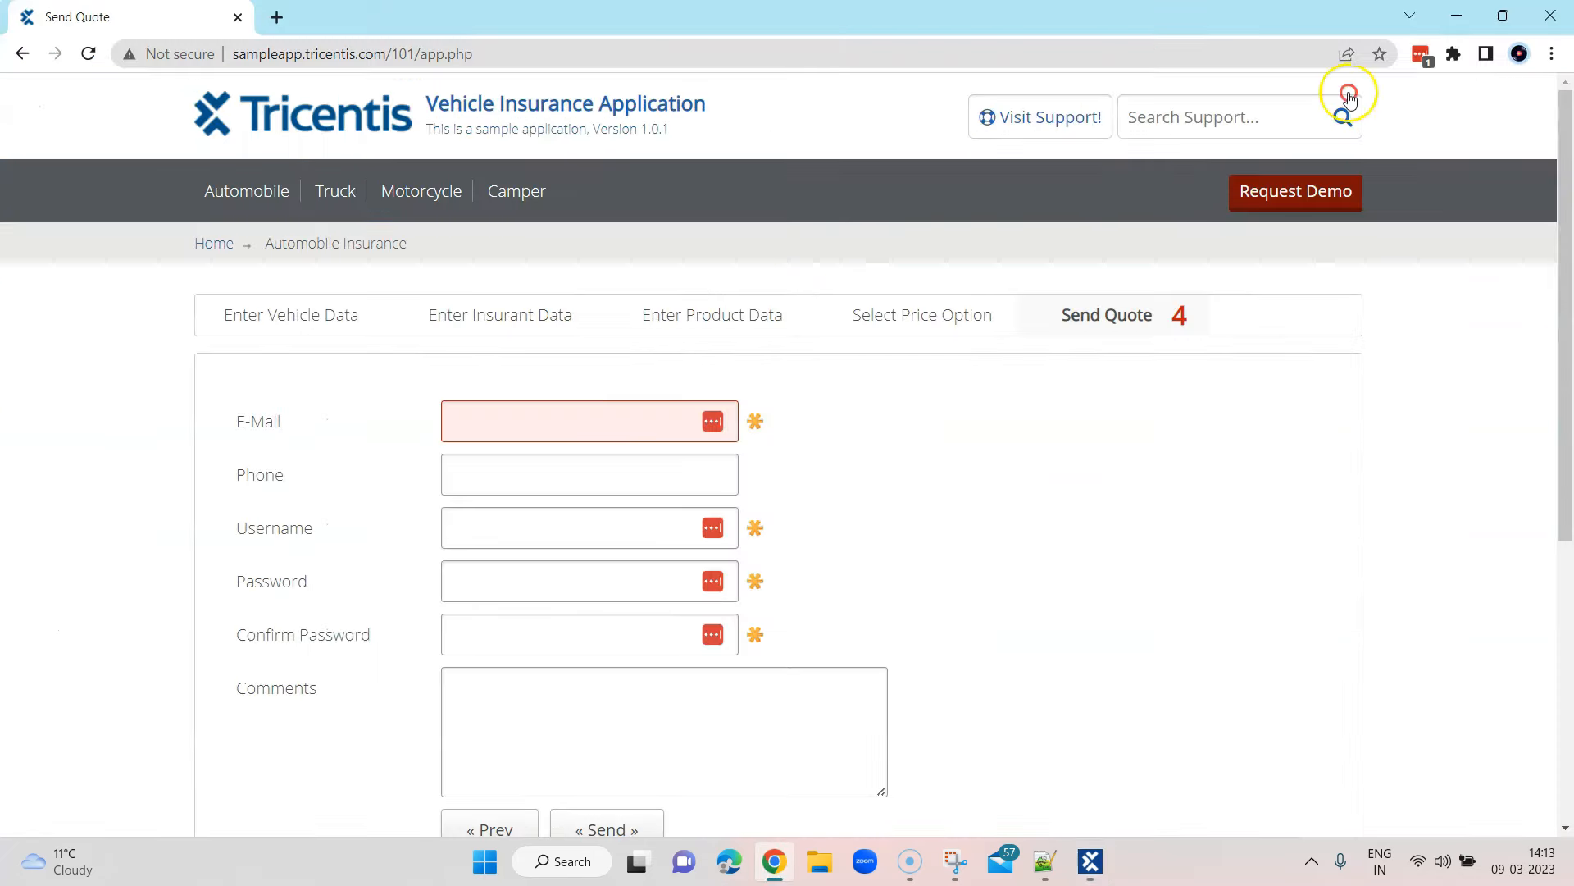
left_click(1555, 13)
right_click(424, 328)
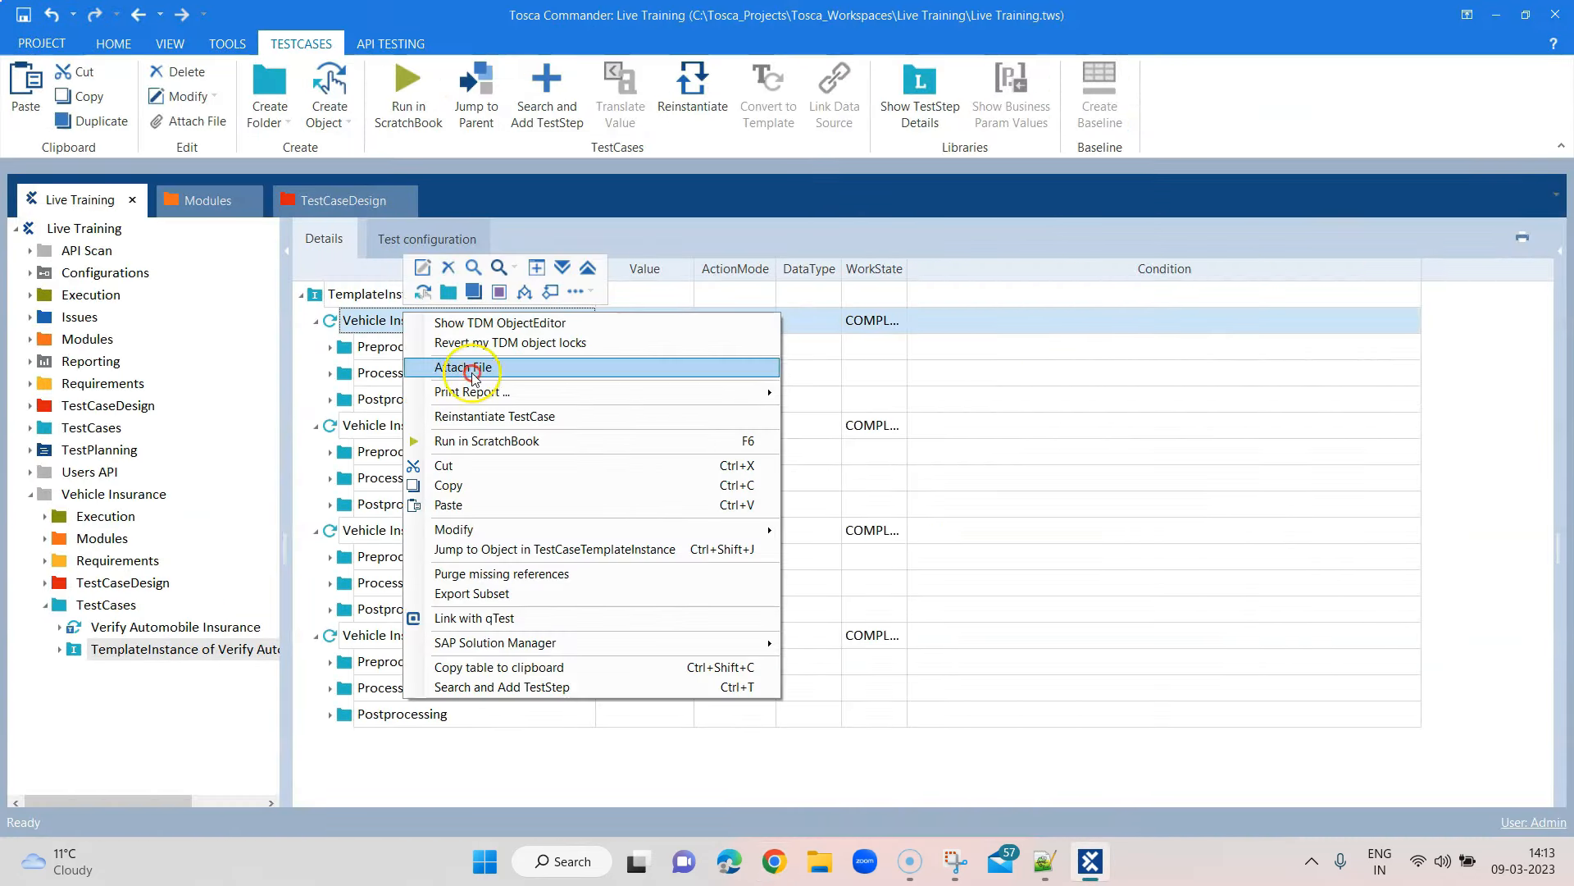
left_click(491, 440)
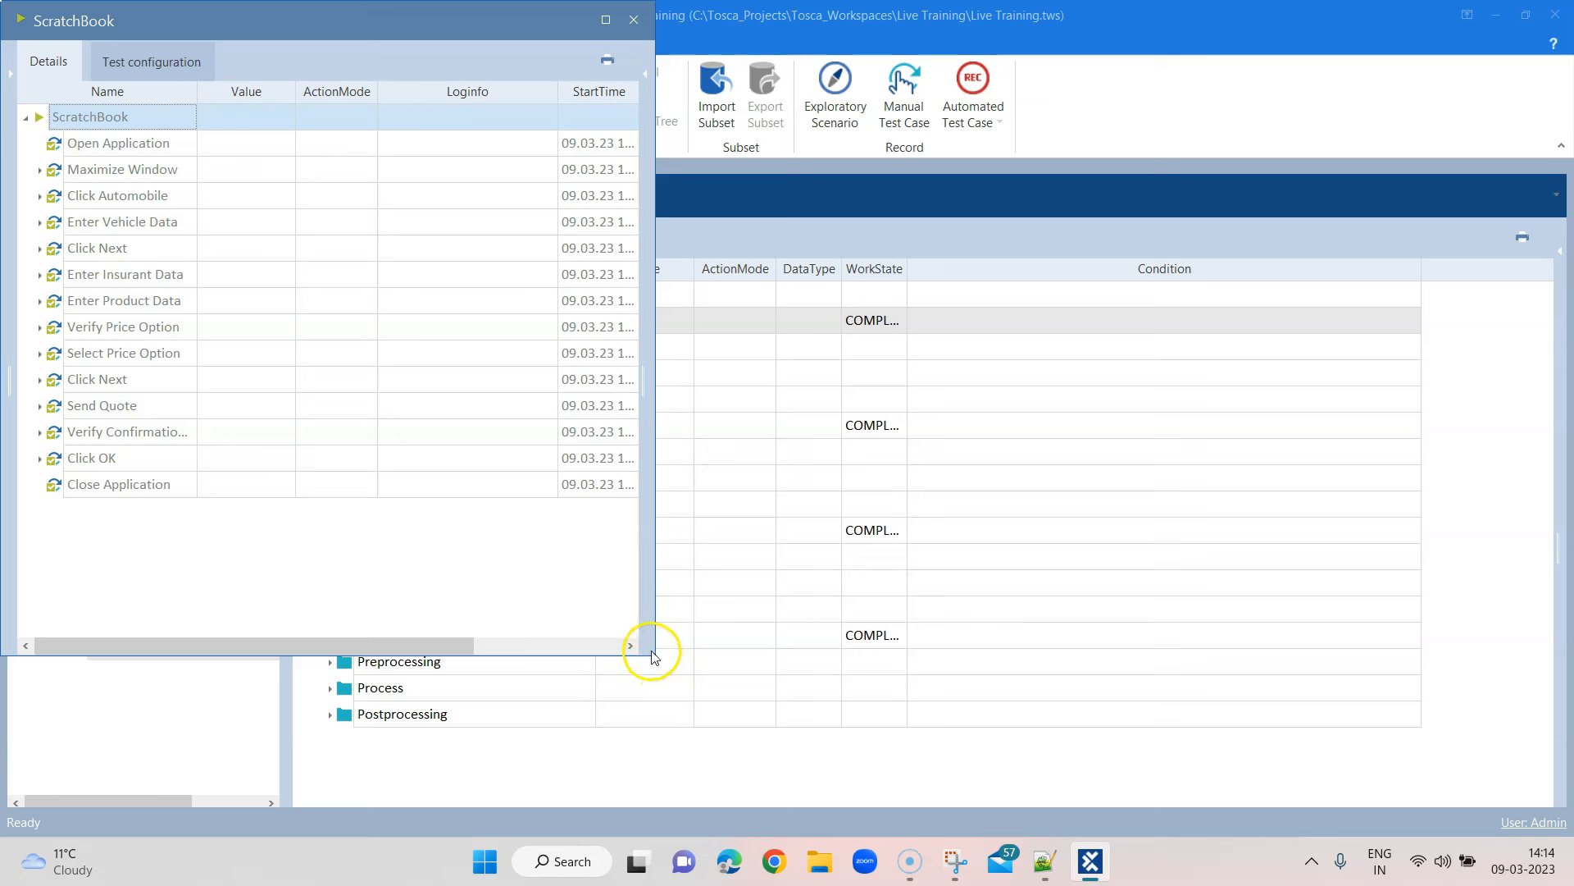
Enlarge the ScratchBook to check each step's Duration and Detail, then close it
left_click_drag(654, 653, 947, 669)
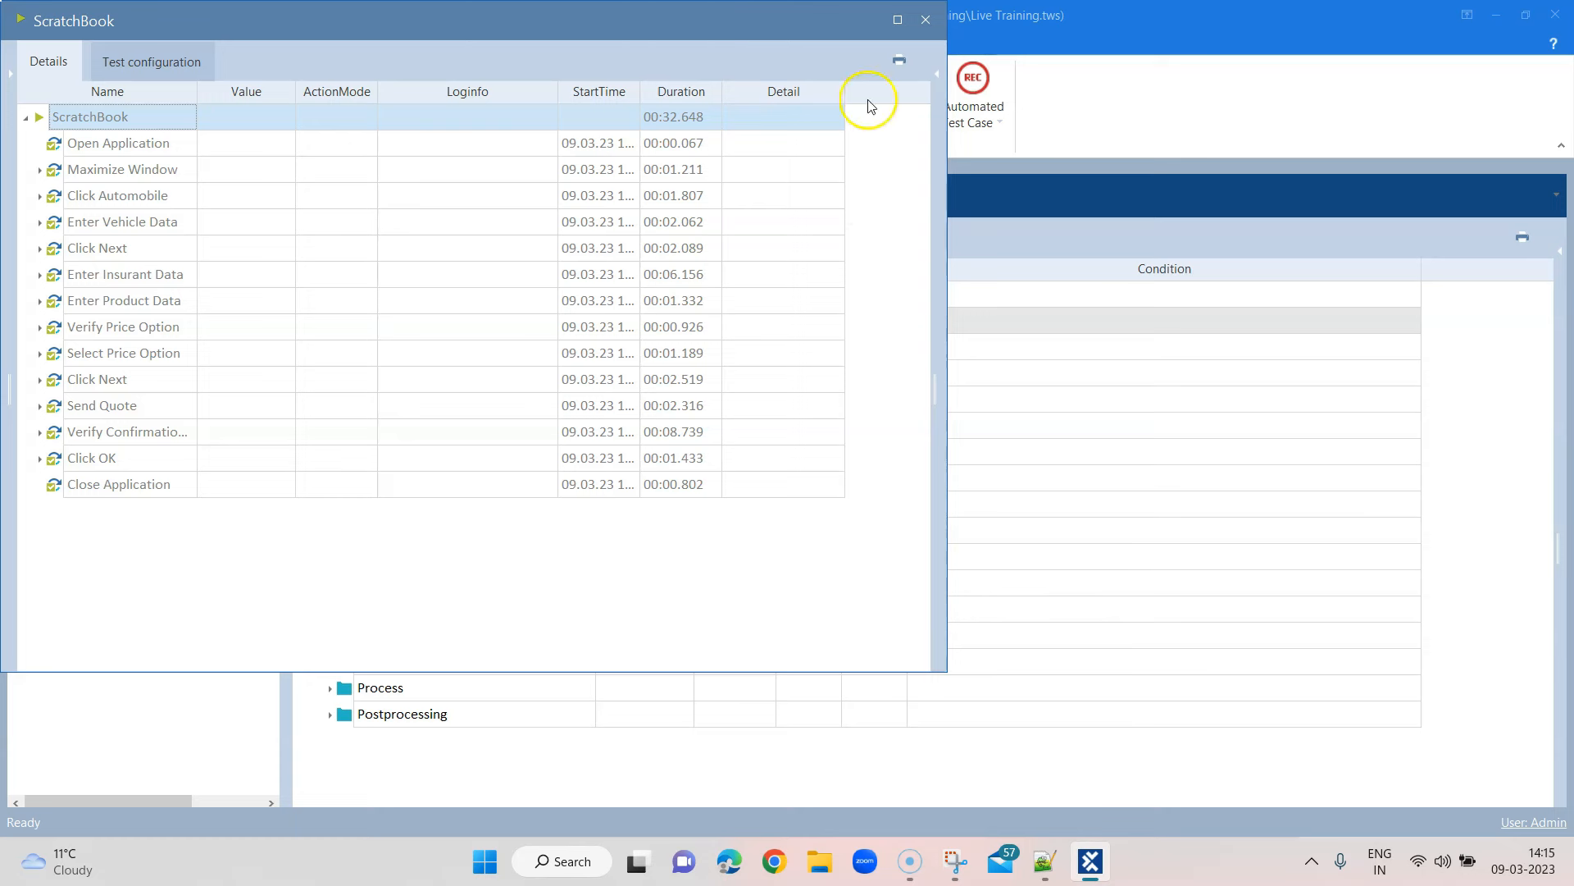
left_click(925, 20)
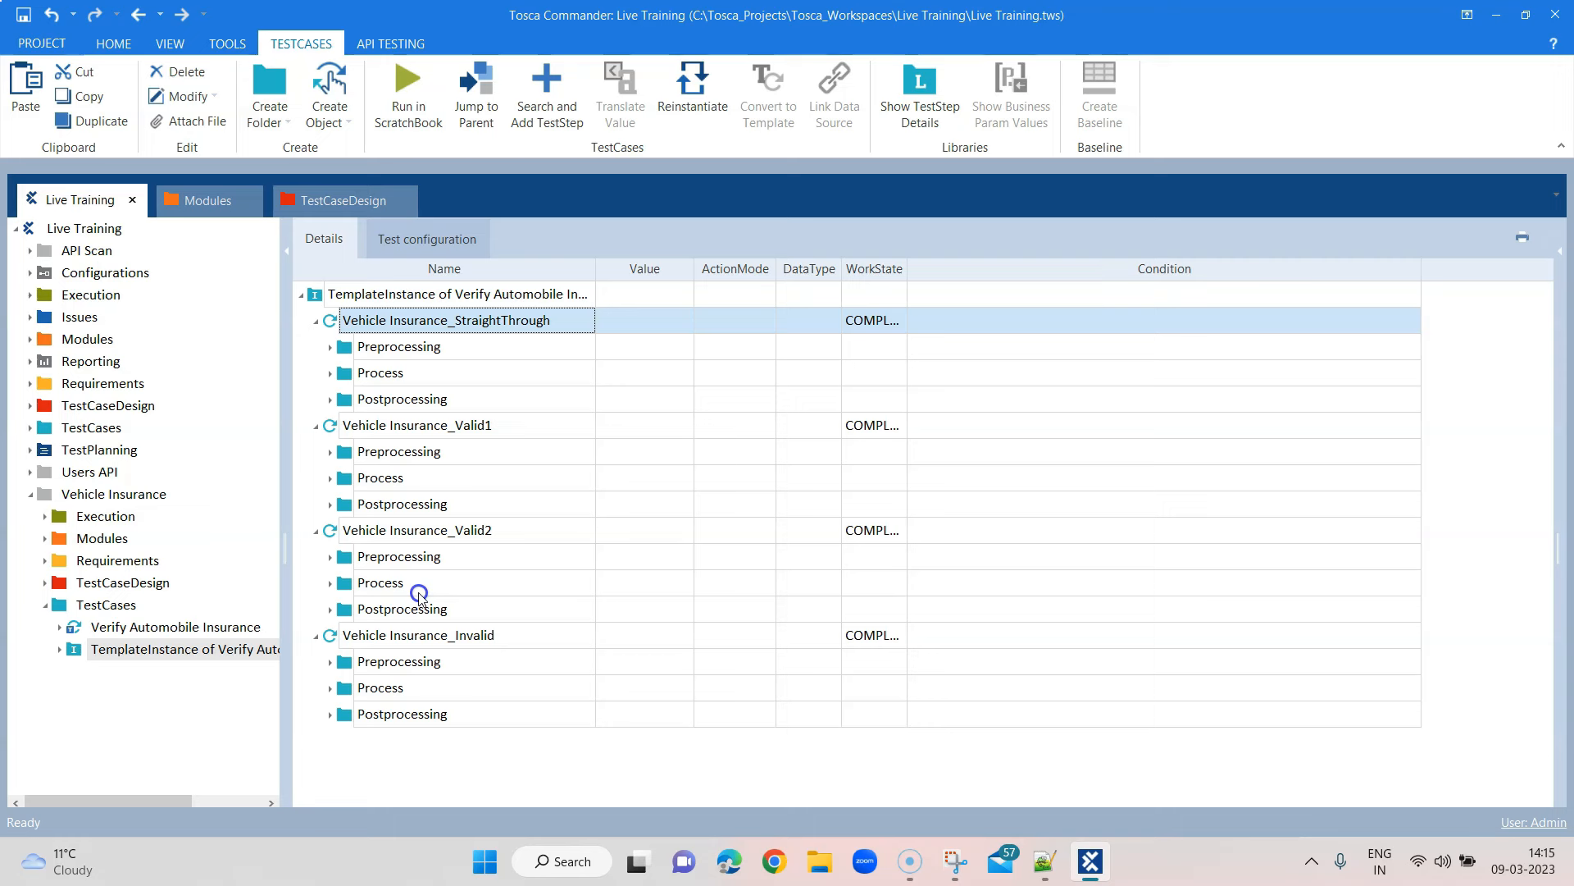
Browse the Requirements, Insurance, TestCases and Modules folders of Vehicle Insurance
left_click(46, 561)
left_click(62, 583)
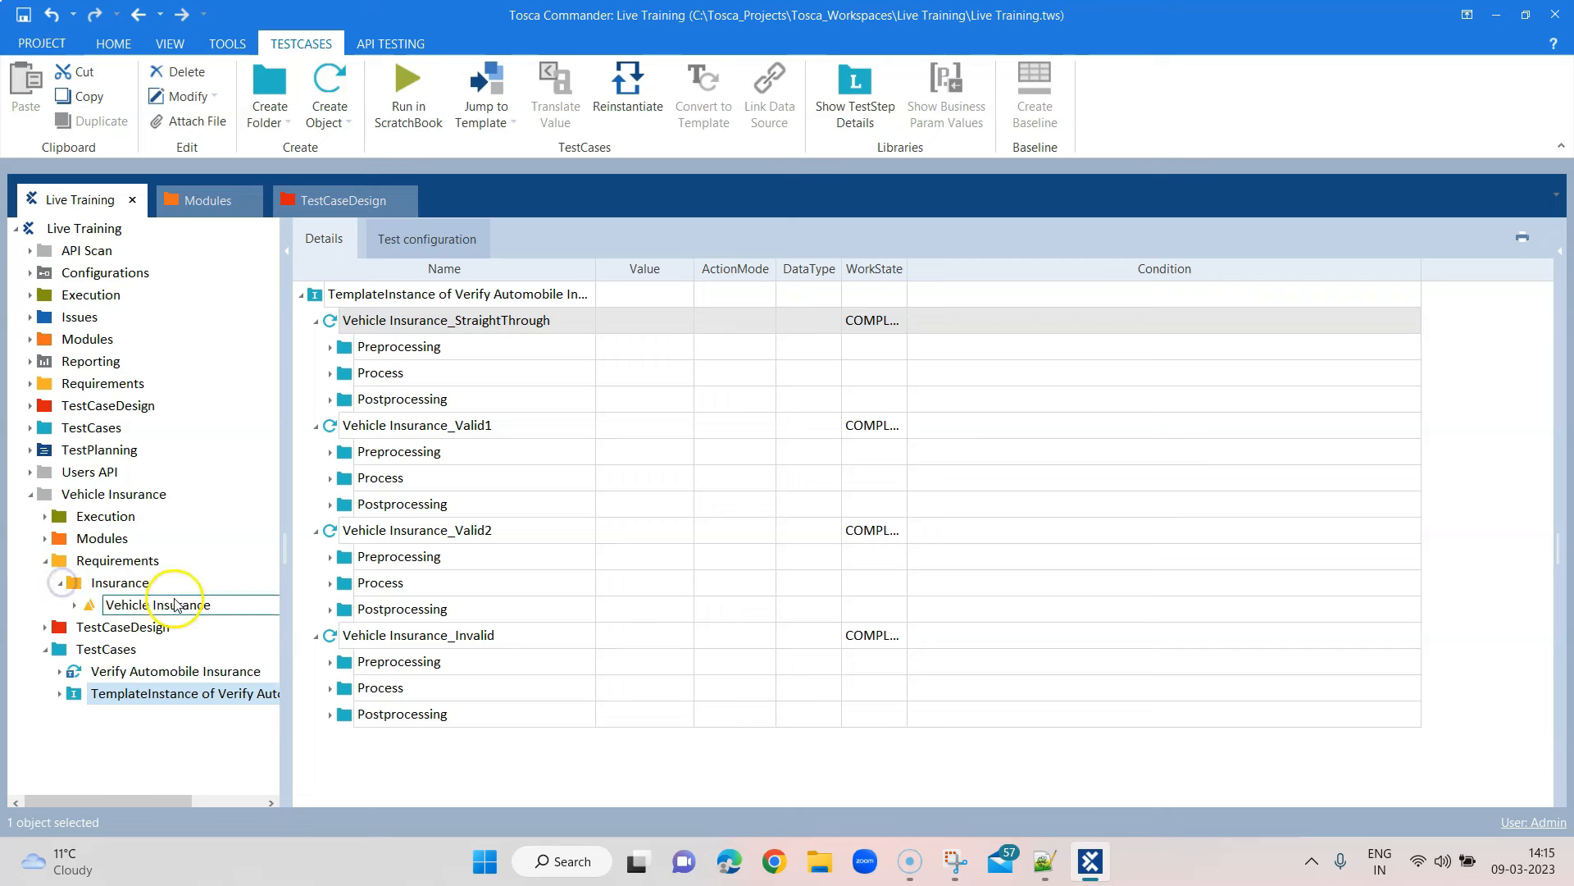
left_click(45, 562)
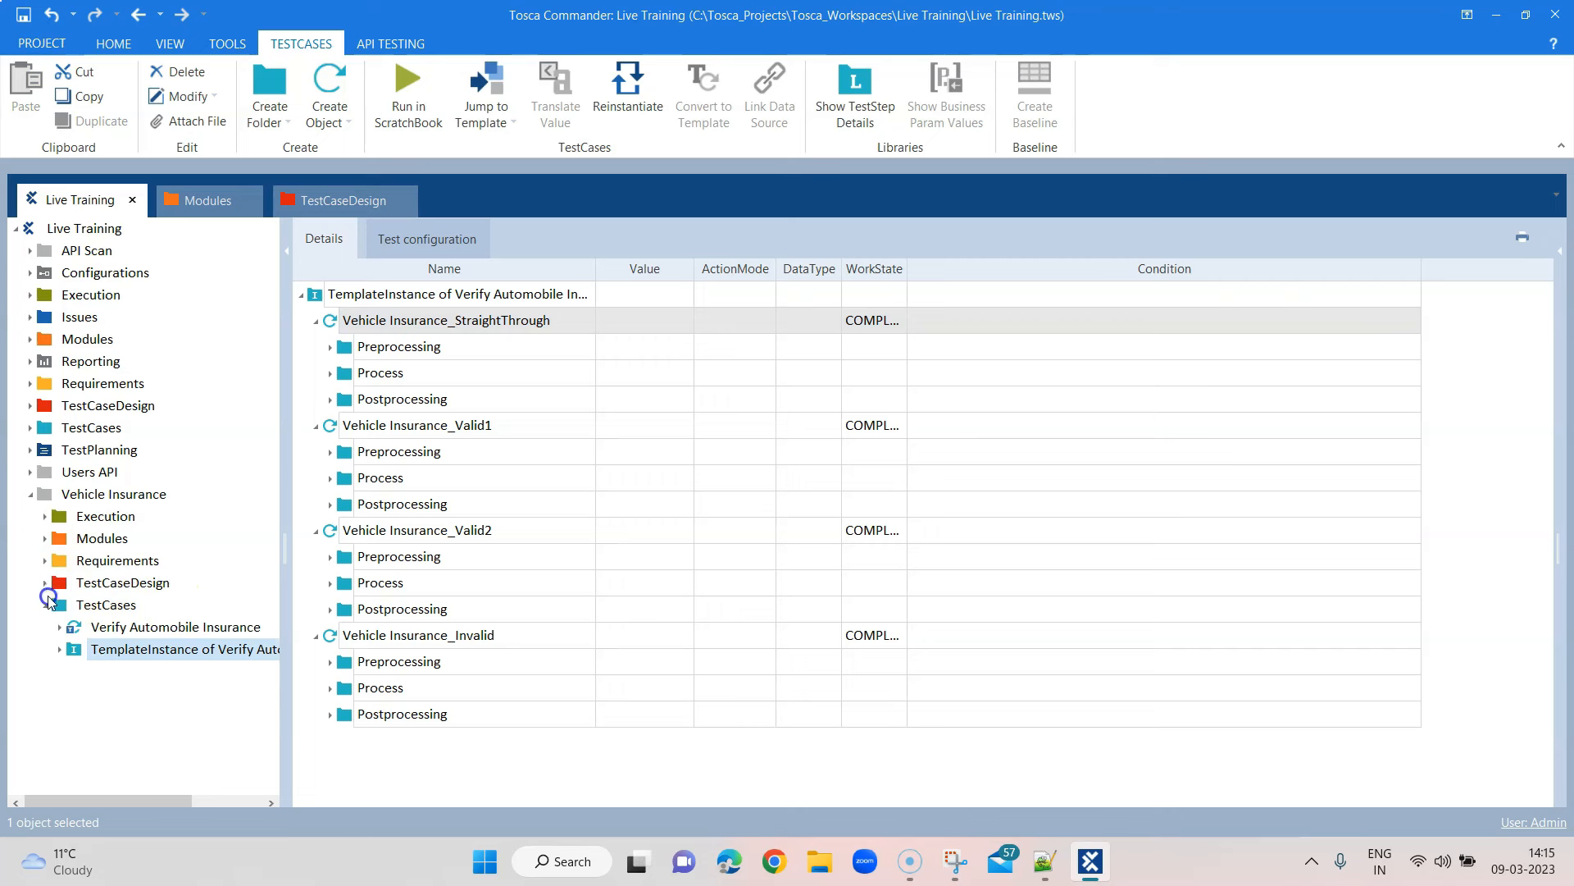
left_click(45, 605)
left_click(45, 539)
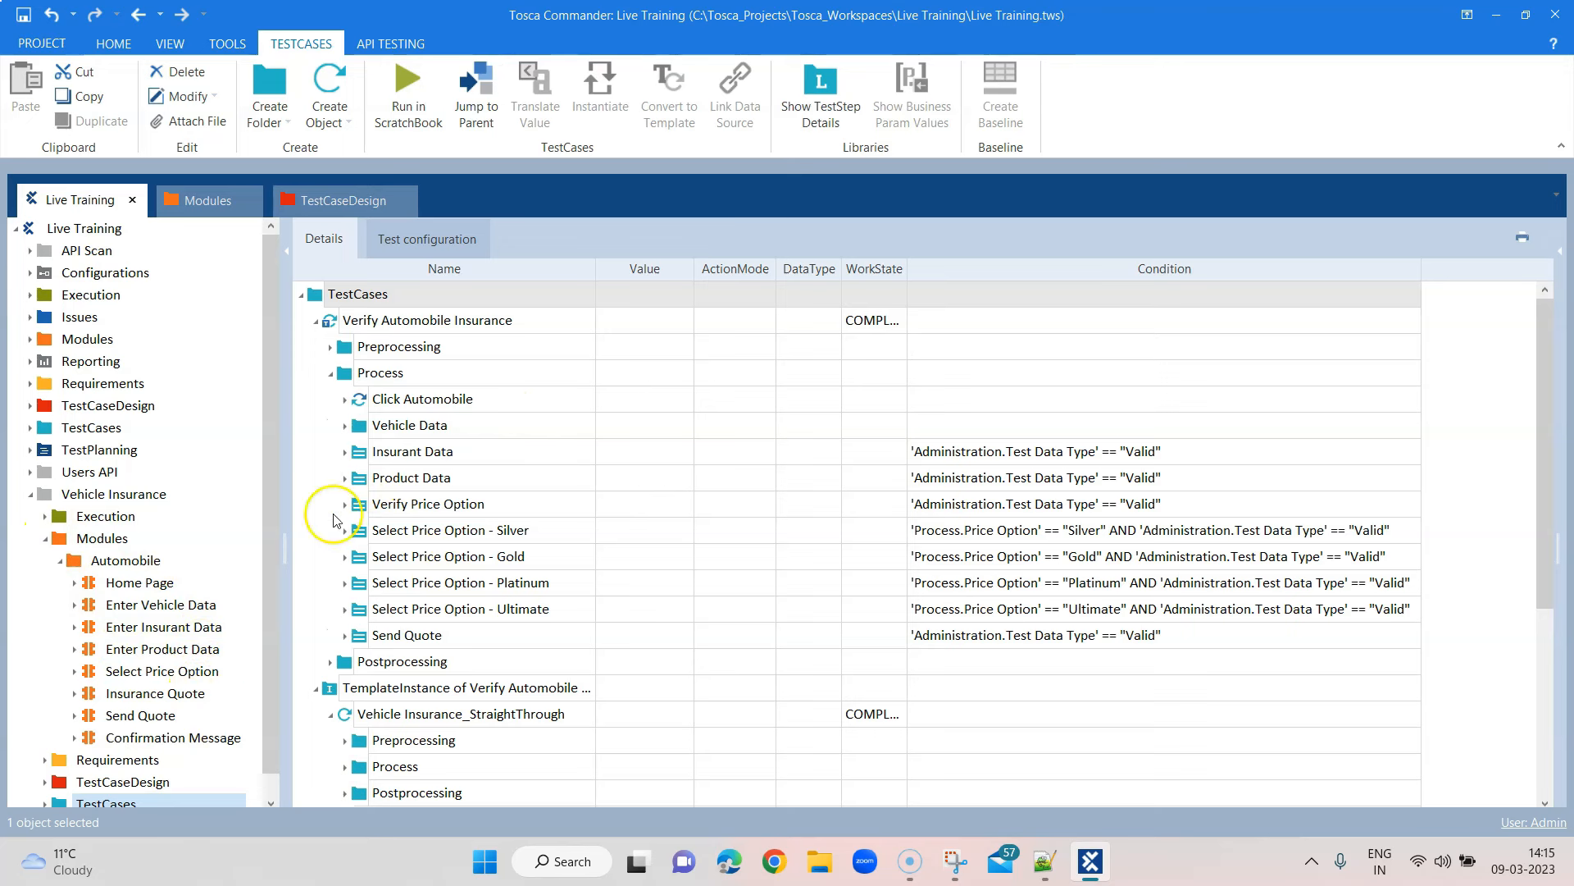
left_click(45, 539)
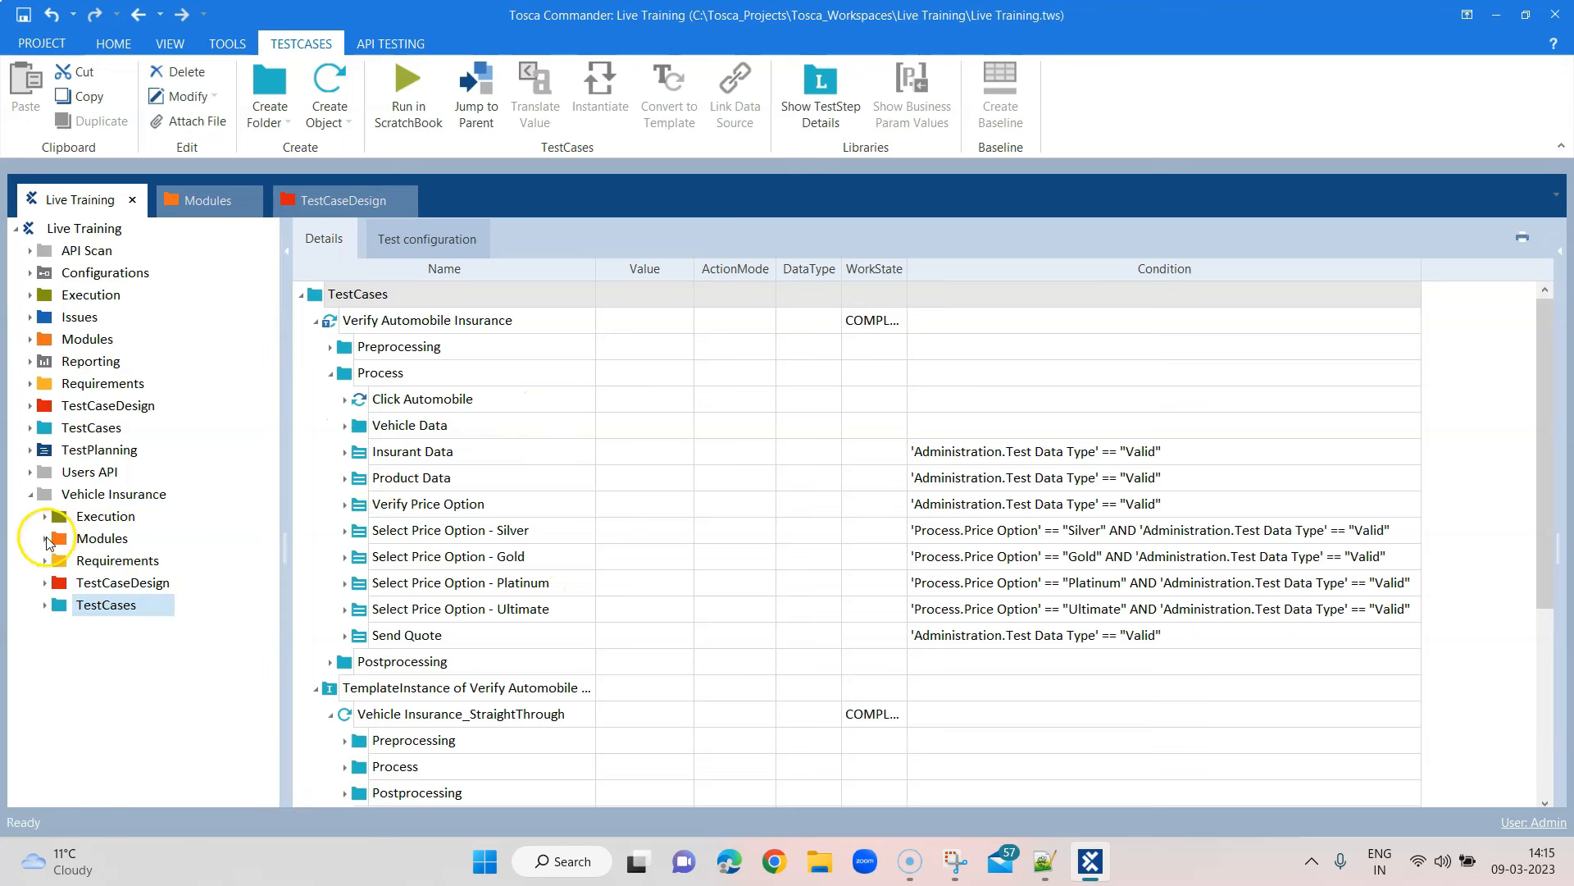
Expand Execution and ExecutionLists to inspect the Automobile execution list folder
left_click(45, 517)
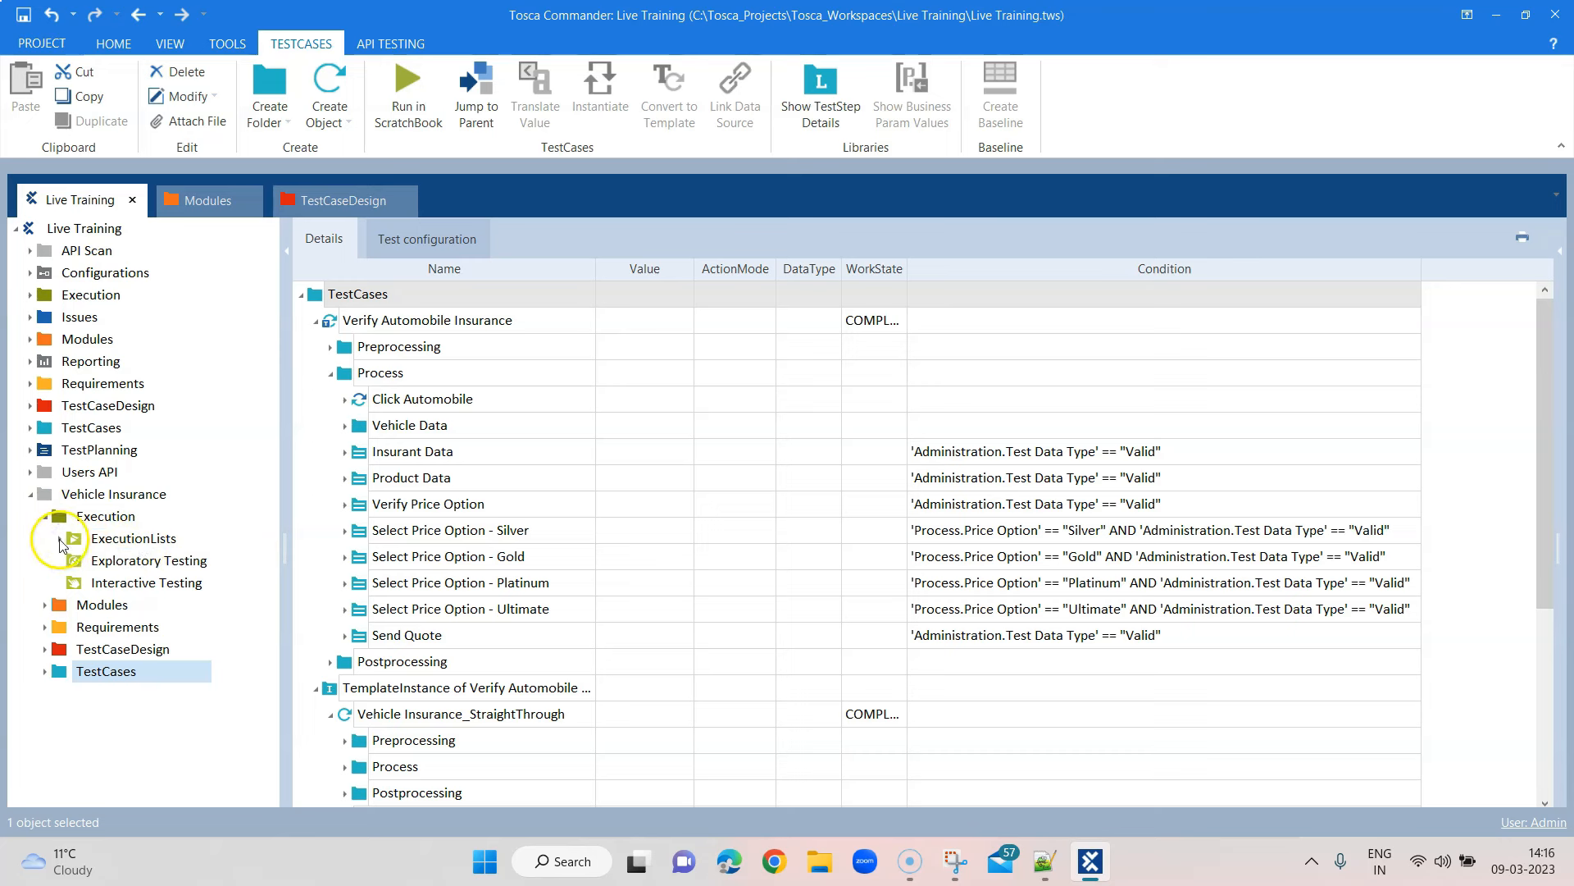
left_click(59, 539)
left_click(76, 564)
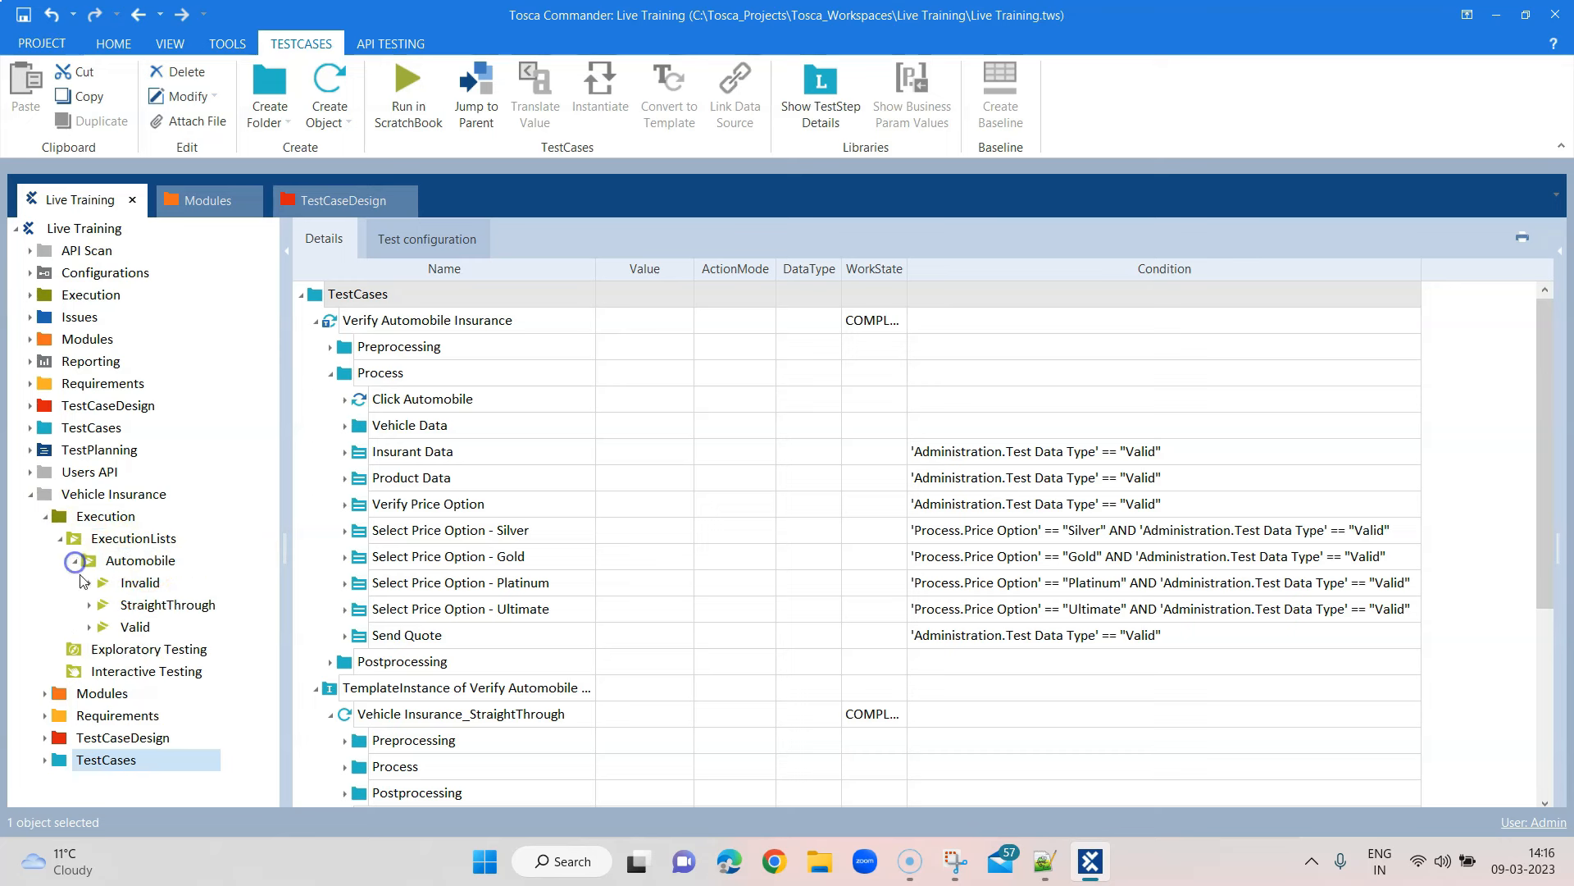
left_click(127, 562)
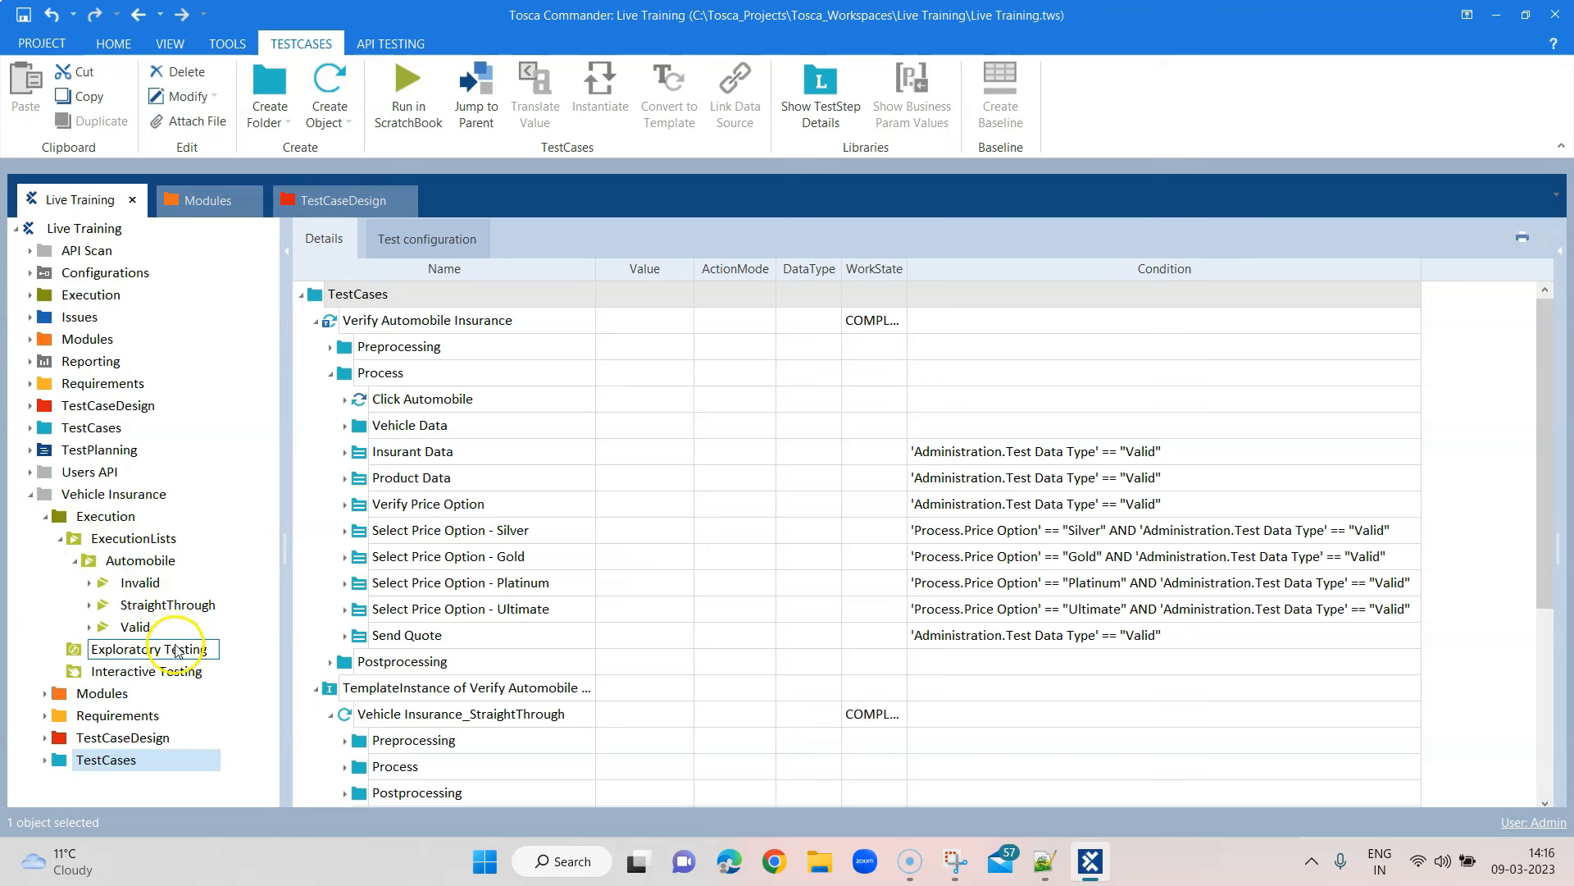
left_click(62, 540)
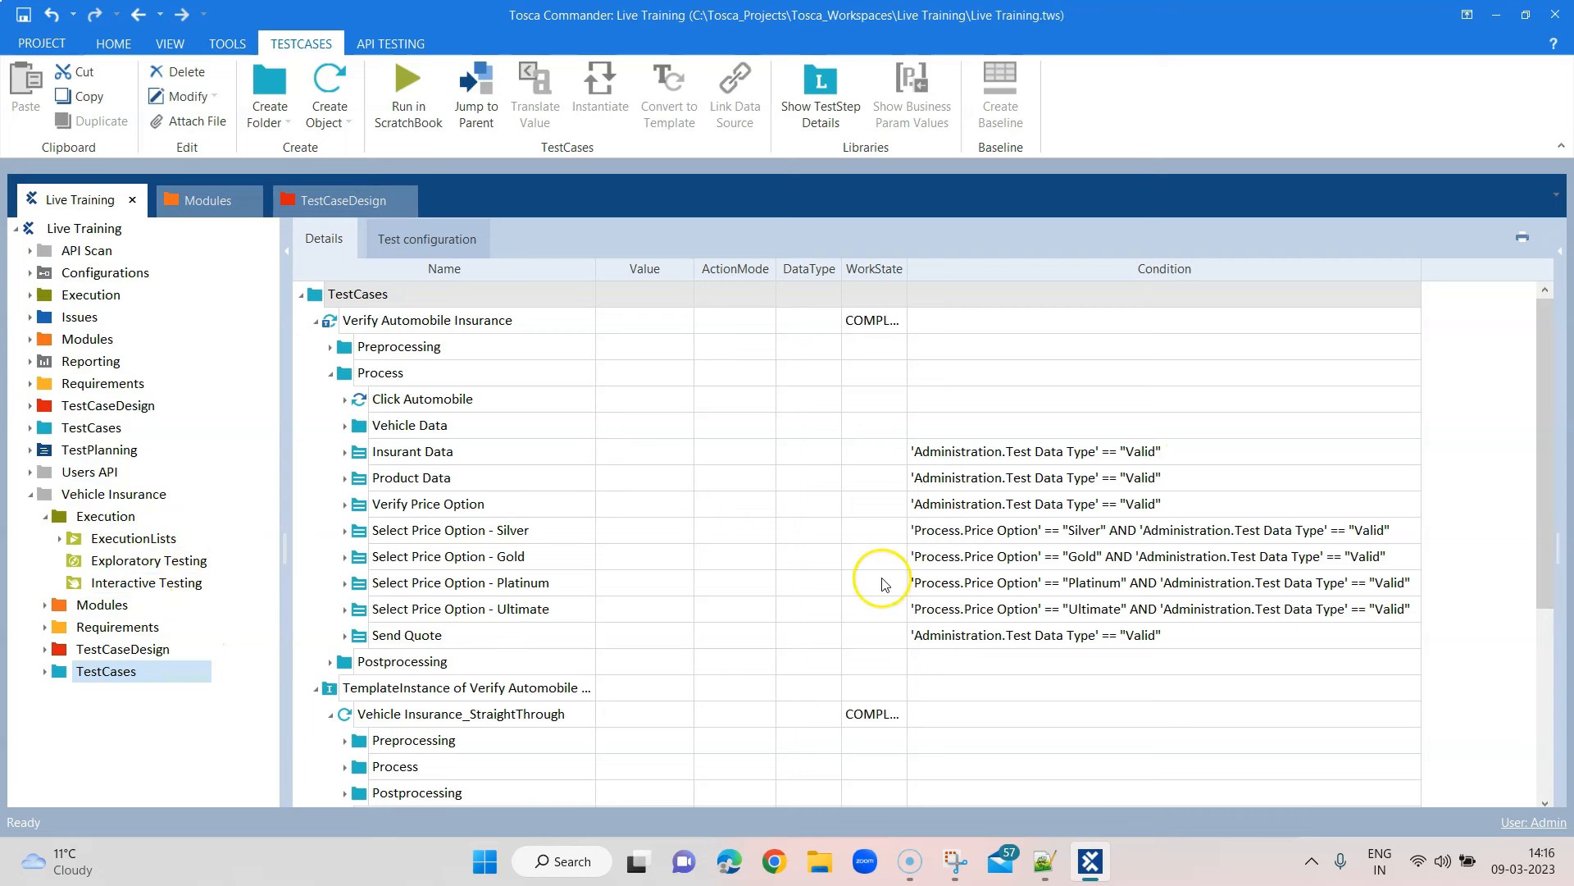
Expand ExecutionLists > Automobile and synchronize the Invalid execution list
left_click(74, 543)
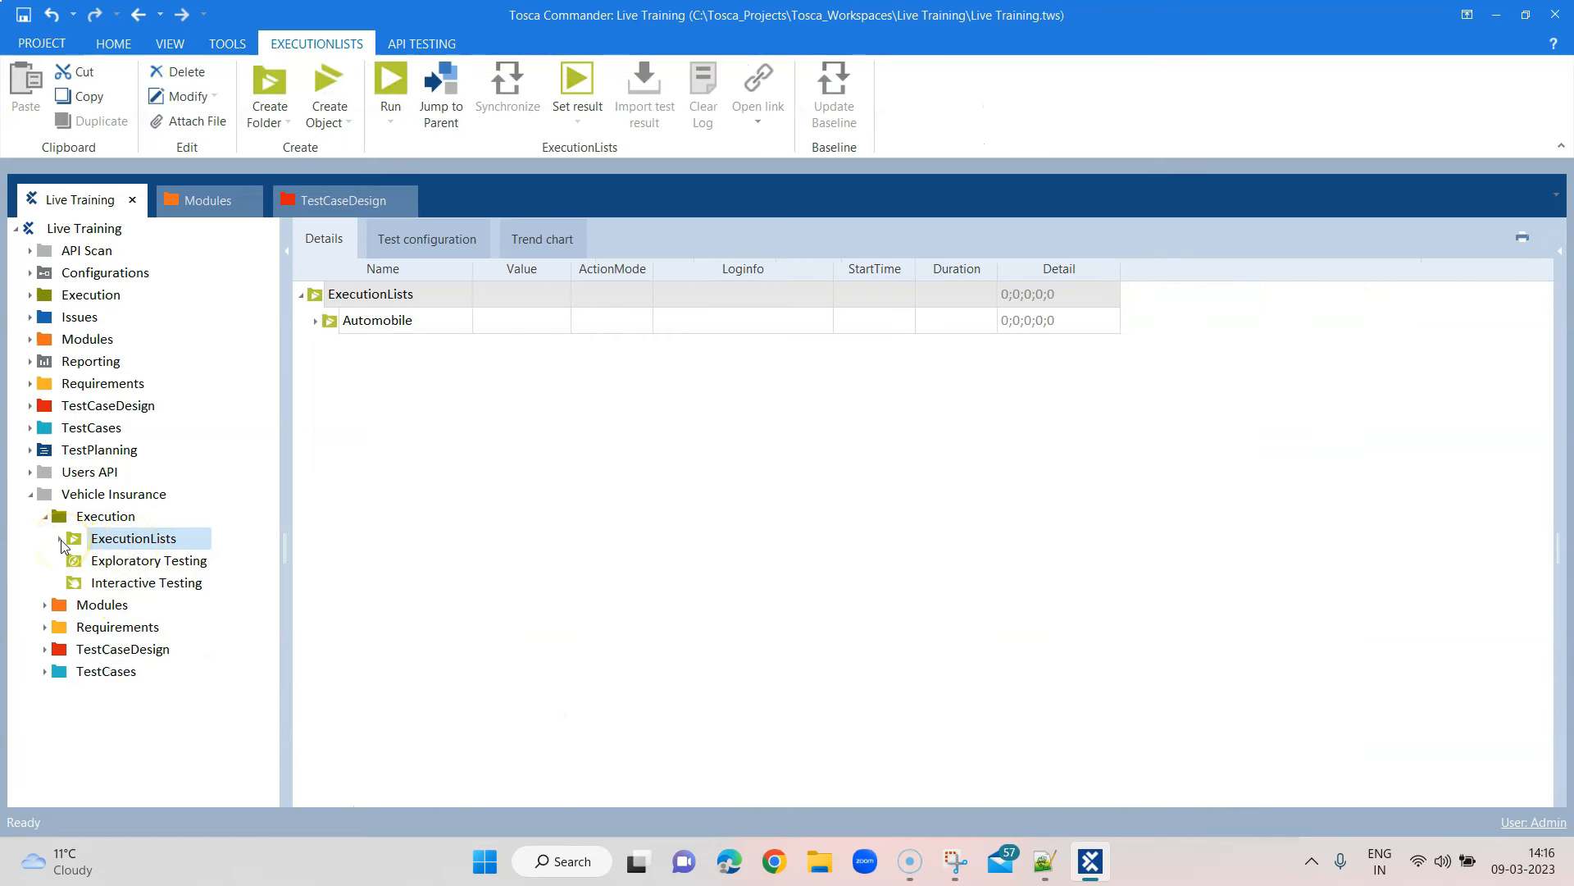
left_click(318, 326)
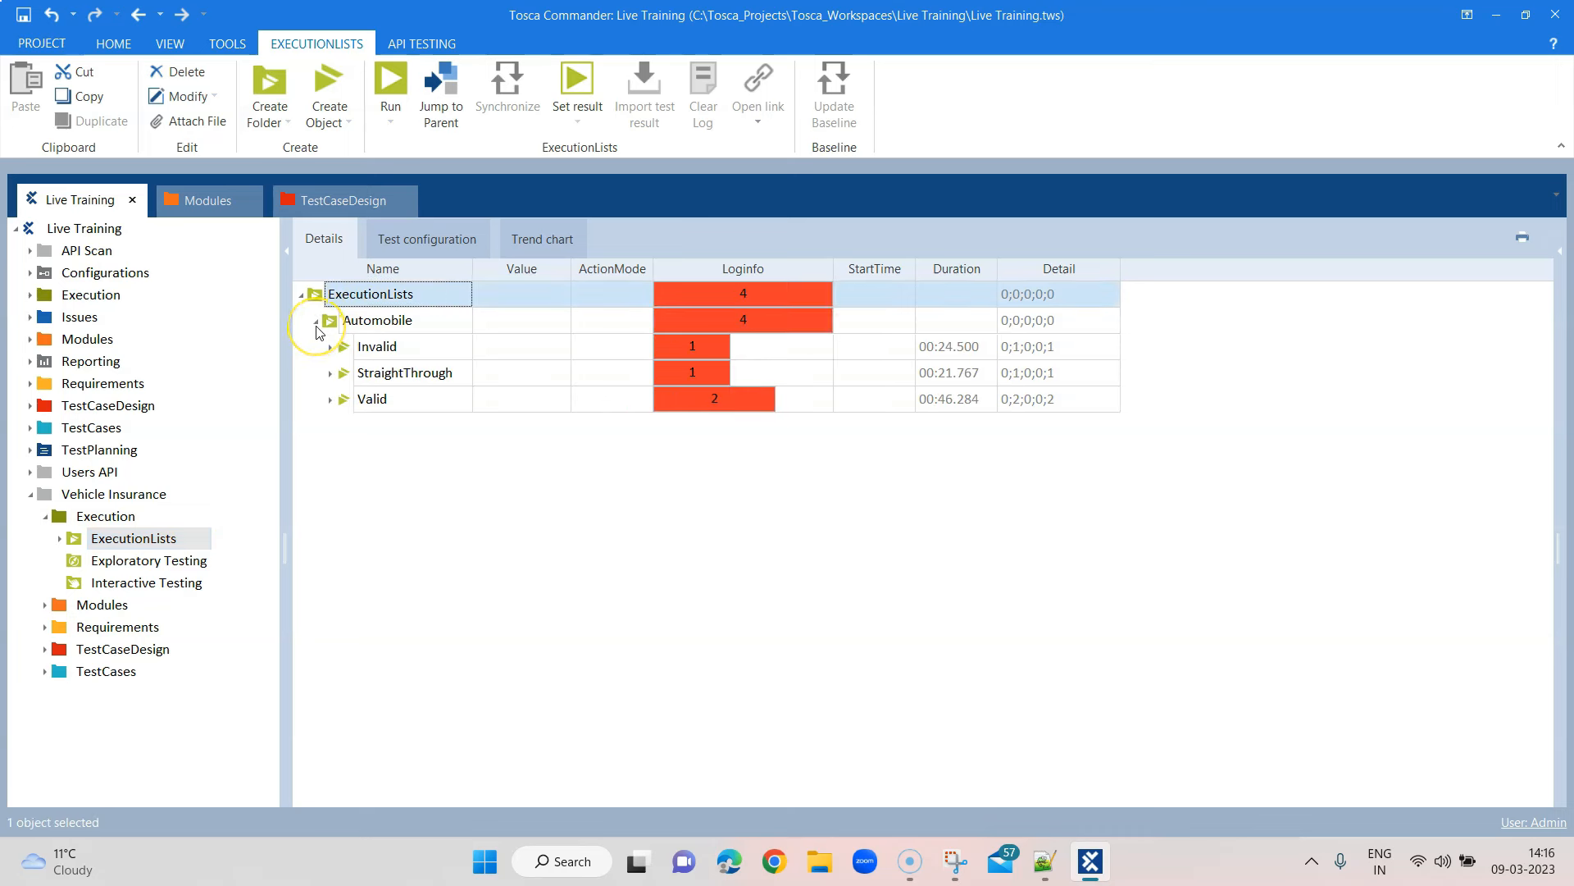
left_click(61, 540)
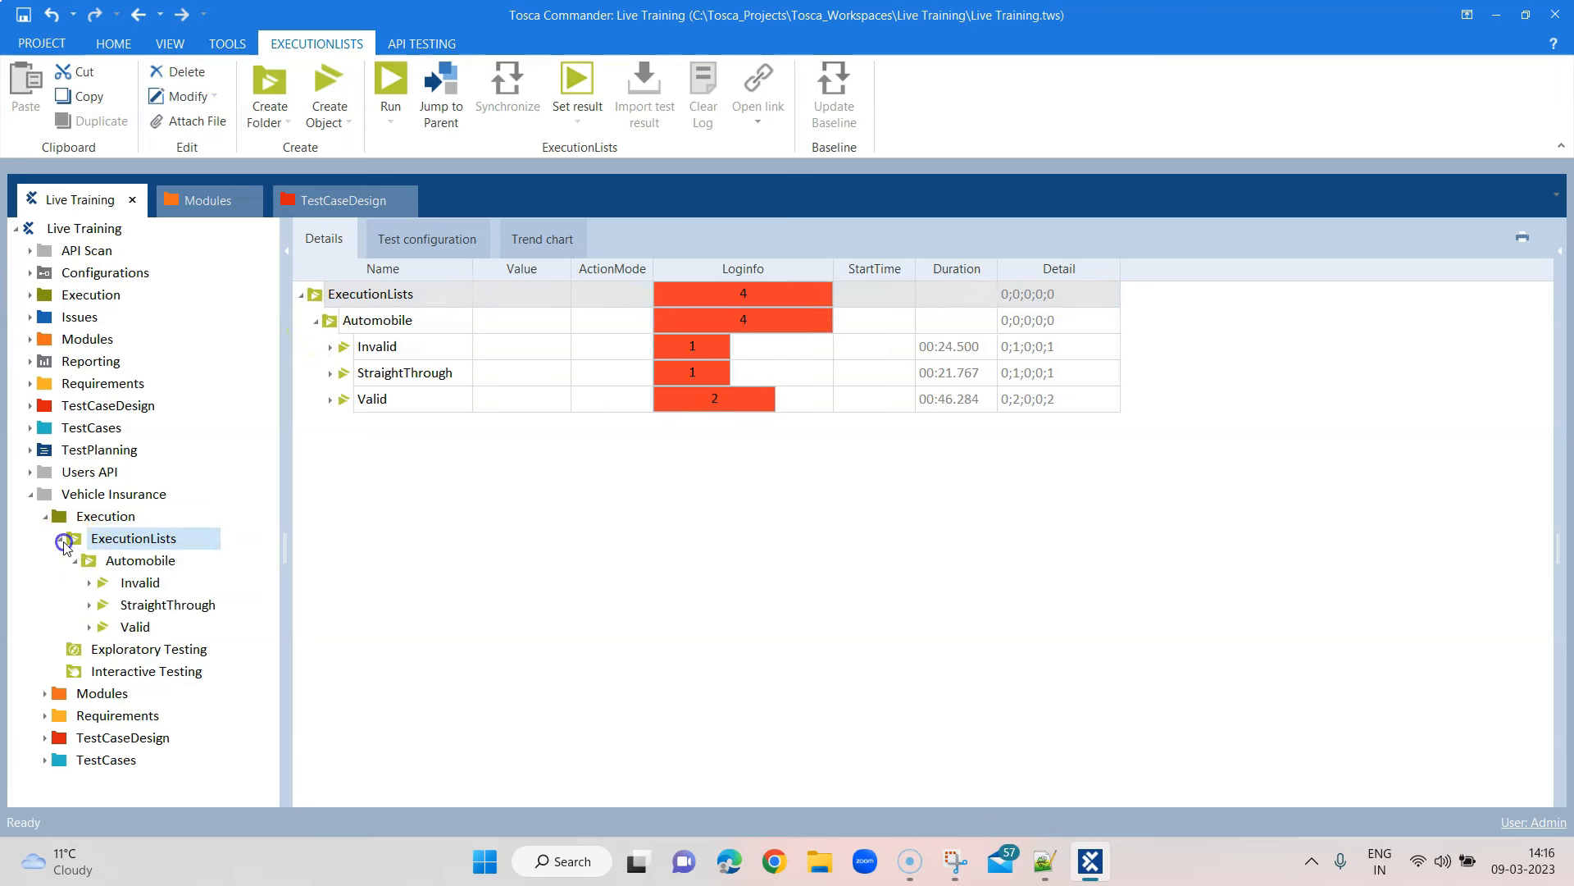
left_click(133, 584)
right_click(131, 584)
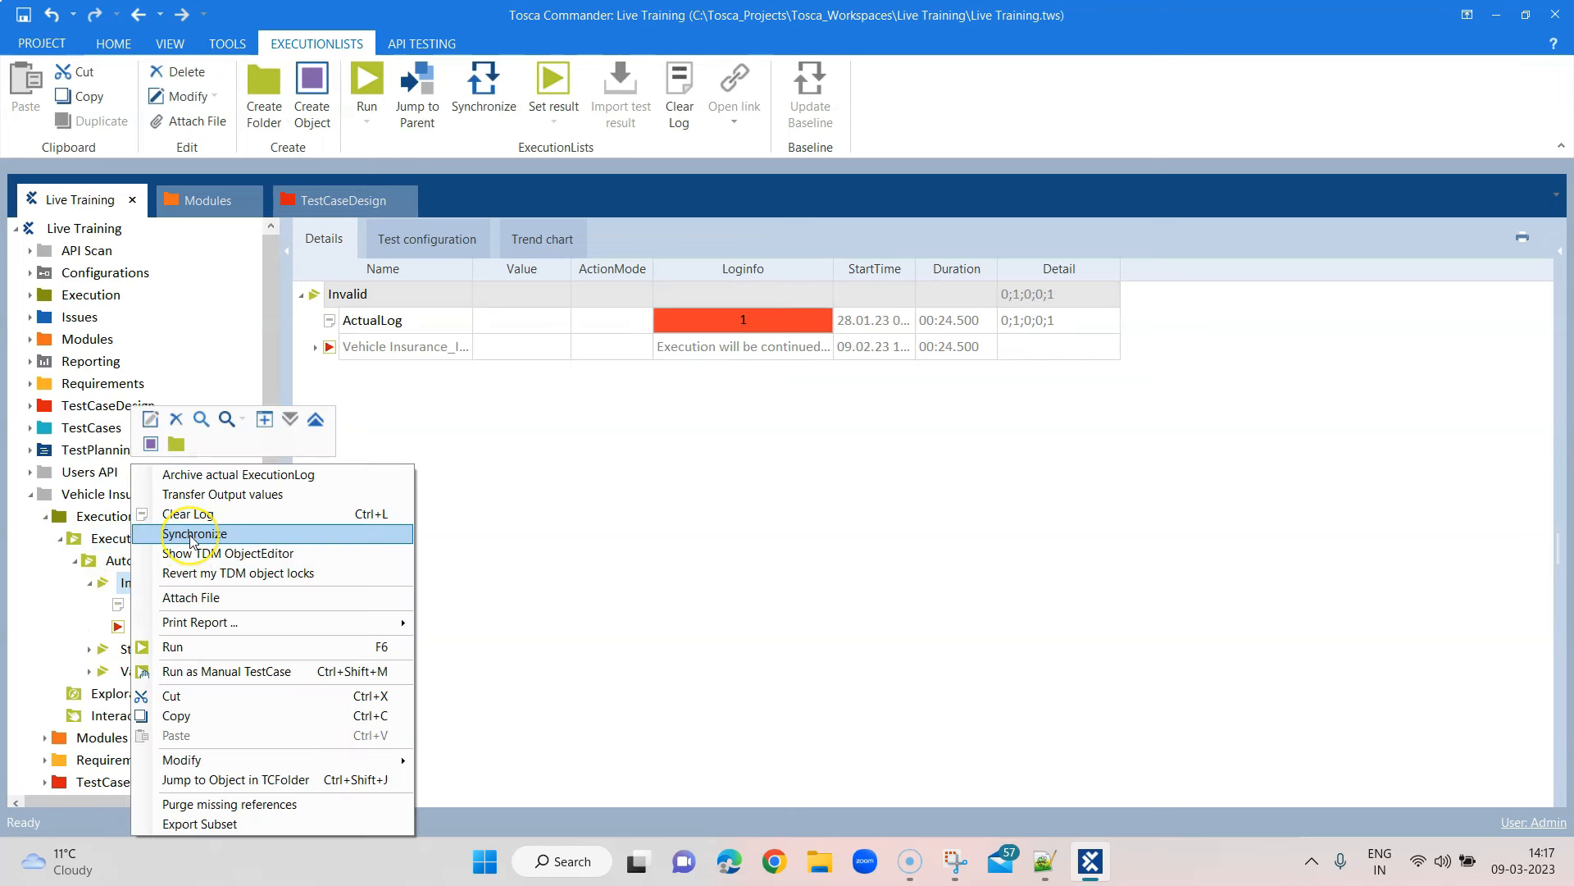
left_click(193, 535)
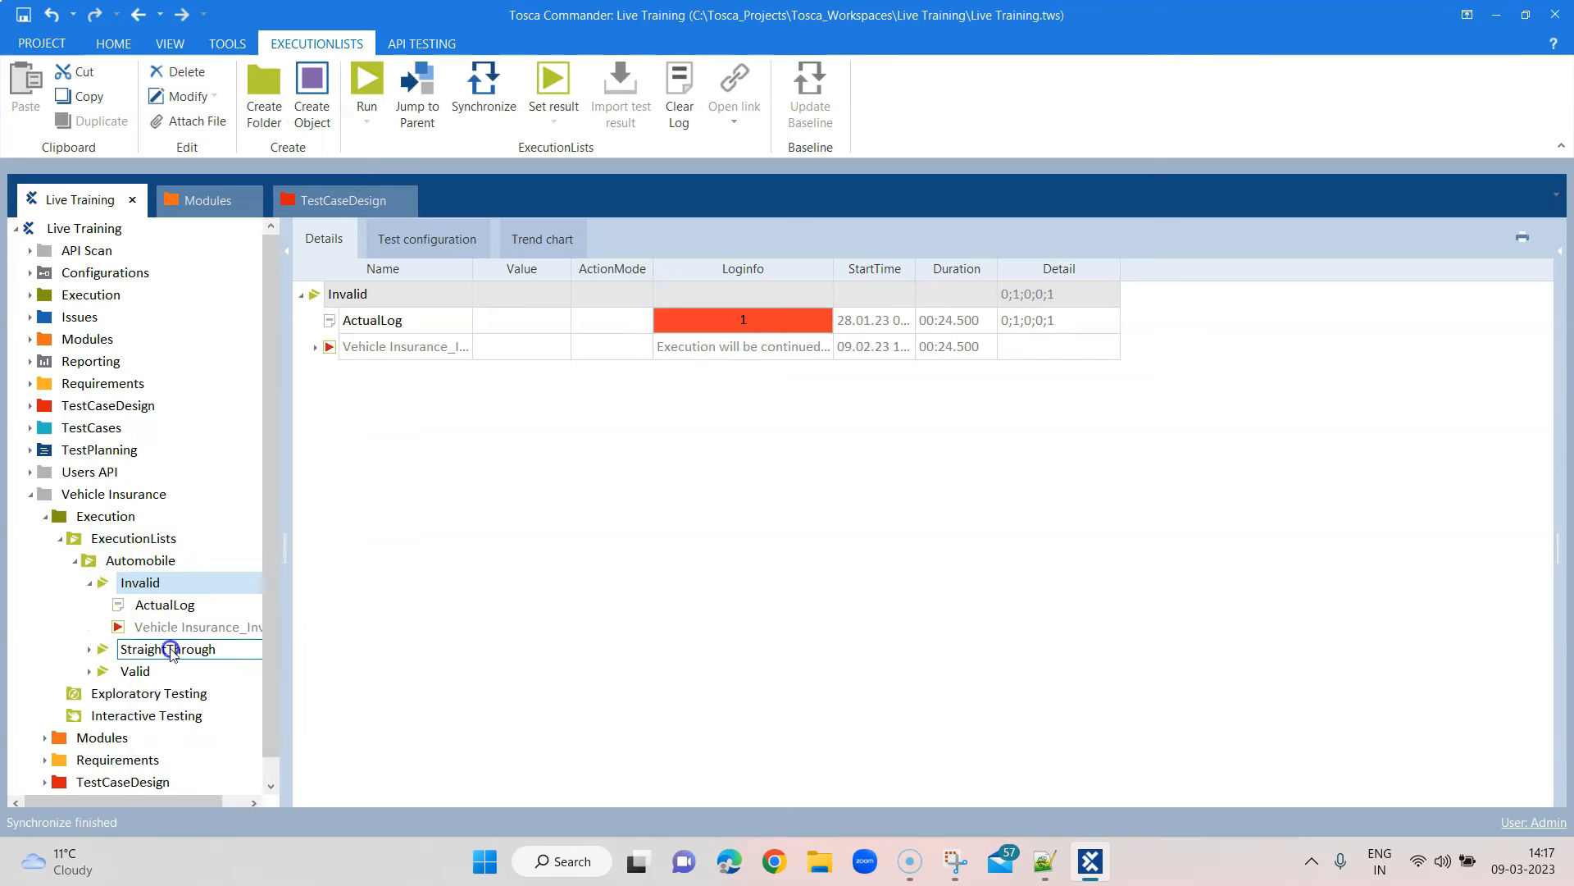
Synchronize the StraightThrough execution list
left_click(91, 649)
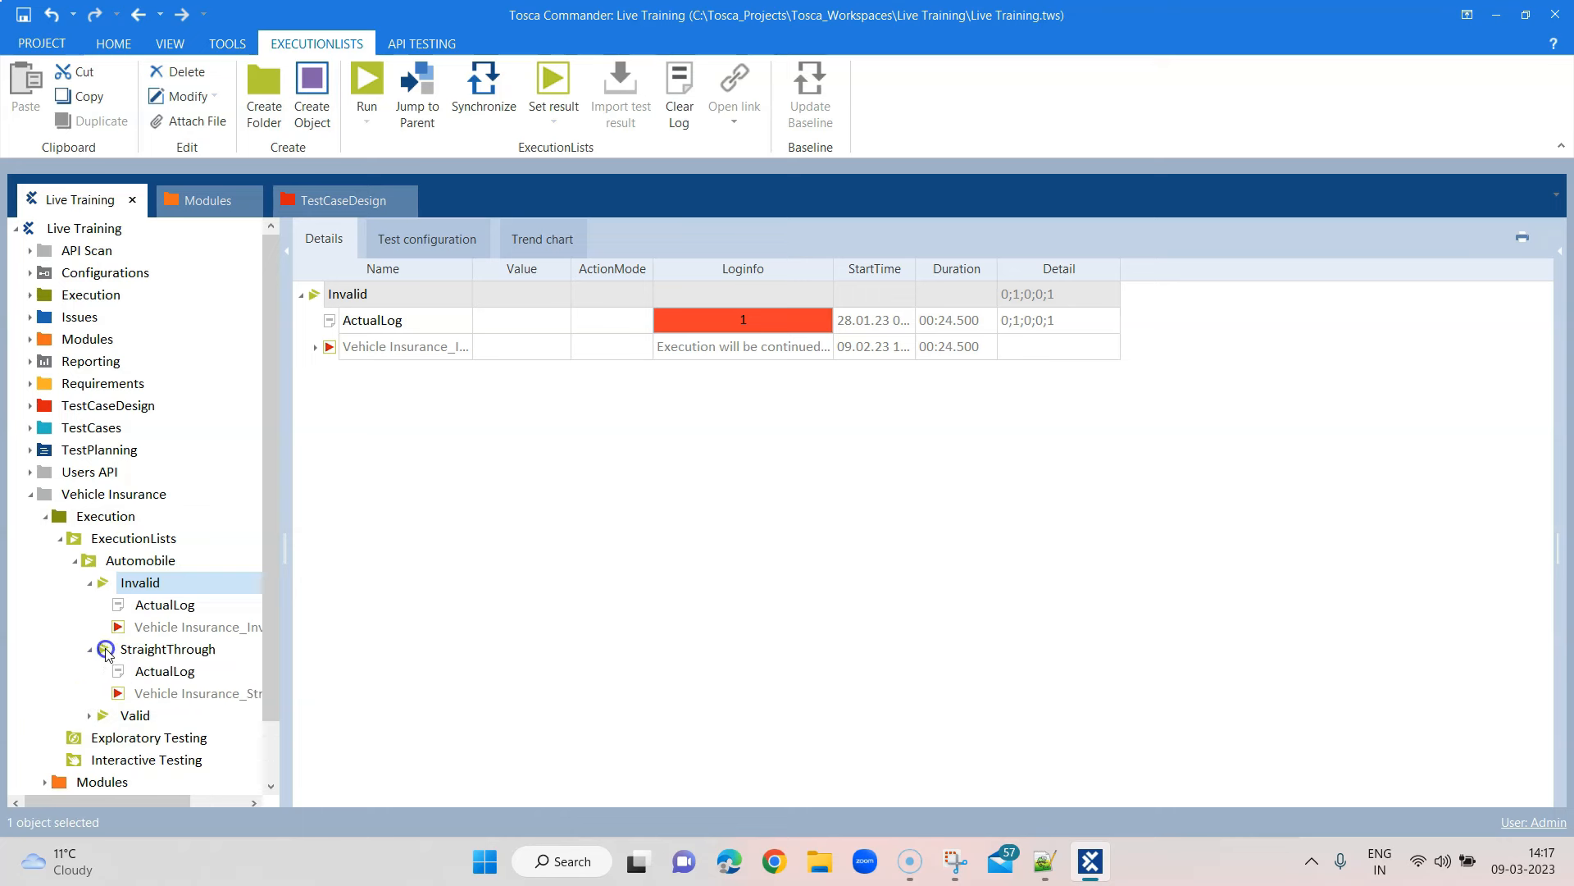
right_click(160, 653)
left_click(207, 537)
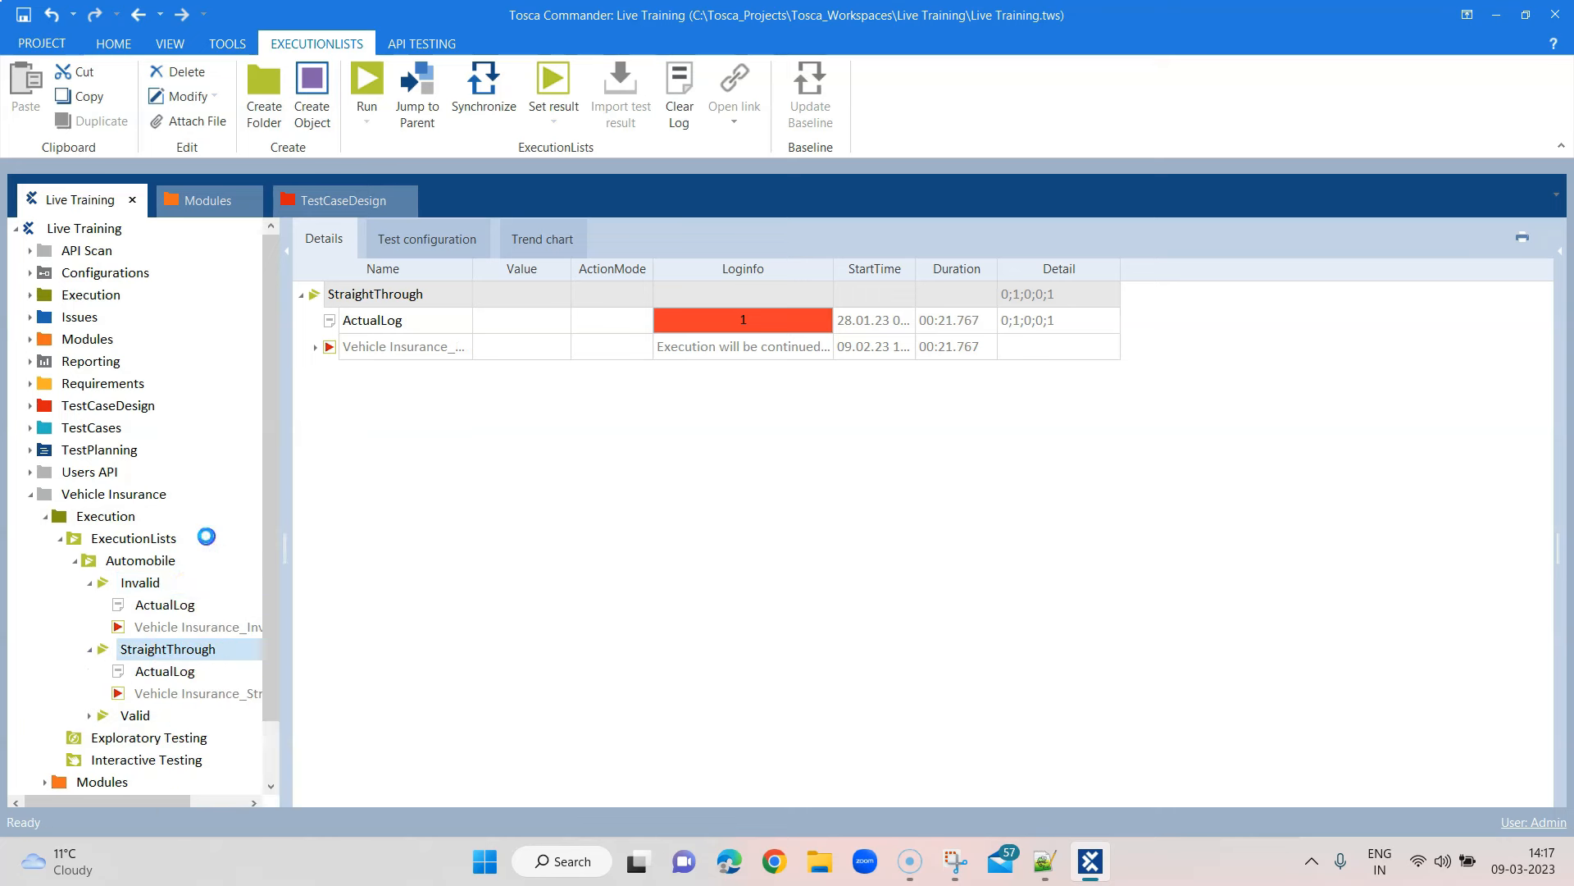
scroll(246, 616, "down", 1)
Synchronize the Valid execution list, then reselect the StraightThrough execution list
left_click(91, 648)
left_click(179, 672)
right_click(180, 677)
right_click(128, 650)
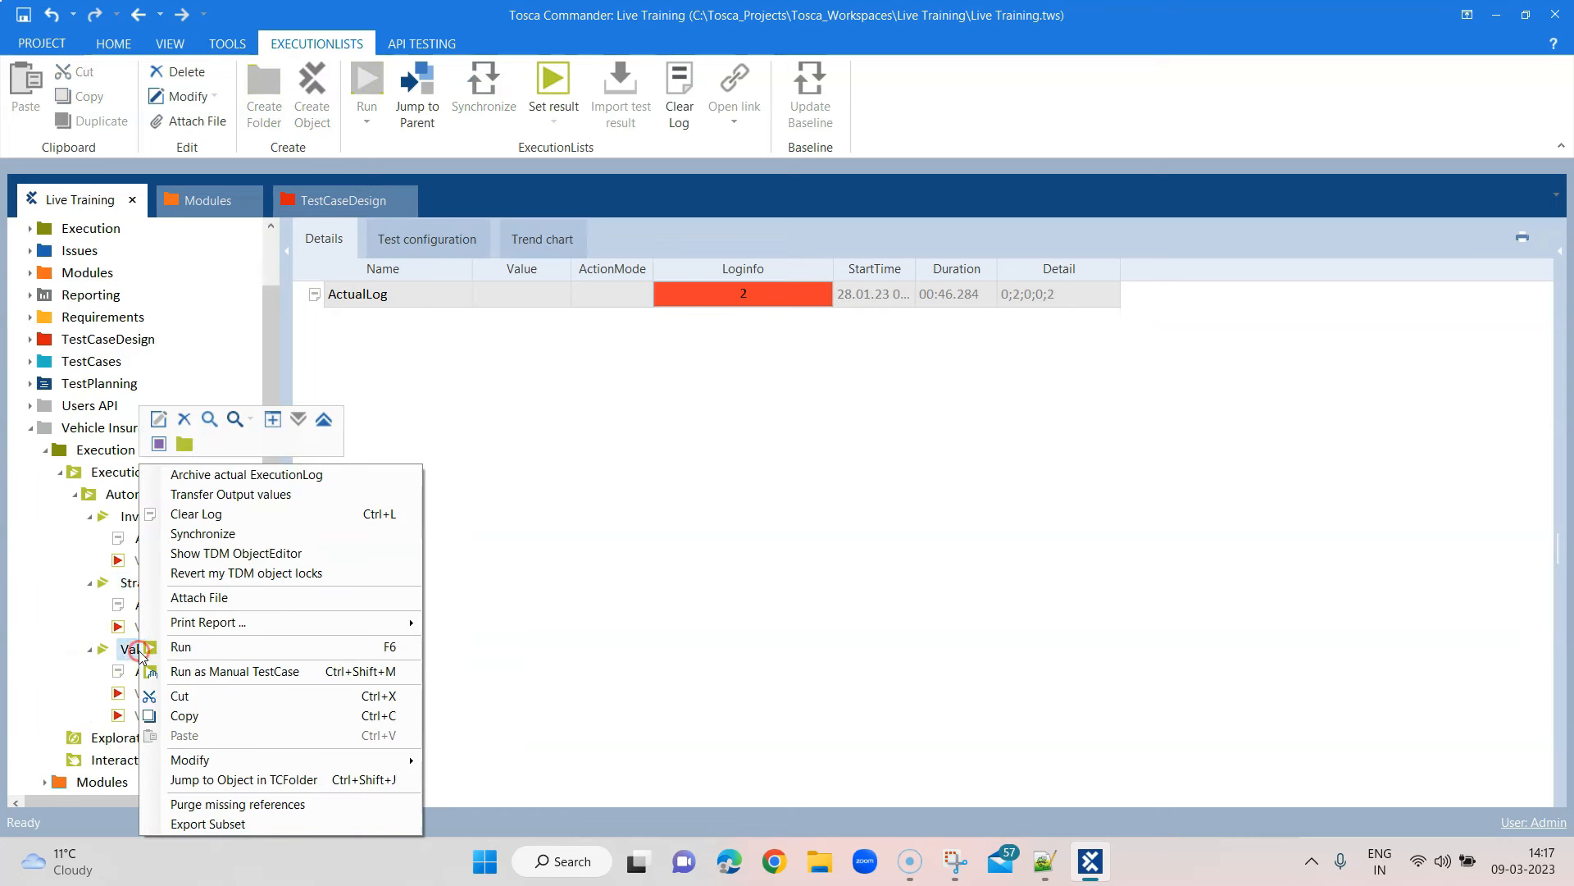
left_click(210, 533)
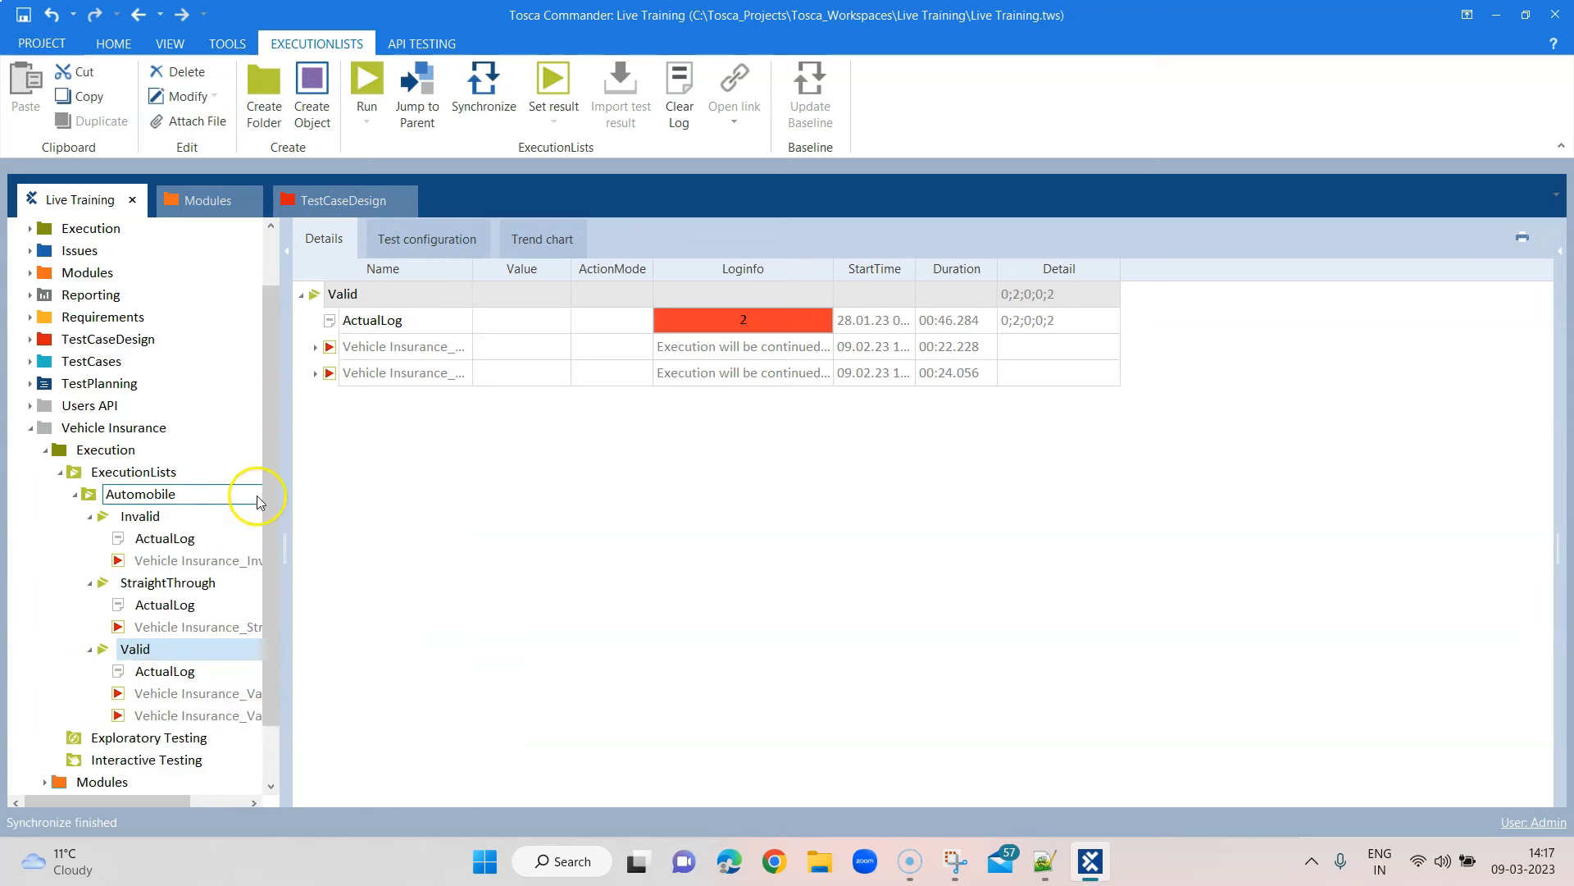
scroll(262, 509, "down", 1)
scroll(268, 522, "down", 1)
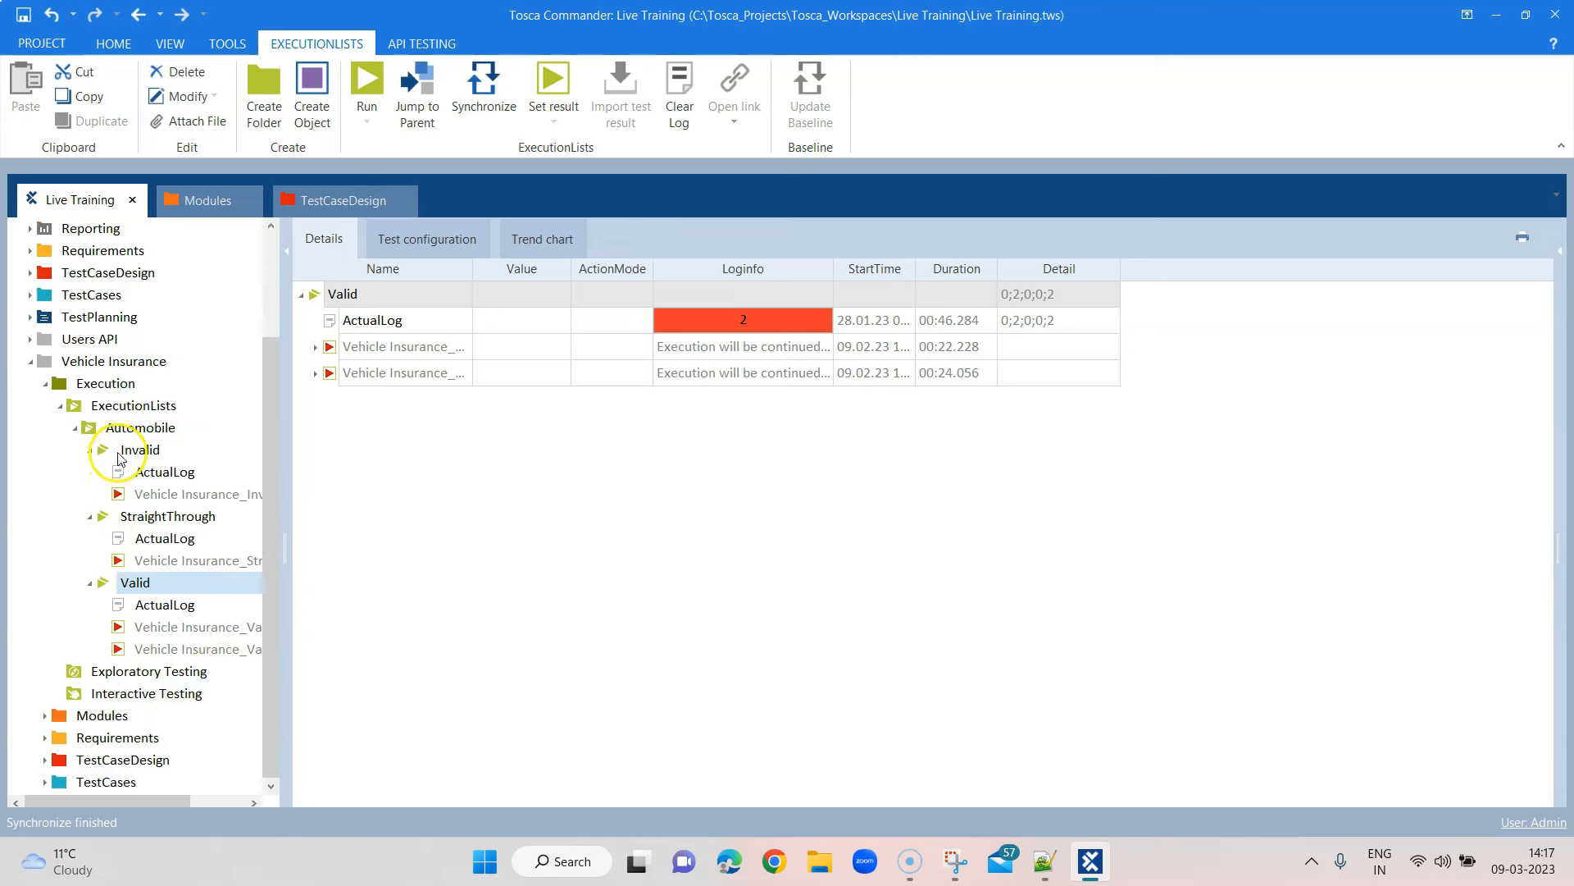
left_click(89, 517)
left_click(140, 560)
right_click(140, 560)
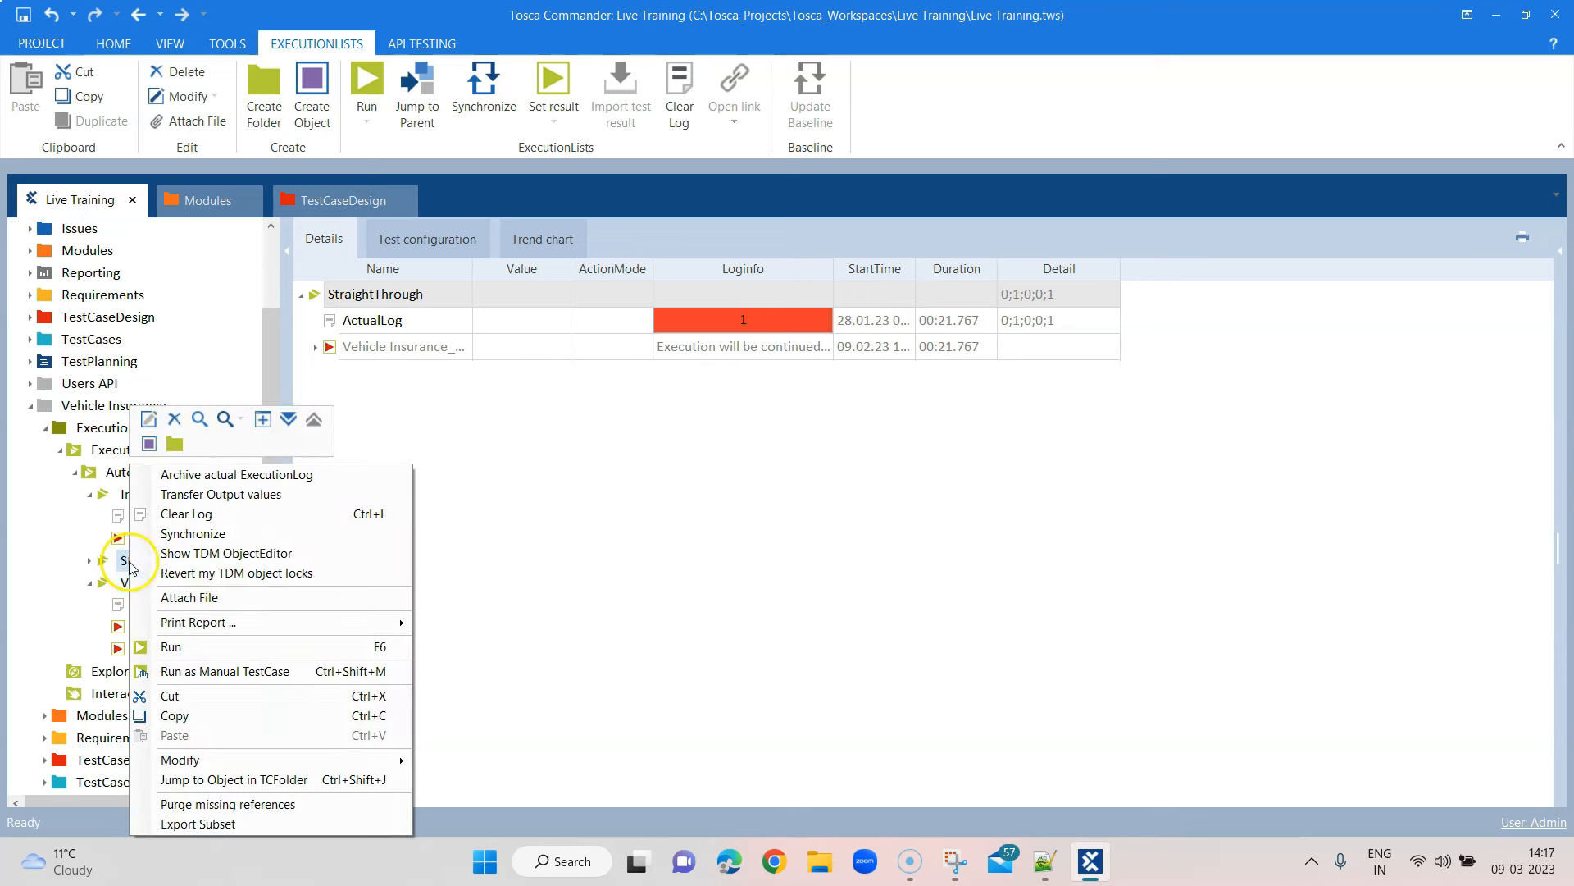
Run the StraightThrough execution list against the vehicle insurance sample app
left_click(200, 647)
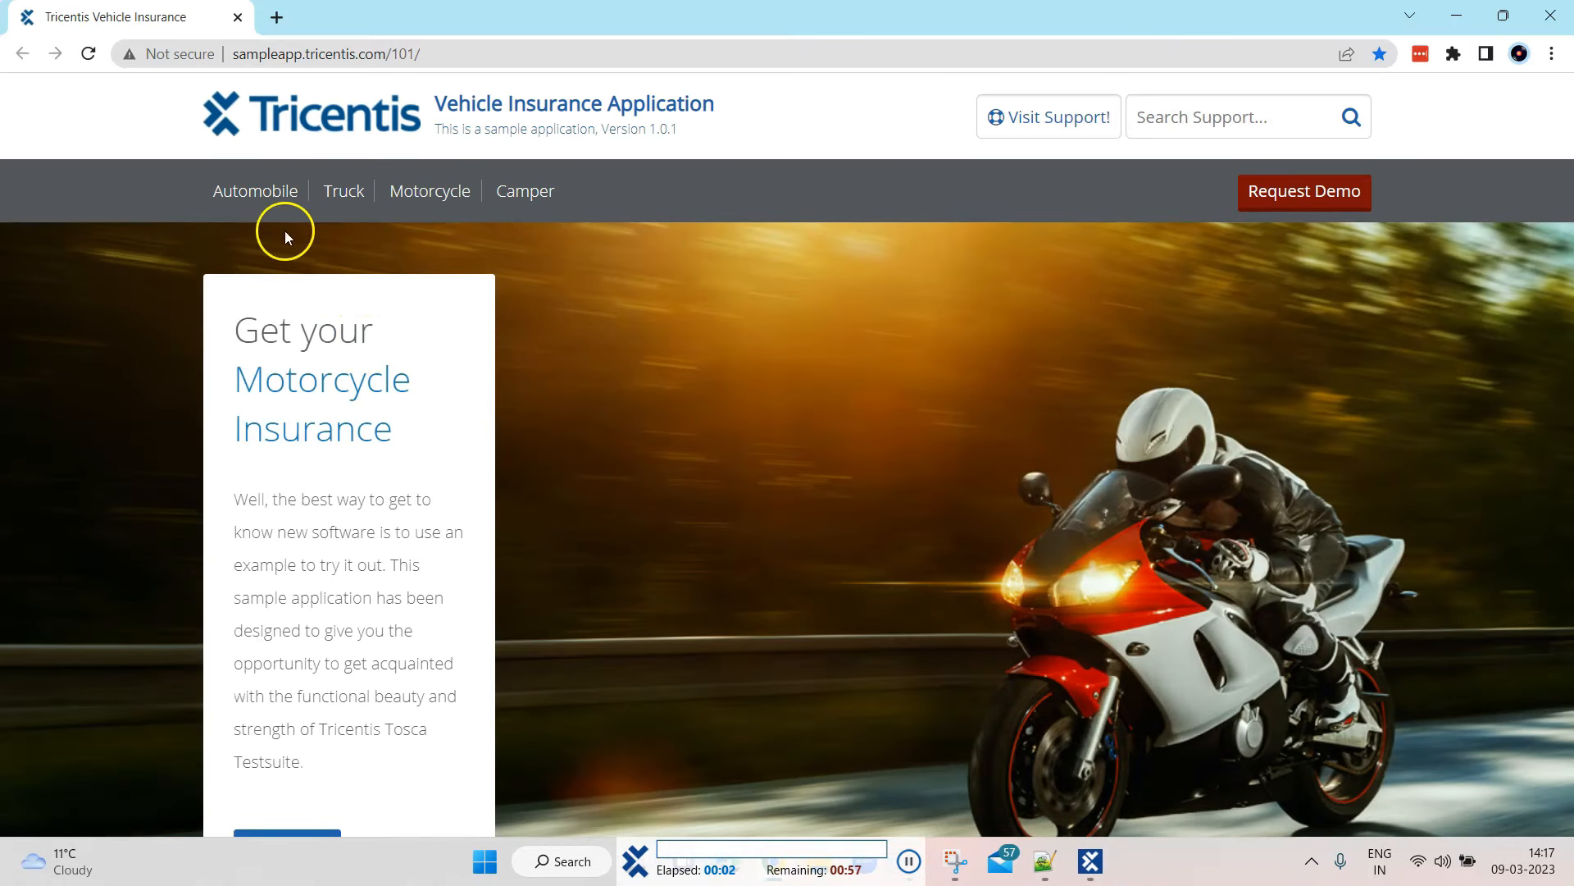
left_click(258, 197)
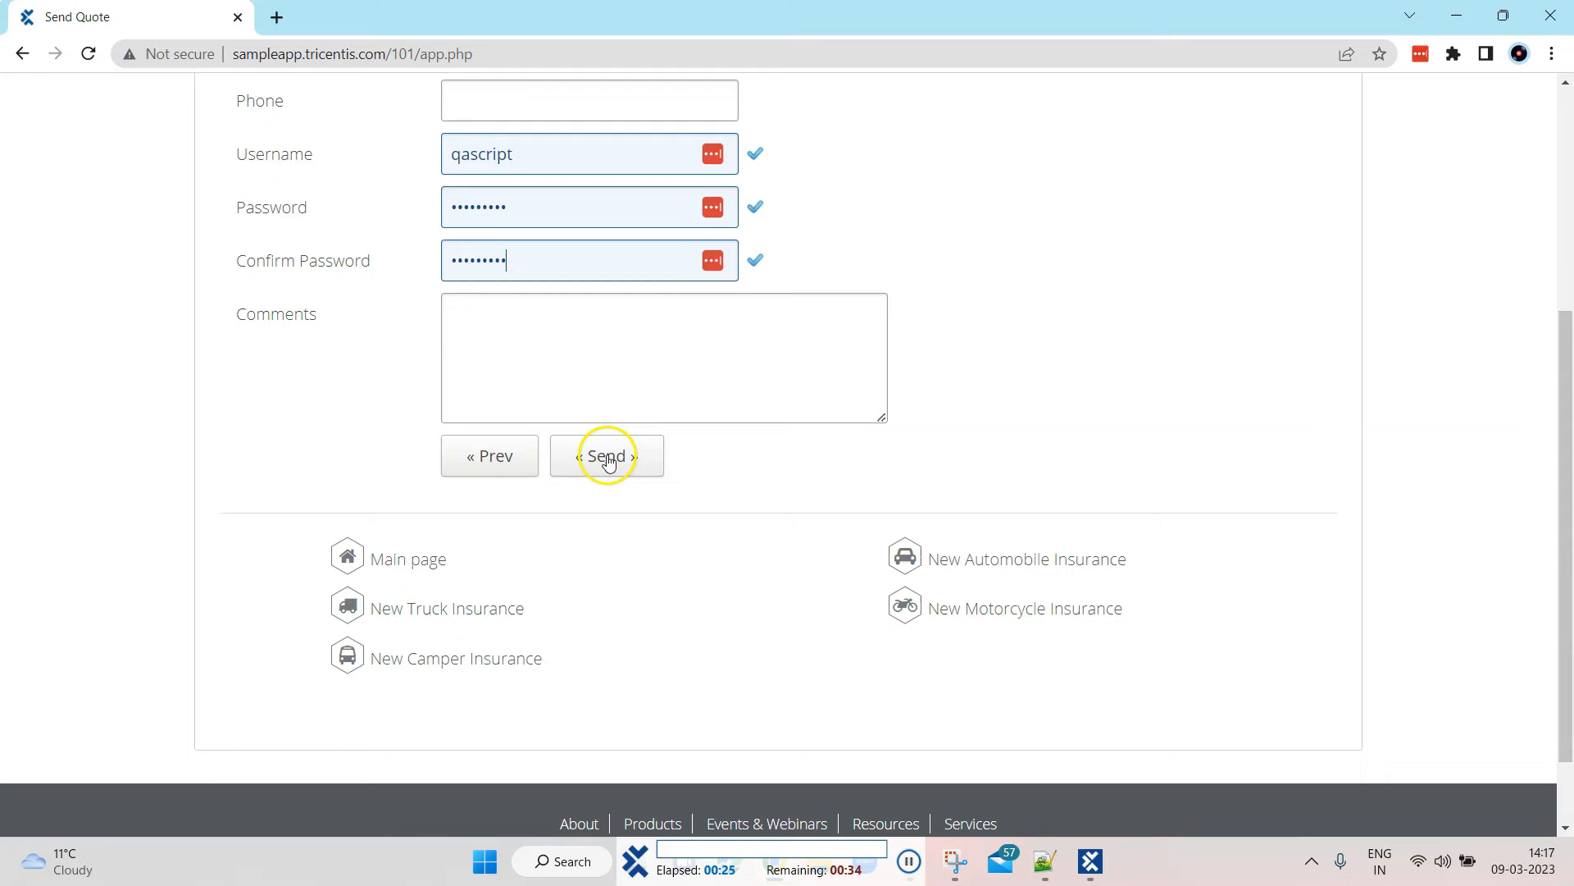
Let the run finish Send Quote in Chrome and return to Tosca Commander
left_click(608, 462)
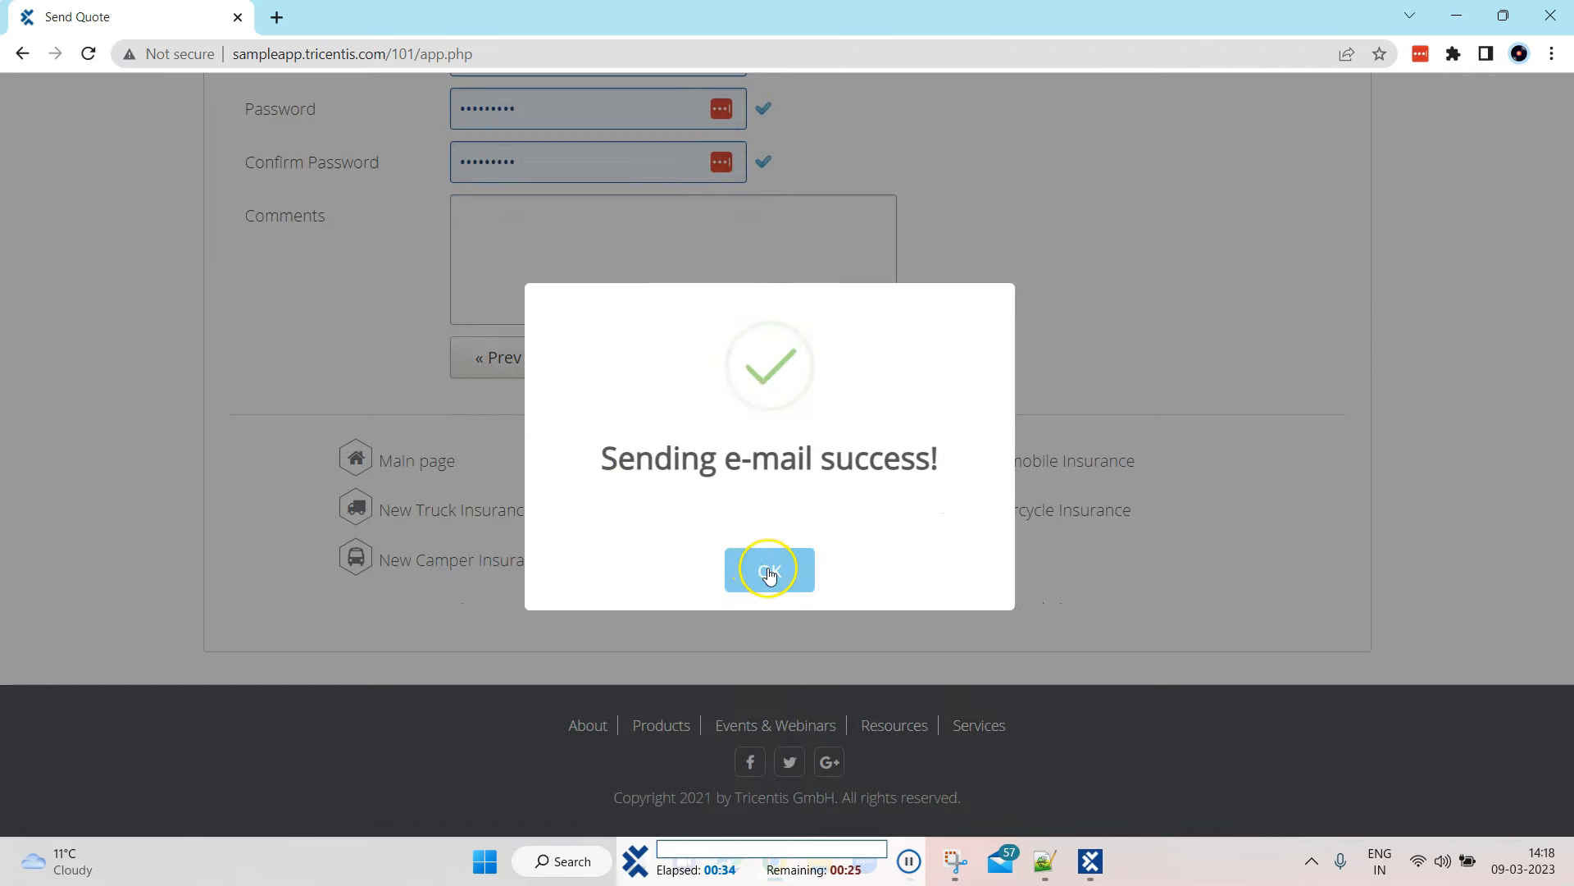
left_click(769, 572)
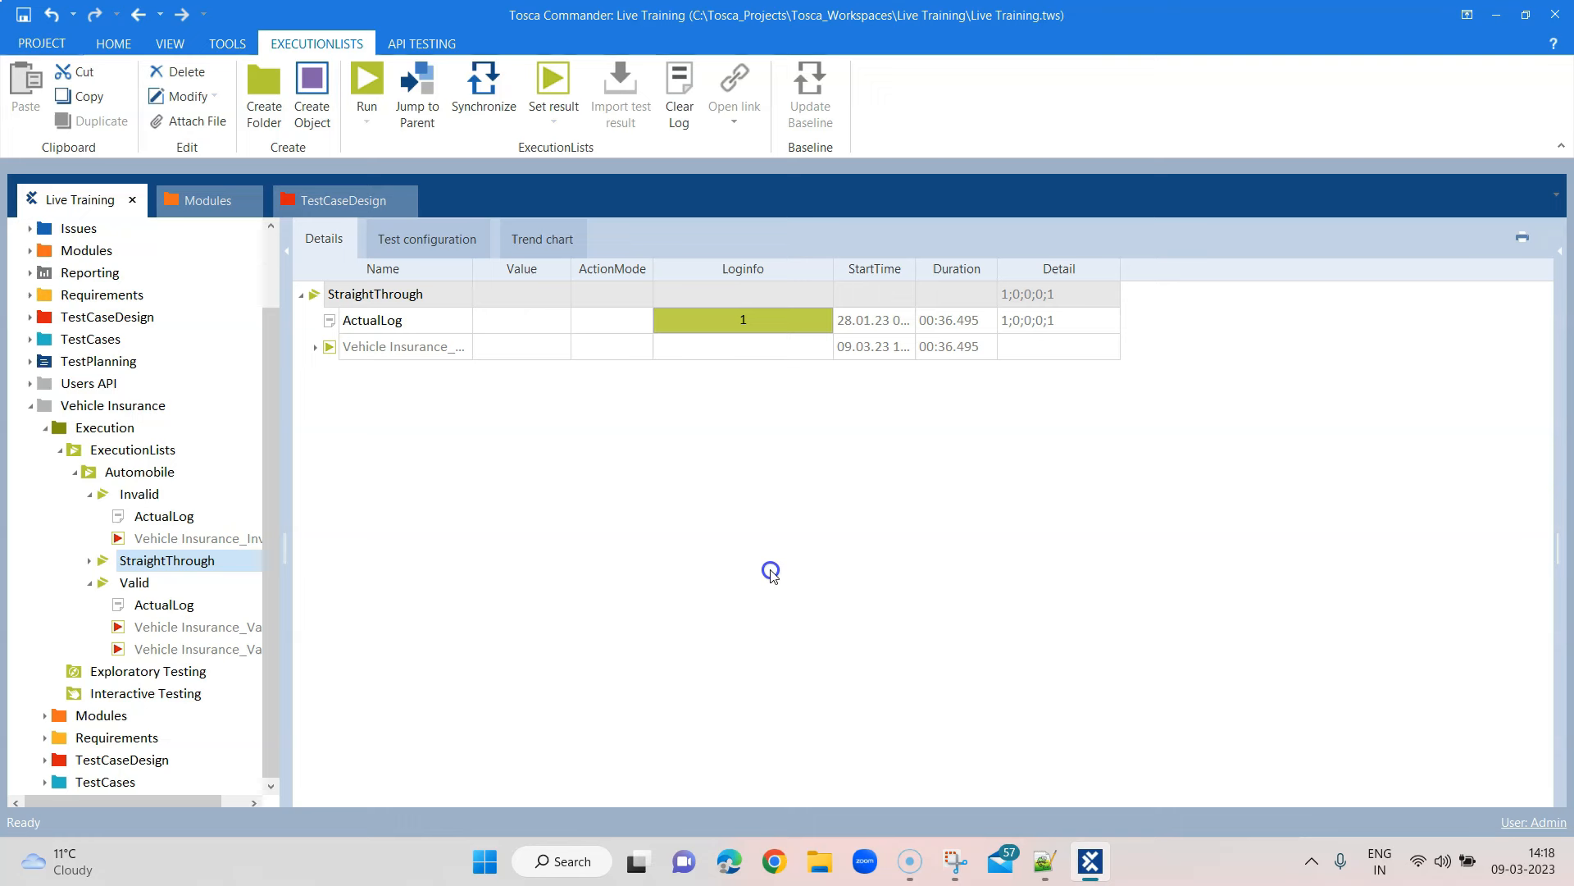
Expand the 09.03.23 14:17:26 StraightThrough log and widen the Name column to read every step
left_click(317, 348)
left_click(331, 373)
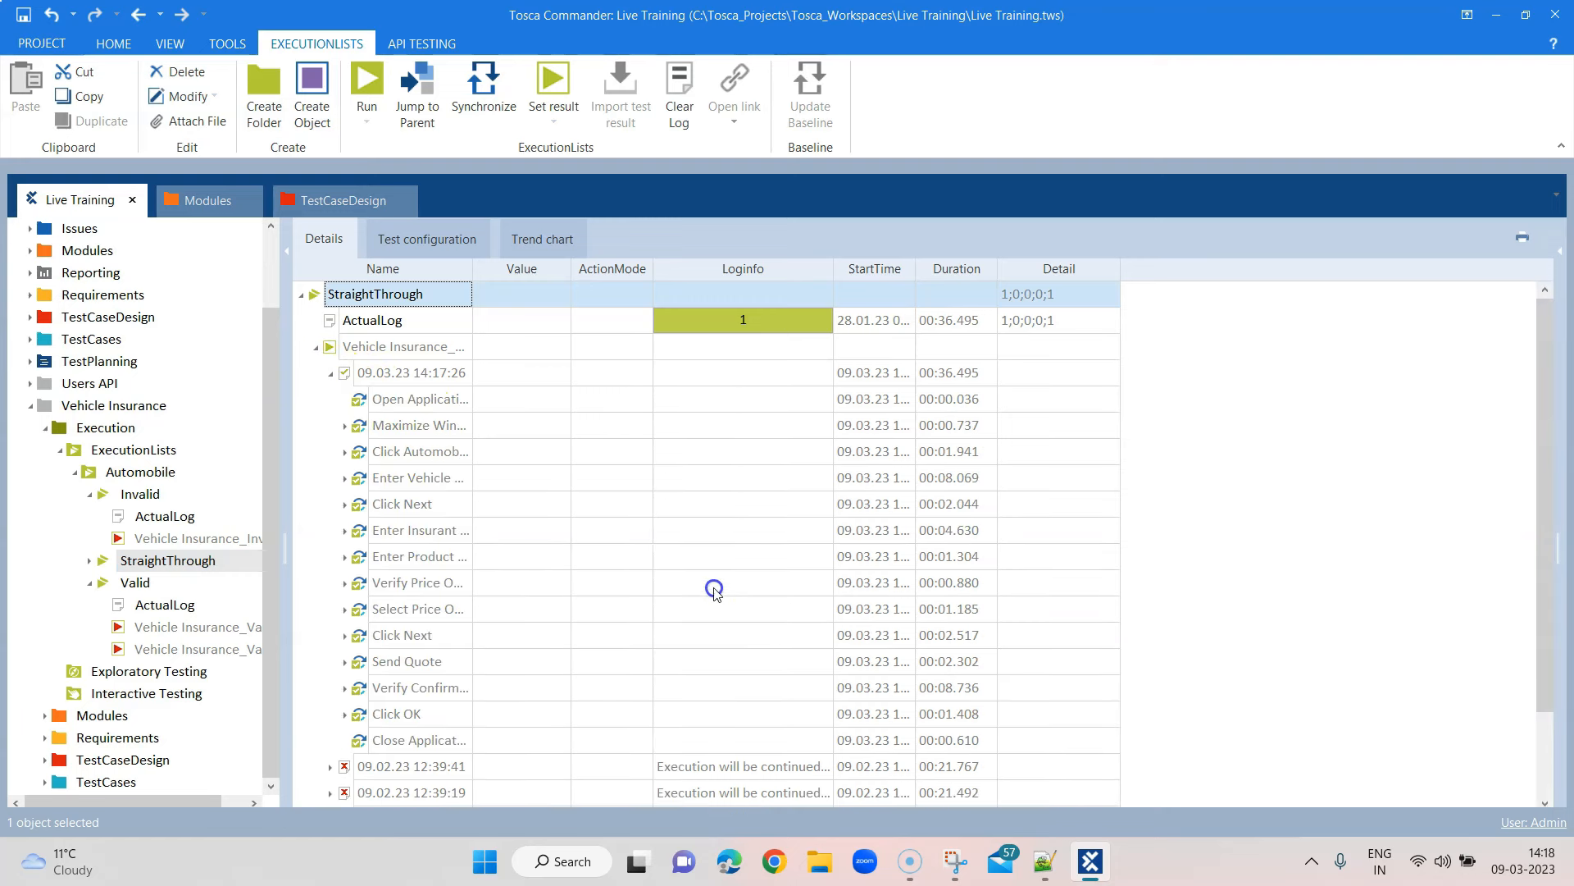
left_click_drag(472, 271, 518, 272)
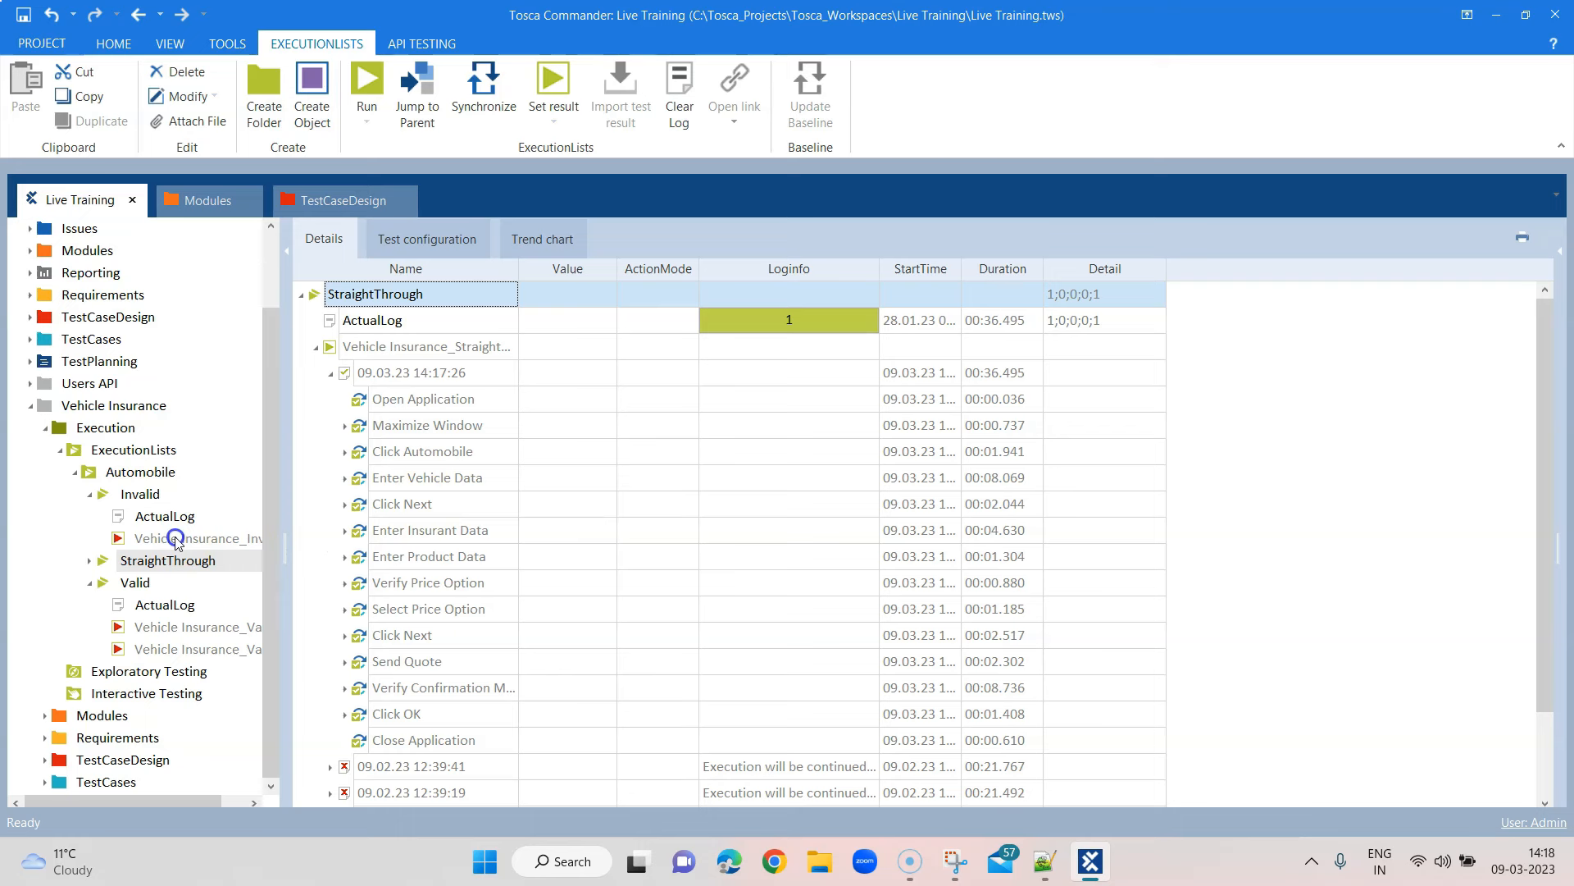
left_click(426, 347)
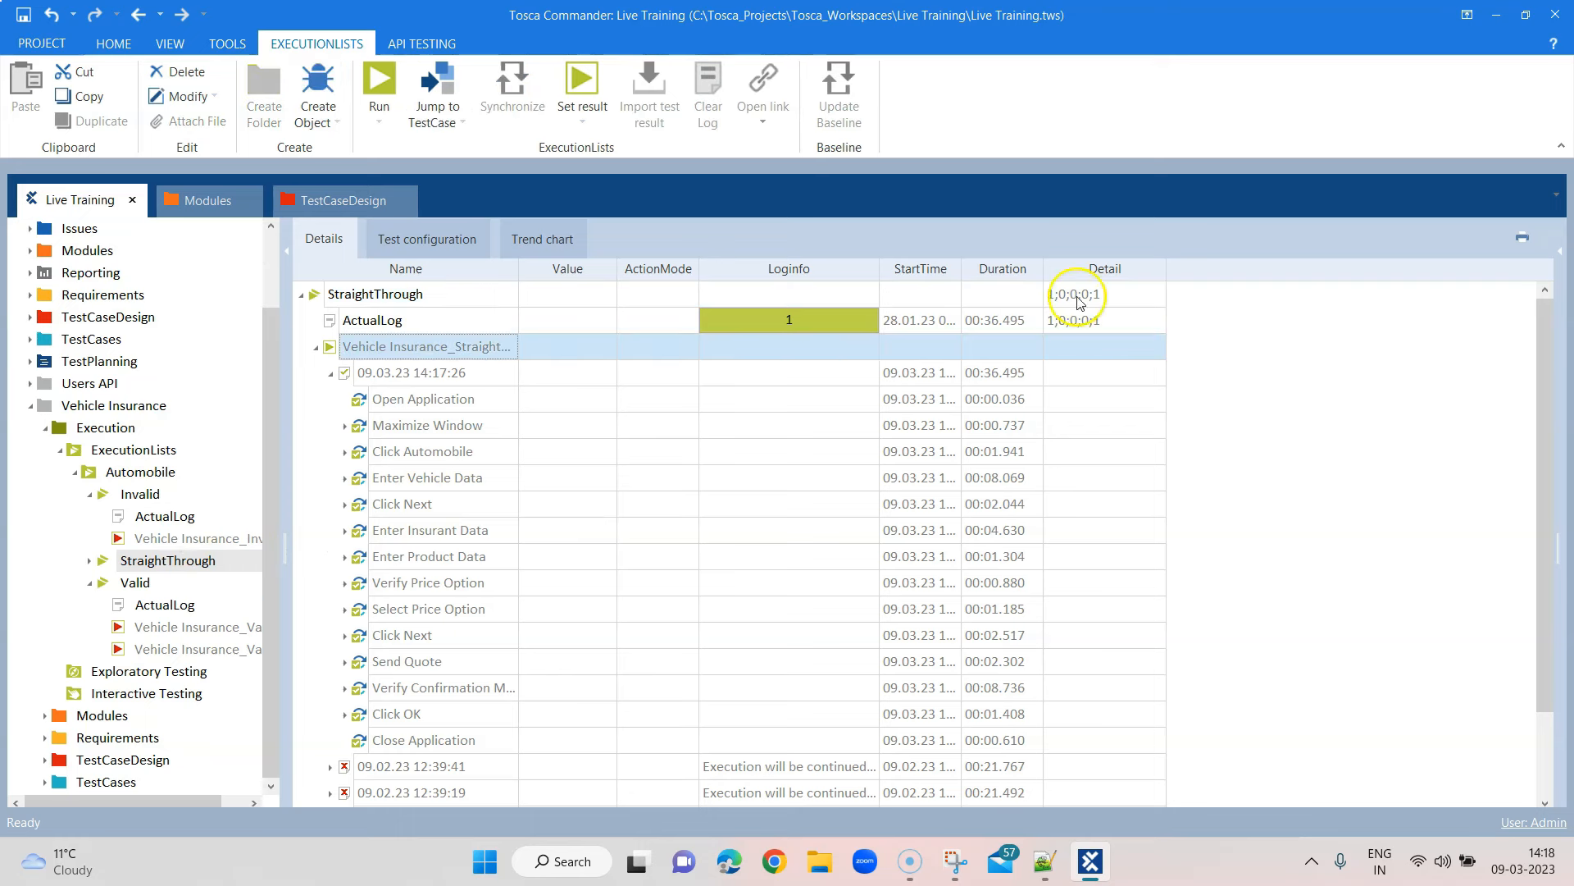
Export the StraightThrough log from Print View in Microsoft Excel Format, saved as export
left_click(1522, 240)
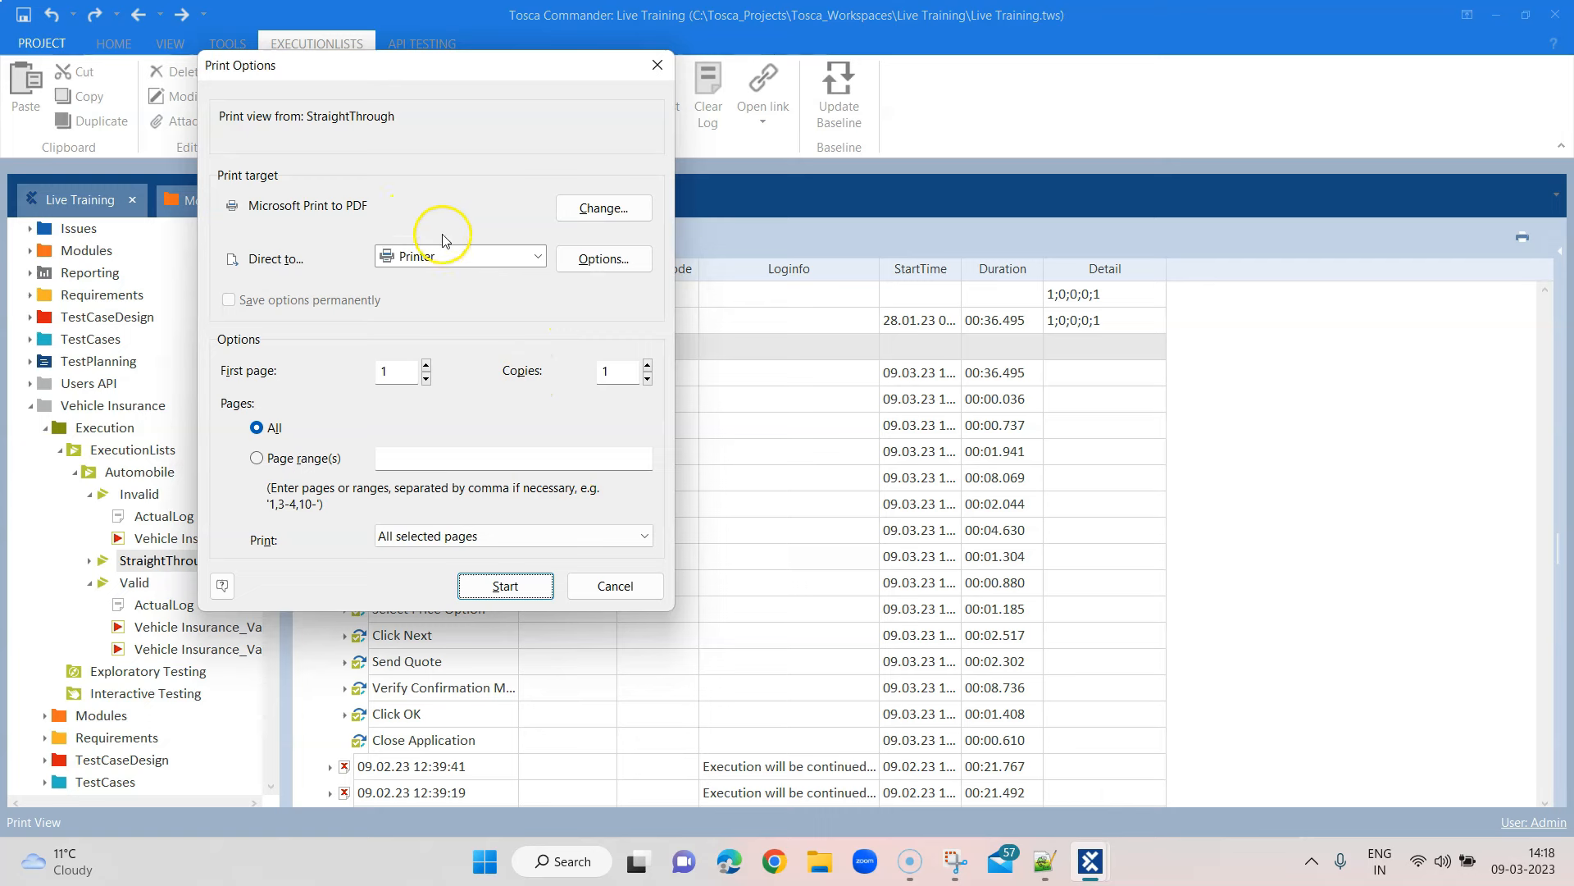
left_click(499, 257)
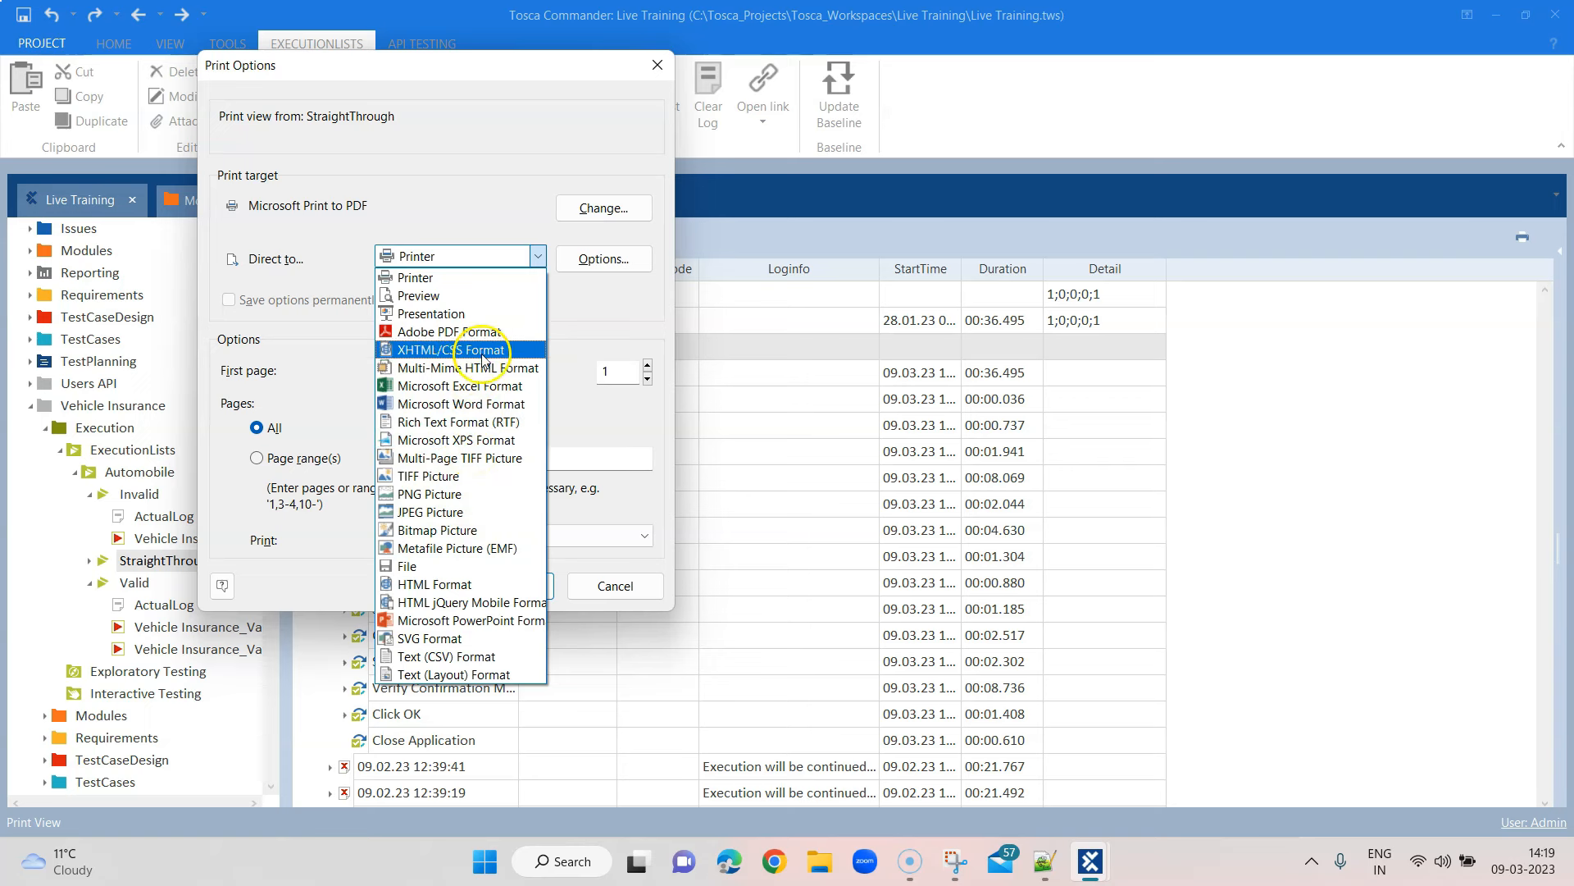
left_click(482, 387)
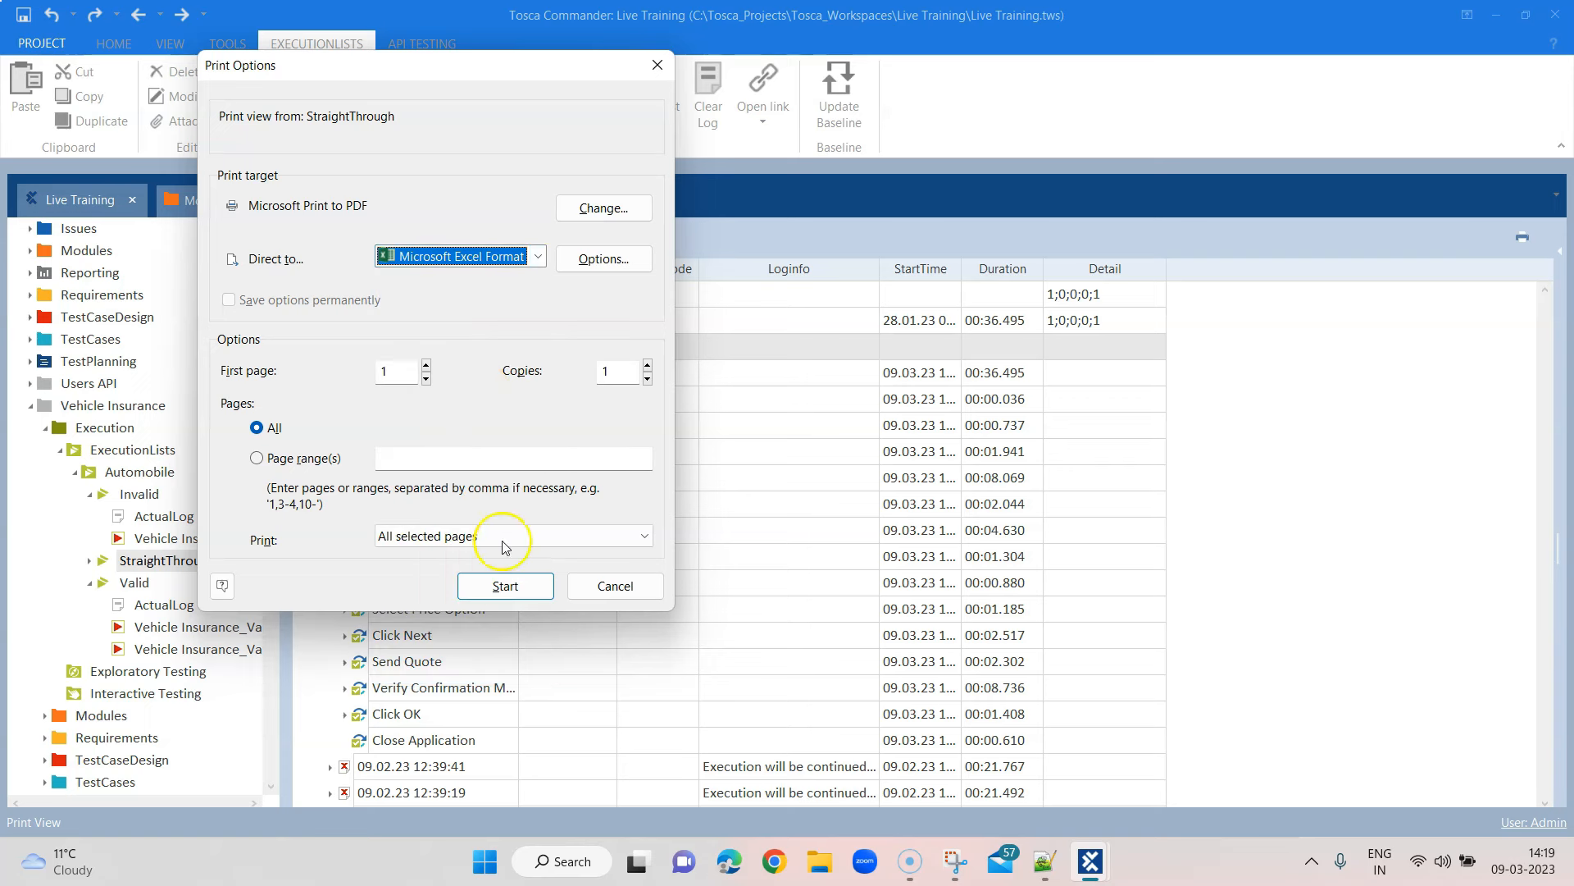
left_click(515, 599)
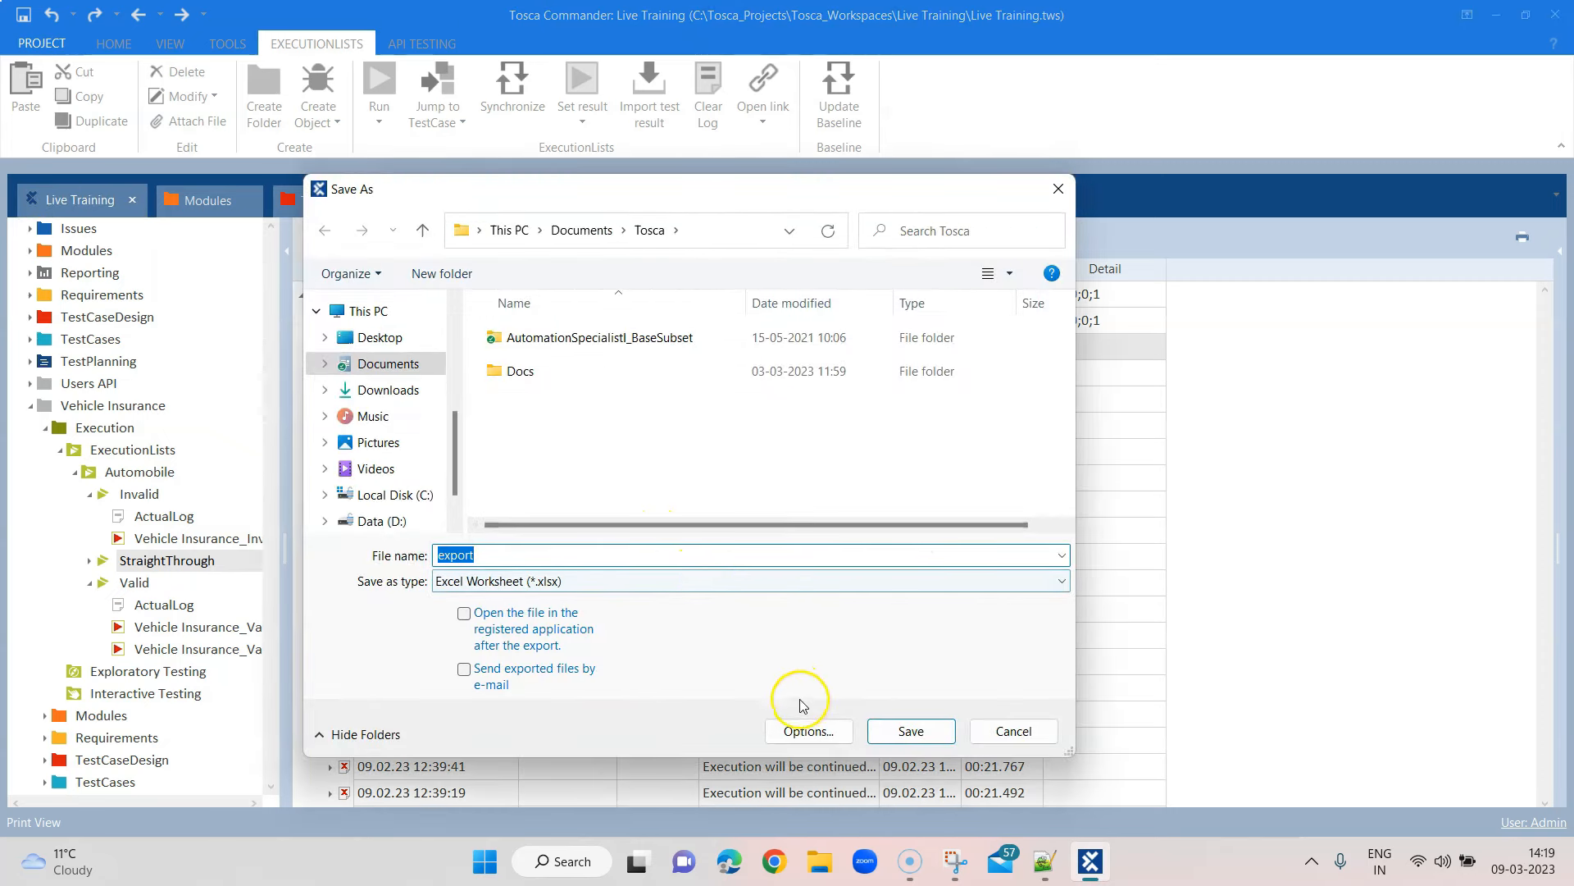
left_click(878, 730)
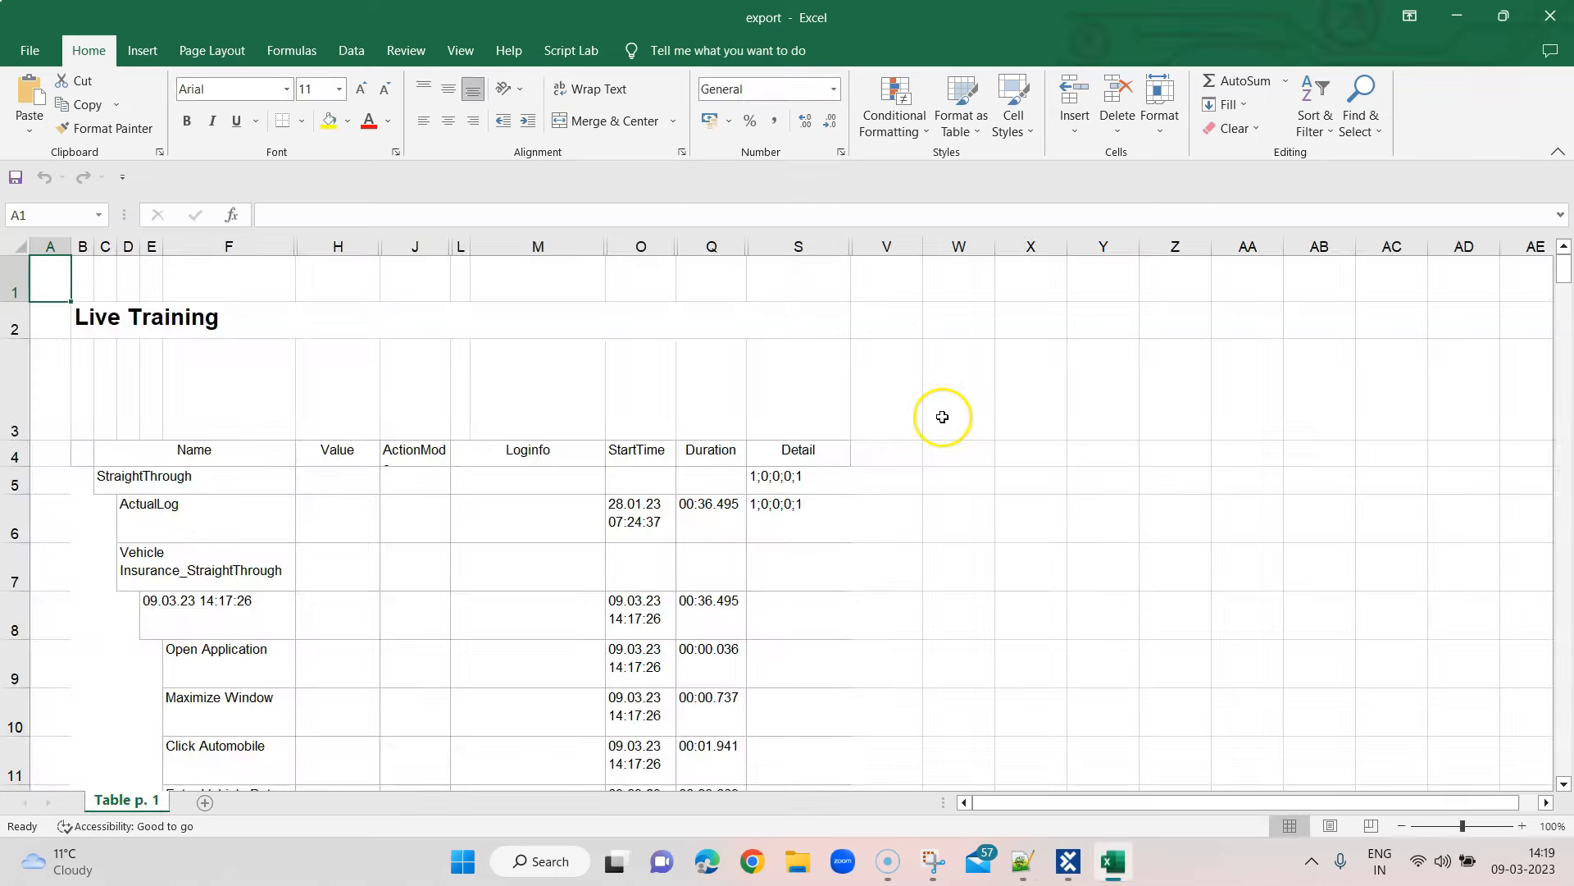
Delete the empty row 3 above the column headings
left_click(15, 388)
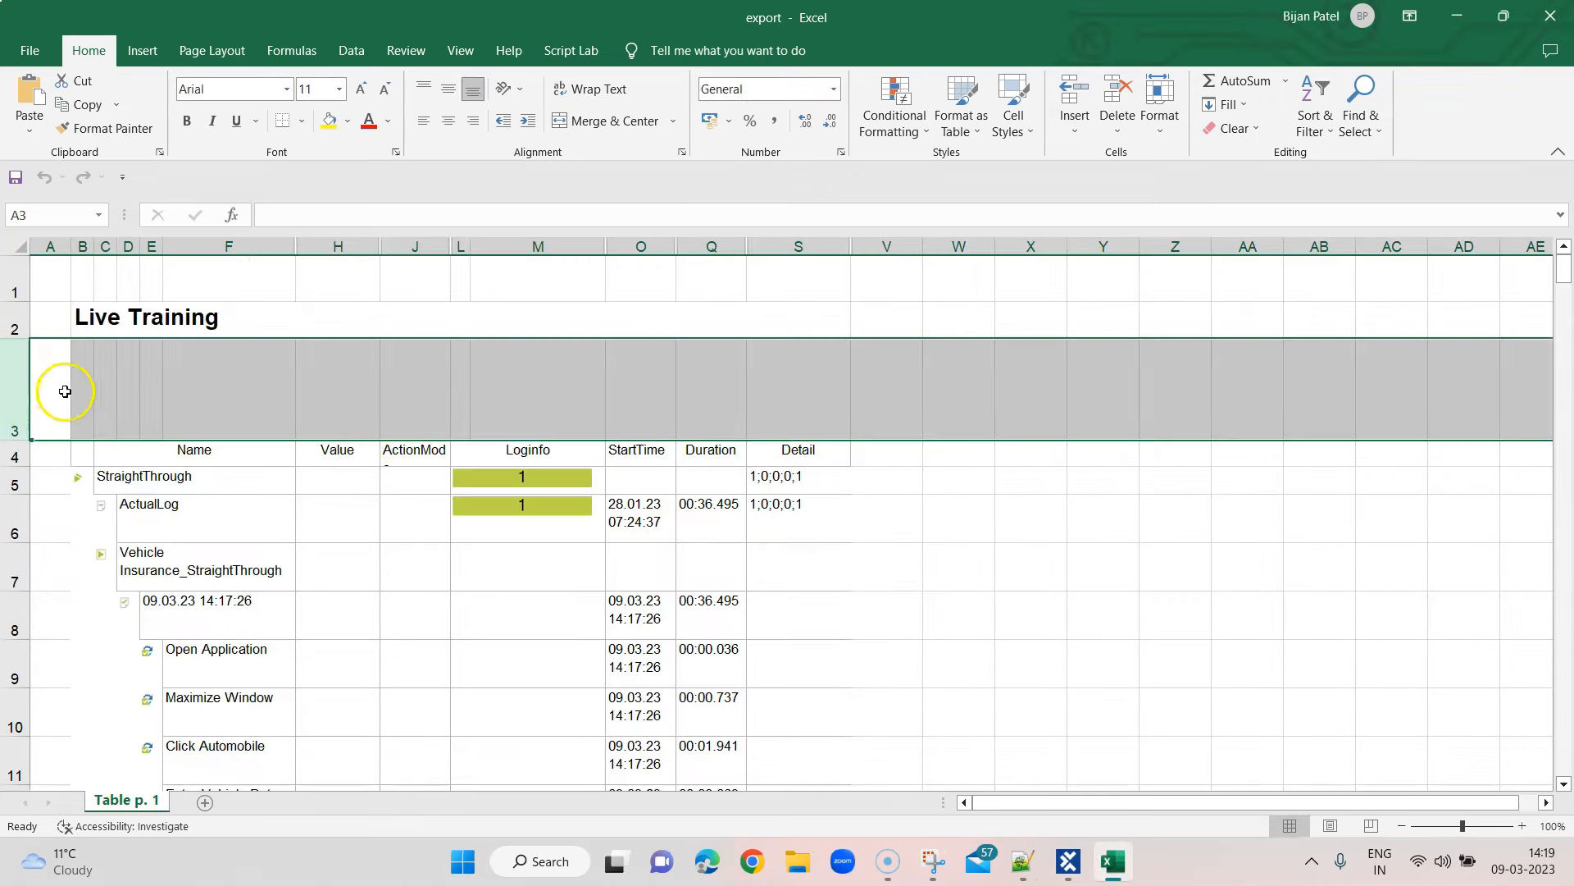
left_click(30, 389)
right_click(45, 388)
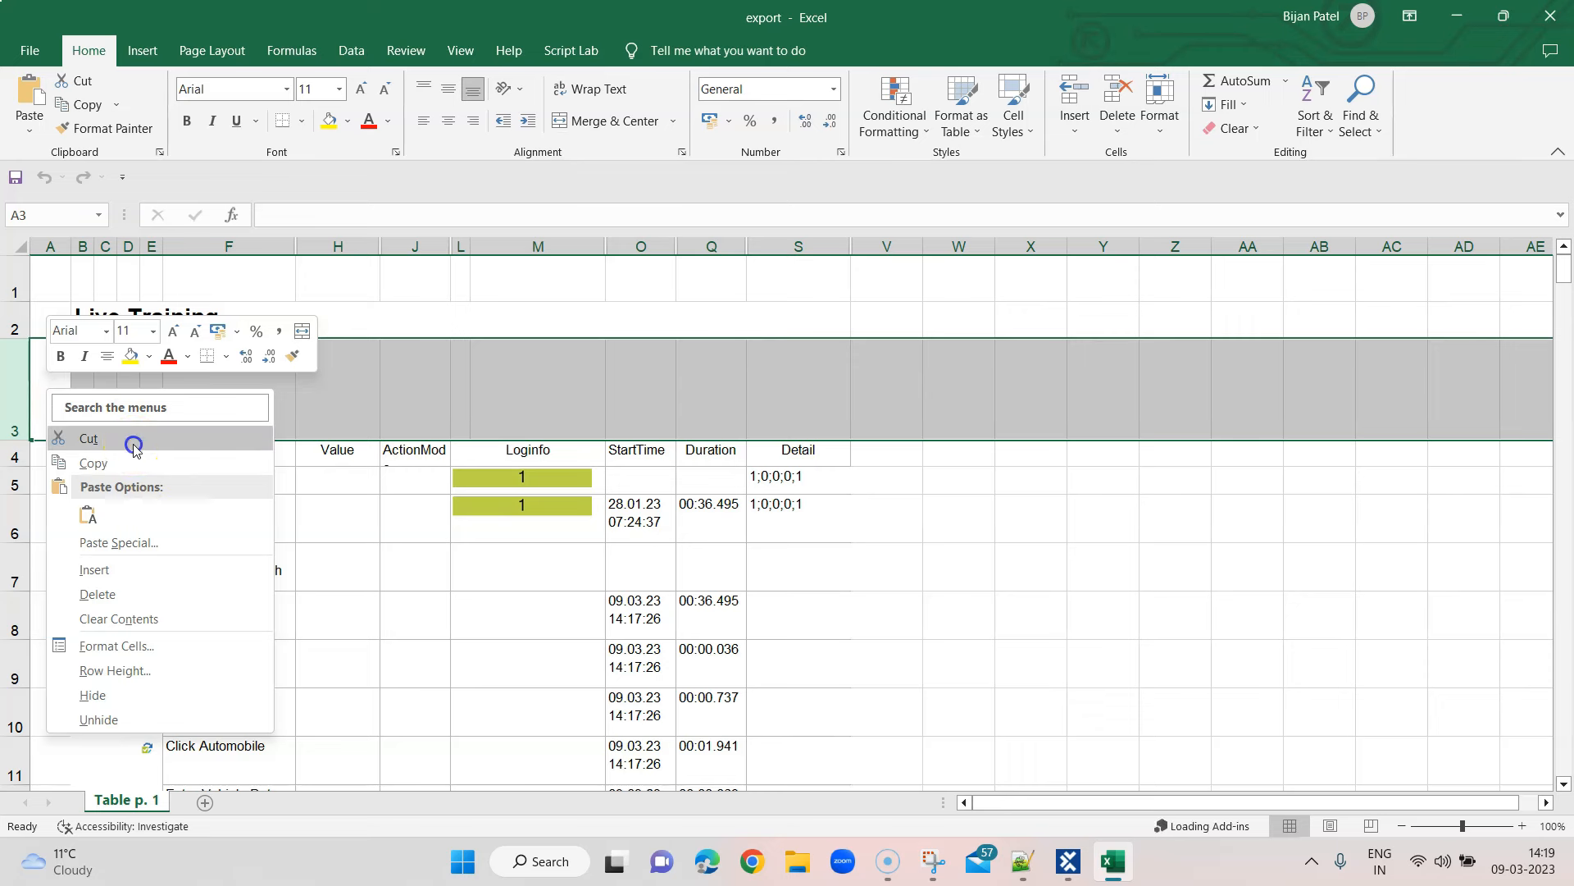
left_click(133, 448)
right_click(93, 391)
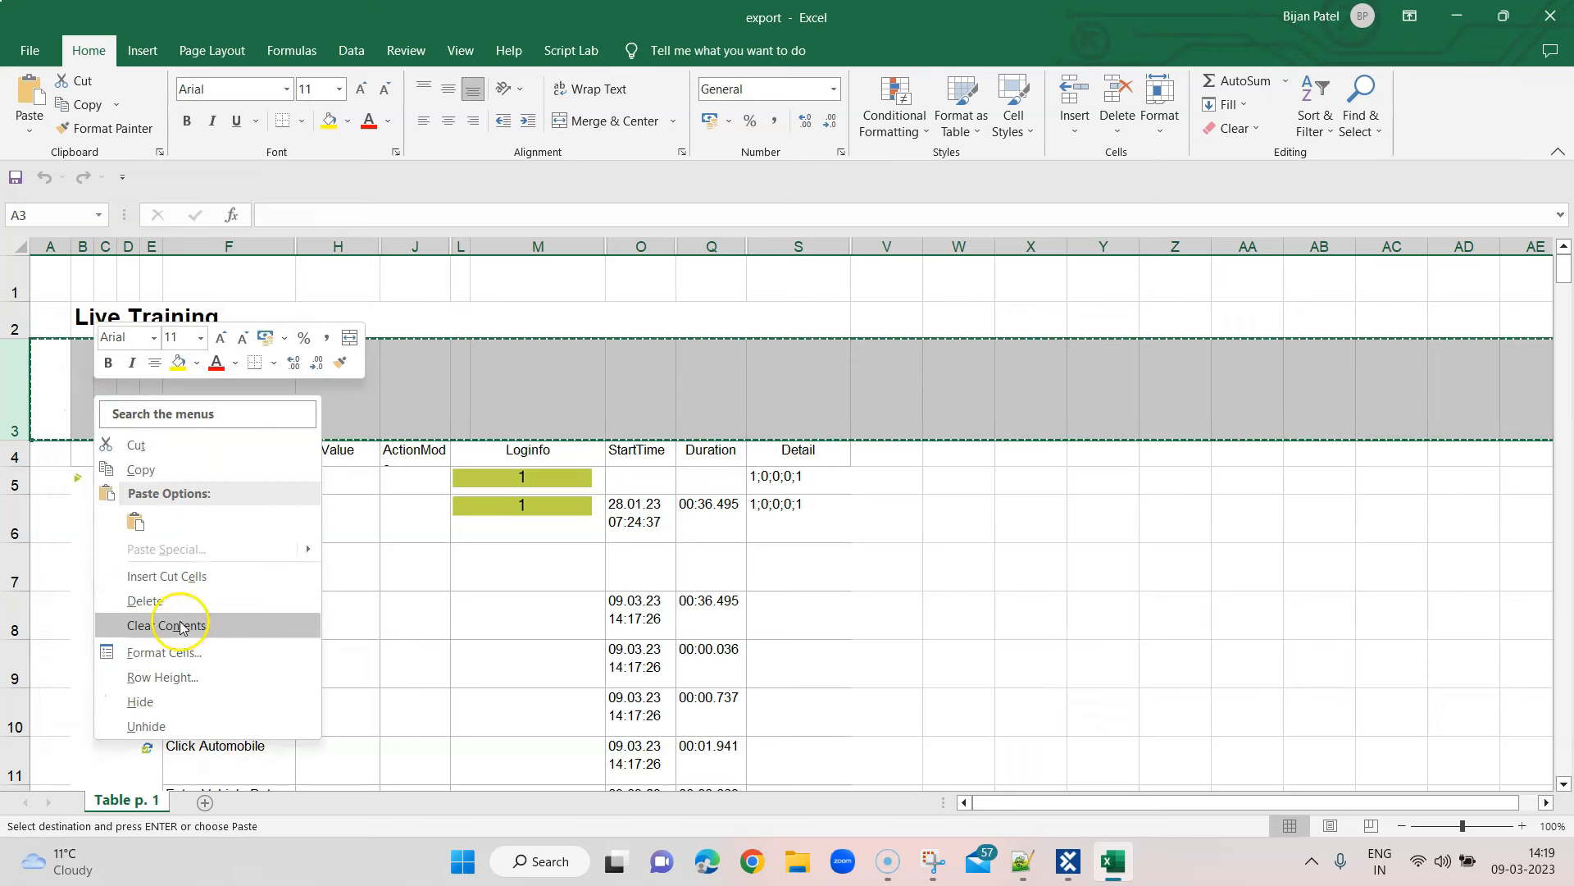
left_click(146, 600)
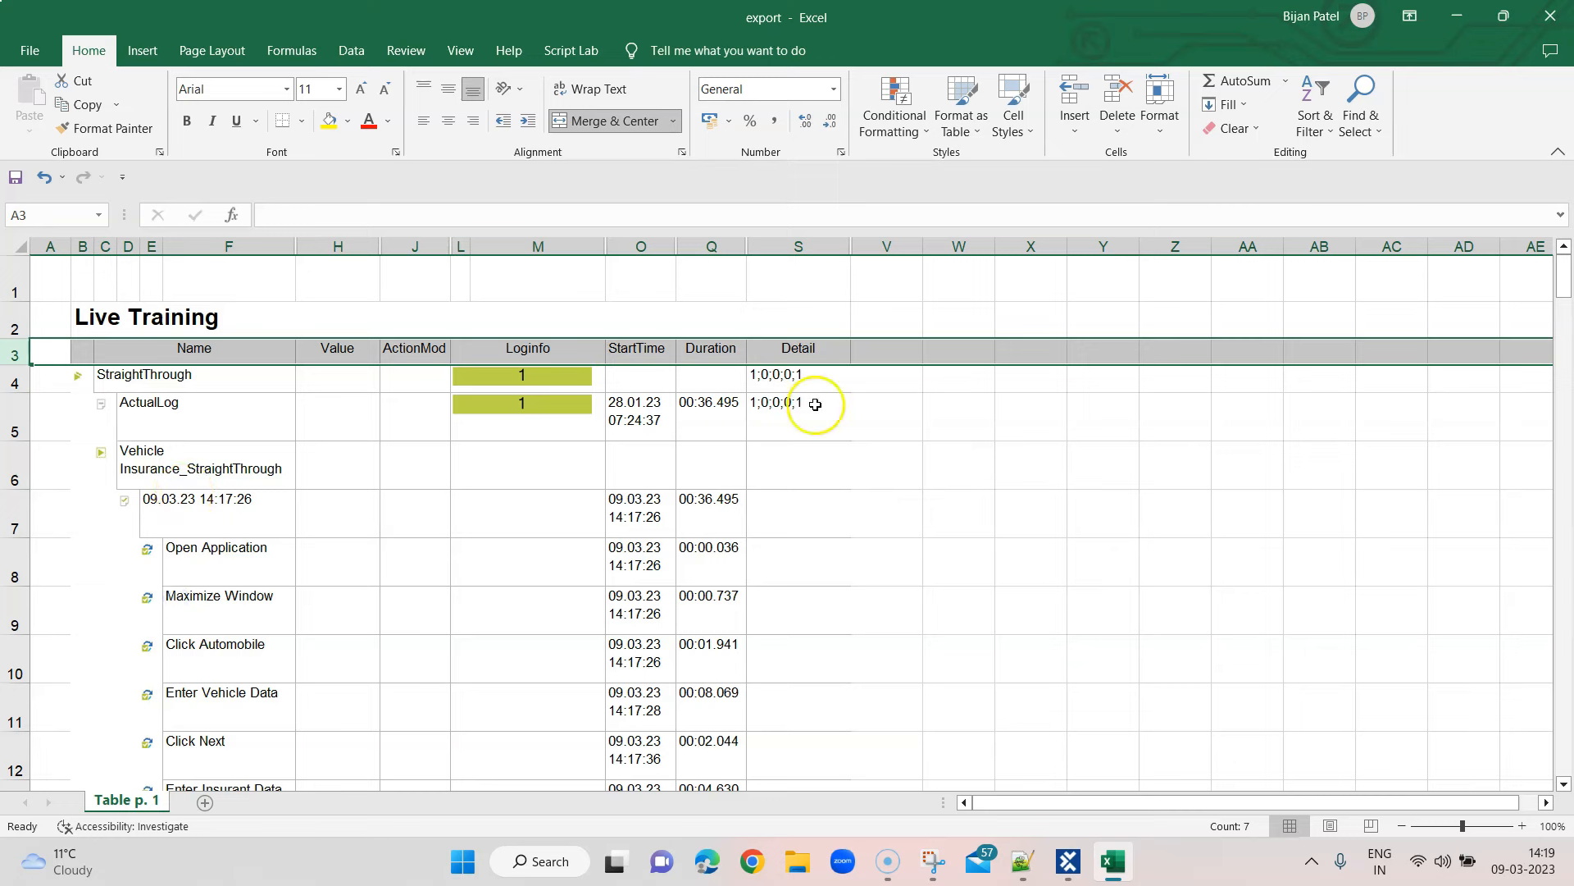
Review the sheet's title and Value/Detail headings, then close Excel with Alt+F4
scroll(1001, 525, "down", 8)
scroll(1001, 529, "down", 6)
scroll(1002, 528, "up", 5)
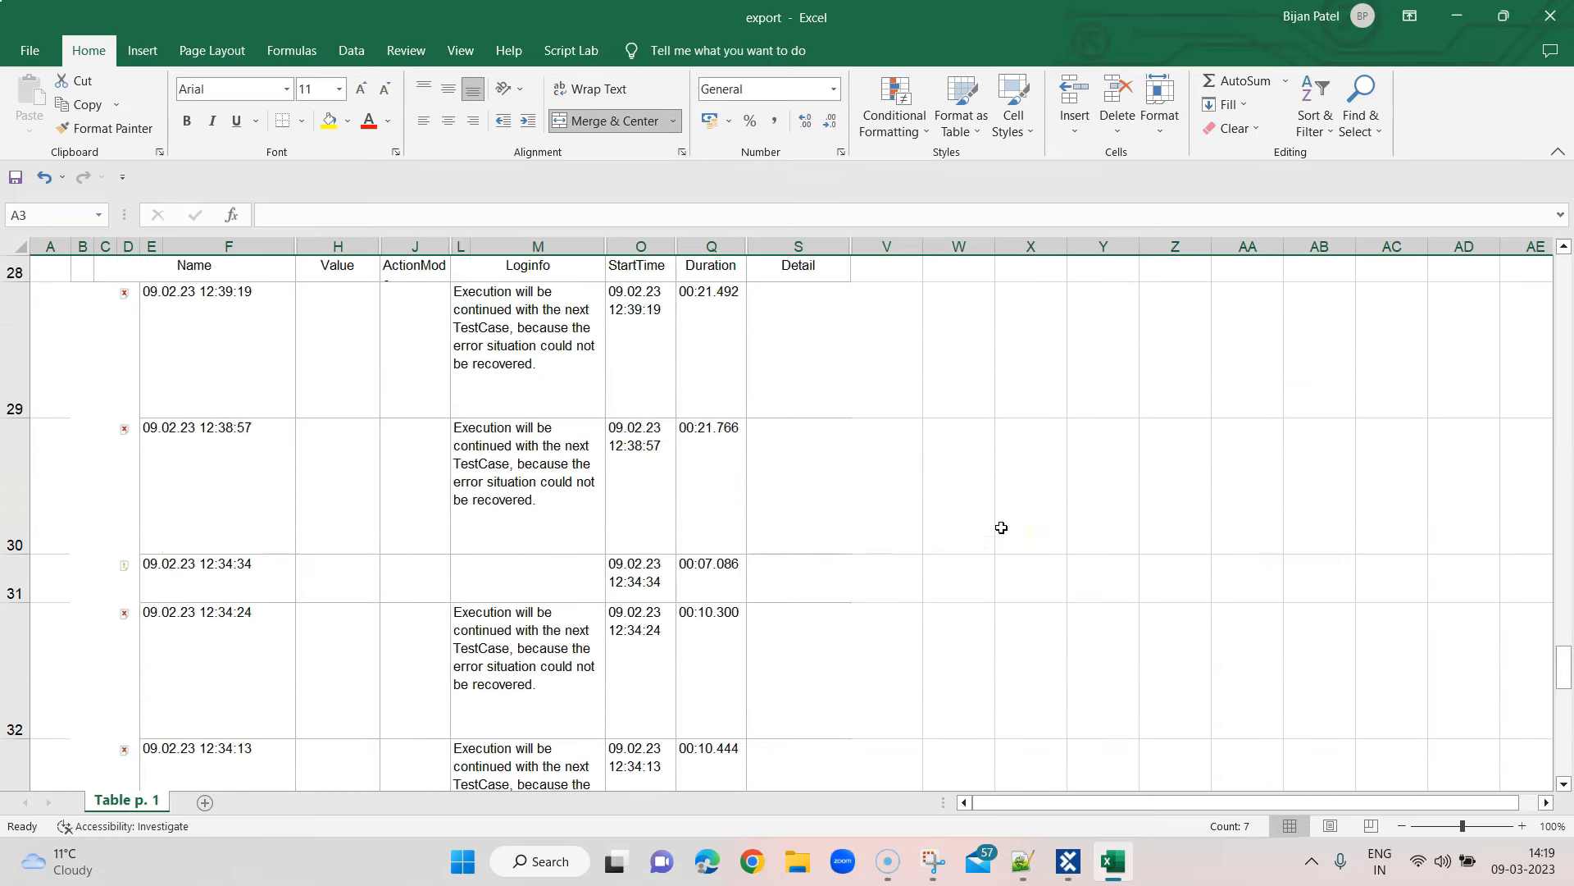
scroll(1001, 527, "up", 8)
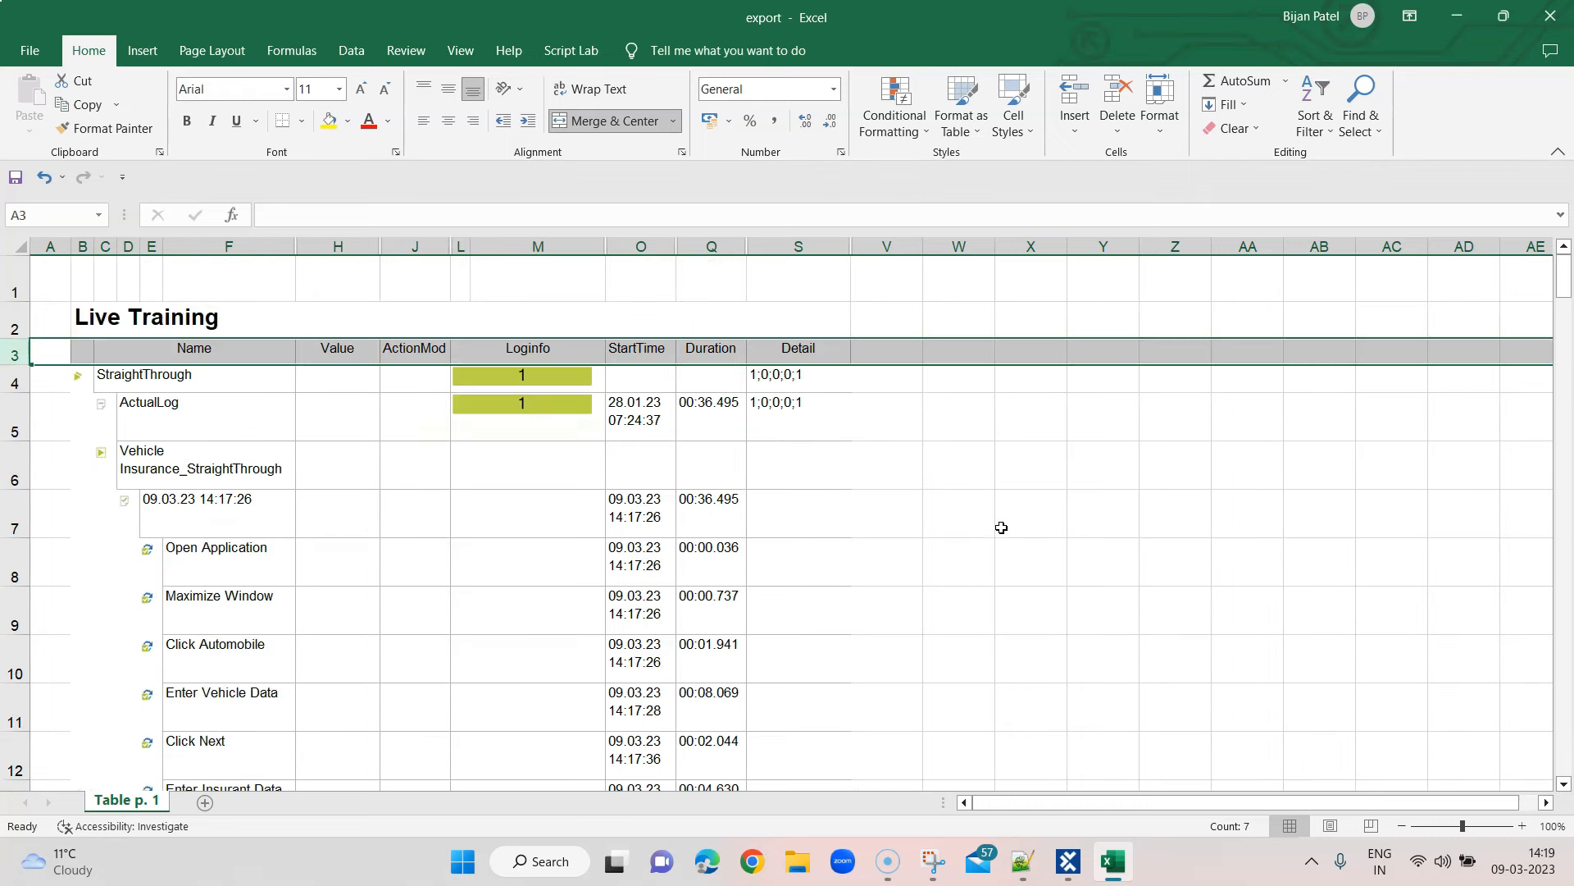
left_click(63, 319)
left_click(134, 318)
left_click(65, 320)
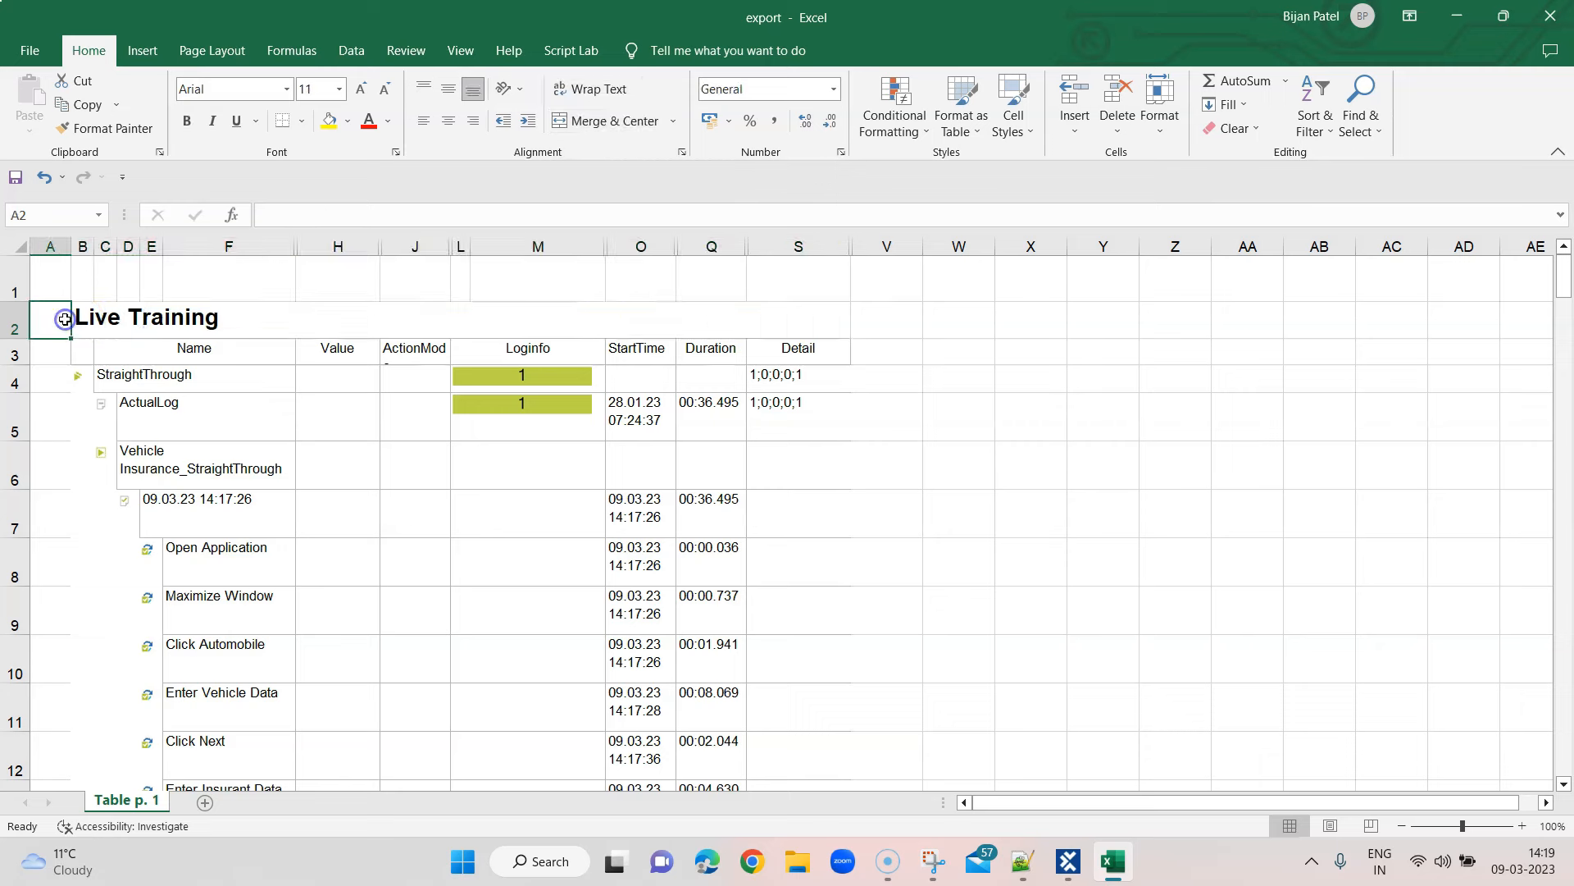
left_click(52, 283)
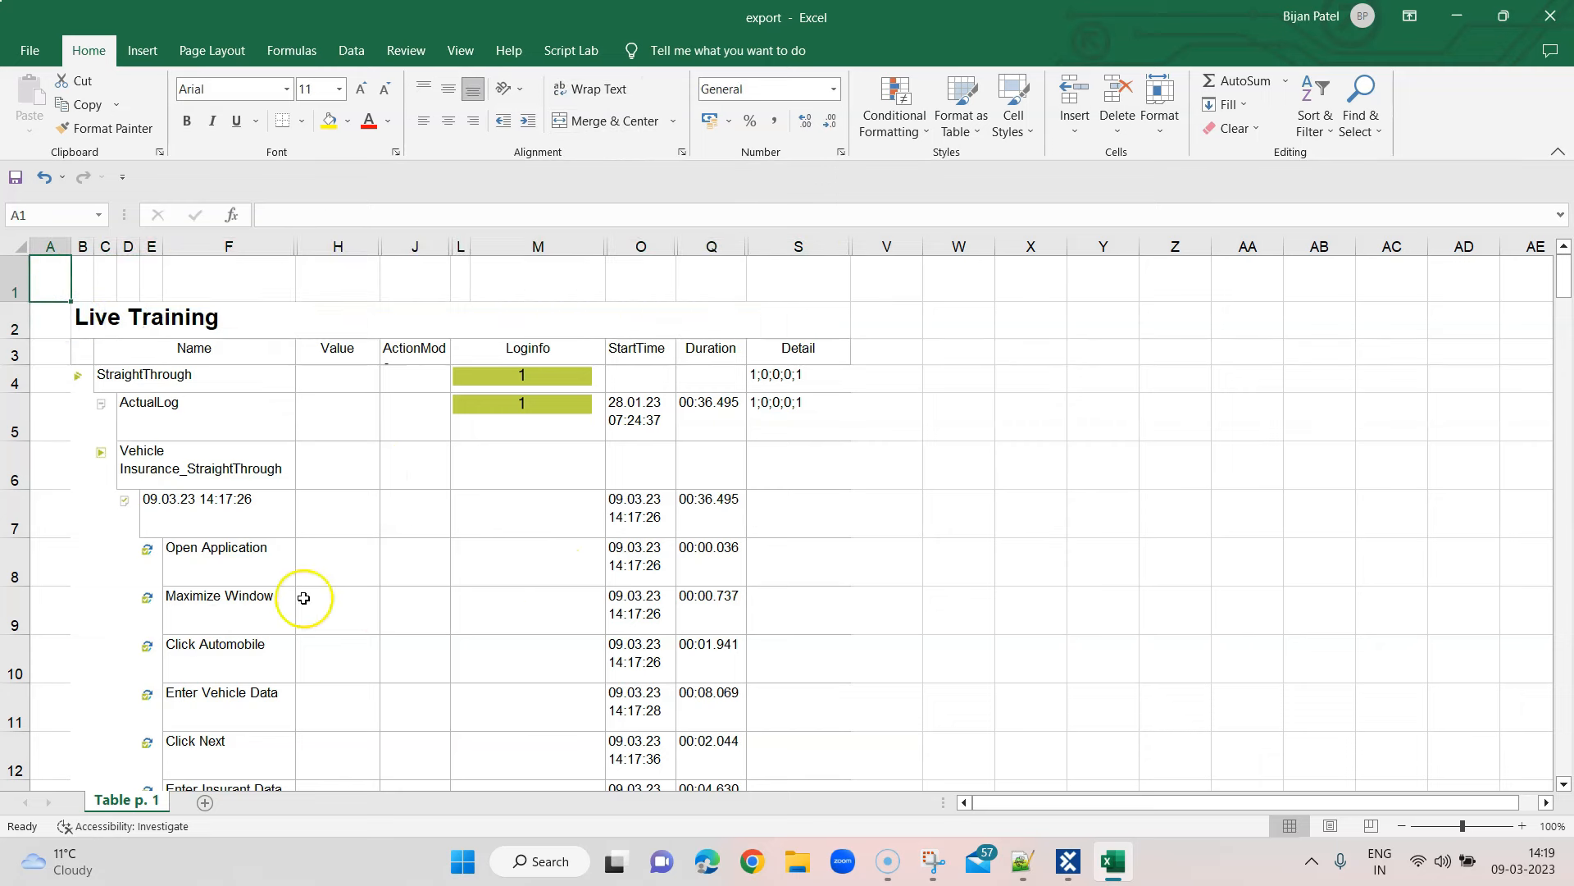
scroll(705, 650, "down", 5)
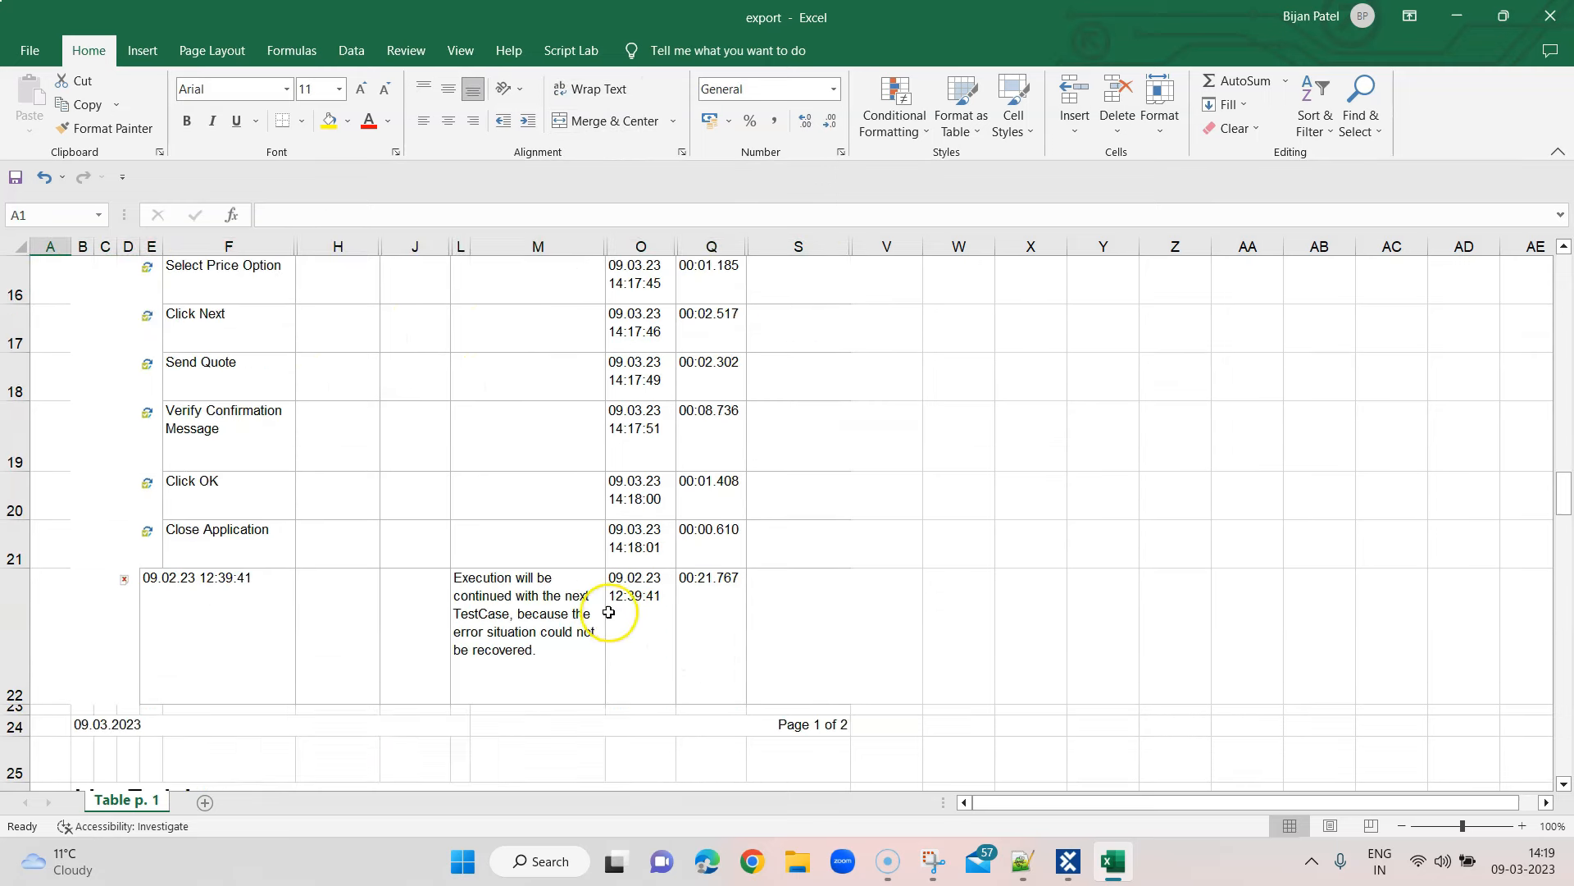
scroll(609, 611, "up", 5)
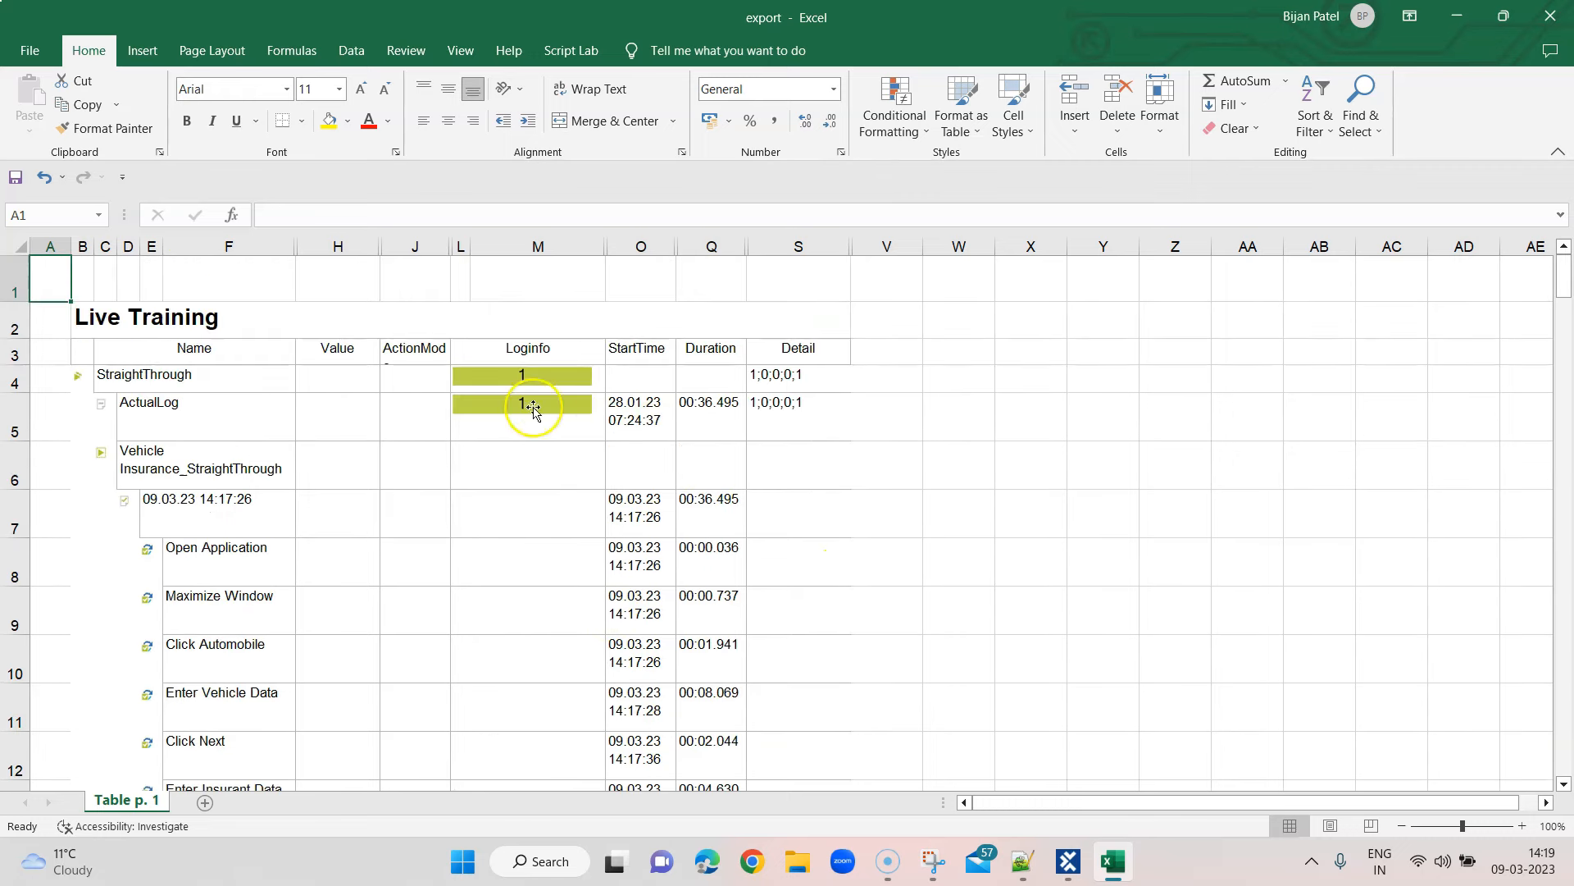
left_click(338, 350)
left_click(785, 349)
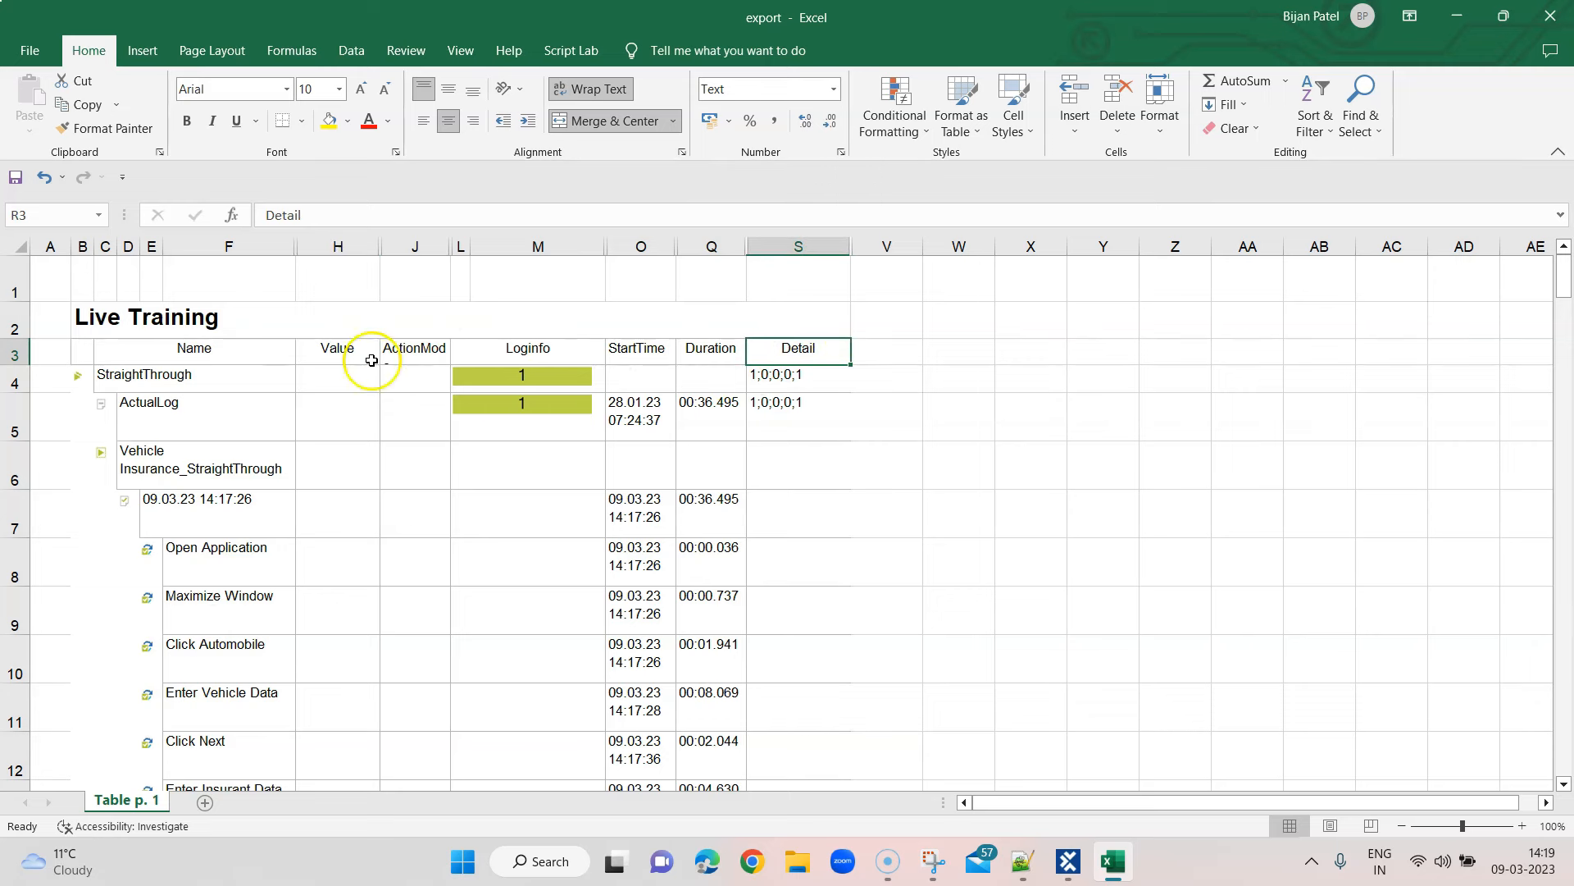
scroll(752, 583, "down", 8)
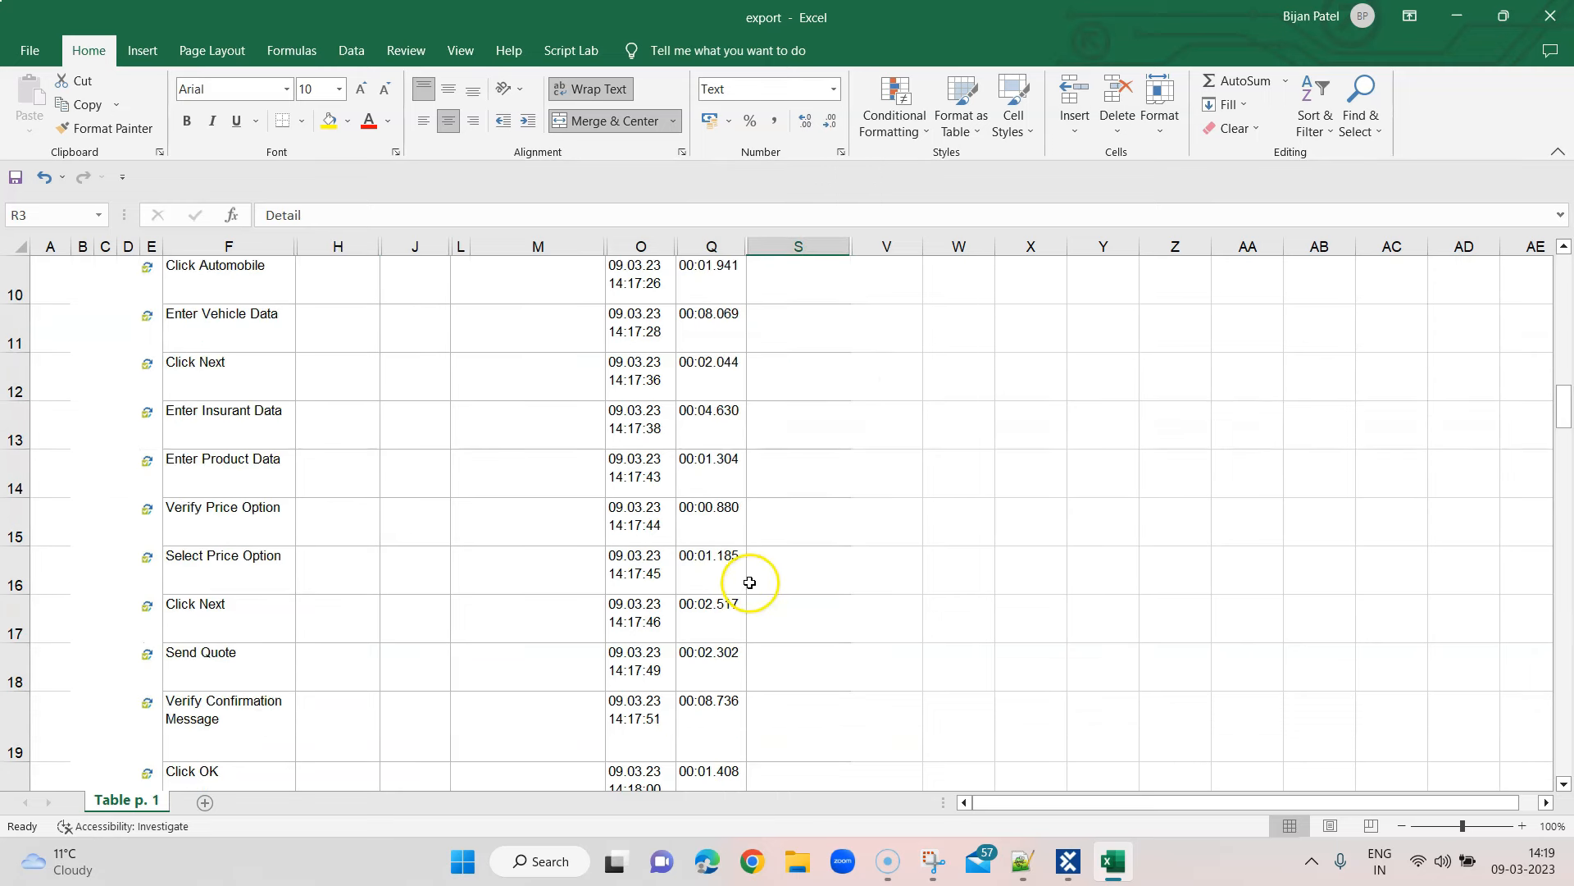
scroll(750, 582, "up", 8)
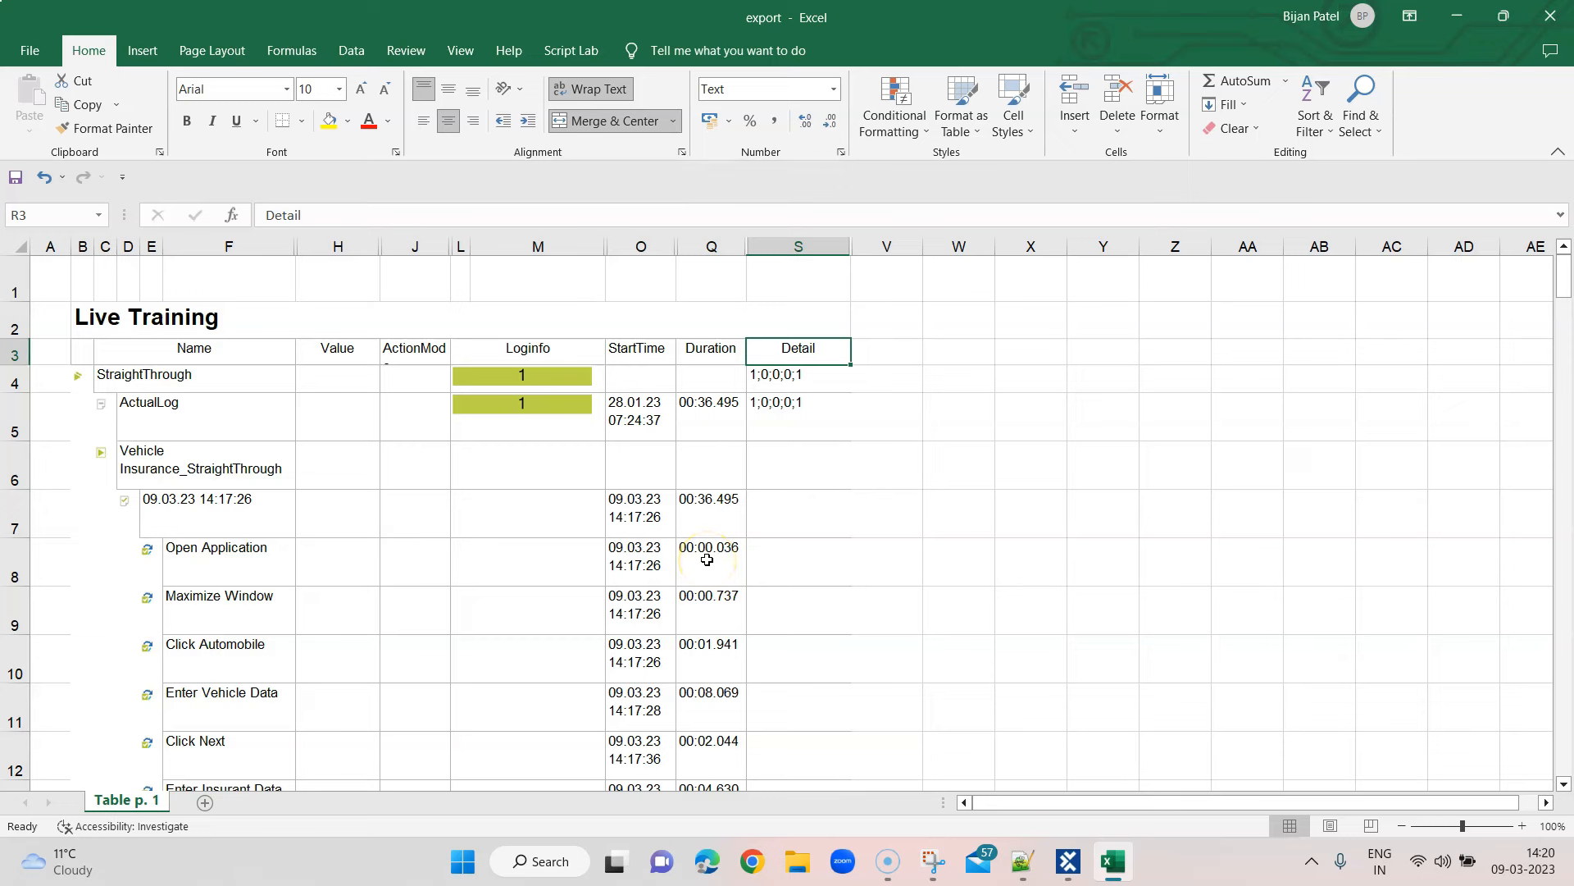
key("alt+F4")
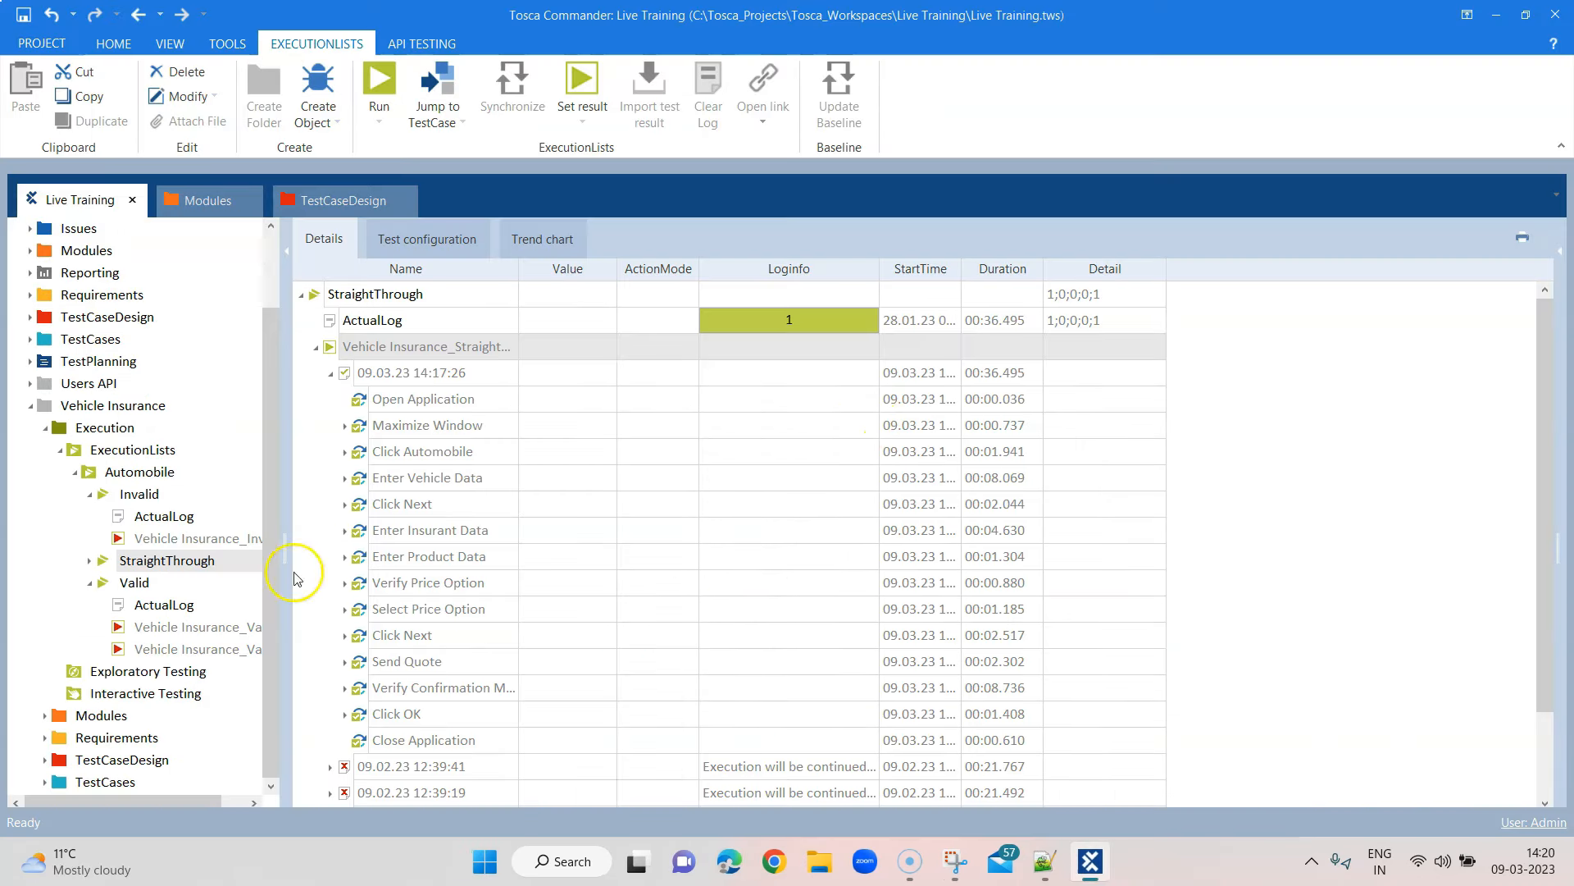
Collapse Invalid and Valid, then show the Vehicle Insurance folder with TestCases and Modules collapsed
left_click(91, 495)
left_click(90, 583)
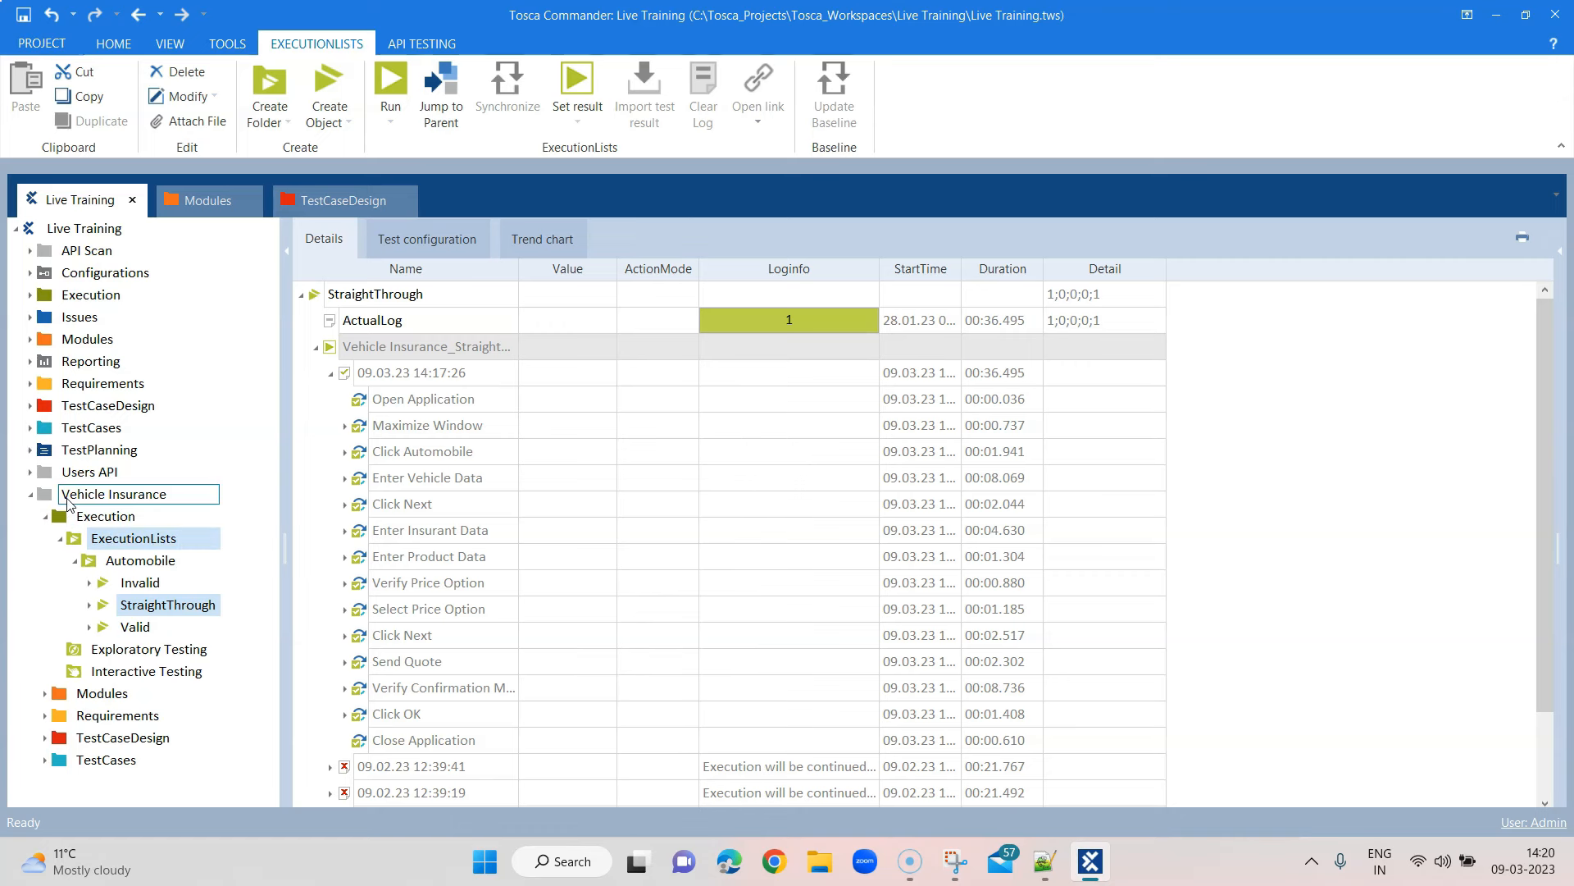
left_click(66, 499)
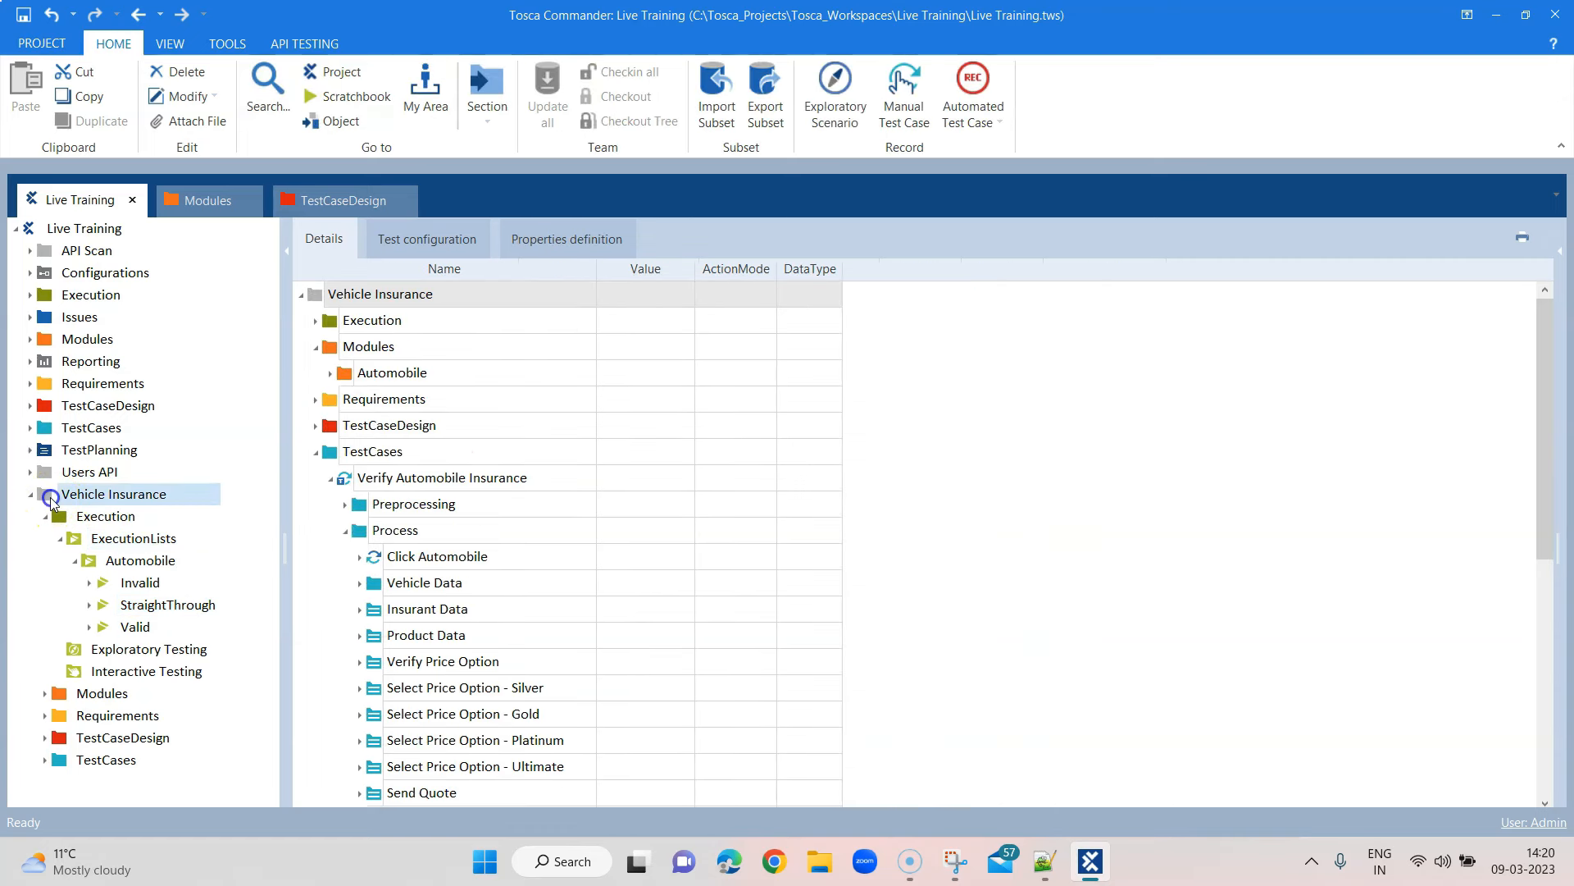
left_click(319, 453)
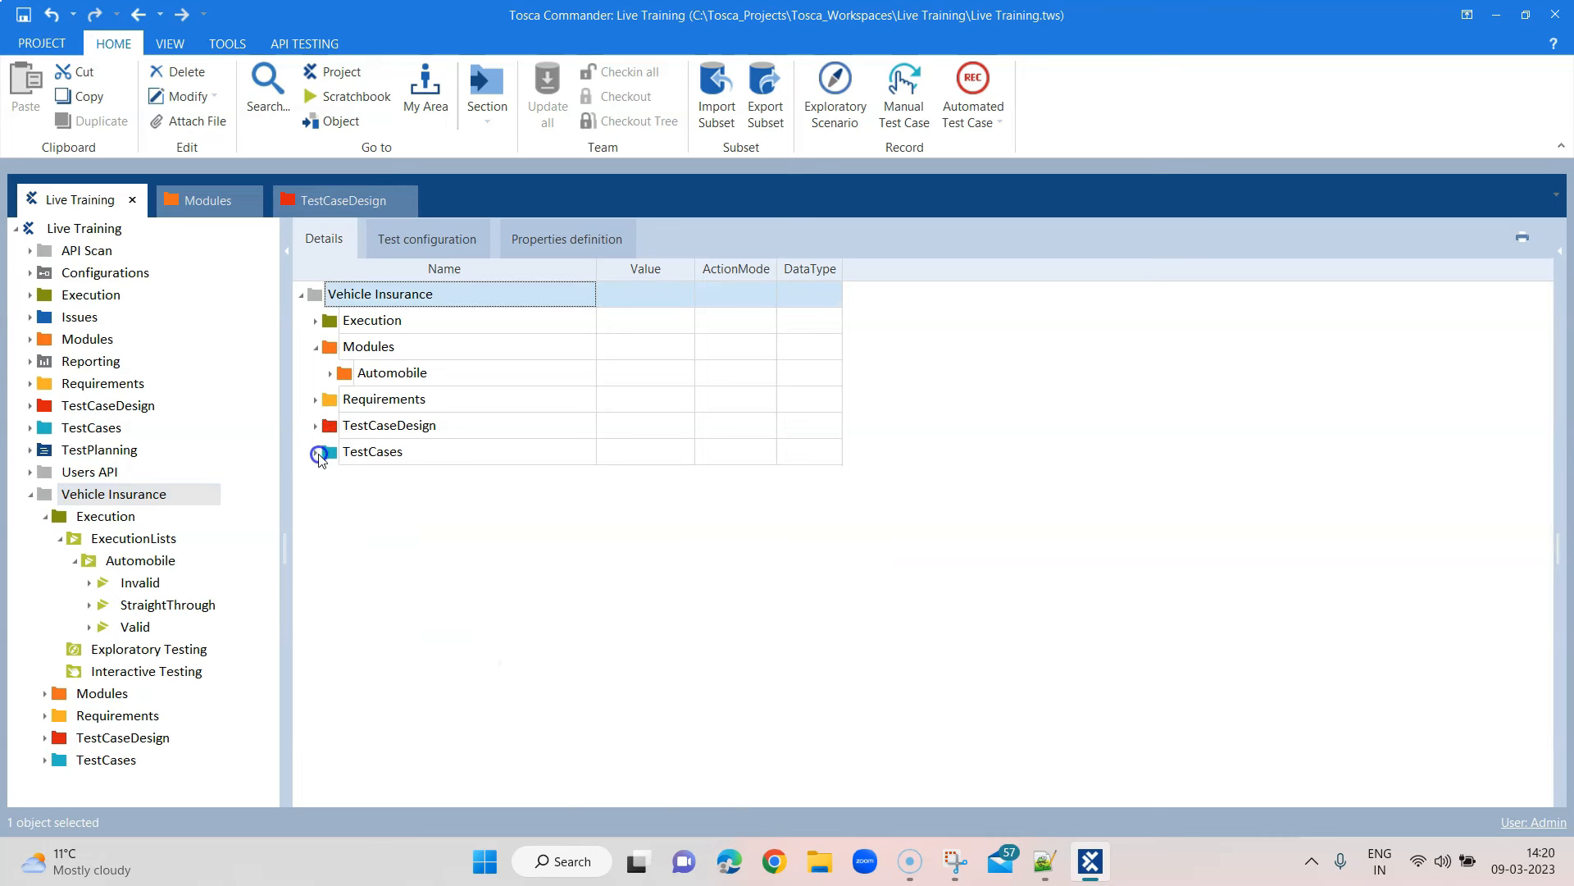
left_click(319, 347)
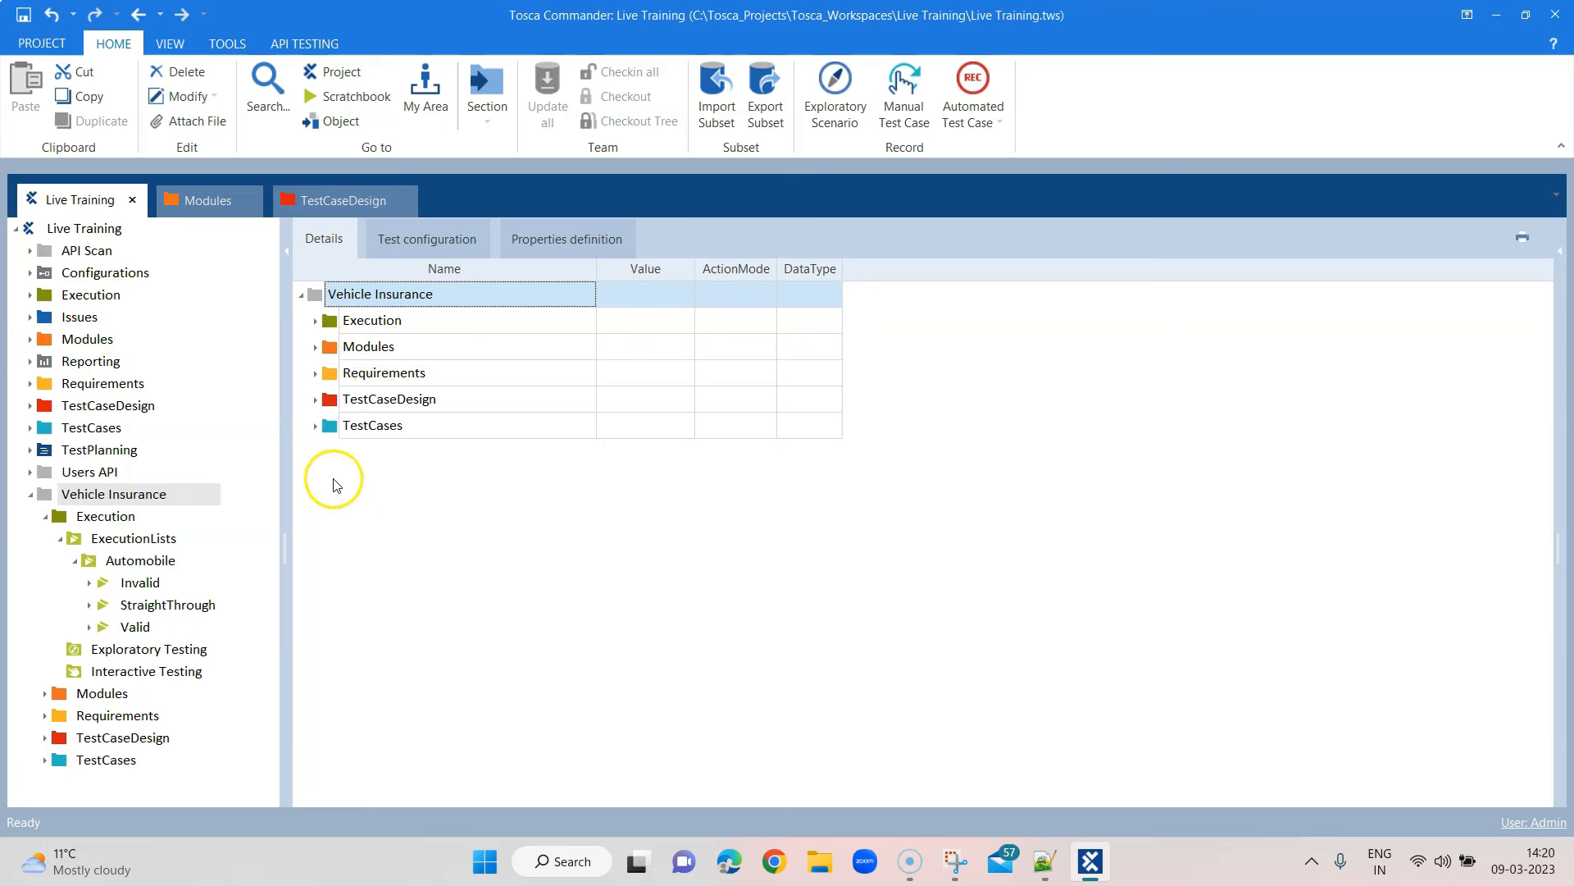
Look through Execution and Modules, then expand TestCases and TestCaseDesign > Vehicle Insurance
left_click(316, 322)
left_click(317, 321)
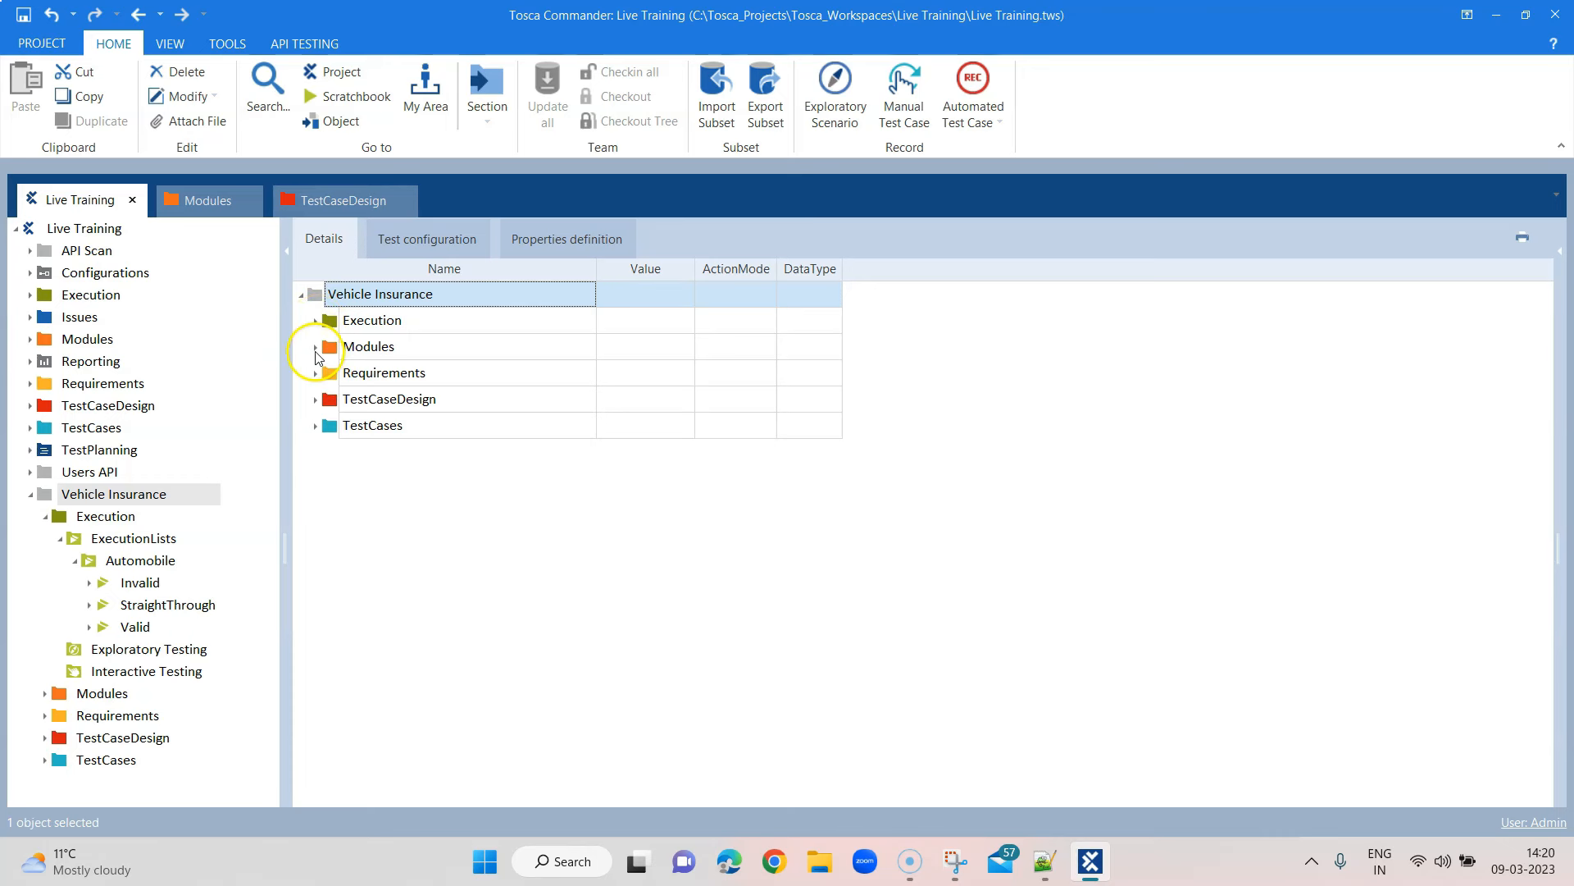
left_click(316, 348)
left_click(316, 347)
left_click(317, 427)
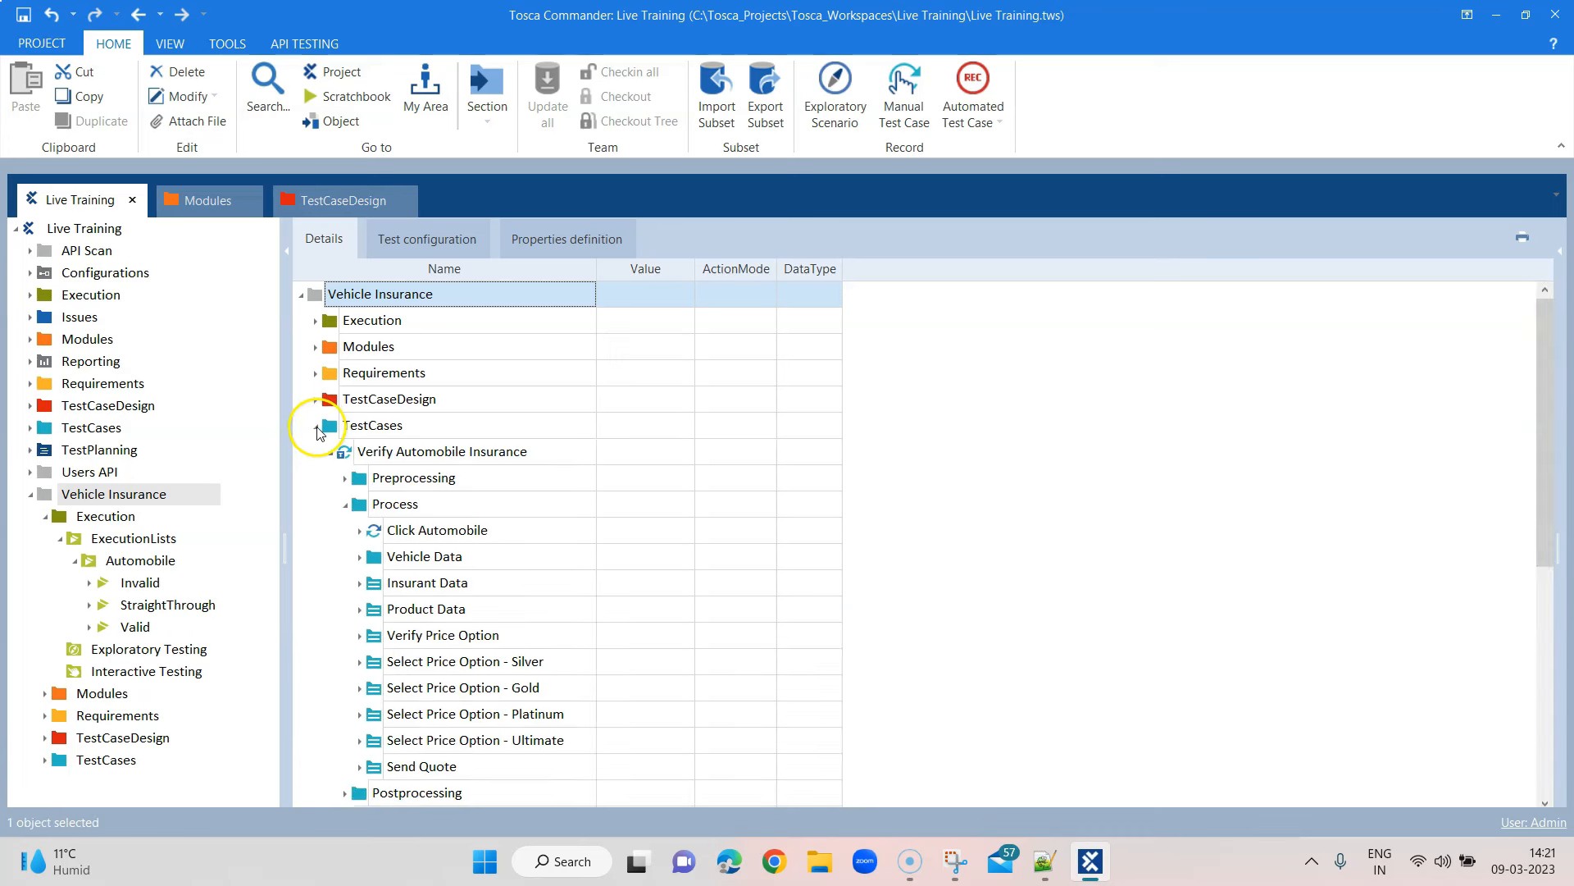
left_click(332, 453)
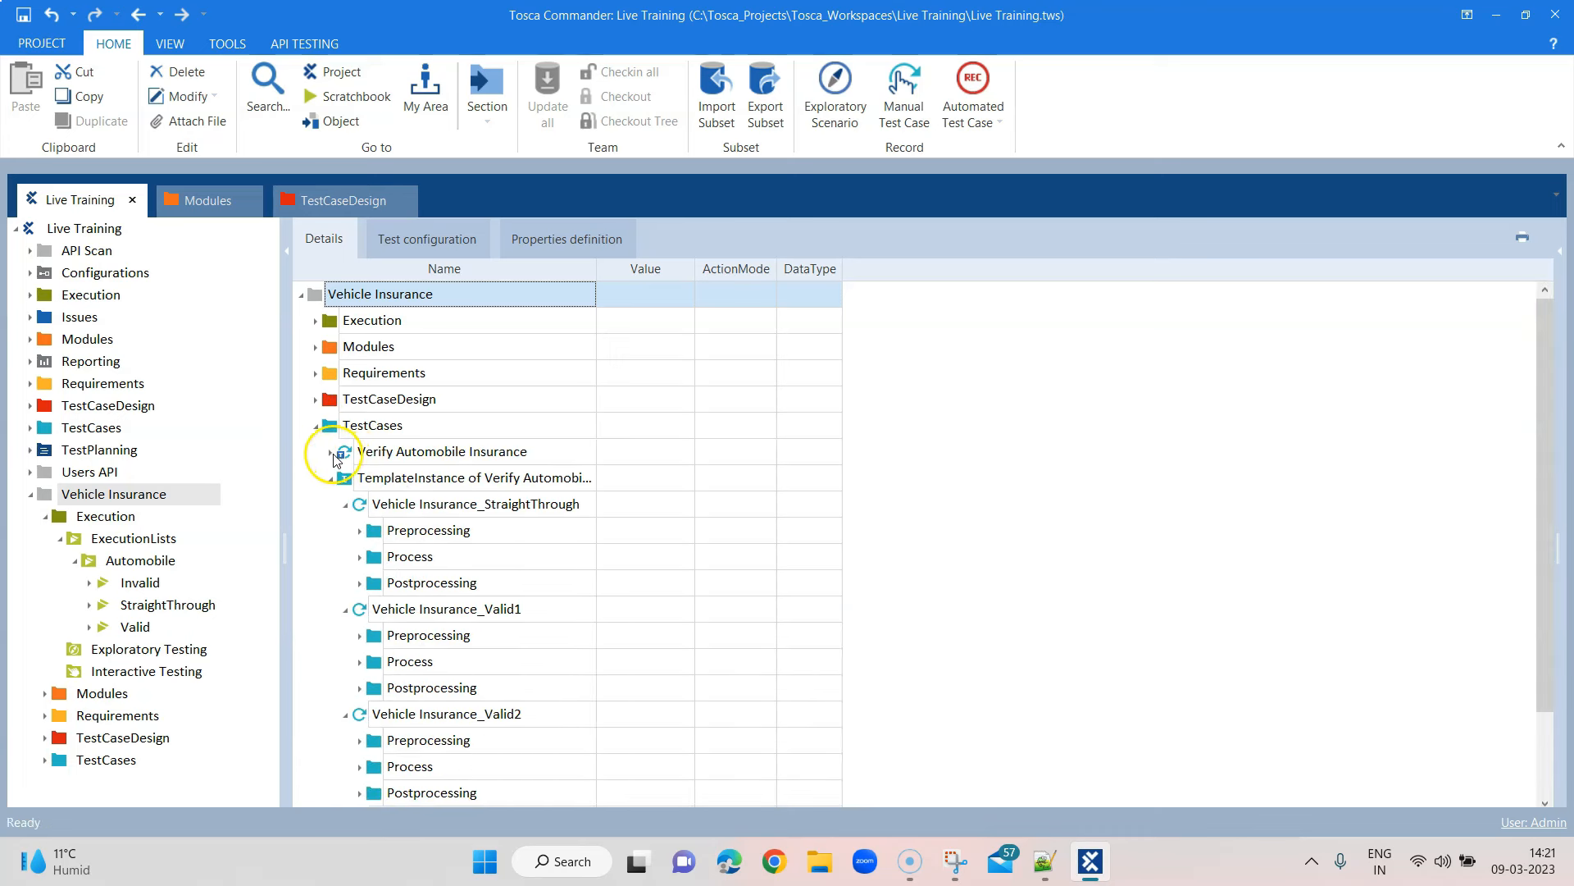
left_click(317, 402)
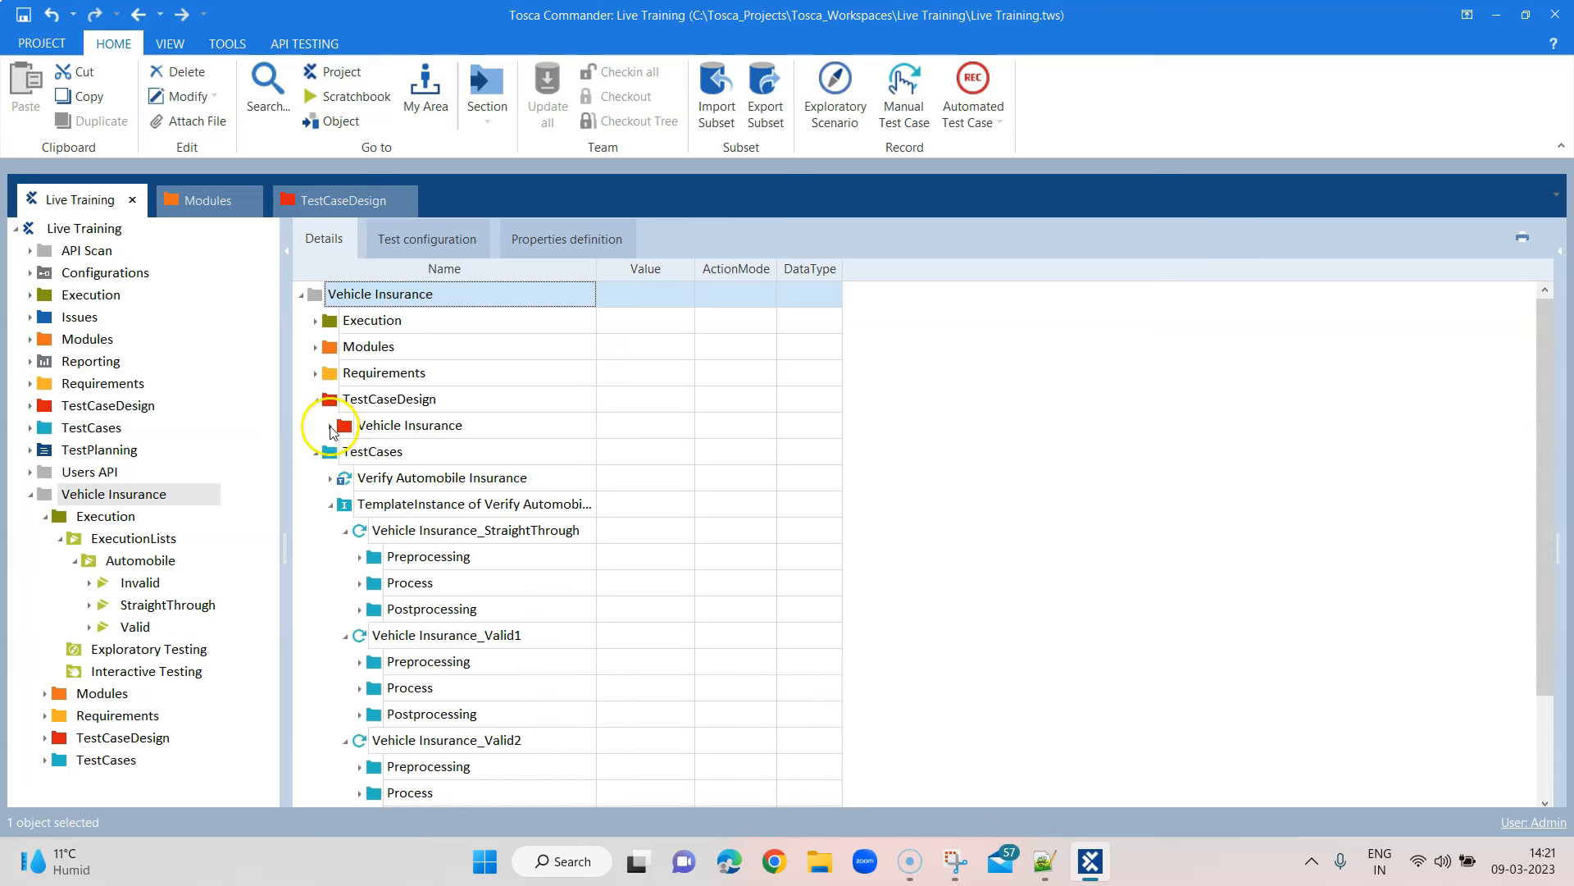
left_click(330, 426)
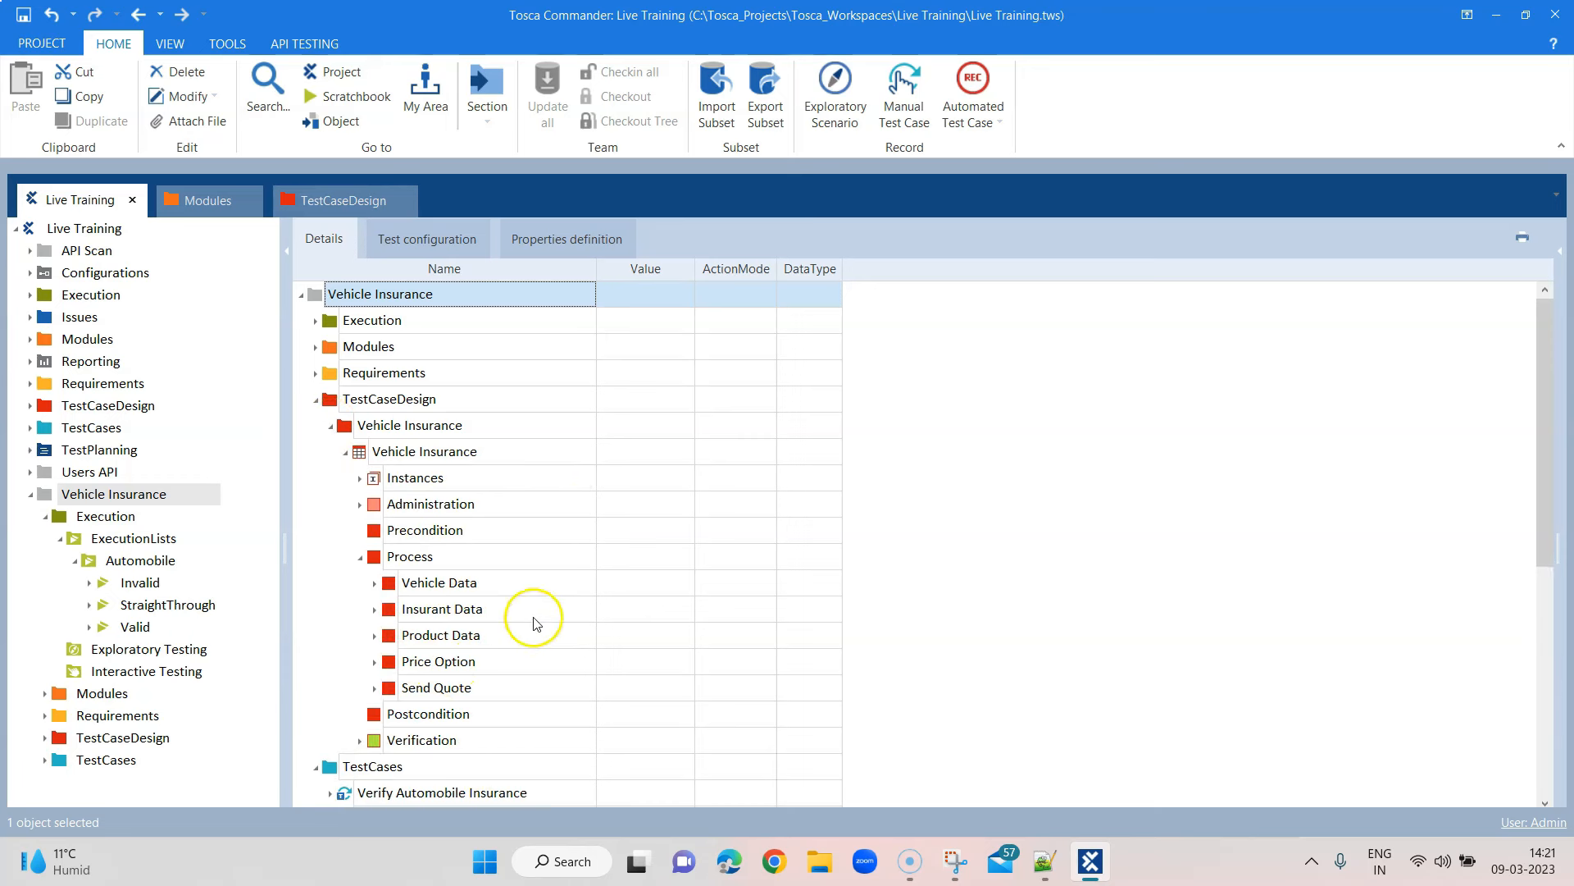